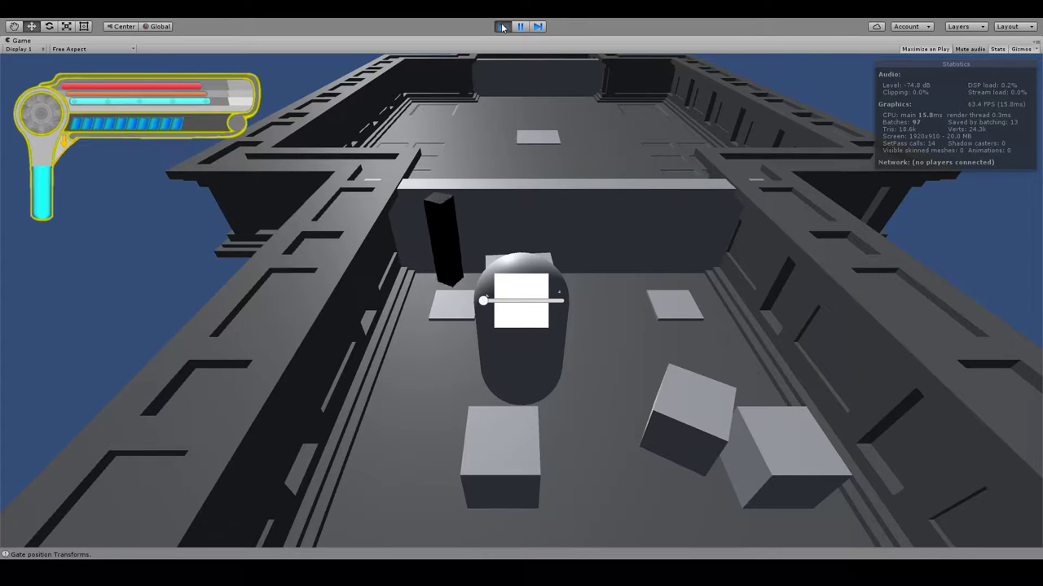
Stop the game preview in Unity and switch to the HUD sketch in paint.net.
click(502, 26)
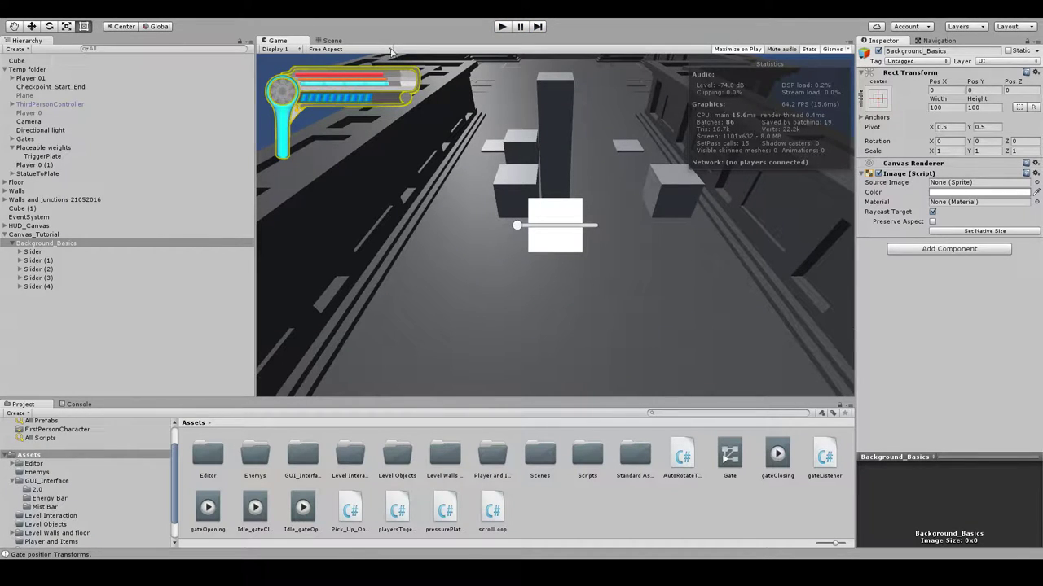
click(737, 49)
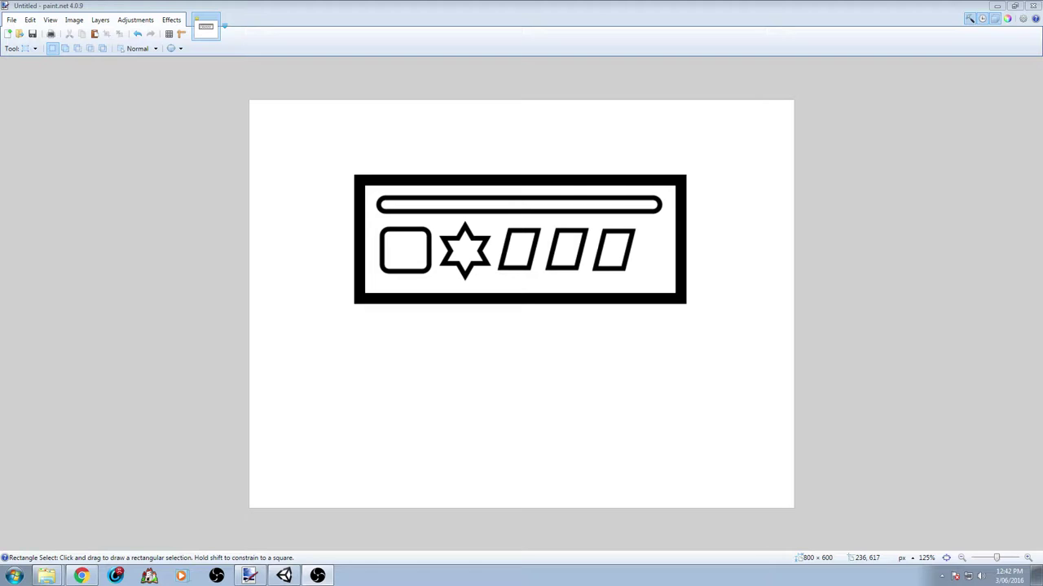
click(351, 22)
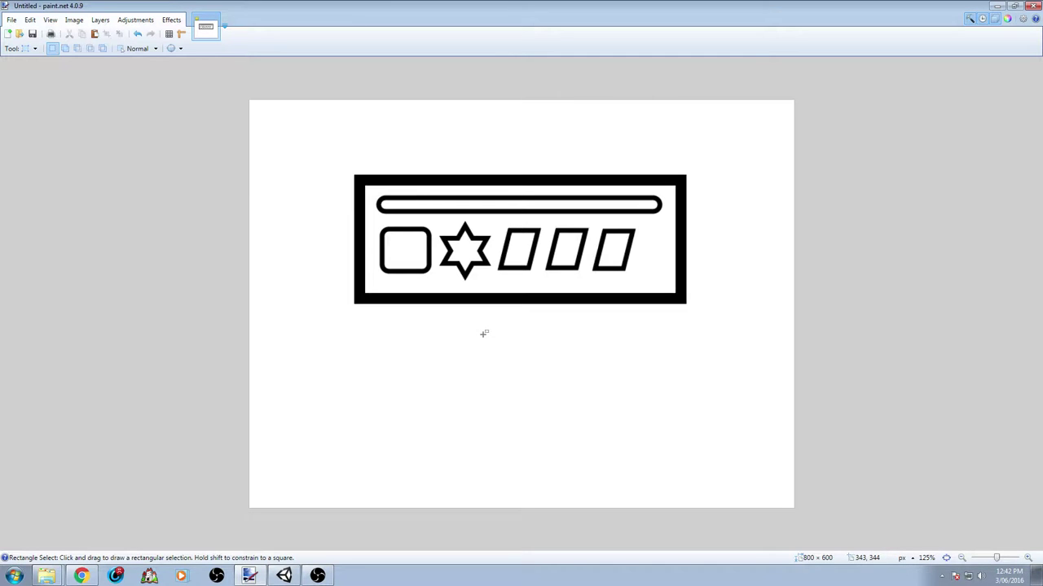
Show the Layers, Tools and History windows and arrange them beside the canvas, clear of the drawing.
key(F7)
drag(1010, 226, 957, 72)
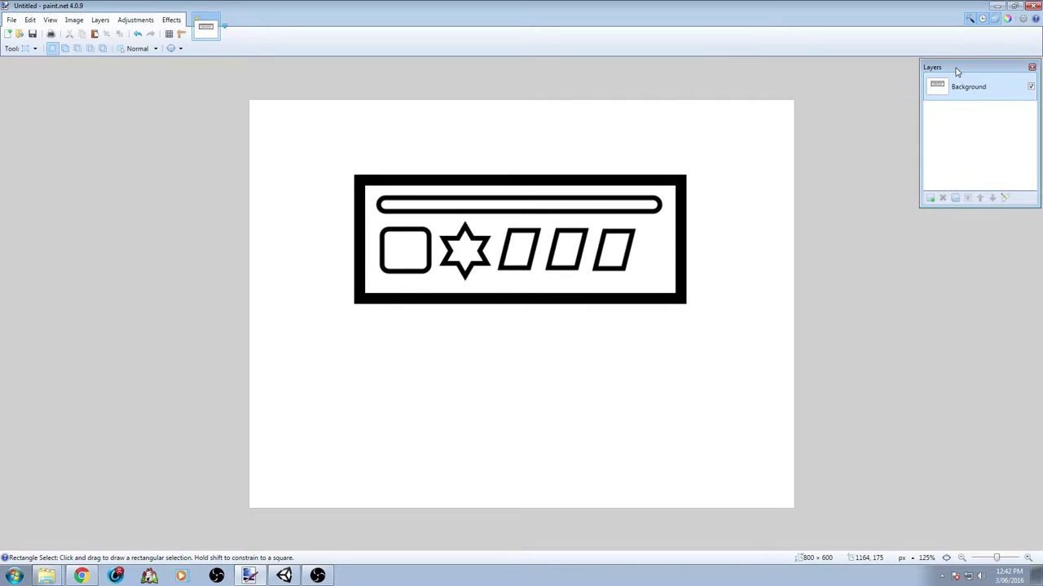
key(F5)
drag(924, 304, 897, 69)
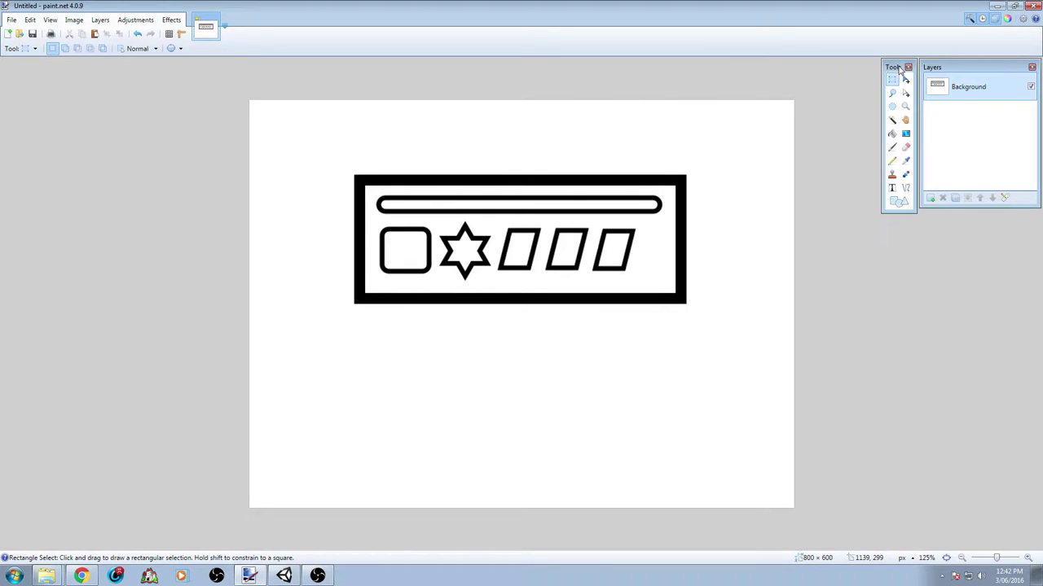
key(F6)
drag(986, 302, 987, 216)
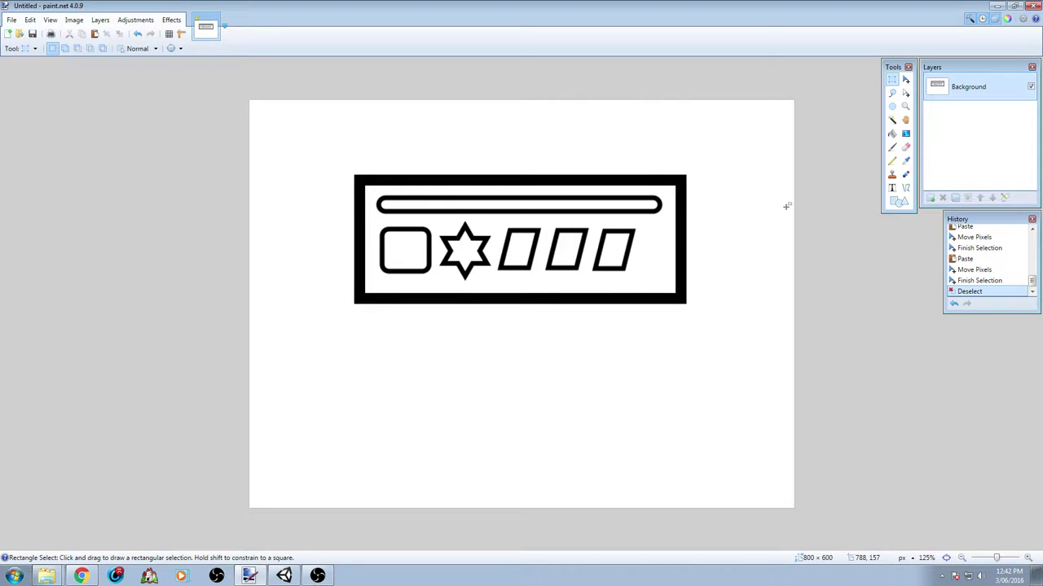
Add a new layer above the sketch and set the Background layer's opacity to 135.
ctrl+scroll(738, 243, up, 3)
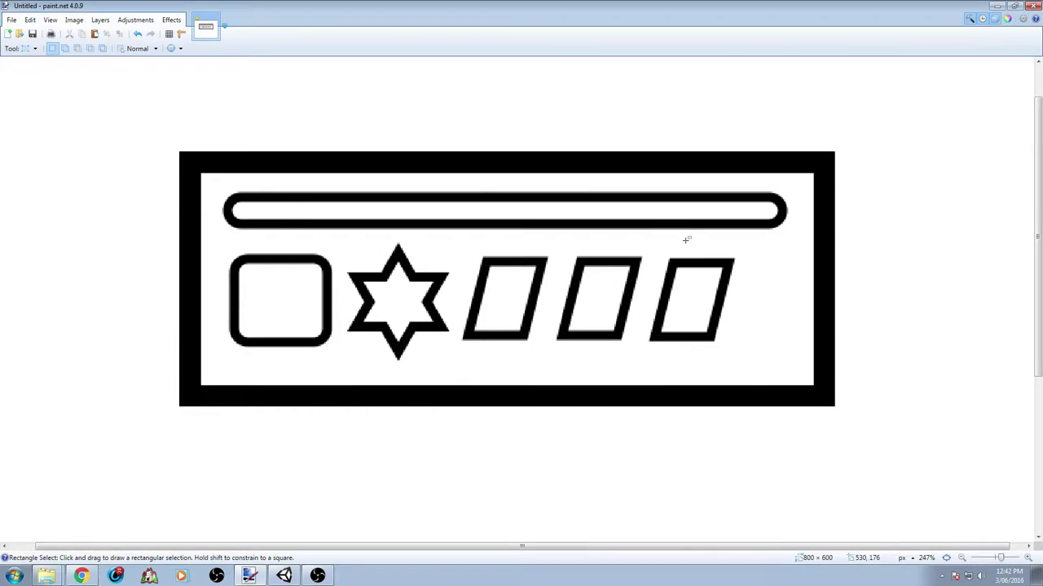
ctrl+scroll(677, 243, down, 1)
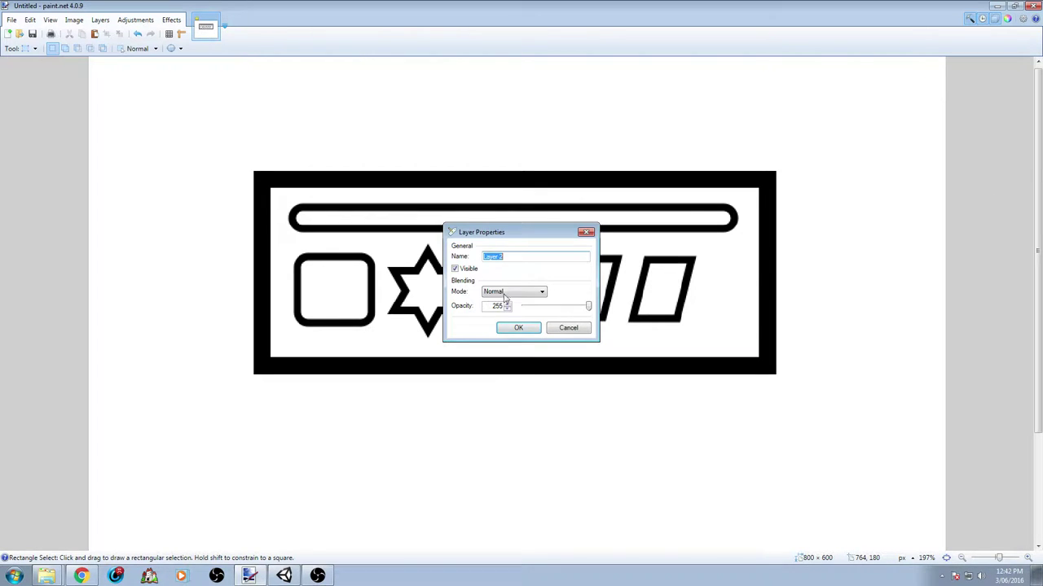
click(516, 327)
key(F4)
drag(595, 309, 556, 306)
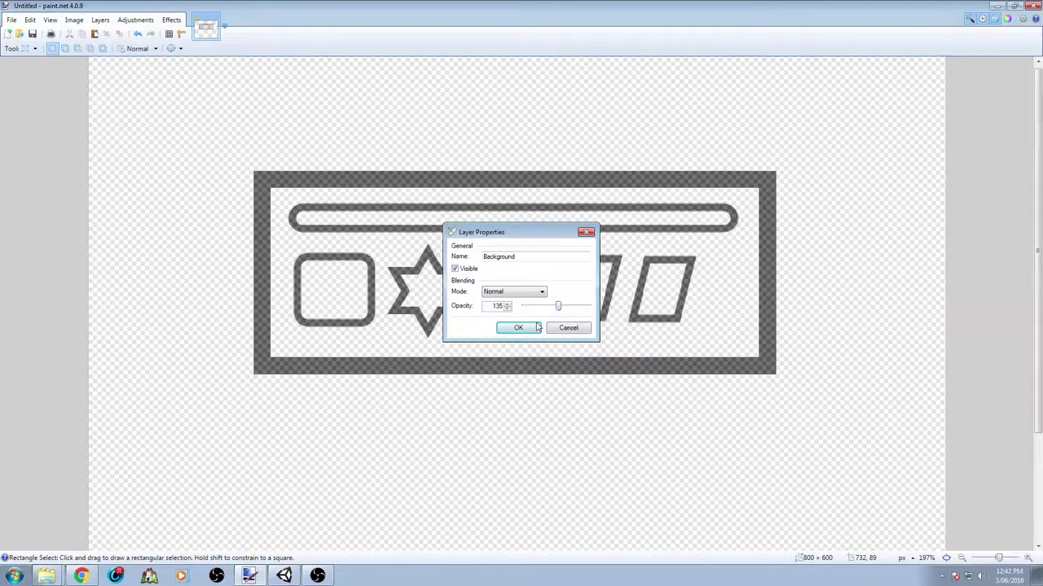
click(518, 327)
Draw a rounded rectangle about 487 × 195 px on Layer 2 around the sketched outer frame, undoing the attempt made on the Background layer.
key(o)
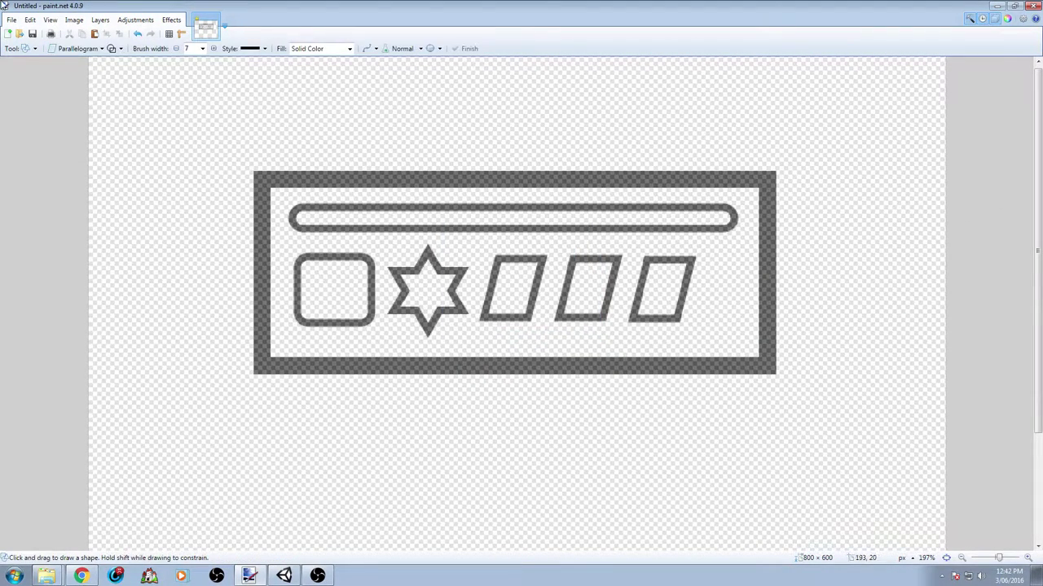
click(81, 49)
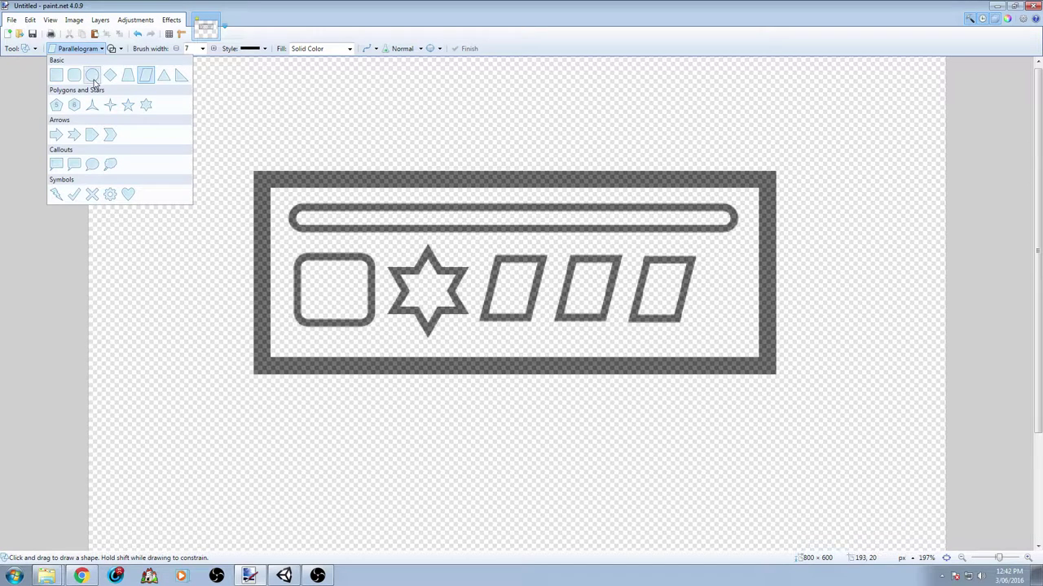
click(74, 75)
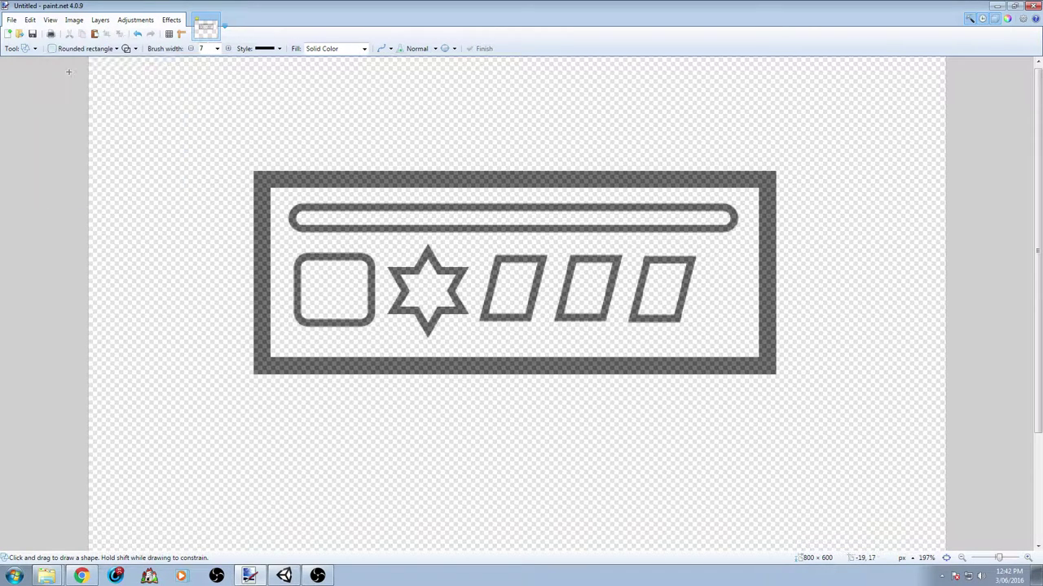
drag(254, 166, 729, 386)
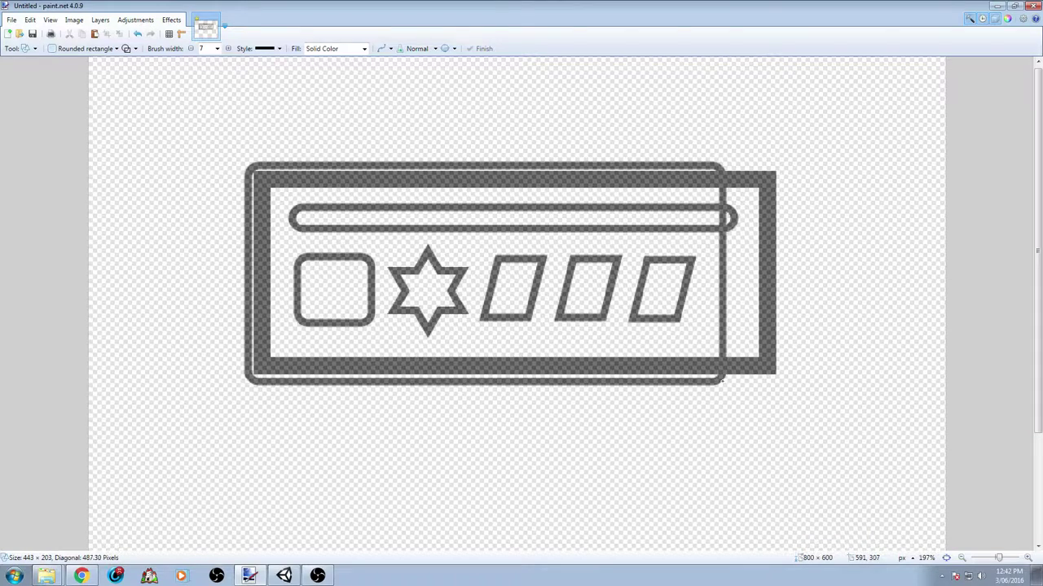
key(ctrl+z)
key(F4)
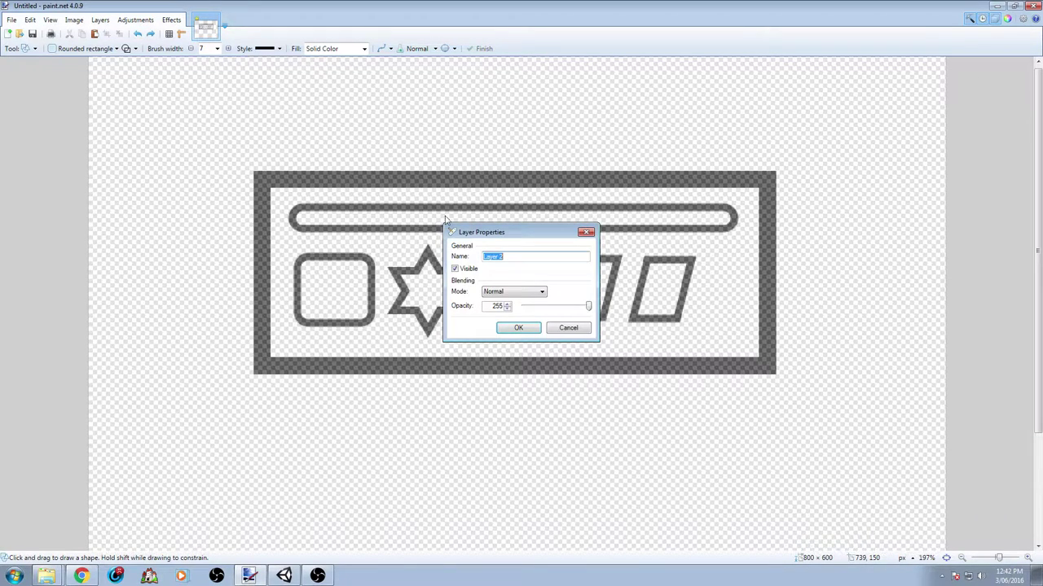
click(518, 328)
mouse_move(249, 163)
shift+mouse_down()
mouse_move(347, 261)
mouse_move(695, 363)
mouse_move(774, 375)
shift+mouse_up()
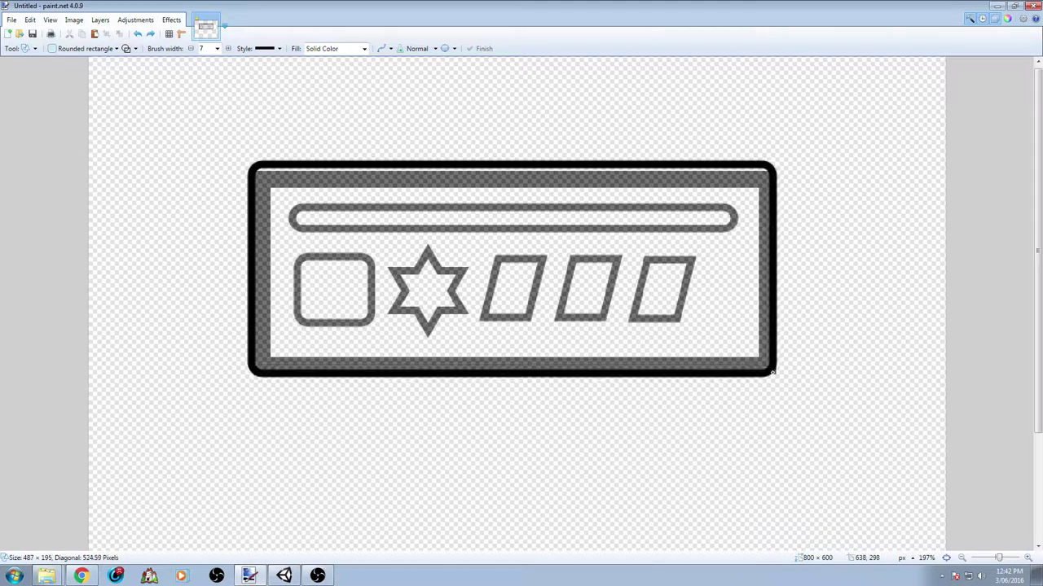
Set the rounded rectangle's brush width to 13 and fit it onto the sketched frame at about 472 × 174 px.
click(228, 48)
click(228, 48)
click(228, 48)
click(228, 48)
click(229, 48)
click(228, 48)
drag(511, 164, 513, 180)
drag(250, 274, 262, 275)
drag(514, 375, 514, 369)
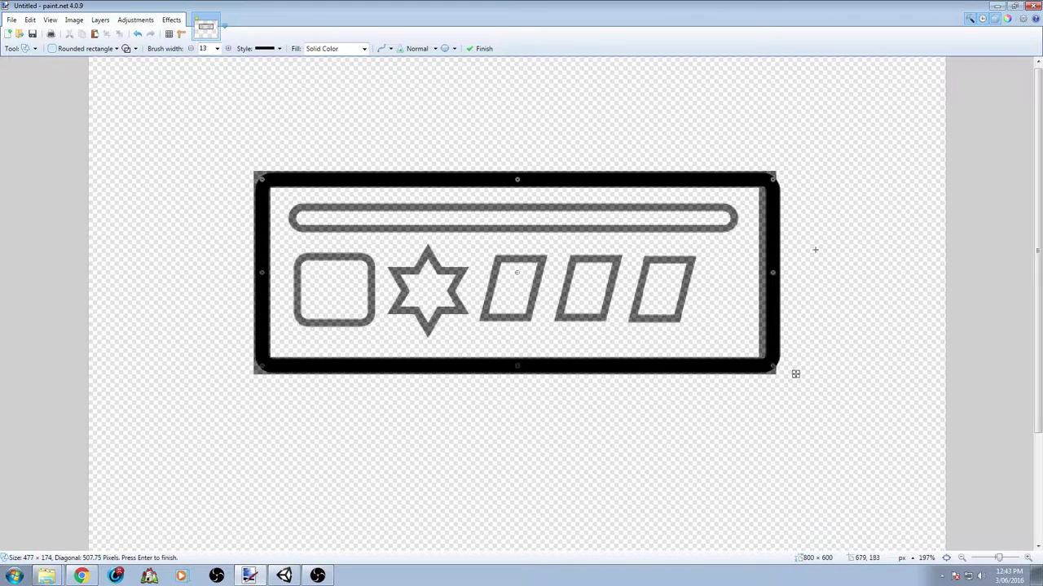
drag(775, 272, 770, 274)
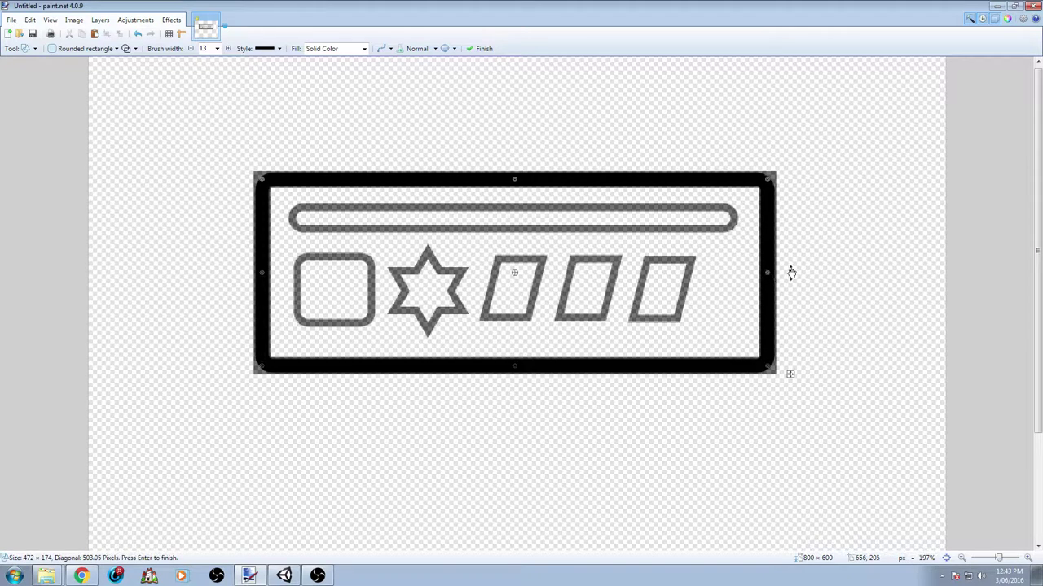
key(Return)
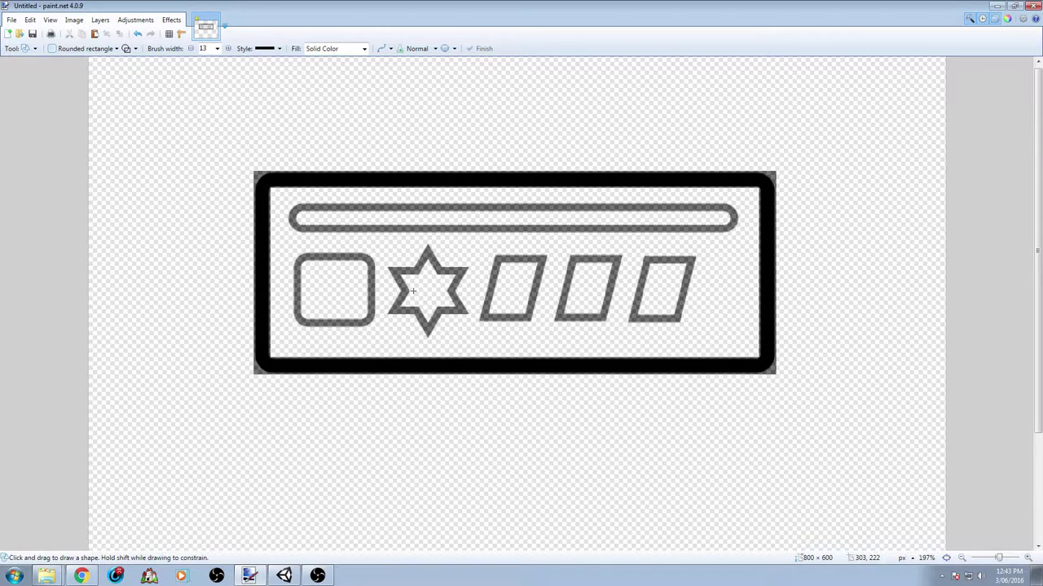
Draw a second rounded rectangle around the first frame with an even gap, adjusting it to about 519 × 220 px.
ctrl+scroll(413, 291, up, 3)
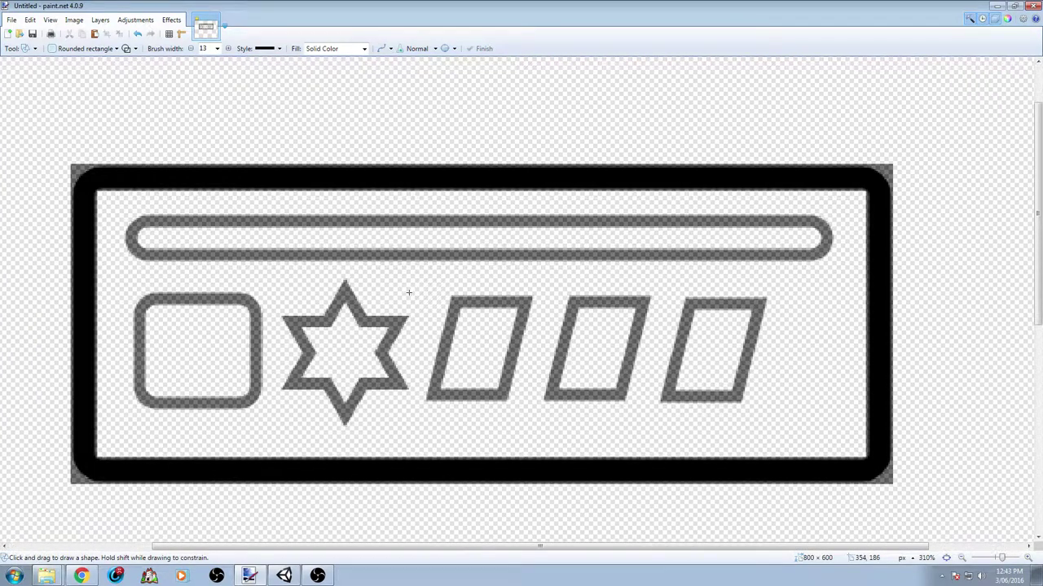
ctrl+scroll(405, 293, down, 1)
drag(121, 153, 850, 471)
drag(118, 309, 148, 312)
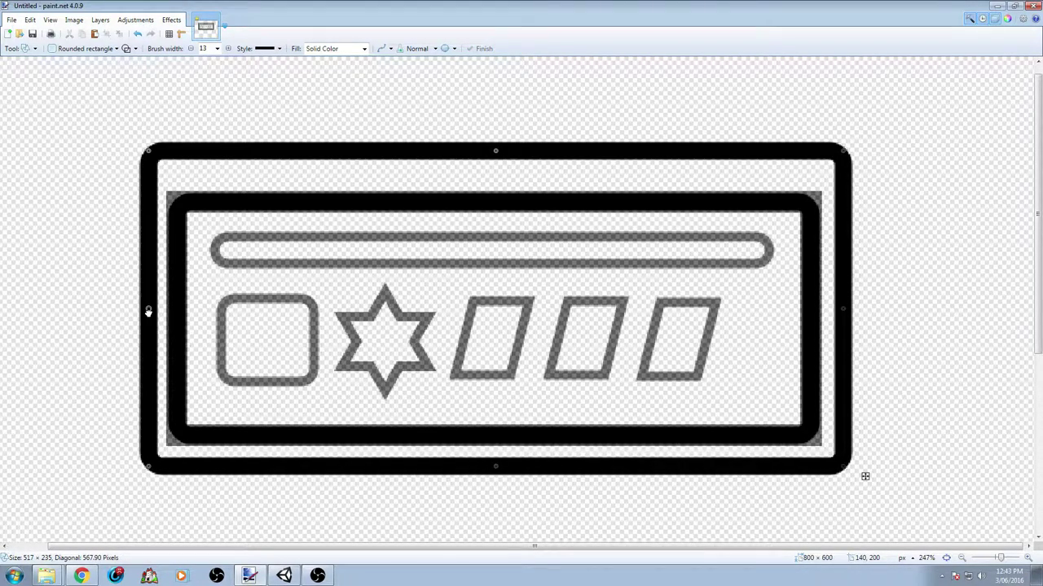
drag(495, 152, 497, 172)
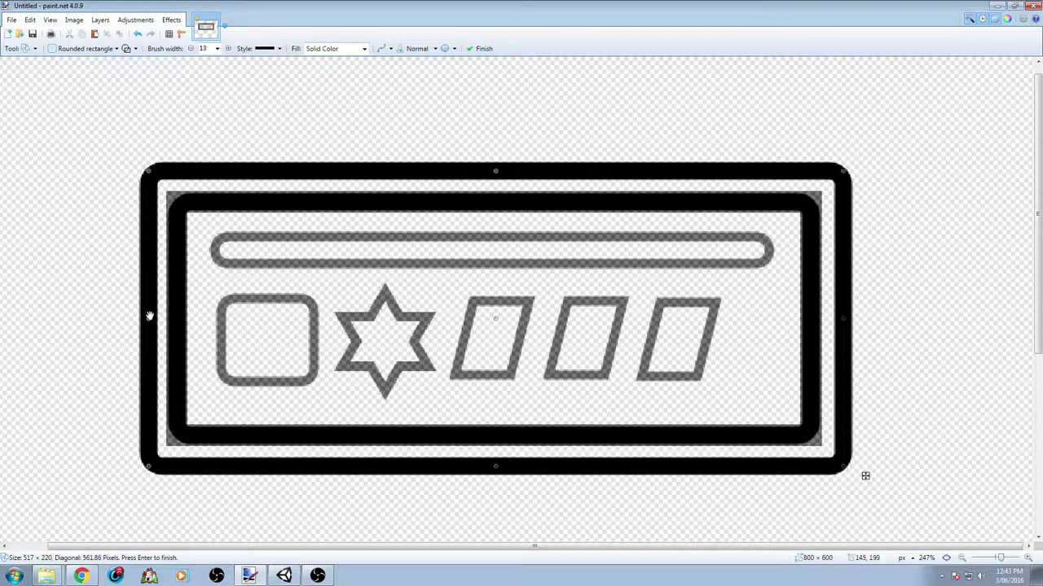
drag(151, 317, 147, 317)
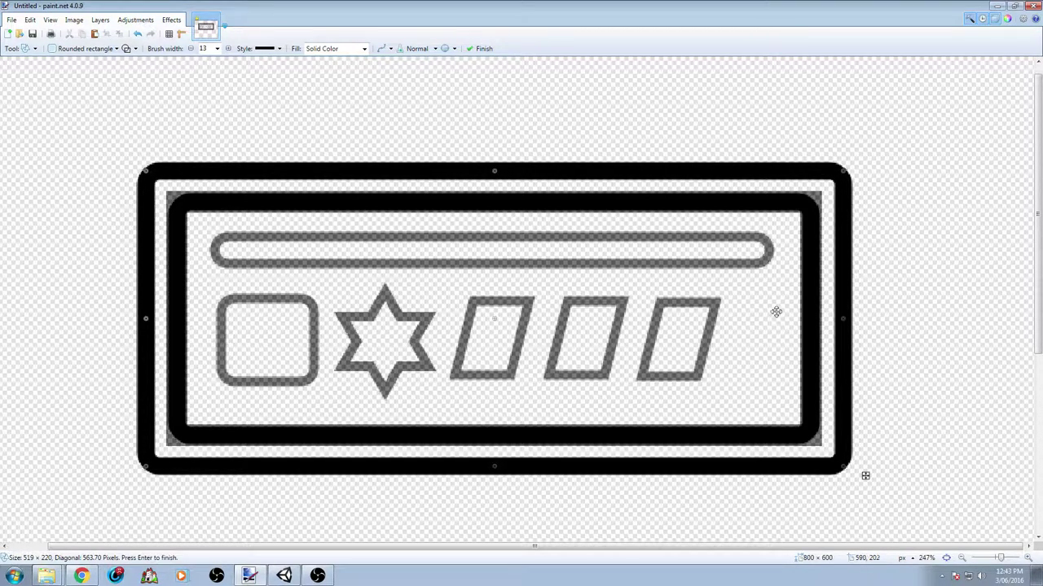
ctrl+scroll(490, 323, down, 2)
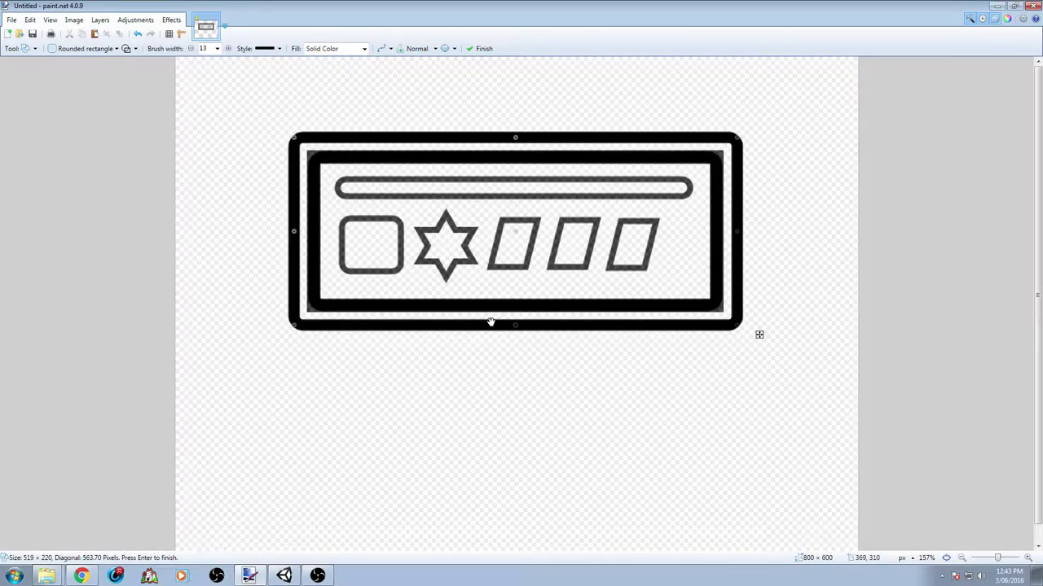
ctrl+scroll(448, 299, up, 2)
key(Return)
scroll(594, 242, up, 3)
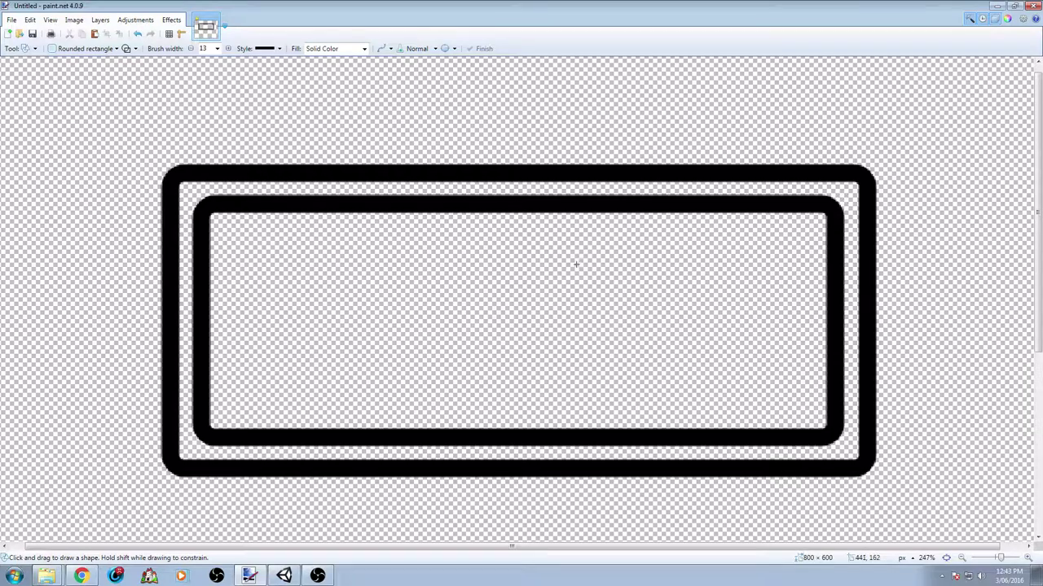
scroll(575, 264, right, 1)
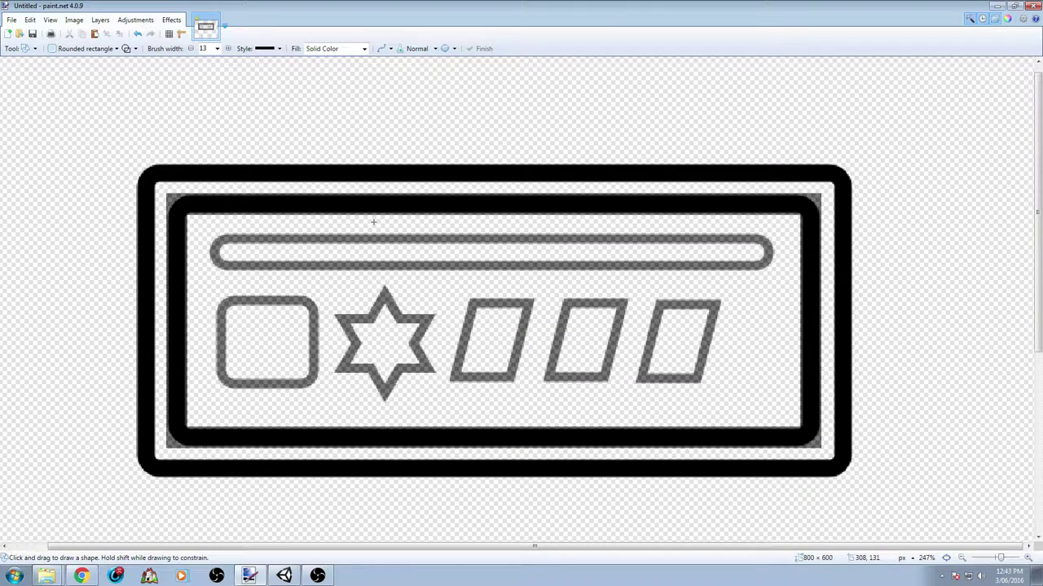
Draw a rounded rectangle about 423 × 28 px over the sketched long bar and set its brush width to 7.
ctrl+scroll(355, 217, up, 3)
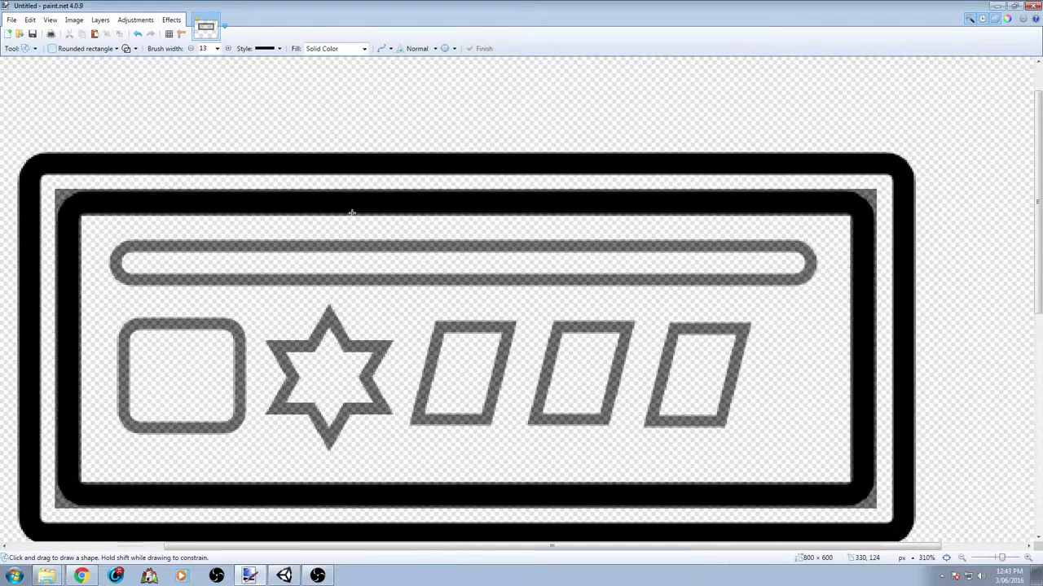
ctrl+scroll(352, 212, down, 1)
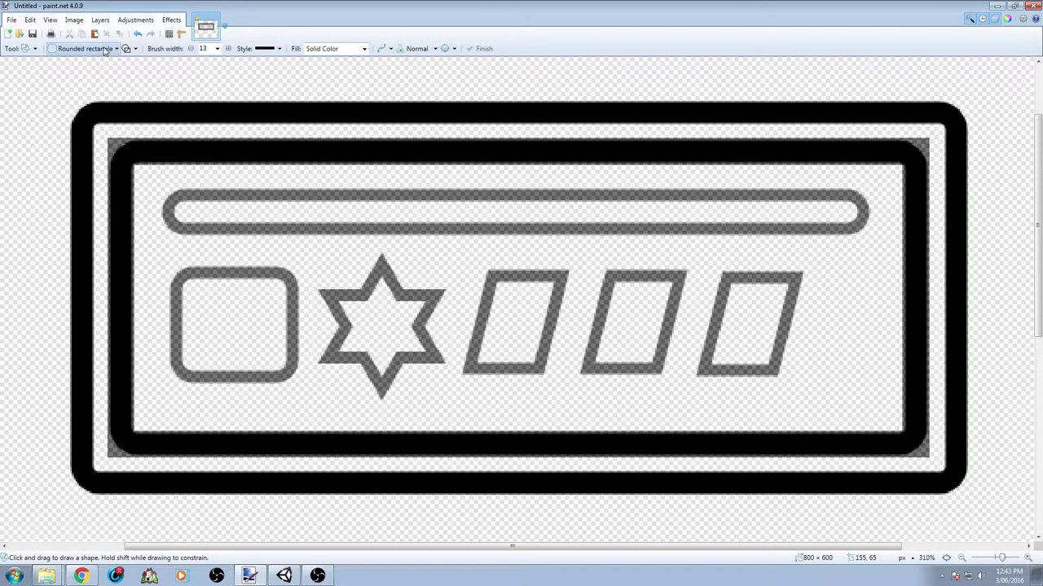
click(104, 49)
click(102, 51)
drag(156, 189, 868, 235)
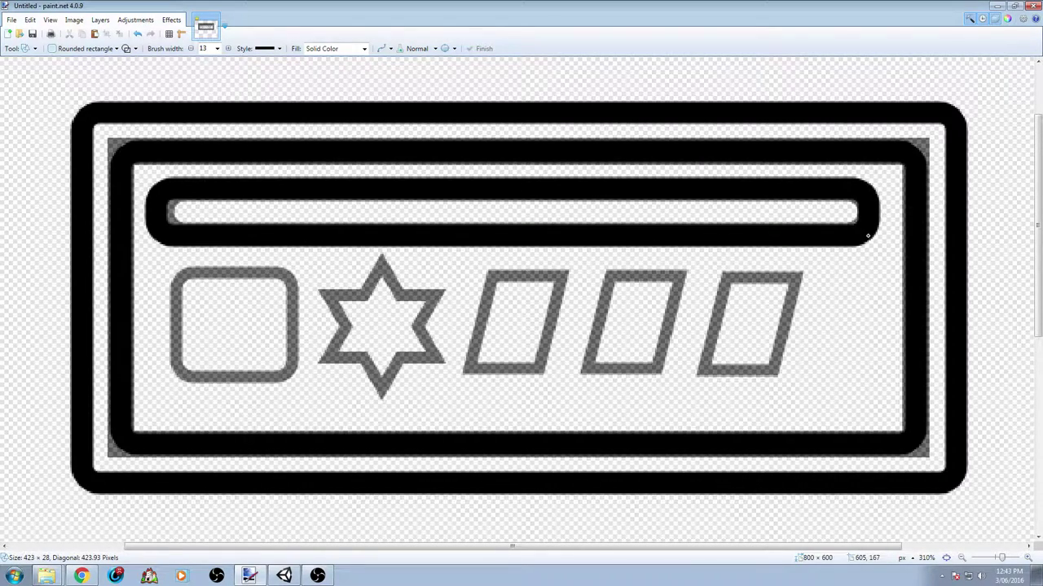
click(193, 50)
click(192, 49)
click(192, 50)
click(192, 50)
click(192, 50)
click(191, 50)
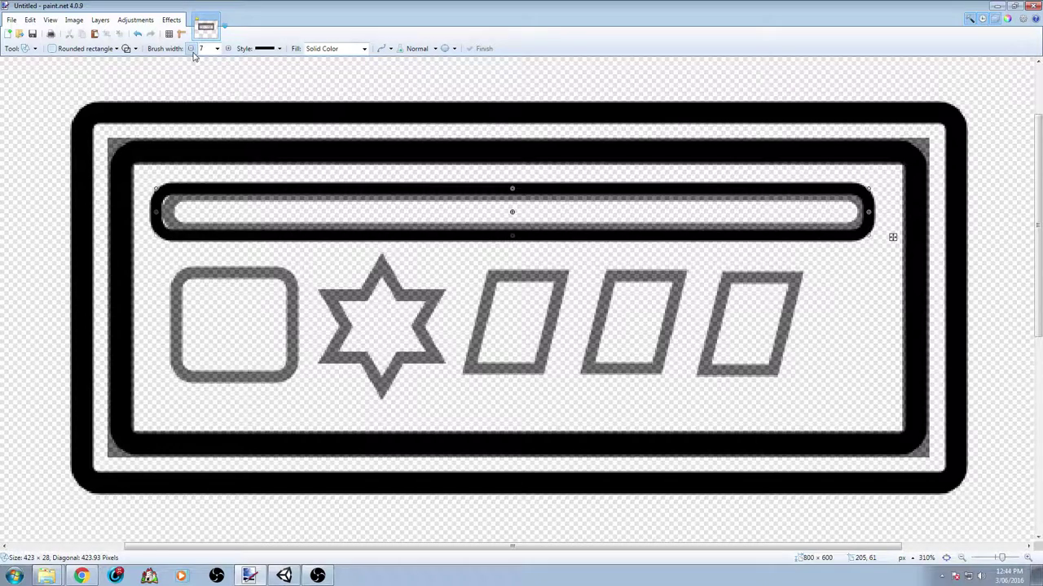
Shift the long bar outline slightly up and to the right, and reduce its height to about 23 px.
drag(446, 208, 409, 202)
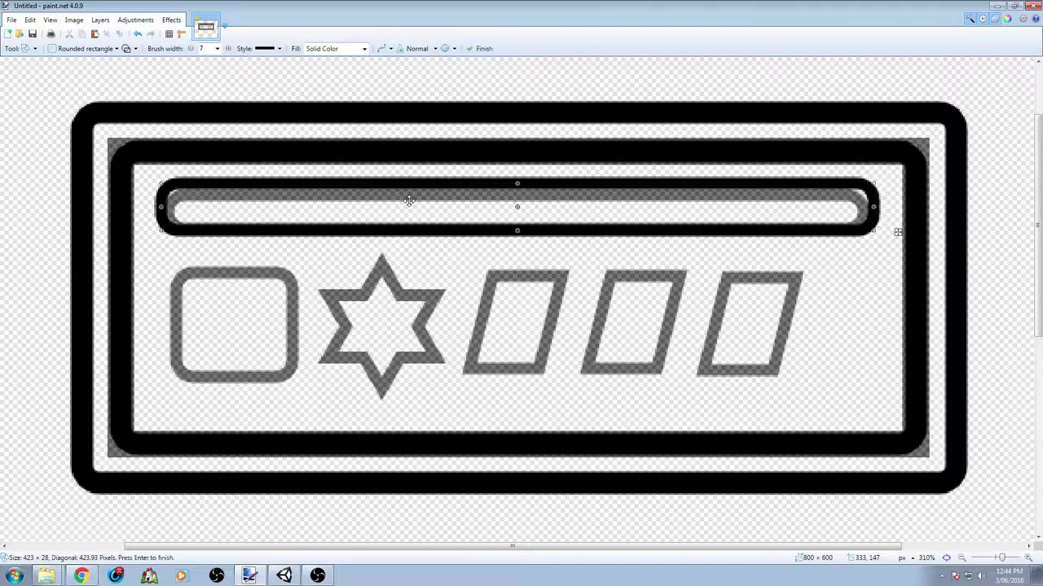
drag(517, 230, 514, 220)
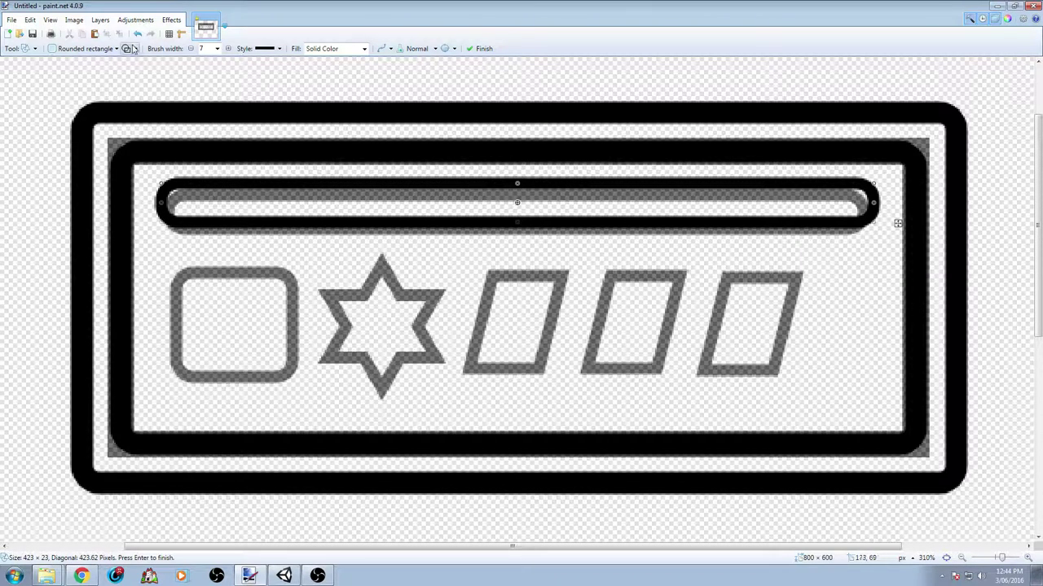
key(Return)
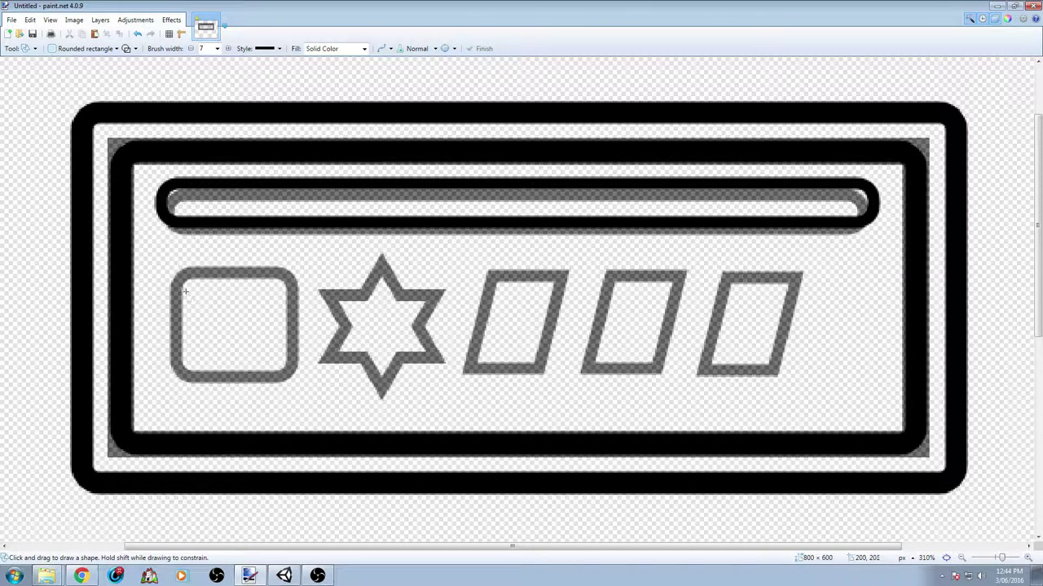
Draw two stacked rounded rectangles at the sketched square, the lower one about 74 × 29 px.
drag(171, 262, 298, 334)
drag(171, 367, 295, 414)
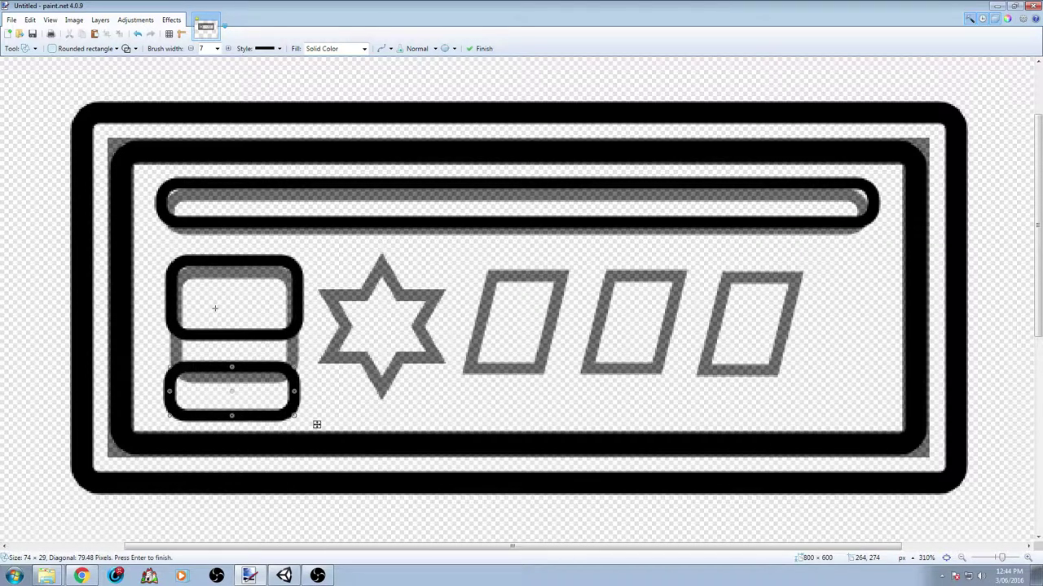
click(113, 49)
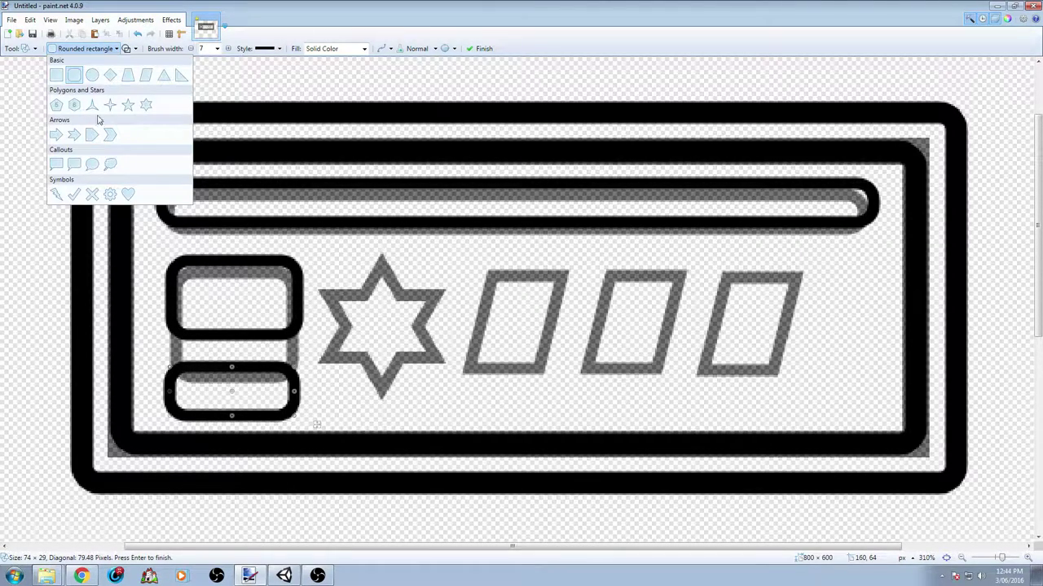
click(144, 107)
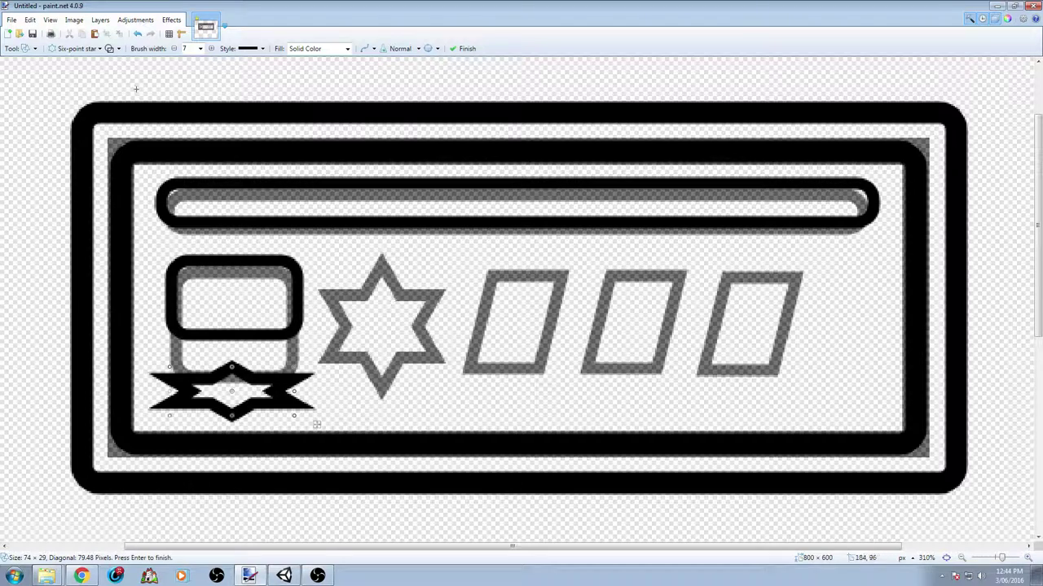
key(ctrl+z)
Commit the lower rounded rectangle, draw a six-point star about 65 × 75 px, and align it over the sketched star.
key(Return)
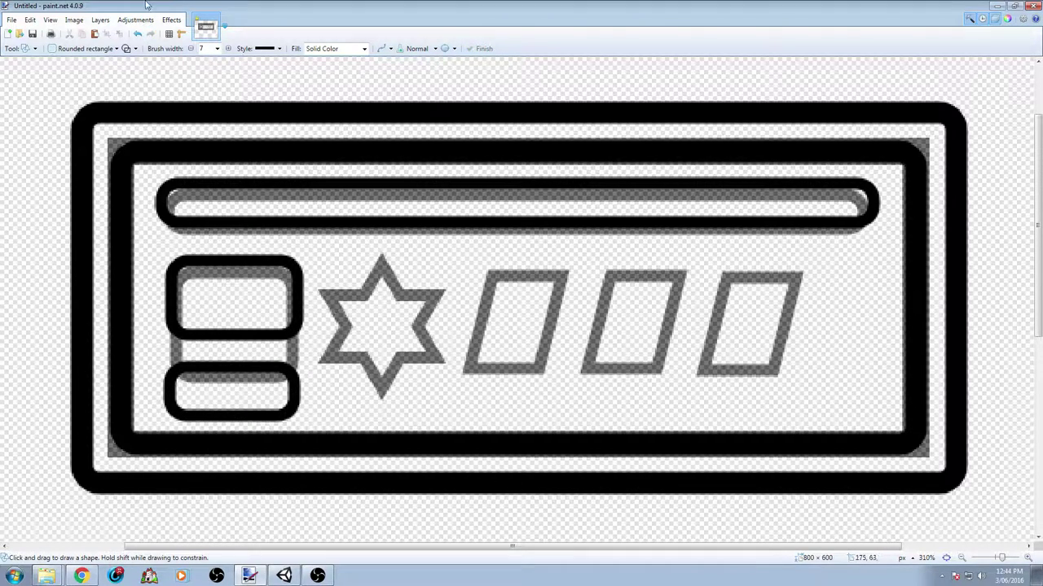
click(113, 49)
click(147, 106)
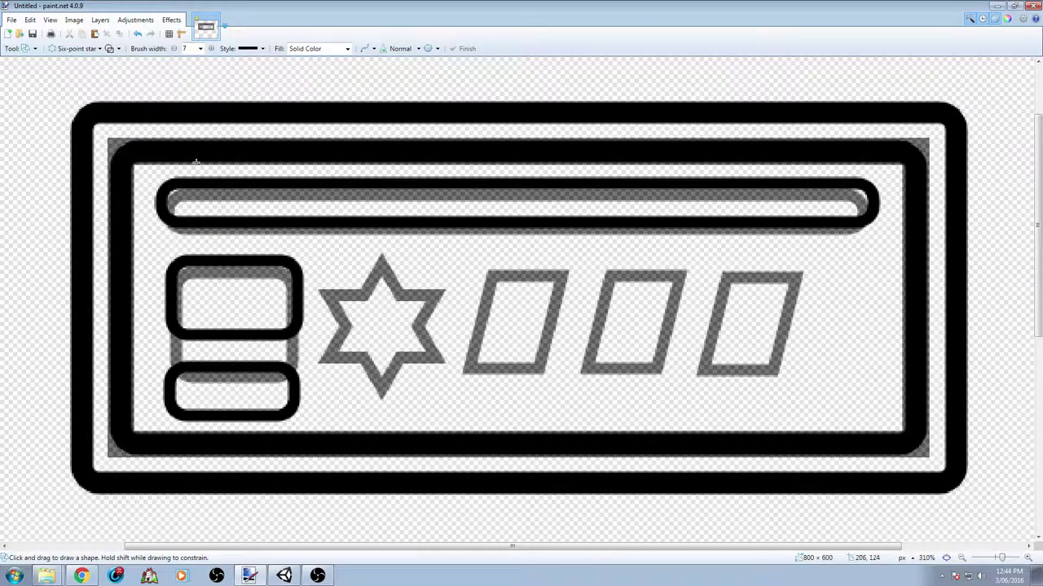
drag(328, 266, 440, 392)
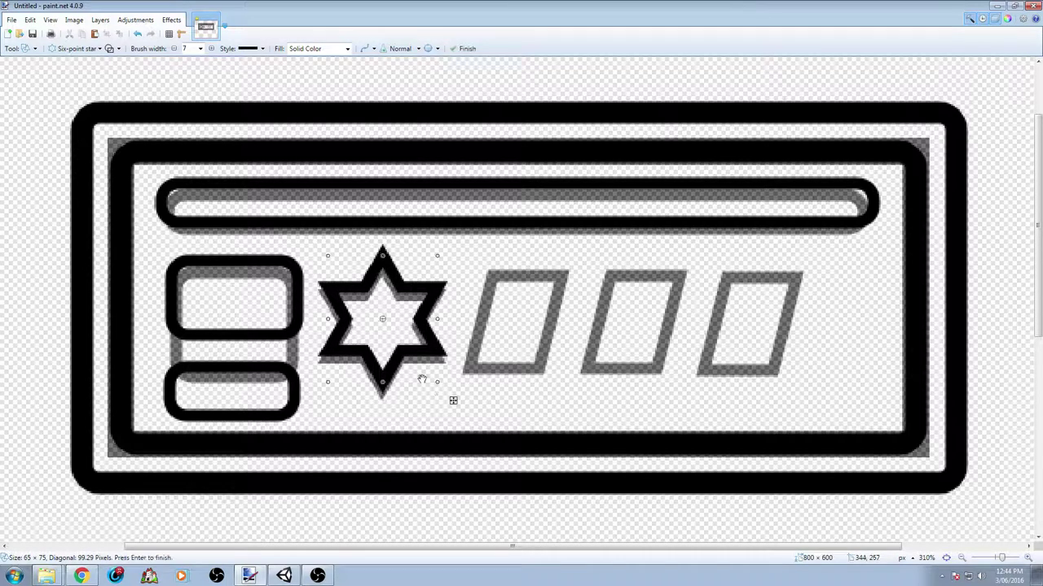
key(Return)
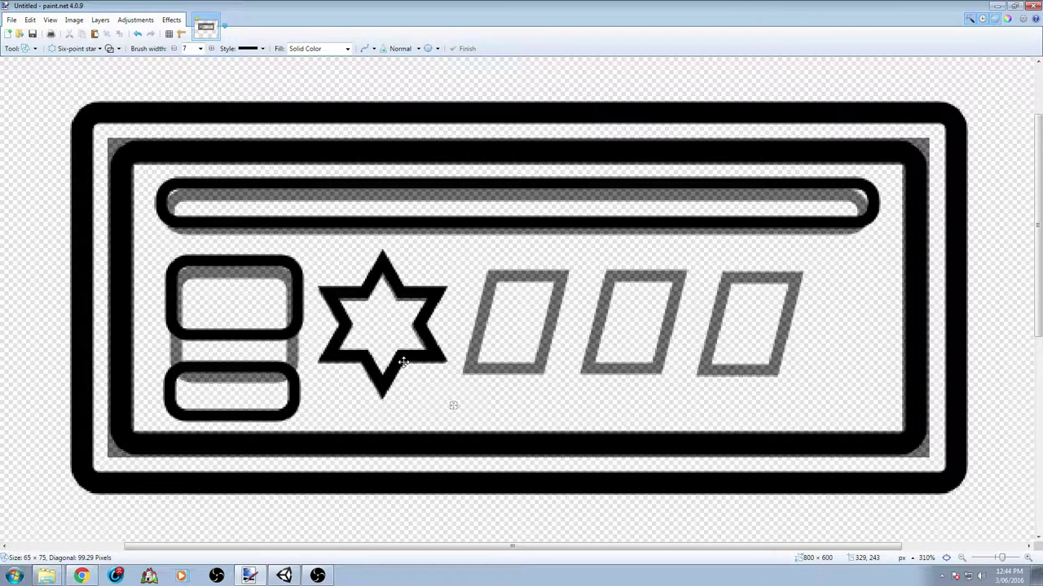
drag(403, 361, 403, 364)
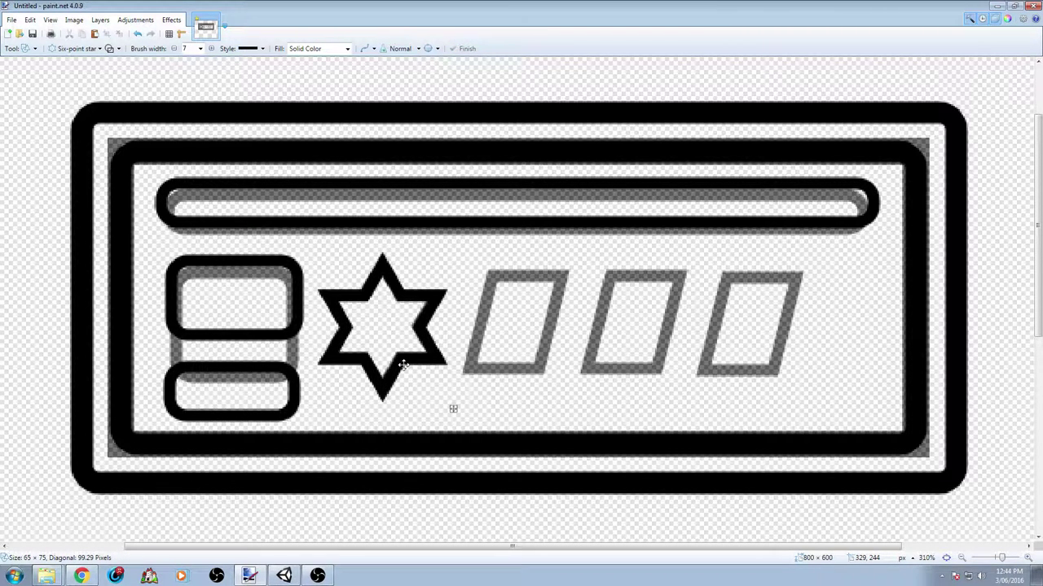
click(96, 48)
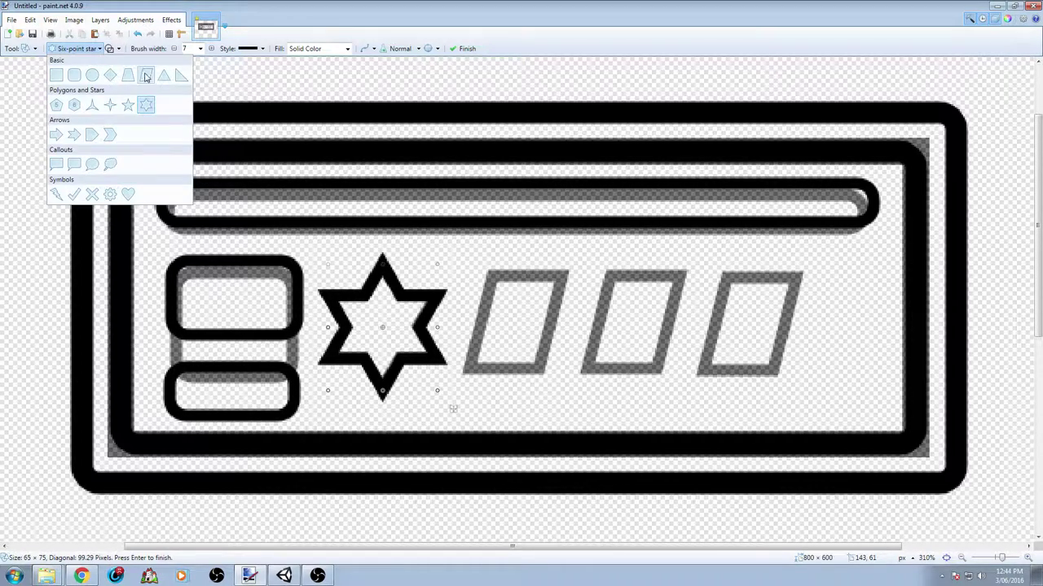
click(145, 75)
key(ctrl+z)
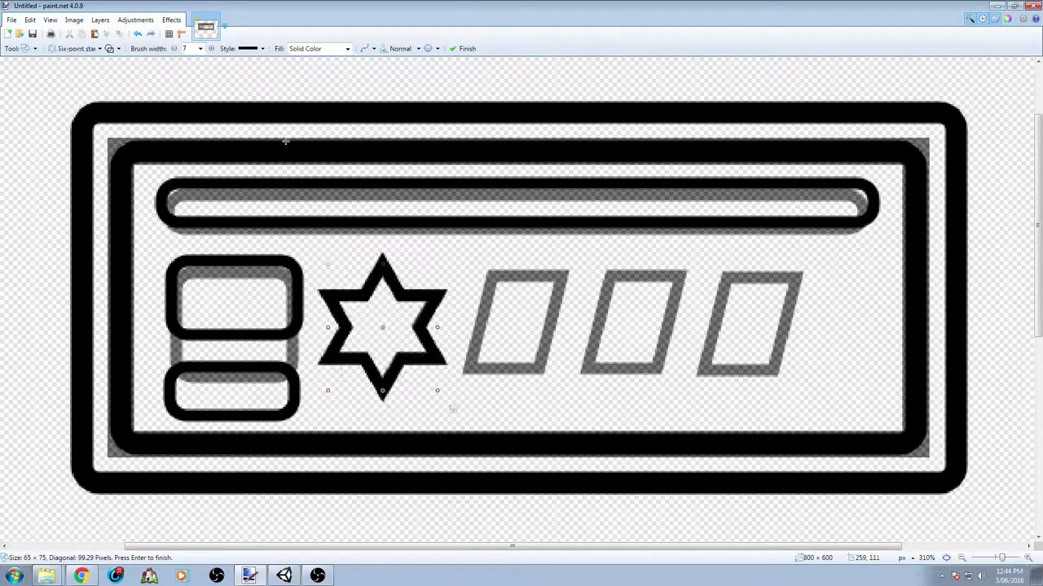
Commit the star and draw a parallelogram about 55 × 55 px, aligned over the first sketched parallelogram.
key(Return)
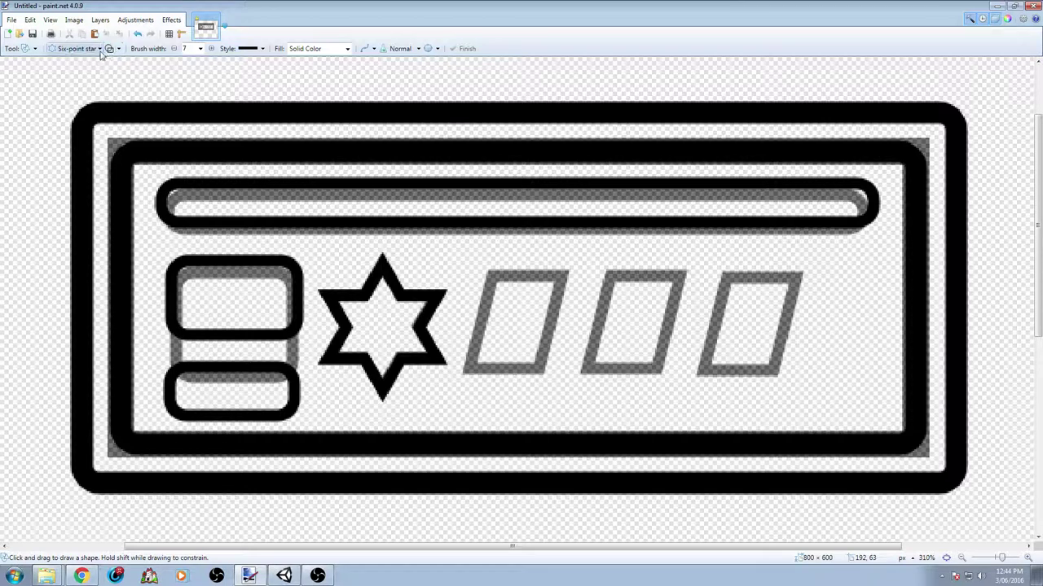
click(96, 49)
click(145, 75)
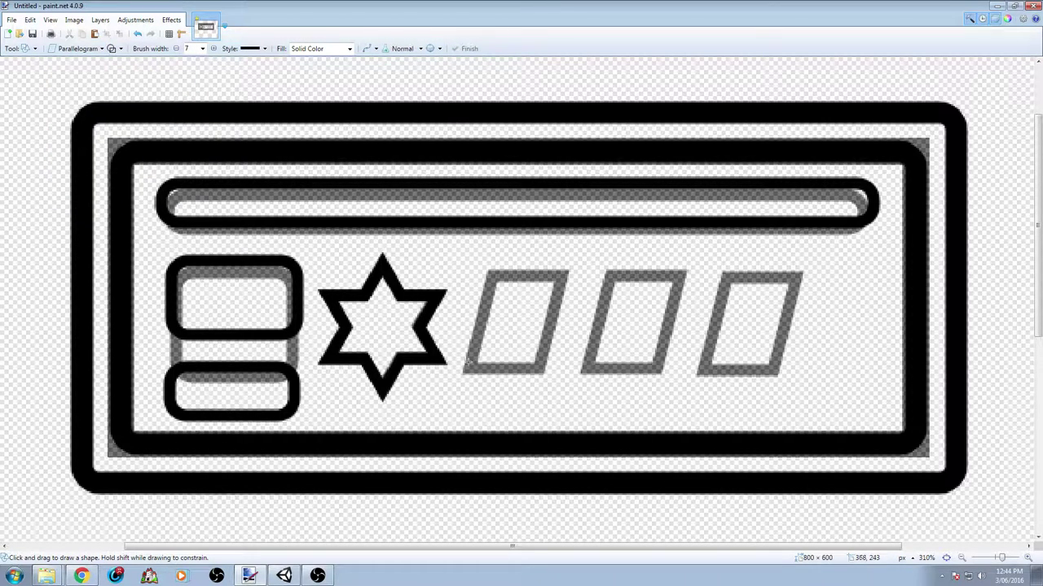
drag(464, 372, 562, 269)
drag(526, 338, 535, 334)
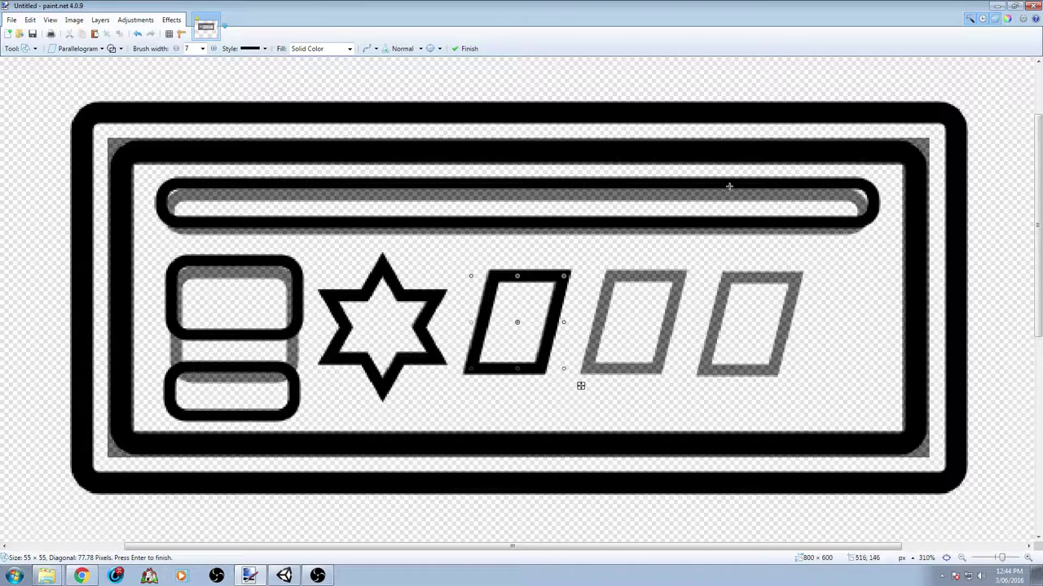
Select the black parallelogram outline with the Magic Wand and raise the tolerance to about 89%.
key(s)
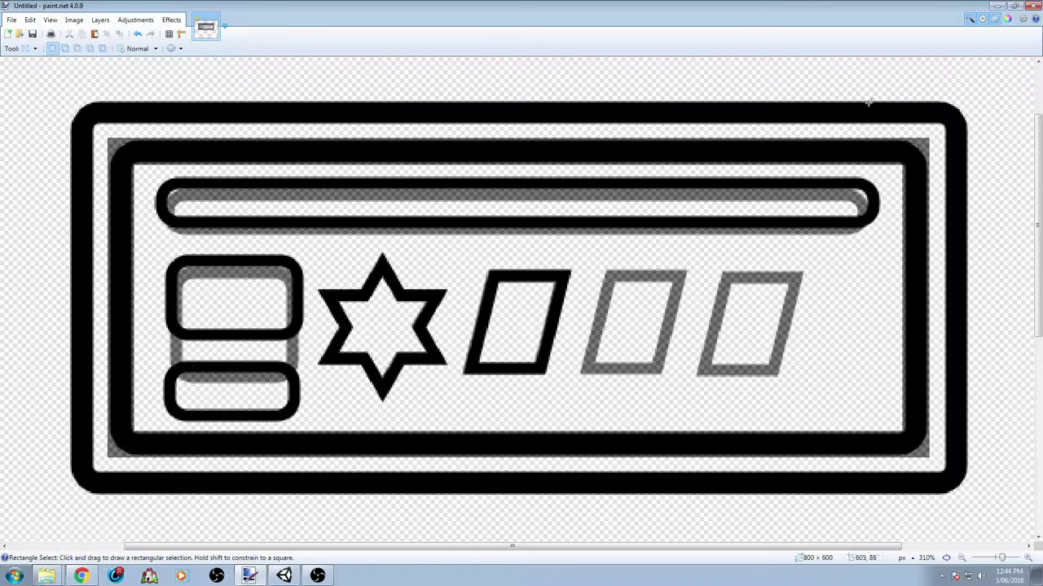
key(s)
key(s)
key(s)
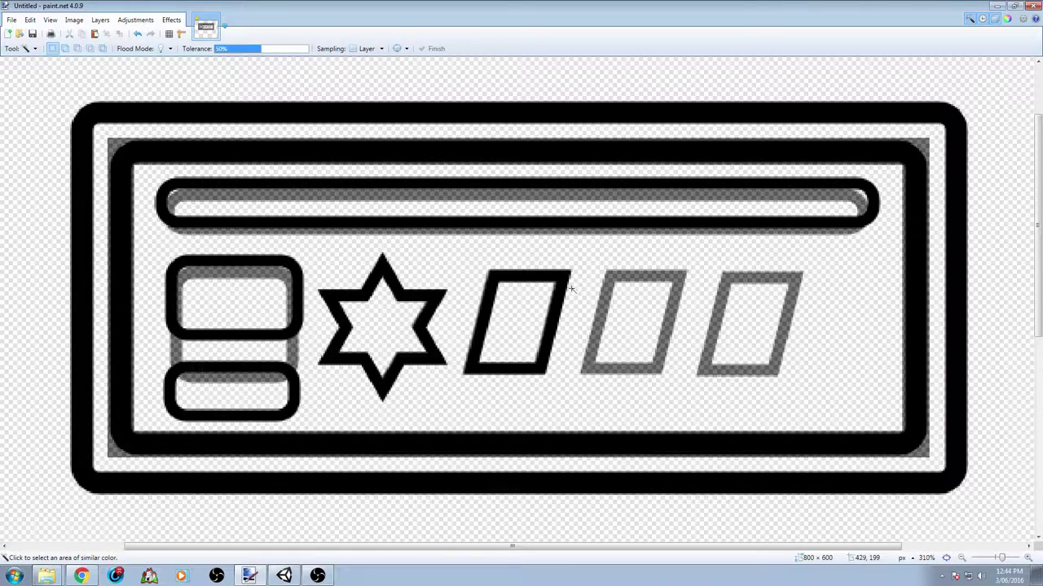
ctrl+scroll(530, 285, up, 4)
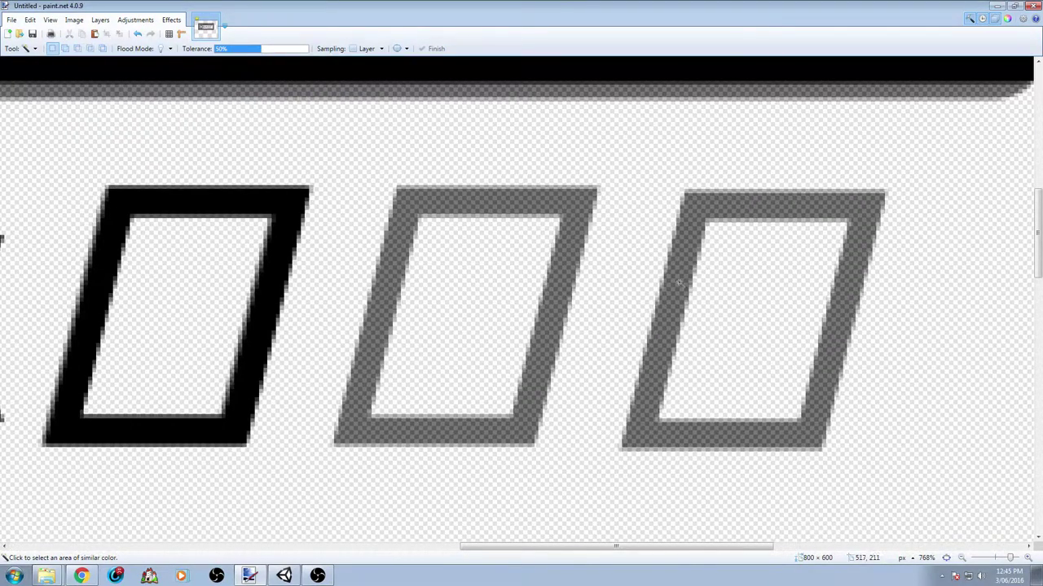
shift+scroll(385, 216, left, 1)
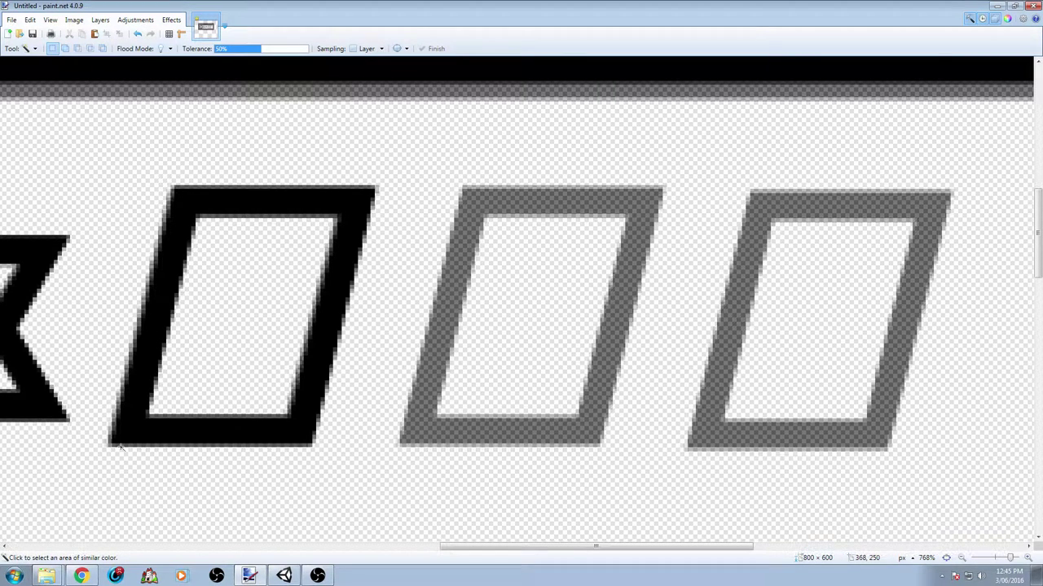
click(310, 403)
drag(273, 49, 298, 50)
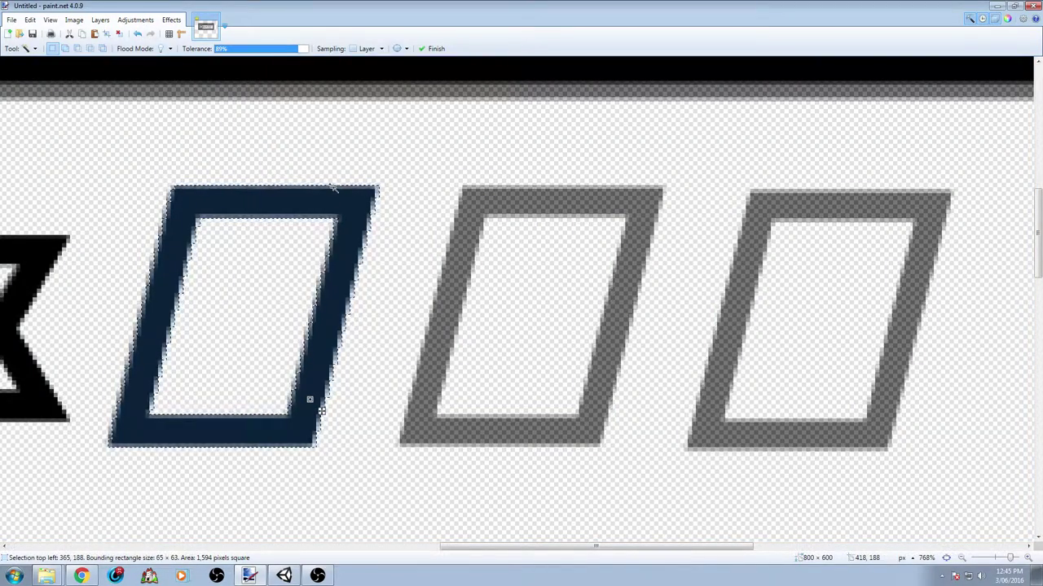
Place a copy of the selected parallelogram directly to its right, level with the original and separated by a narrow gap.
key(m)
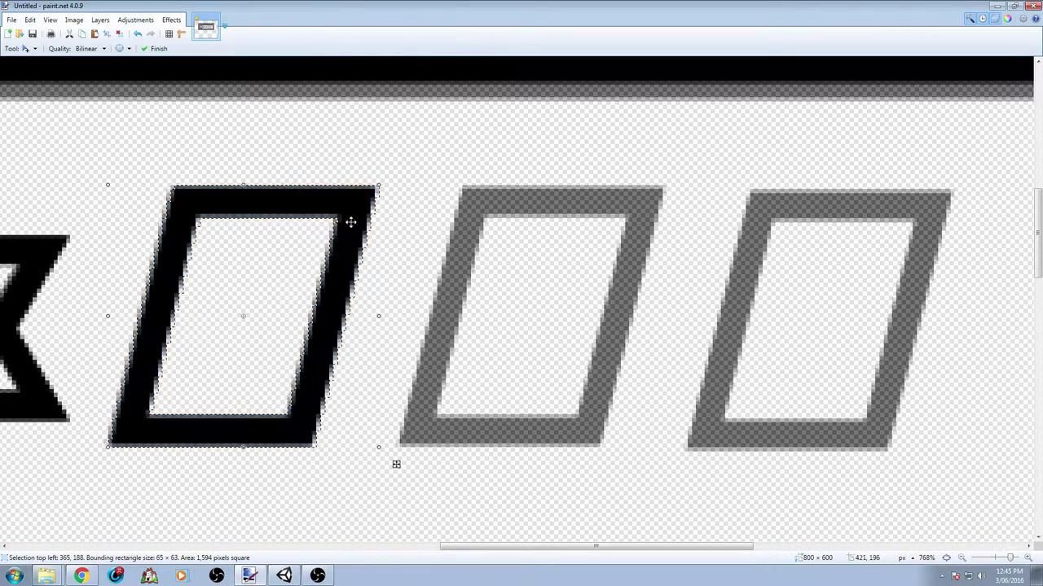
ctrl+drag(351, 225, 579, 224)
shift+scroll(492, 232, right, 2)
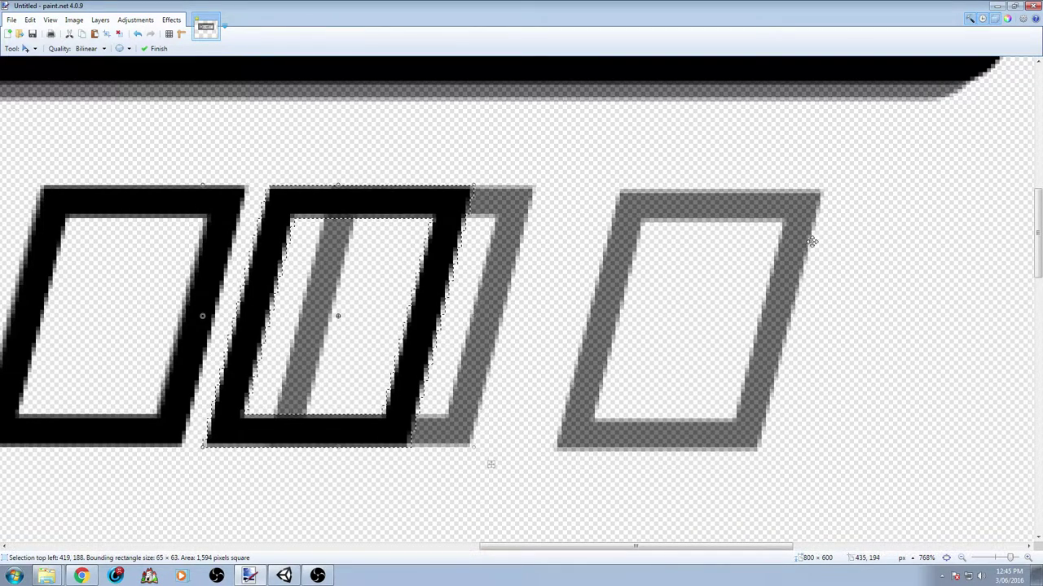
Select both black parallelograms and place a copy of the pair to their right, forming an evenly spaced row of four, then deselect.
key(s)
click(213, 200)
ctrl+click(325, 207)
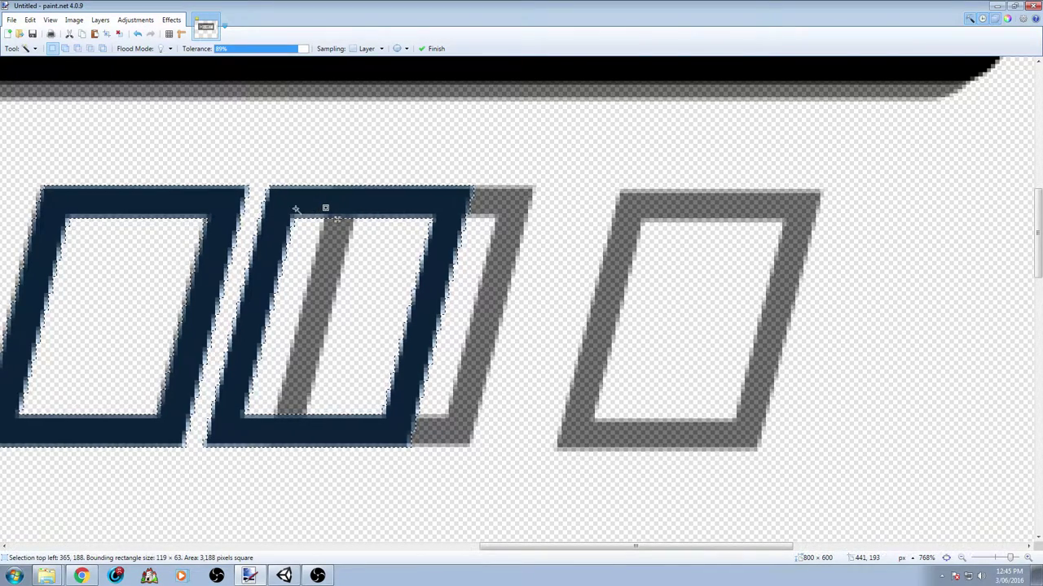
key(m)
drag(295, 210, 666, 214)
key(ctrl+z)
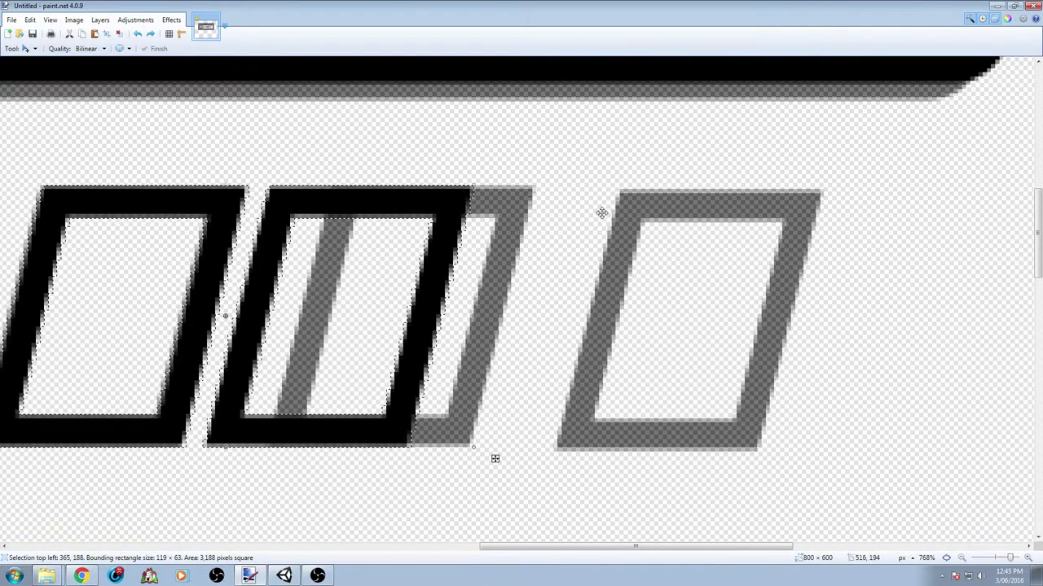
drag(431, 206, 754, 209)
ctrl+scroll(728, 216, down, 4)
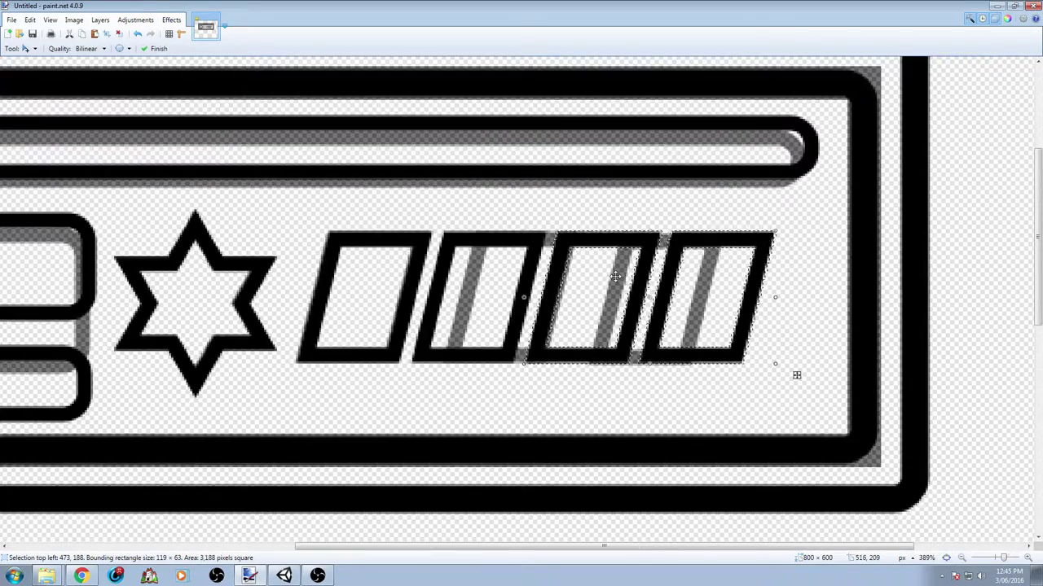
key(s)
click(759, 262)
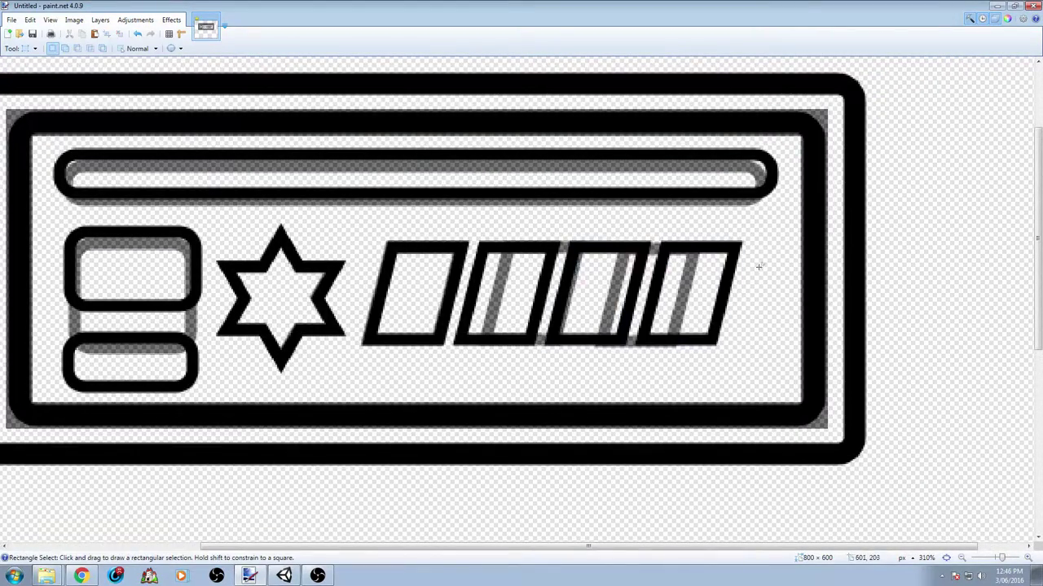
Look over the traced HUD outlines without the sketch and view the traced layer's properties.
ctrl+scroll(744, 316, down, 1)
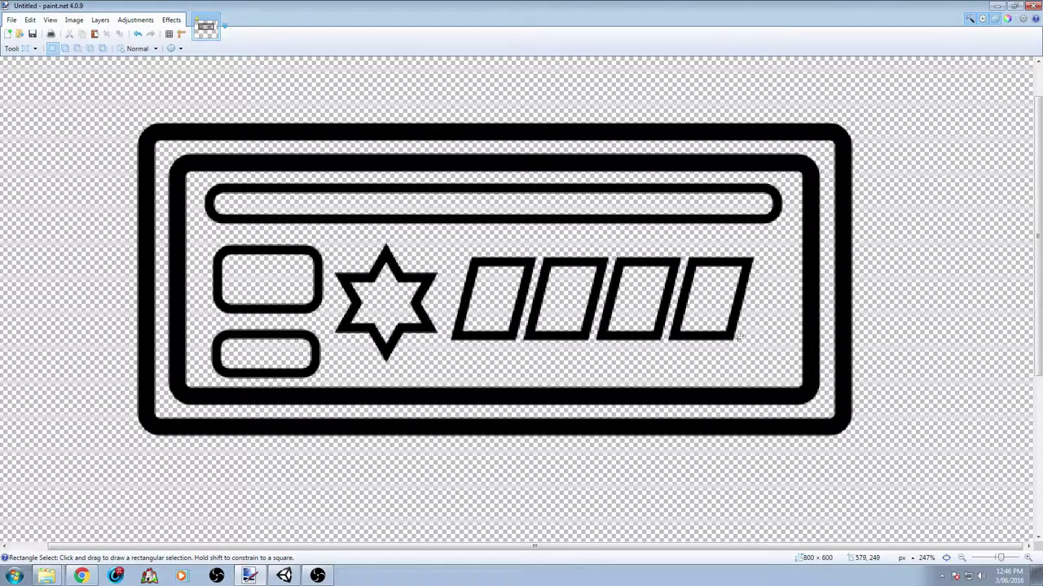
ctrl+scroll(584, 334, down, 1)
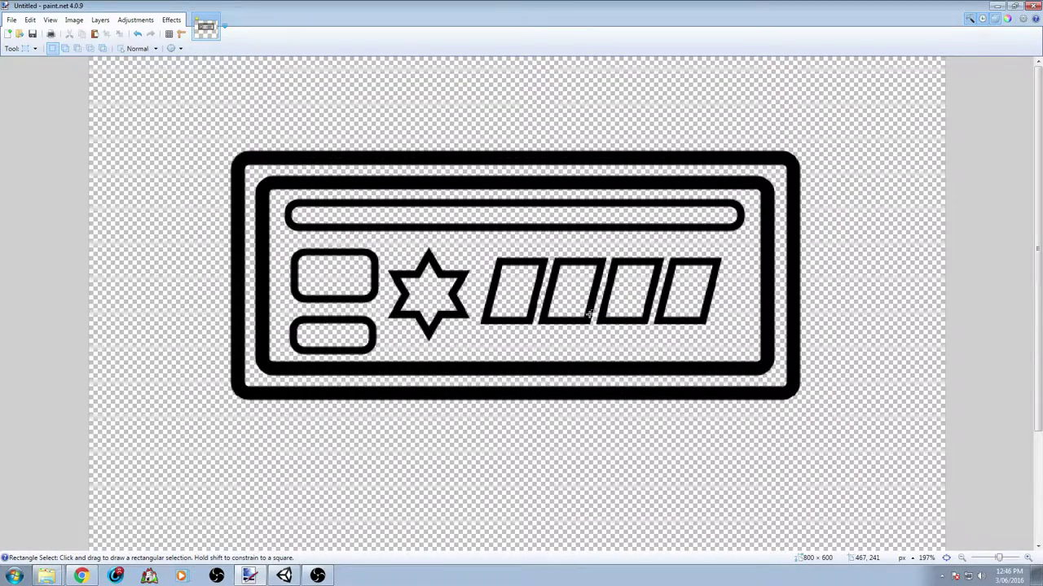
ctrl+scroll(590, 316, up, 1)
ctrl+scroll(587, 318, up, 1)
ctrl+scroll(582, 319, down, 1)
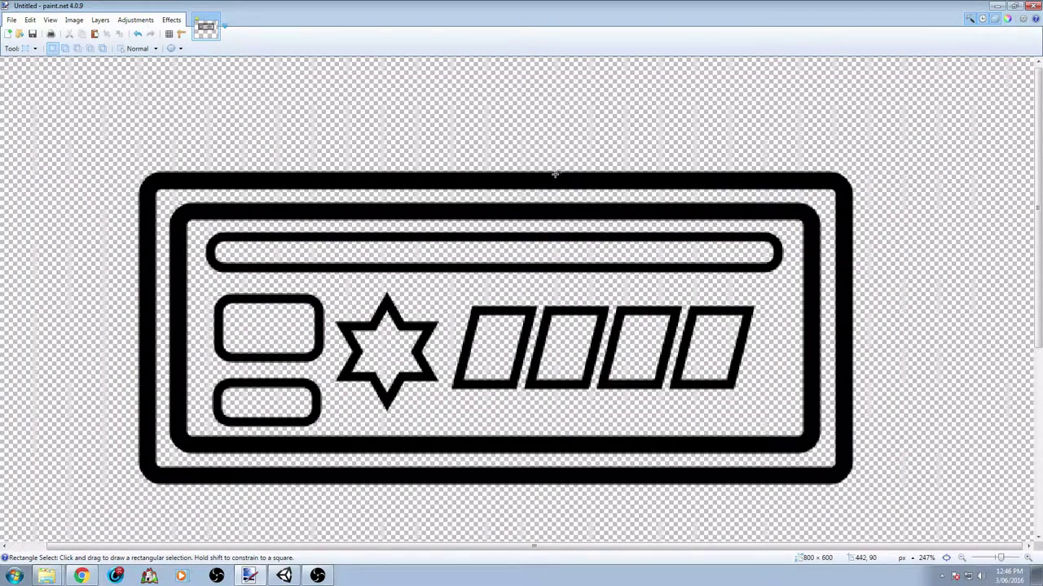
key(F4)
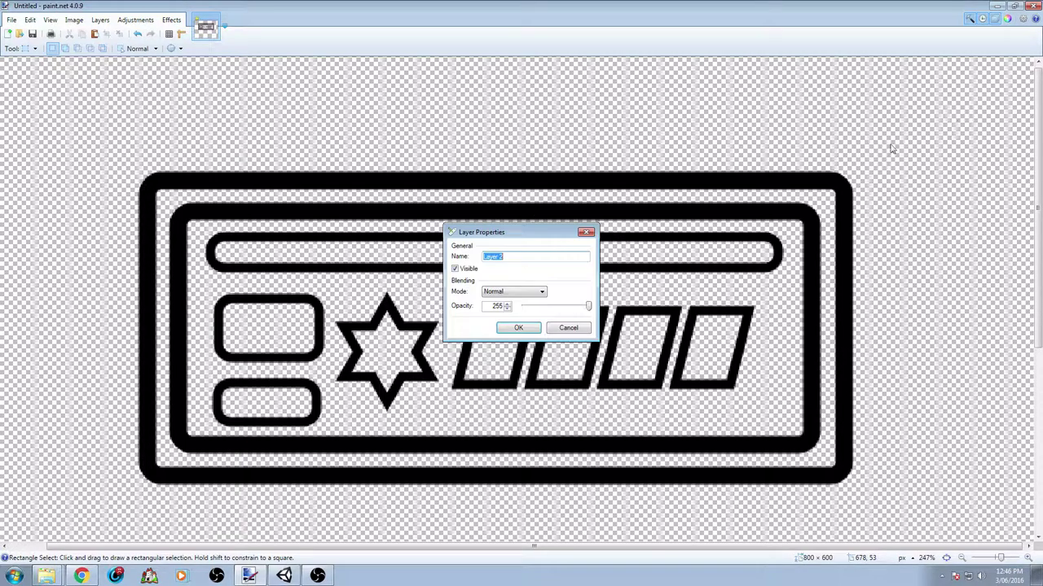
click(515, 332)
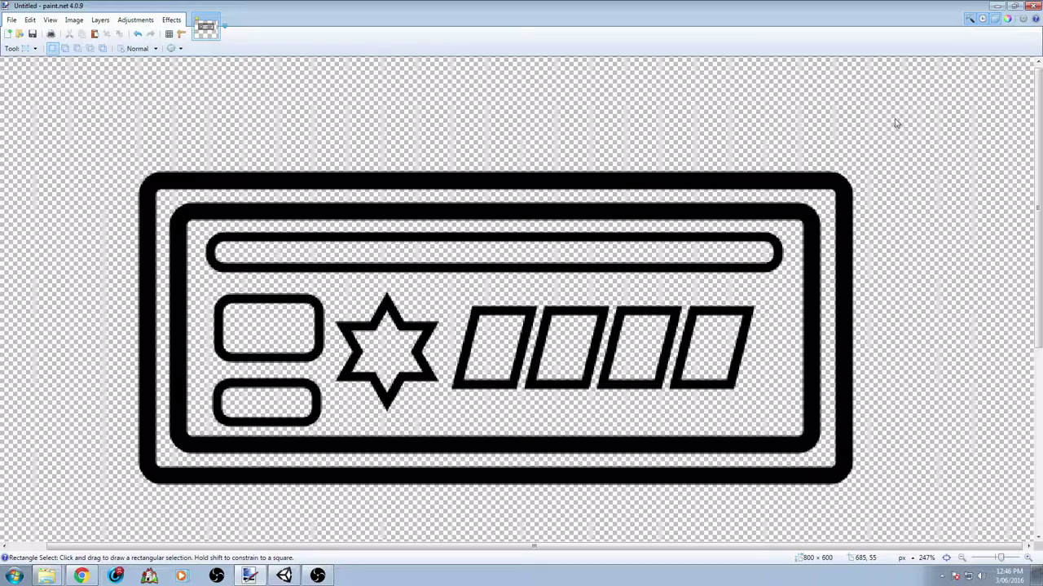
Select the outer frame, inner frame and long bar outlines together with the Magic Wand.
key(s)
key(s)
key(s)
click(787, 175)
ctrl+click(761, 211)
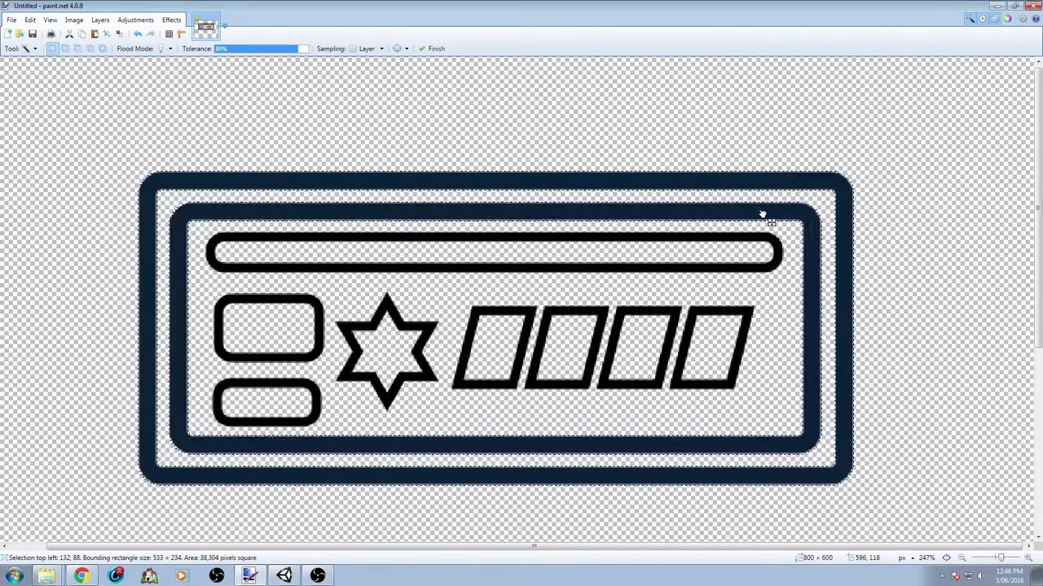
ctrl+click(772, 249)
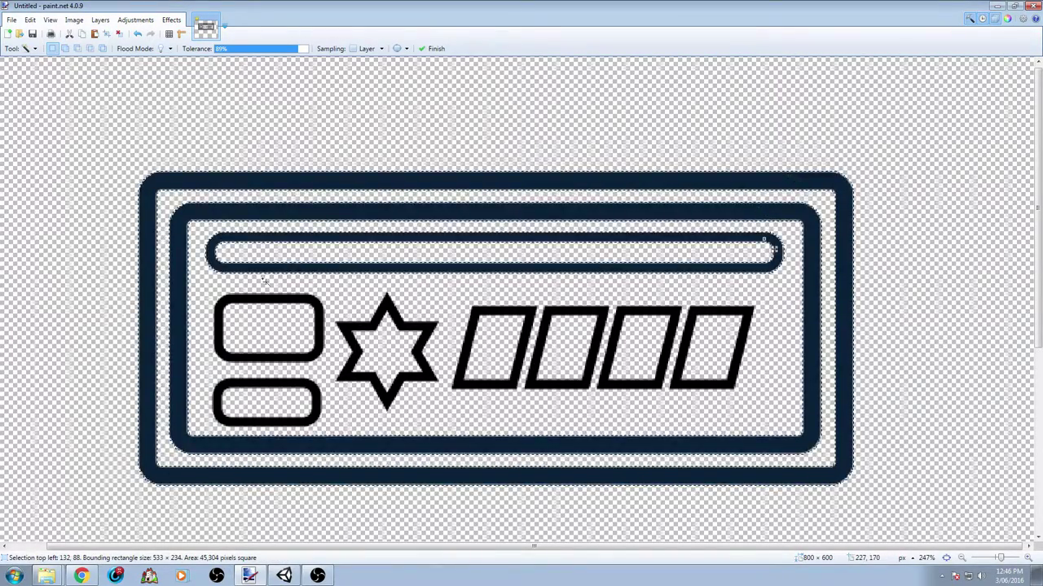
Add the two stacked rounded rectangles, the six-point star and all four parallelograms to the selection.
ctrl+click(283, 298)
ctrl+click(306, 393)
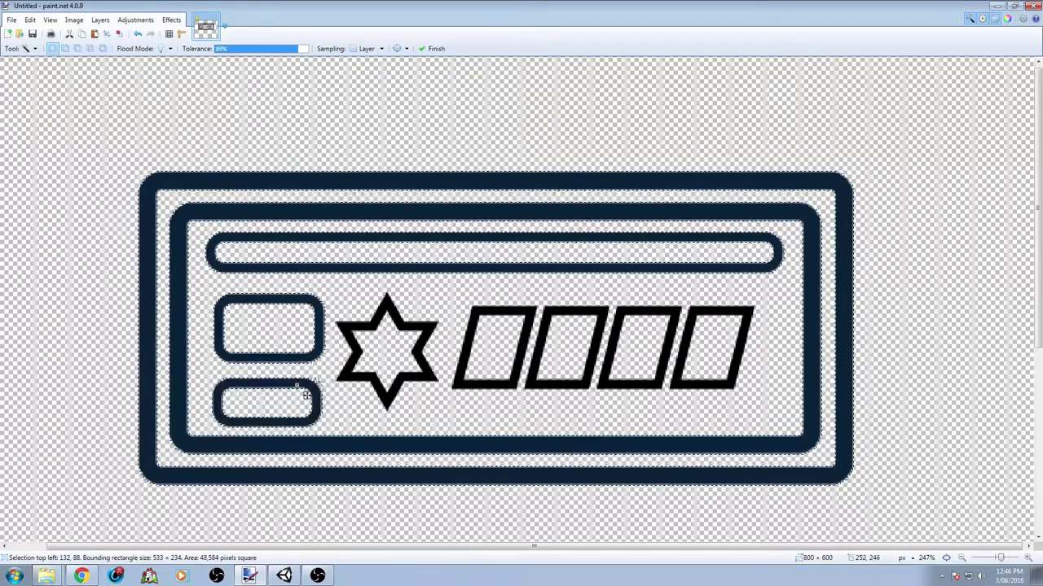
ctrl+click(353, 332)
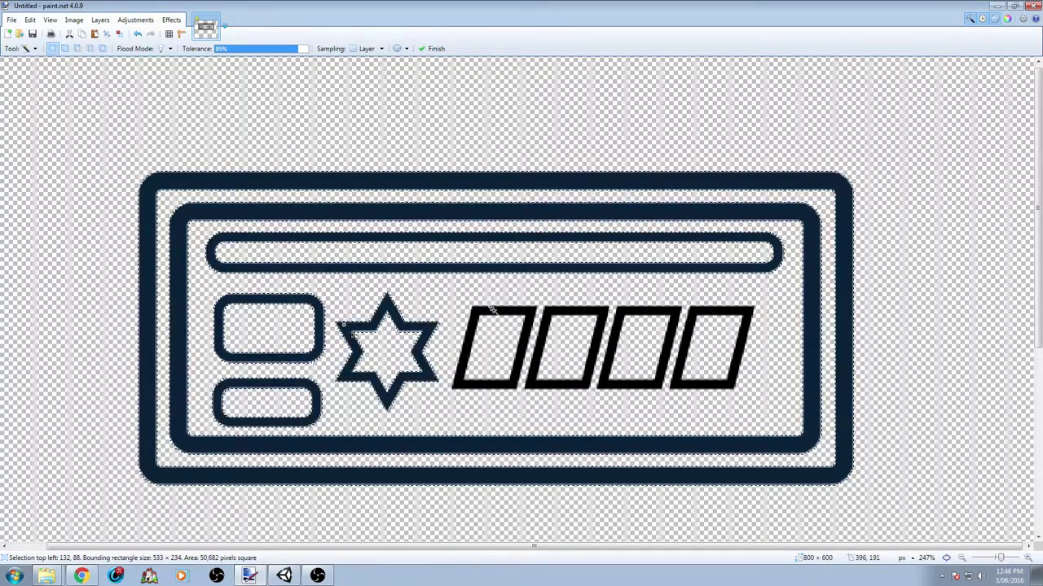
ctrl+click(493, 310)
ctrl+click(564, 312)
ctrl+click(636, 312)
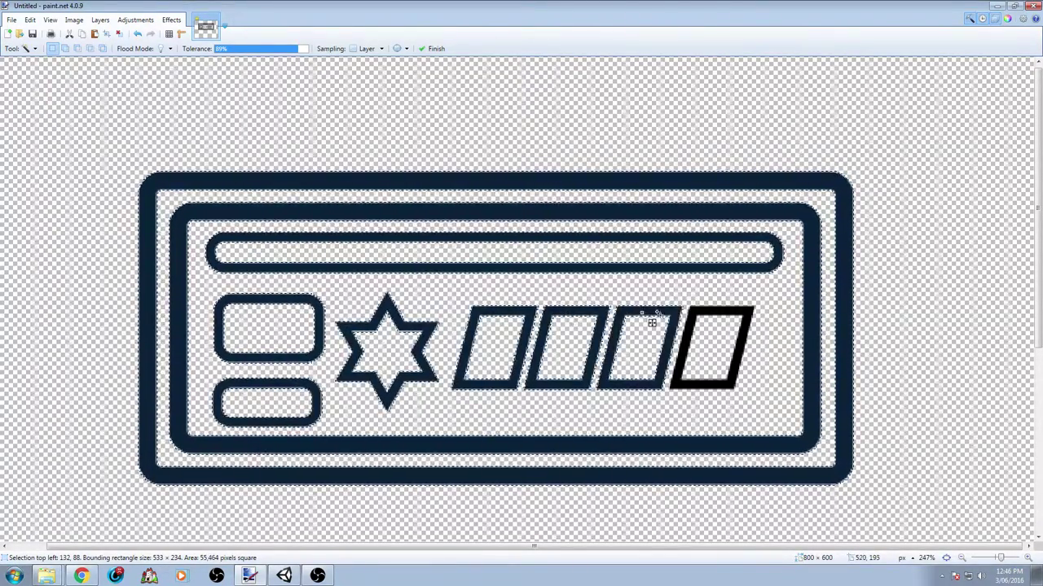
ctrl+click(708, 315)
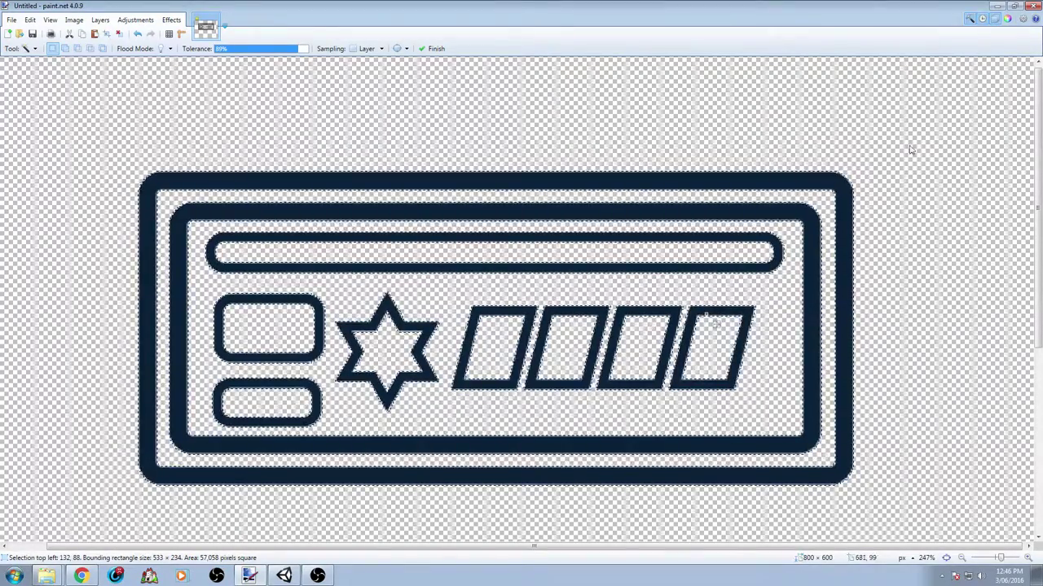
key(F4)
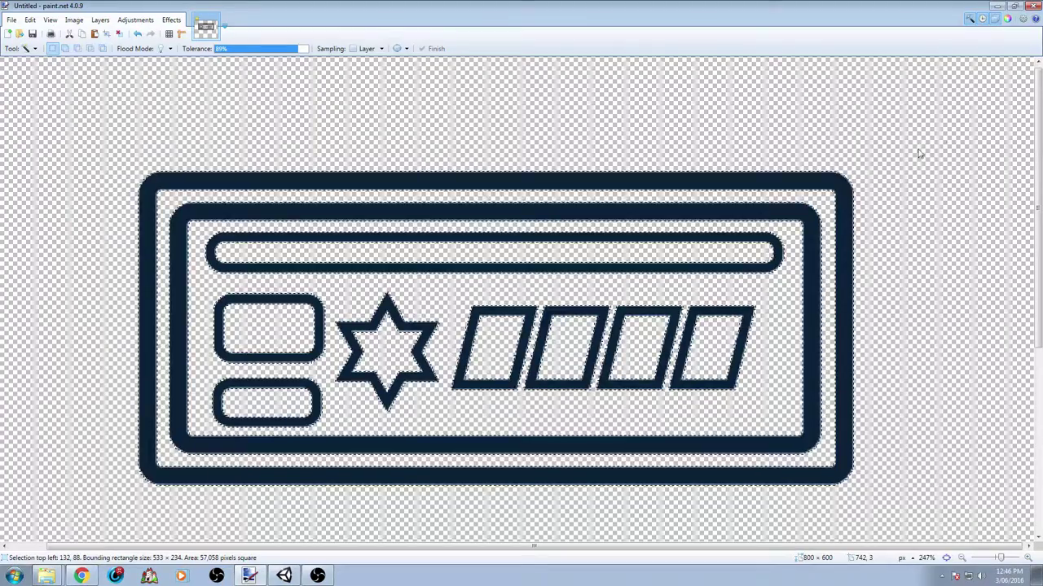
Fill the outline of the upper small rounded rectangle with solid purple using the Paint Bucket.
key(BackSpace)
key(f)
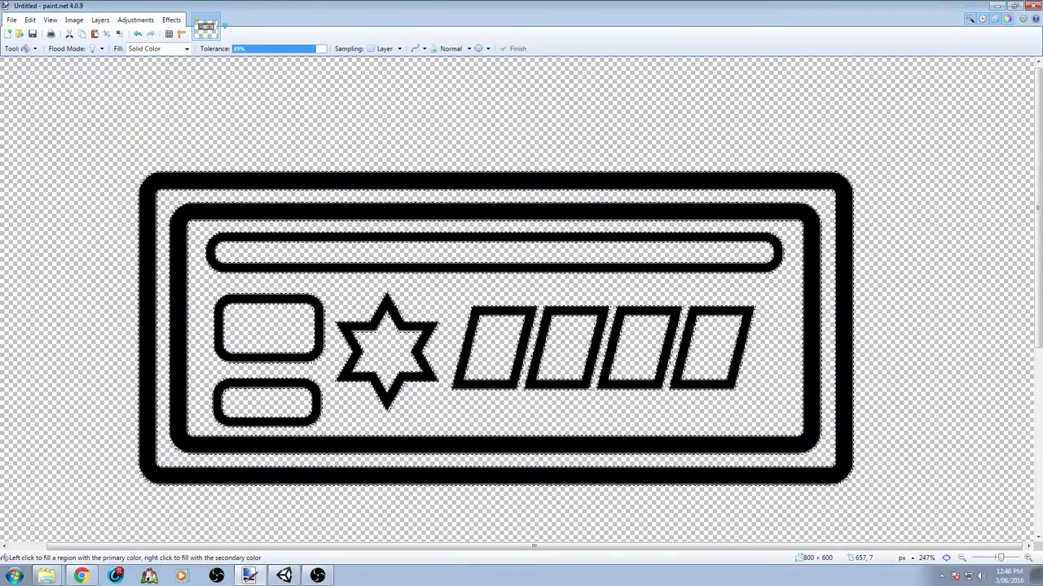
click(1007, 18)
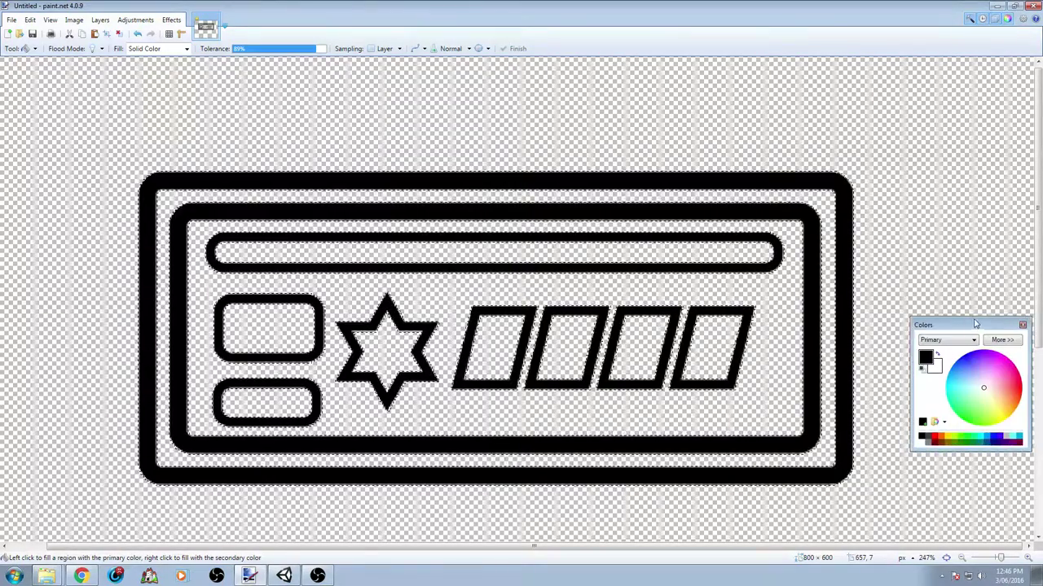
key(F8)
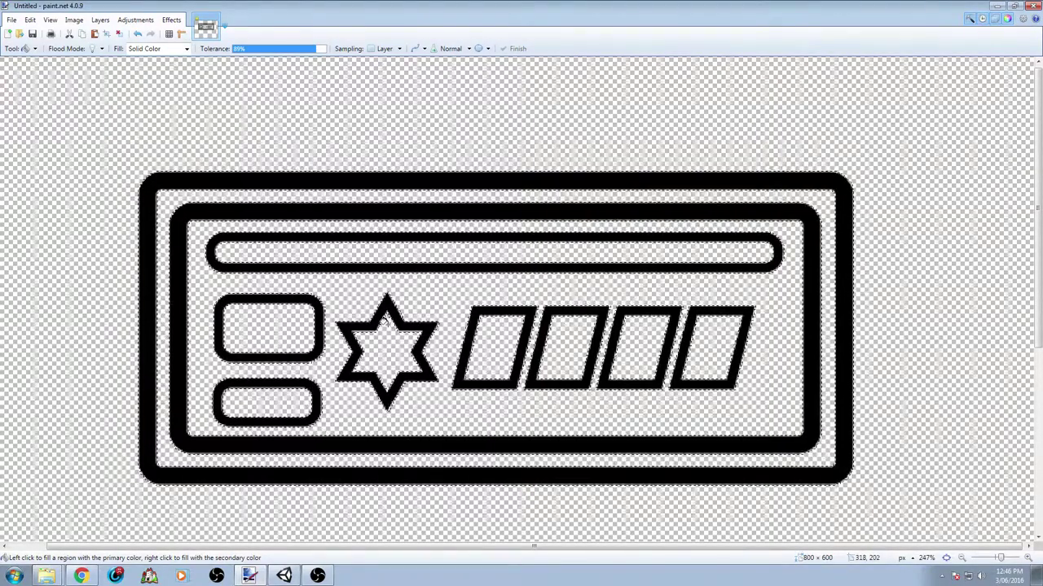
click(321, 313)
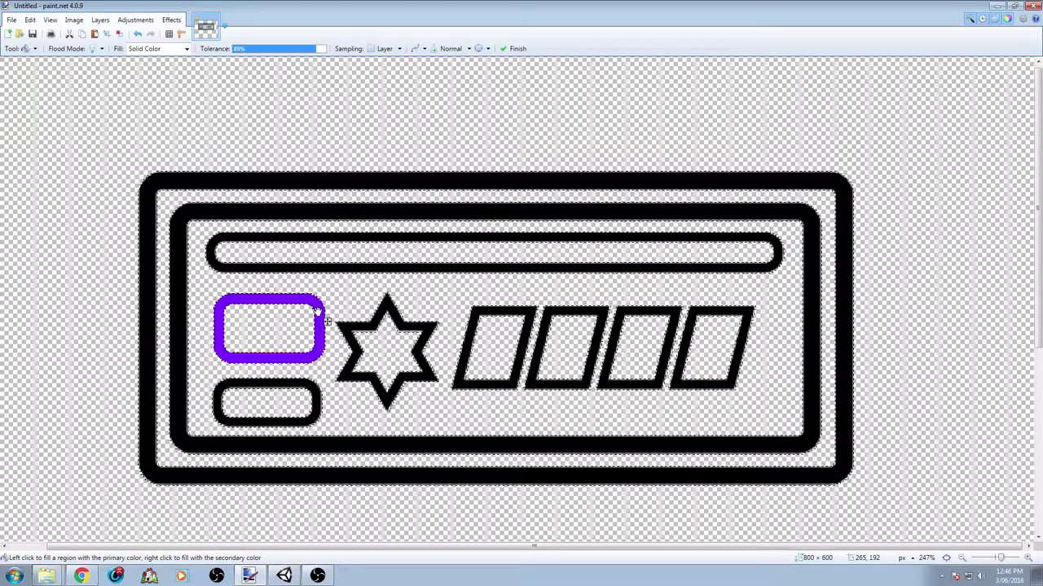
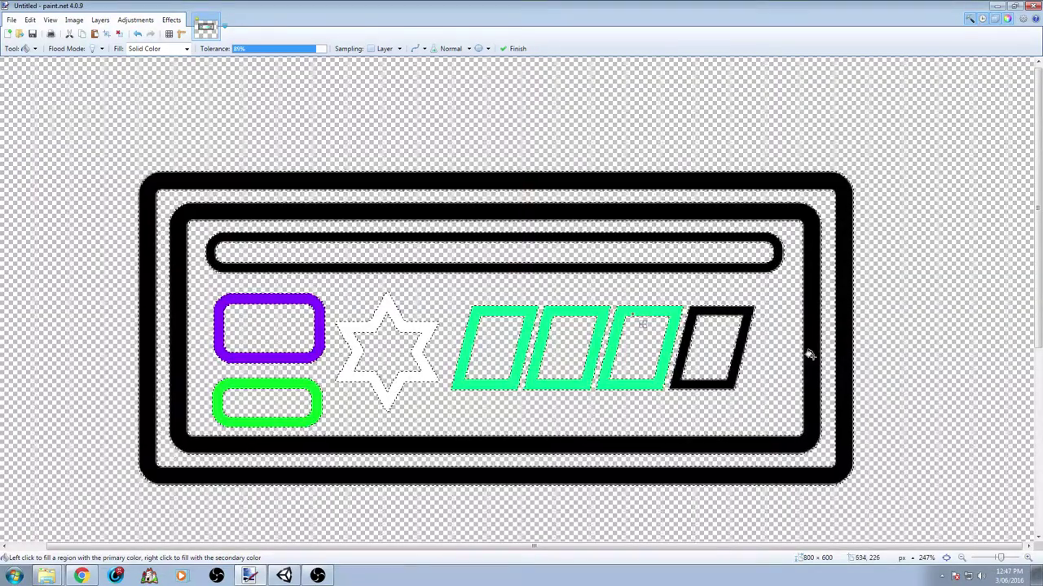
Fill the outline of the last parallelogram in the row of four, trying red and settling on yellow.
click(707, 311)
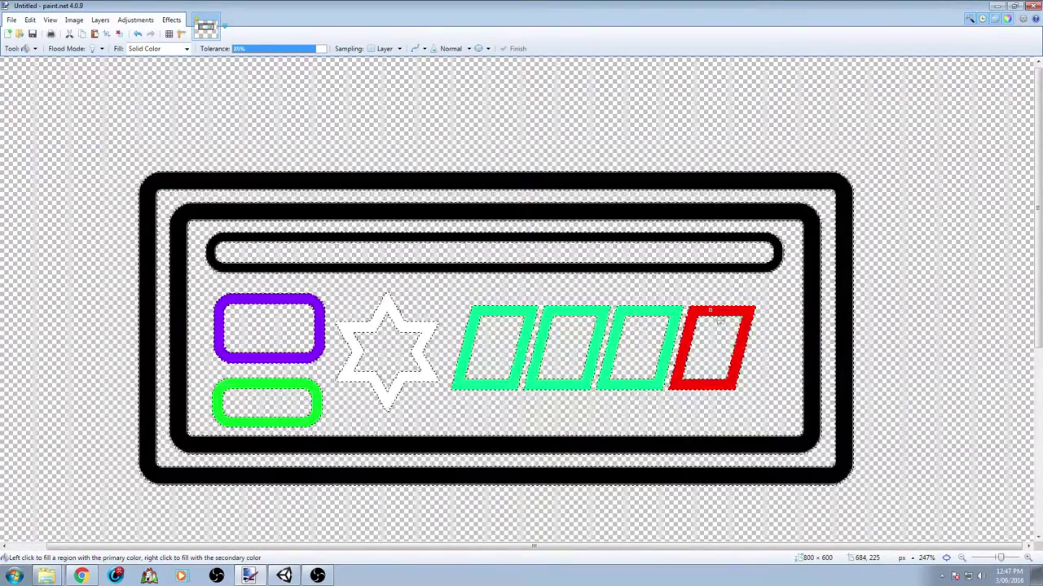
click(709, 356)
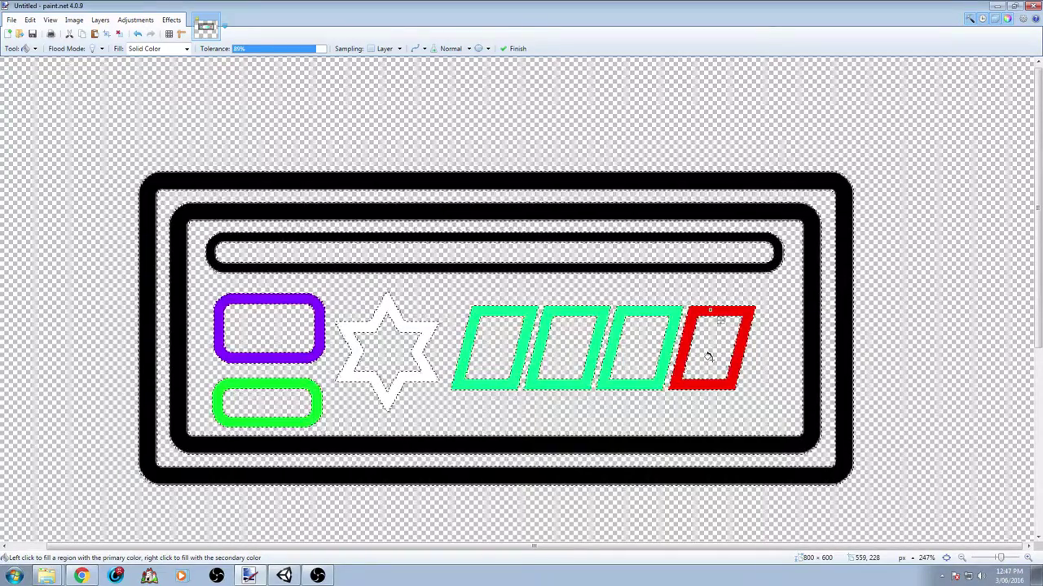
key(Return)
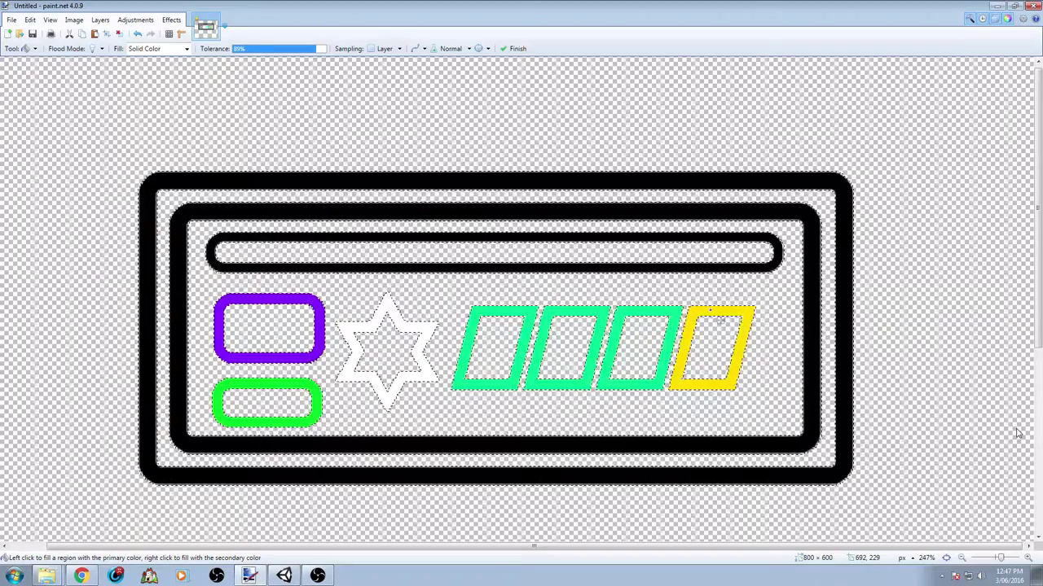
click(1017, 433)
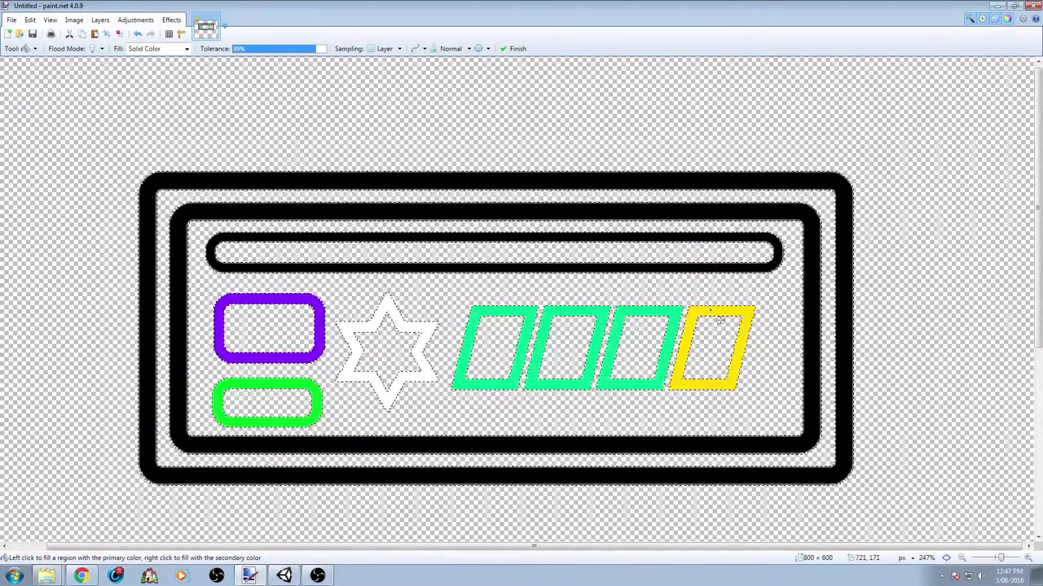
Fill the long bar's outline, trying yellow and light cyan before settling on blue.
click(699, 268)
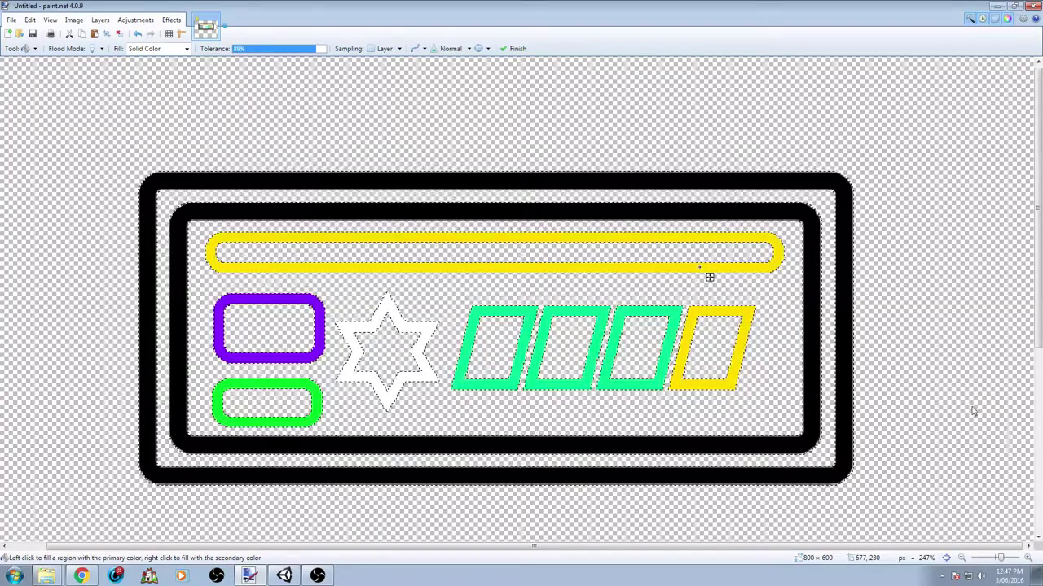
key(x)
key(Return)
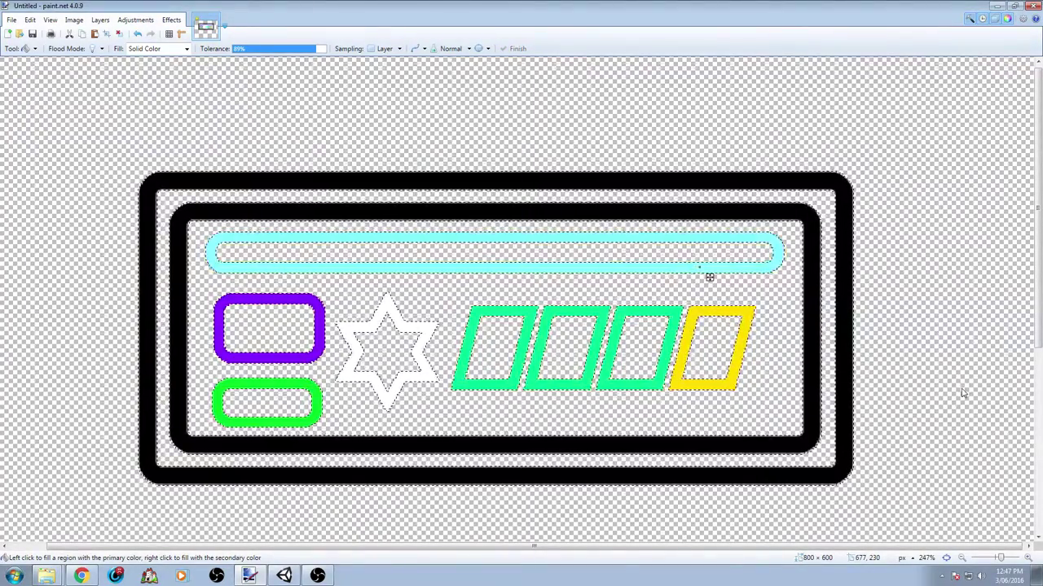
key(x)
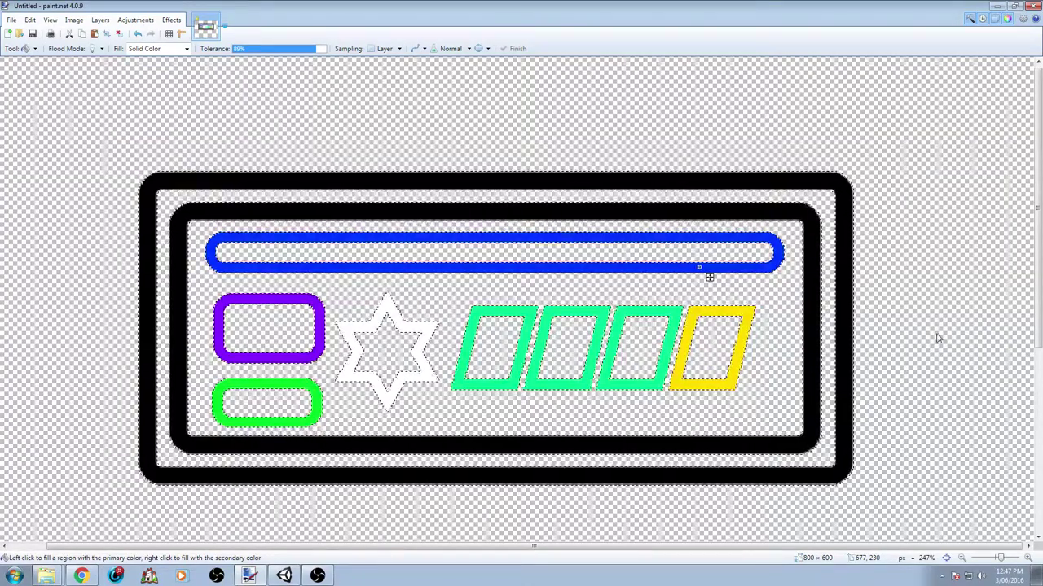
click(343, 277)
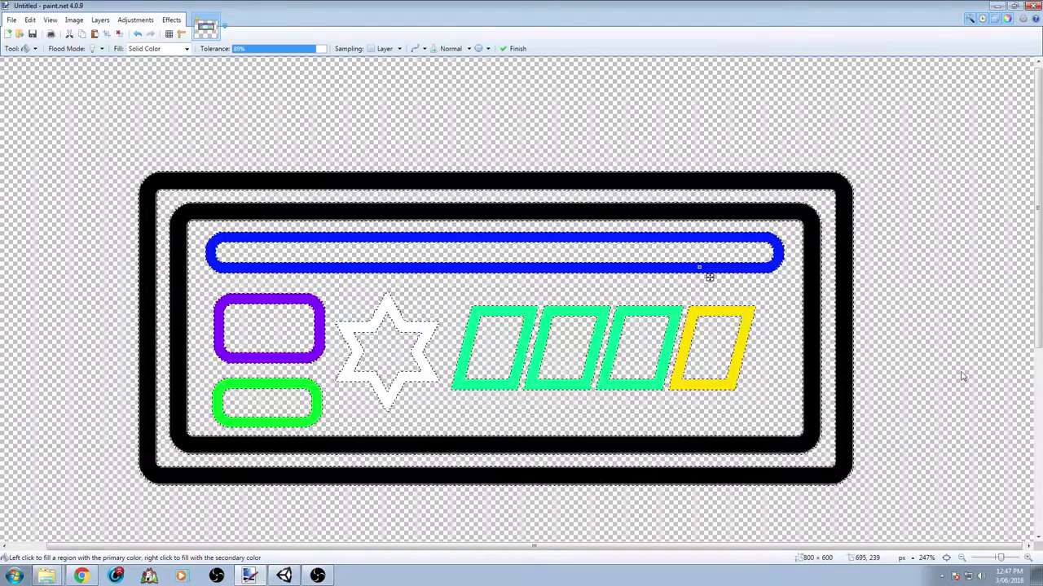
Fill the inner frame and adjust its fill colour to light grey.
click(785, 214)
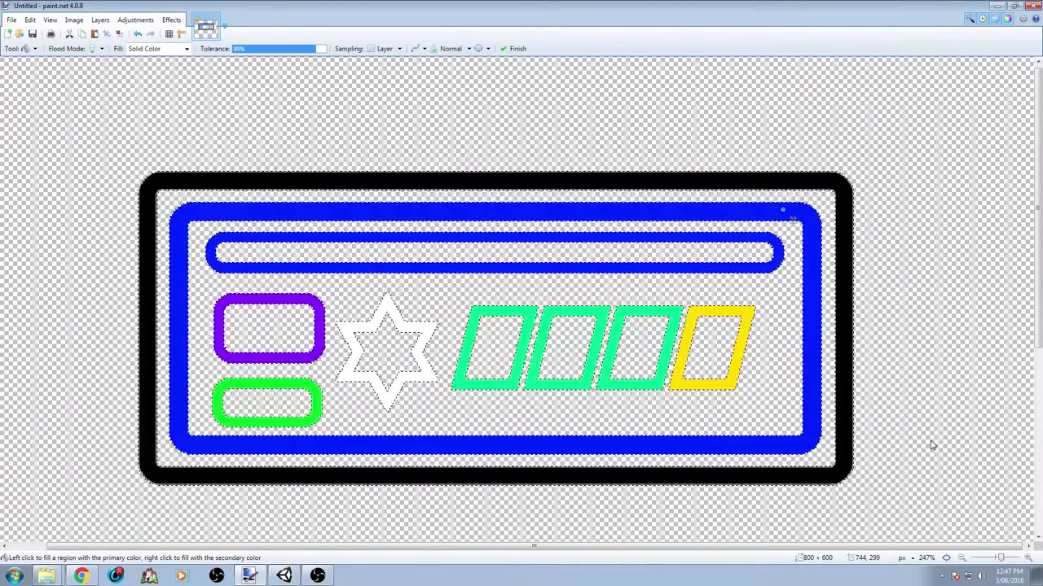
key(Return)
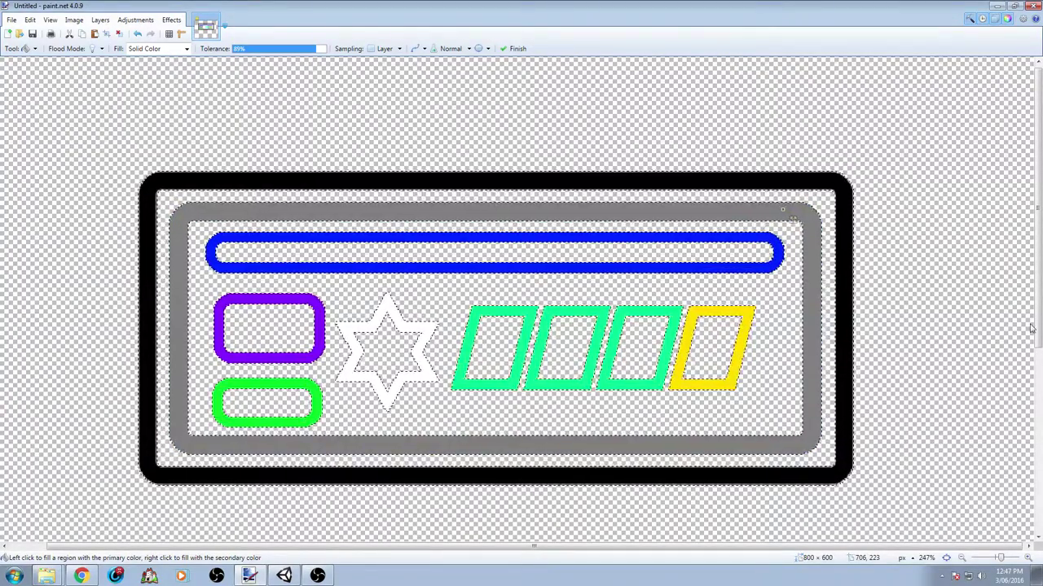
key(Return)
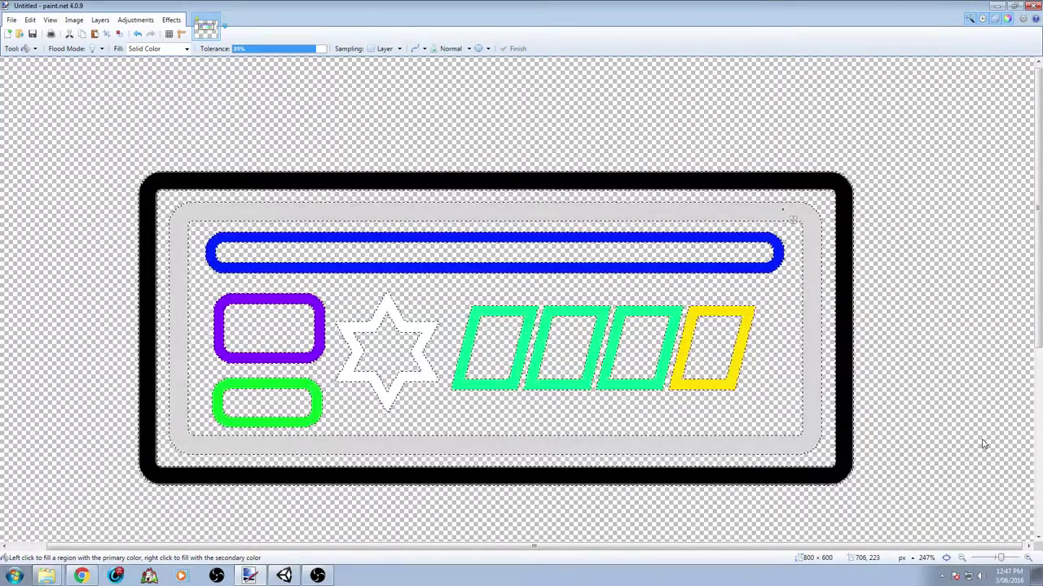
Fill the outer frame and adjust its fill colour to dark grey.
click(371, 188)
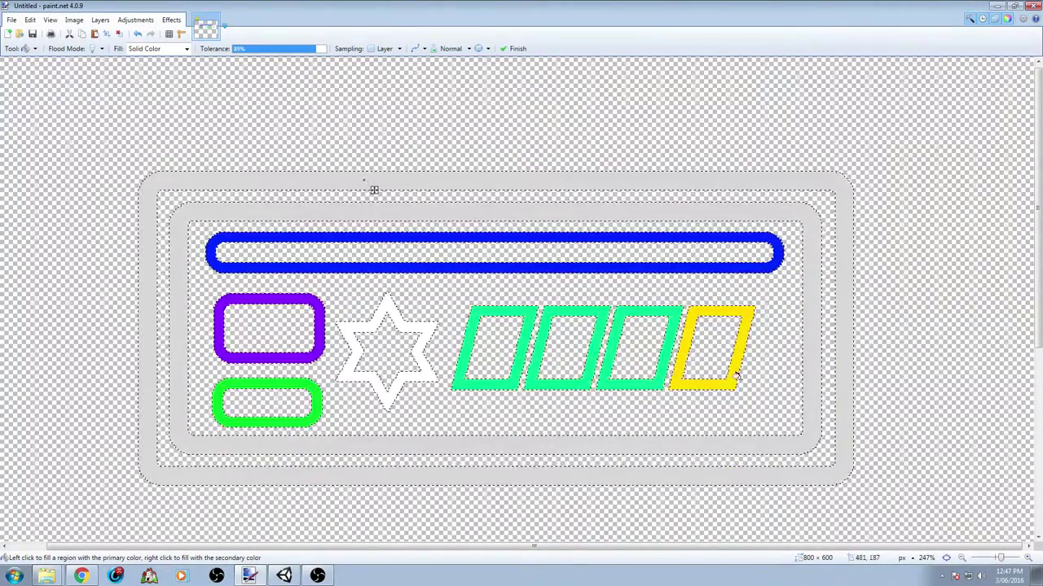
key(Return)
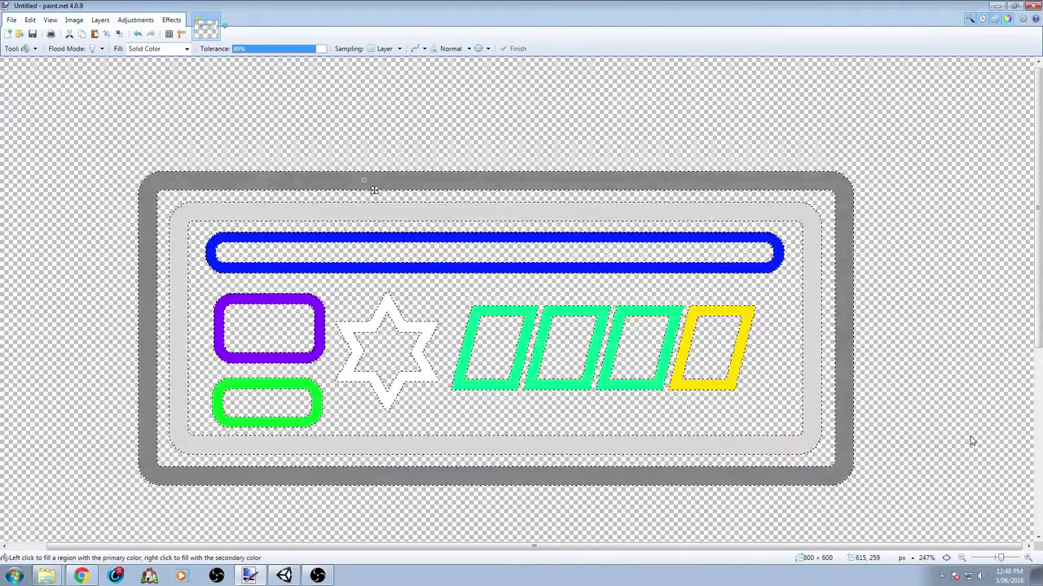
click(910, 360)
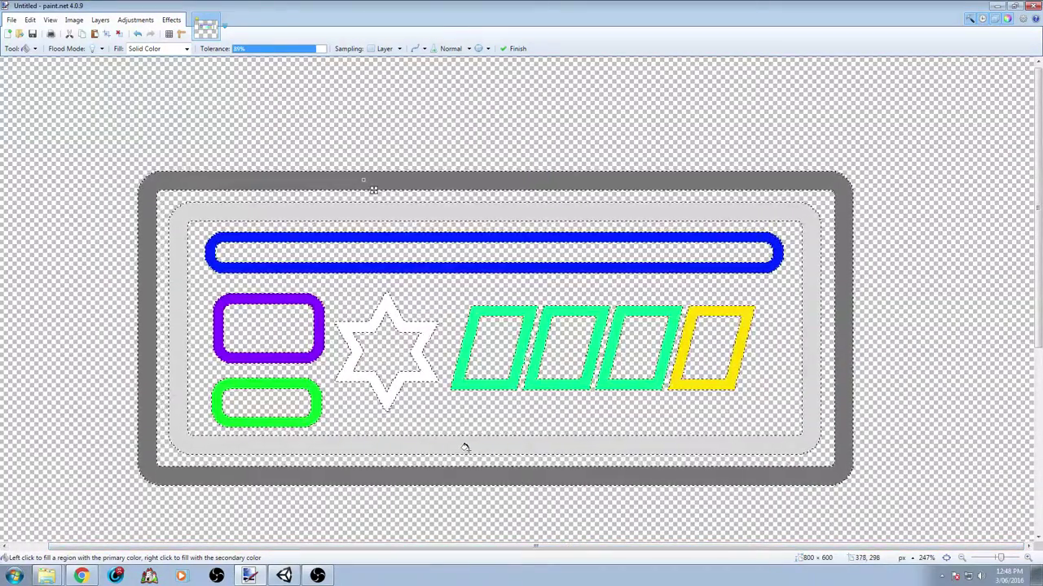
Select only the dark grey outer frame with the Magic Wand at 50% tolerance.
ctrl+scroll(464, 447, down, 2)
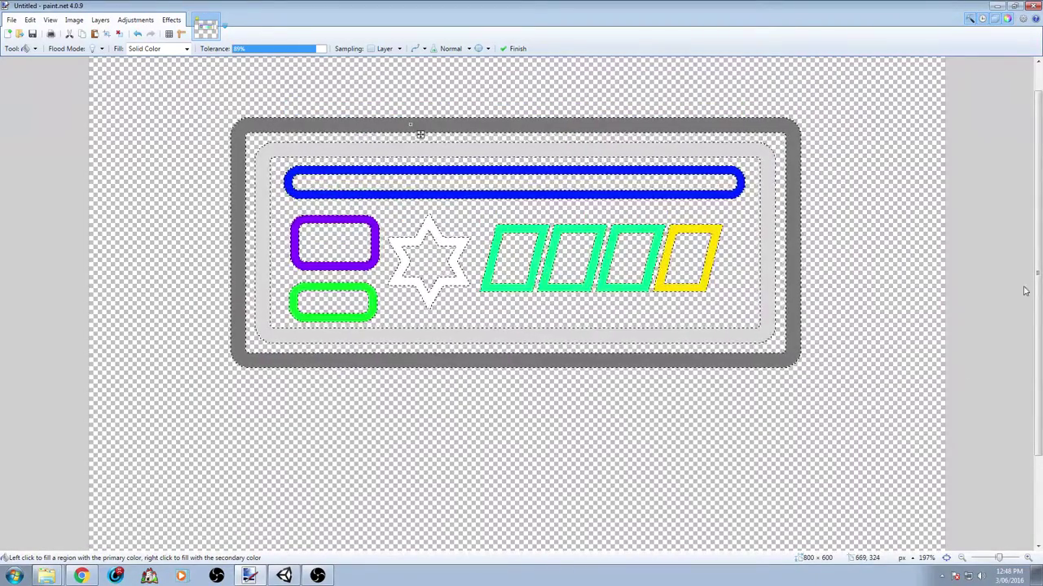
key(s)
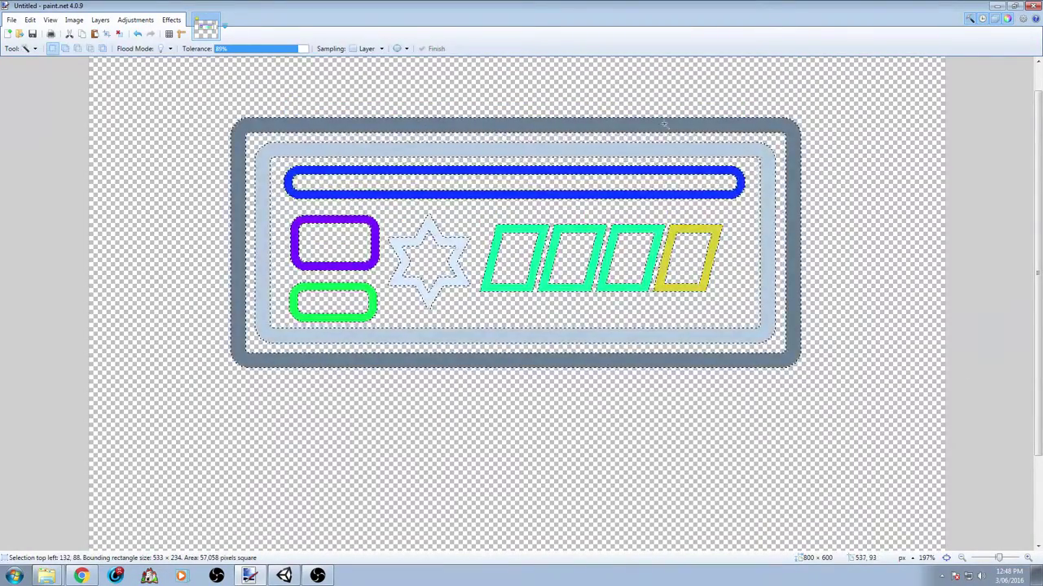
click(486, 124)
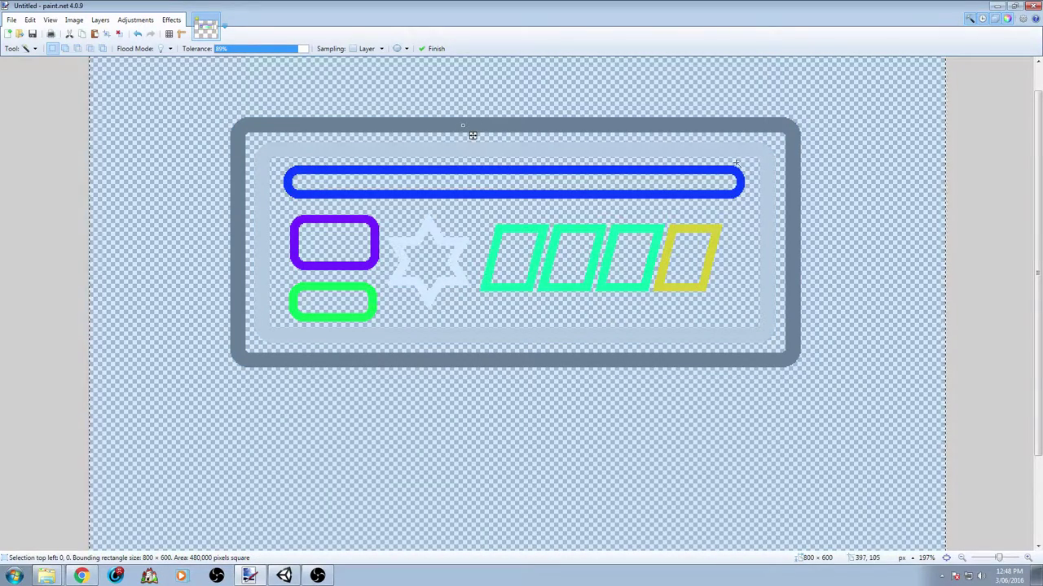
key(F4)
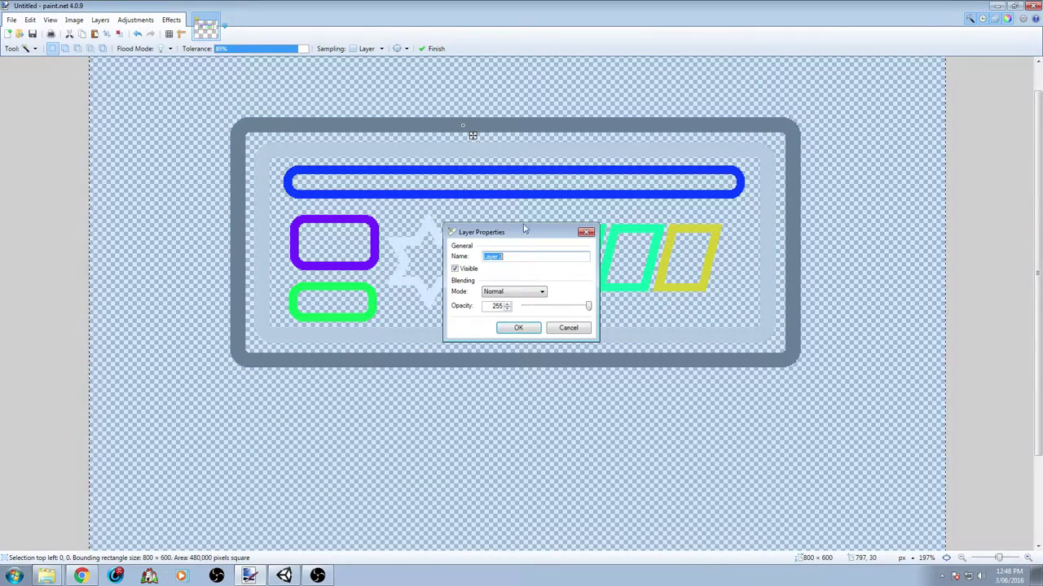
click(528, 329)
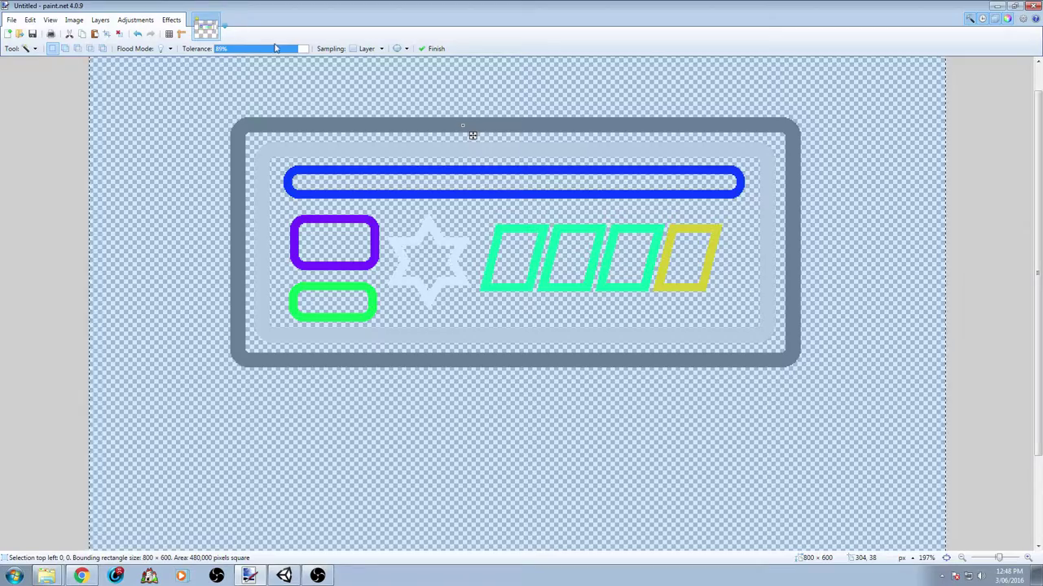
click(241, 49)
drag(242, 50, 261, 49)
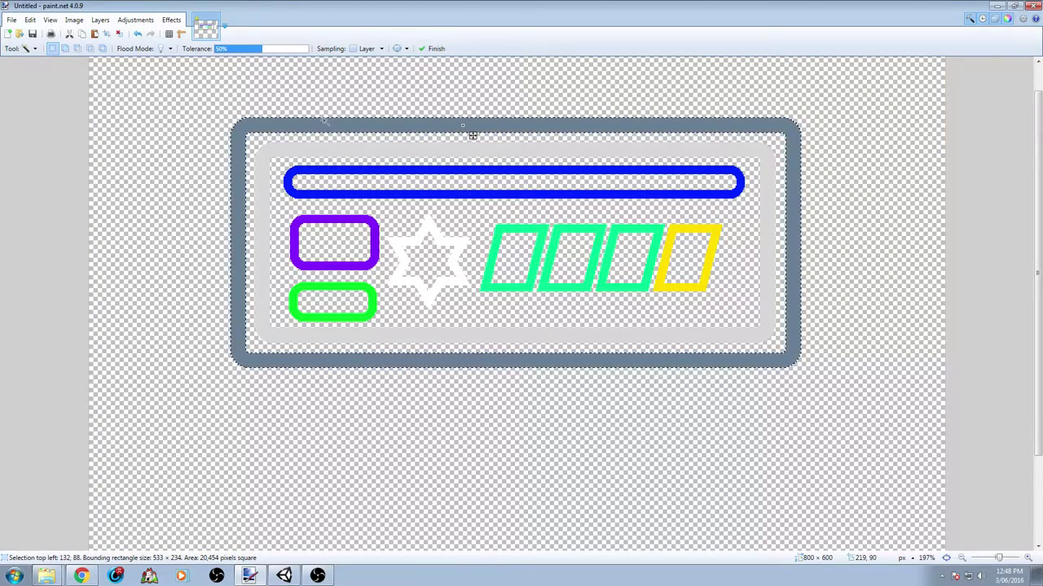
Add the light grey inner frame to the Magic Wand selection.
ctrl+scroll(353, 153, up, 1)
ctrl+scroll(350, 137, up, 2)
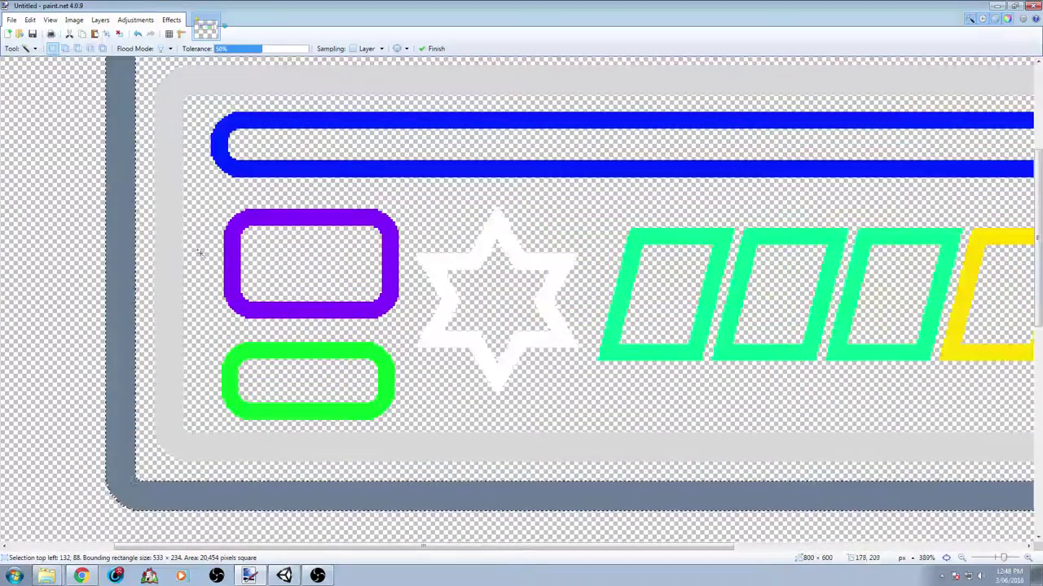
ctrl+scroll(154, 247, down, 2)
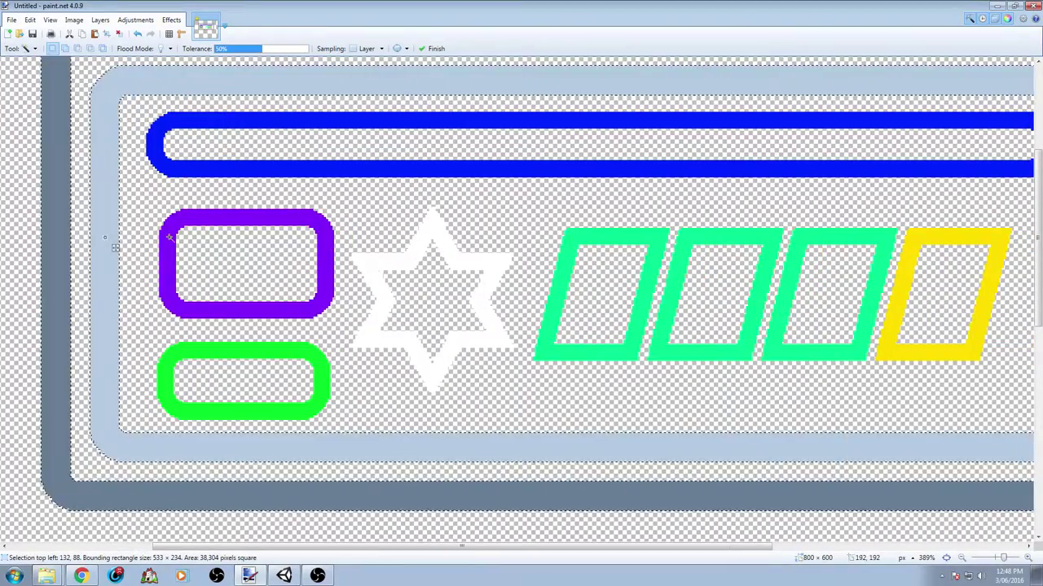
ctrl+scroll(129, 247, down, 1)
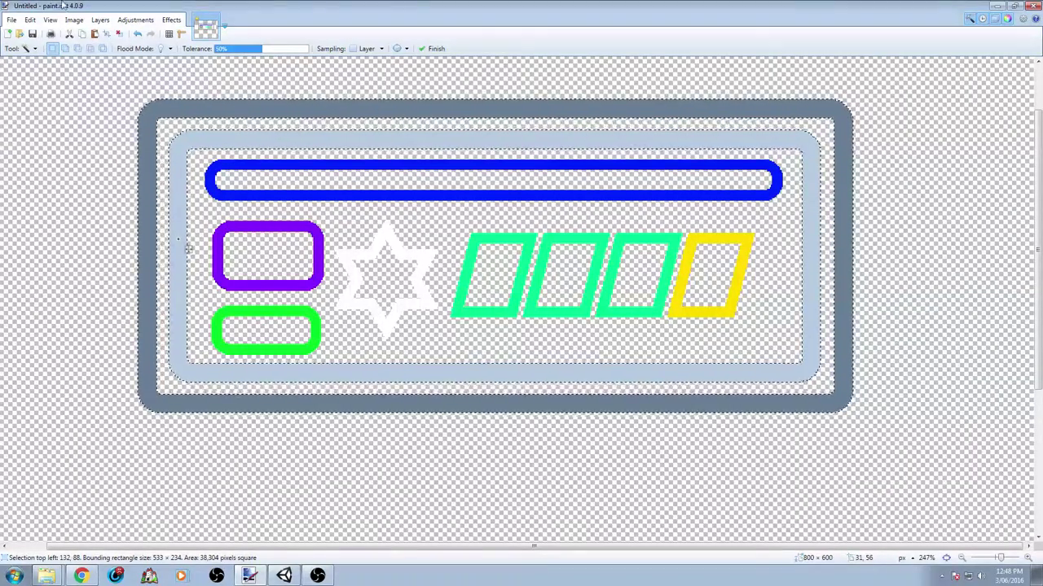
Apply a Gaussian Blur with radius 5 to the selected outer and inner frames.
click(166, 20)
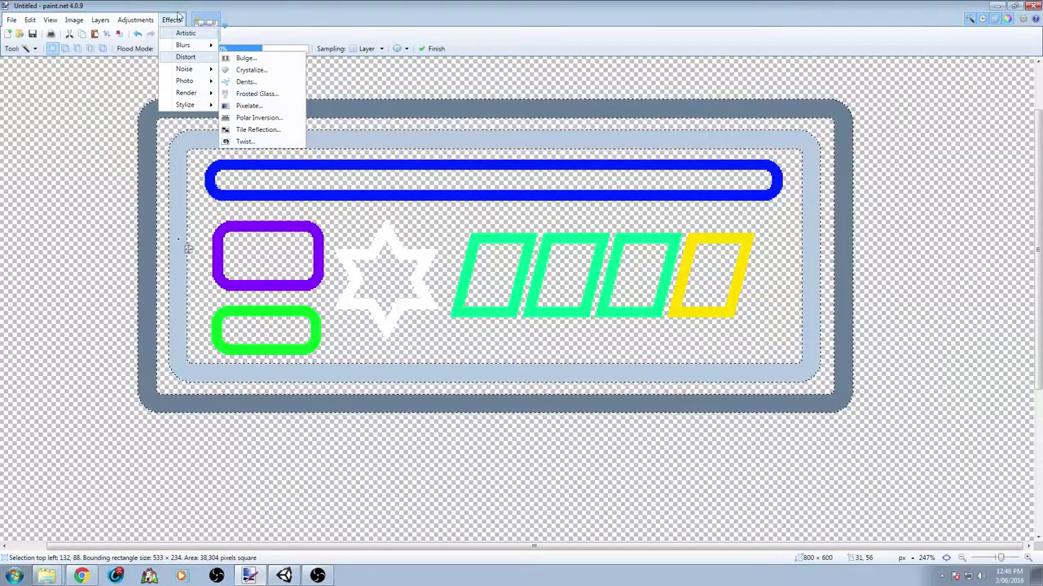
mouse_move(180, 46)
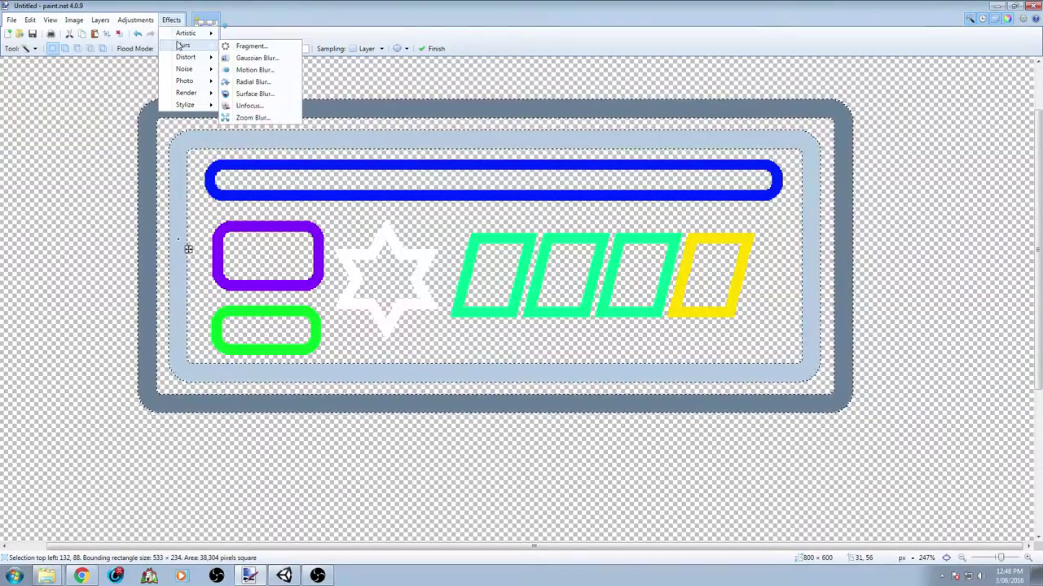
click(258, 58)
drag(500, 282, 512, 459)
click(604, 488)
click(604, 488)
click(604, 485)
click(604, 484)
click(603, 485)
click(604, 485)
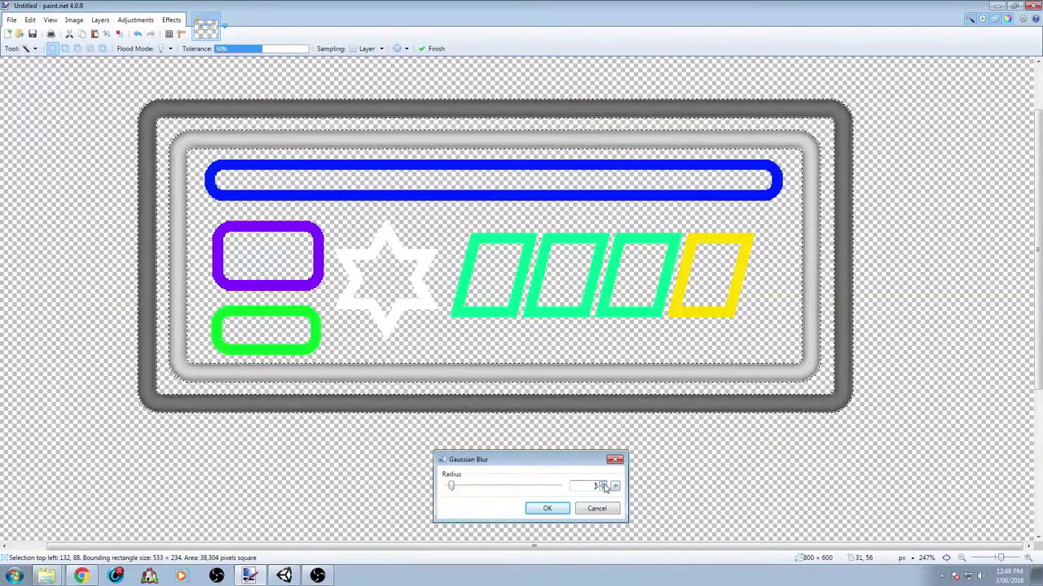
click(550, 510)
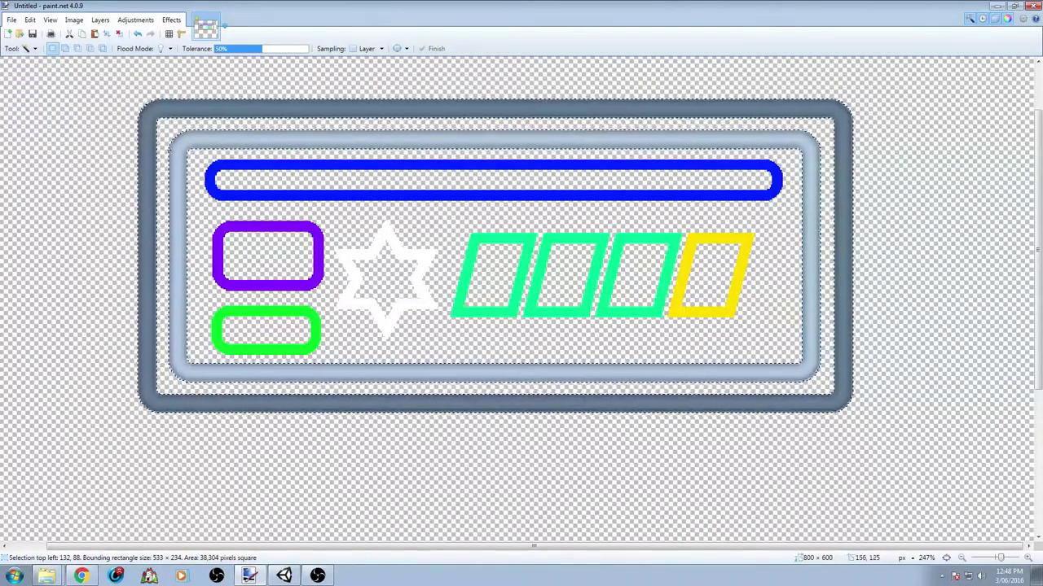
Select the blue bar outline with the Magic Wand and soften it with a low-radius Gaussian Blur.
click(289, 196)
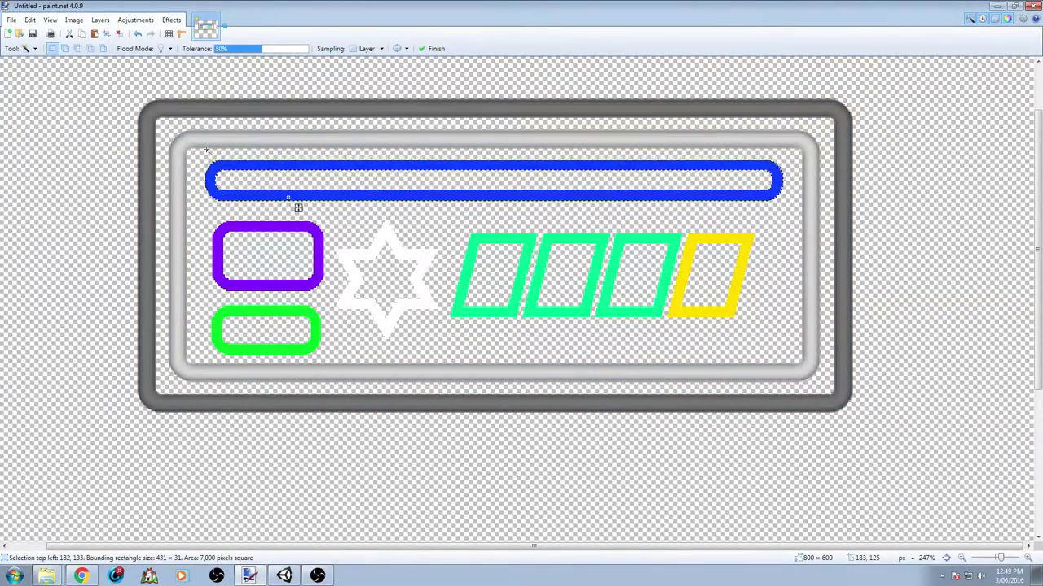
click(171, 20)
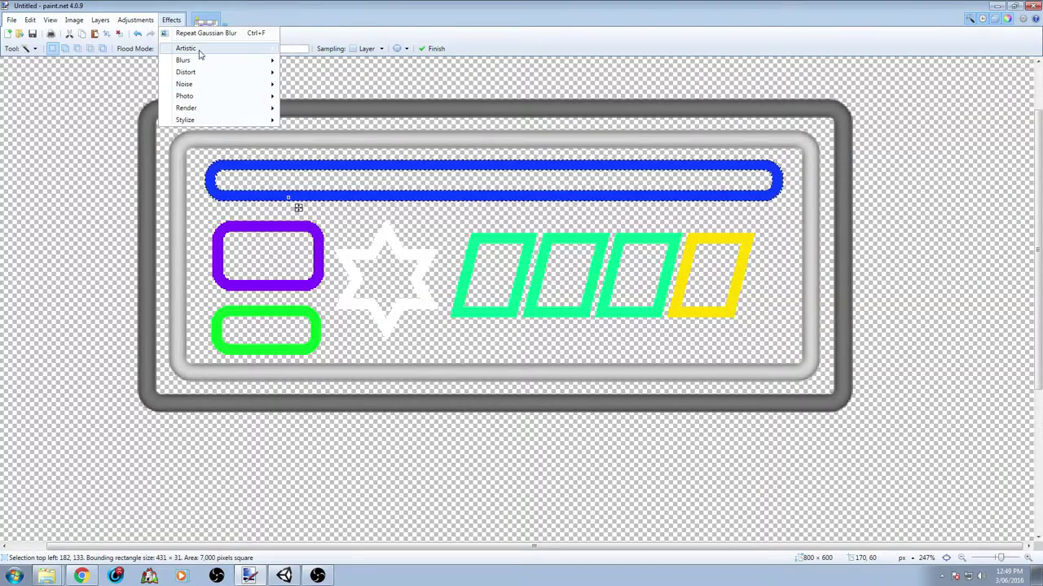
mouse_move(186, 60)
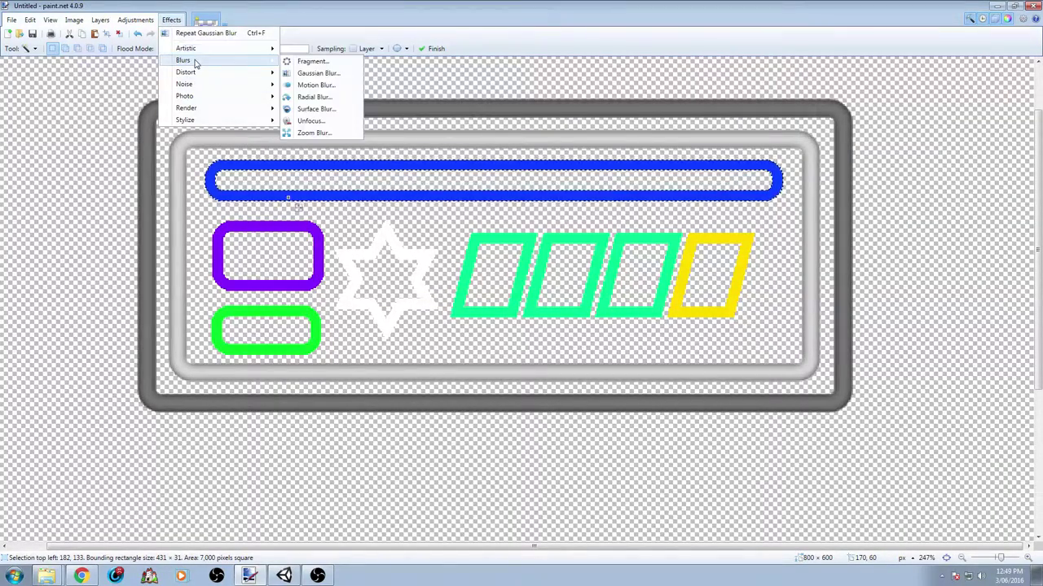
click(314, 72)
drag(503, 259, 445, 386)
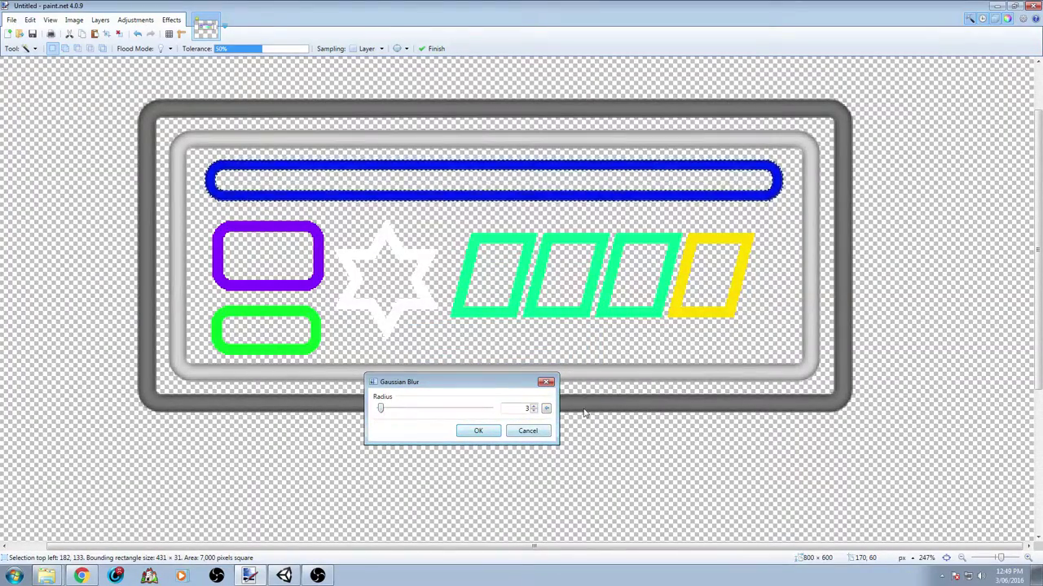
click(534, 411)
click(534, 412)
click(534, 407)
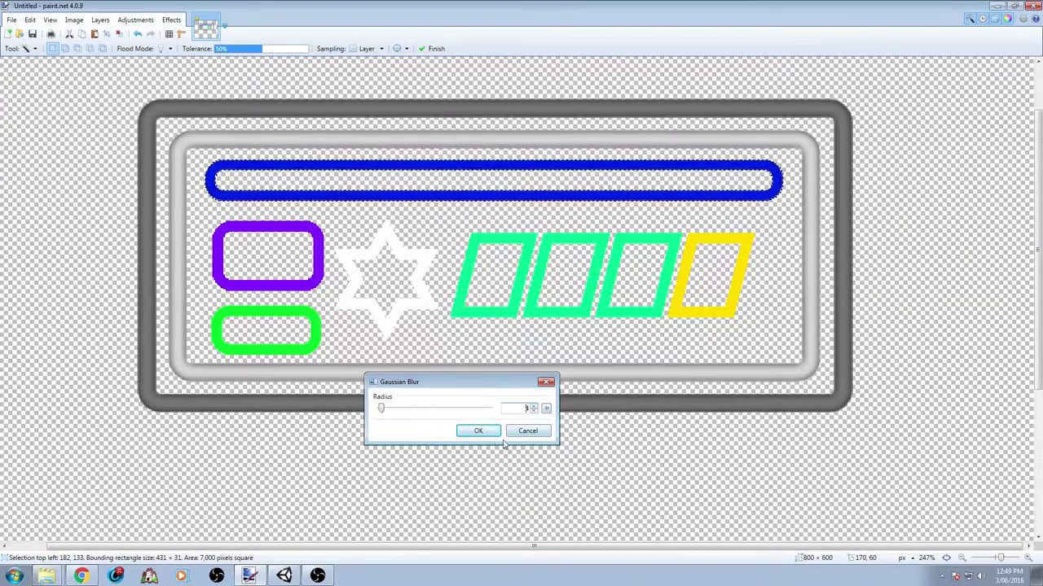
click(478, 431)
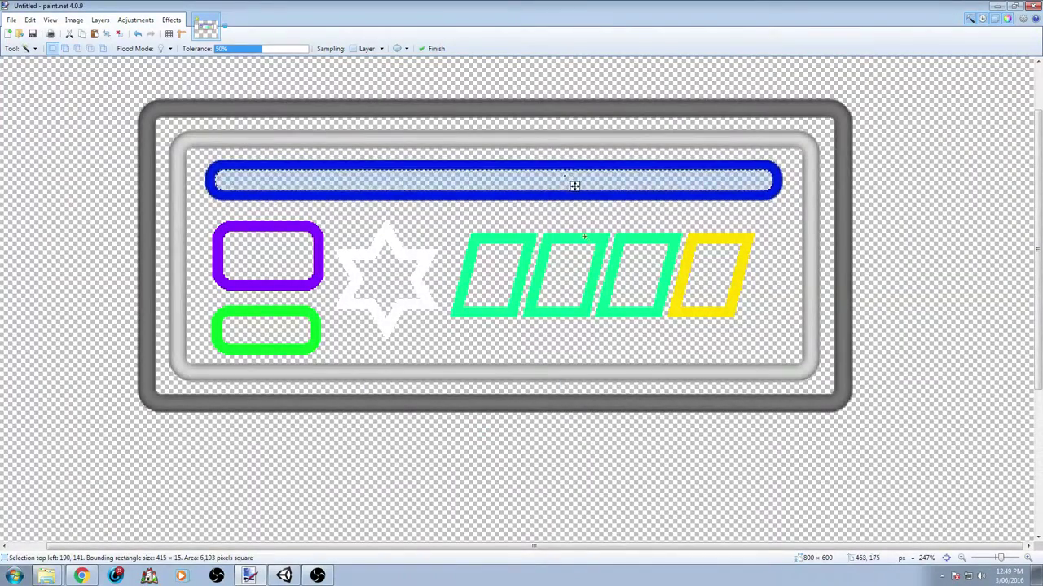
Examine the shading and edges of the blurred blue bar up close and against the whole HUD.
click(581, 261)
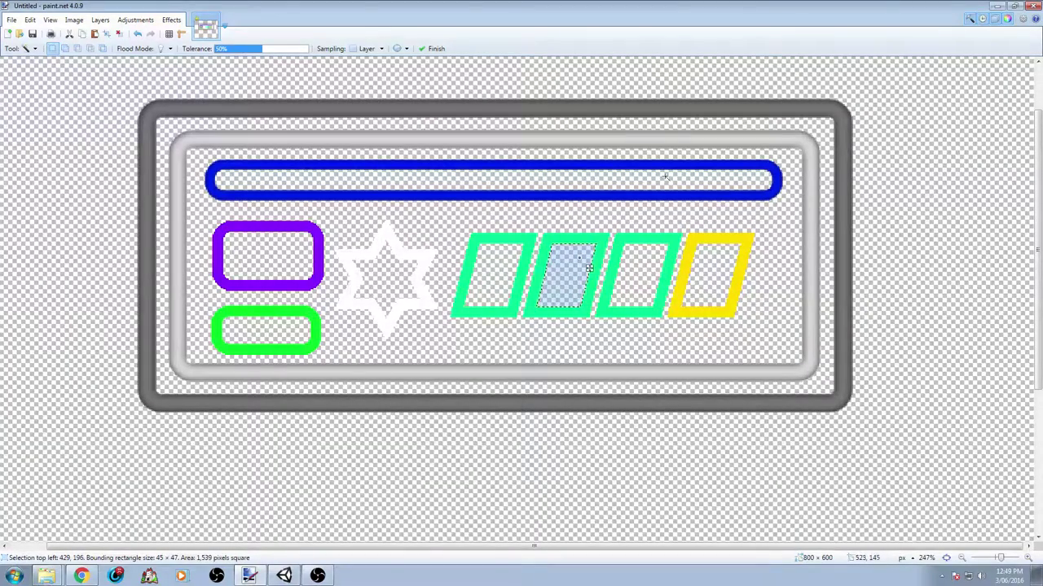
ctrl+scroll(464, 153, up, 6)
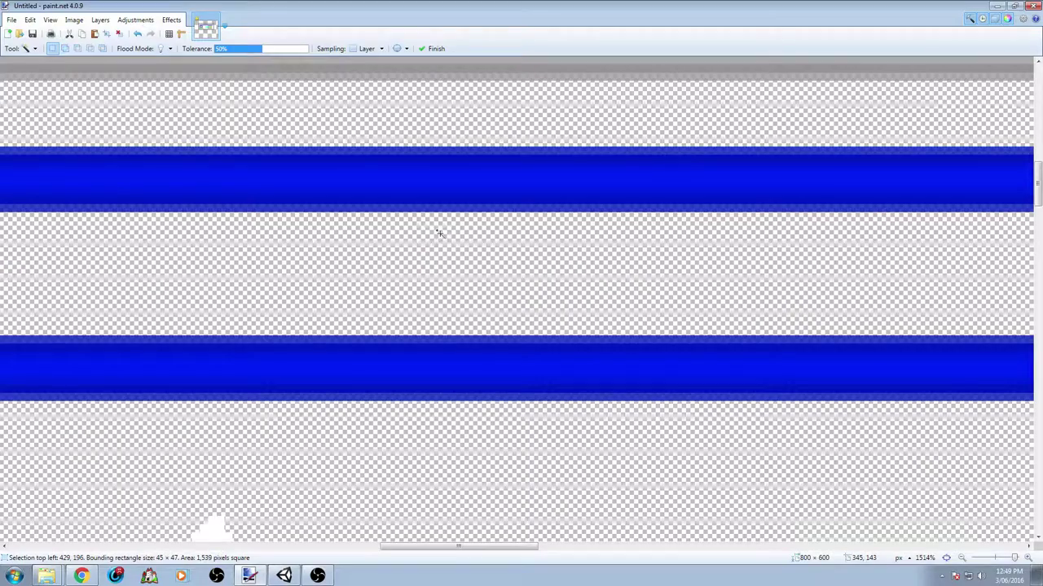
ctrl+scroll(480, 247, down, 7)
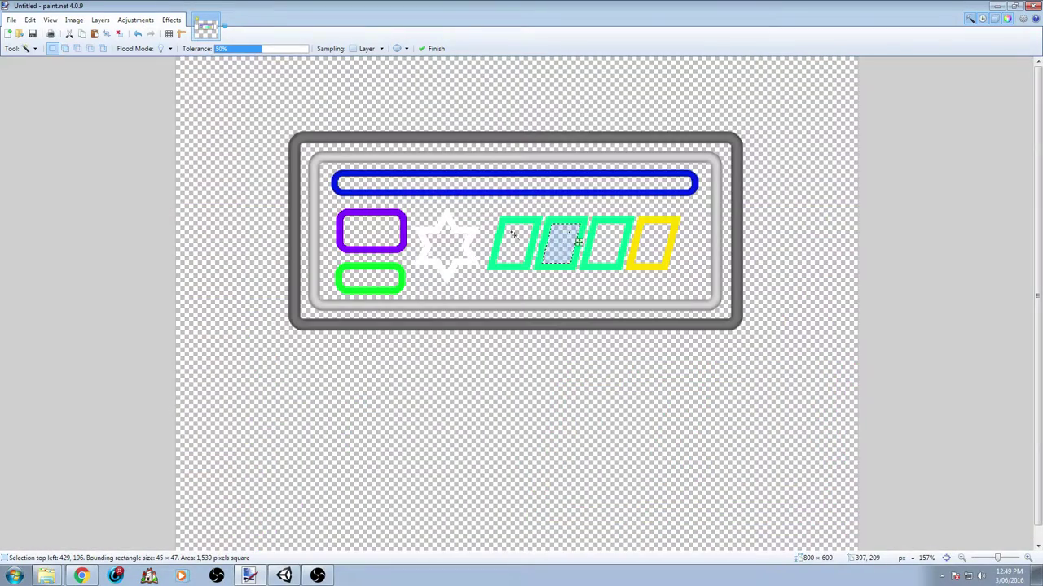
ctrl+scroll(512, 235, up, 3)
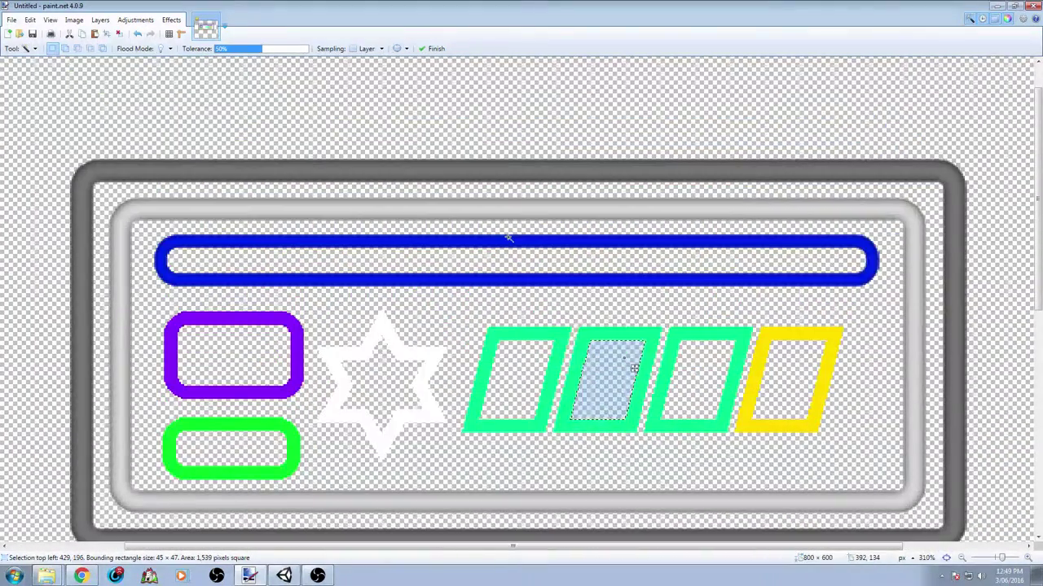
scroll(508, 237, down, 2)
scroll(505, 232, right, 1)
scroll(505, 233, left, 1)
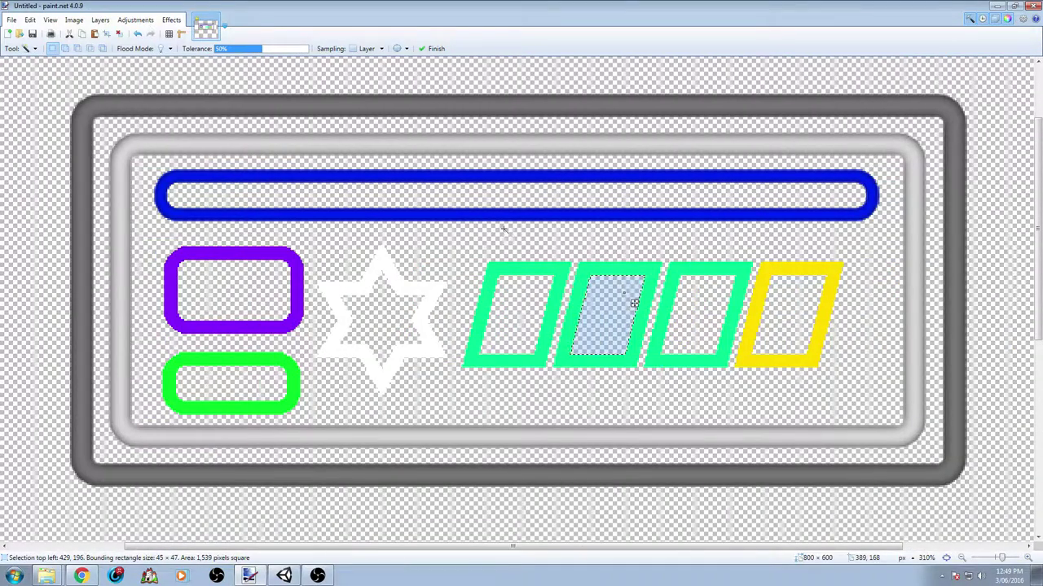
Select the purple rounded box outline and apply a Gaussian Blur to it.
click(227, 255)
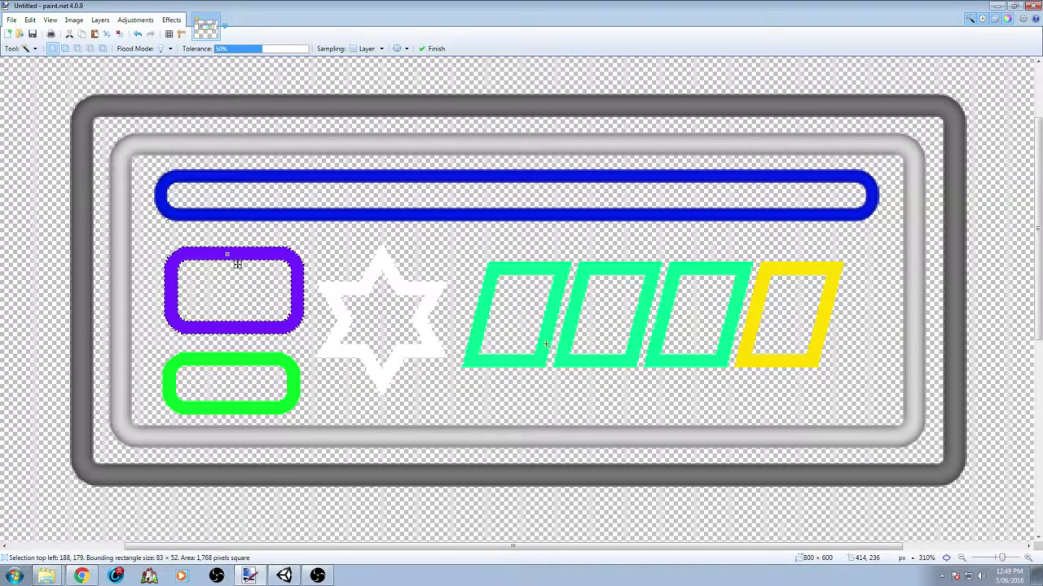
click(171, 20)
mouse_move(212, 61)
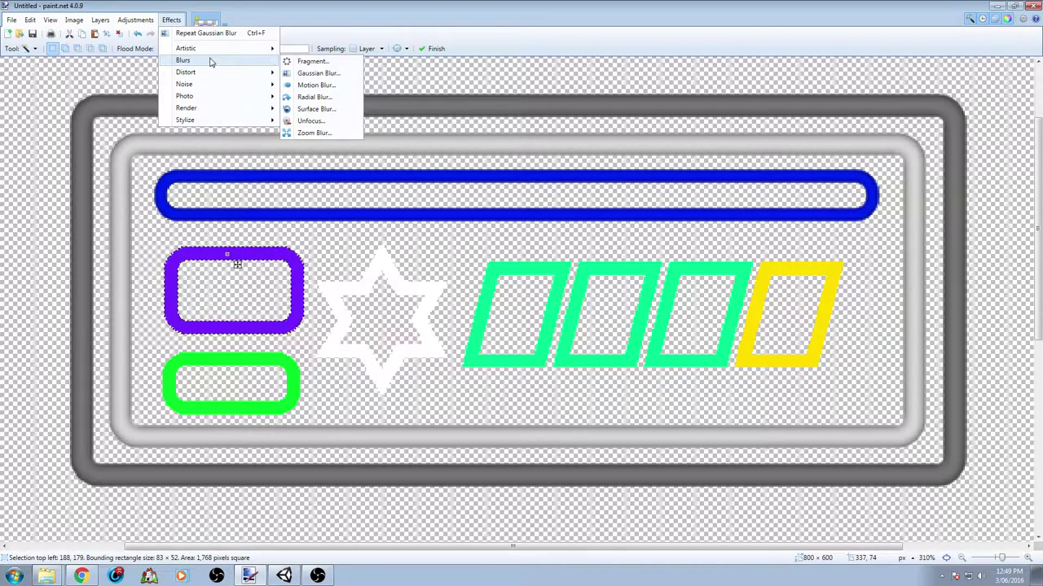
click(309, 73)
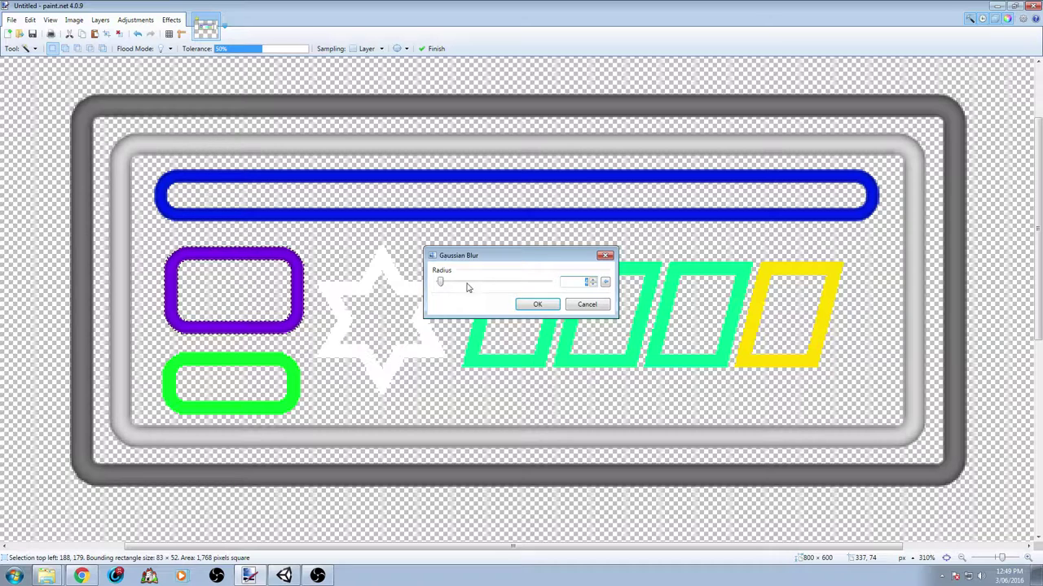
drag(445, 283, 447, 283)
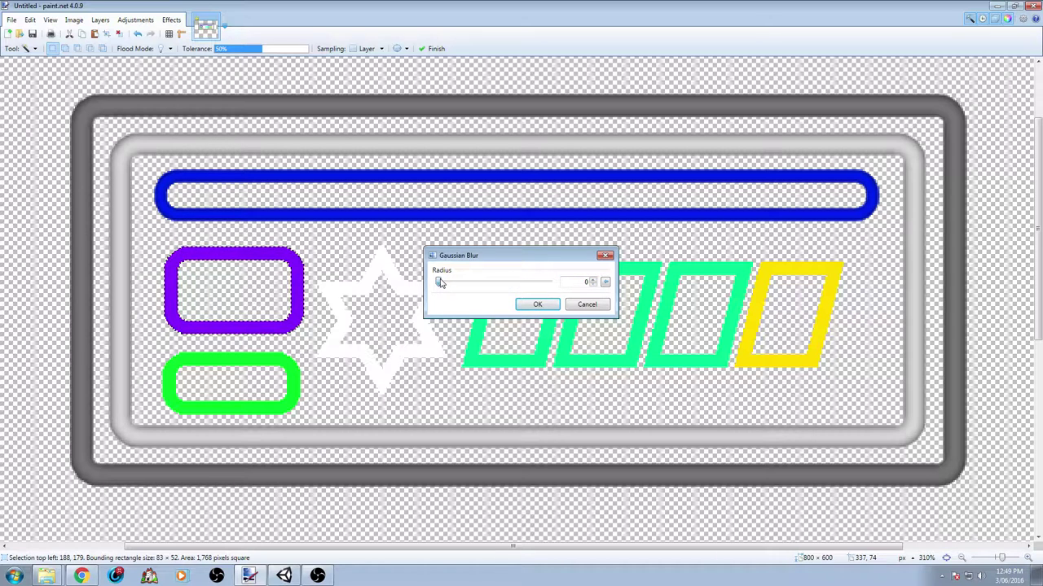
click(536, 304)
Select the green rounded box outline and repeat the last Gaussian Blur on it.
click(281, 359)
click(171, 20)
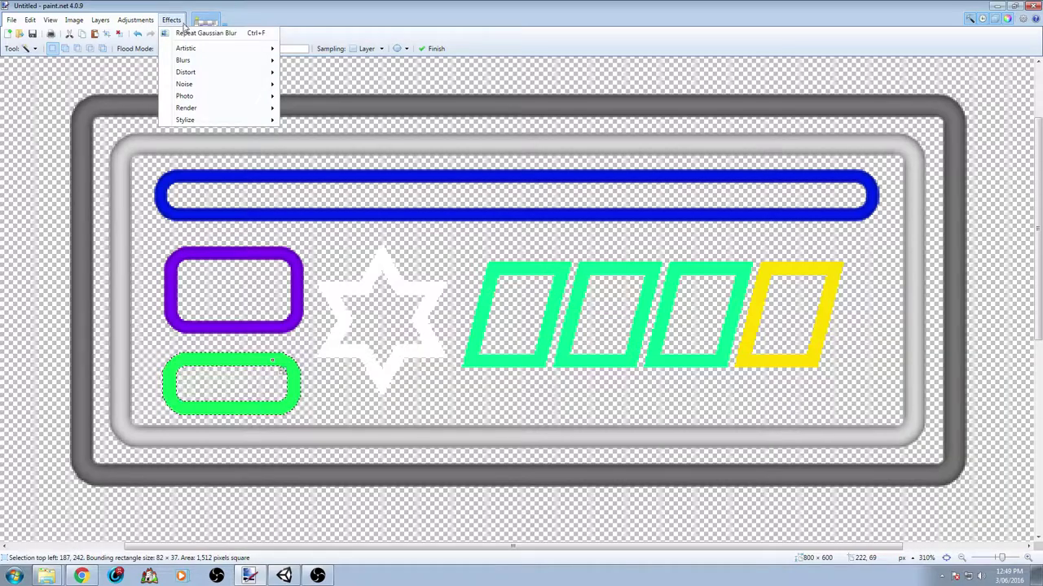
click(206, 34)
Select the white star outline and apply a Gaussian Blur with radius 3.
click(359, 293)
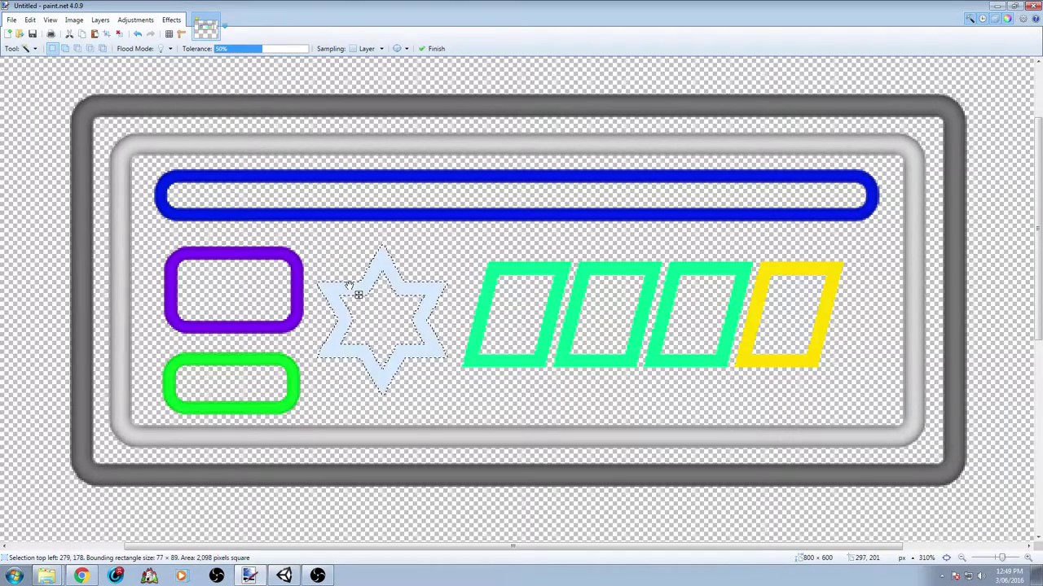
click(171, 19)
mouse_move(196, 62)
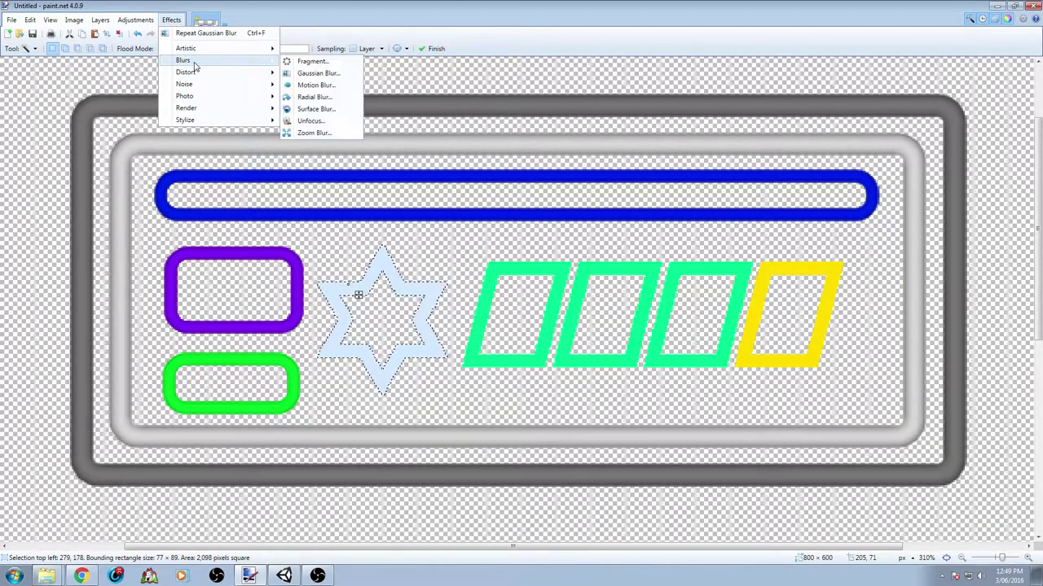
click(318, 73)
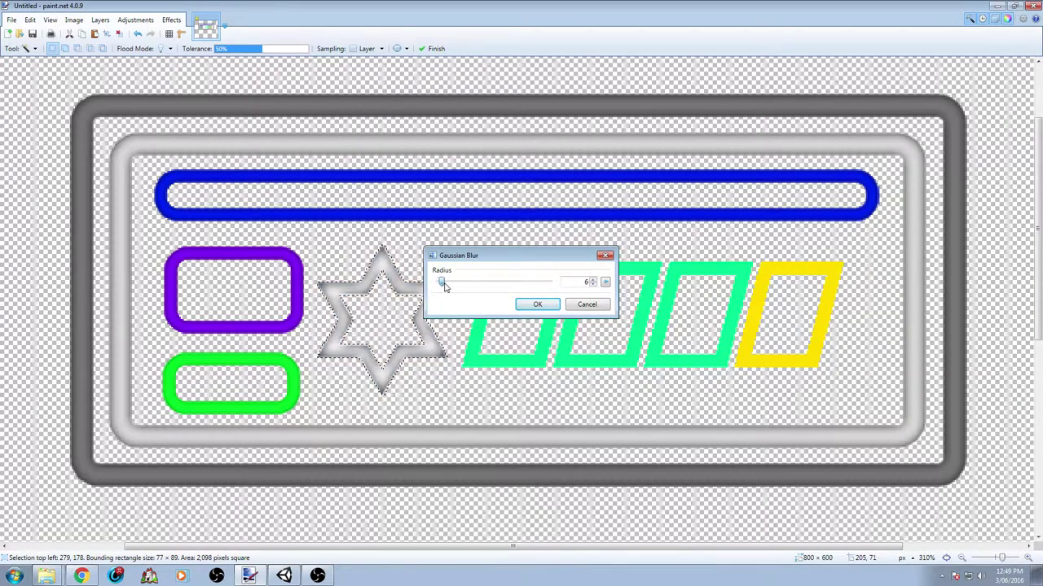
drag(444, 286, 445, 287)
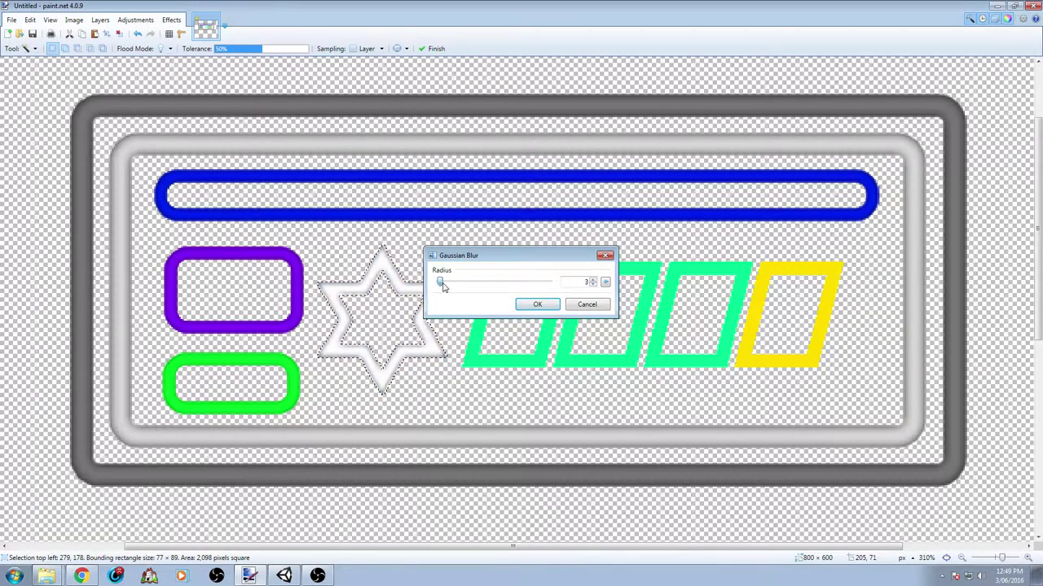
click(519, 308)
Select the three turquoise parallelogram outlines and the yellow one together with the Magic Wand.
click(521, 272)
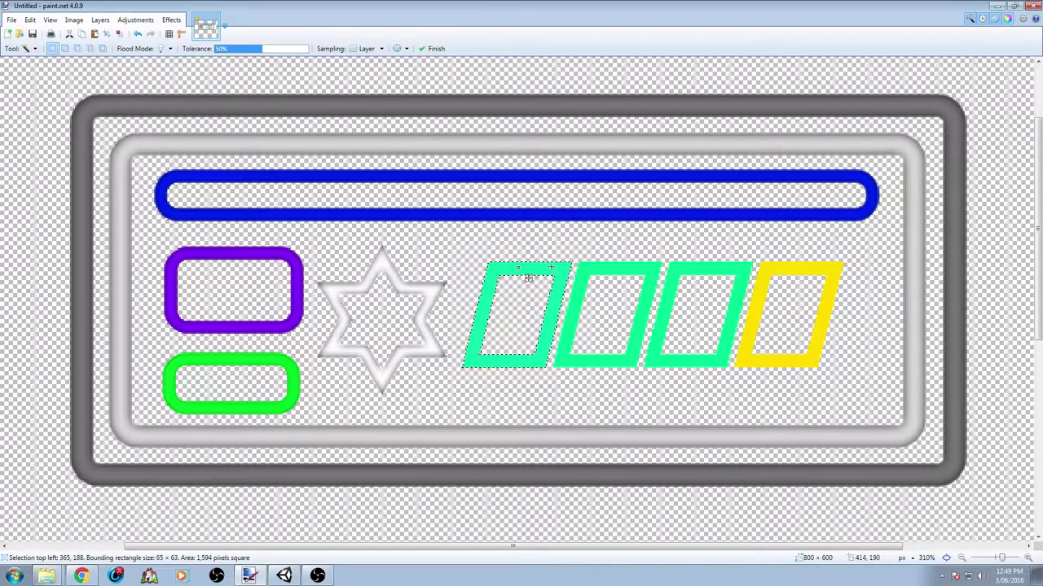
ctrl+click(614, 267)
ctrl+click(700, 275)
ctrl+click(788, 285)
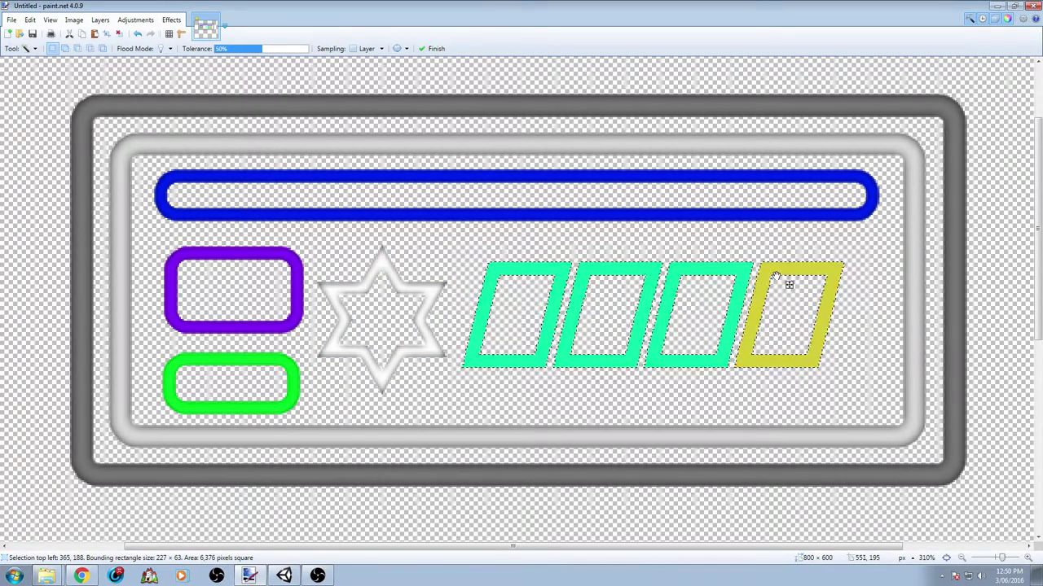
Apply a Gaussian Blur with radius 3 to the four selected parallelogram outlines.
click(178, 19)
mouse_move(186, 61)
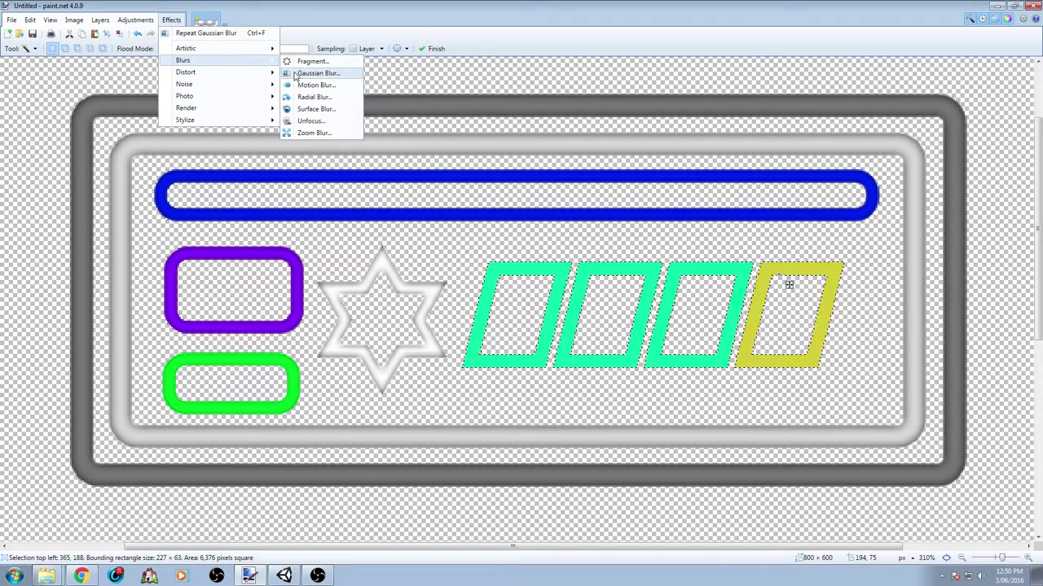
click(294, 73)
drag(554, 257, 301, 221)
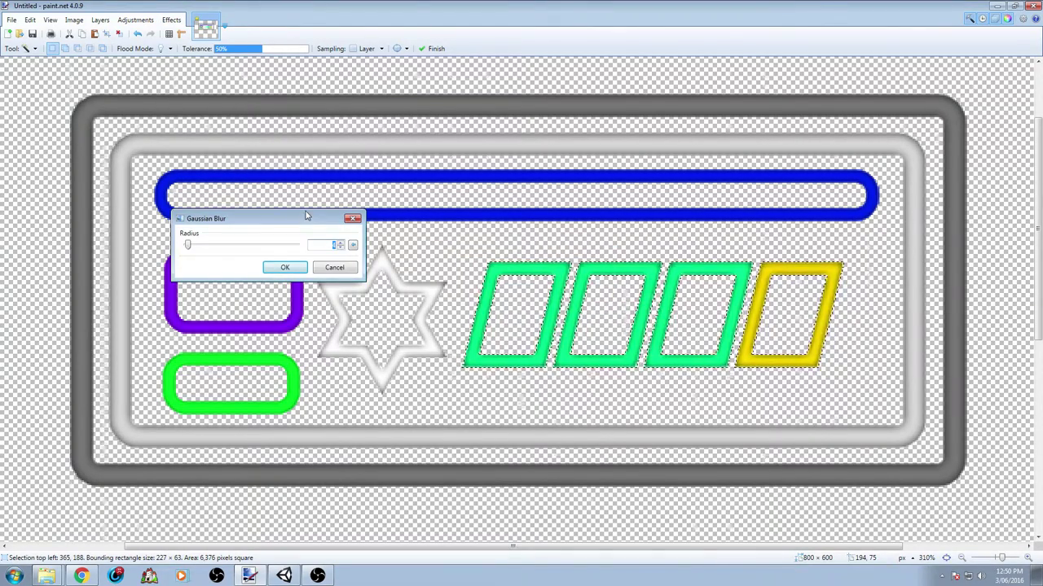
click(340, 243)
click(341, 243)
click(341, 242)
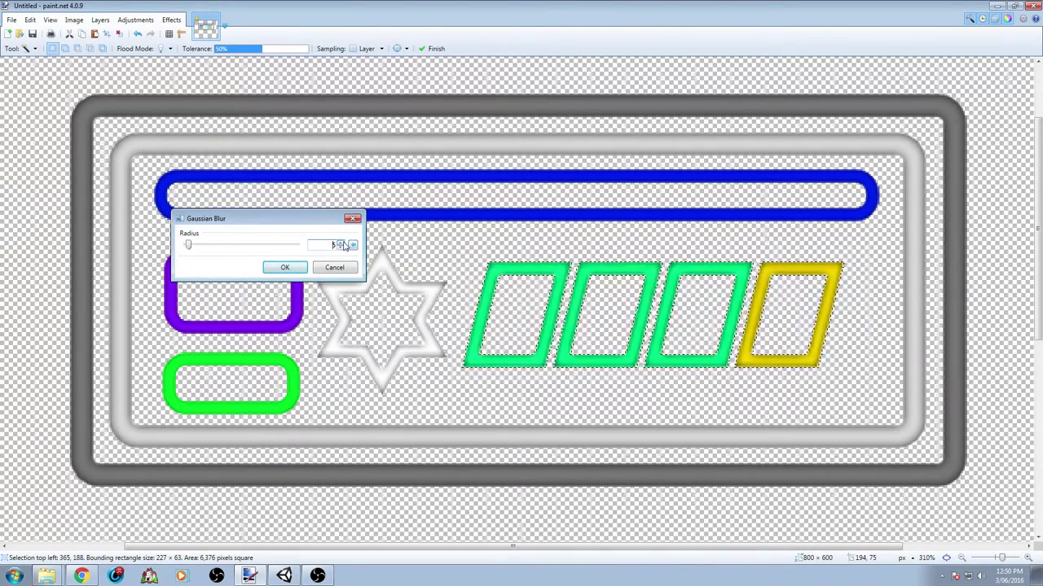
click(342, 249)
click(341, 248)
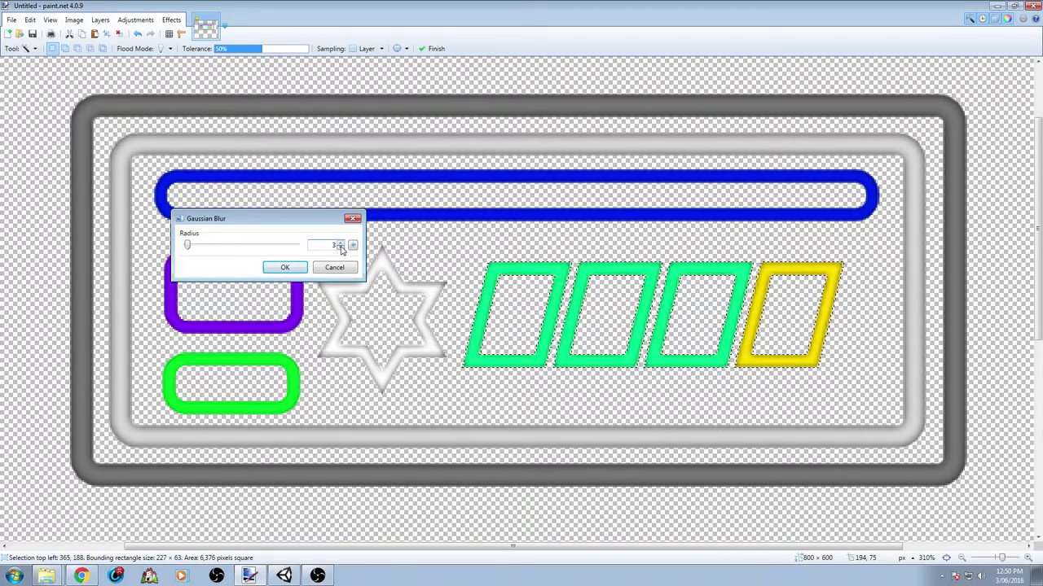
click(283, 268)
Deselect the parallelograms and review the shading across the whole HUD.
ctrl+scroll(576, 318, down, 6)
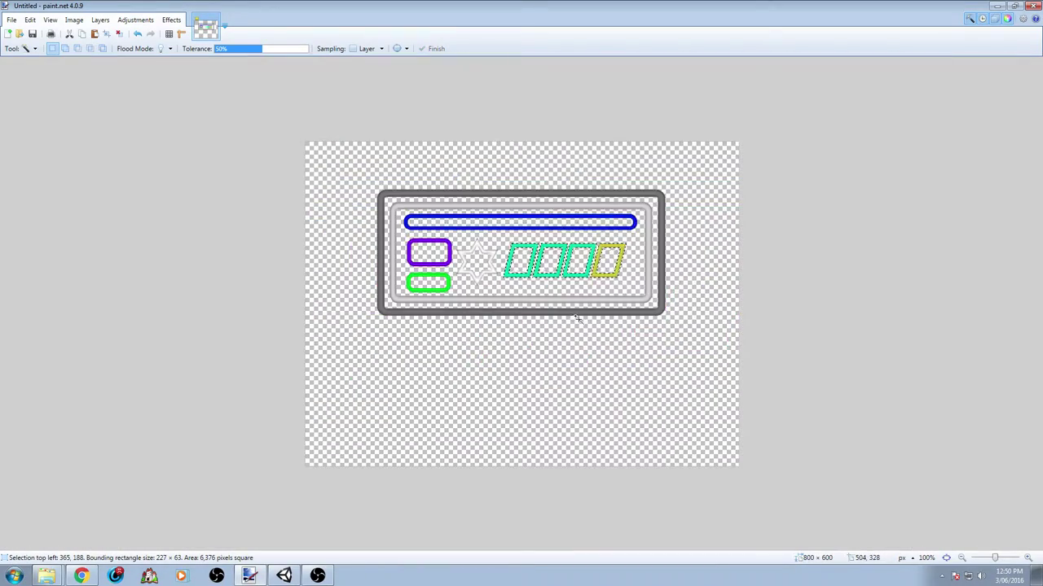
ctrl+scroll(576, 318, up, 3)
key(s)
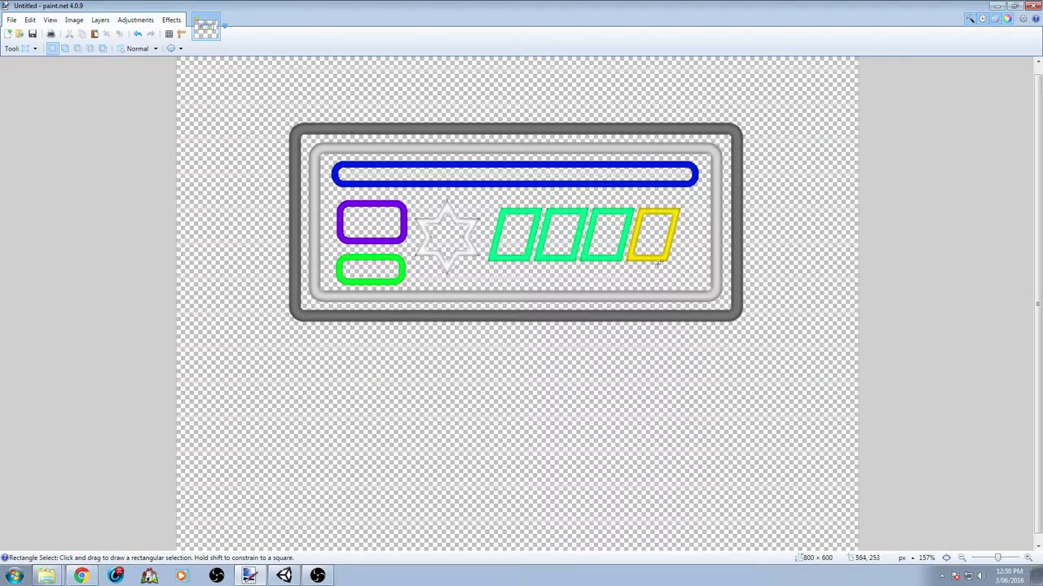
ctrl+scroll(671, 248, up, 2)
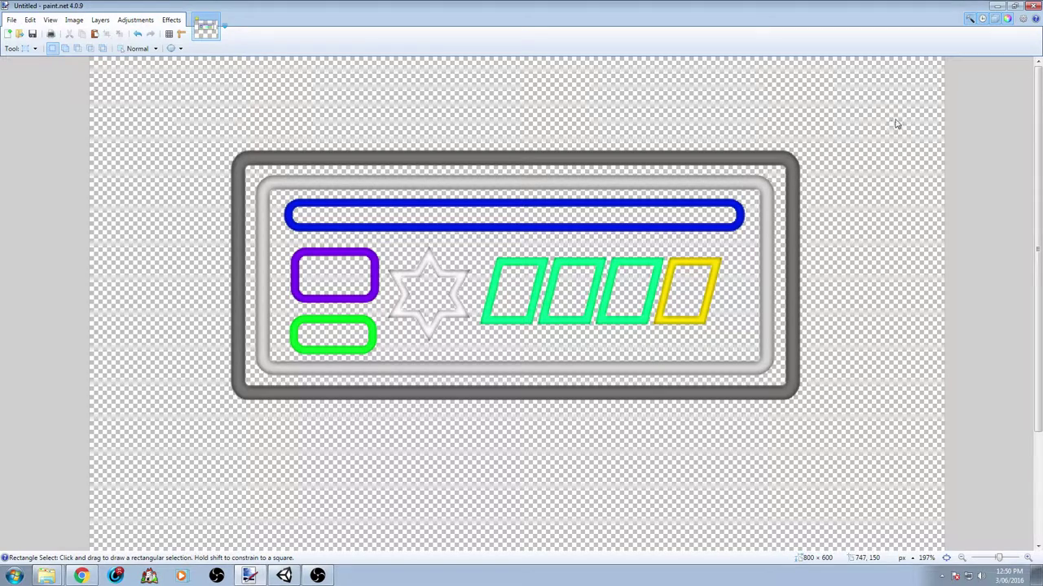
Select only the purple box outline and the blue bar outline together with the Magic Wand.
key(s)
key(s)
key(s)
click(699, 224)
ctrl+click(340, 298)
ctrl+click(325, 324)
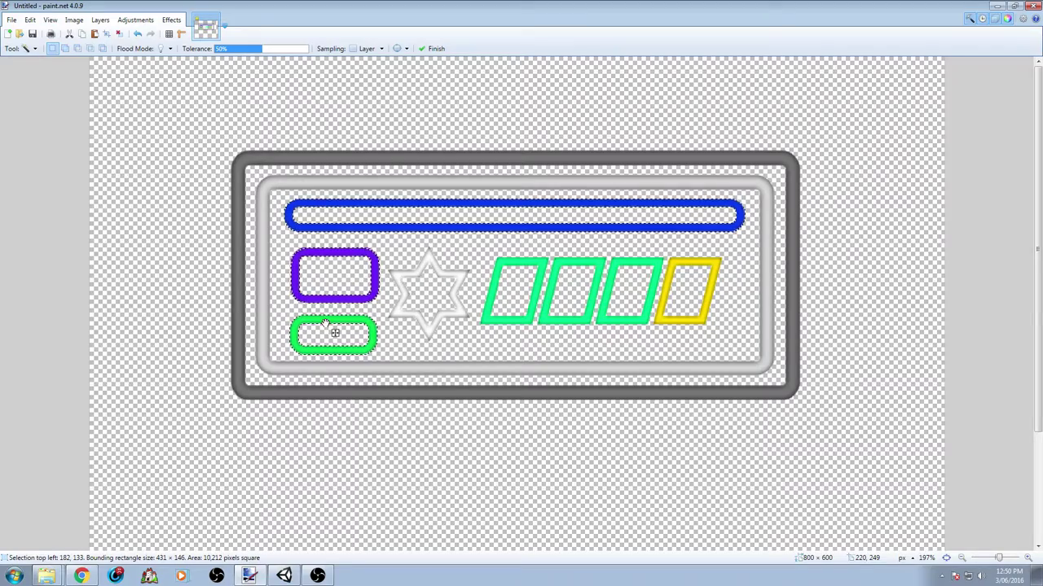
click(360, 301)
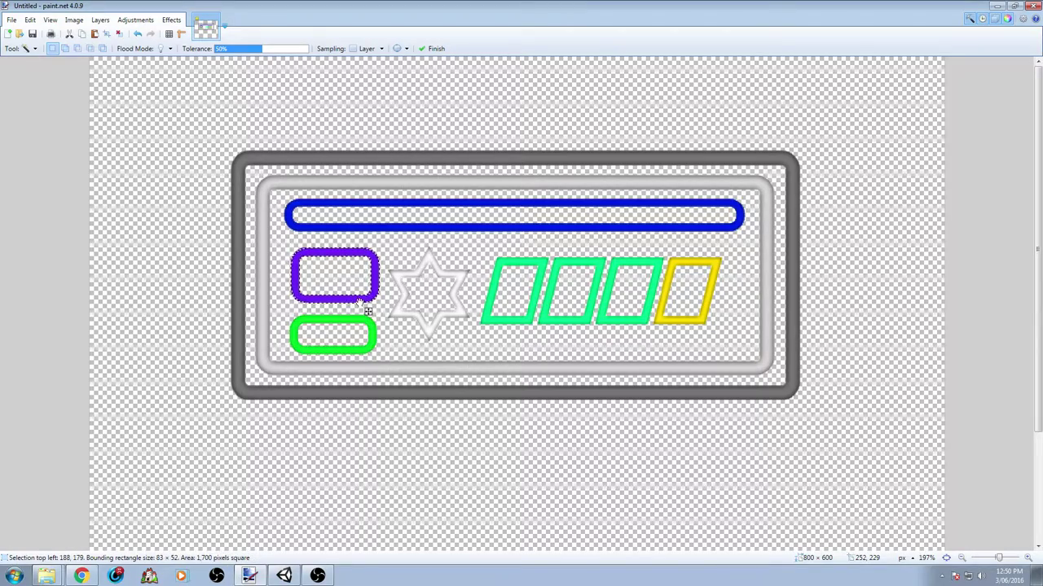
ctrl+click(399, 230)
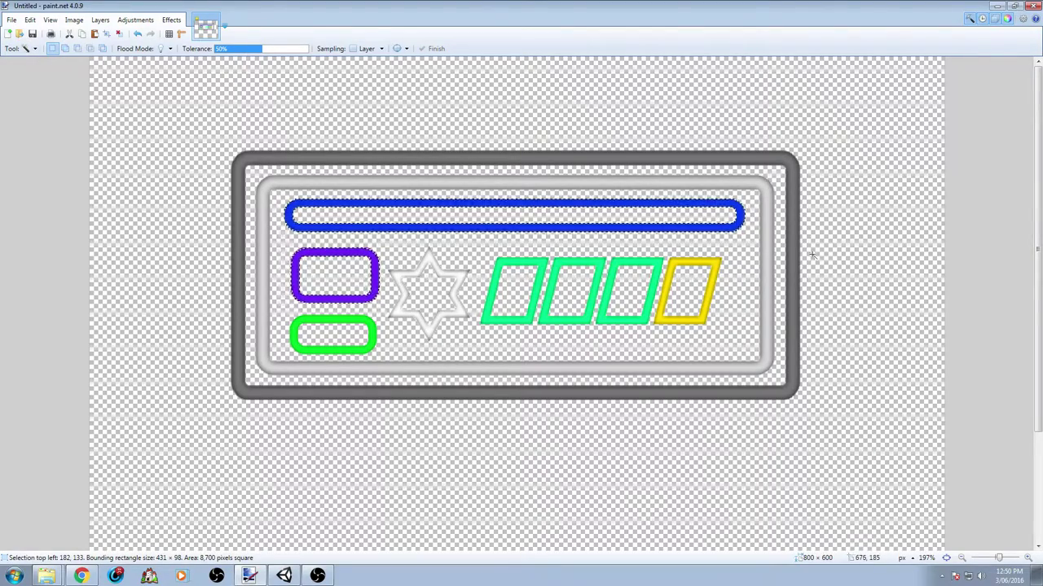
Fill within the selected blue bar and purple box outlines using the Paint Bucket at 50% tolerance.
key(f)
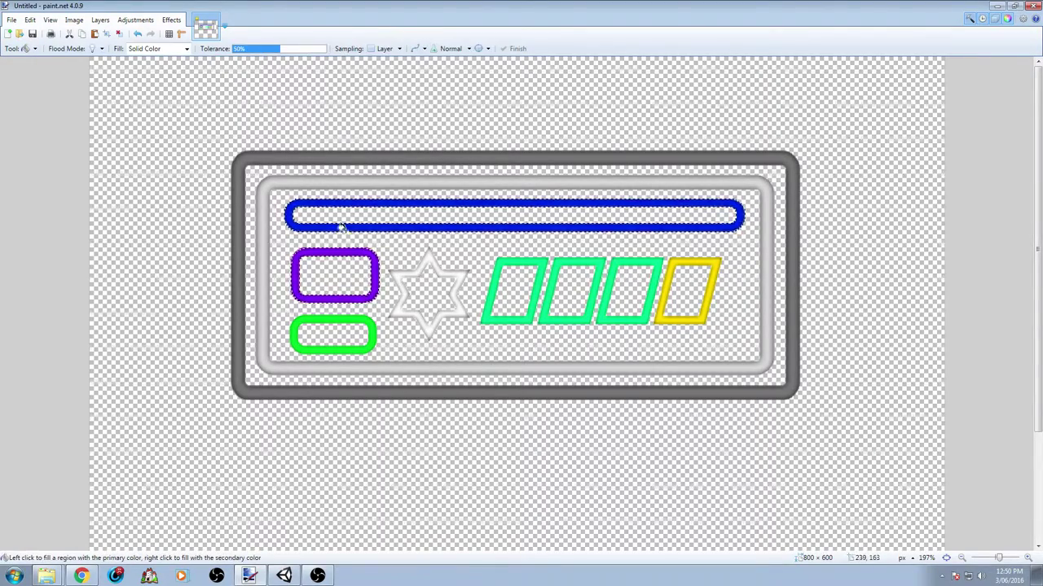
ctrl+scroll(344, 226, up, 3)
click(339, 268)
ctrl+scroll(345, 217, down, 4)
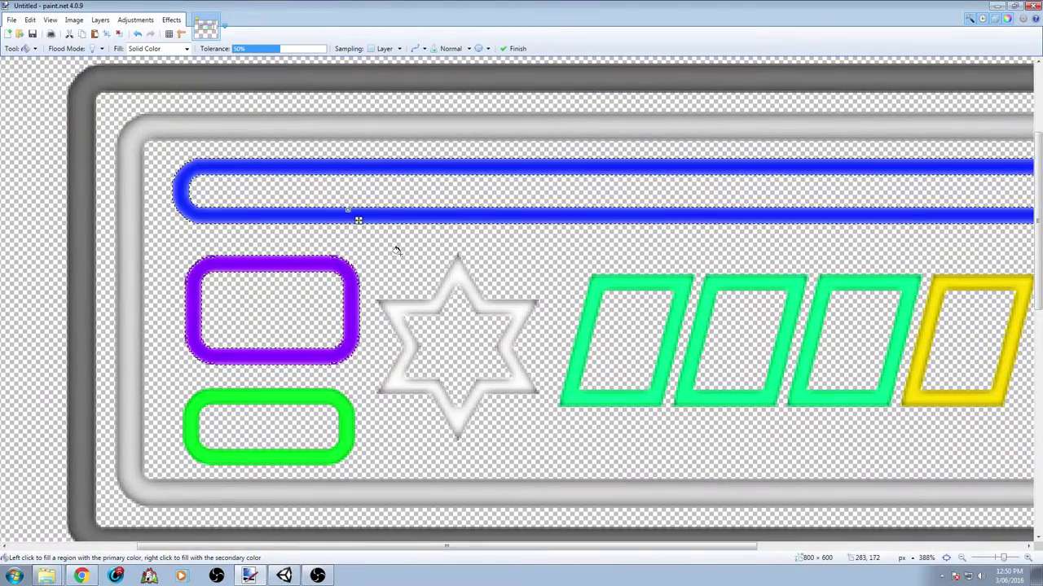
ctrl+scroll(516, 349, up, 2)
scroll(514, 349, up, 2)
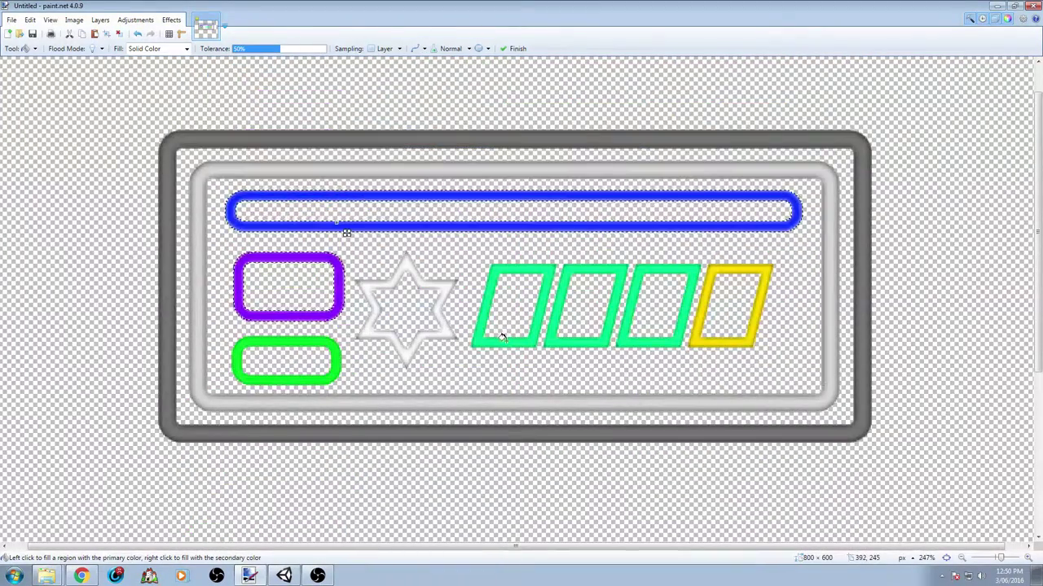
Deselect the blue bar and purple box outlines and switch to the Rectangle Select tool.
ctrl+scroll(509, 335, up, 1)
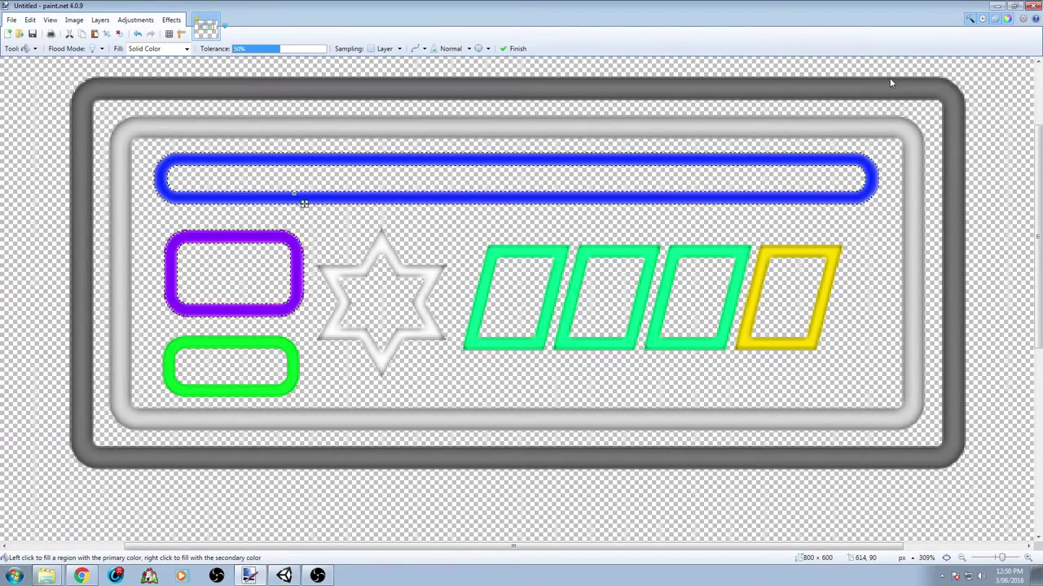
key(ctrl+d)
key(s)
ctrl+scroll(571, 279, down, 1)
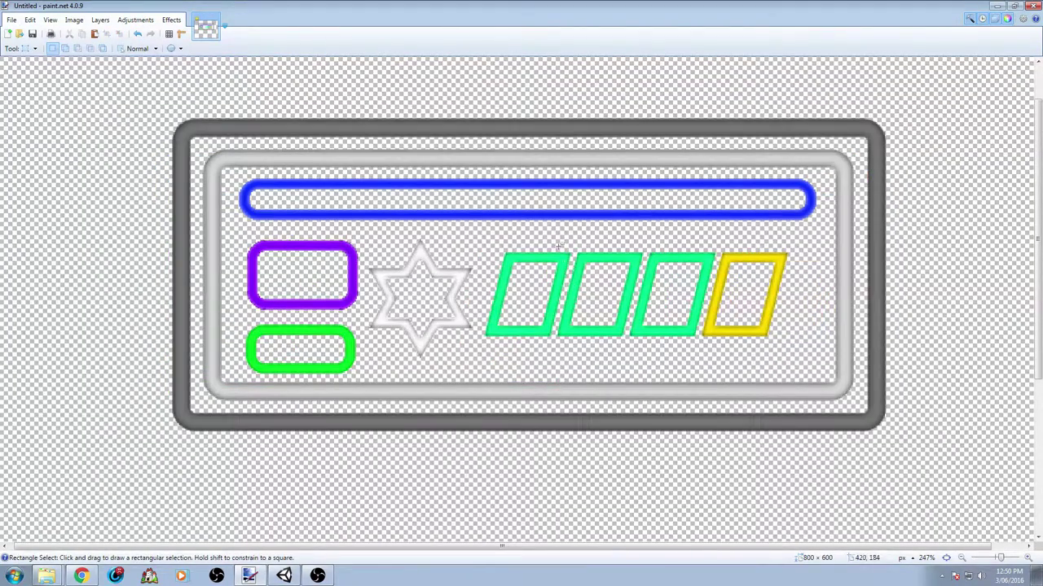
Try lowering Layer 4's opacity to 0 in its layer properties, and discard the change.
key(F4)
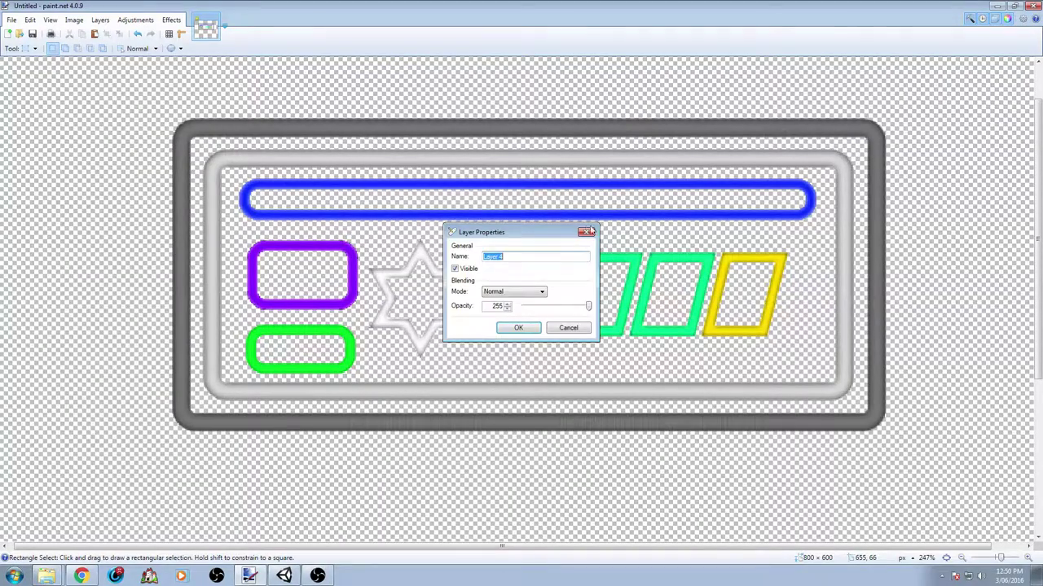
drag(686, 381, 601, 374)
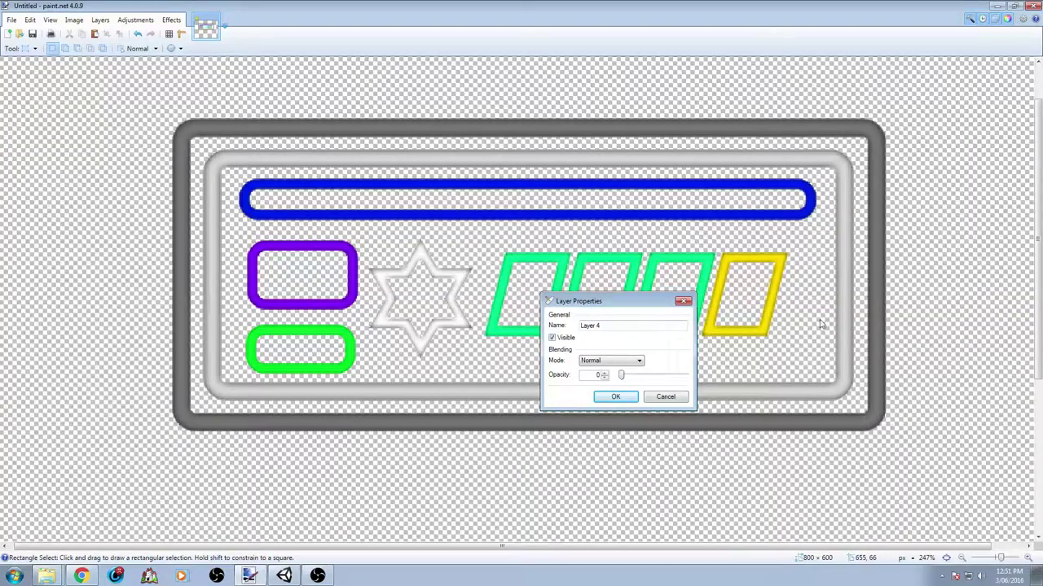
click(670, 399)
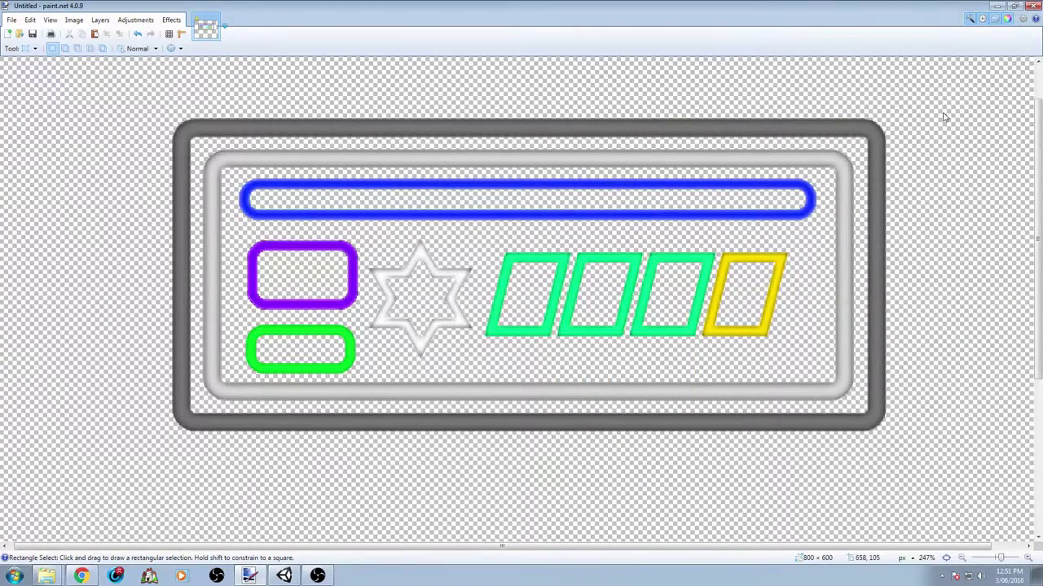
Try Layer 4 at an opacity of 75 with the Color Burn blending mode.
key(F4)
drag(484, 236, 446, 321)
mouse_move(548, 390)
mouse_down()
mouse_move(479, 399)
mouse_move(522, 402)
mouse_move(479, 401)
mouse_move(503, 405)
mouse_up()
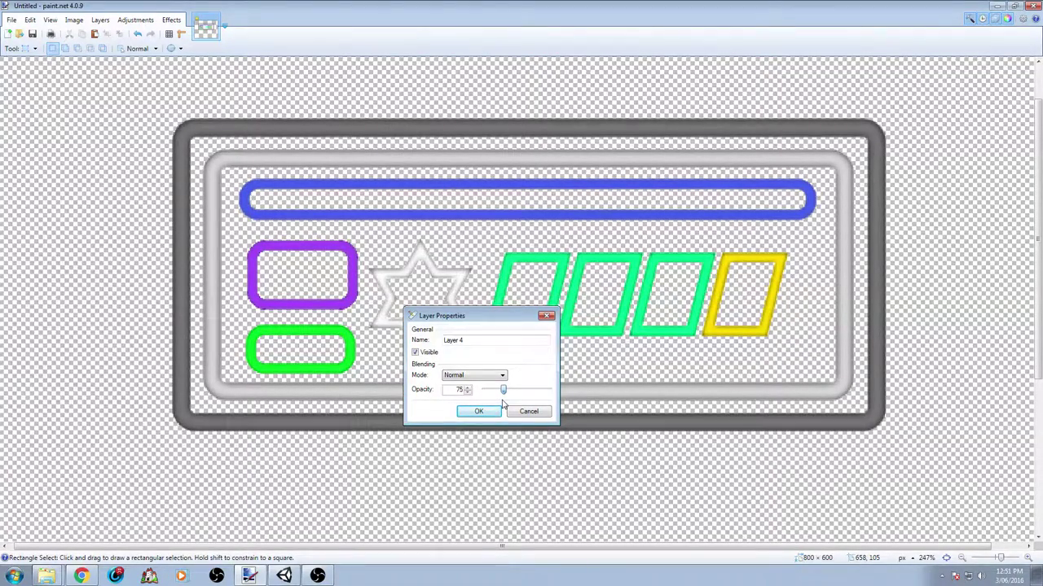
click(479, 377)
click(462, 408)
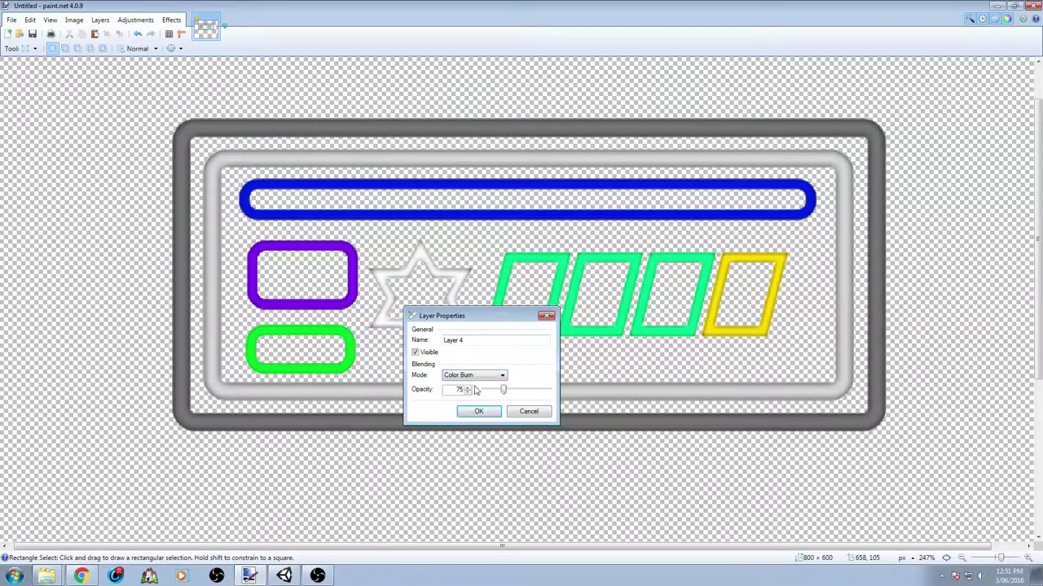
Preview Layer 4 with other blending modes such as Reflect and Darken, return to Normal, and discard the property changes.
click(480, 374)
key(Down)
key(Down)
key(Down)
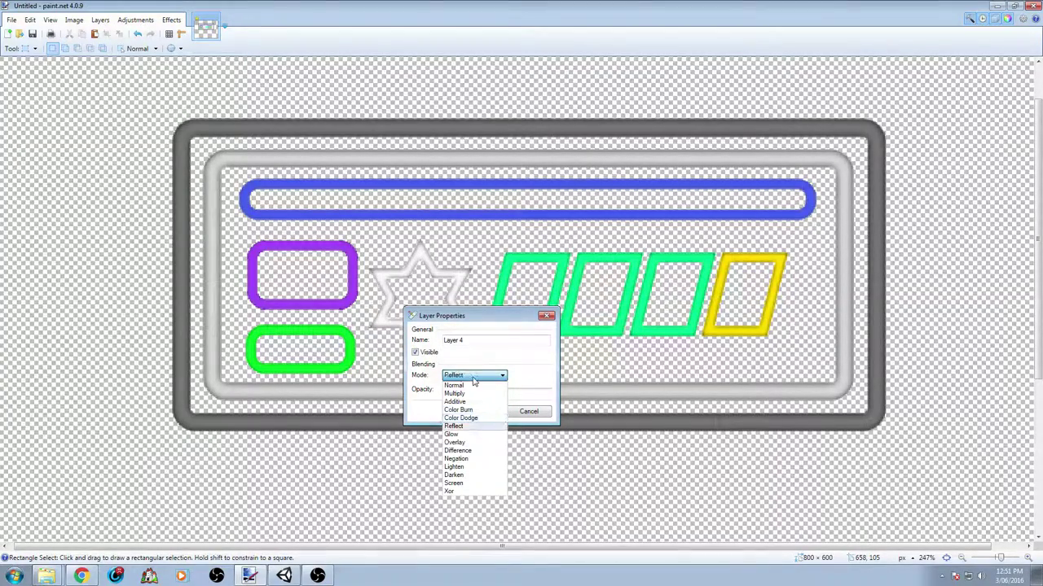
key(Down)
key(Down)
key(Down)
key(Down)
key(Down)
key(Down)
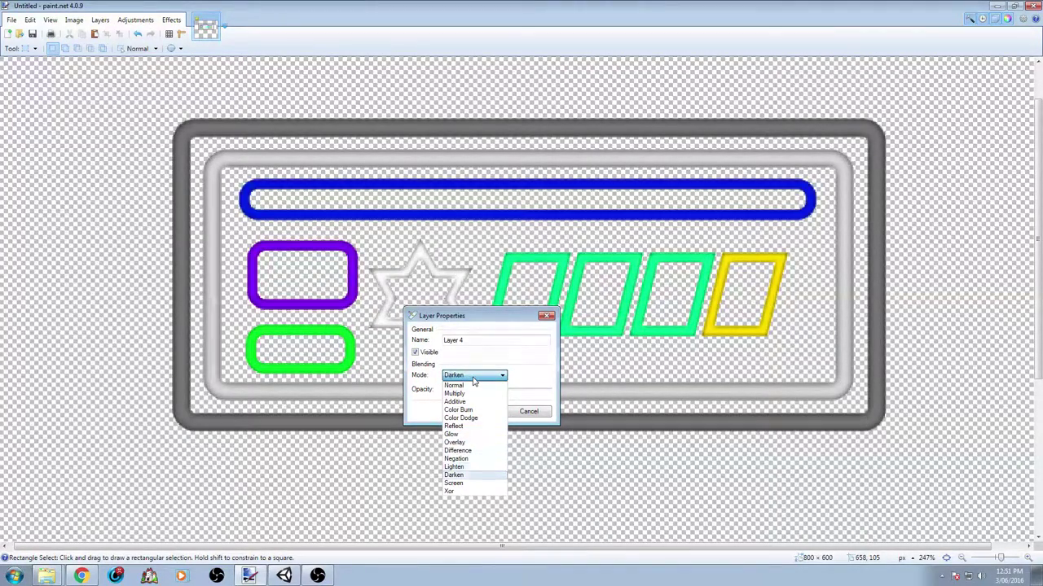
key(Up)
key(Down)
key(Up)
key(Down)
key(Down)
key(Up)
key(Up)
key(Up)
key(Up)
key(Up)
key(Up)
key(Up)
key(Up)
key(Up)
key(Up)
key(Up)
key(Up)
key(Up)
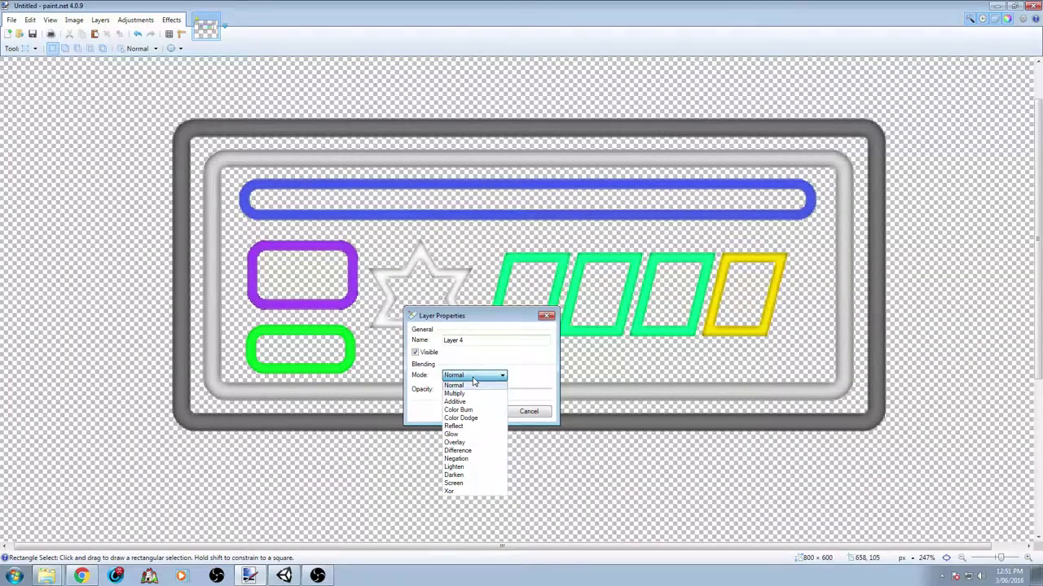
click(525, 411)
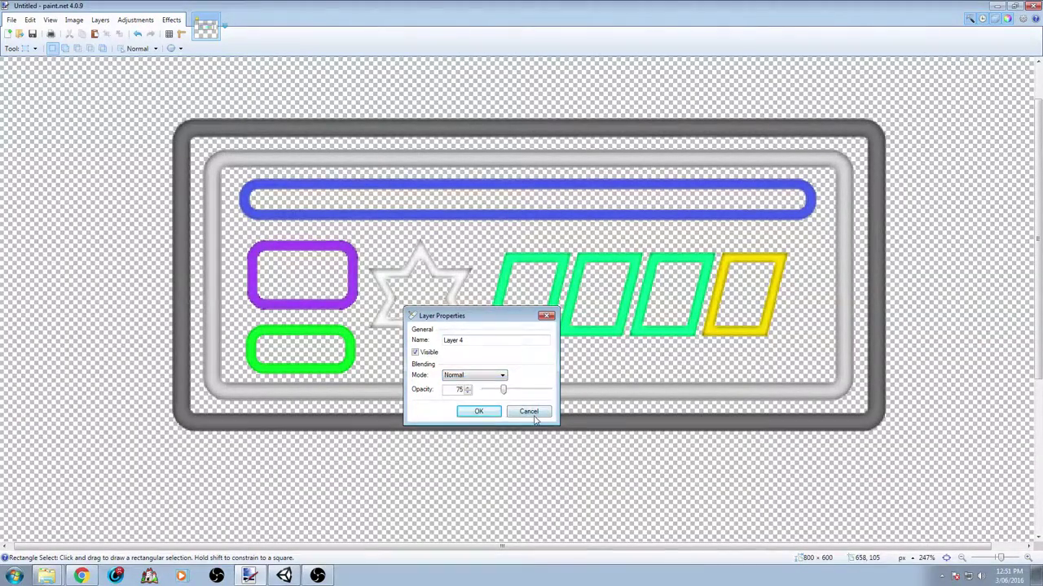
click(528, 411)
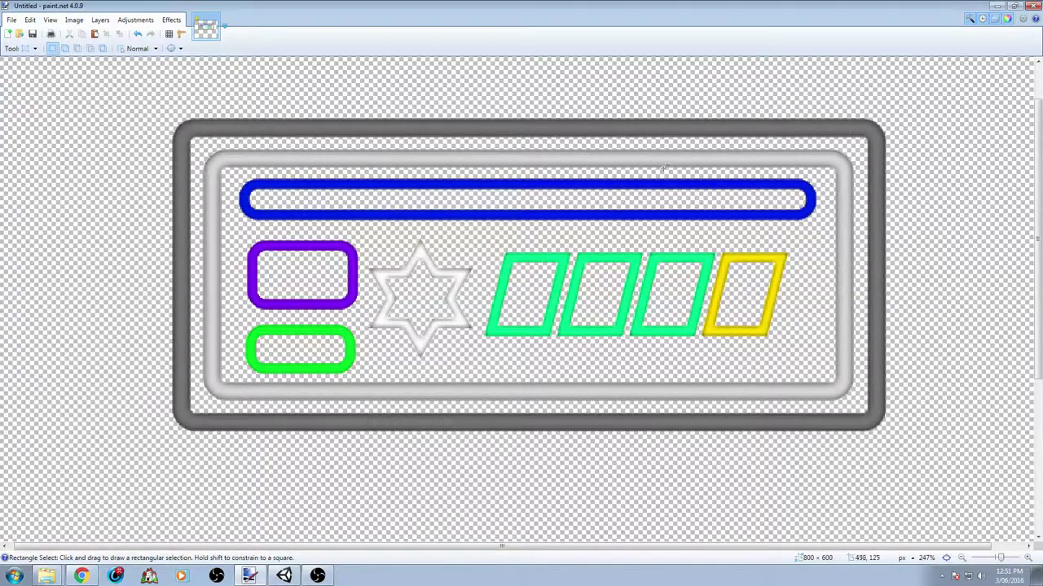
Draw a rectangular selection of about 553 × 248 px around the entire HUD frame.
scroll(563, 189, right, 1)
scroll(558, 189, down, 1)
scroll(552, 179, up, 1)
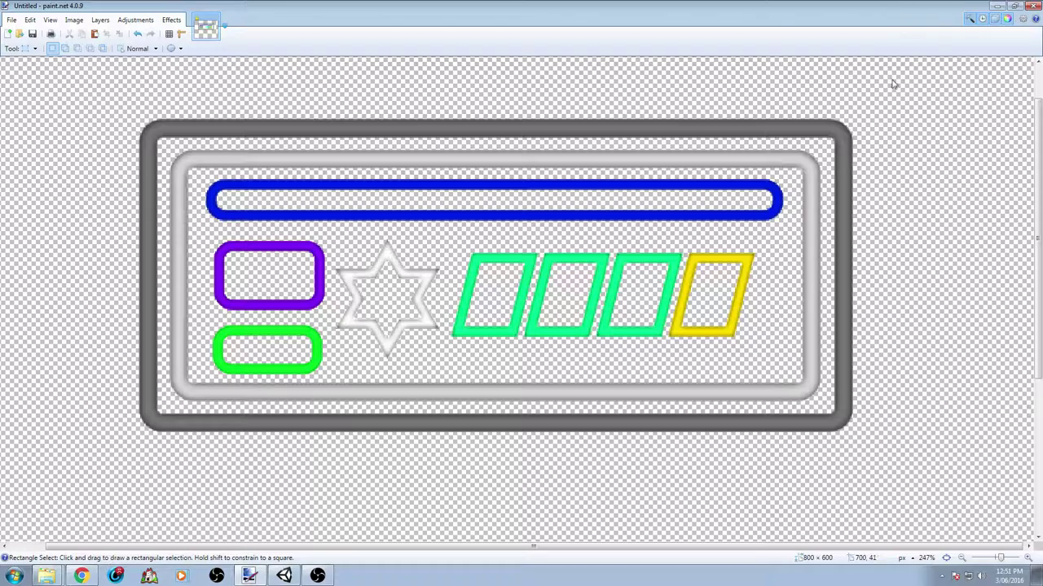
mouse_move(136, 114)
mouse_down()
mouse_move(175, 165)
mouse_move(785, 436)
mouse_move(869, 446)
mouse_up()
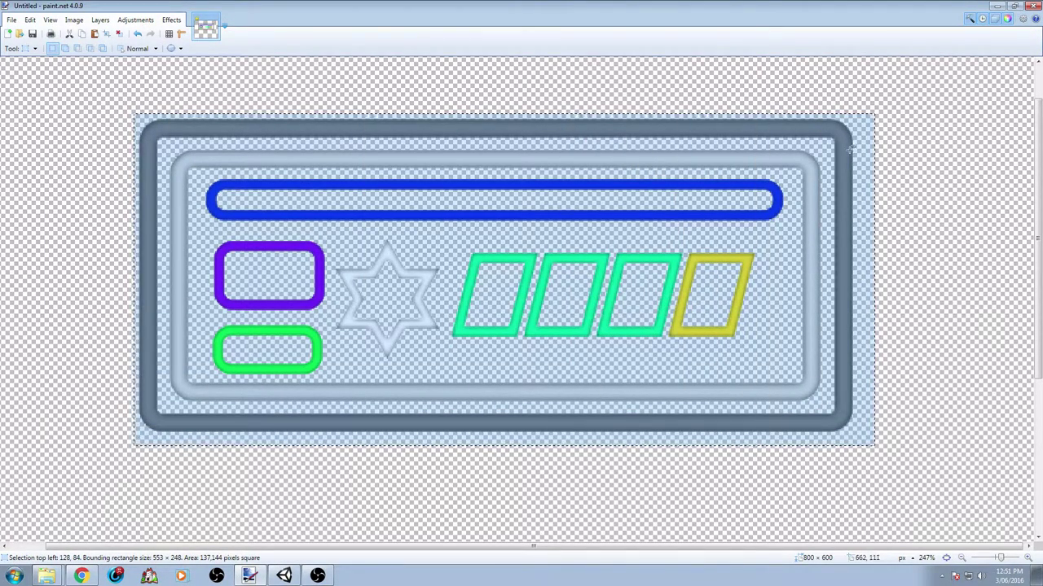
Tighten the selection's top and left edges to the outer grey frame, putting its top-left corner at 132, 88.
key(m)
ctrl+scroll(388, 170, up, 5)
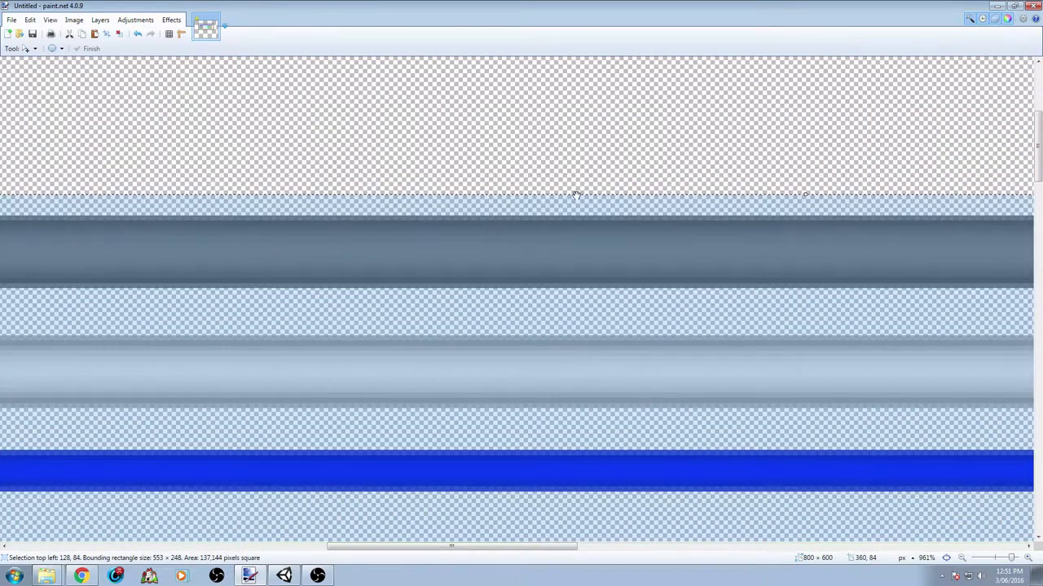
drag(576, 195, 569, 218)
shift+scroll(466, 297, left, 8)
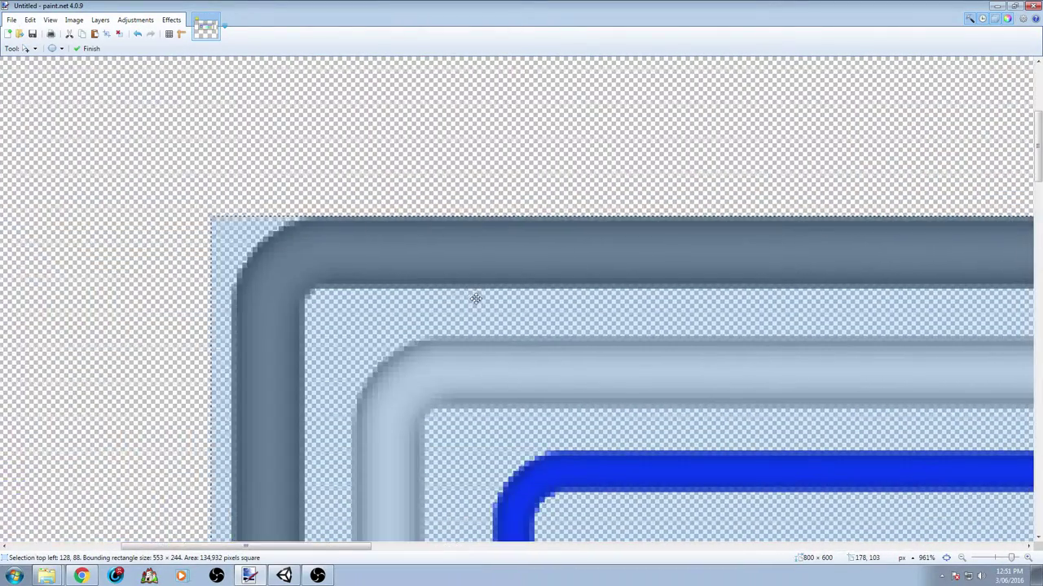
scroll(440, 298, down, 3)
key(Return)
drag(405, 277, 421, 279)
Tighten the selection's bottom and right edges to the outer grey frame, making the selection 533 × 234 px.
scroll(600, 328, down, 10)
shift+scroll(580, 303, left, 5)
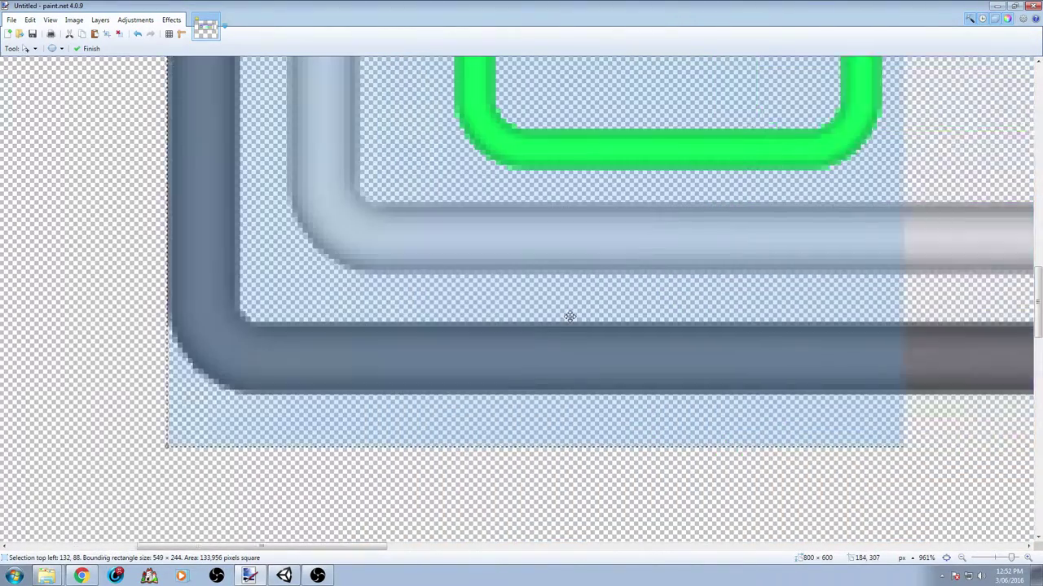
drag(440, 446, 440, 395)
shift+scroll(440, 395, right, 10)
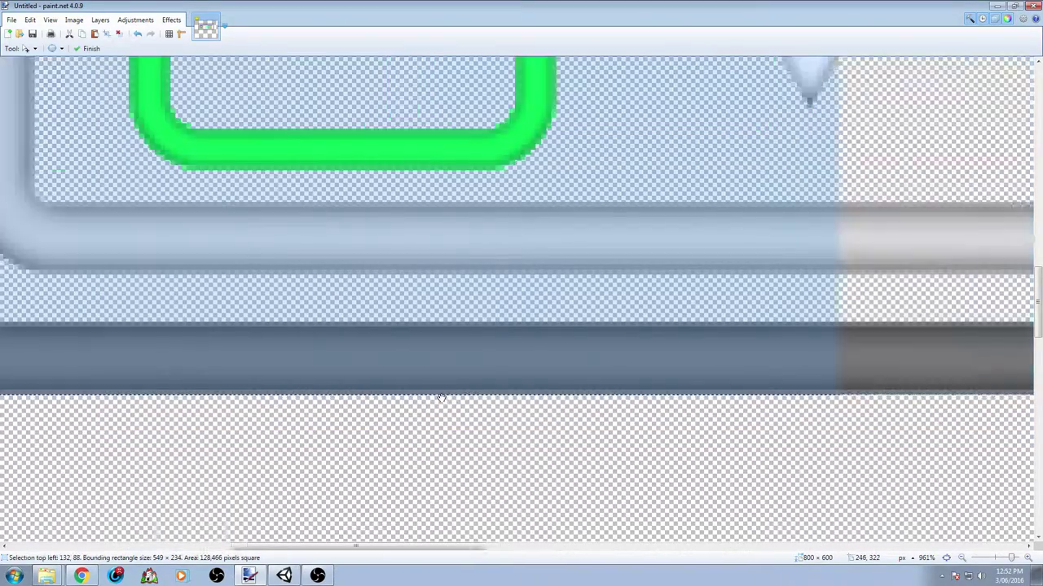
shift+scroll(842, 400, right, 5)
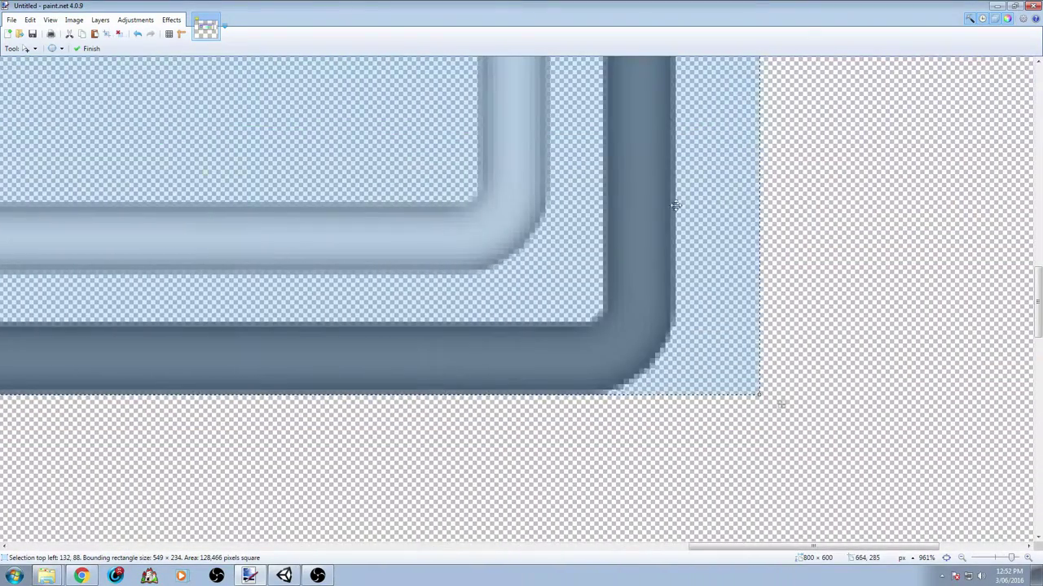
scroll(780, 400, up, 5)
drag(756, 237, 677, 233)
ctrl+scroll(683, 242, down, 8)
scroll(680, 248, up, 1)
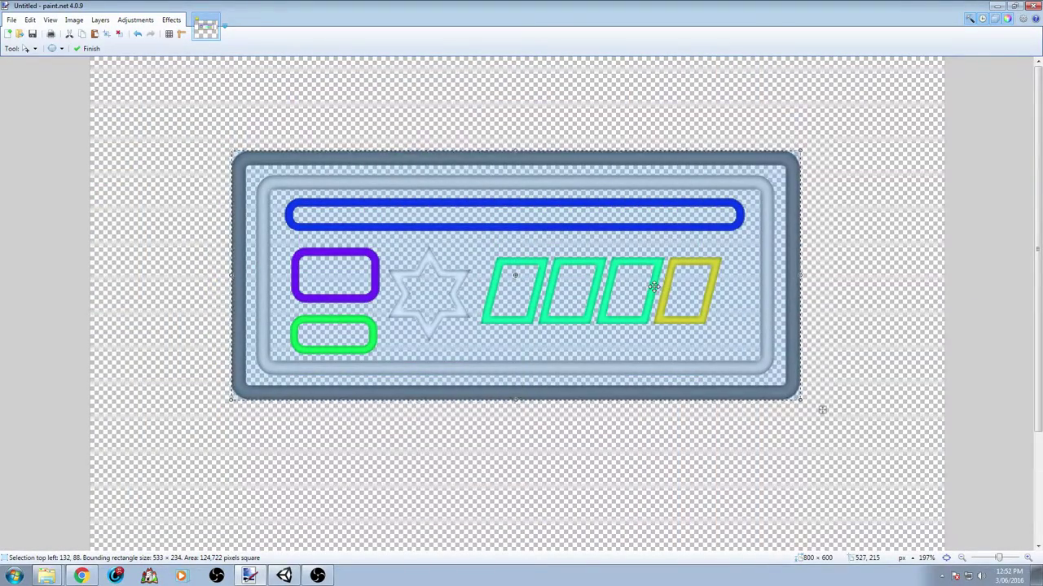
Save the image as Base_Forground.pdn in the Tutorial GUI folder.
click(10, 20)
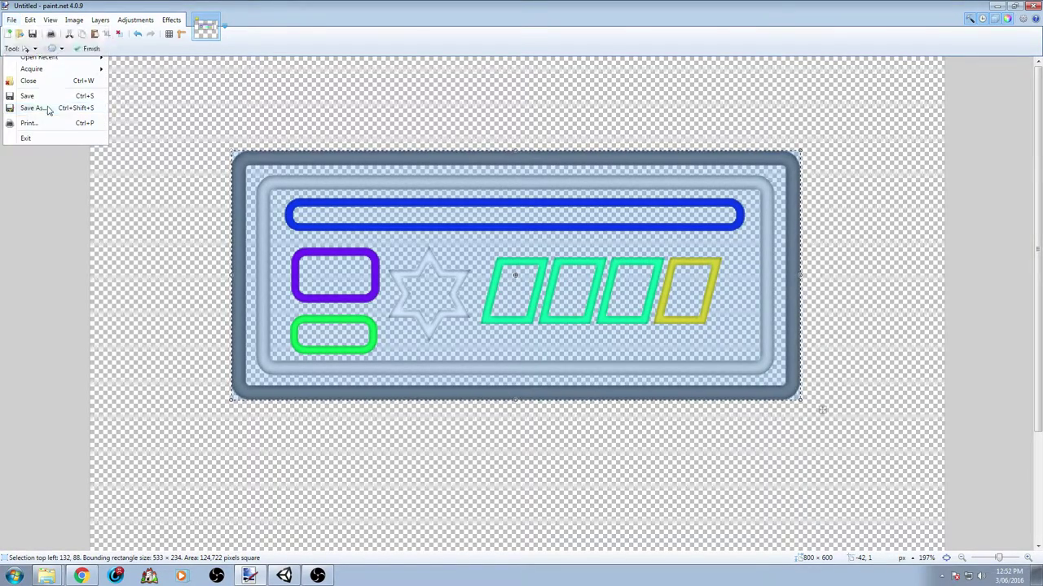
click(32, 109)
double_click(151, 100)
drag(98, 249, 74, 250)
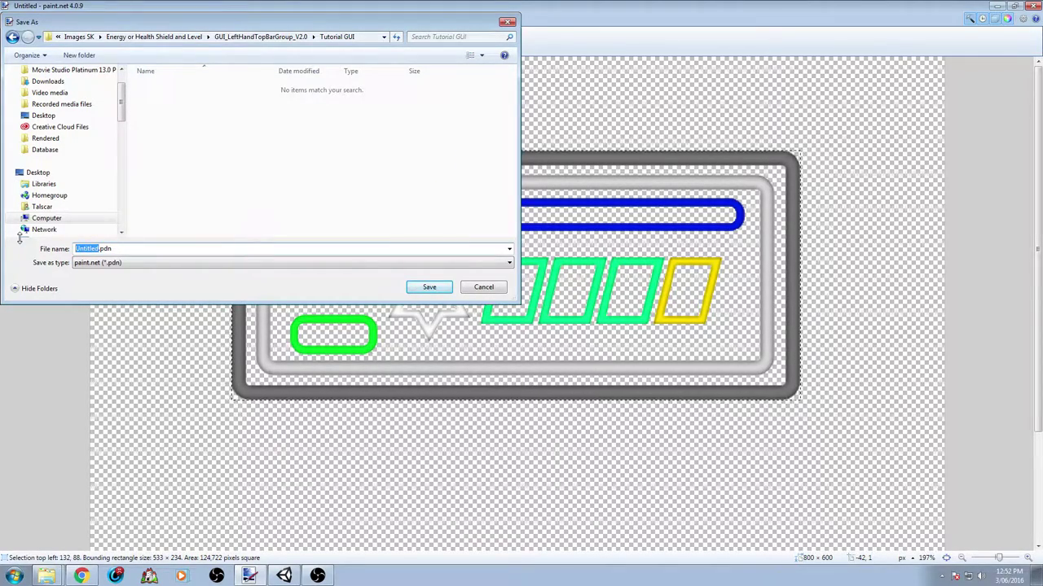
text(Base forgour.pdn)
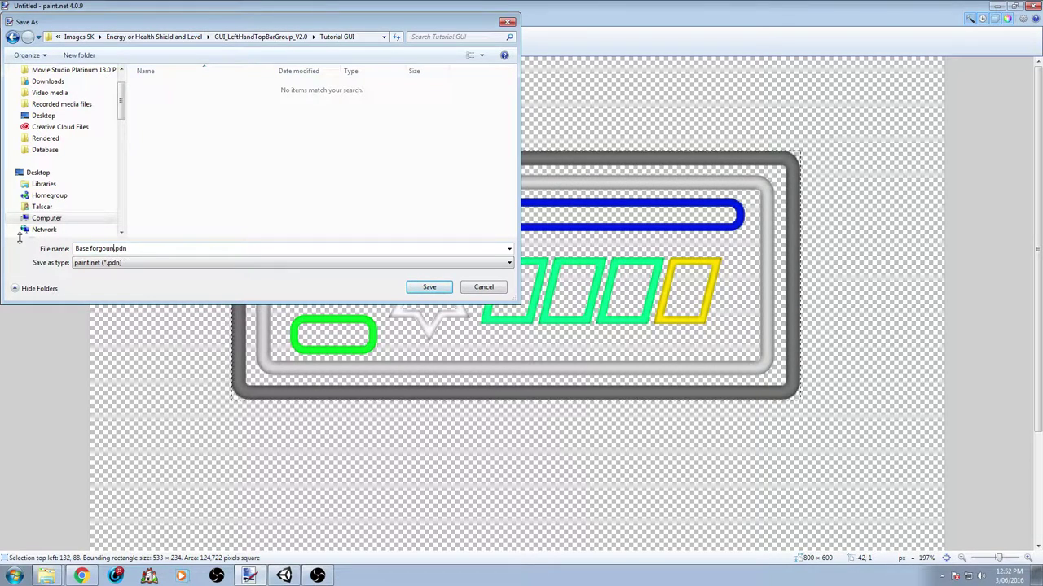
text(d)
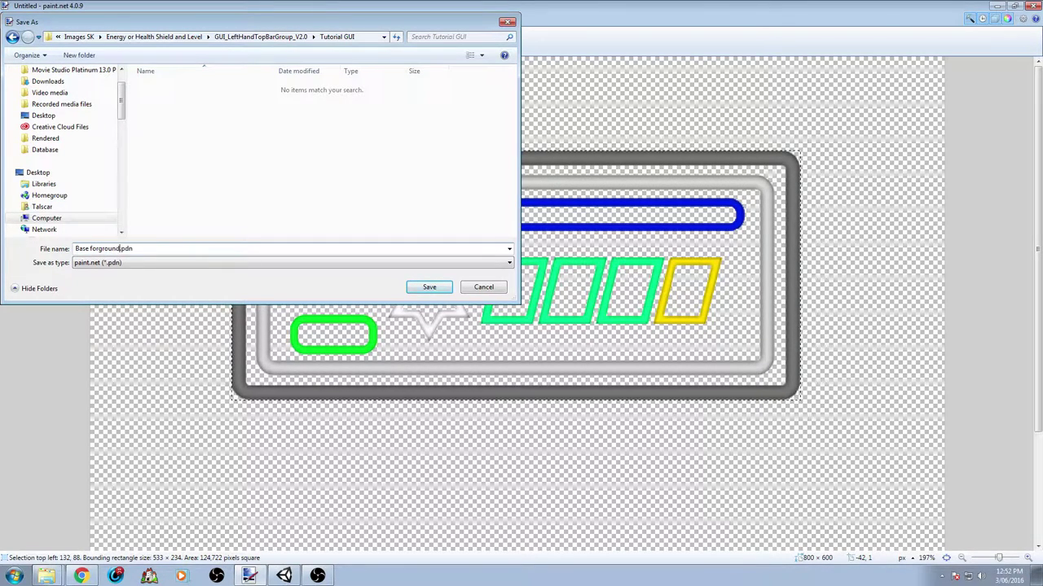
key(ctrl+Left)
key(Delete)
text(F)
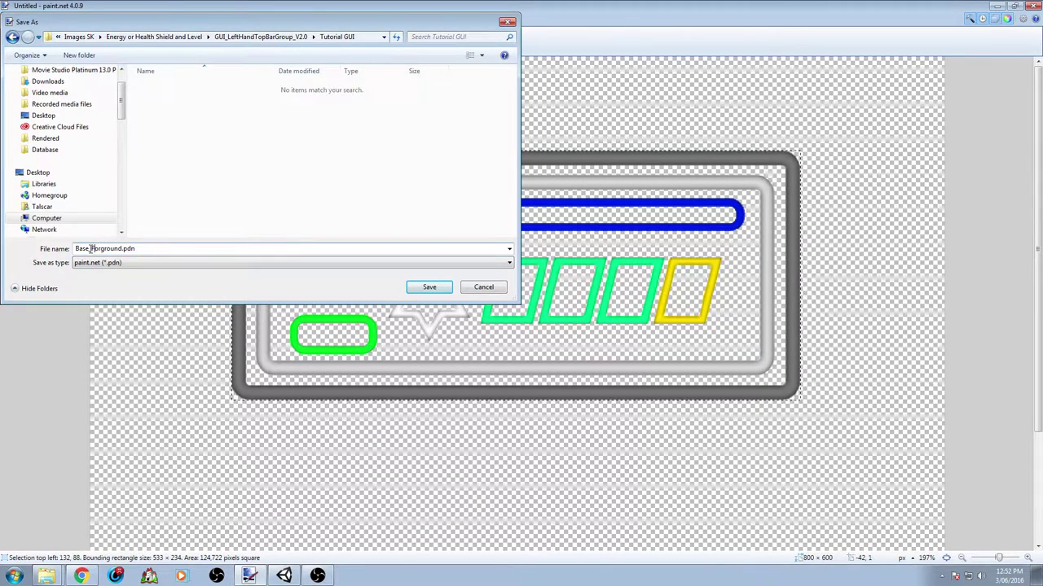
click(427, 287)
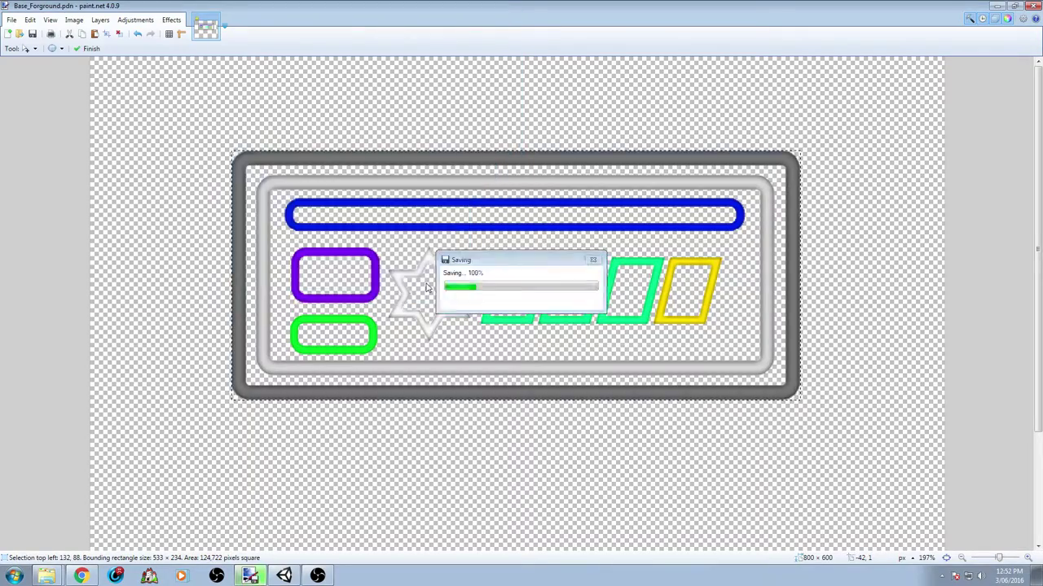
Crop the image to the selection around the HUD frame.
ctrl+scroll(637, 282, up, 1)
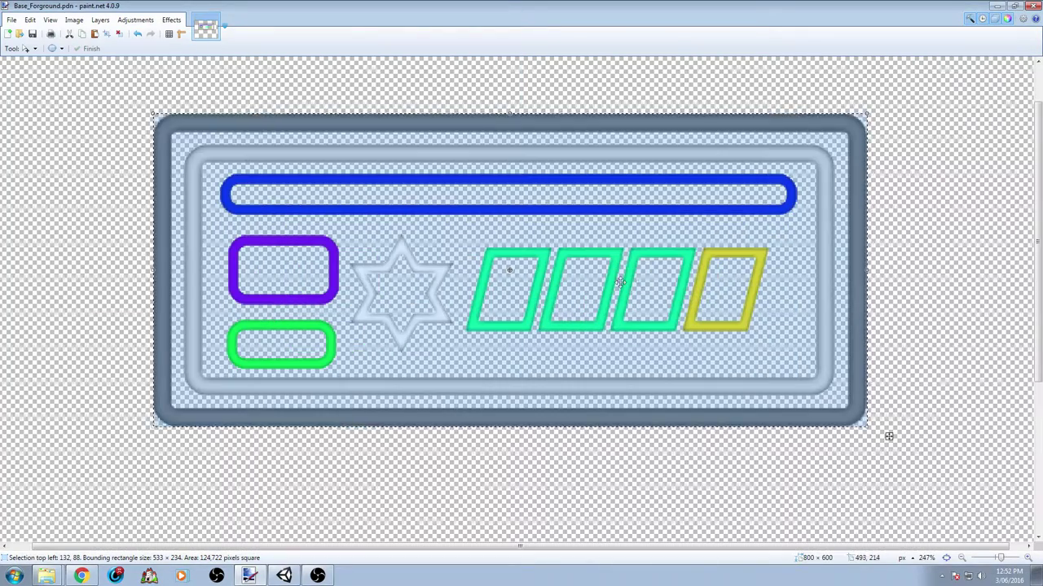
click(30, 19)
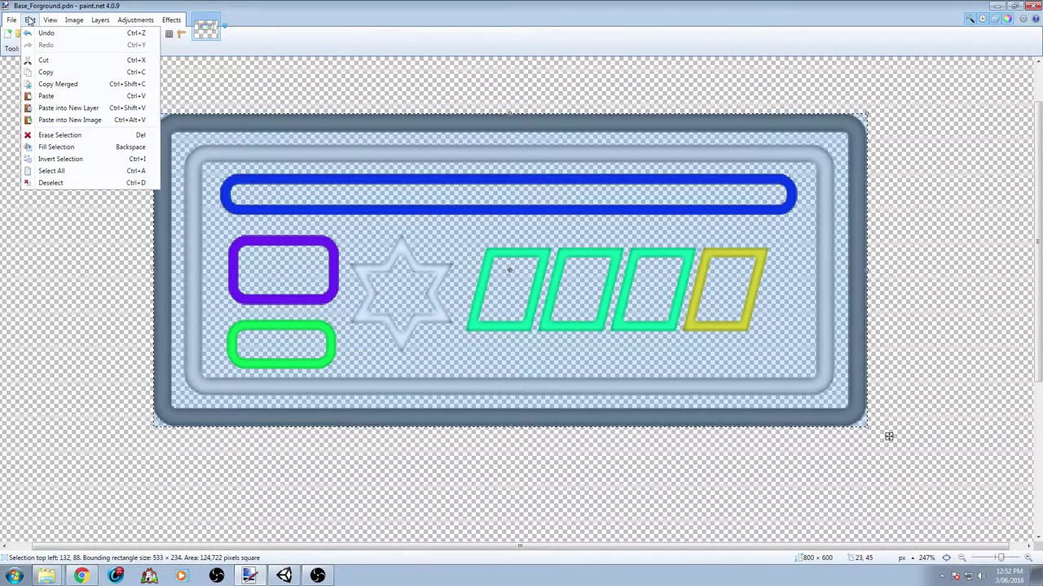
click(30, 20)
click(74, 19)
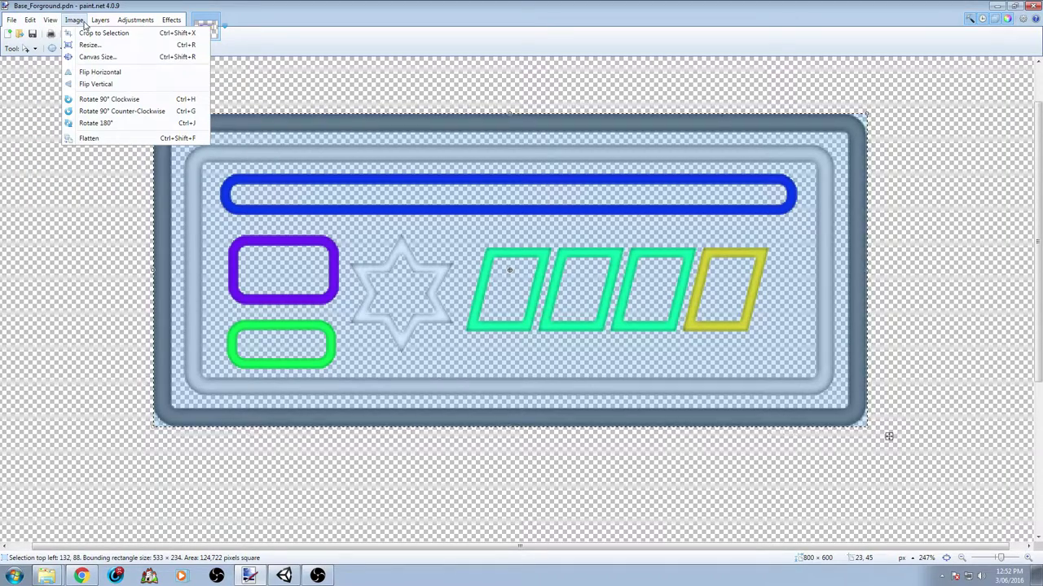
click(90, 33)
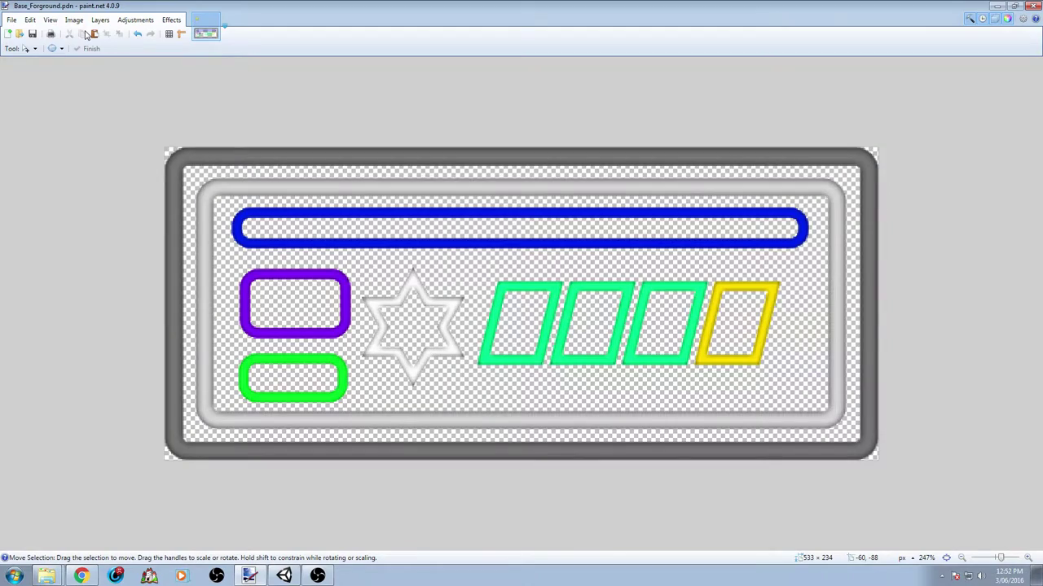
ctrl+scroll(281, 245, down, 1)
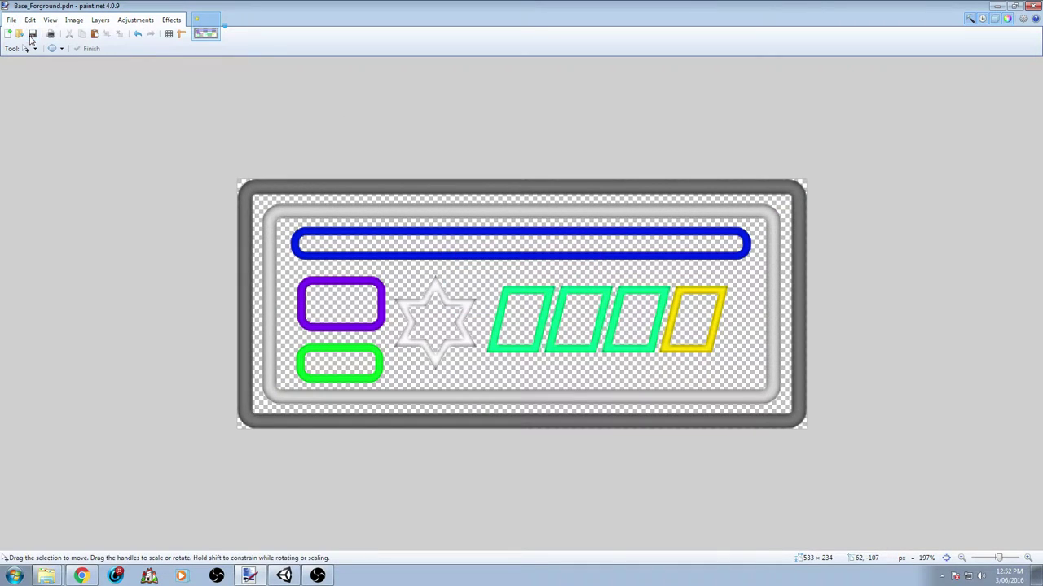
Change which layers are displayed so that only the plain black HUD outlines show.
ctrl+scroll(554, 240, up, 1)
ctrl+scroll(555, 240, up, 1)
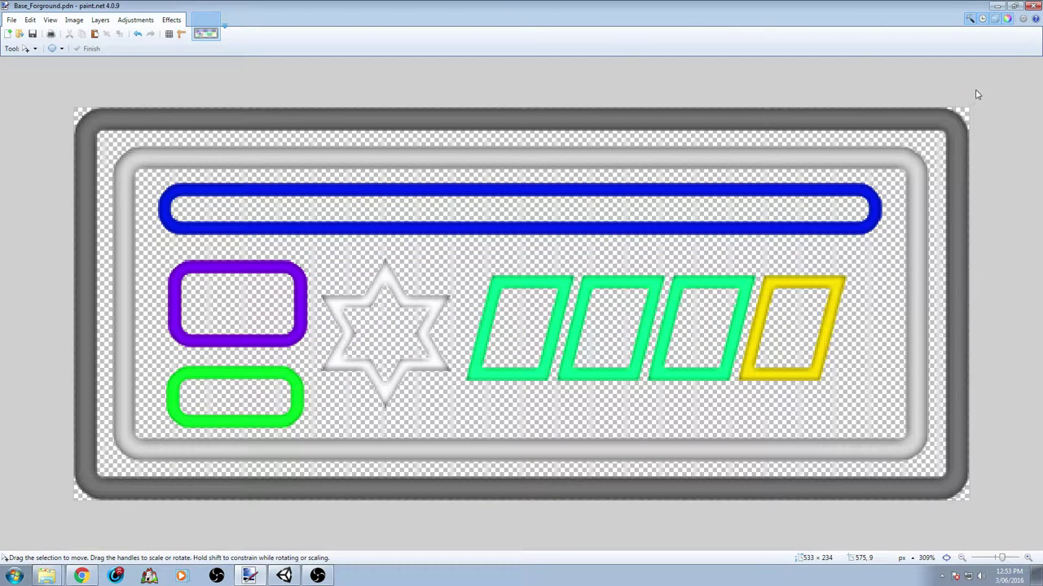
key(F4)
click(506, 327)
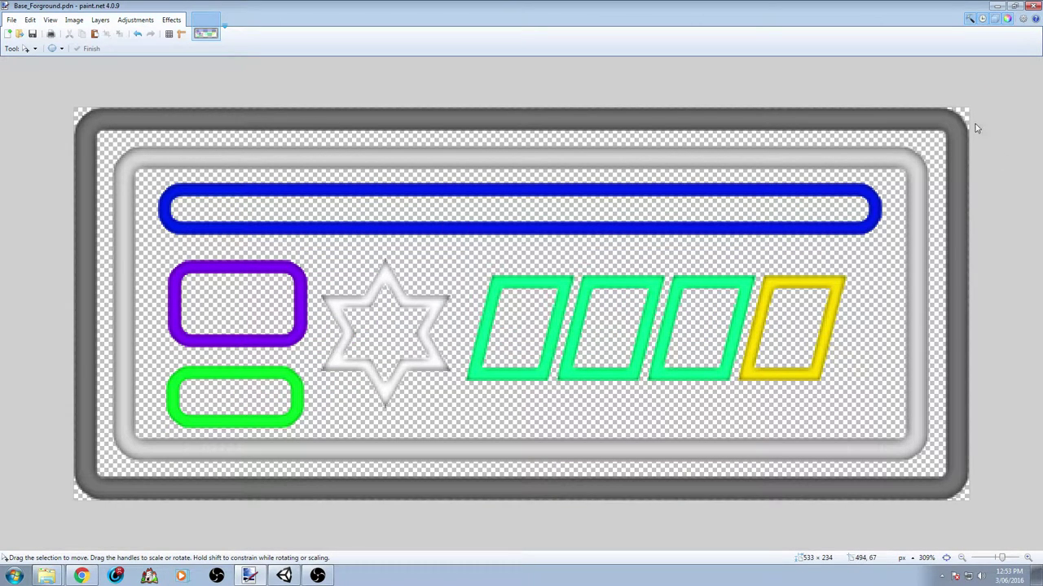
key(F4)
click(534, 328)
key(ctrl+z)
key(ctrl+y)
key(ctrl+z)
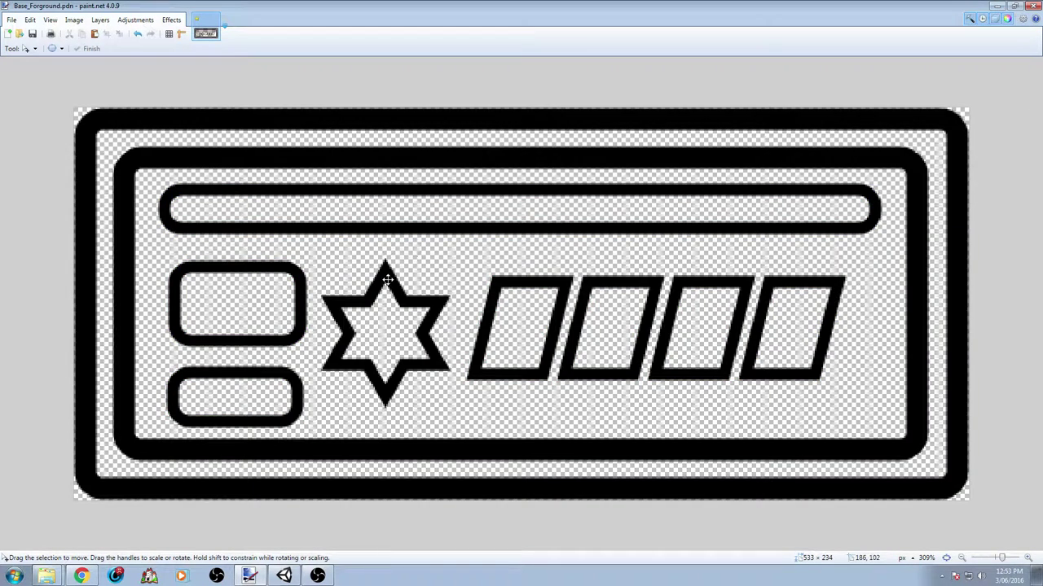
ctrl+scroll(643, 342, down, 2)
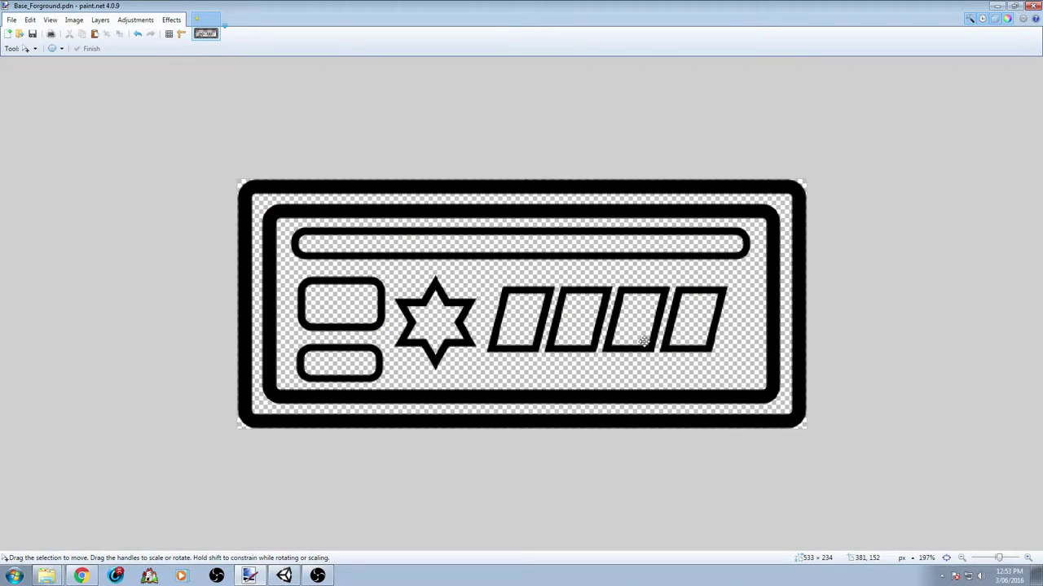
ctrl+scroll(643, 342, up, 2)
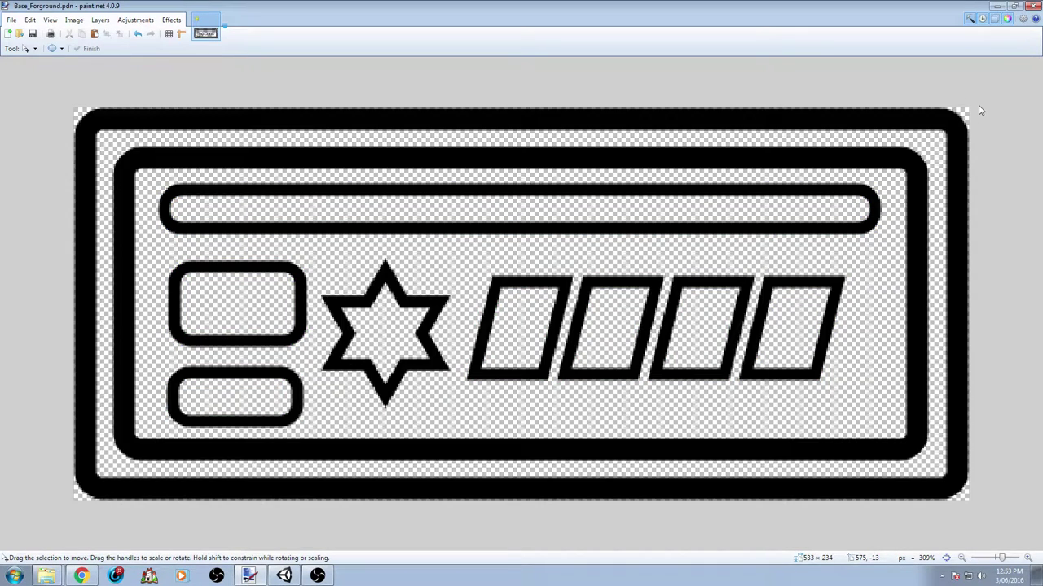
key(F4)
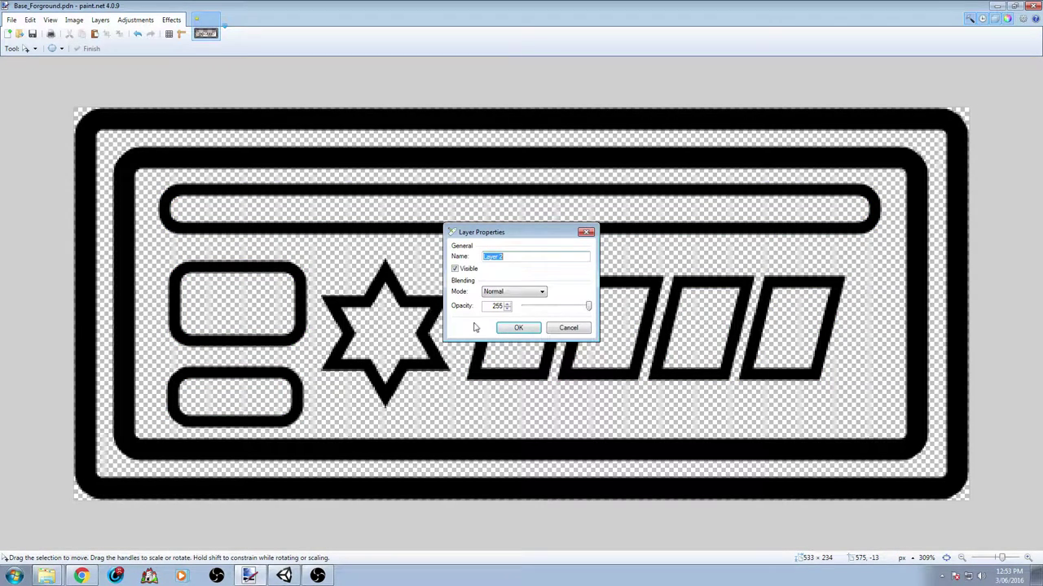
click(518, 328)
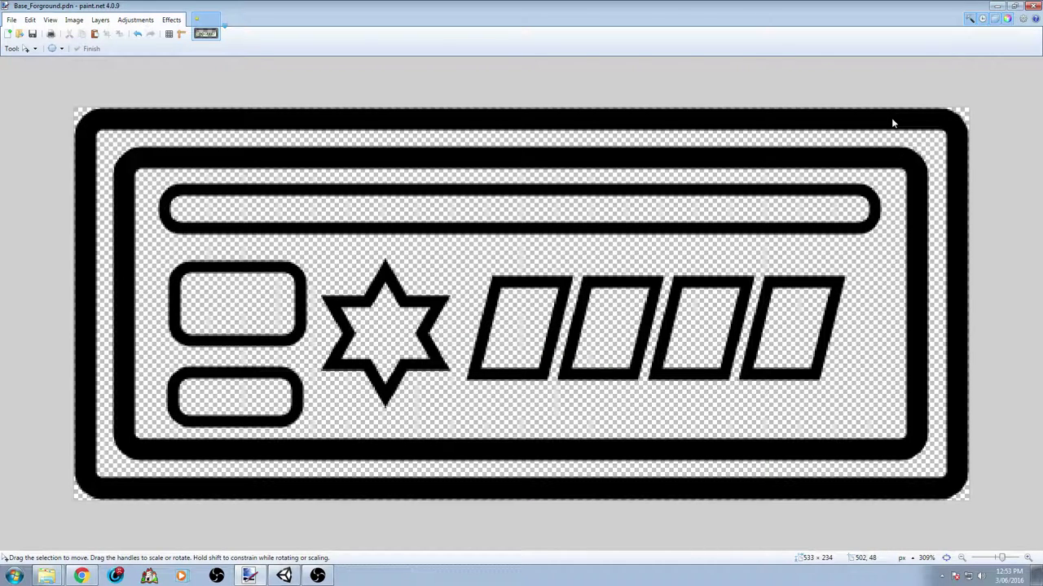
Magic Wand select the interiors of the parallelograms, both rounded boxes, star and long bar, plus the gap between the two frames.
key(s)
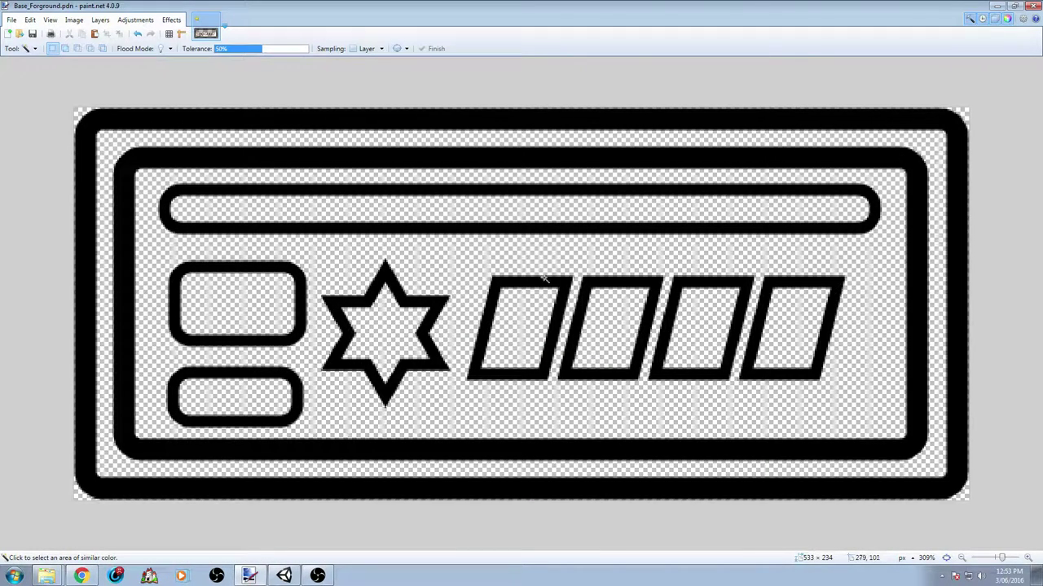
click(530, 311)
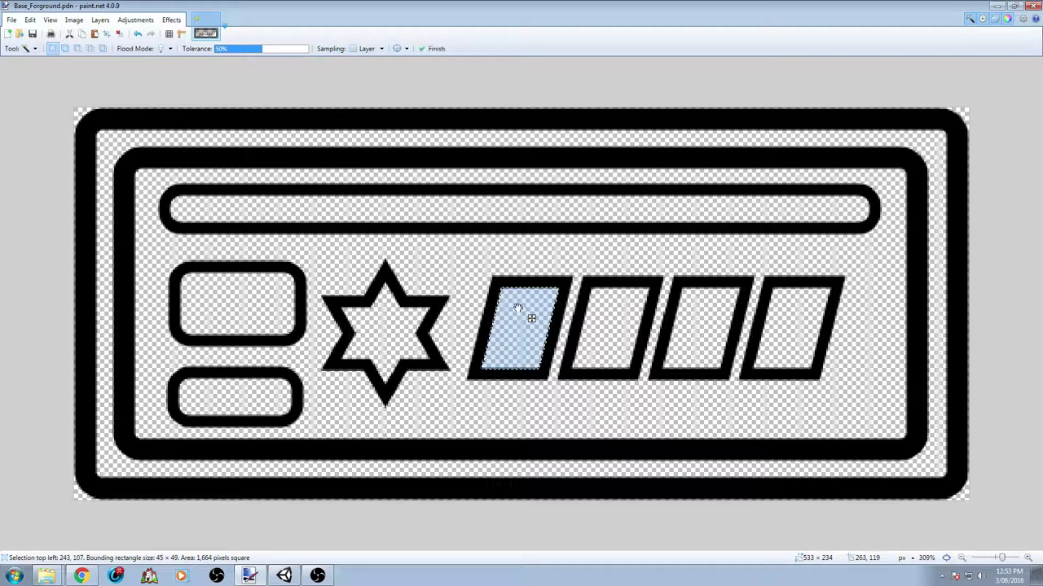
ctrl+click(623, 316)
ctrl+click(707, 330)
ctrl+click(792, 325)
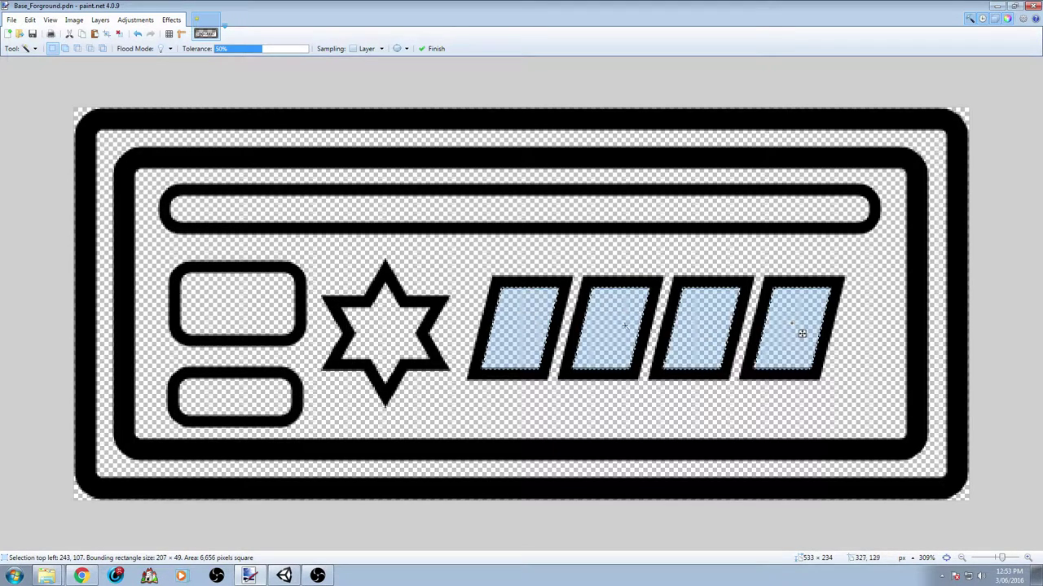
ctrl+click(269, 308)
ctrl+click(265, 401)
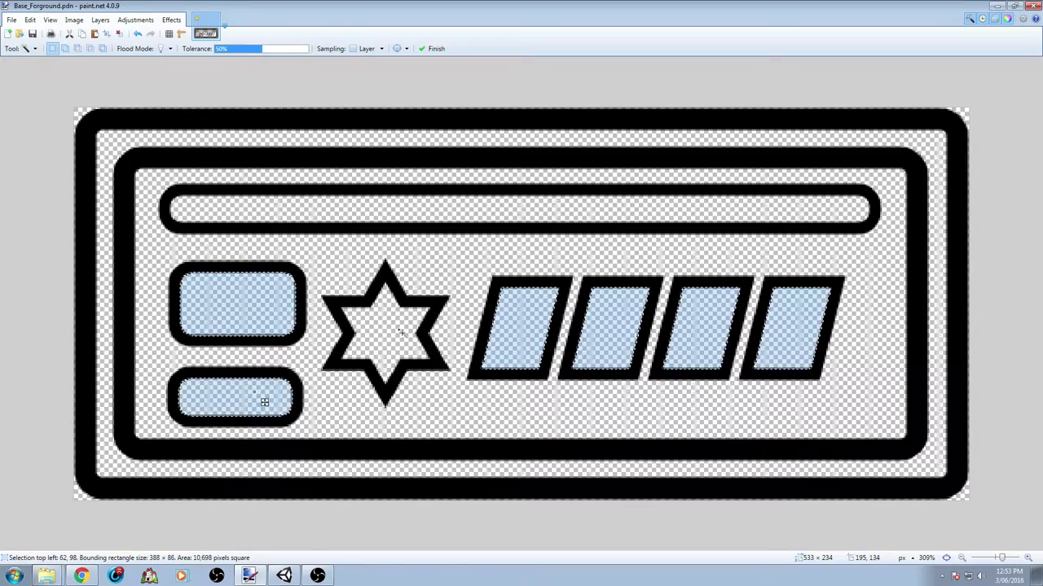
ctrl+click(359, 216)
ctrl+click(344, 143)
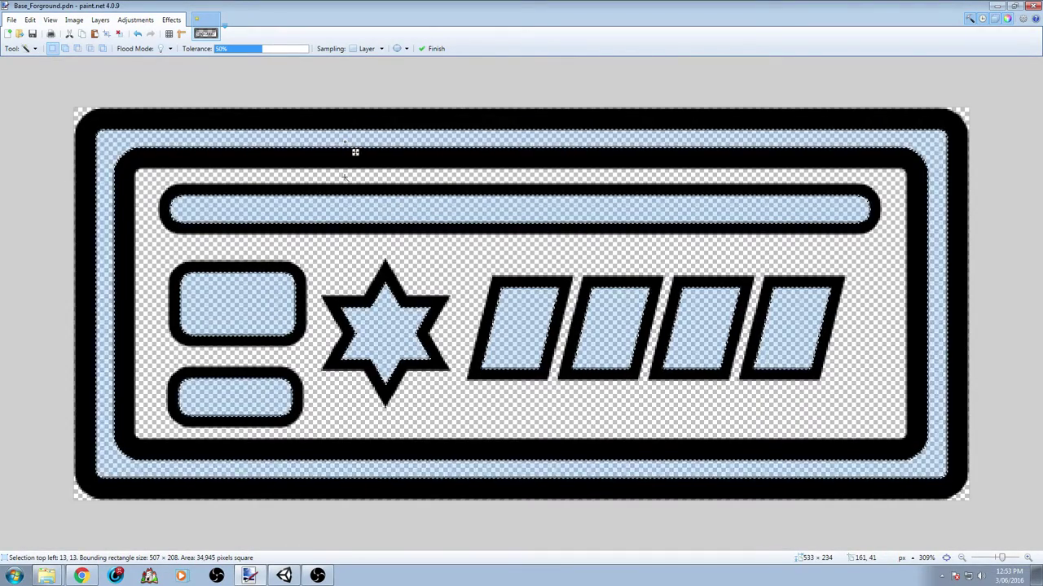
ctrl+scroll(451, 205, down, 3)
ctrl+scroll(451, 205, up, 3)
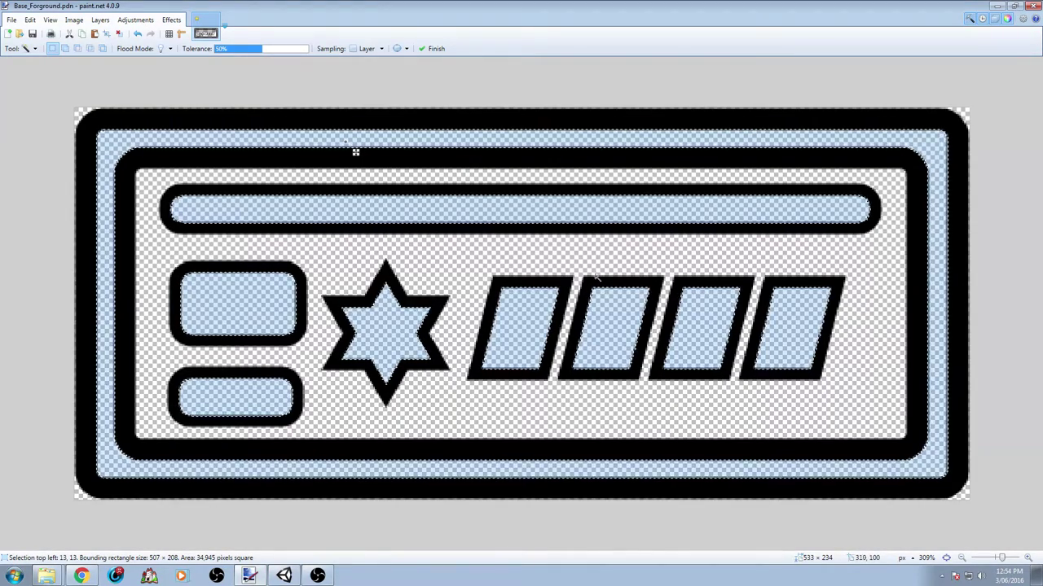
ctrl+scroll(595, 276, down, 2)
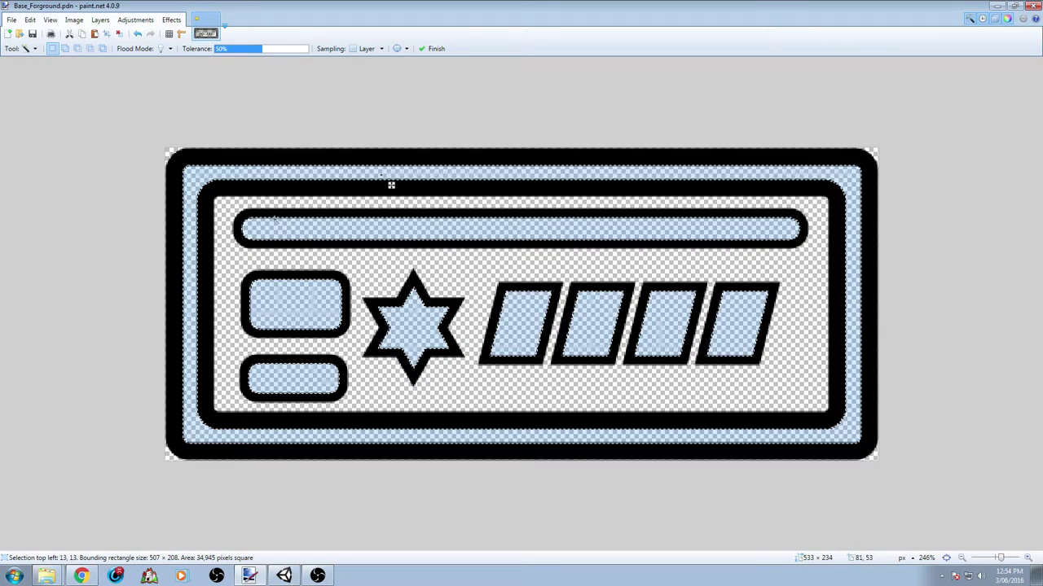
Select only the interiors of the four parallelograms with the Magic Wand at 50% tolerance.
click(530, 301)
ctrl+click(602, 320)
ctrl+click(667, 320)
ctrl+click(746, 316)
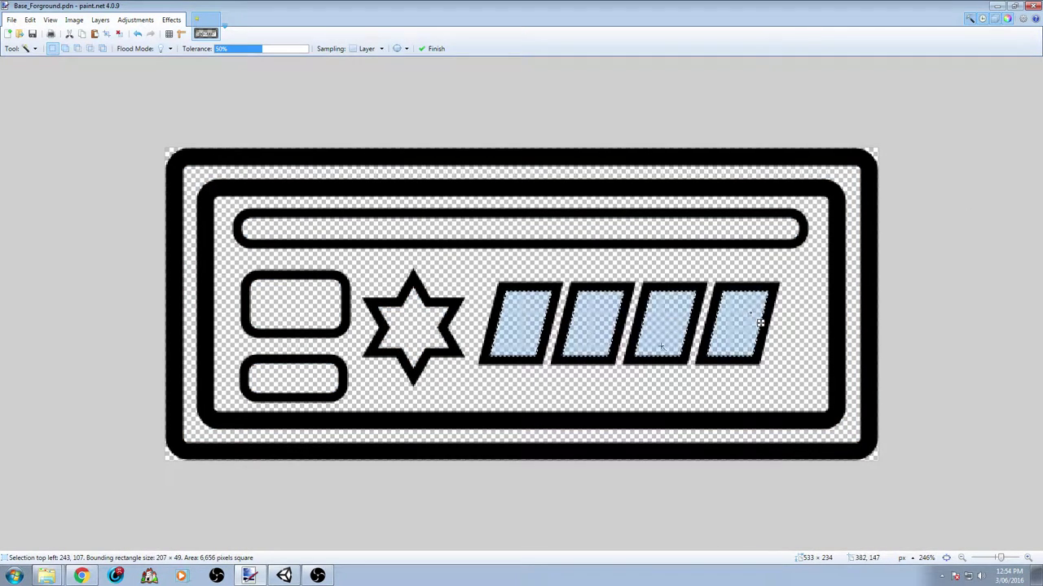
key(Return)
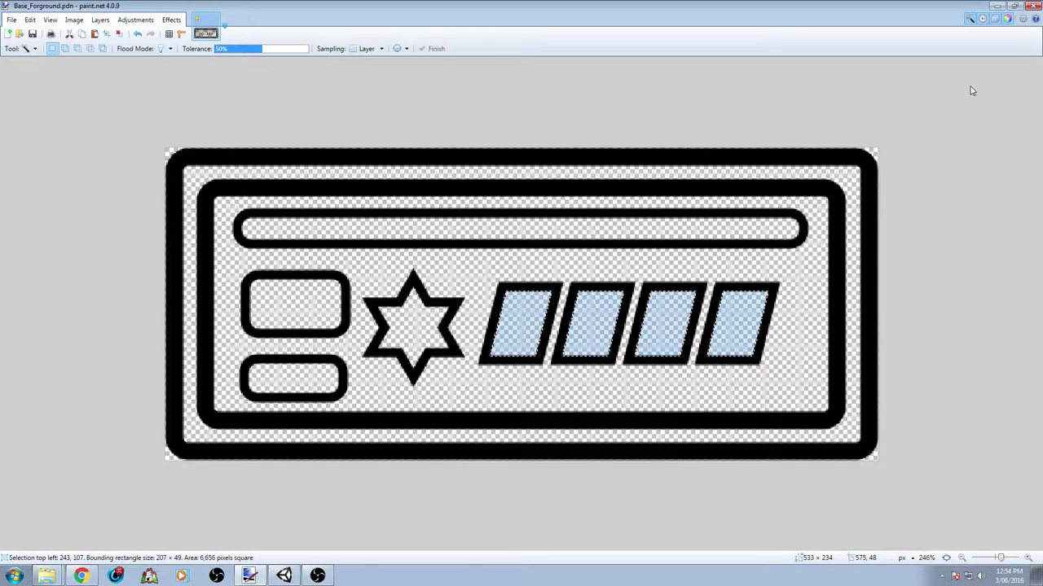
Name the layer for the parallelogram fills Energy.
key(F4)
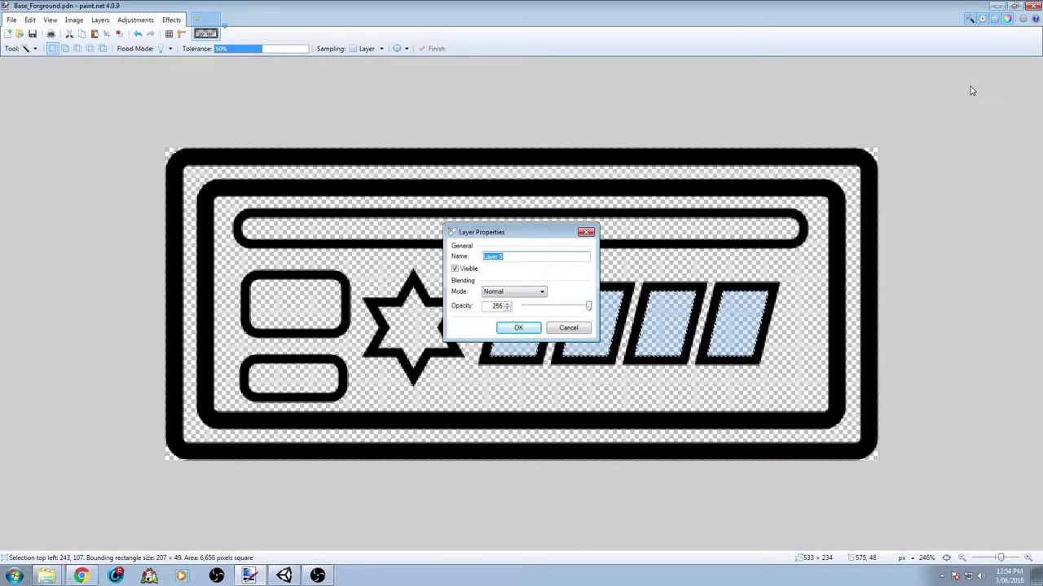
text(ergy)
key(Return)
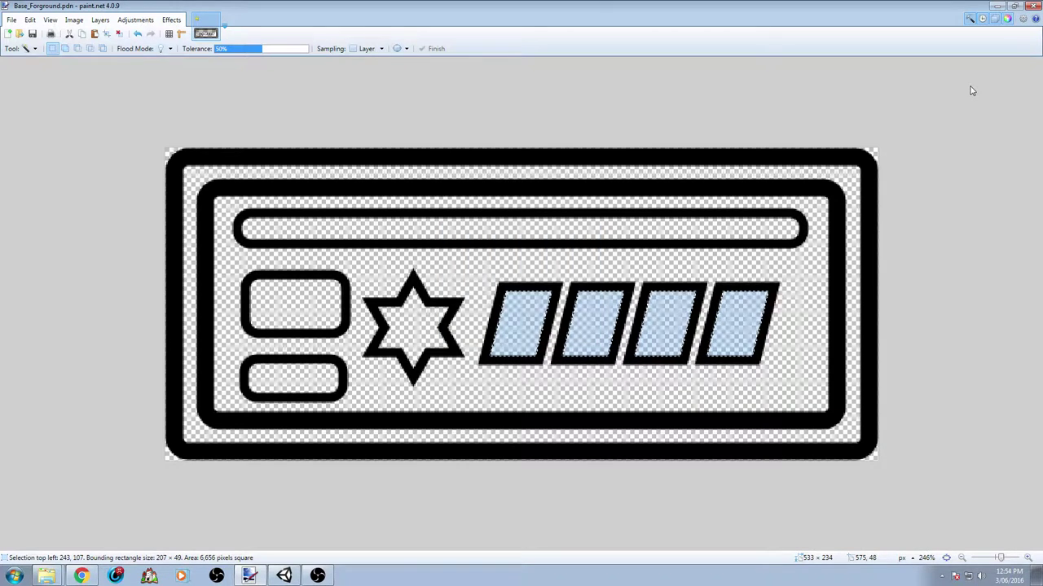
Switch the display from the plain black outlines to the coloured, shaded HUD elements.
ctrl+scroll(580, 305, up, 1)
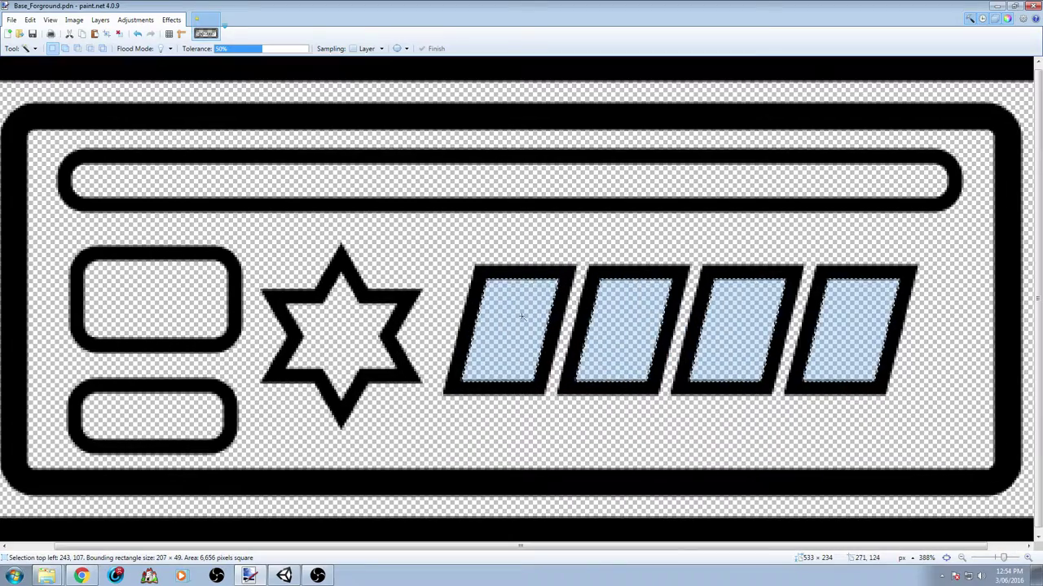
ctrl+scroll(454, 312, down, 1)
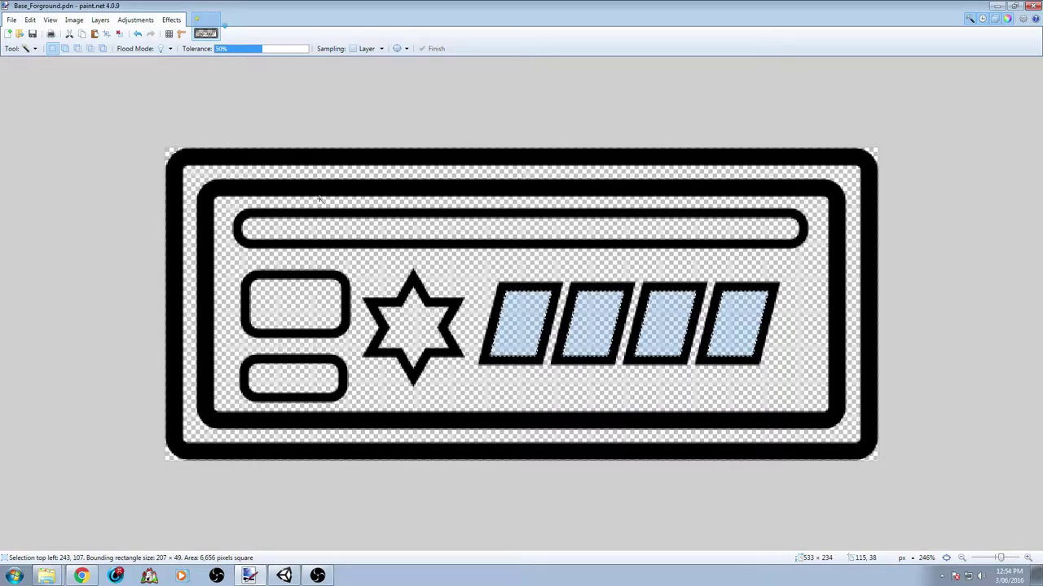
ctrl+scroll(318, 198, up, 4)
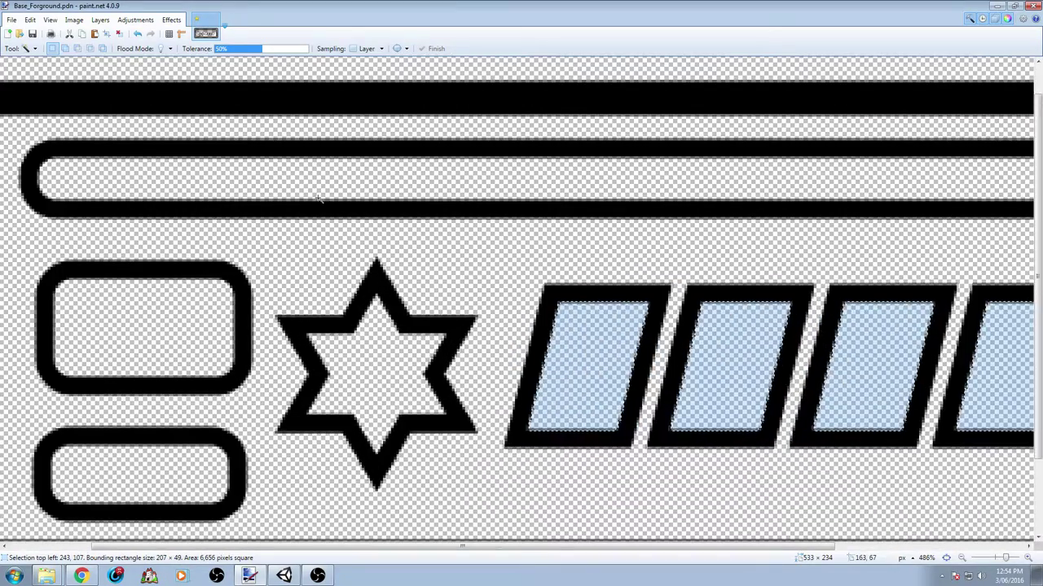
scroll(322, 198, down, 2)
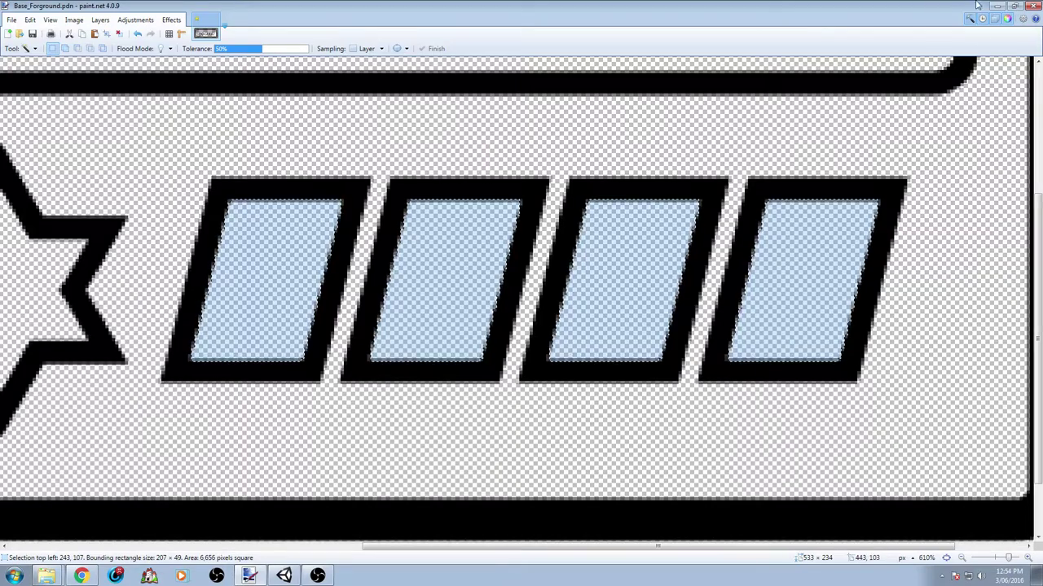
key(ctrl+z)
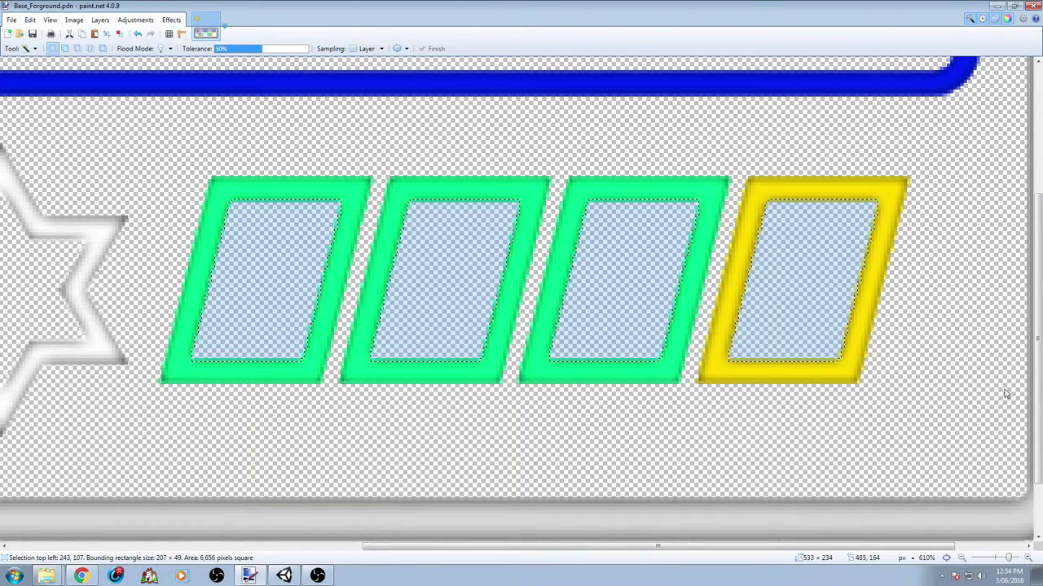
Fill the interiors of the first three parallelograms solid bright green and the fourth one yellow.
key(f)
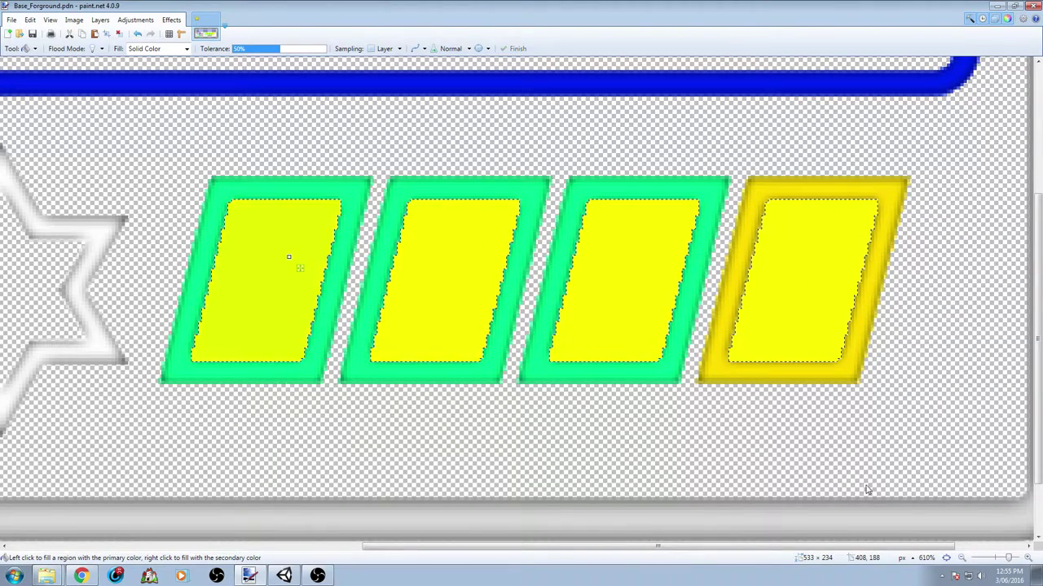
click(505, 320)
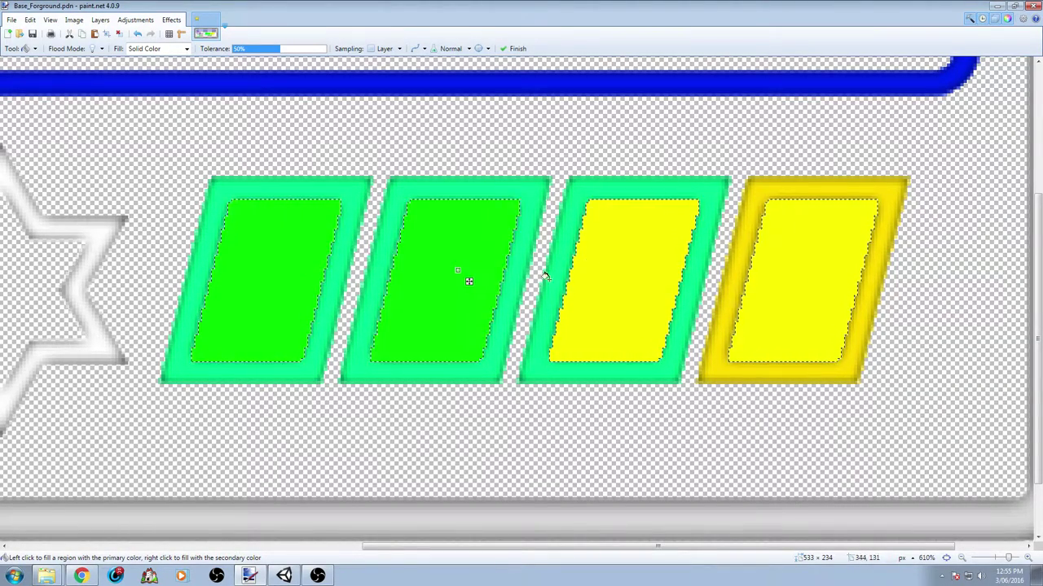
ctrl+scroll(612, 246, down, 4)
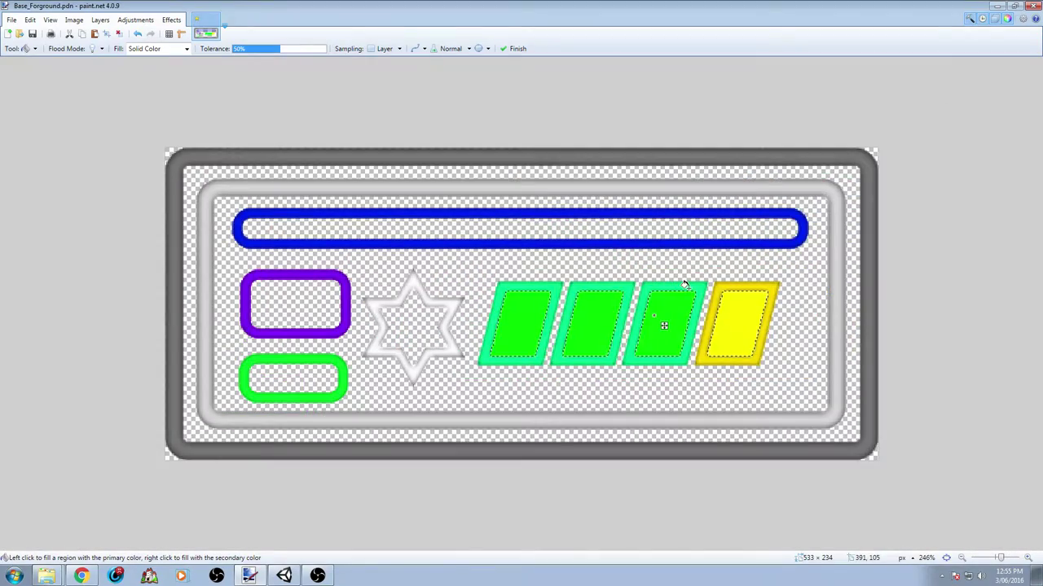
ctrl+scroll(663, 325, up, 4)
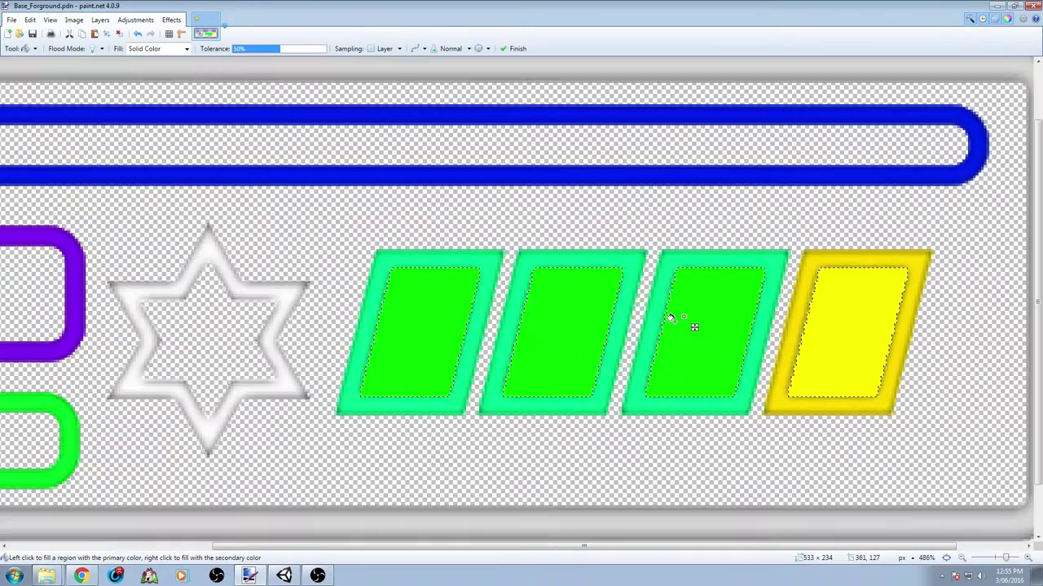
shift+scroll(668, 319, right, 2)
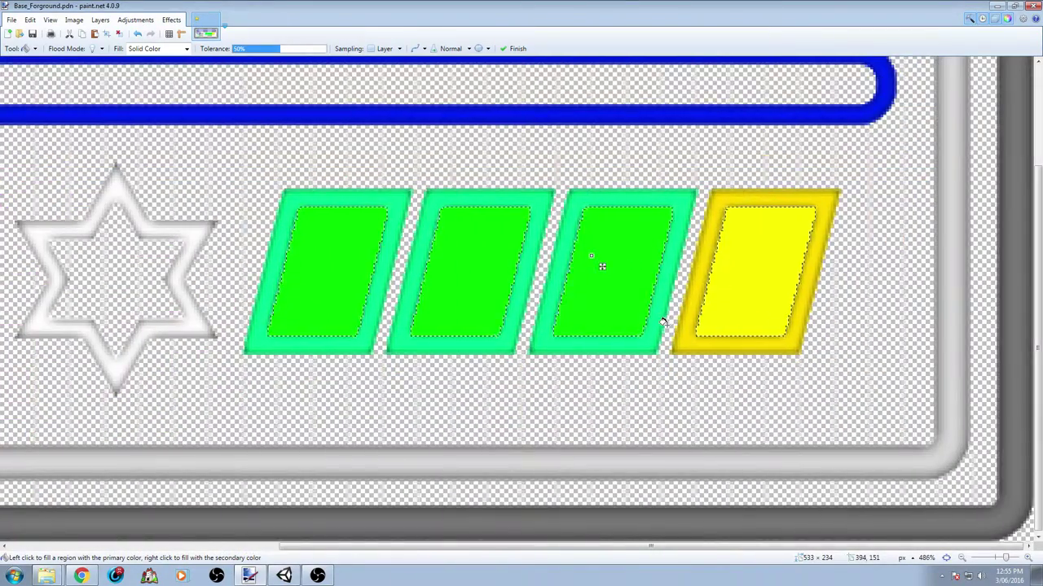
ctrl+scroll(665, 321, up, 3)
ctrl+scroll(664, 322, down, 2)
scroll(658, 328, up, 2)
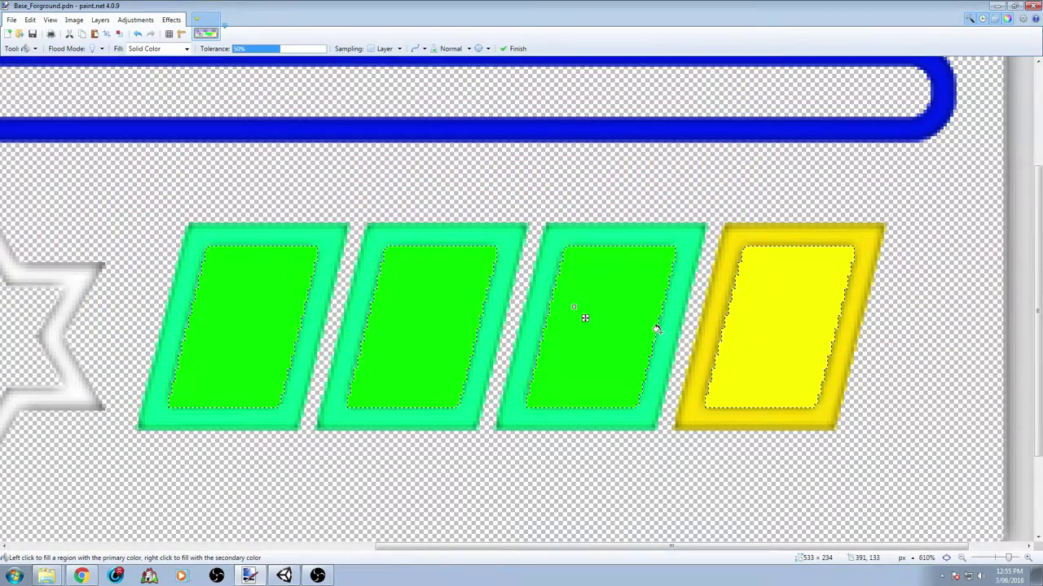
scroll(662, 338, down, 2)
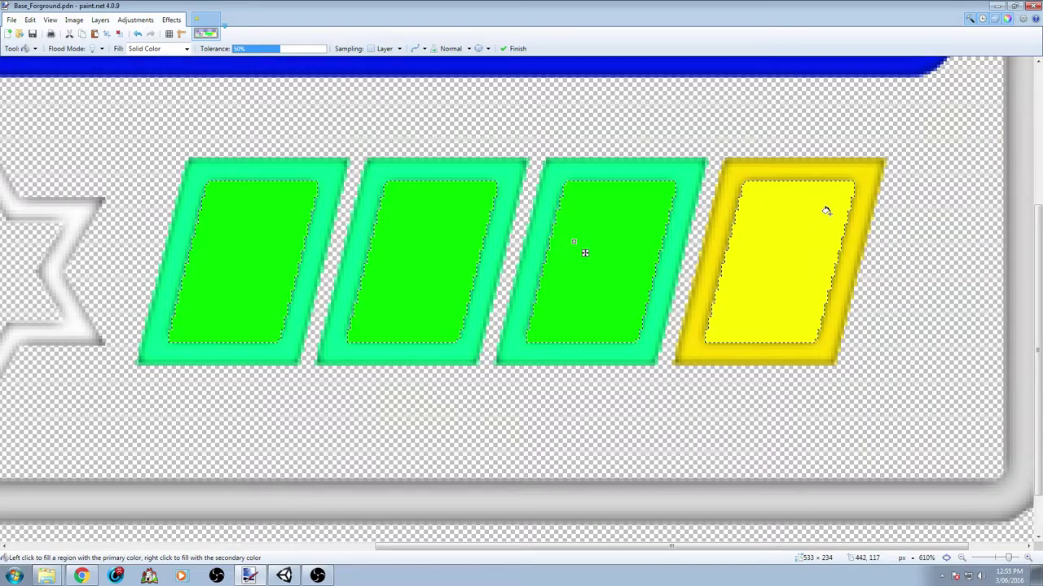
Refill the fourth parallelogram's interior with yellow and the first one's with bright green.
key(Return)
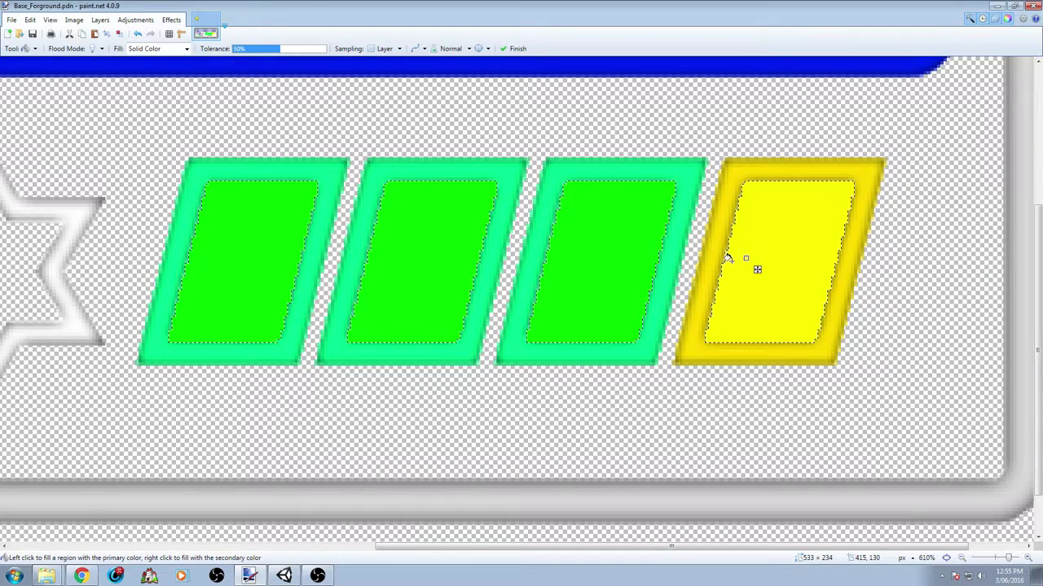
click(249, 245)
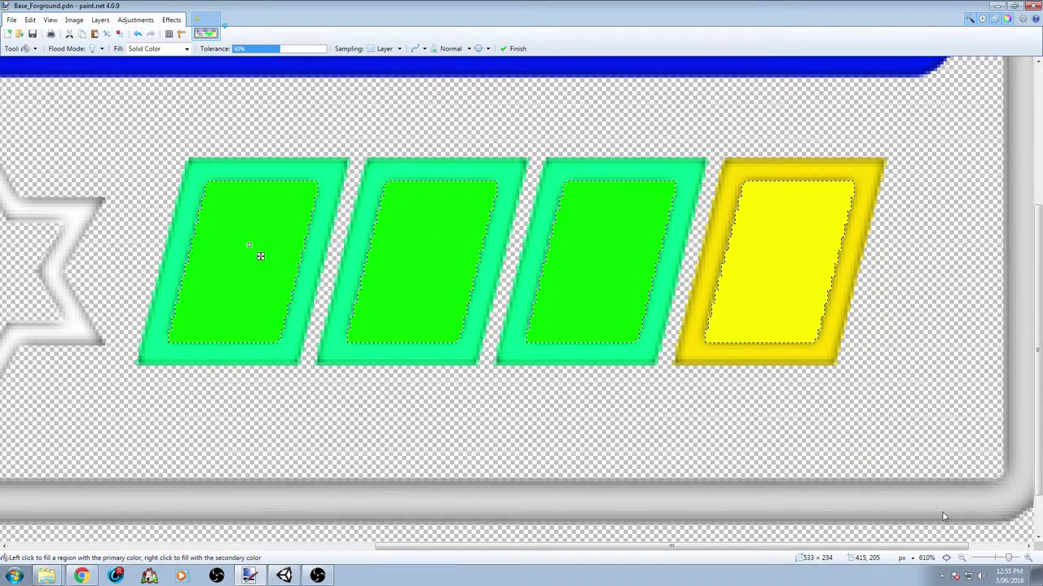
key(Return)
click(769, 308)
click(235, 264)
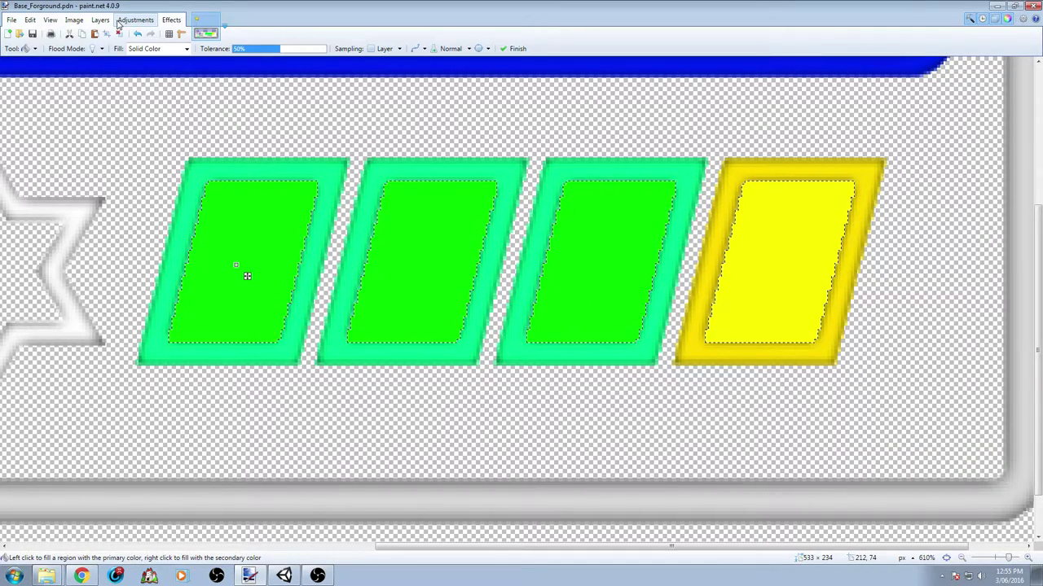
Apply a Gaussian Blur with radius 20 to the green and yellow fills on the Energy layer.
key(F4)
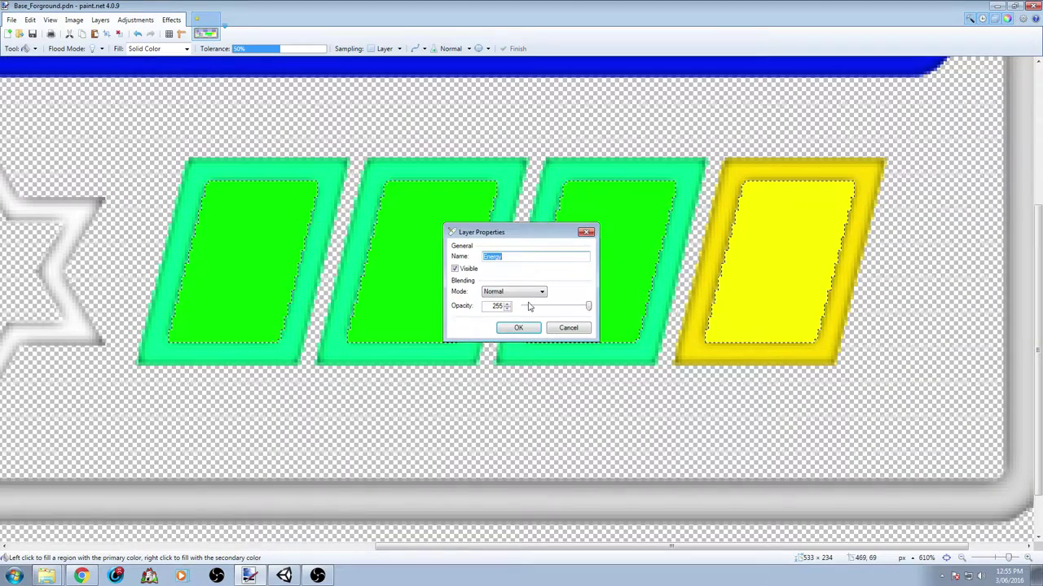
click(171, 20)
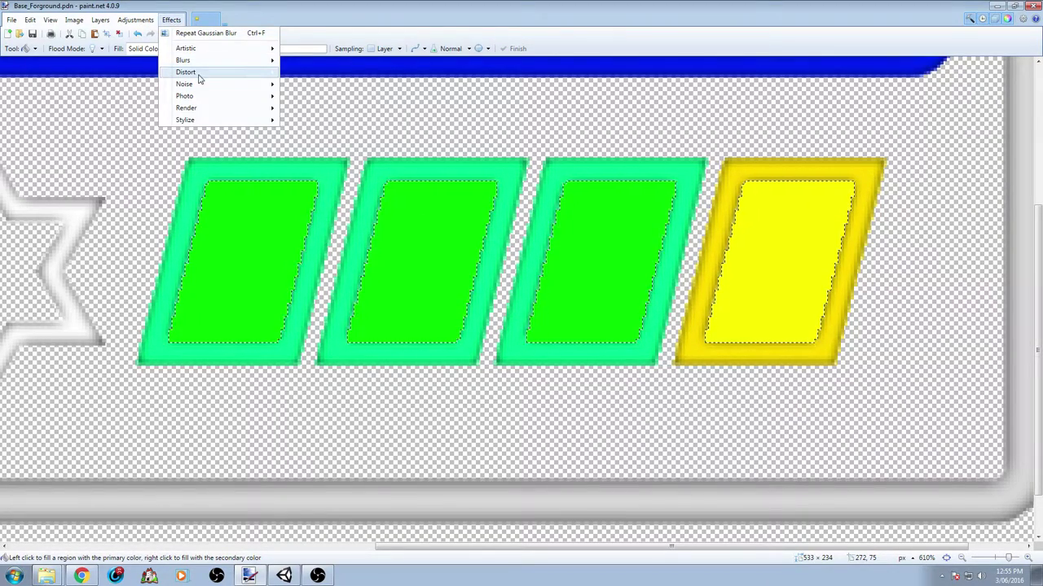
click(307, 74)
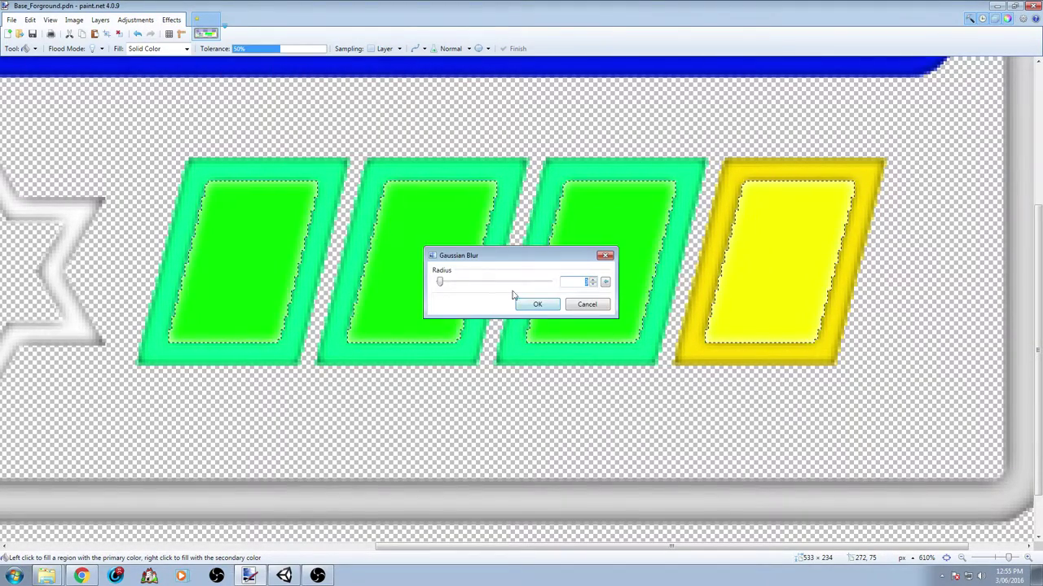
click(593, 280)
click(593, 281)
click(593, 280)
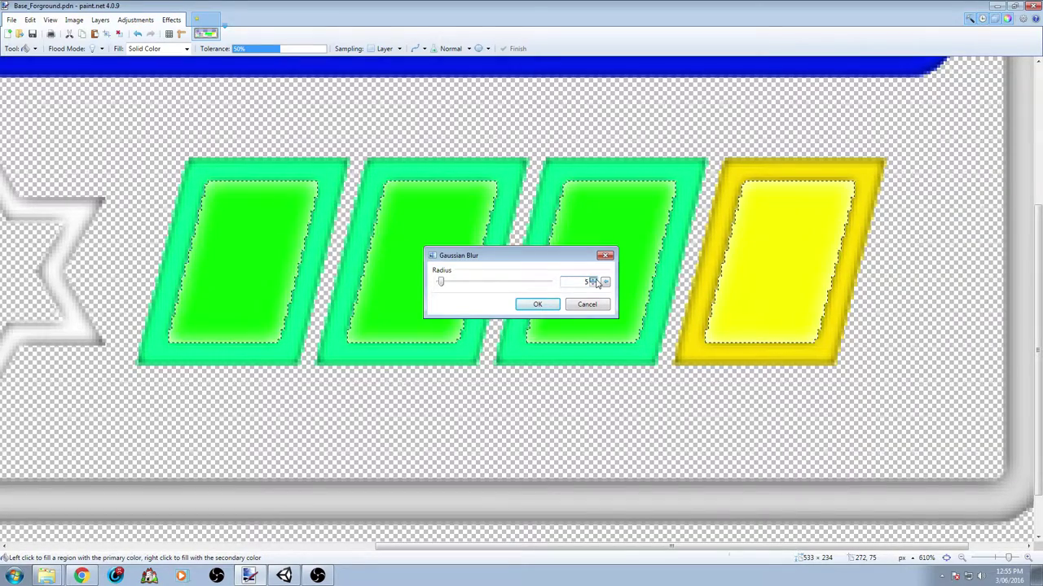
click(593, 280)
click(593, 280)
click(593, 280)
click(593, 280)
click(593, 280)
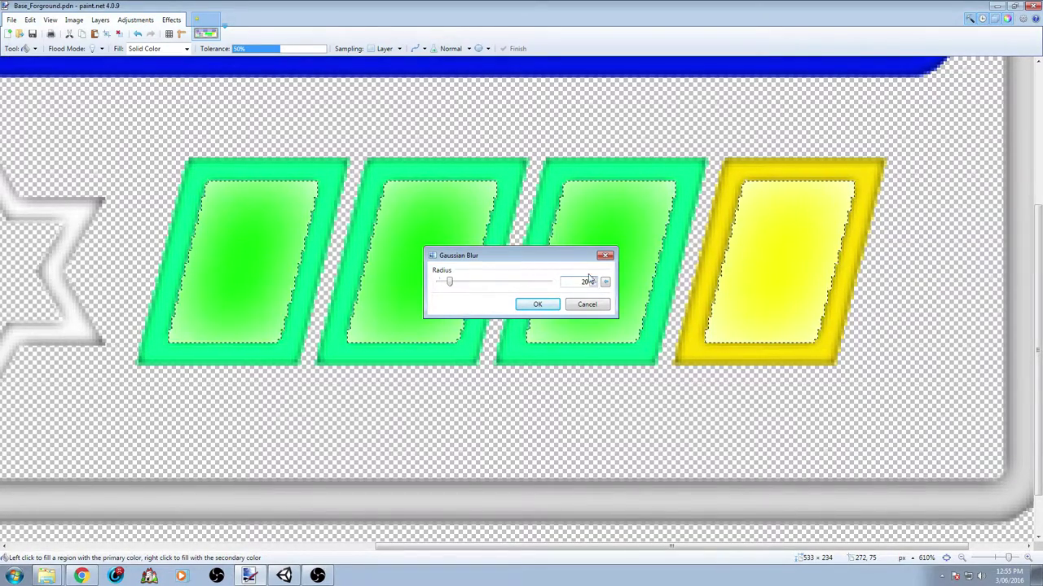
click(537, 304)
ctrl+scroll(551, 296, down, 6)
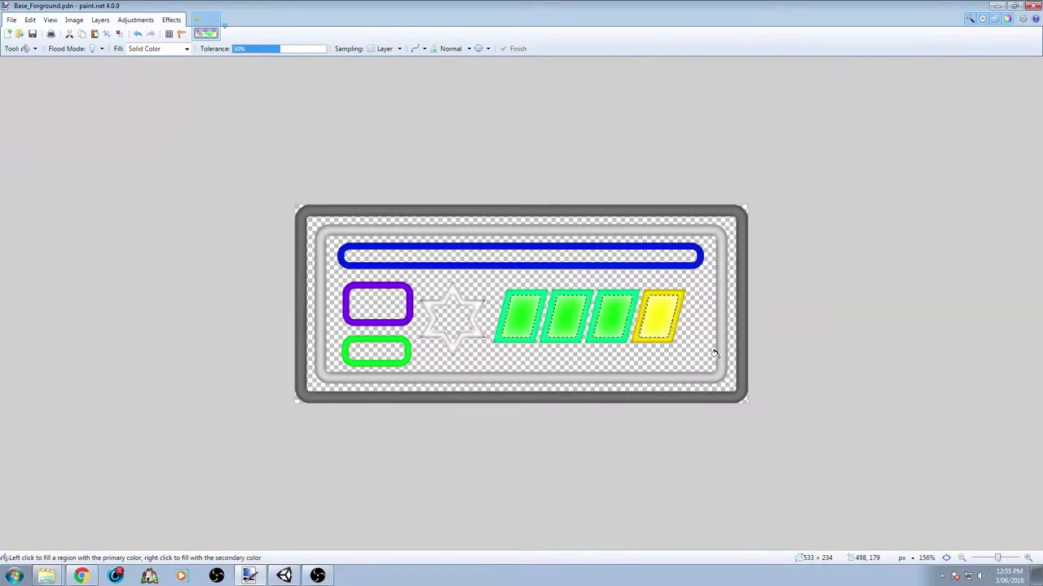
Try filling black behind the blurred green and yellow interiors of the four parallelograms.
ctrl+scroll(714, 354, up, 1)
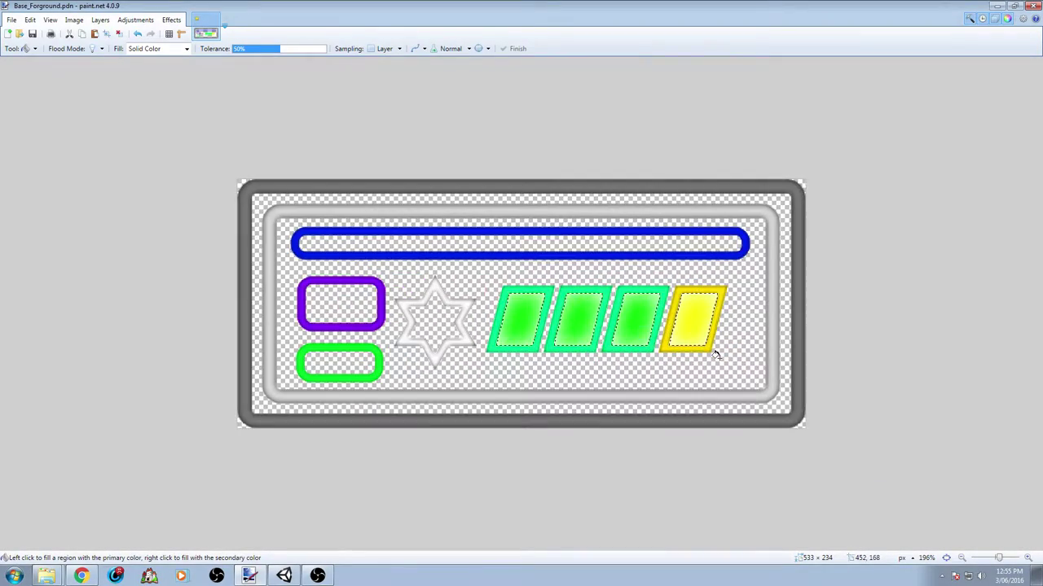
ctrl+scroll(714, 353, up, 5)
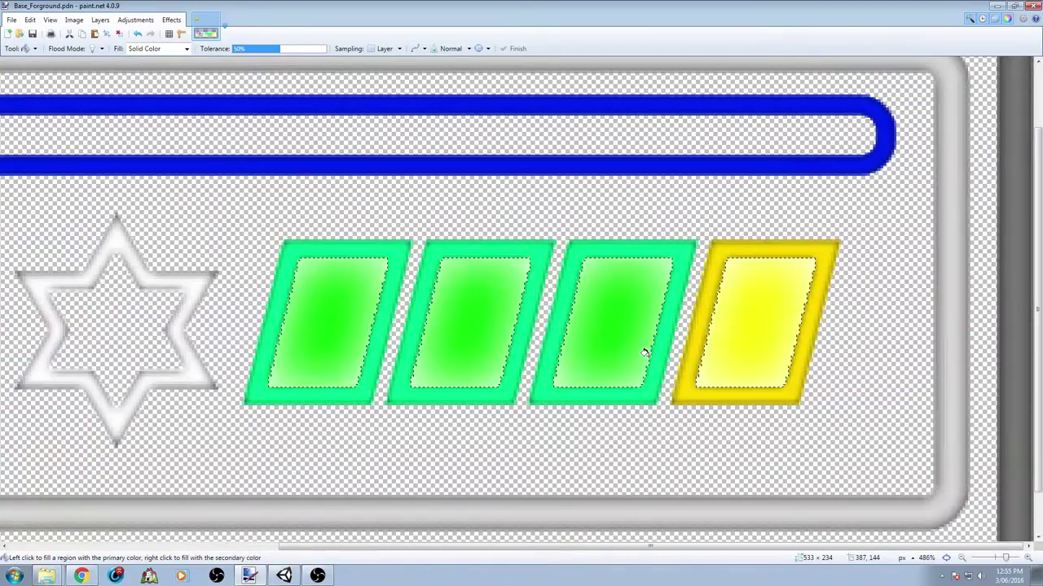
ctrl+scroll(645, 352, down, 2)
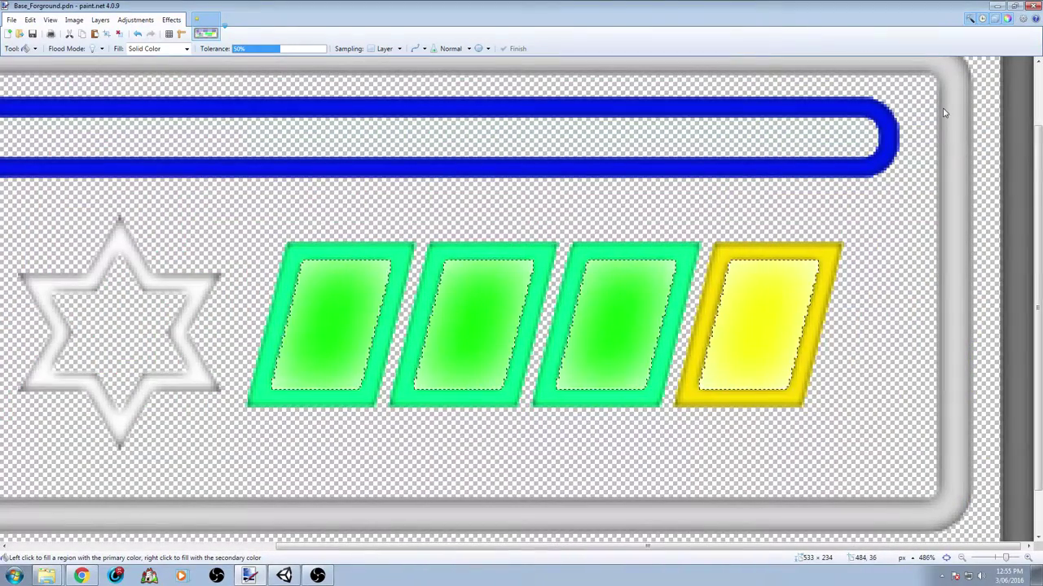
key(F4)
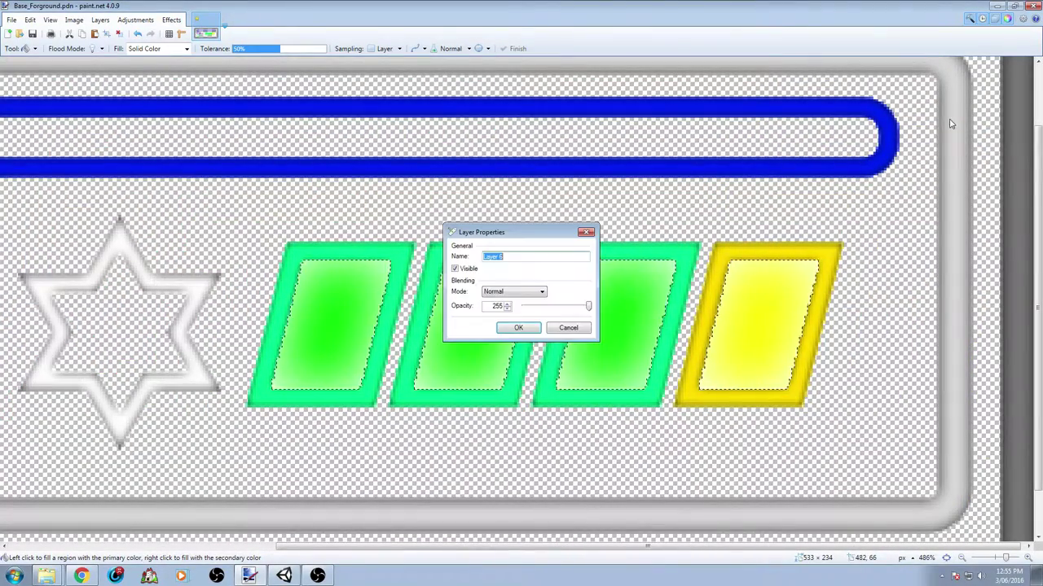
click(526, 333)
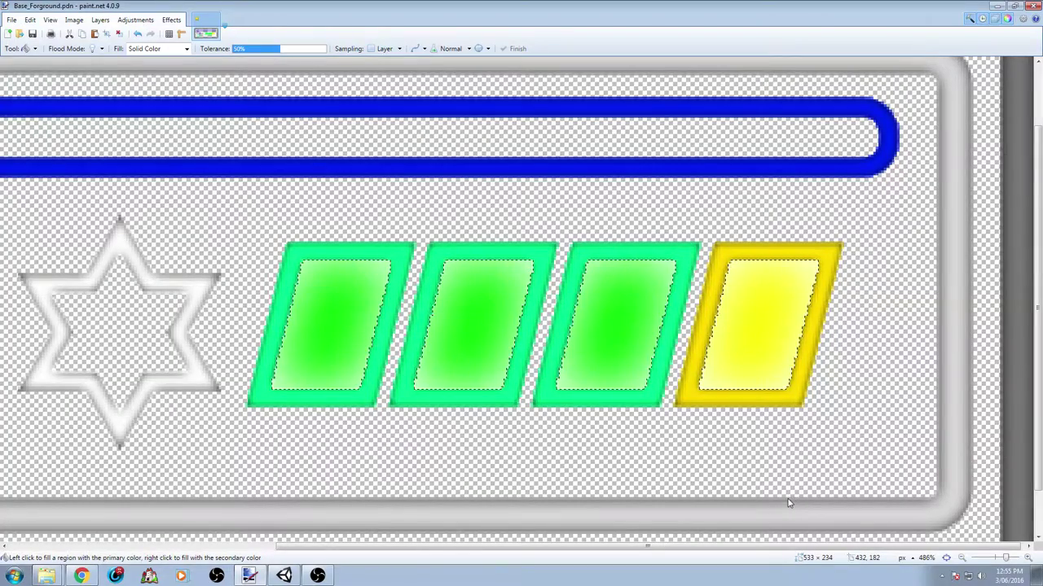
click(761, 343)
click(634, 342)
click(499, 340)
click(345, 319)
key(ctrl+b)
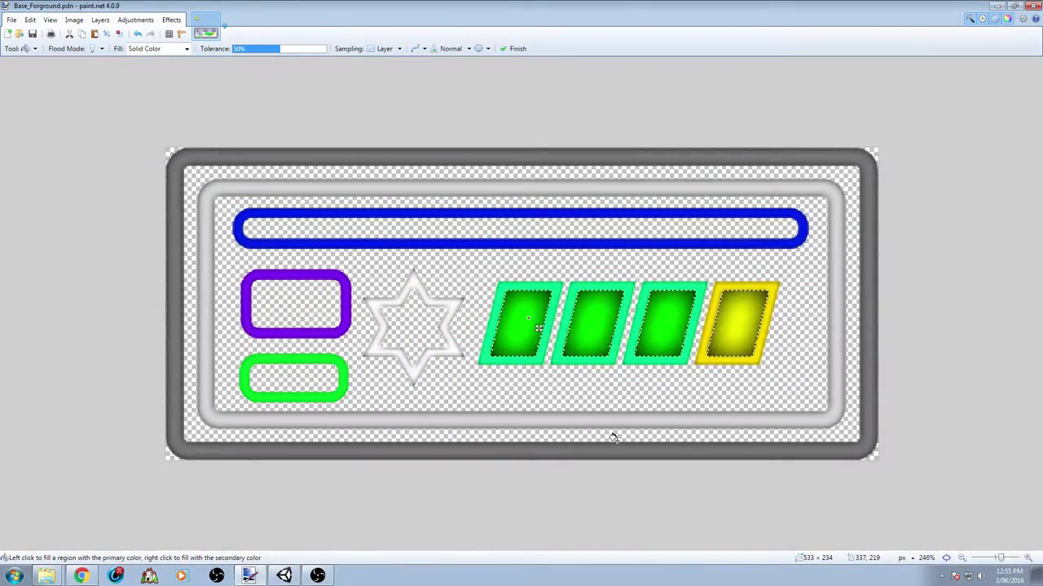
ctrl+scroll(612, 437, down, 2)
ctrl+scroll(613, 437, up, 4)
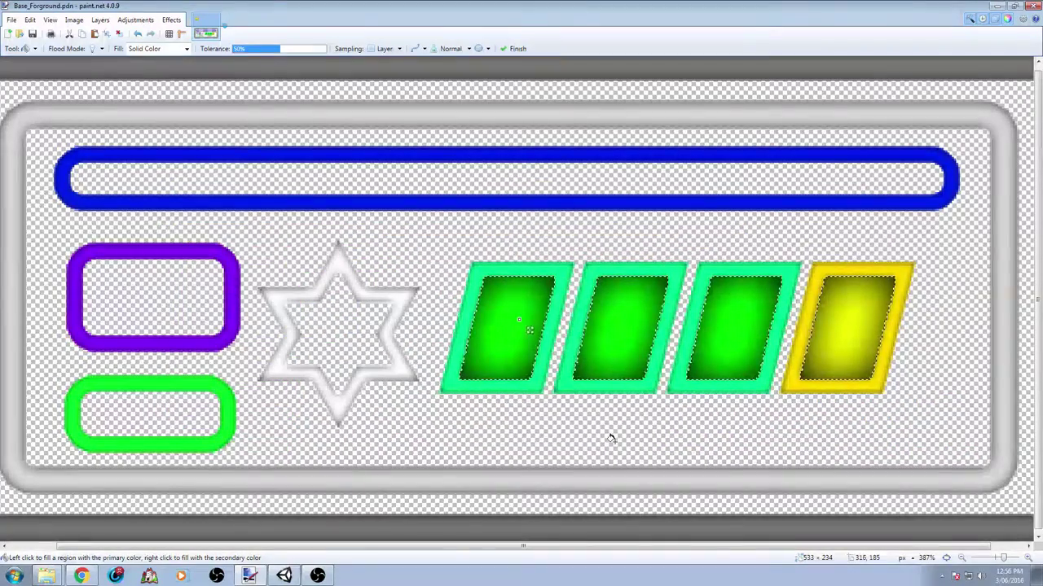
Undo the black fills behind the parallelograms and the Gaussian Blur on their green and yellow interiors.
key(ctrl+z)
key(ctrl+z)
key(ctrl+z)
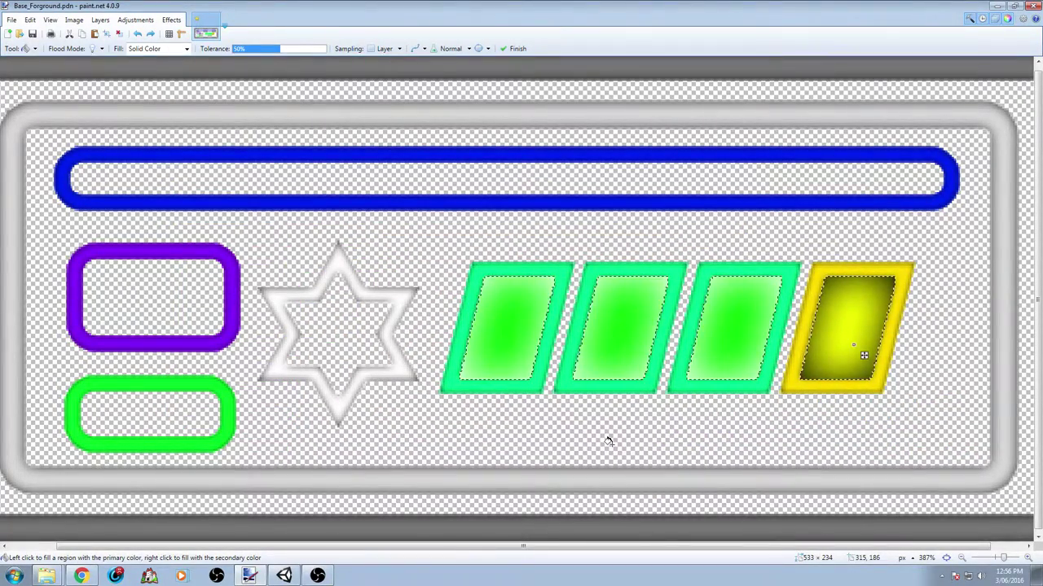
key(ctrl+z)
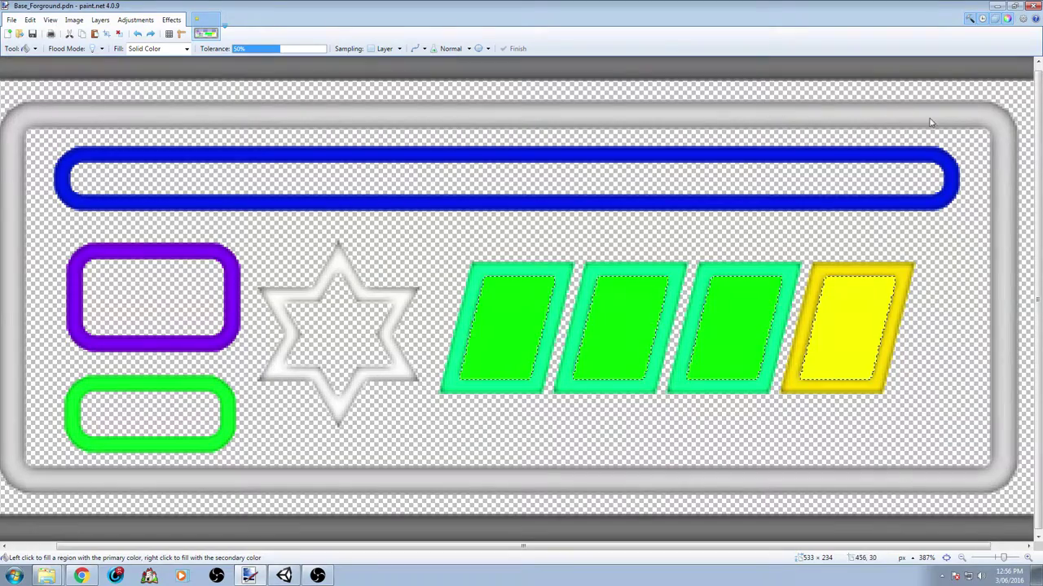
Fill the parallelogram interiors with black on the layer beneath the solid green and yellow fills.
key(F4)
click(522, 327)
click(497, 328)
key(F4)
click(521, 326)
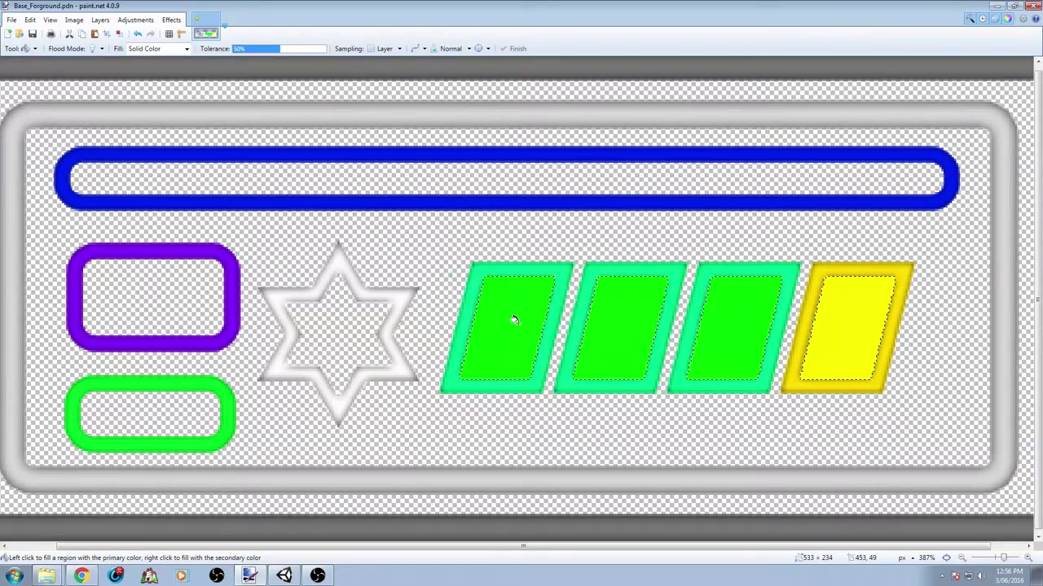
Apply a Gaussian Blur with radius 3 to the green and yellow fills, and clear the selection.
click(172, 21)
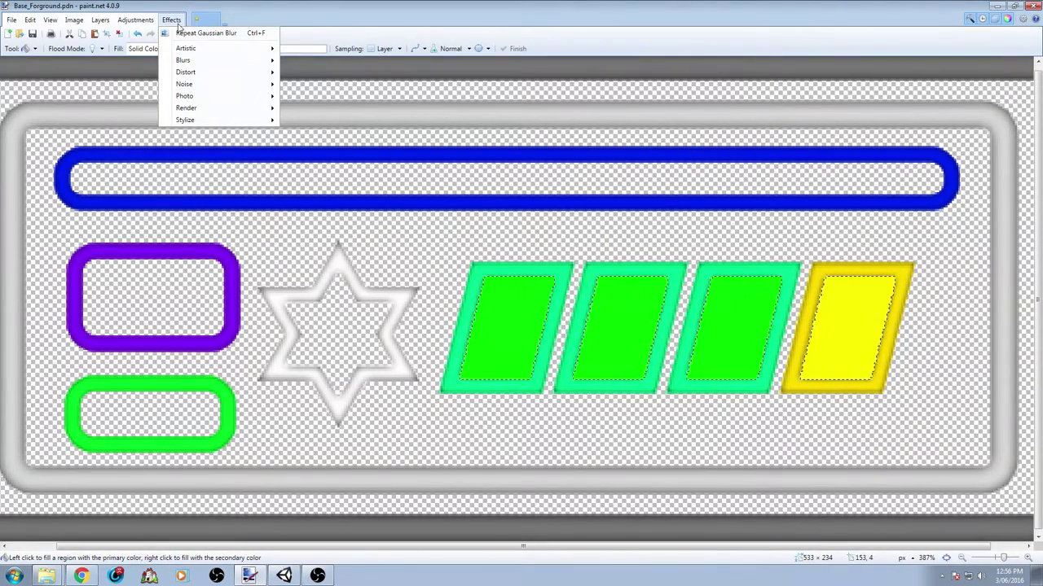
mouse_move(196, 62)
click(317, 73)
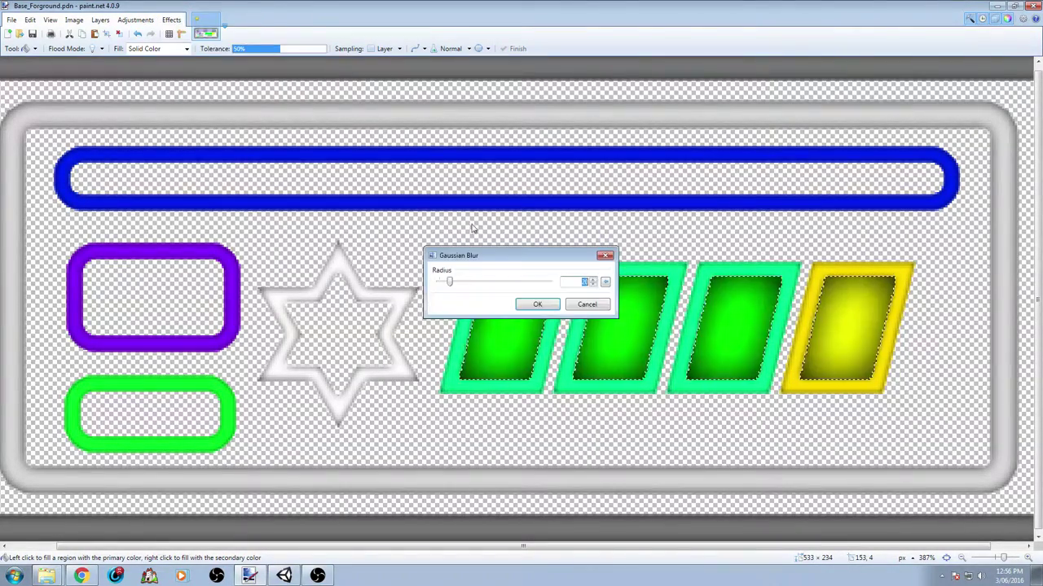
drag(507, 255, 214, 172)
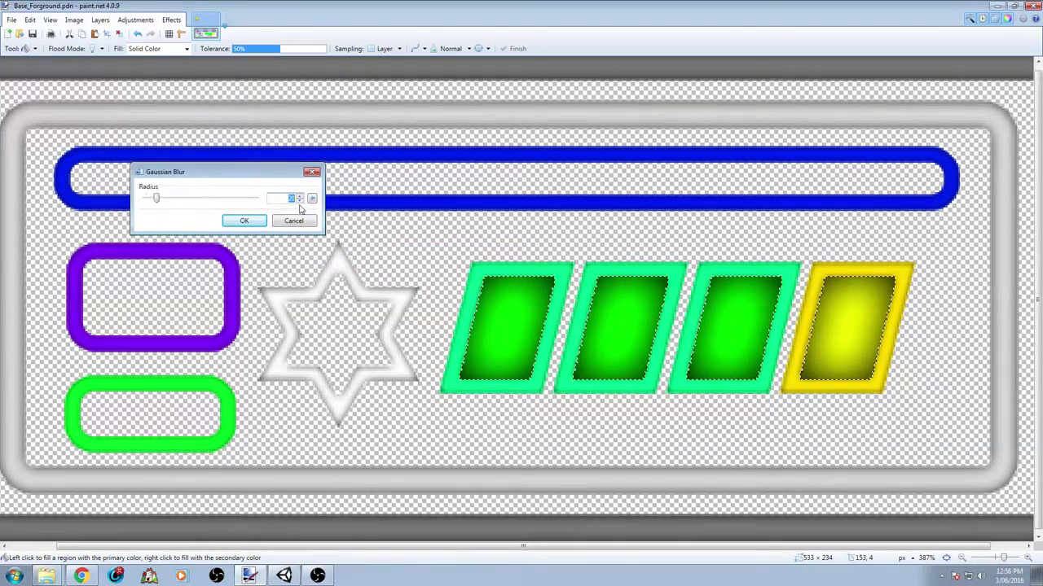
click(300, 201)
click(300, 201)
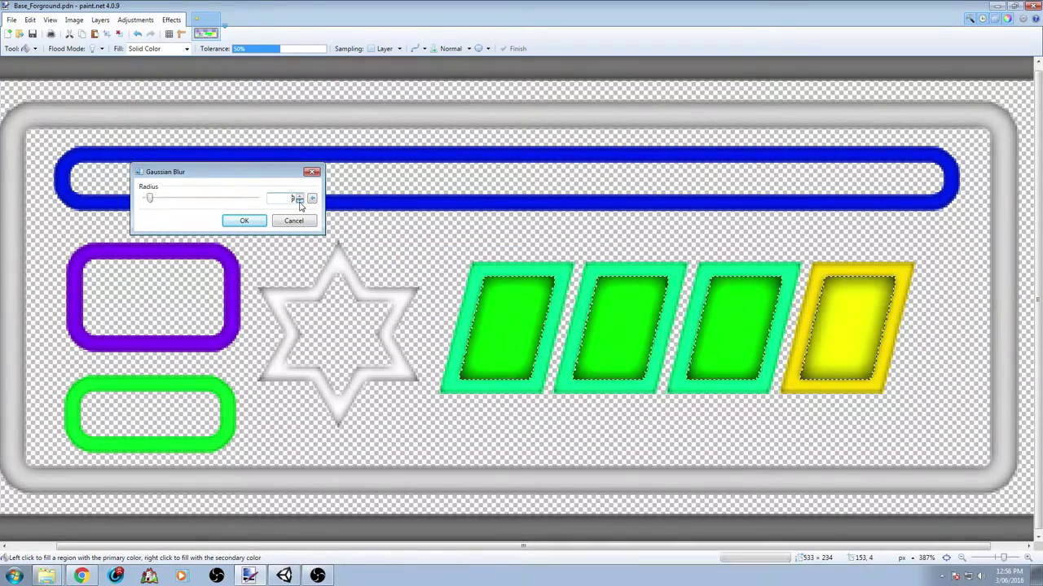
click(300, 202)
click(300, 202)
click(300, 202)
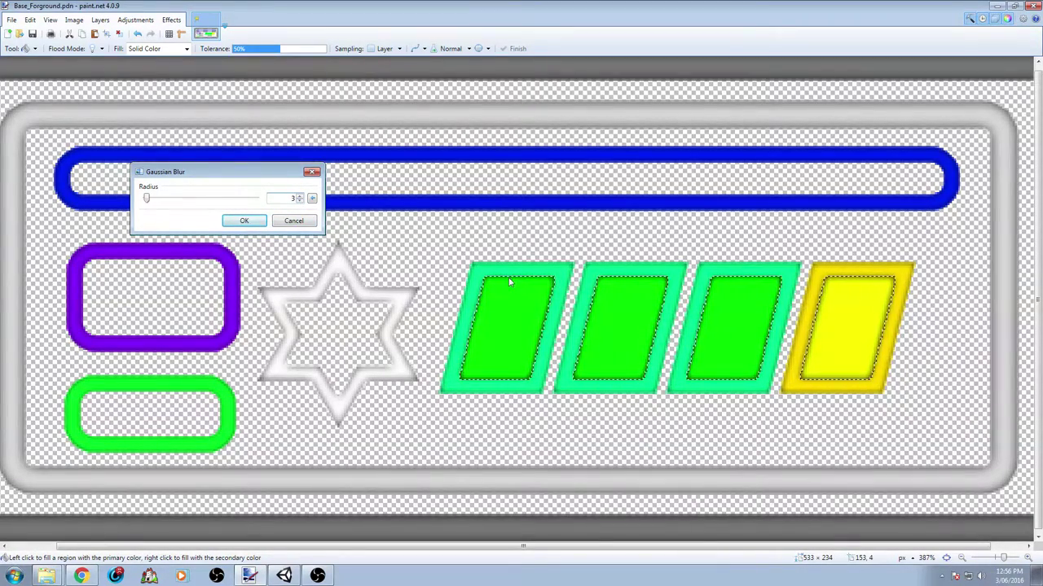
click(244, 221)
ctrl+scroll(840, 491, down, 5)
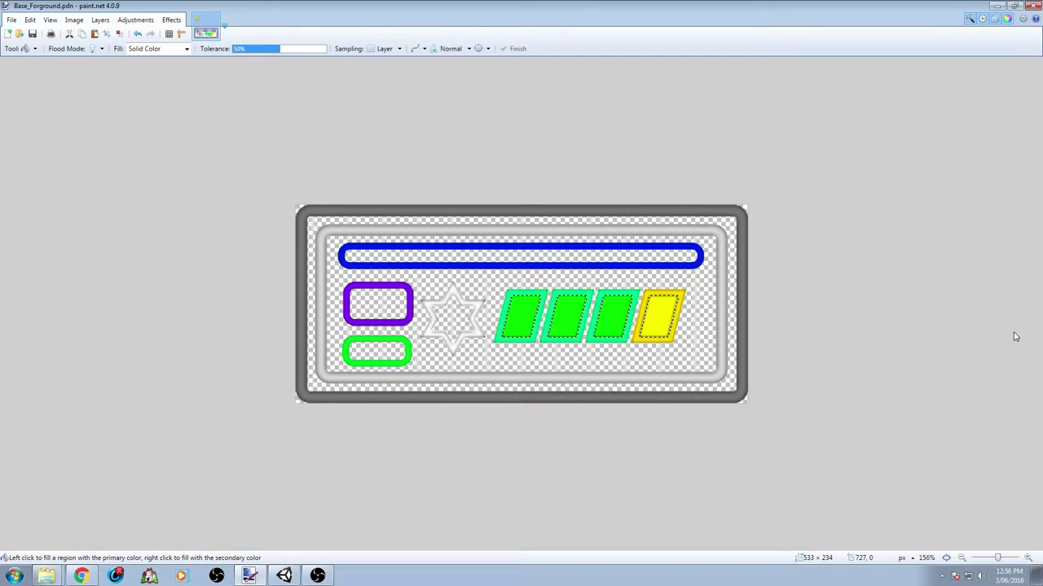
key(s)
click(650, 308)
Examine the shaded edges of the four energy parallelograms at small and large zoom.
ctrl+scroll(556, 488, down, 1)
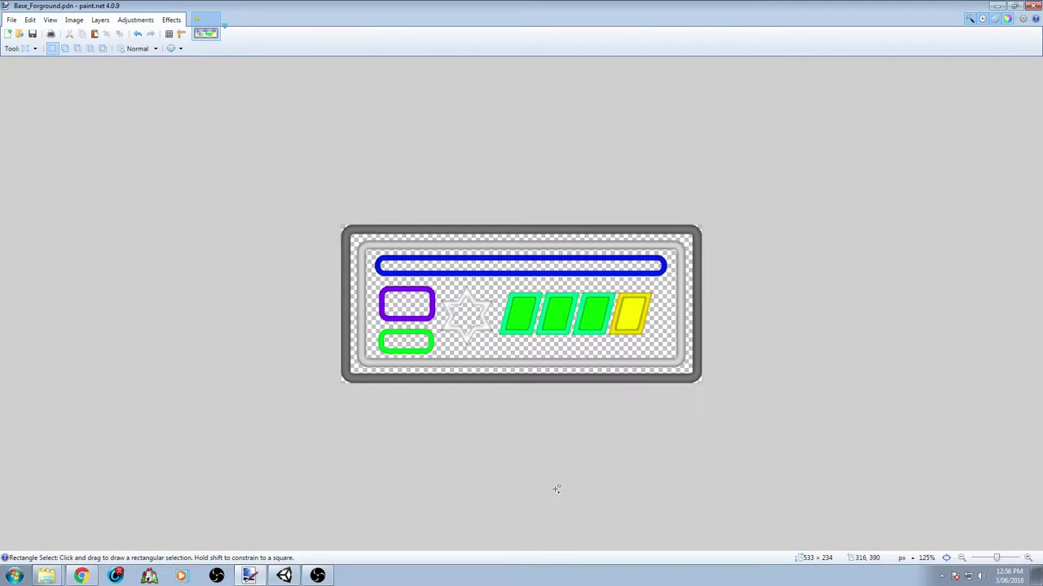
ctrl+scroll(556, 489, down, 2)
ctrl+scroll(547, 484, up, 3)
ctrl+scroll(547, 483, down, 3)
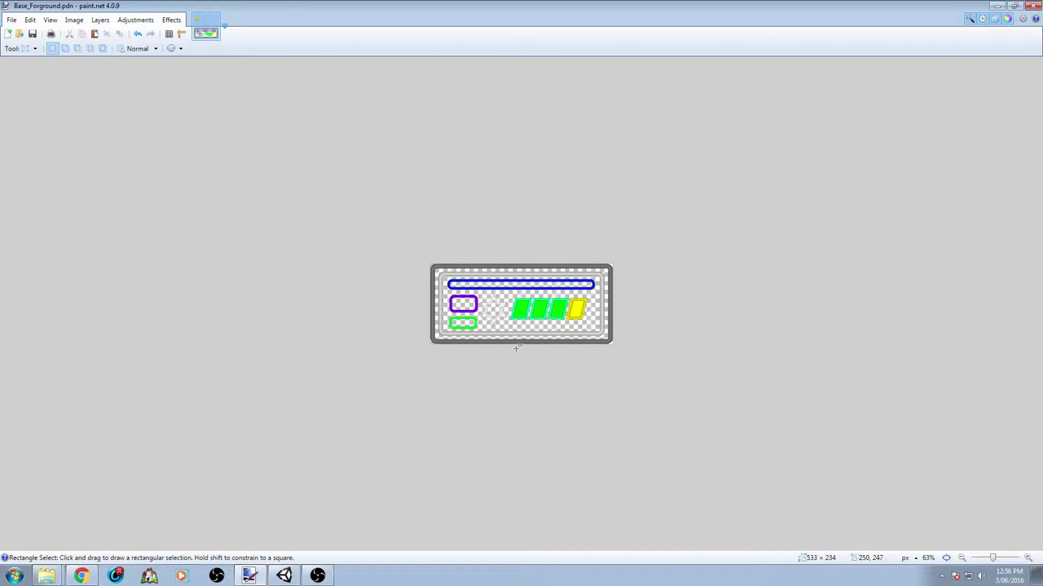
ctrl+scroll(617, 342, up, 6)
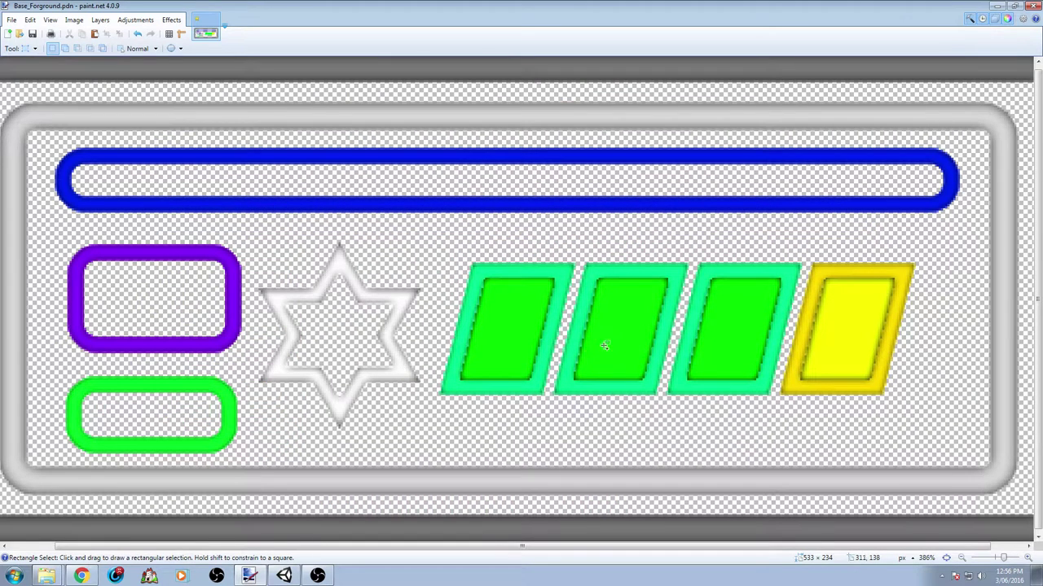
middle_drag(533, 355, 495, 355)
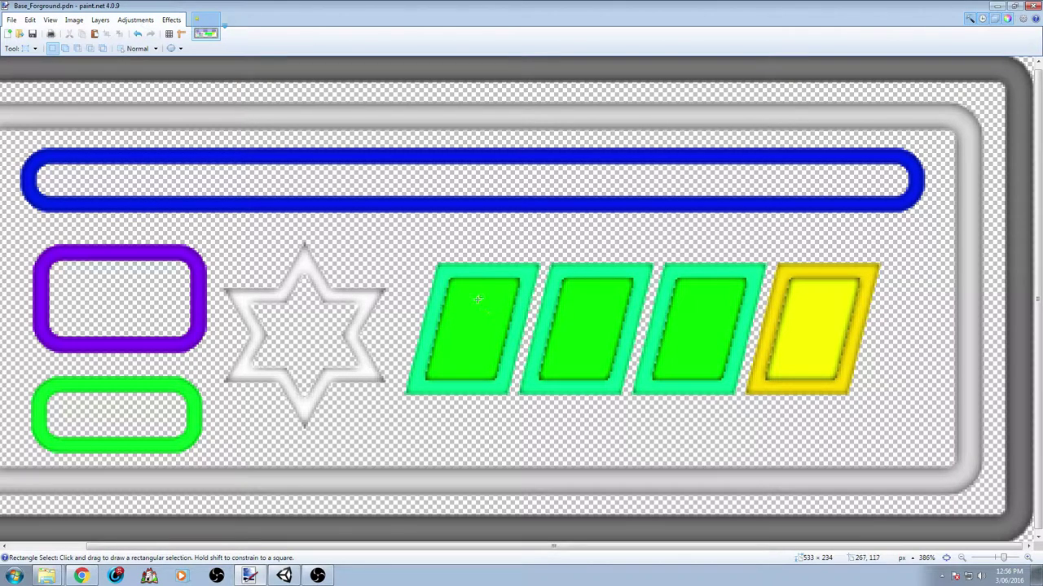
scroll(523, 386, down, 1)
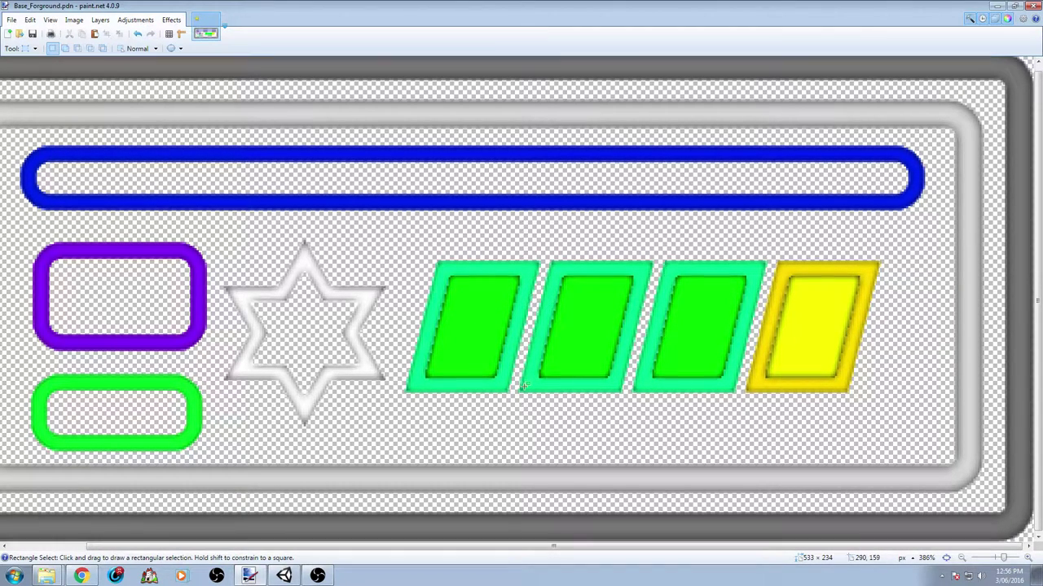
scroll(536, 290, up, 1)
shift+scroll(511, 295, left, 3)
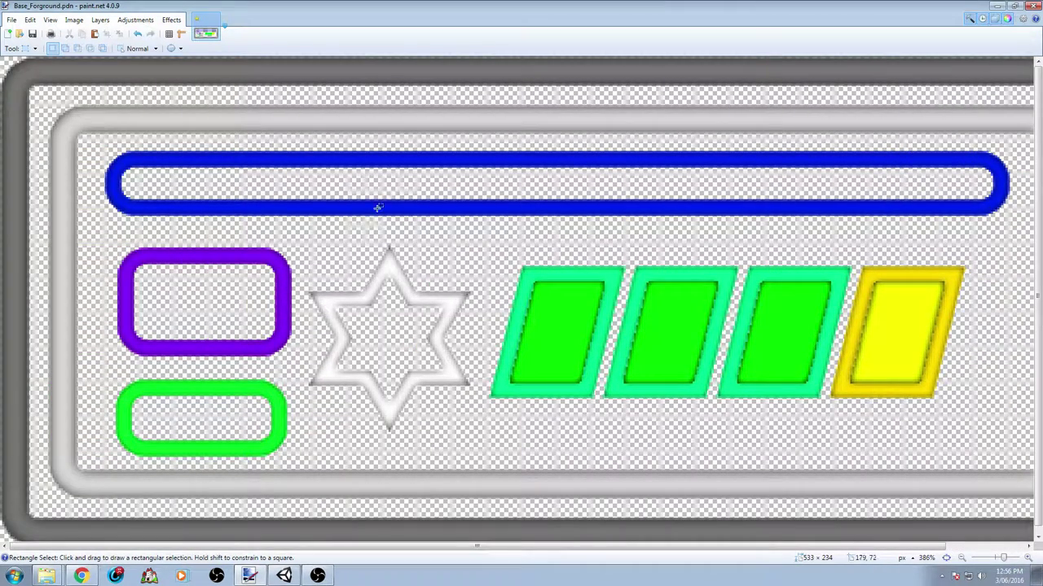
Try to select the interior of the blue bar with the Magic Wand and check the active layer's properties.
key(s)
key(s)
key(s)
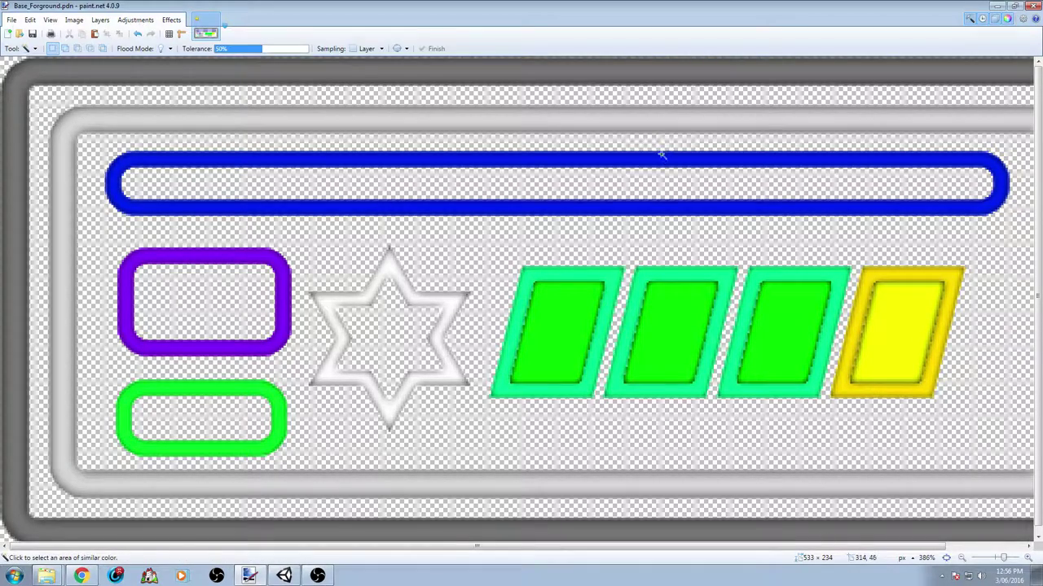
click(586, 191)
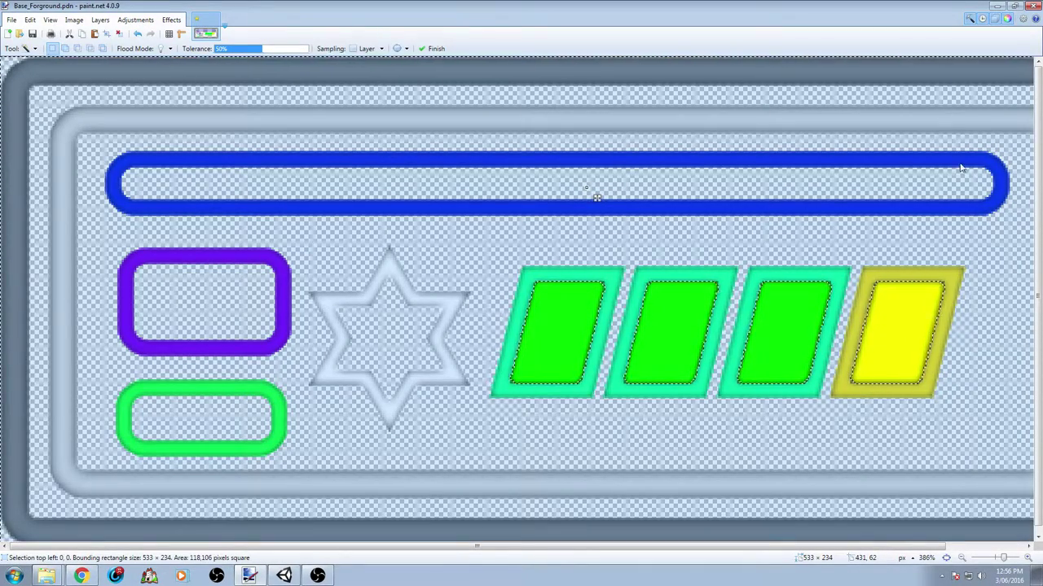
key(F4)
key(Escape)
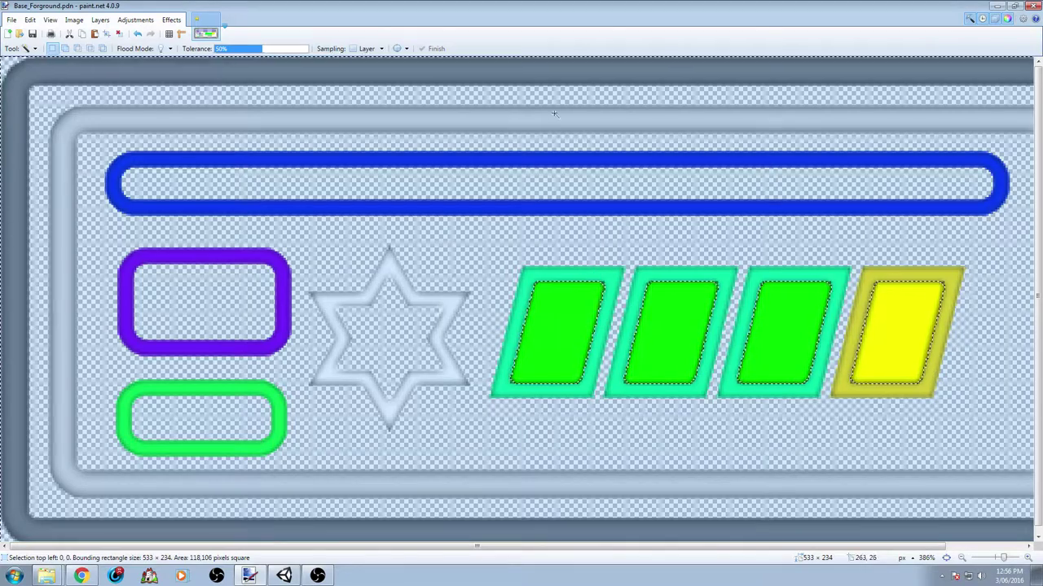
Rename the HUD outline layer DO_NOT_CHANGE.
key(F4)
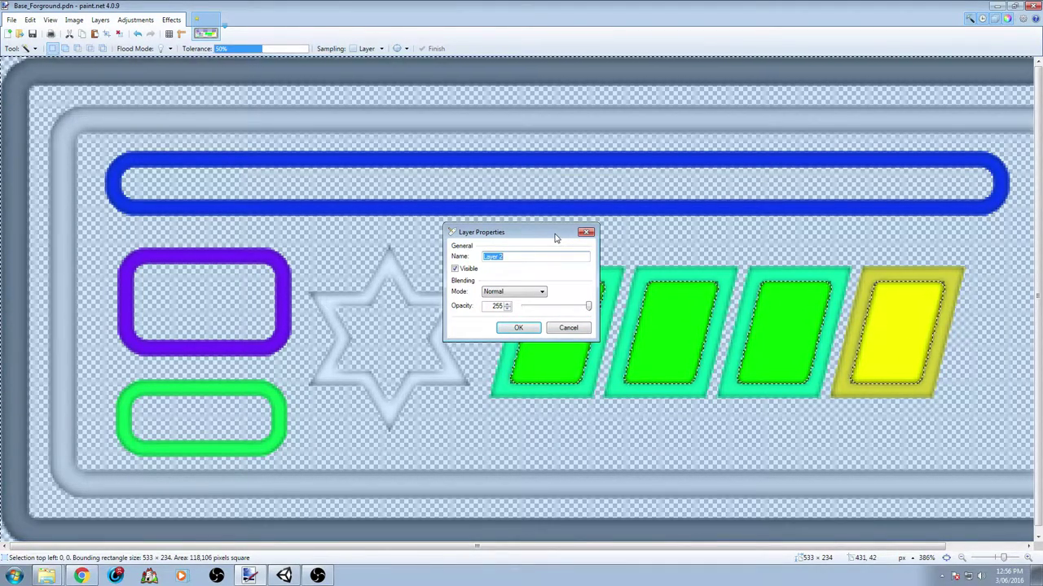
text(DONOT)
text(CHANGE)
key(Right)
text(_)
key(Left)
key(Left)
key(Left)
key(Left)
text(_)
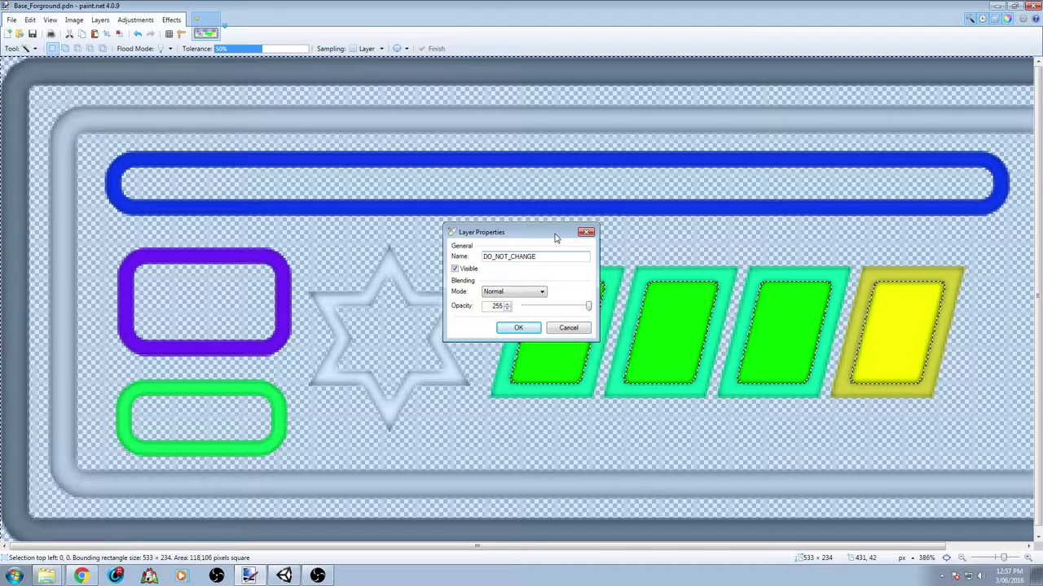
click(515, 328)
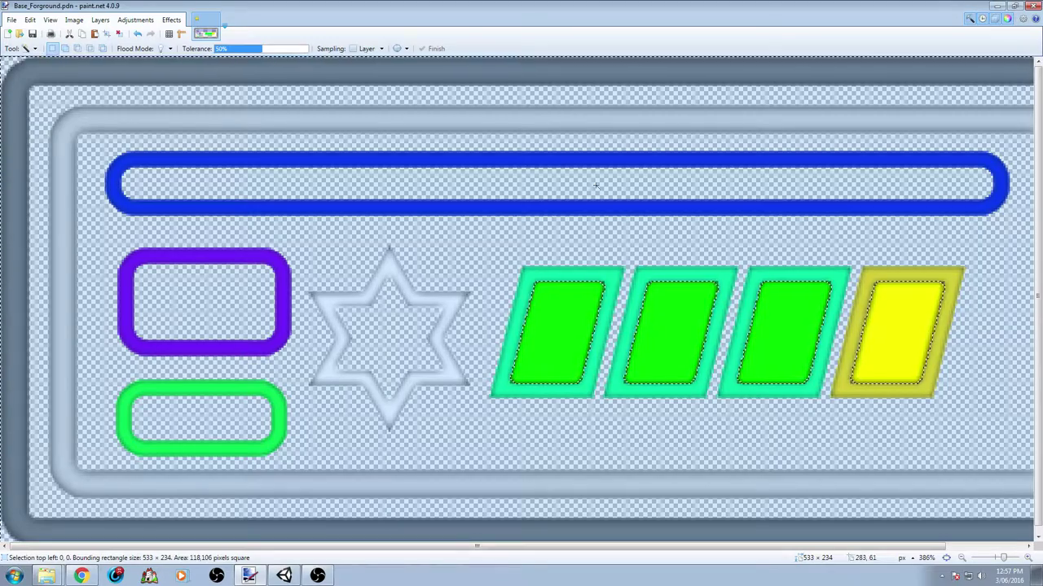
Select the empty interior of the long blue bar with the Magic Wand.
click(537, 188)
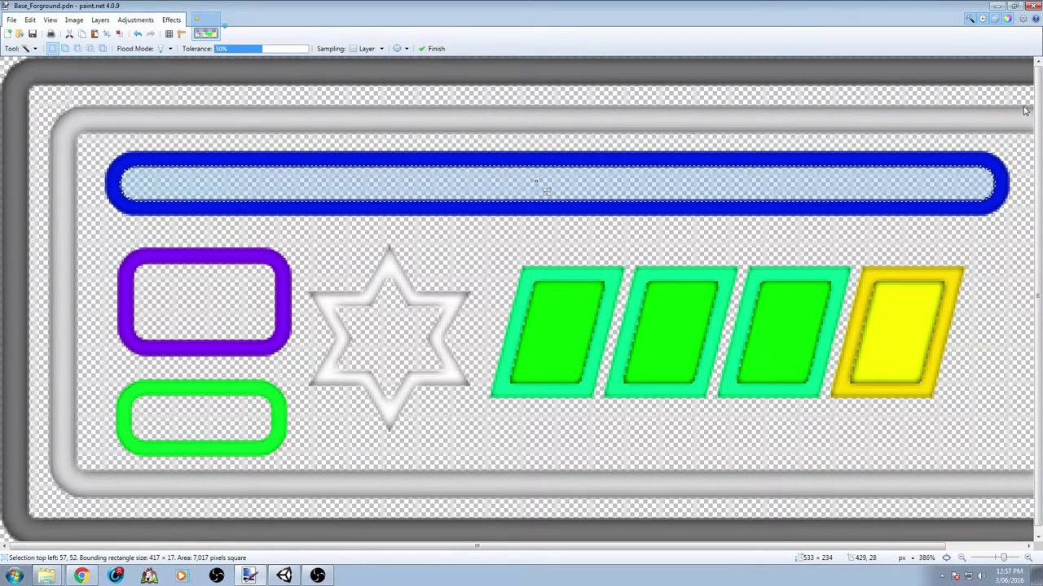
key(Return)
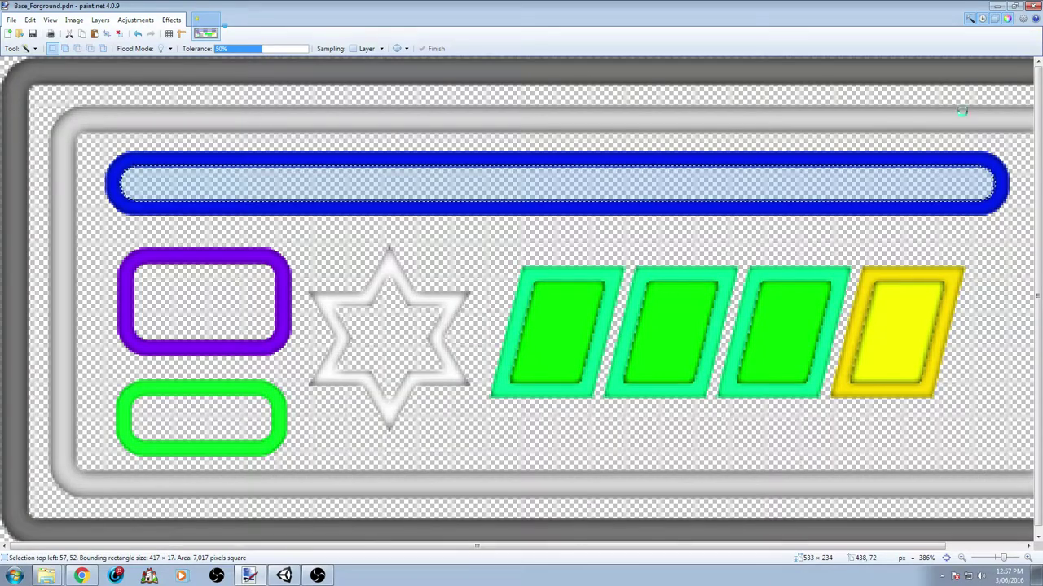
Rename the parallelogram fill layer ENERGY and the layer for the blue bar's fill Health.
key(F4)
text(ENERGY)
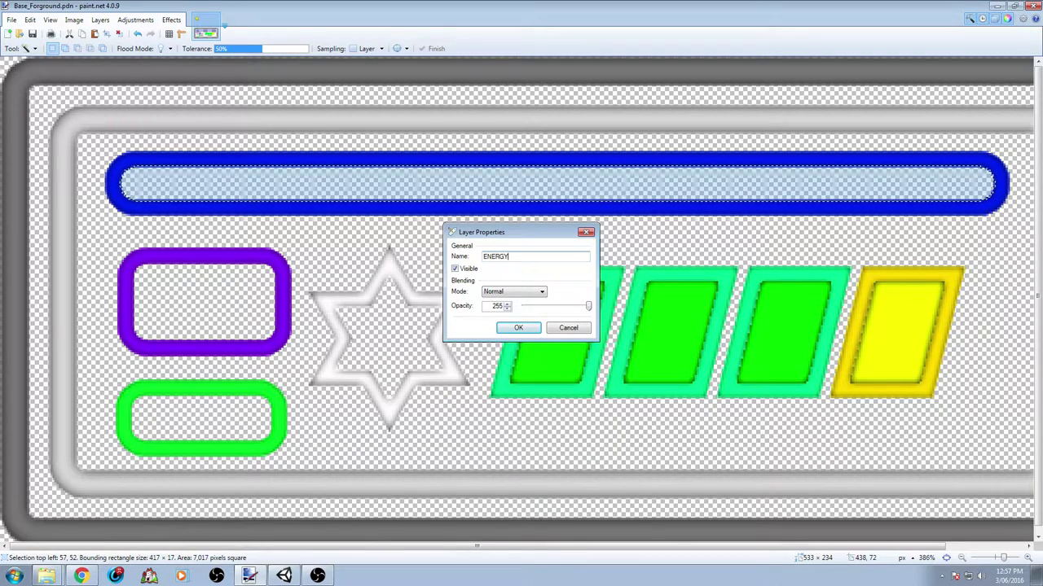
key(Return)
key(F4)
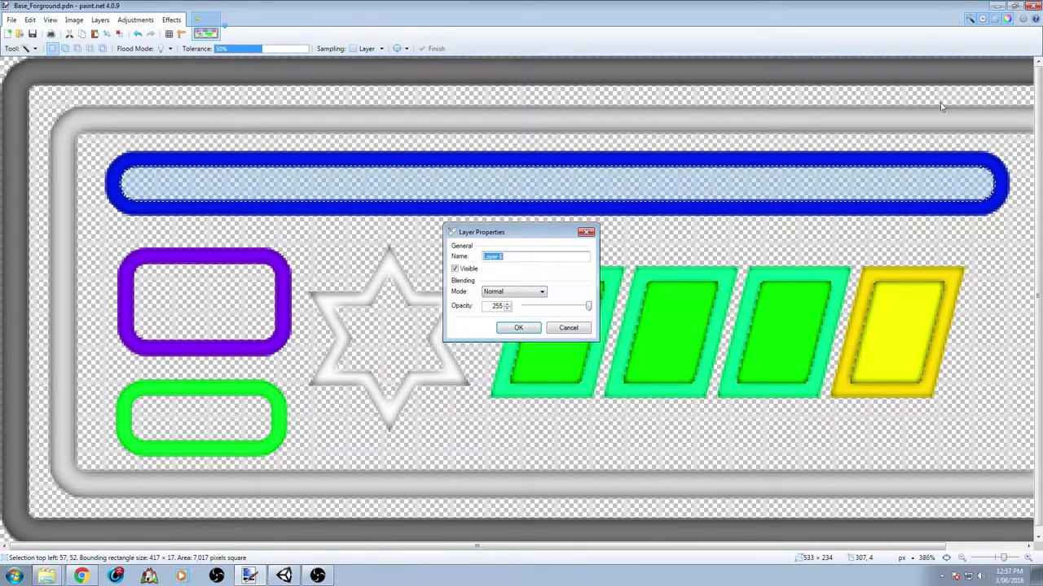
text(Health)
click(523, 330)
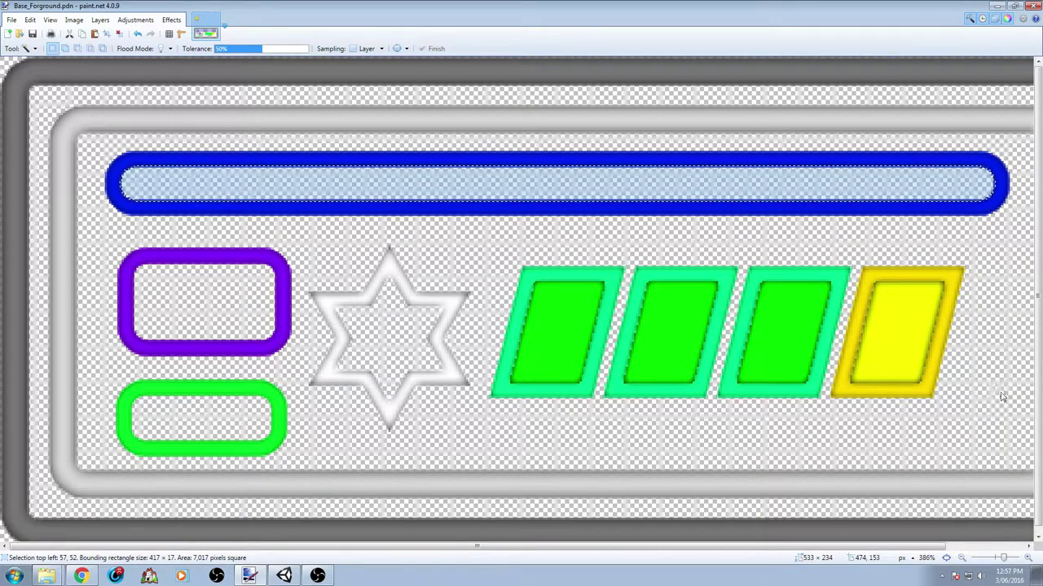
Fill the selected interior of the long blue bar with solid black.
key(f)
click(664, 192)
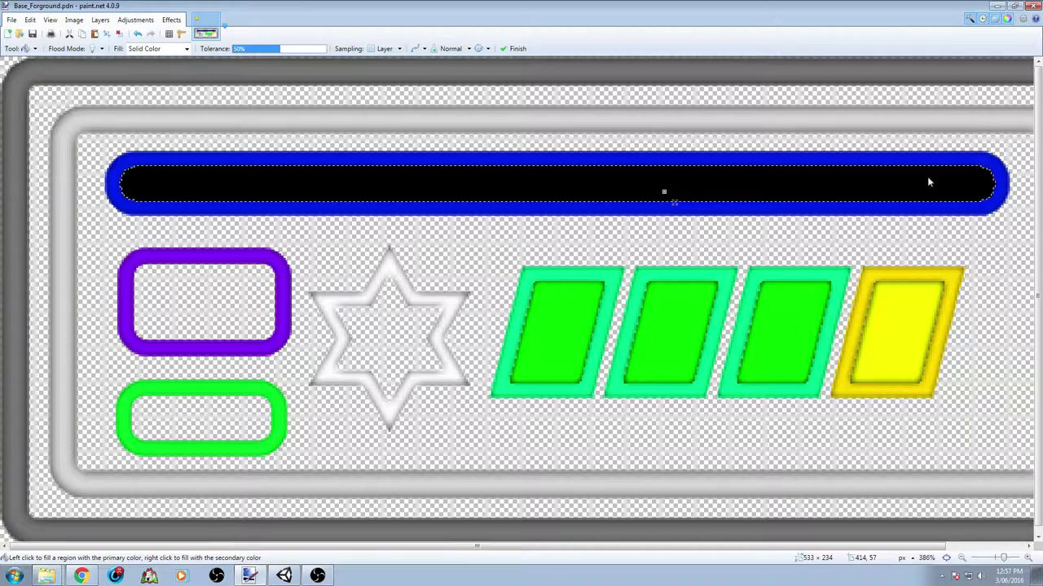
key(Return)
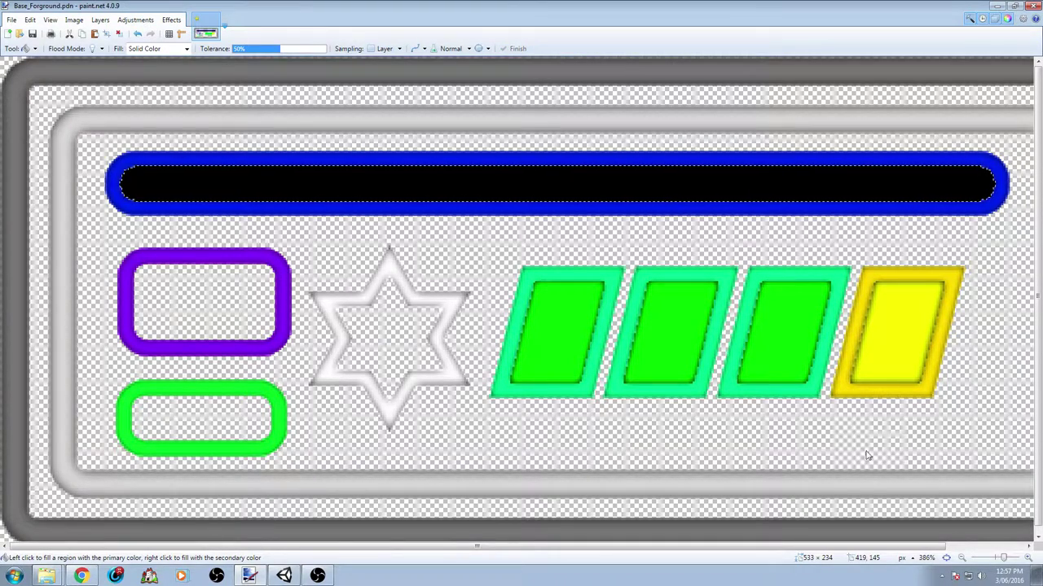
Recolour the selected interior of the long blue bar red, shade it with a Gaussian Blur of radius 11, and clear the selection.
click(668, 196)
ctrl+scroll(660, 189, down, 4)
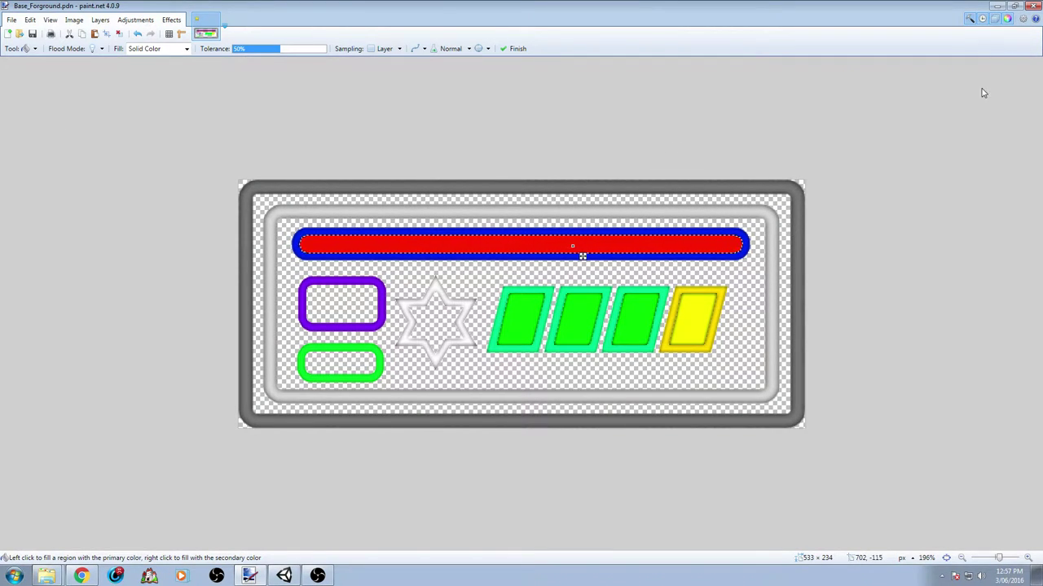
click(177, 19)
mouse_move(196, 61)
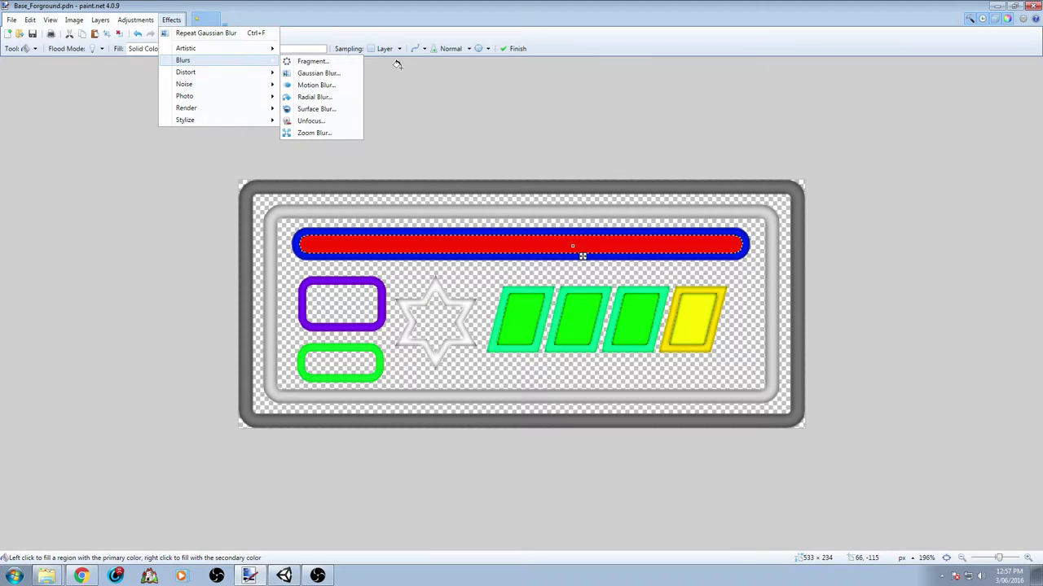
click(350, 72)
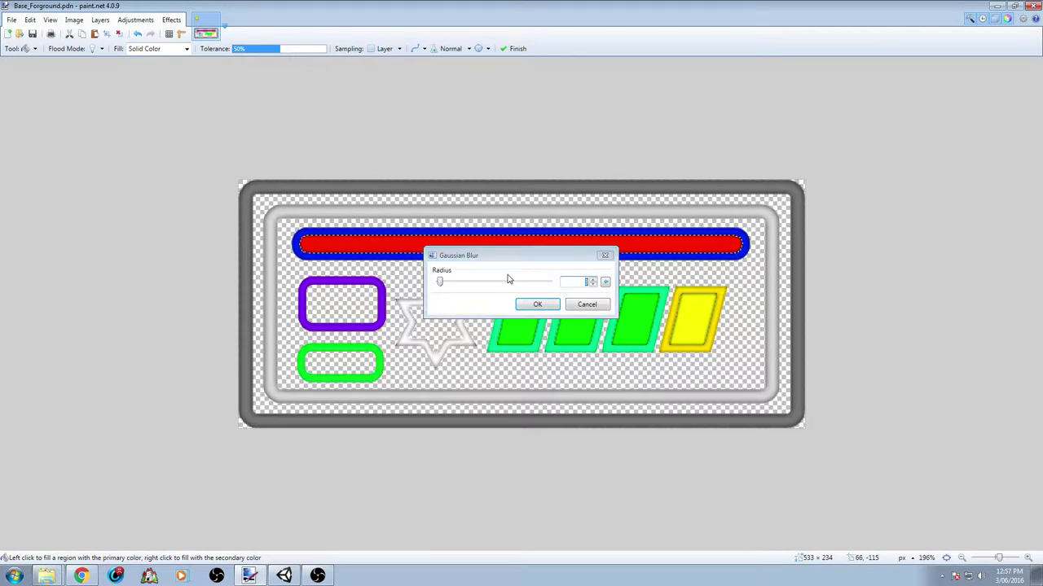
drag(539, 262, 531, 313)
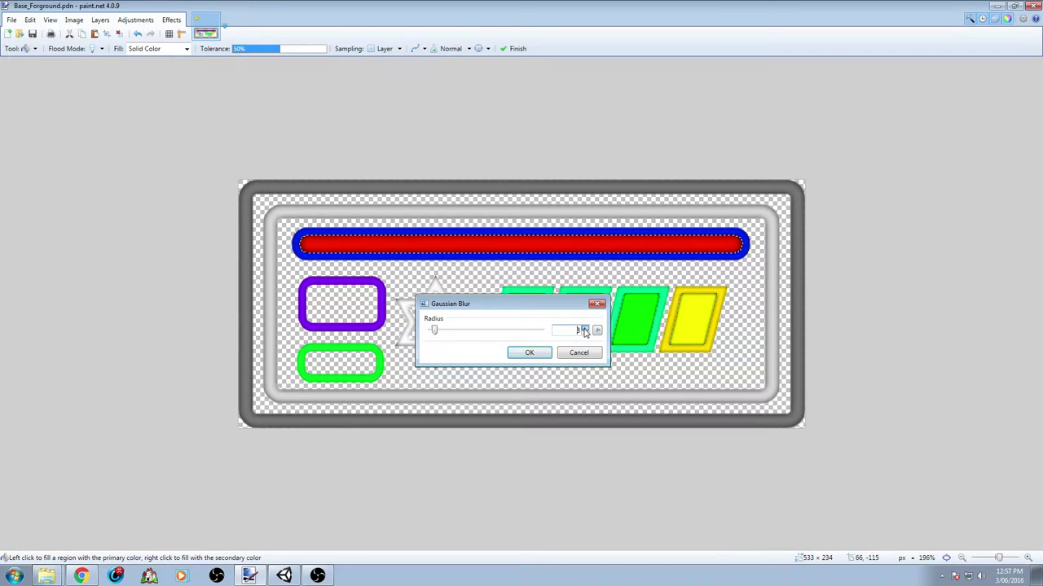
click(586, 329)
click(585, 329)
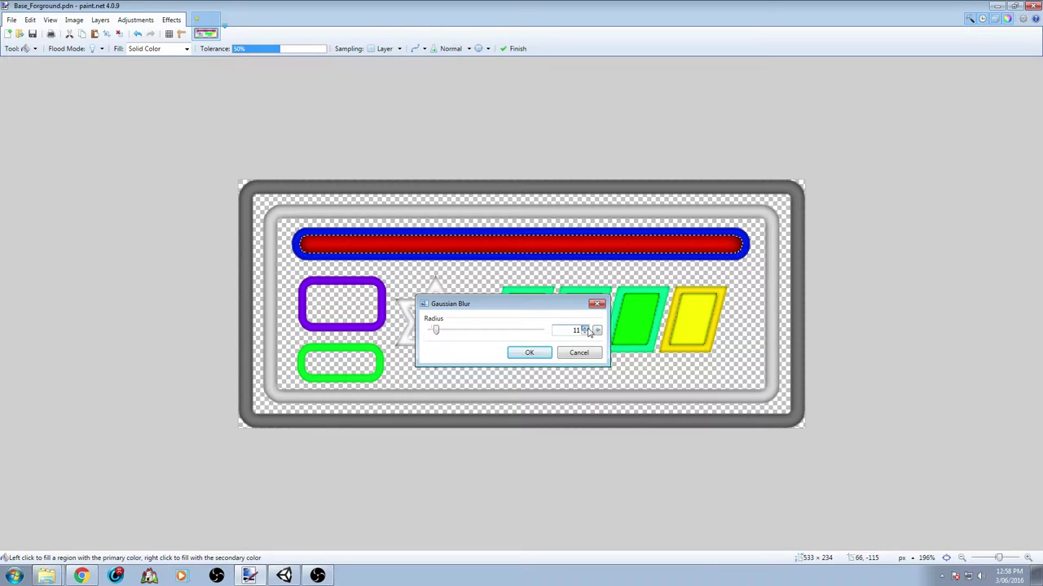
click(530, 352)
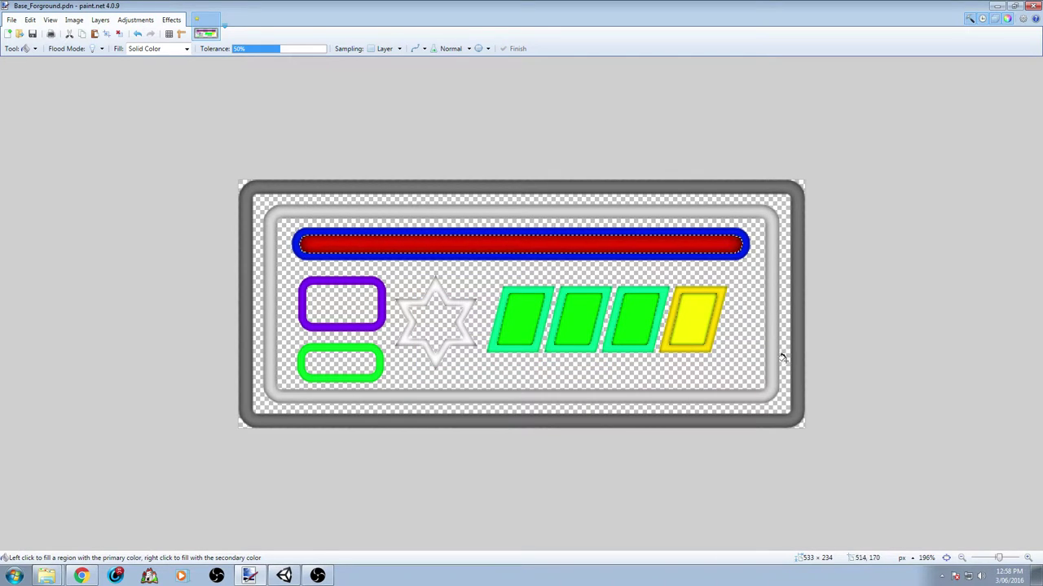
key(s)
key(ctrl+d)
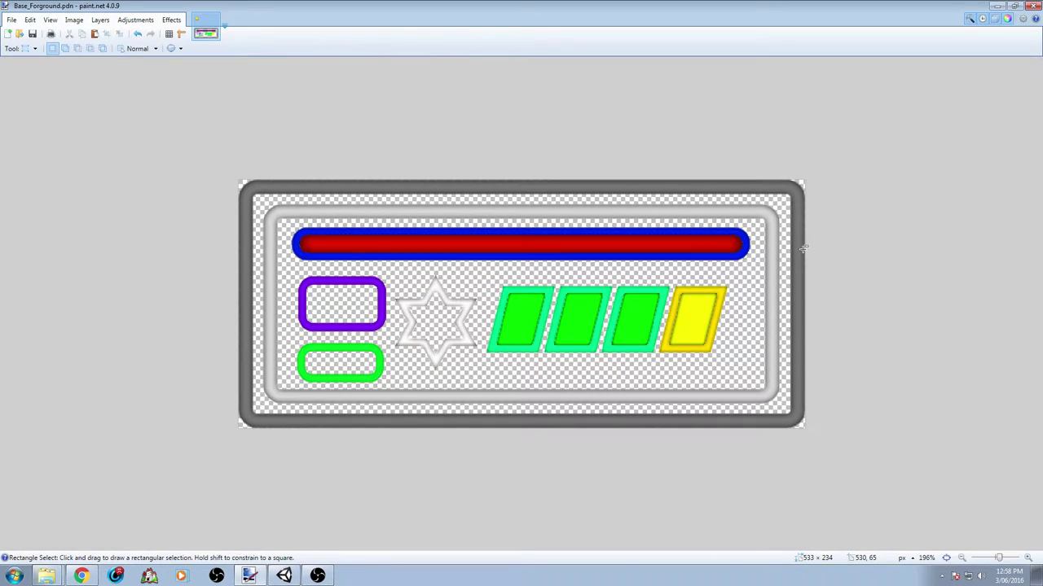
ctrl+scroll(755, 305, down, 3)
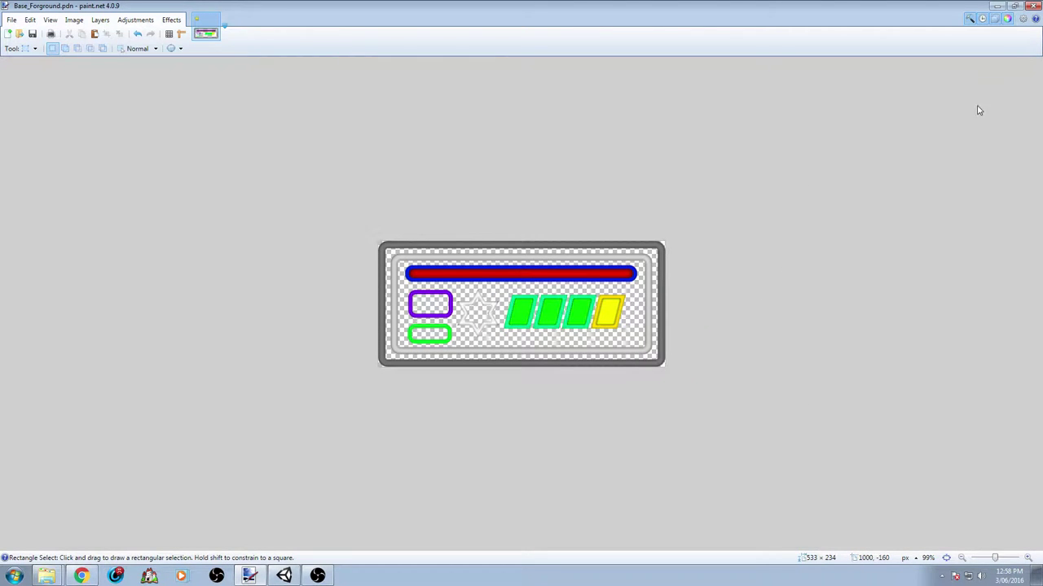
key(ctrl+z)
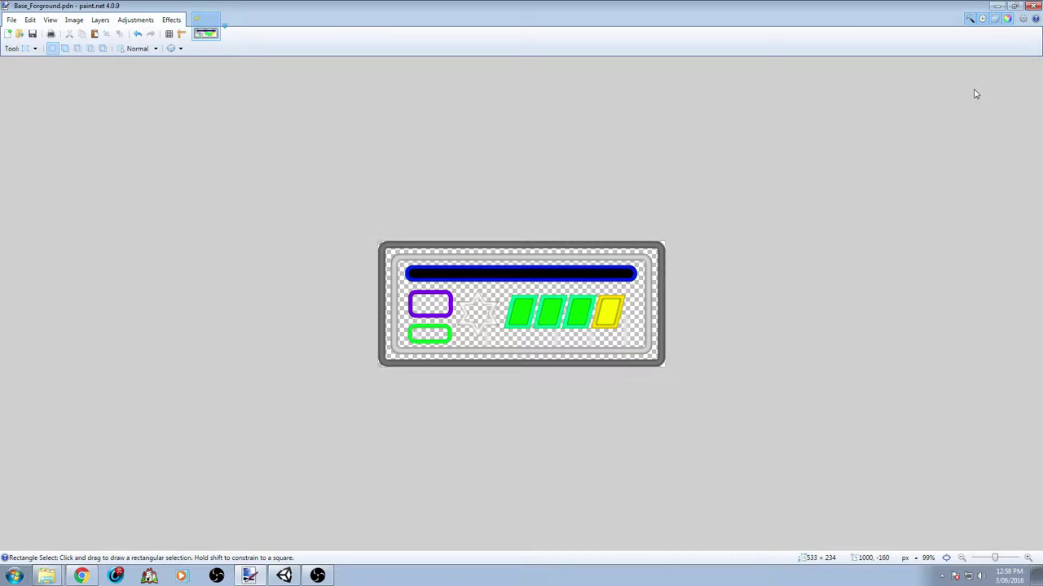
key(ctrl+y)
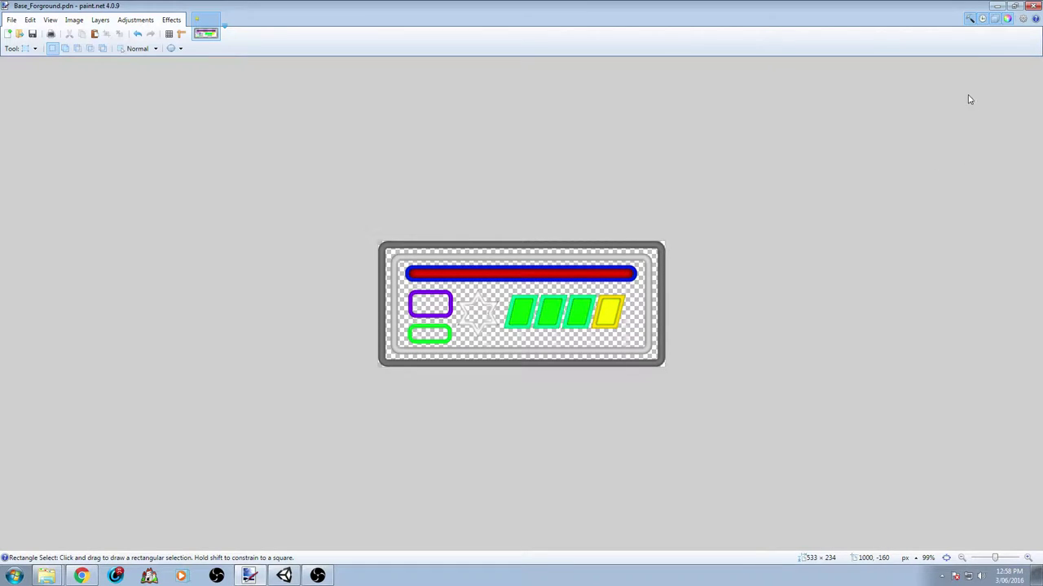
key(F4)
click(562, 325)
Select the empty band between the dark grey outer frame and the light grey inner frame with the Magic Wand.
ctrl+scroll(738, 229, up, 1)
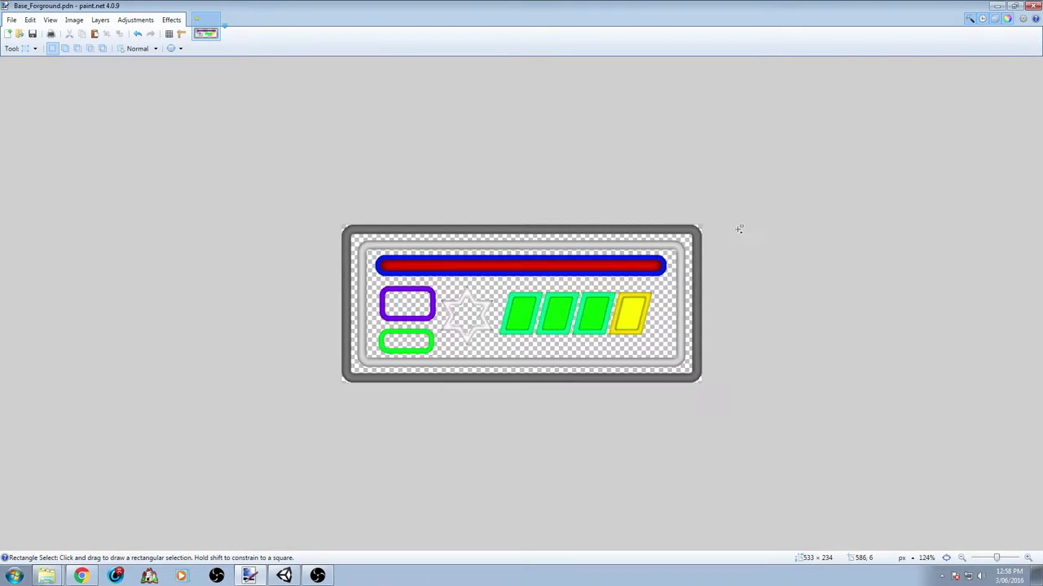
ctrl+scroll(738, 229, up, 2)
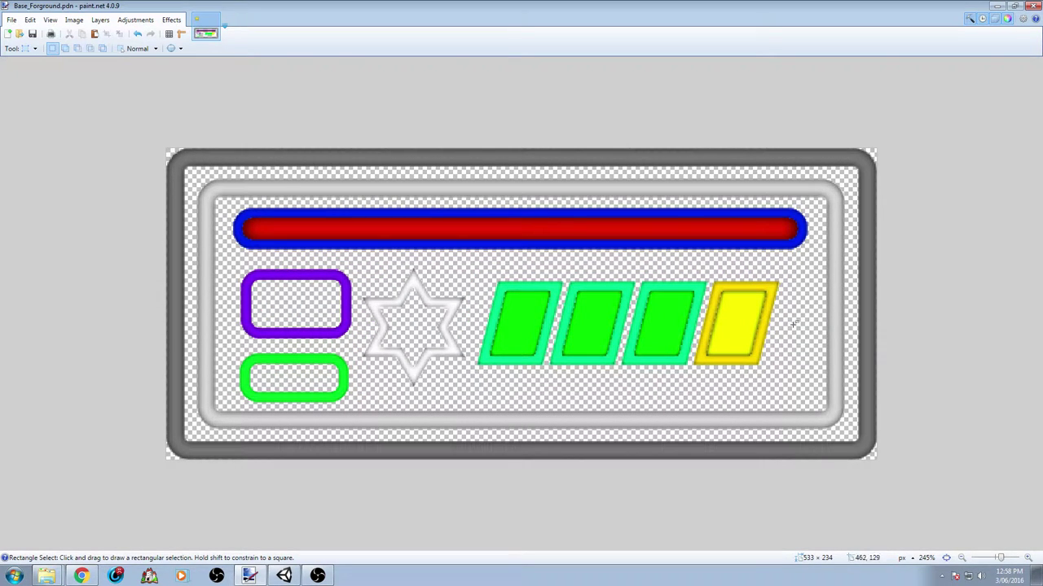
key(f)
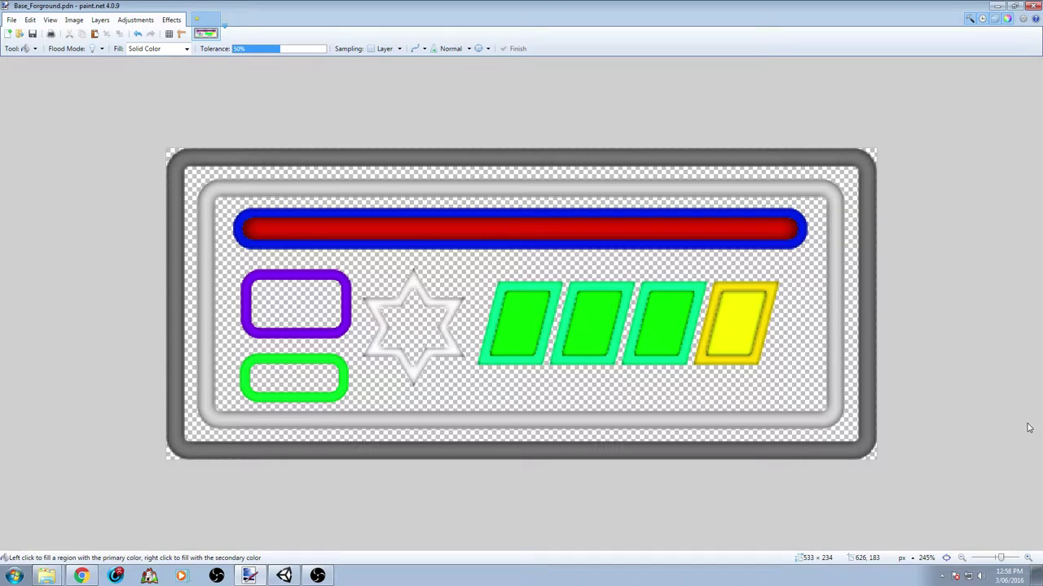
key(s)
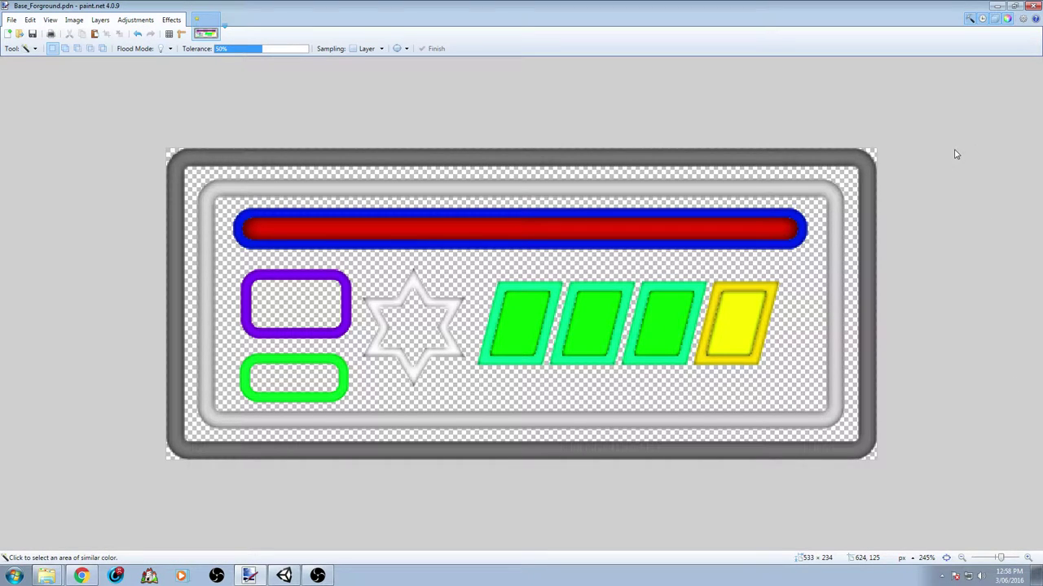
key(F4)
key(Escape)
click(211, 181)
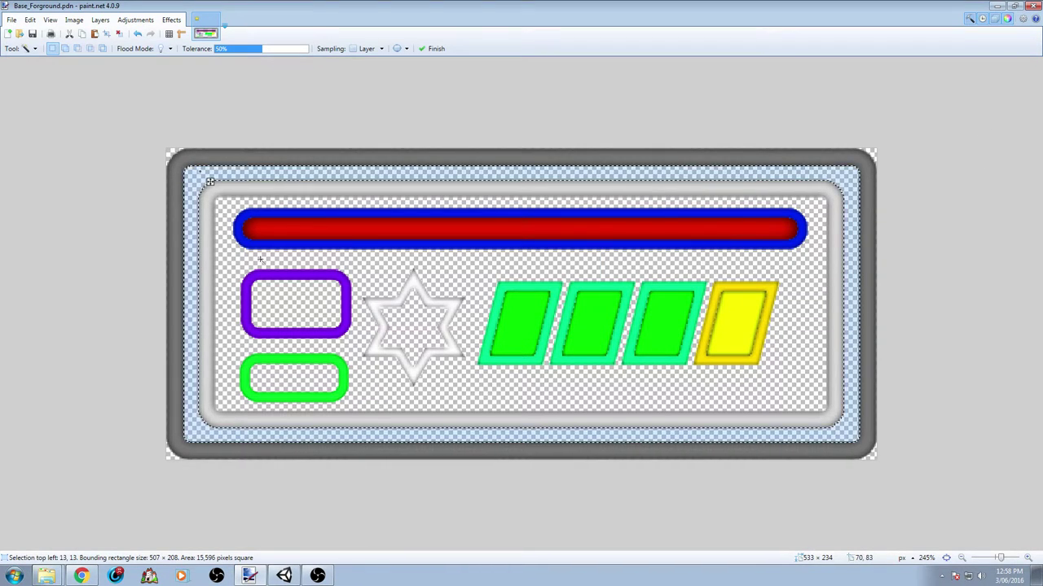
key(Return)
key(F4)
click(518, 332)
key(ctrl+a)
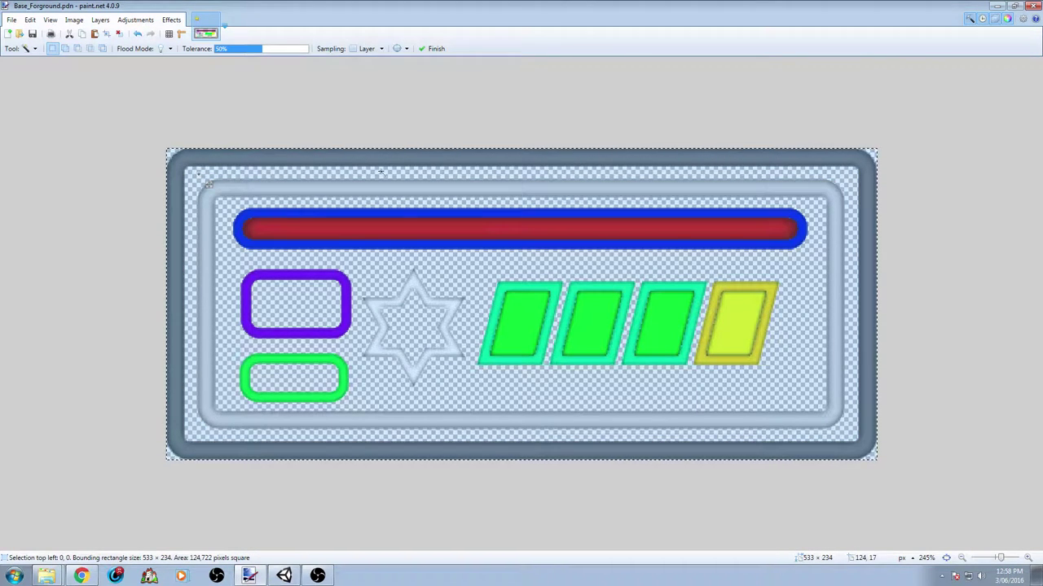
key(ctrl+z)
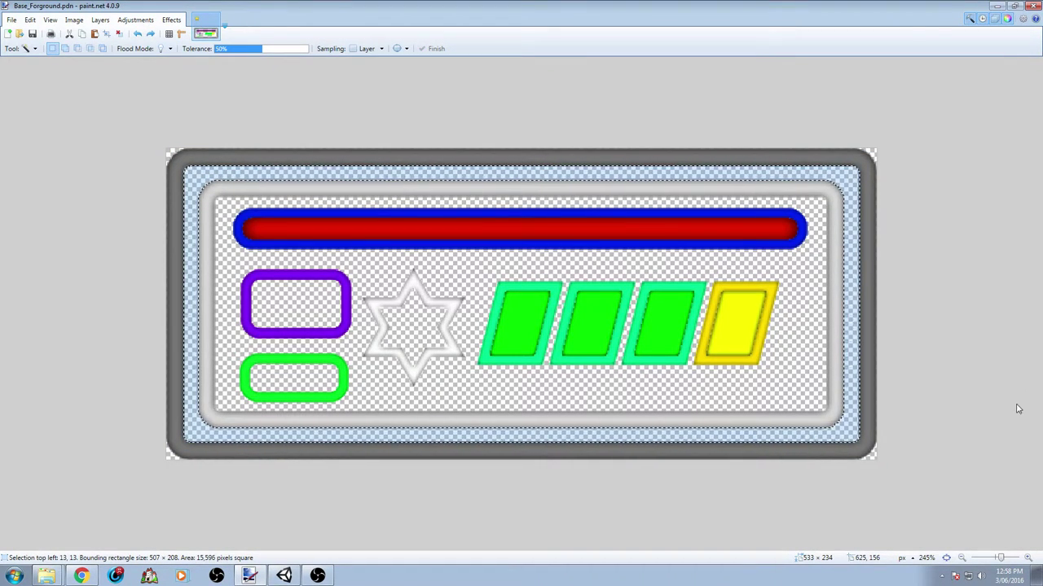
Fill the selected band between the two grey frames with cyan and shade it with a Gaussian Blur of radius 4.
key(f)
click(208, 179)
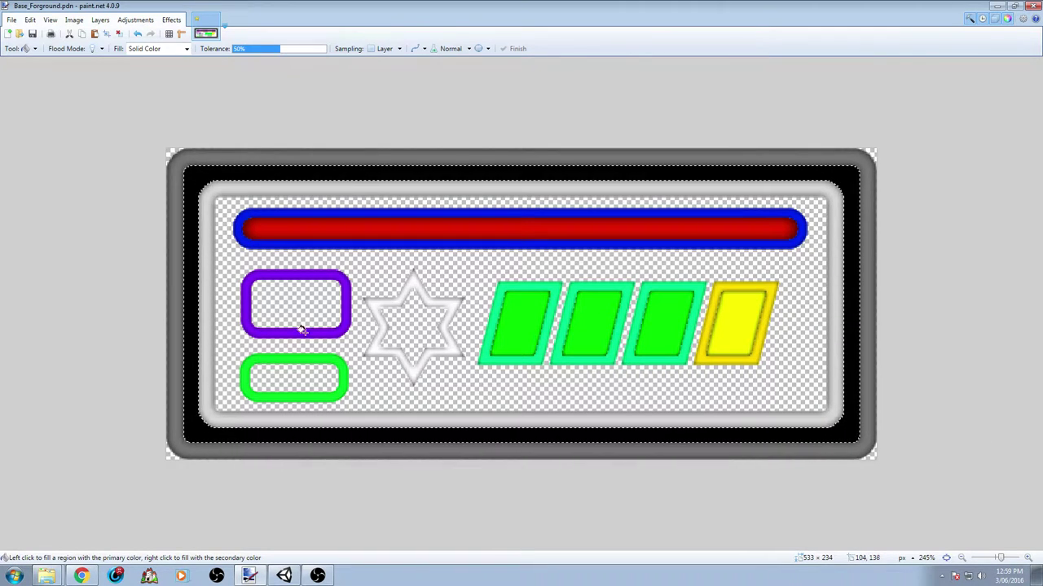
click(200, 177)
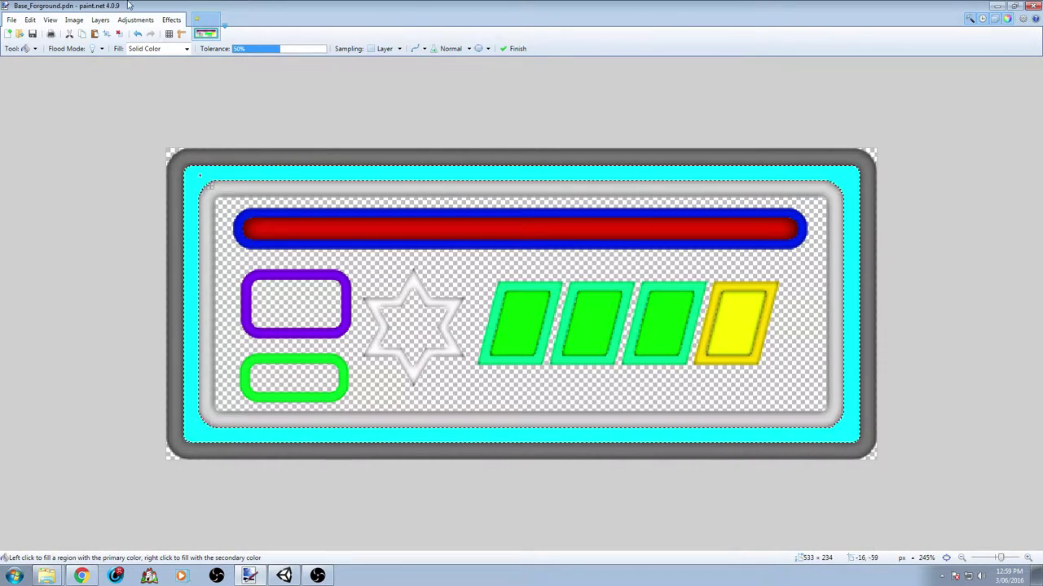
click(171, 20)
mouse_move(194, 62)
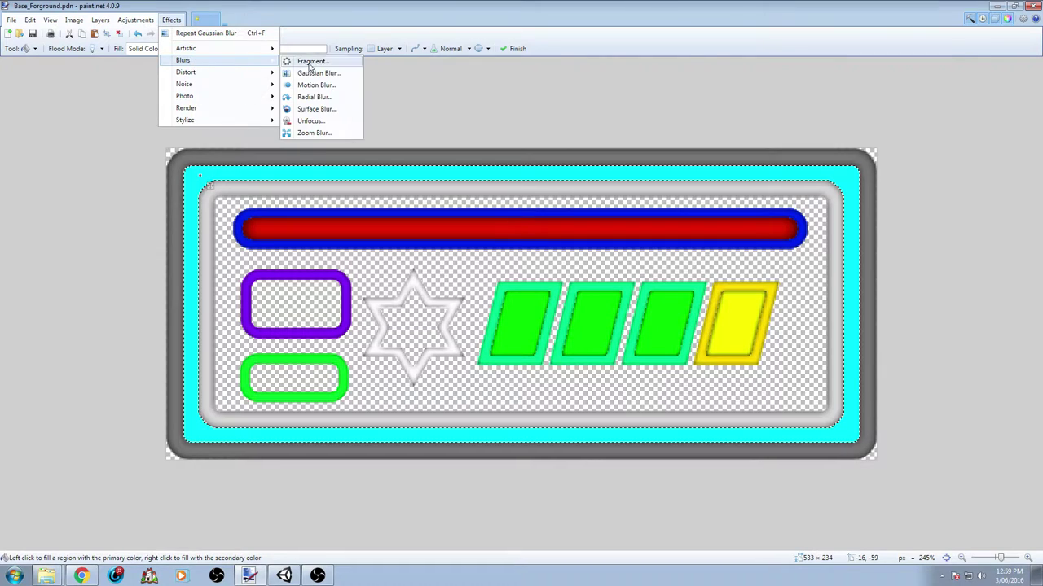
click(313, 72)
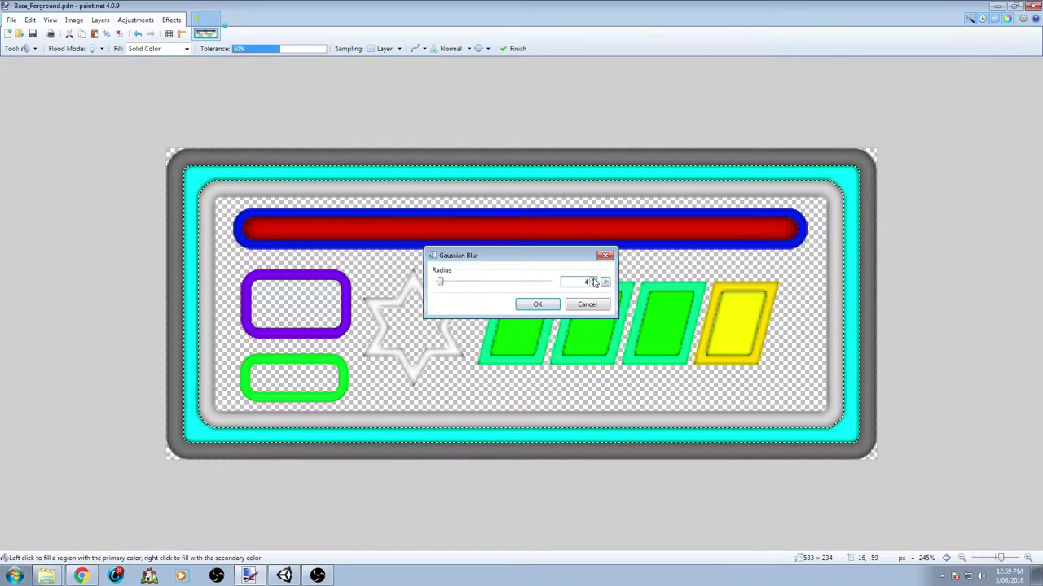
click(538, 303)
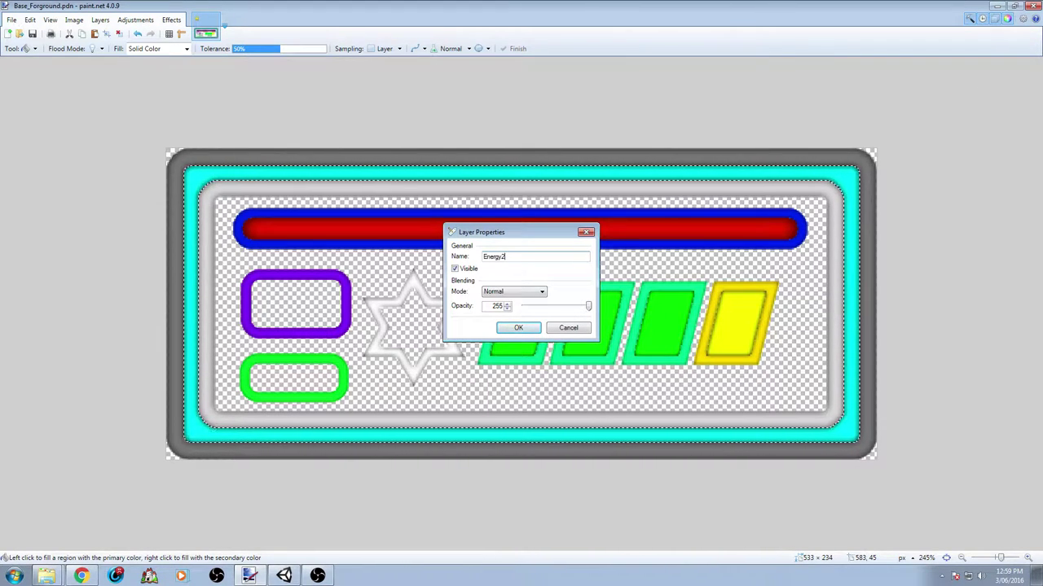
Rename the layer holding the cyan band Energy2.
key(Return)
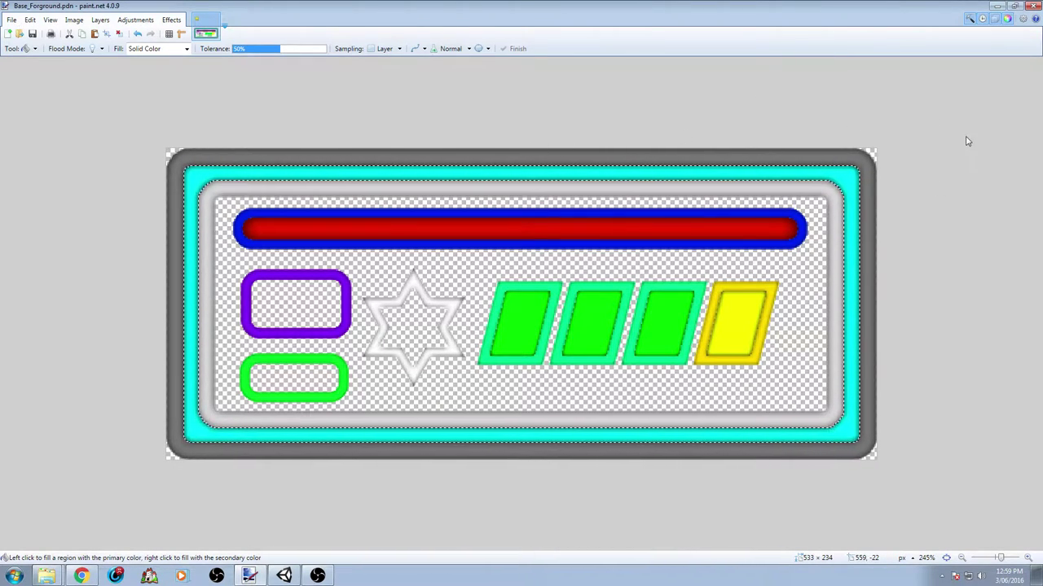
key(F4)
click(518, 326)
Clear the selection and select the empty interiors of the purple box, the green box and the star together with the Magic Wand.
key(s)
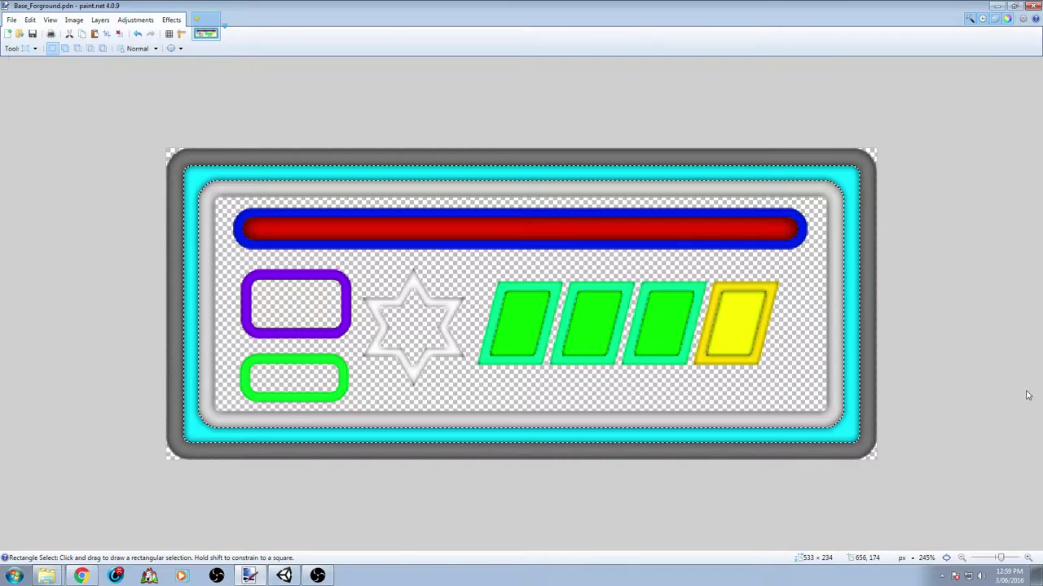
key(ctrl+d)
key(s)
key(s)
key(s)
click(317, 301)
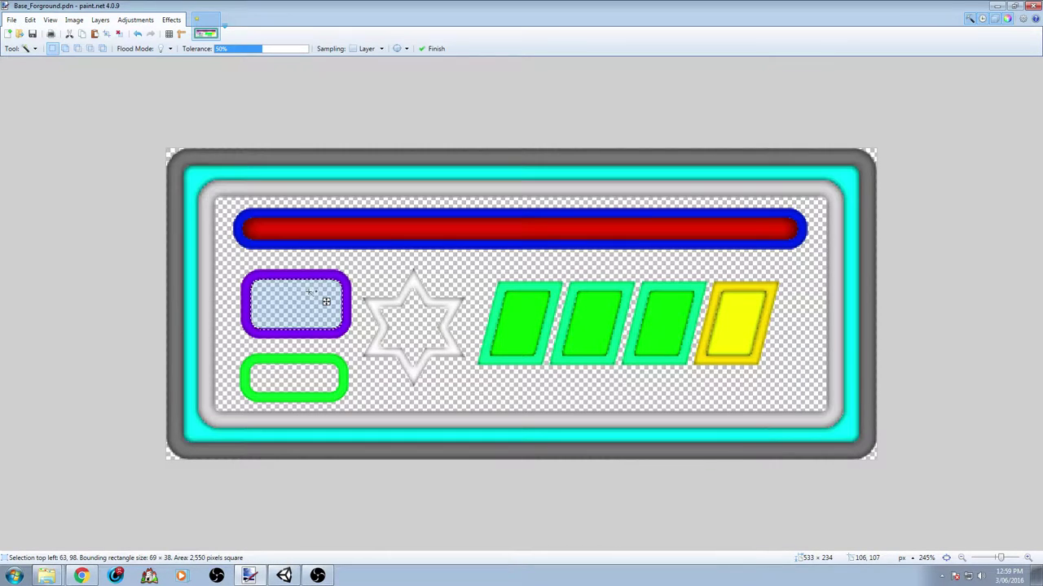
click(316, 369)
ctrl+click(300, 302)
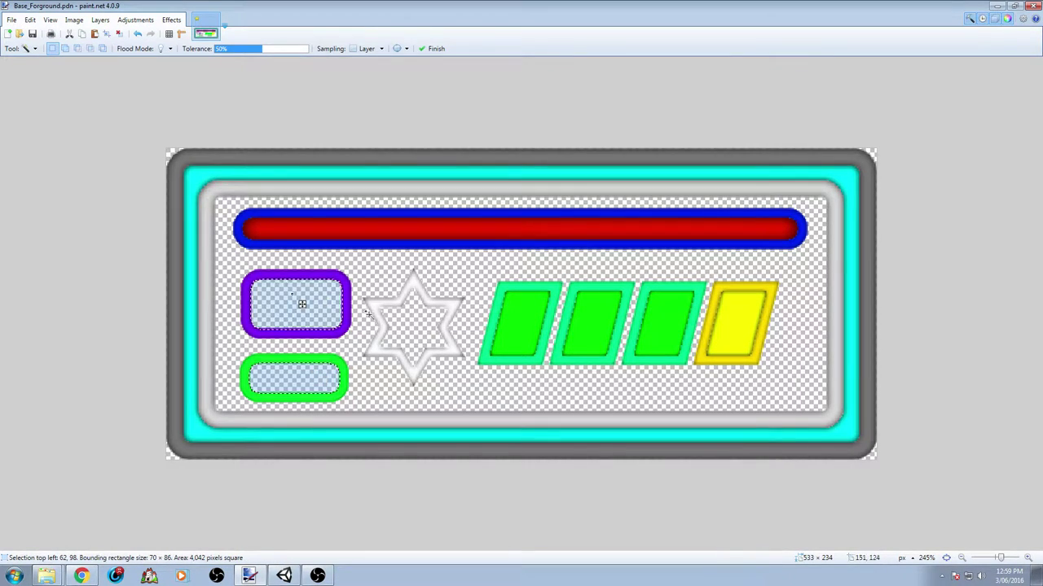
ctrl+click(421, 322)
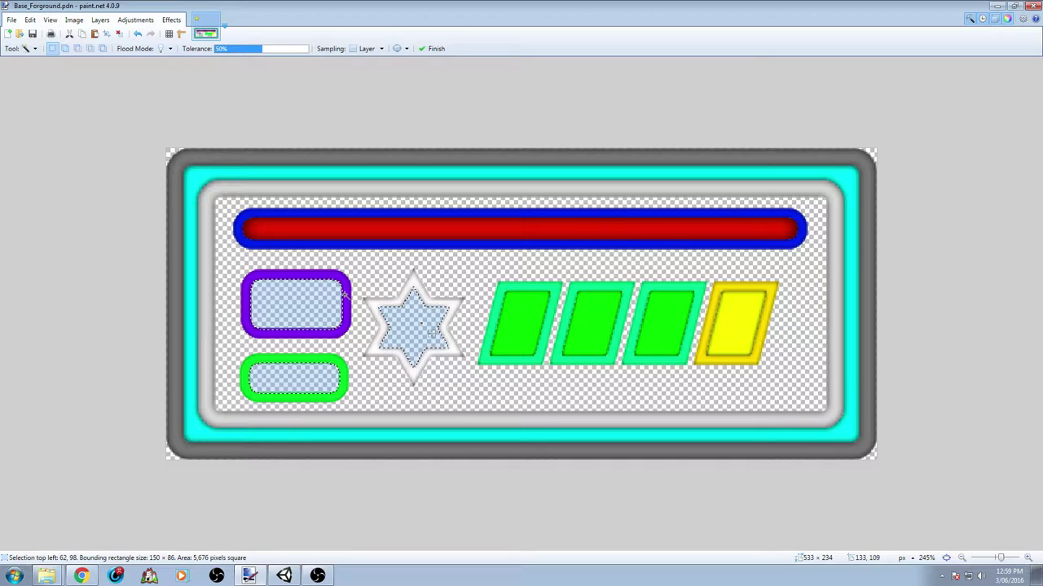
click(401, 321)
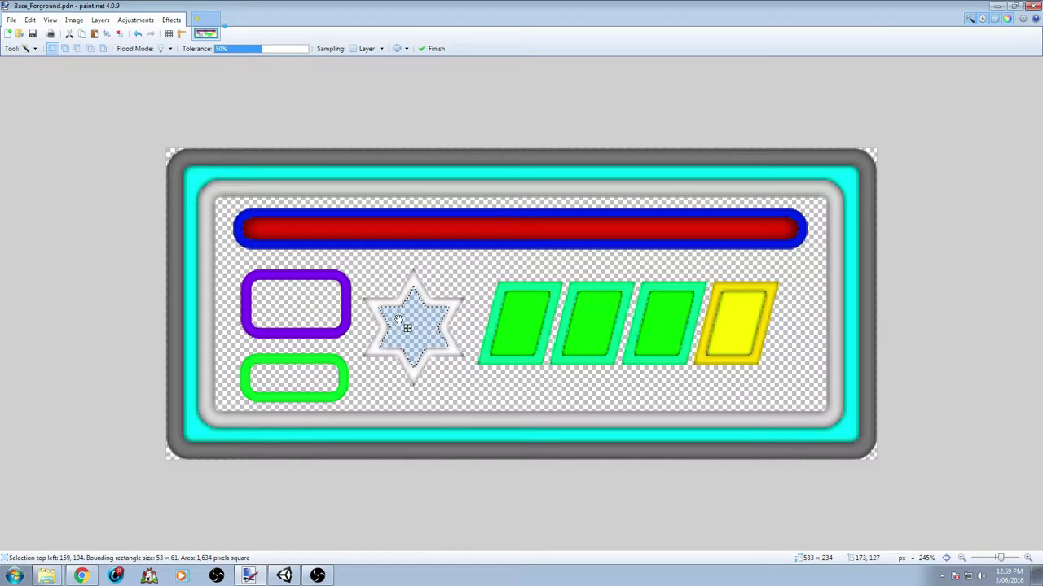
ctrl+click(304, 308)
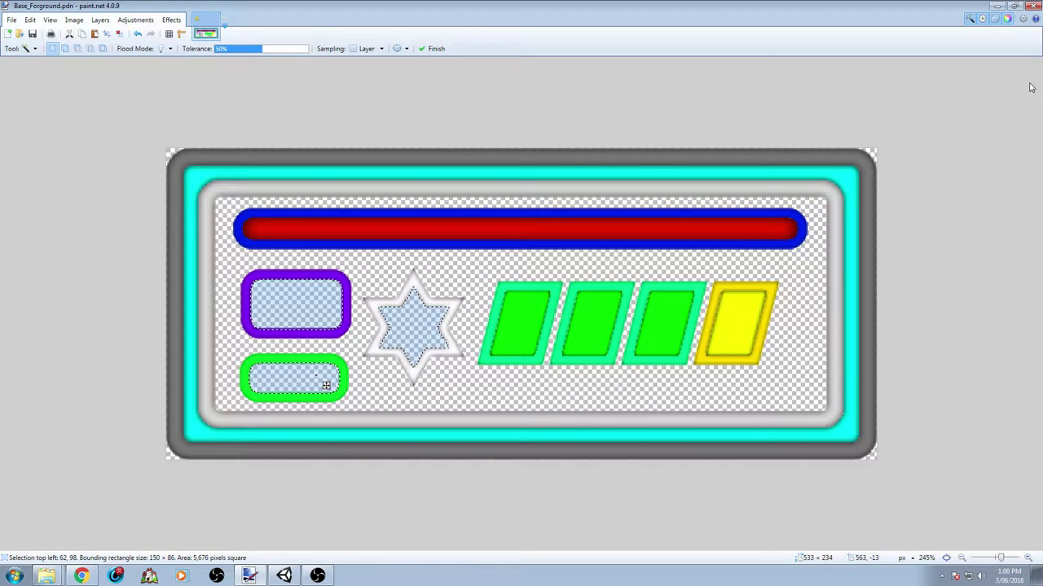
Fill the selected interiors of the star, purple box and green box with solid black.
key(Return)
key(f)
click(409, 312)
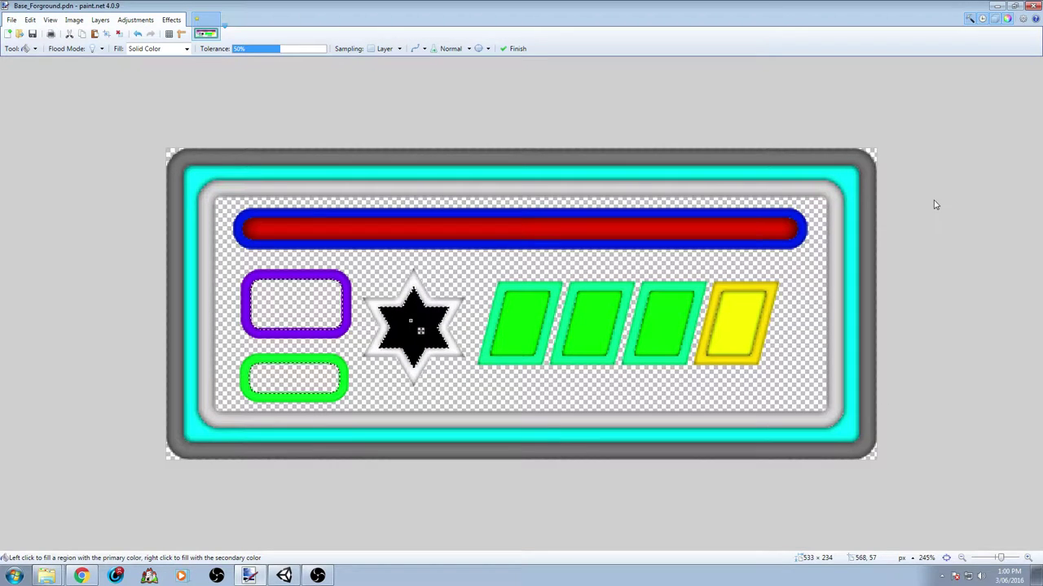
click(323, 320)
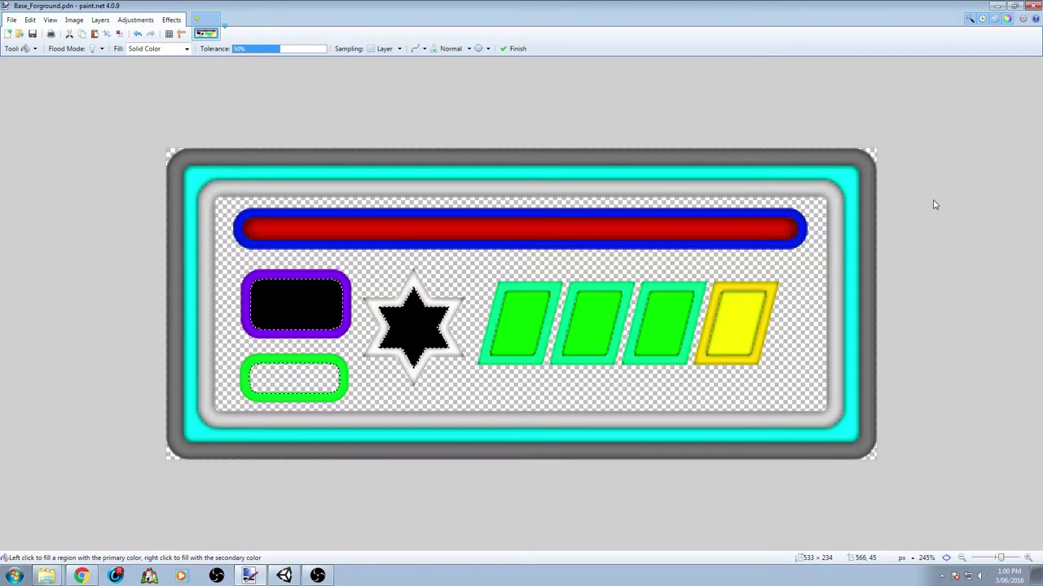
click(296, 375)
Recolour the star's interior pale yellow, the purple box's interior magenta and the green box's interior light green.
key(Return)
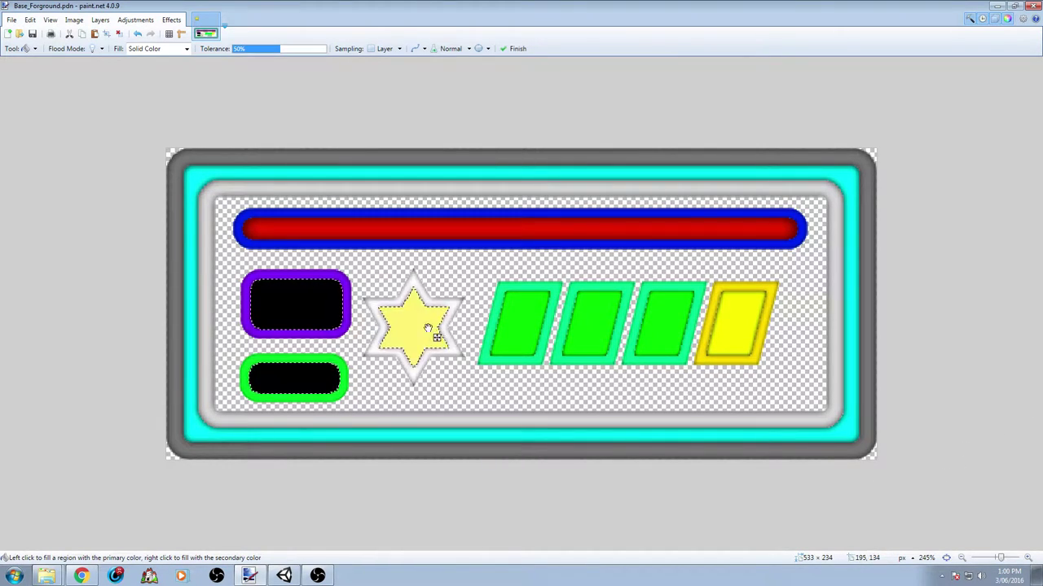
key(Return)
click(310, 292)
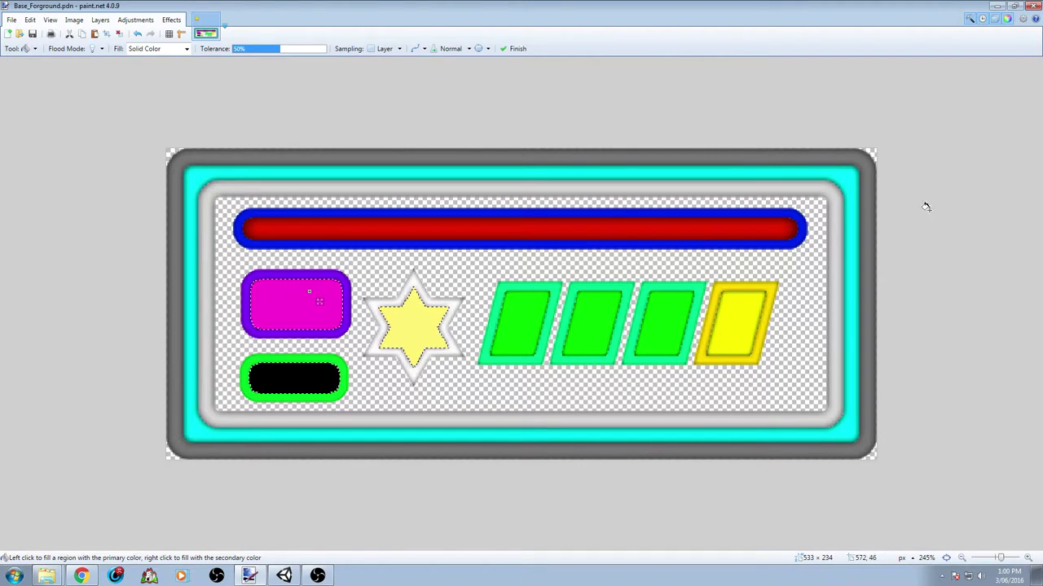
key(Return)
click(303, 377)
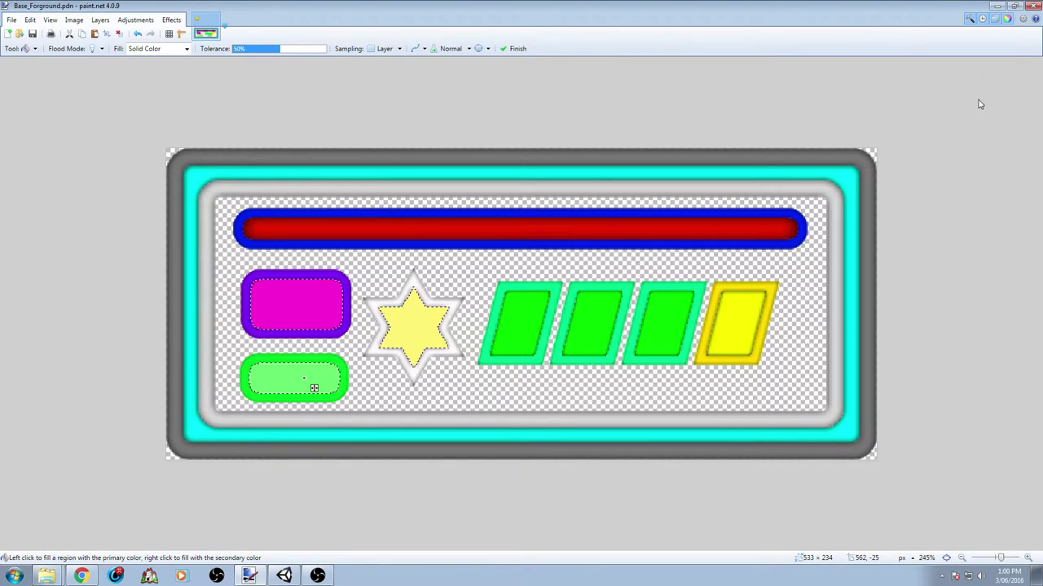
Apply a Gaussian Blur with radius 2 to the green box's light green interior on its layer.
key(F4)
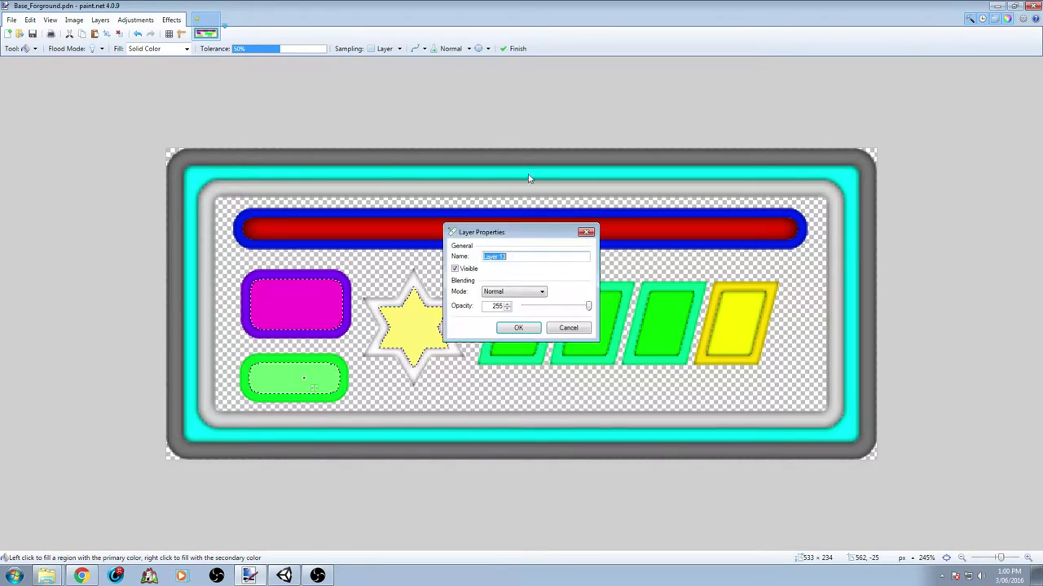
click(525, 329)
click(171, 20)
mouse_move(214, 64)
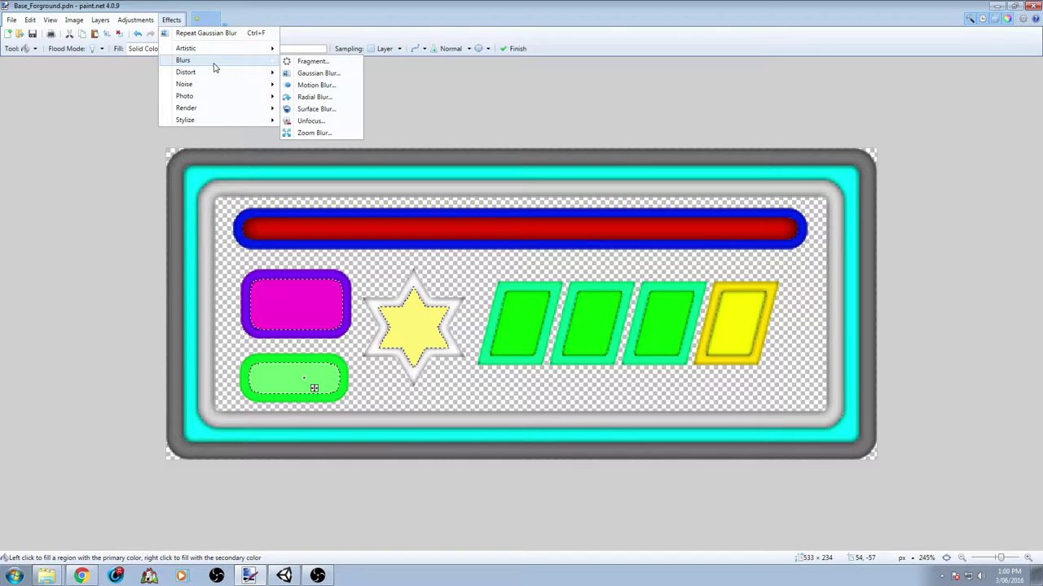
click(329, 73)
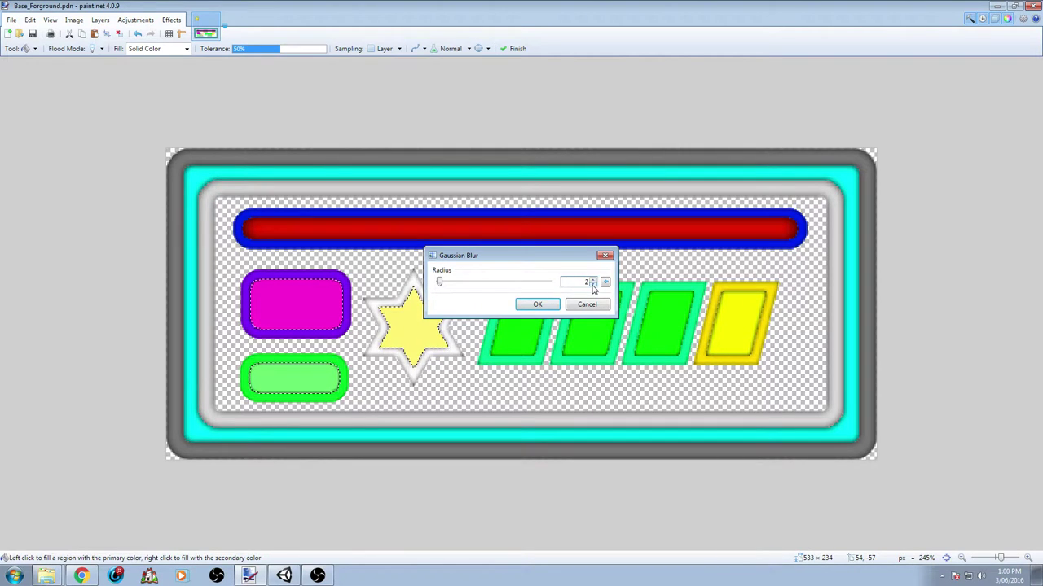
click(536, 304)
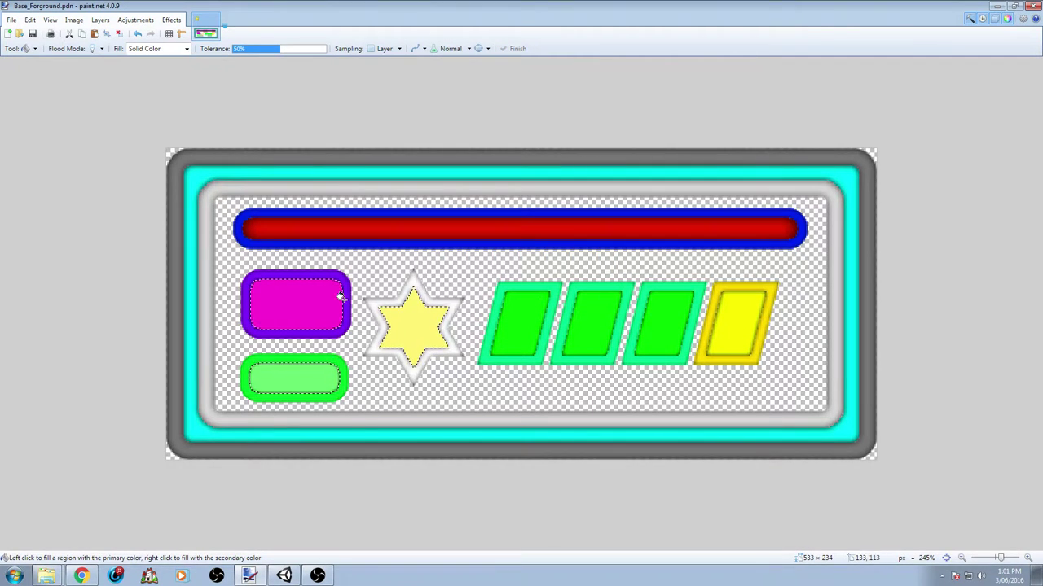
Apply a Gaussian Blur with radius 17 to the purple box's magenta interior on its own layer.
key(F4)
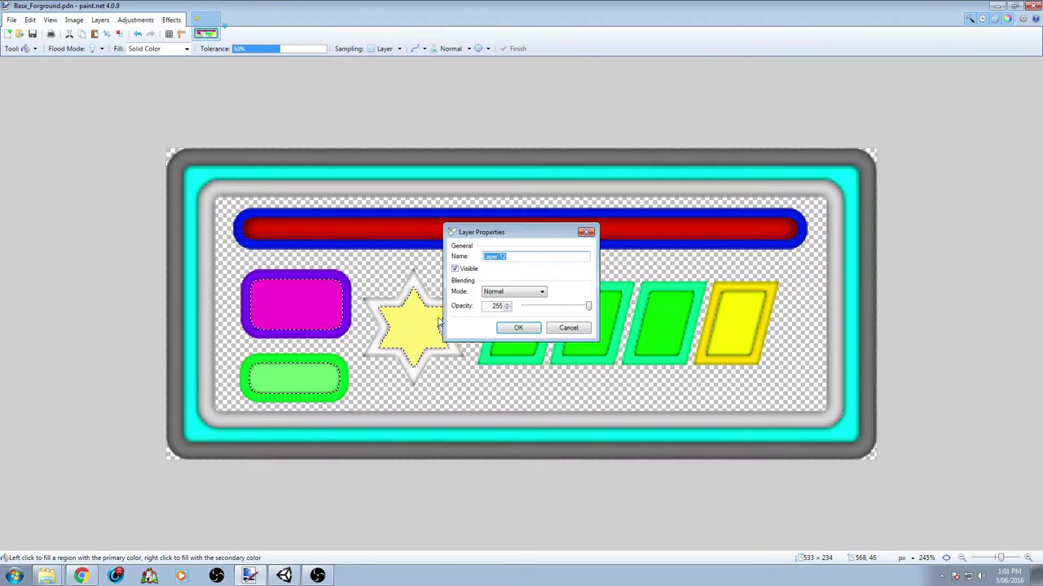
click(526, 328)
click(171, 20)
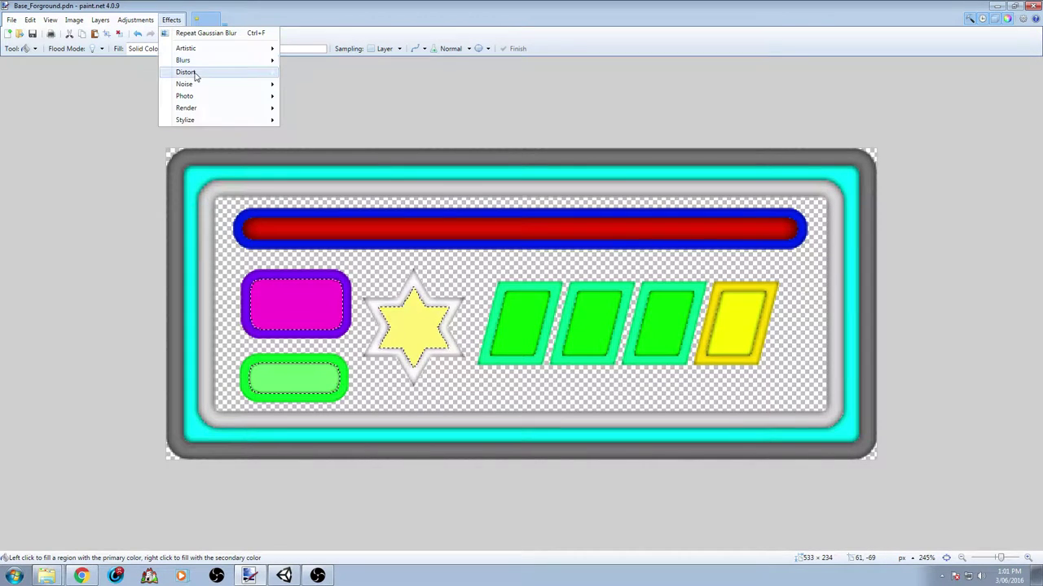
mouse_move(196, 61)
click(336, 73)
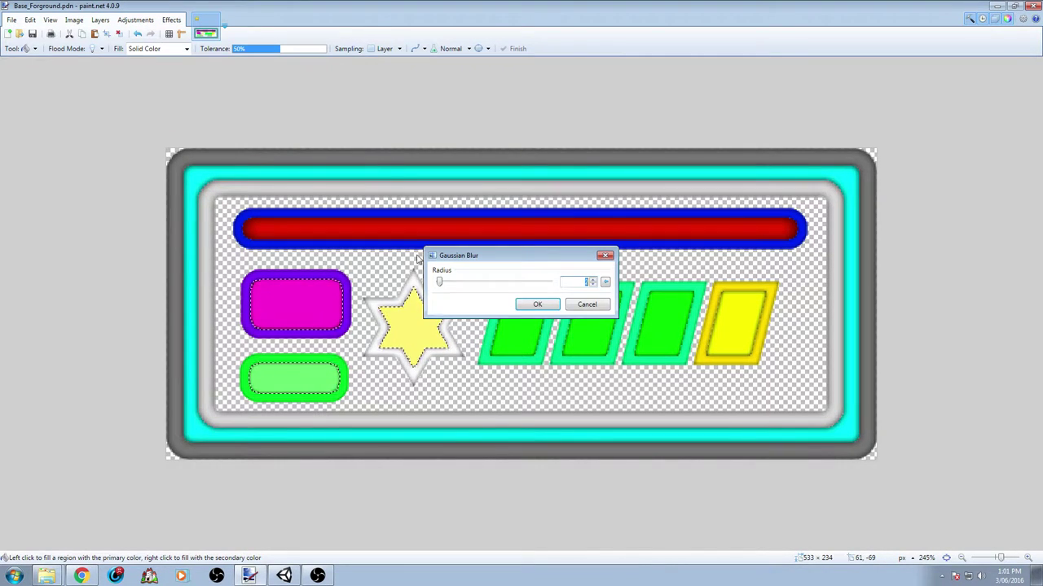
drag(440, 282, 451, 283)
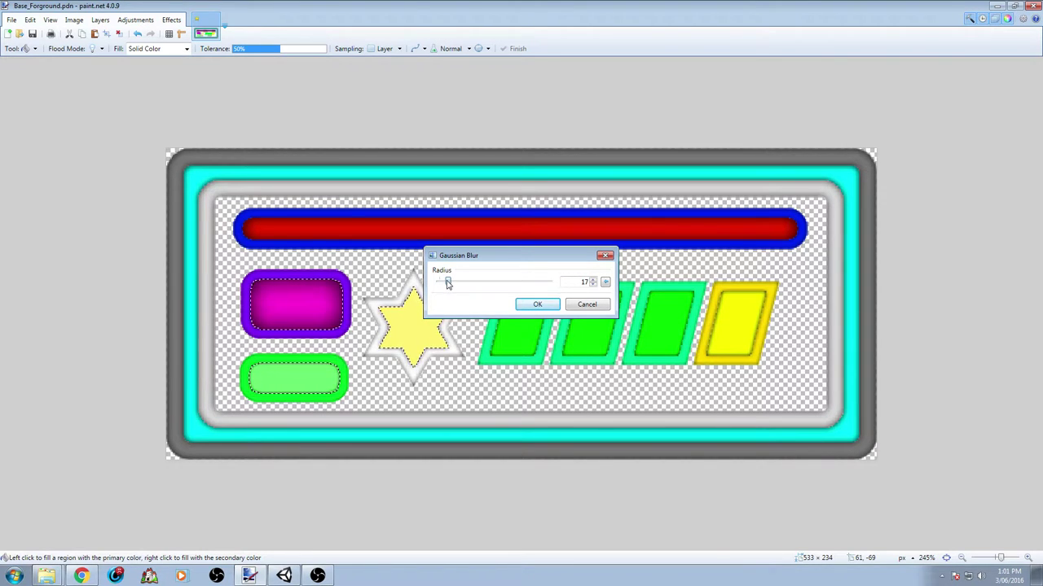
click(531, 306)
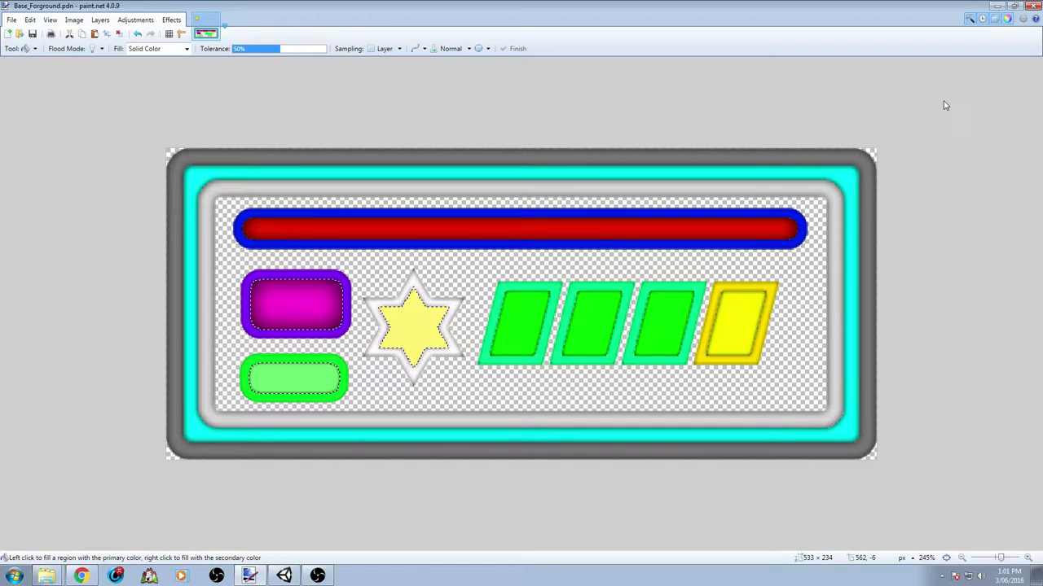
key(F4)
click(512, 324)
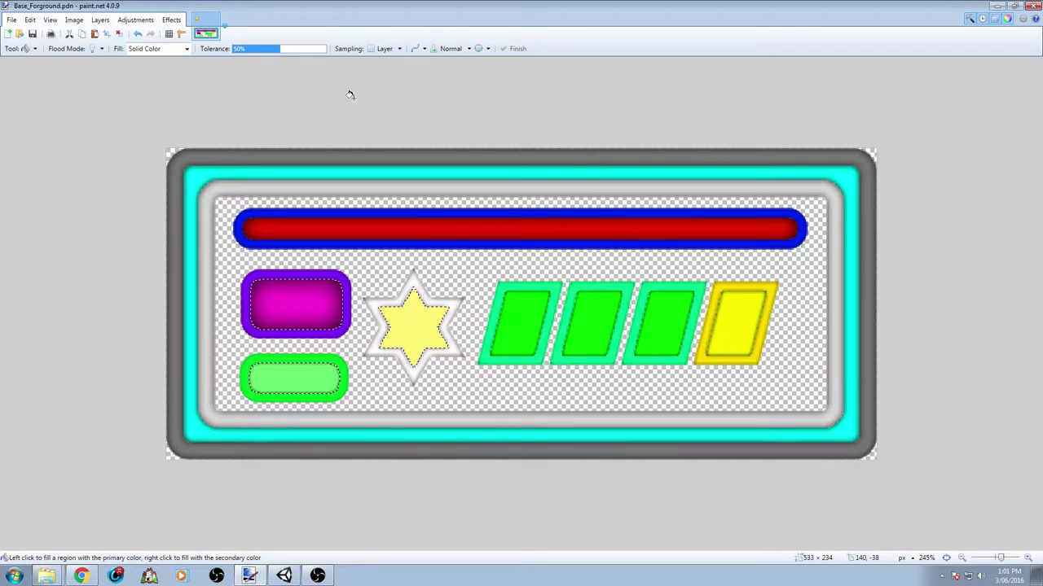
click(171, 18)
mouse_move(211, 73)
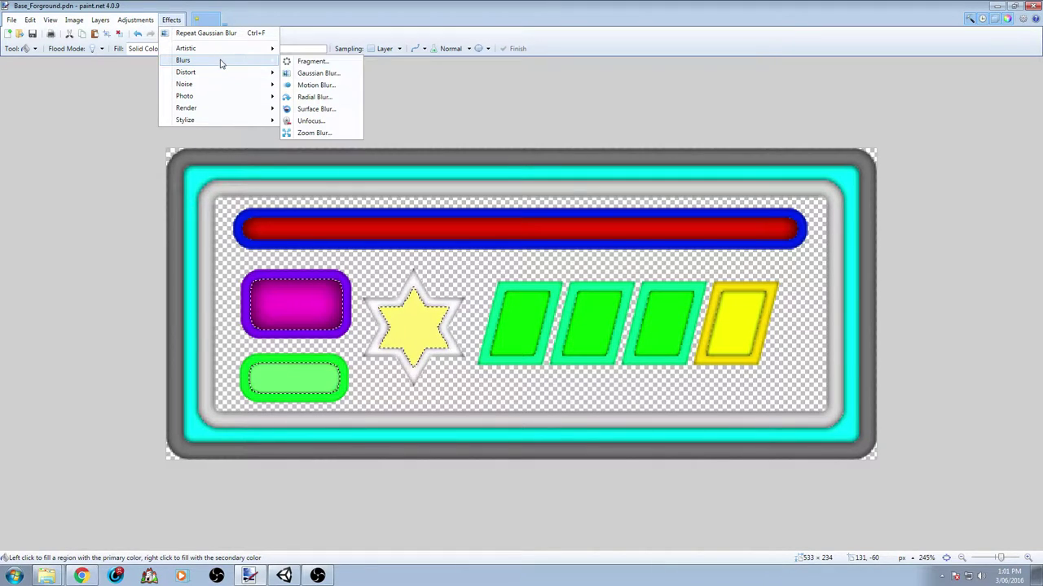
click(315, 97)
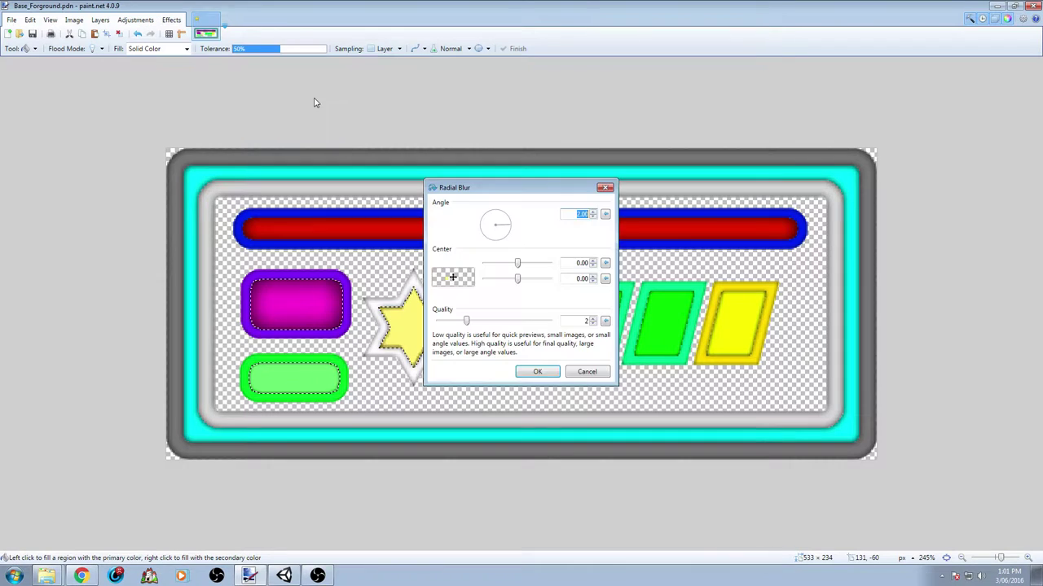
drag(484, 199, 692, 236)
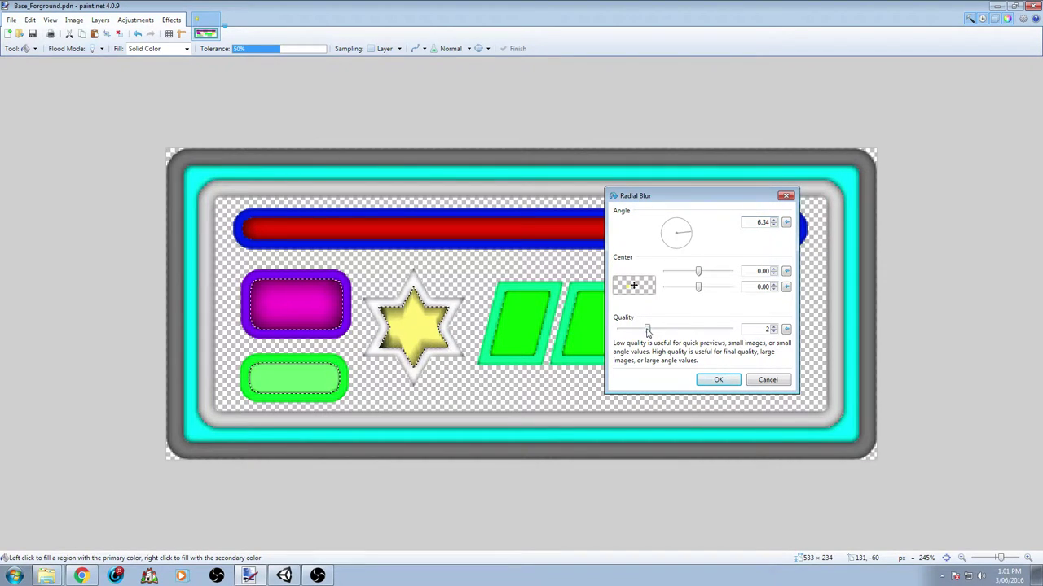
drag(647, 329, 508, 329)
click(768, 380)
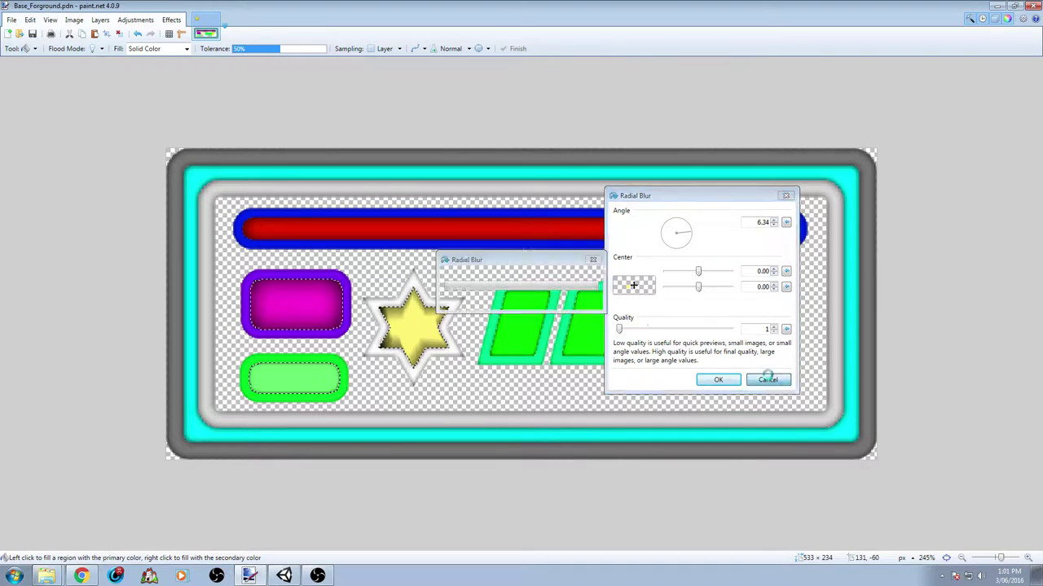
Sharpen the star's pale yellow interior at the maximum amount.
click(171, 19)
mouse_move(190, 97)
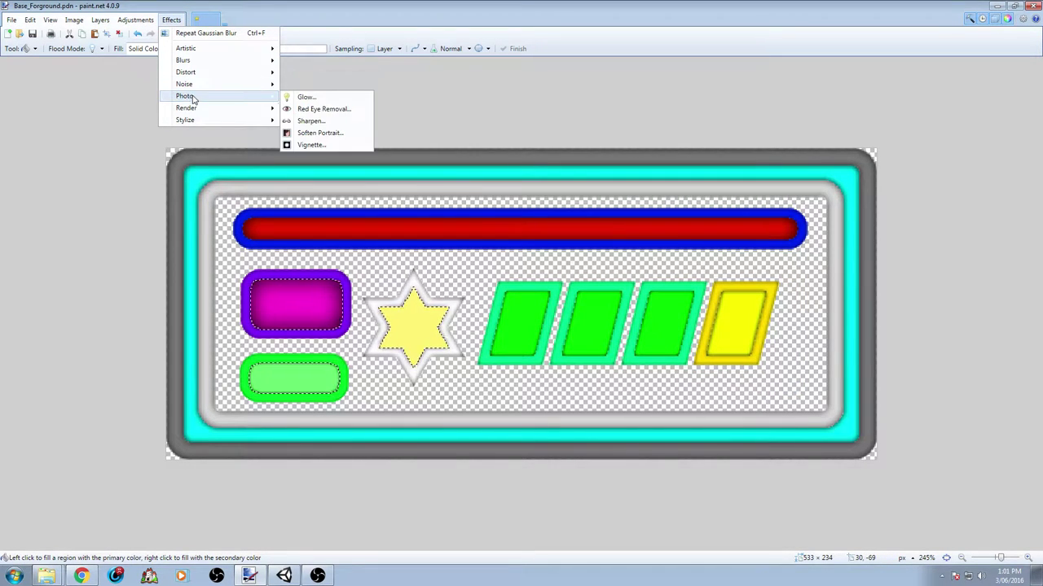
click(314, 121)
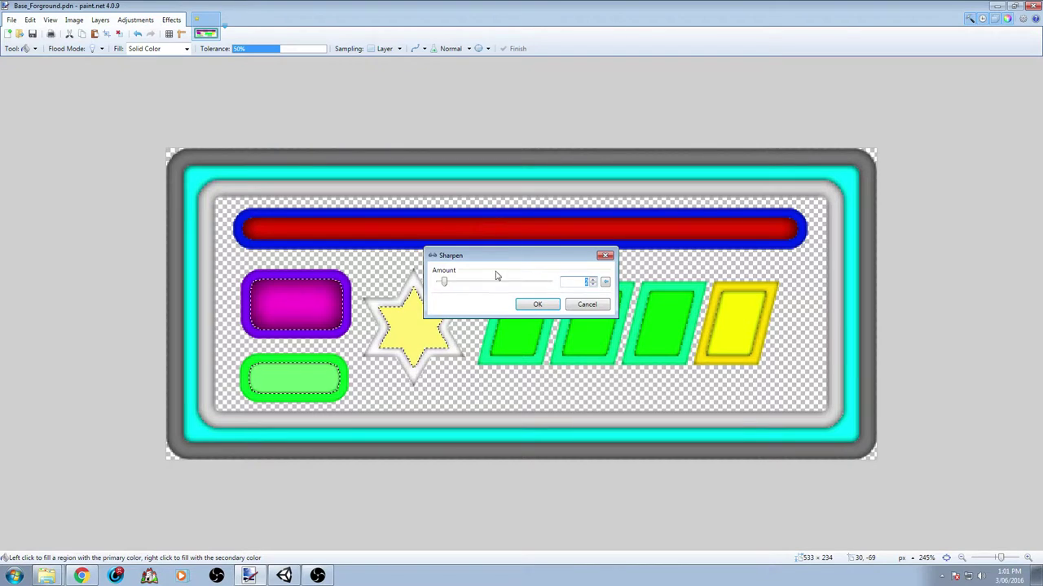
drag(444, 281, 764, 290)
drag(473, 256, 607, 367)
click(669, 413)
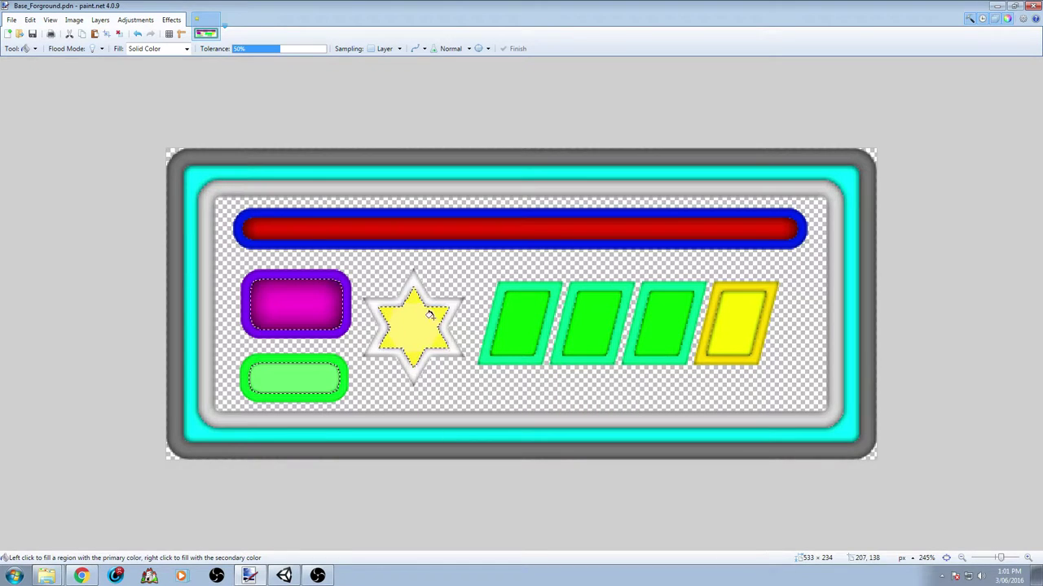
Apply Soften Portrait to the star's interior with softness 1, lighting 20 and warmth 20.
click(171, 20)
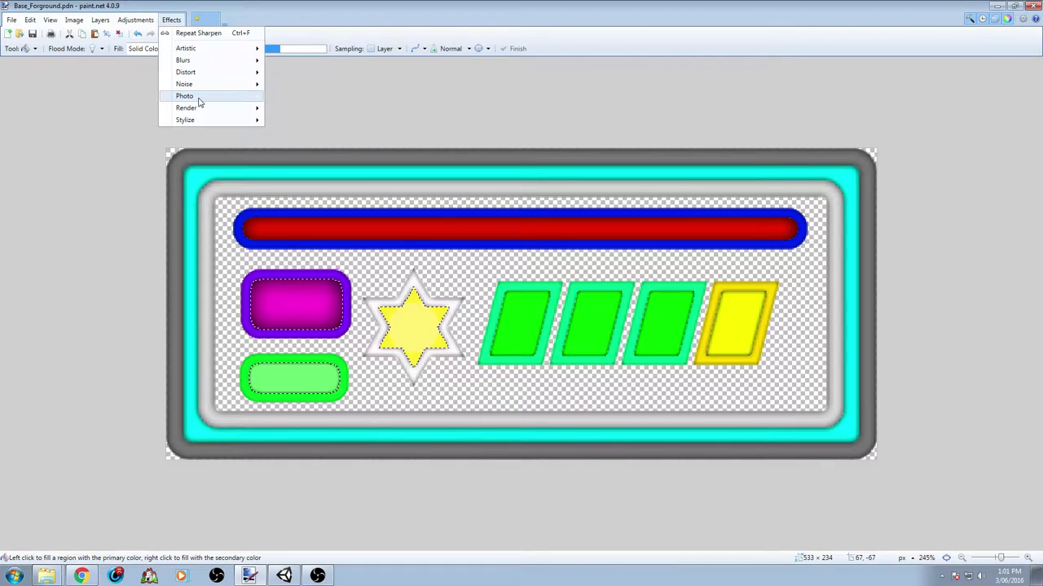
mouse_move(200, 102)
click(311, 133)
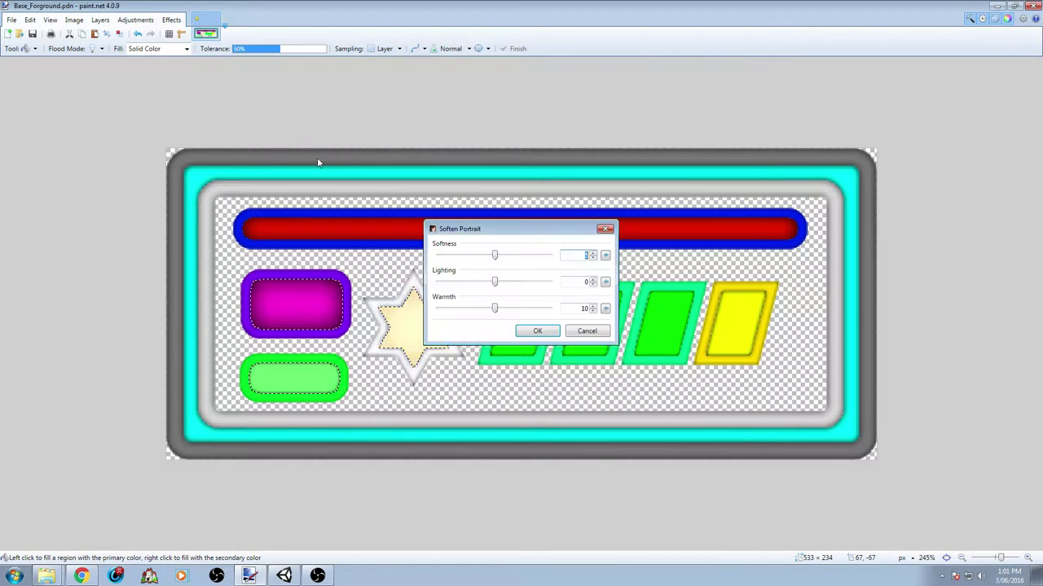
drag(500, 228, 758, 251)
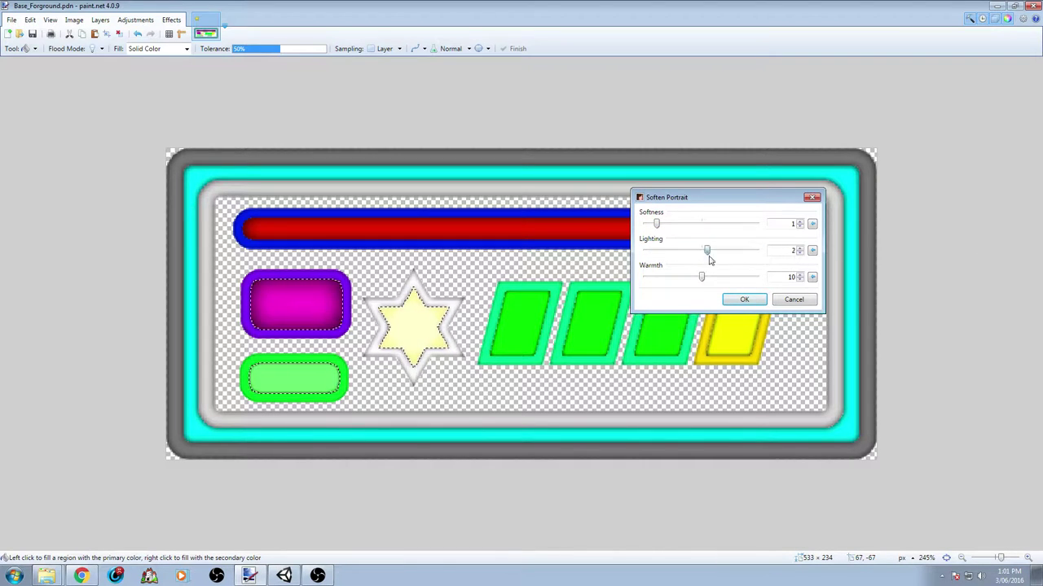
drag(702, 279, 758, 278)
click(744, 299)
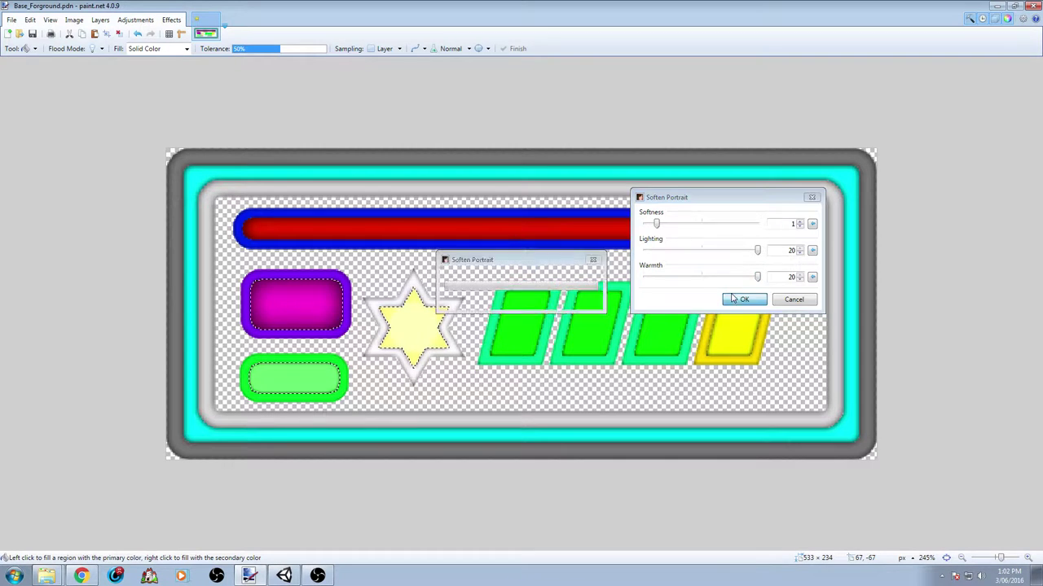
Apply a Gaussian Blur with radius 1 to the star's interior and clear the selection.
click(171, 20)
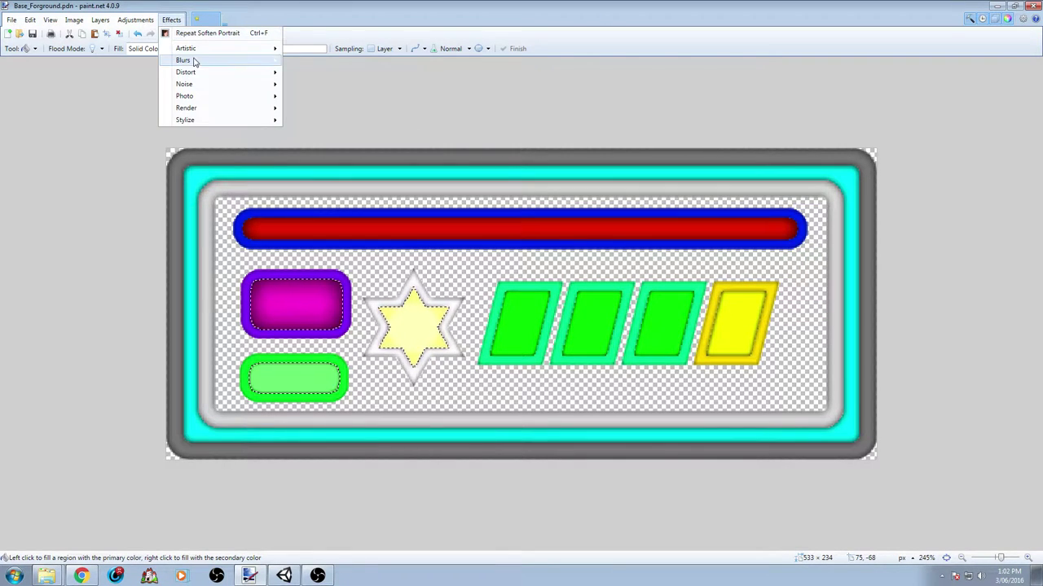
mouse_move(190, 61)
click(319, 74)
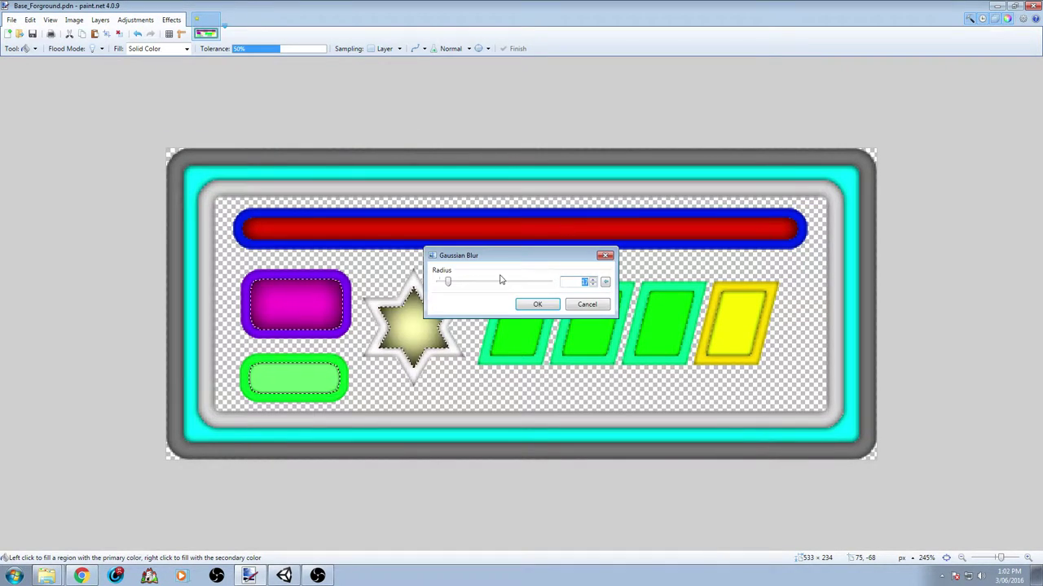
drag(451, 284, 447, 284)
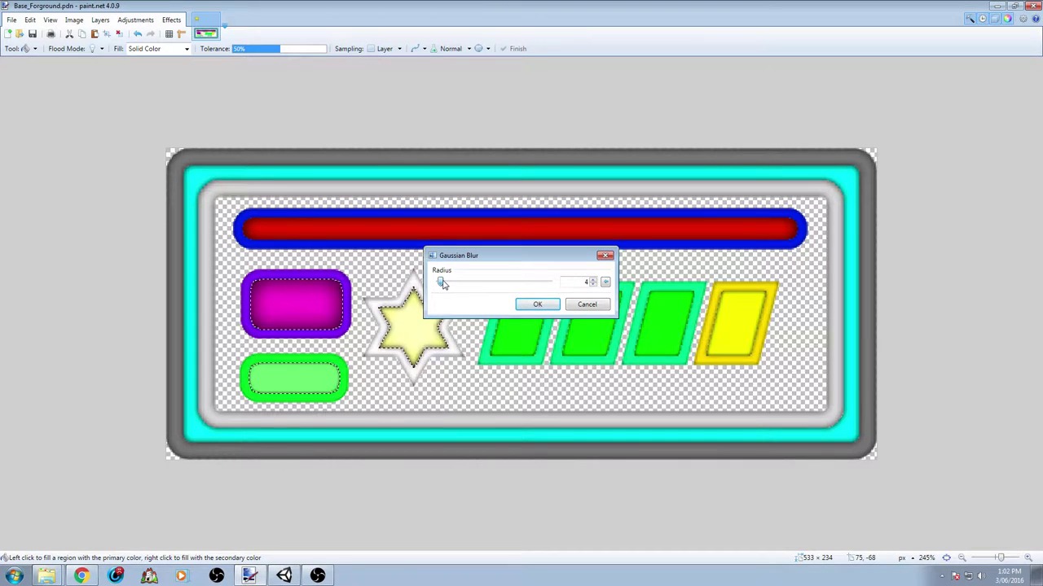
drag(443, 283, 440, 282)
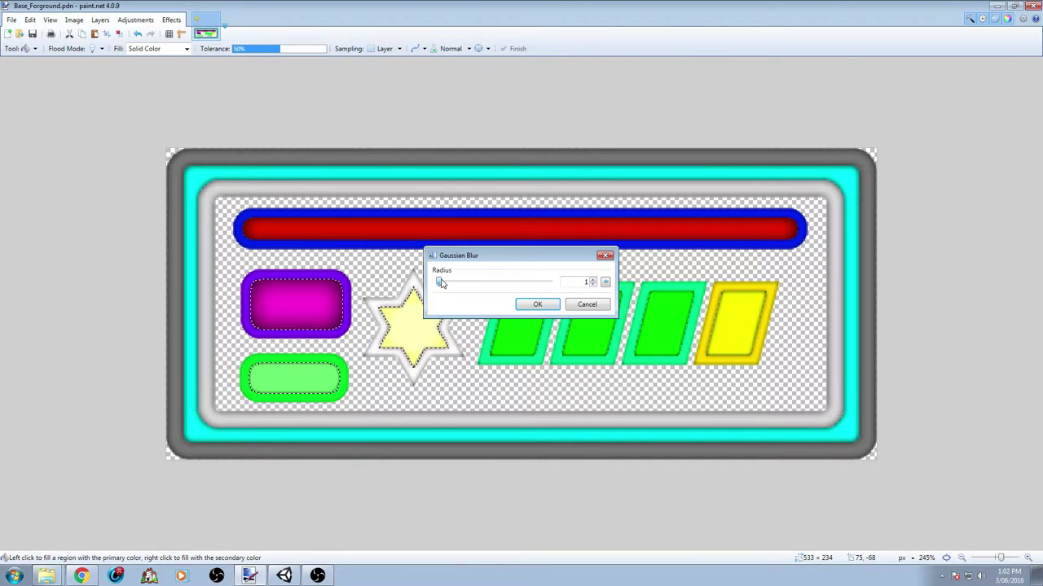
click(537, 304)
key(s)
click(465, 316)
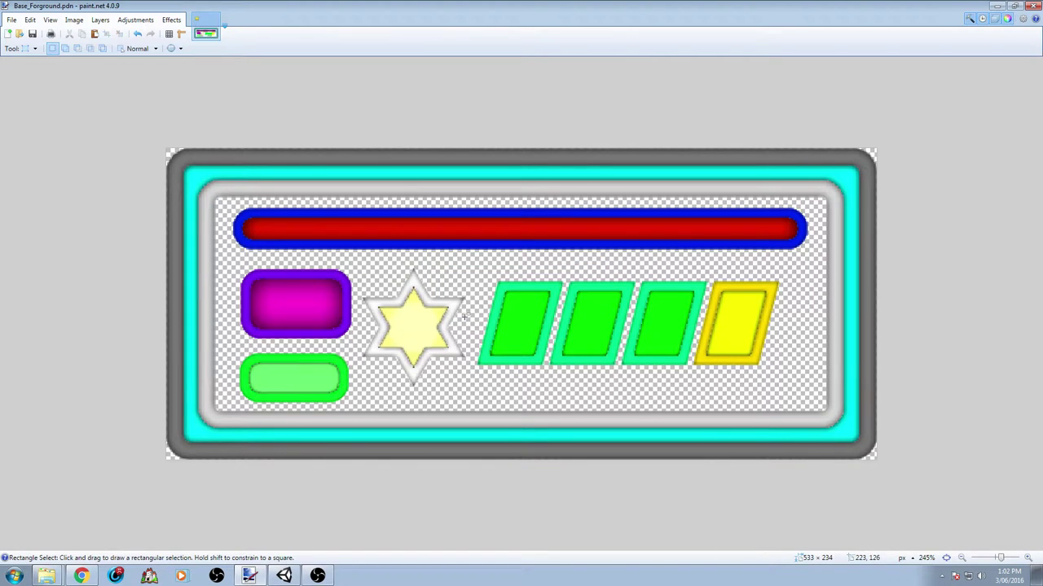
Examine the shaded star interior up close and the look of the whole HUD panel.
ctrl+scroll(540, 345, down, 4)
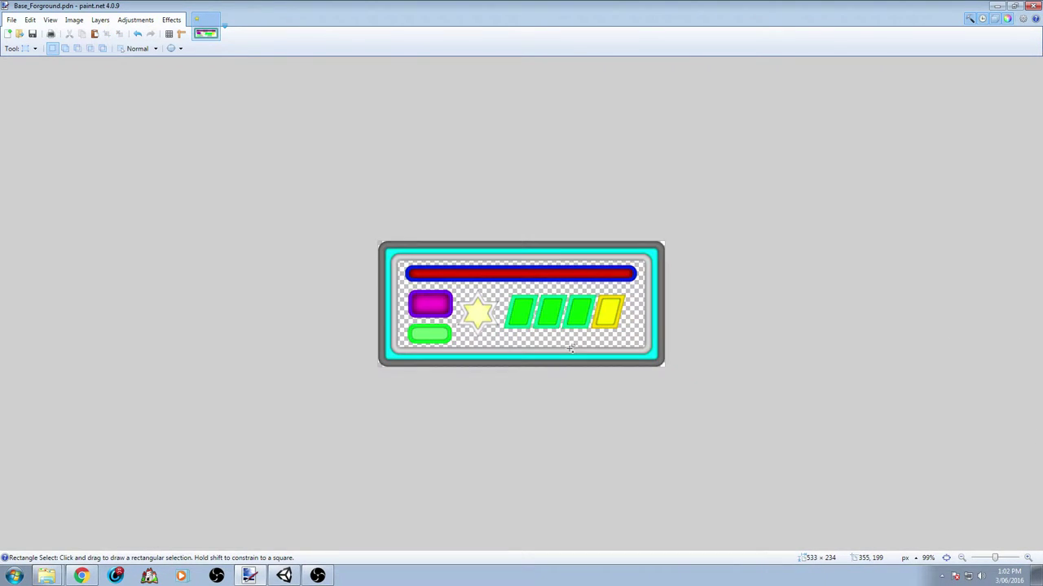
ctrl+scroll(470, 311, up, 13)
ctrl+scroll(376, 323, down, 5)
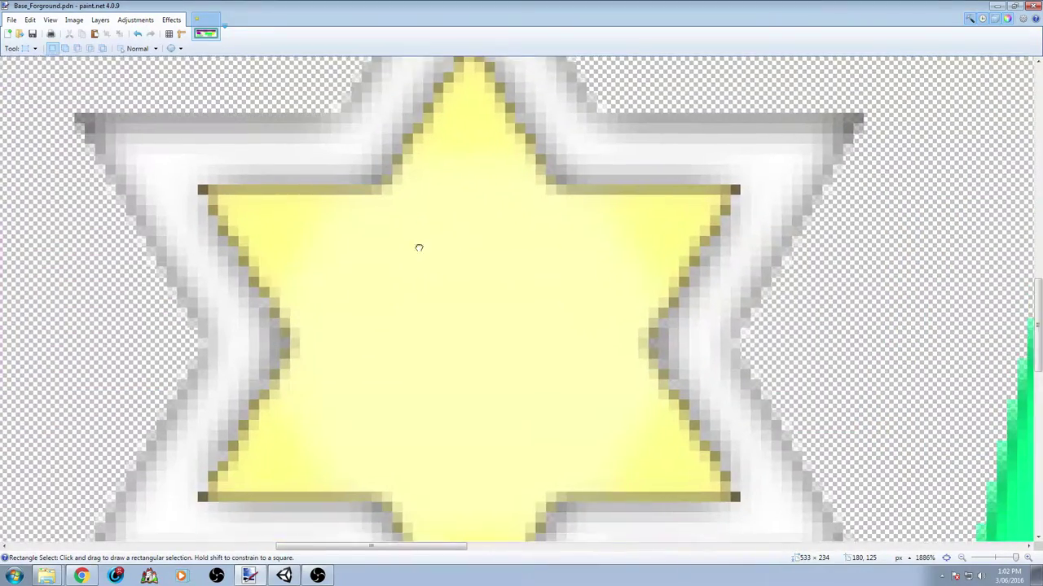
ctrl+scroll(441, 349, up, 1)
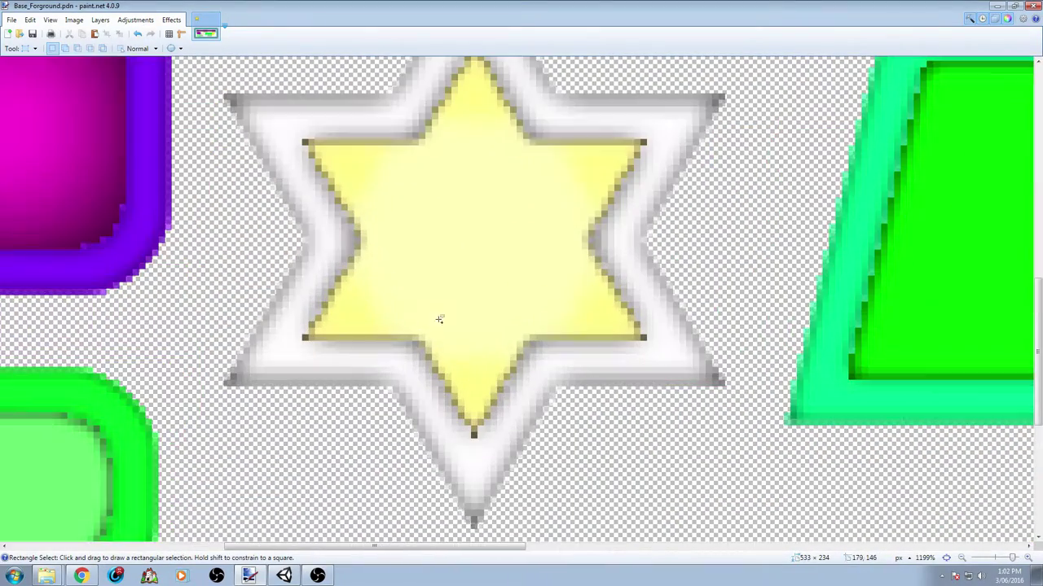
ctrl+scroll(449, 309, down, 3)
ctrl+scroll(480, 316, down, 2)
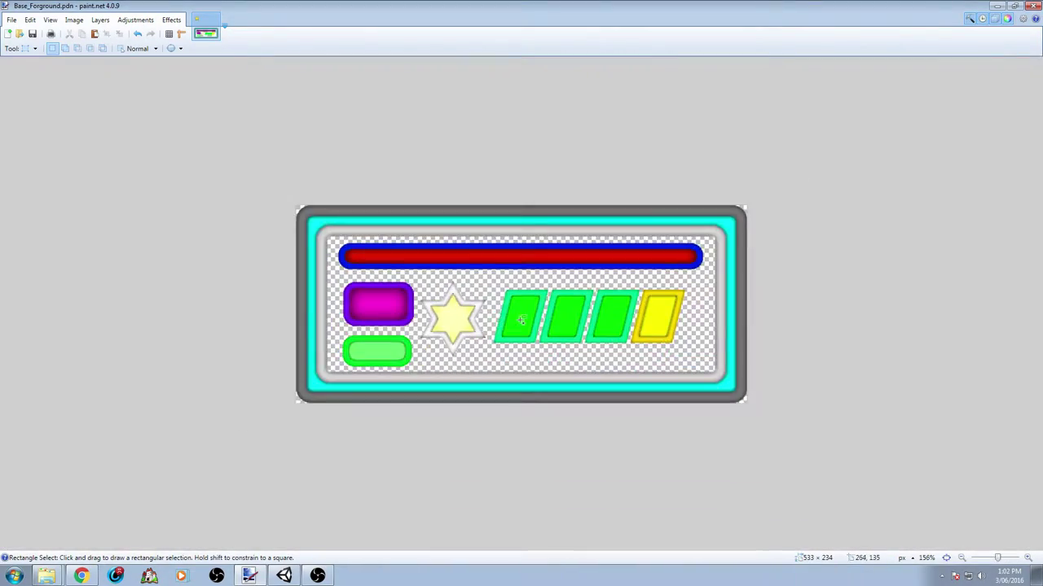
ctrl+scroll(587, 338, up, 1)
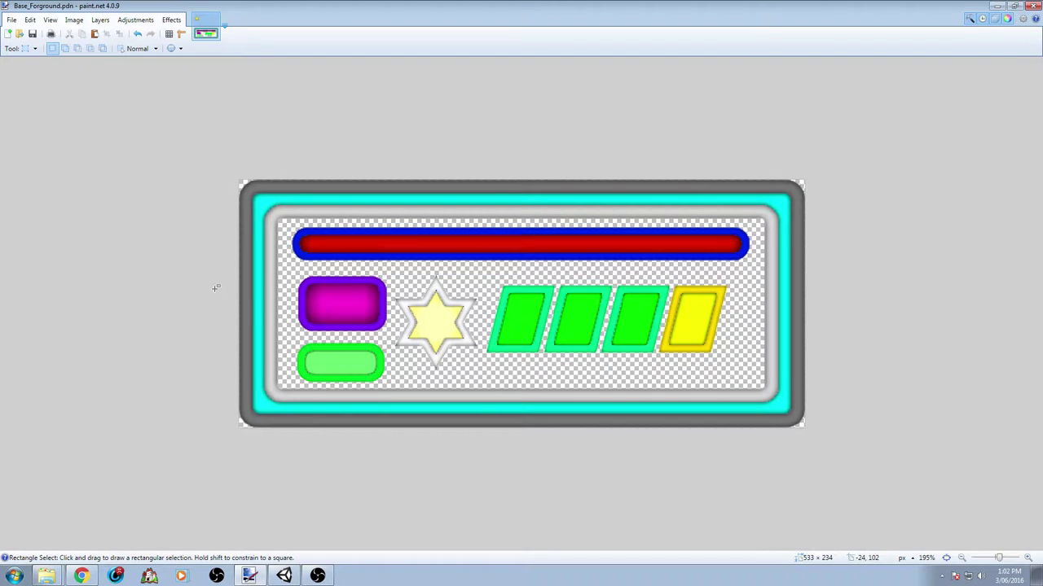
ctrl+scroll(232, 314, down, 1)
ctrl+scroll(403, 333, up, 1)
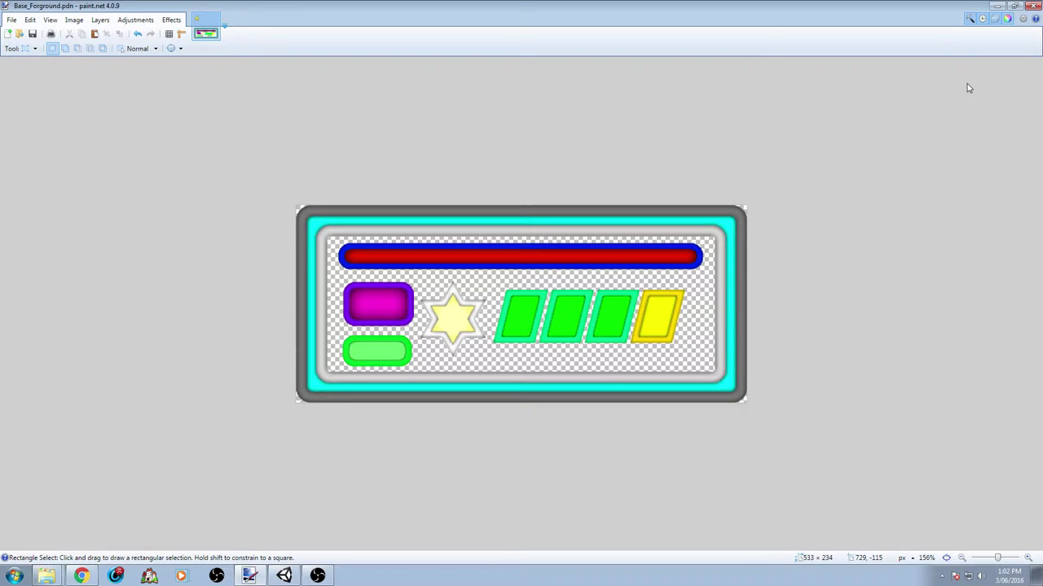
Rename the layers holding the interior fills of the star and the two boxes, using Star for the star's fill.
key(F4)
text(Star)
key(Return)
key(F4)
text(2)
text( Ba)
key(Return)
key(F4)
text(3 St)
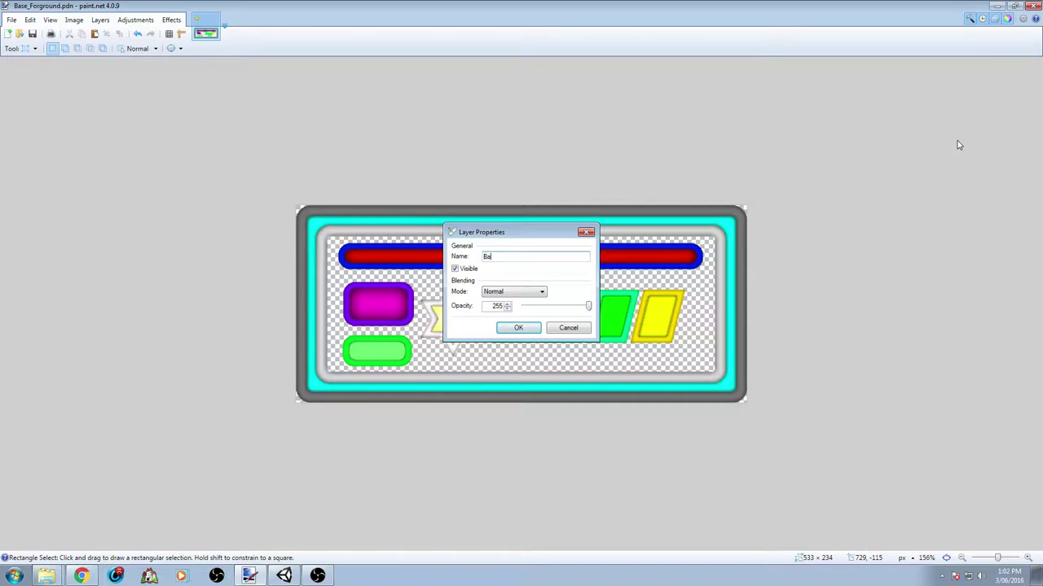
key(Return)
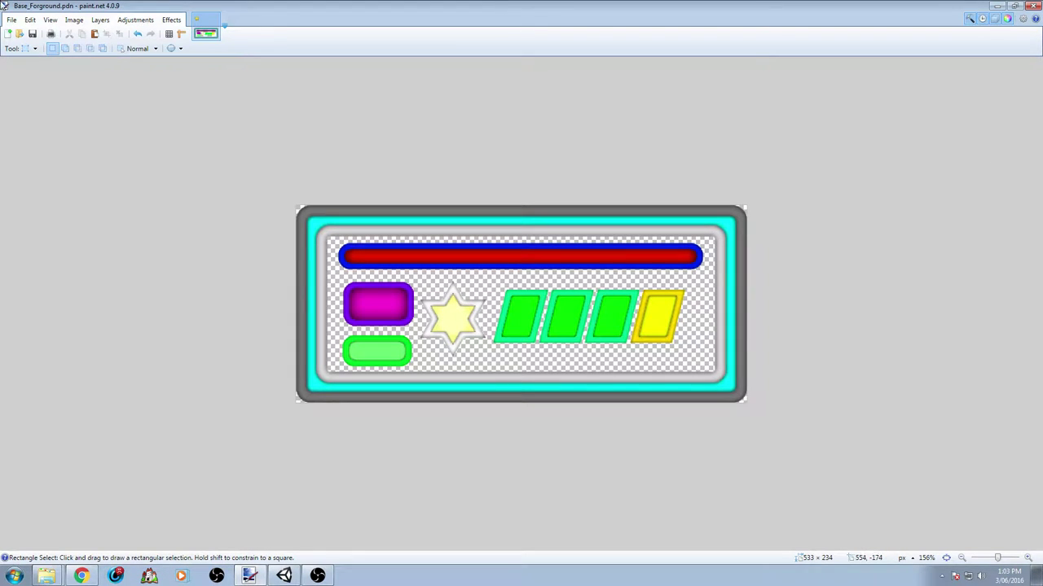
Save the HUD document and select the entire canvas.
click(11, 19)
click(38, 96)
key(ctrl+a)
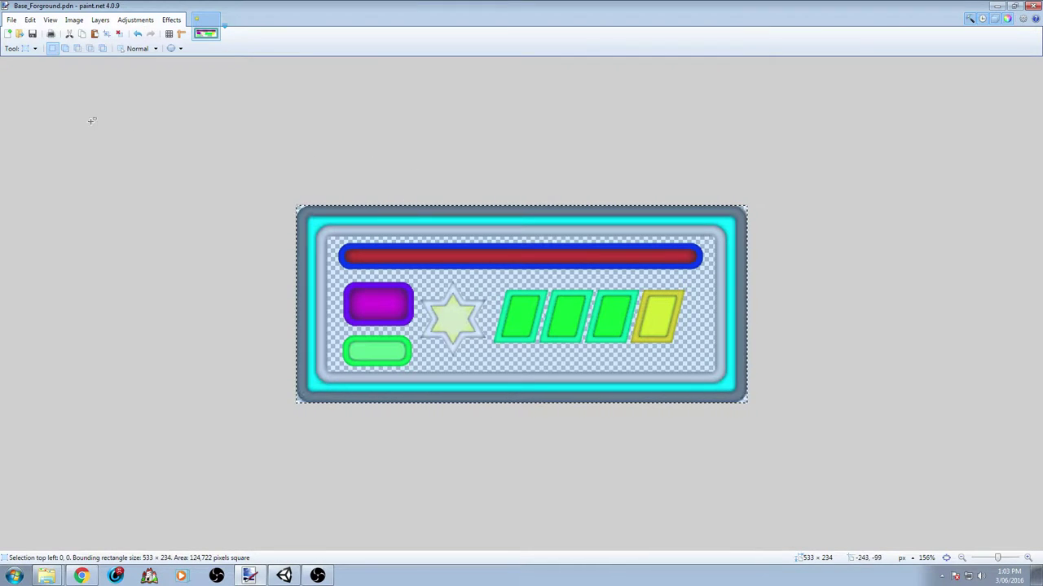
Create a new 533 × 234 pixel image and paste the copied outline artwork into it.
click(11, 37)
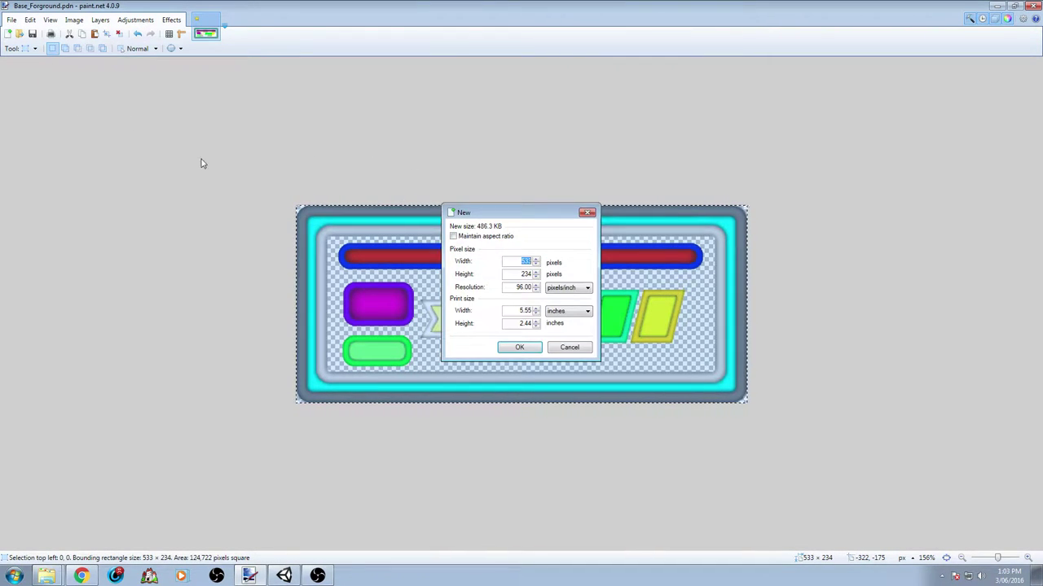
click(524, 344)
key(ctrl+v)
ctrl+scroll(521, 343, up, 4)
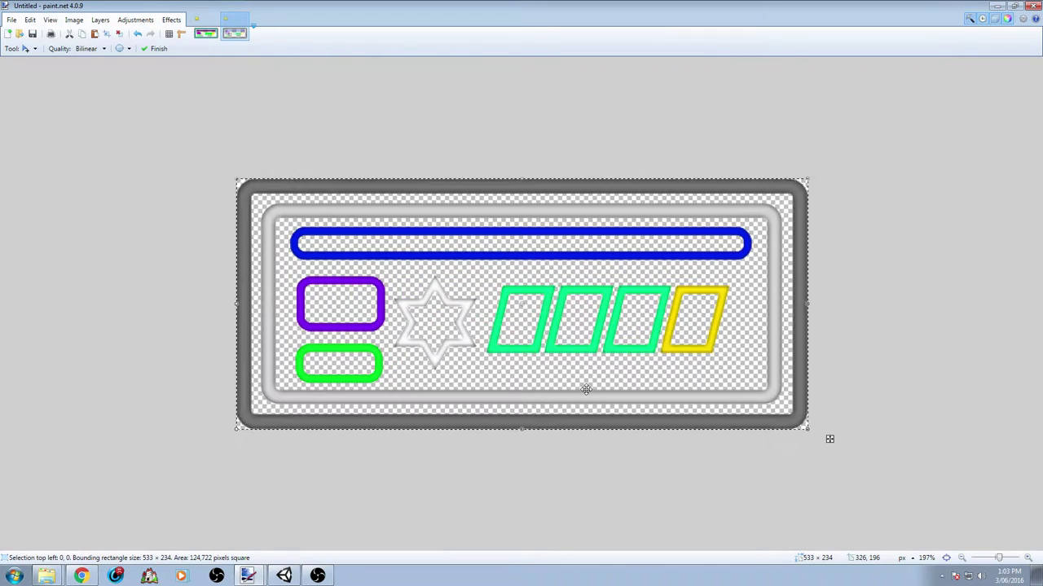
ctrl+scroll(580, 385, down, 3)
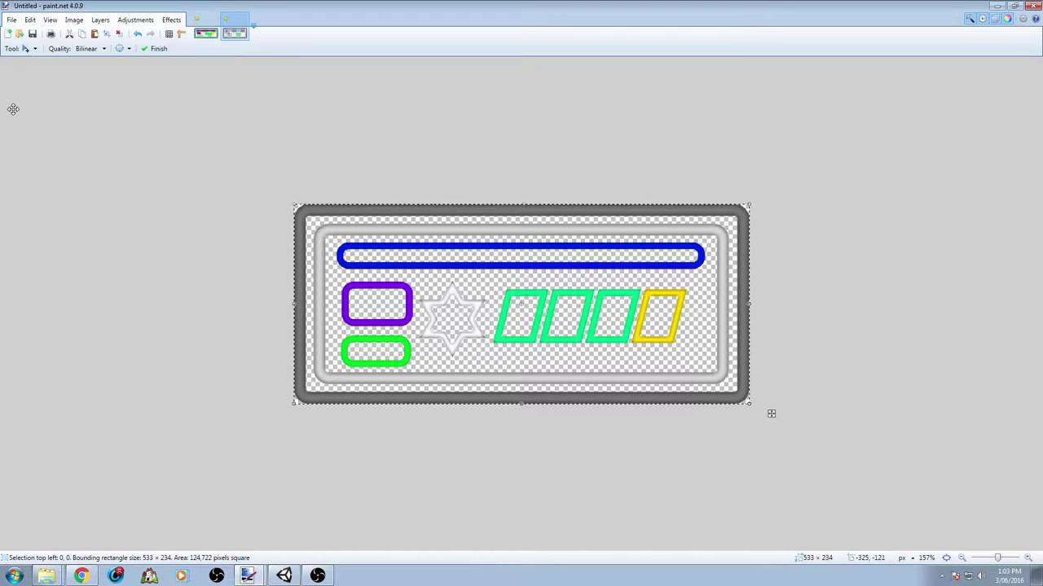
Save the pasted outlines as Forground_Facing.png in the Tutorial GUI folder, with the bit depth on Auto-detect.
click(14, 19)
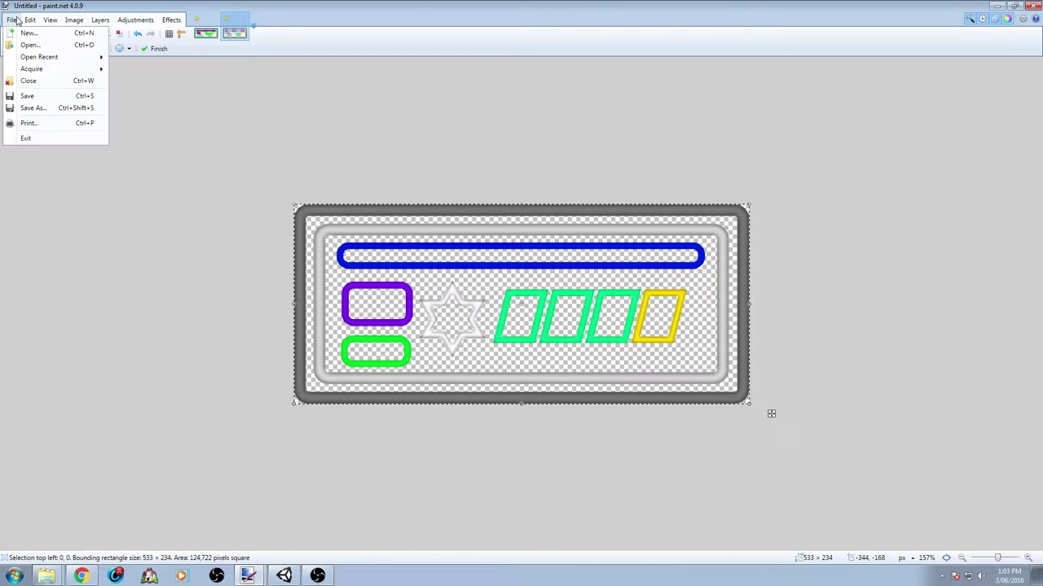
click(33, 108)
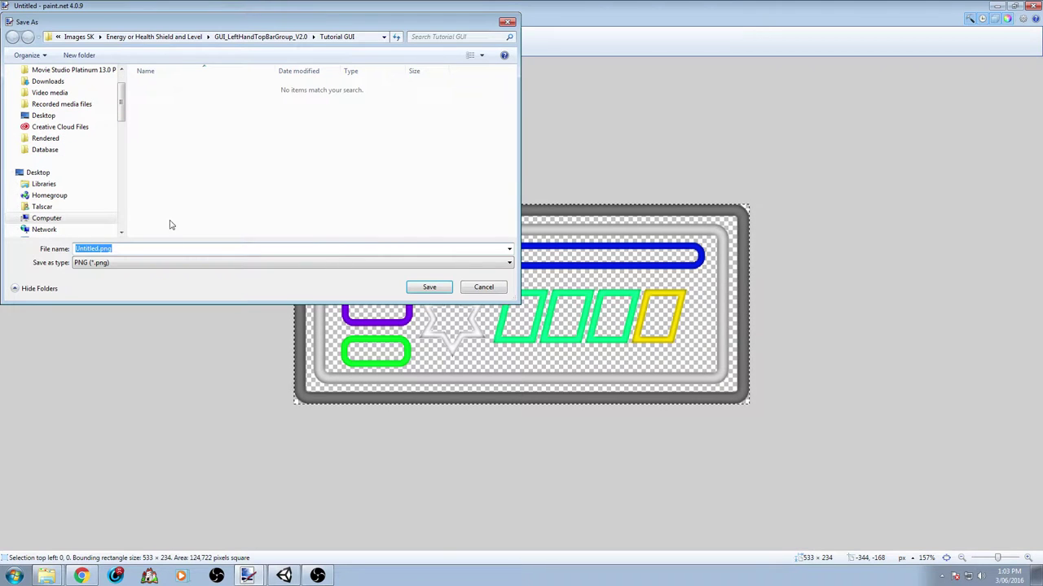
click(152, 263)
click(150, 263)
click(96, 249)
double_click(89, 248)
click(90, 248)
double_click(90, 249)
key(BackSpace)
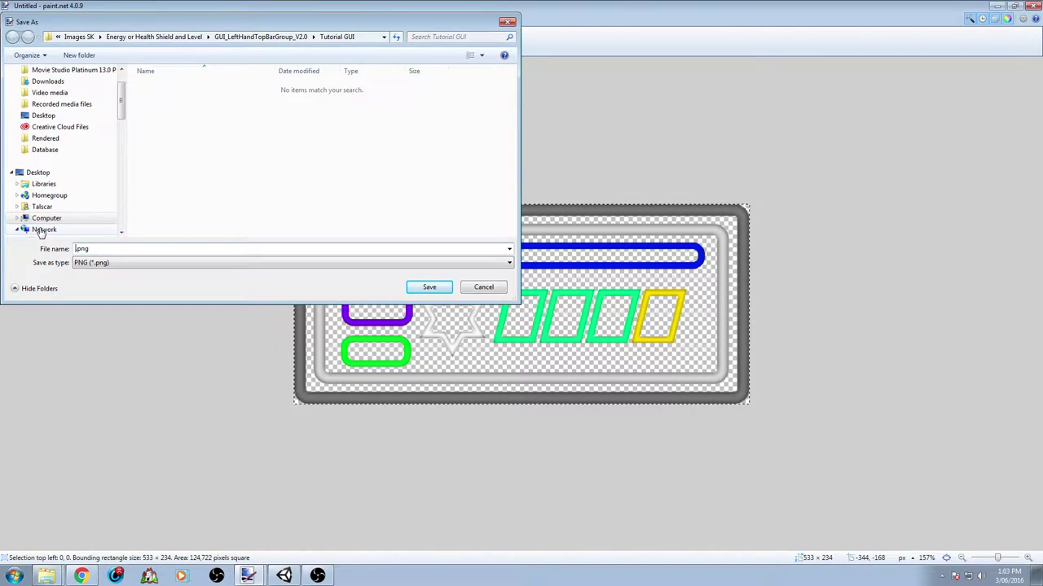
text(Forgeround_Facing)
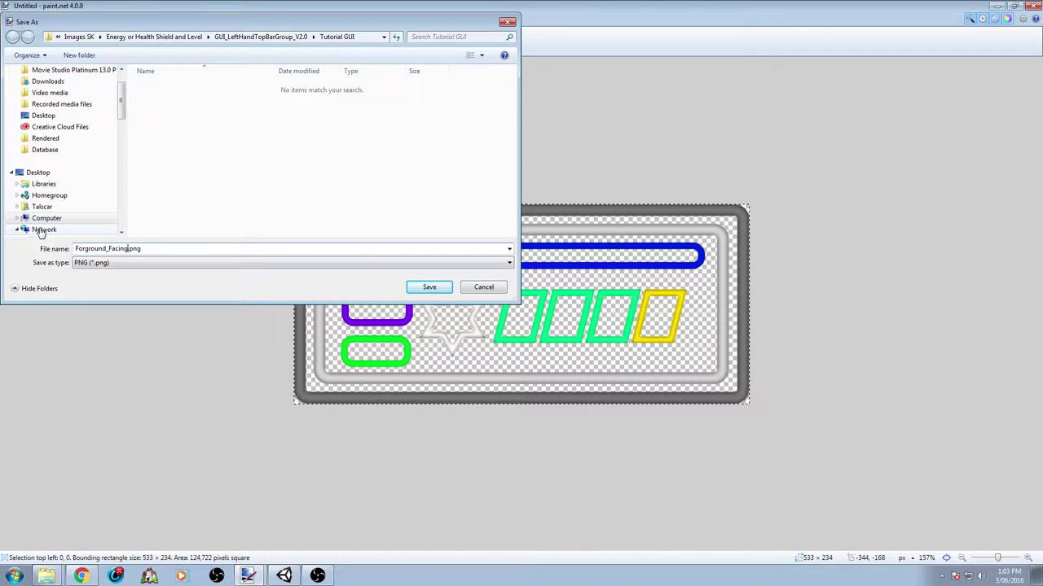
key(Return)
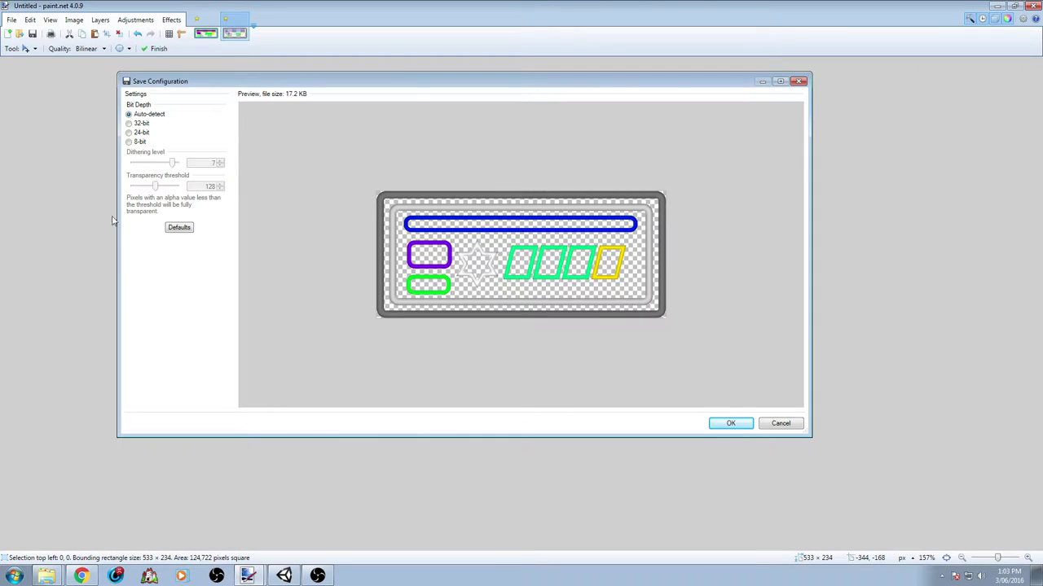
click(729, 423)
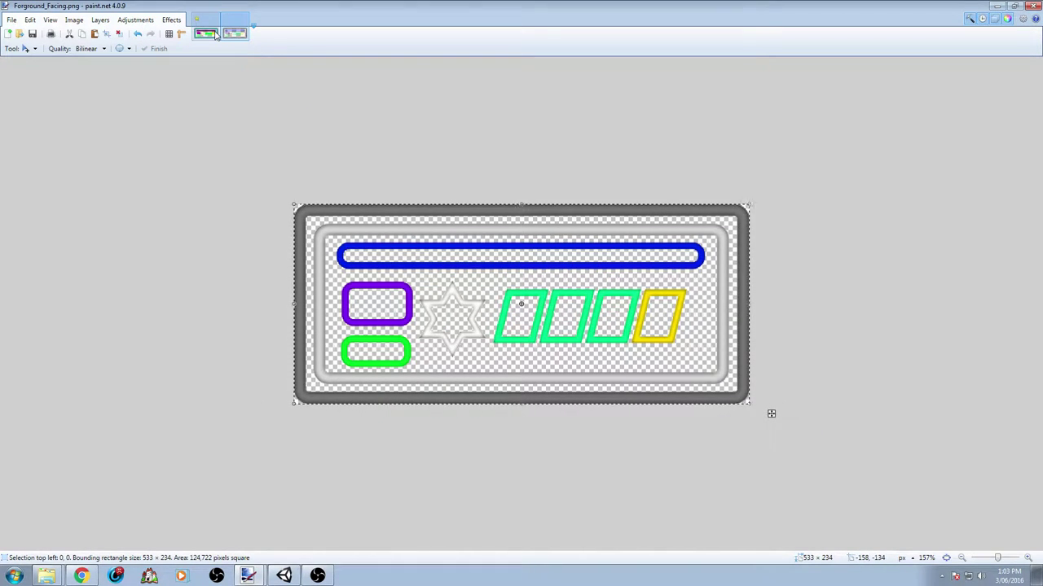
Clear the selection in the Base_Forground document and compare it with the Forground_Facing image, ending on Base_Forground.
click(215, 35)
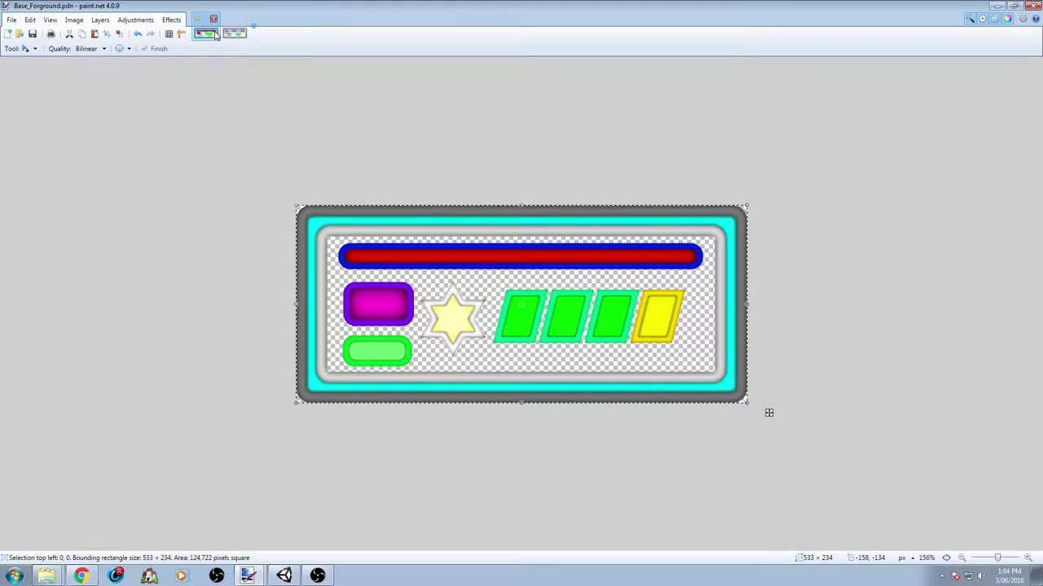
key(ctrl+d)
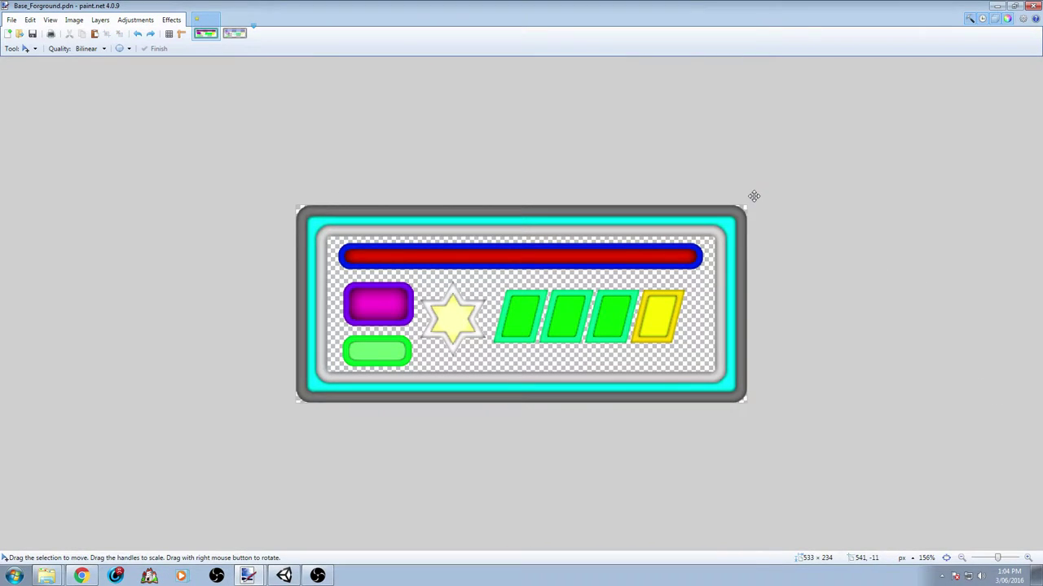
click(234, 33)
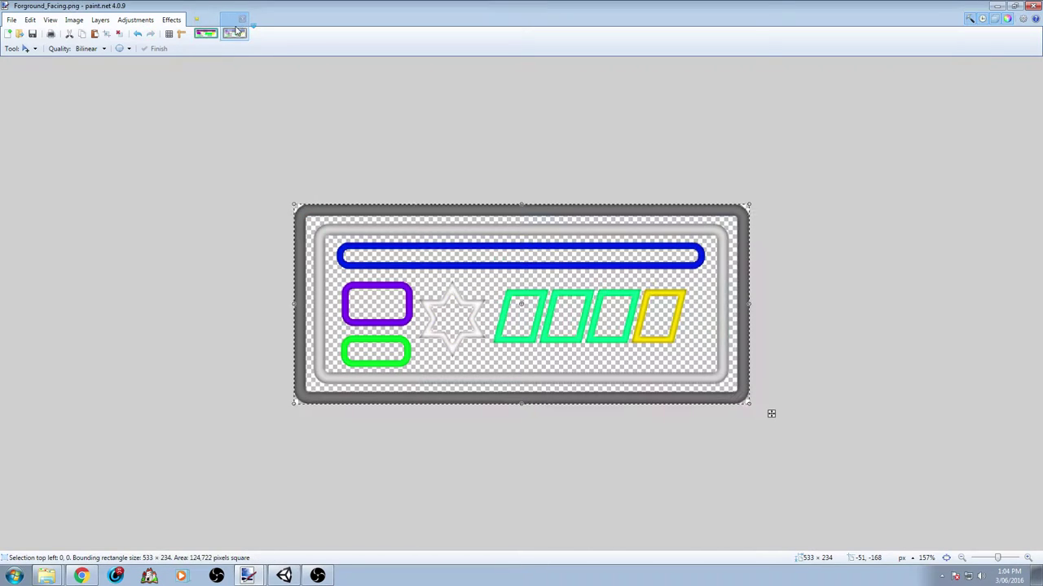
click(205, 33)
click(234, 33)
click(206, 33)
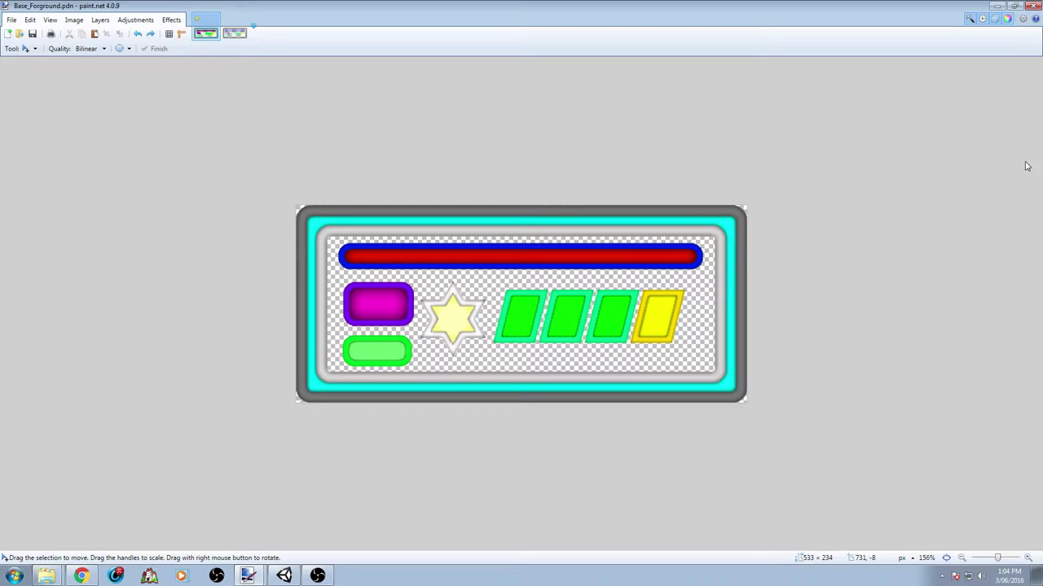
Select the entire canvas on the layer holding the green and yellow energy bar fills and copy it.
key(ctrl+z)
key(ctrl+y)
key(F4)
click(518, 328)
key(s)
drag(249, 158, 920, 399)
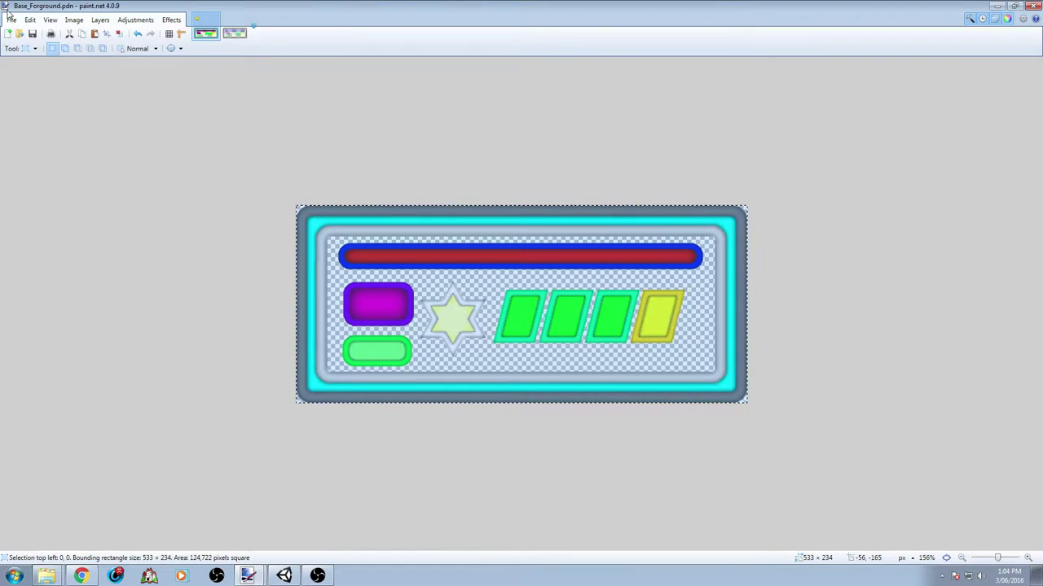
Create a new 533 × 234 pixel image and paste the copied energy bar fills into it.
click(8, 35)
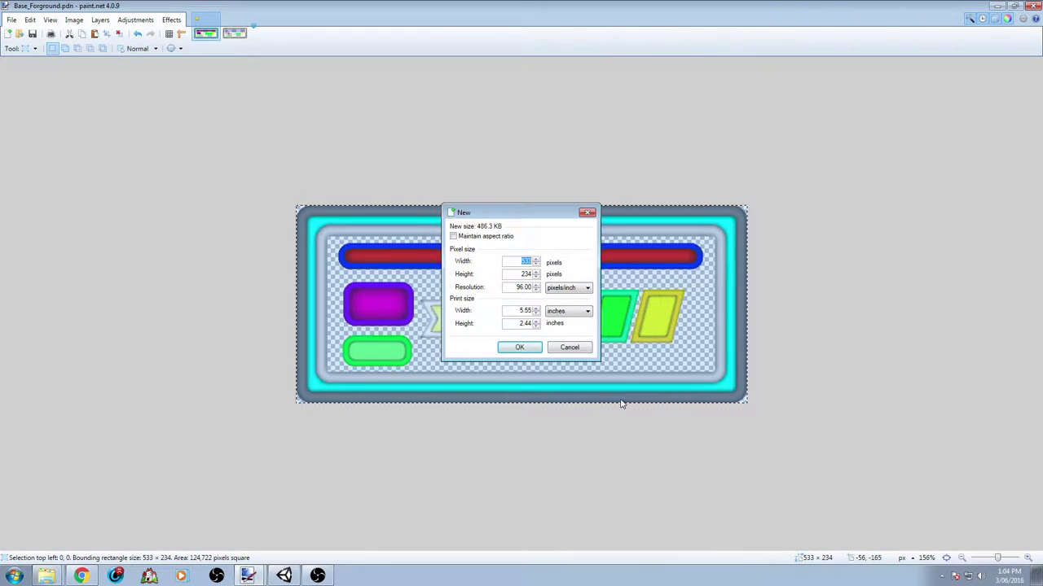
click(519, 347)
key(ctrl+v)
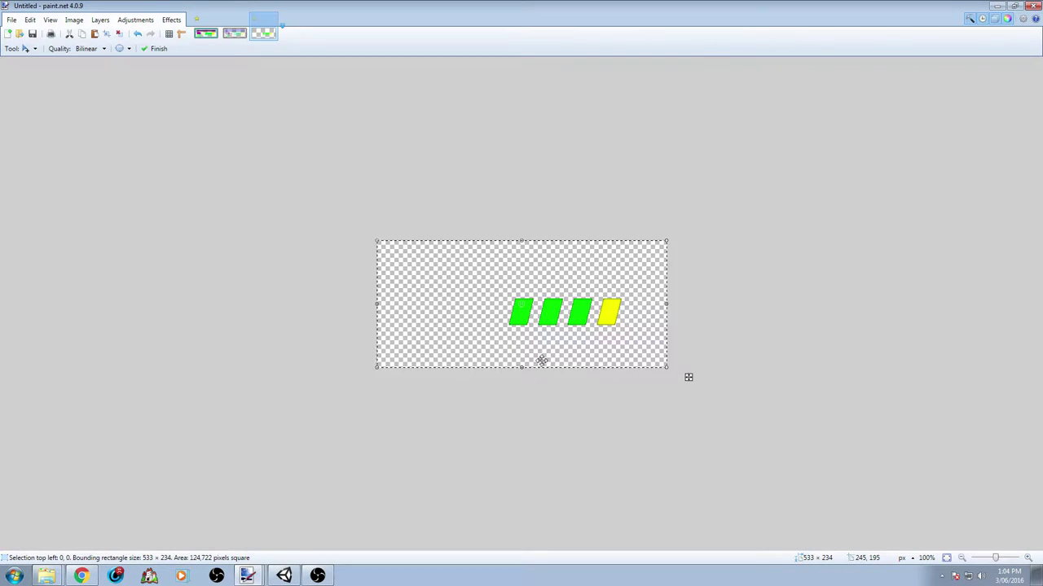
ctrl+scroll(570, 363, up, 4)
ctrl+scroll(575, 366, down, 2)
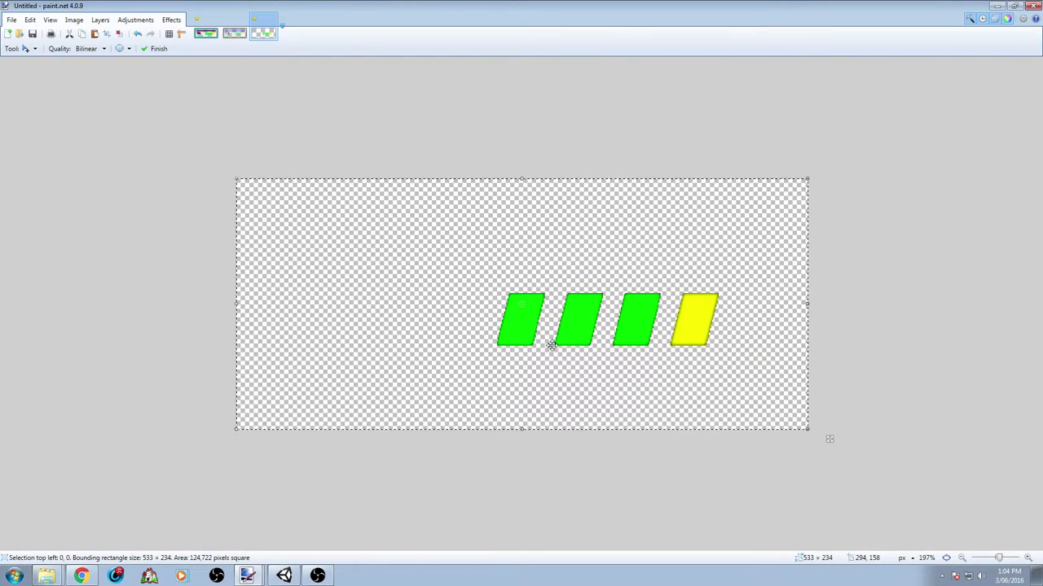
Save the energy bar image as Energy_Bar_Green3Yellow1.png in the Tutorial GUI folder with auto-detected bit depth.
click(11, 19)
click(32, 109)
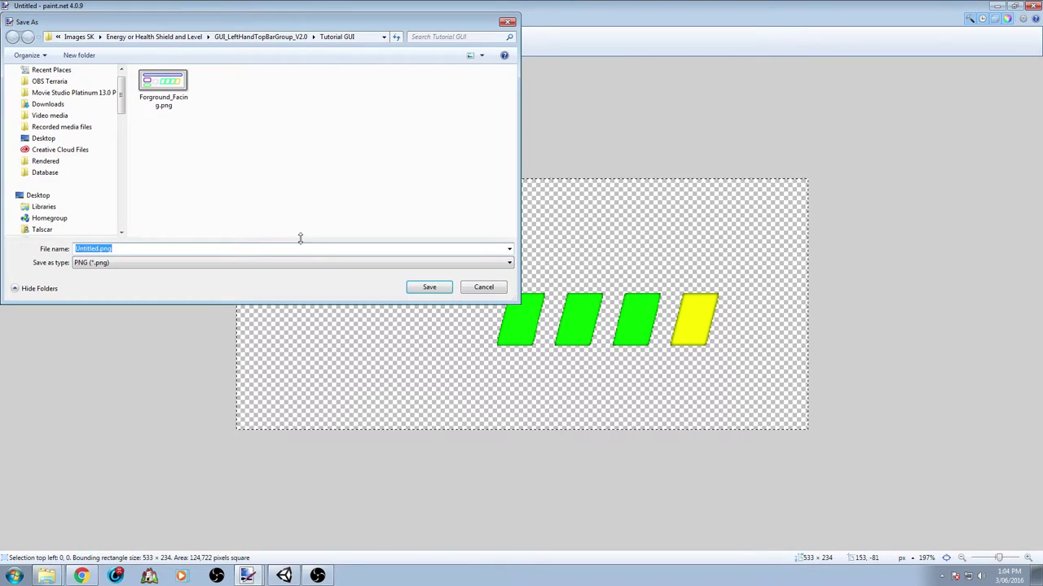
drag(76, 248, 91, 215)
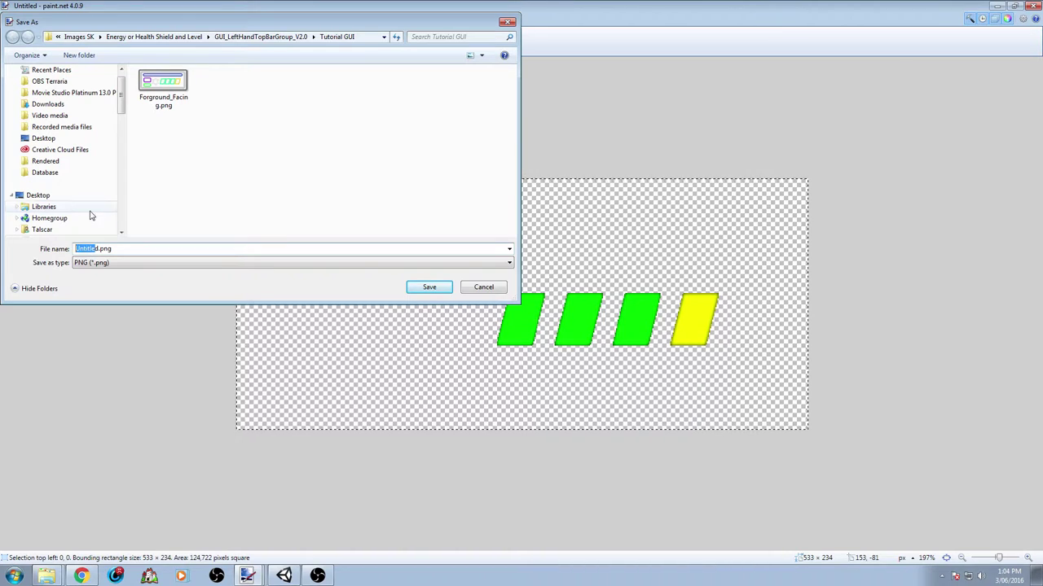
key(BackSpace)
text(Energy)
text(_Bar_Green_)
text(Y)
text(1)
text(llow)
key(Return)
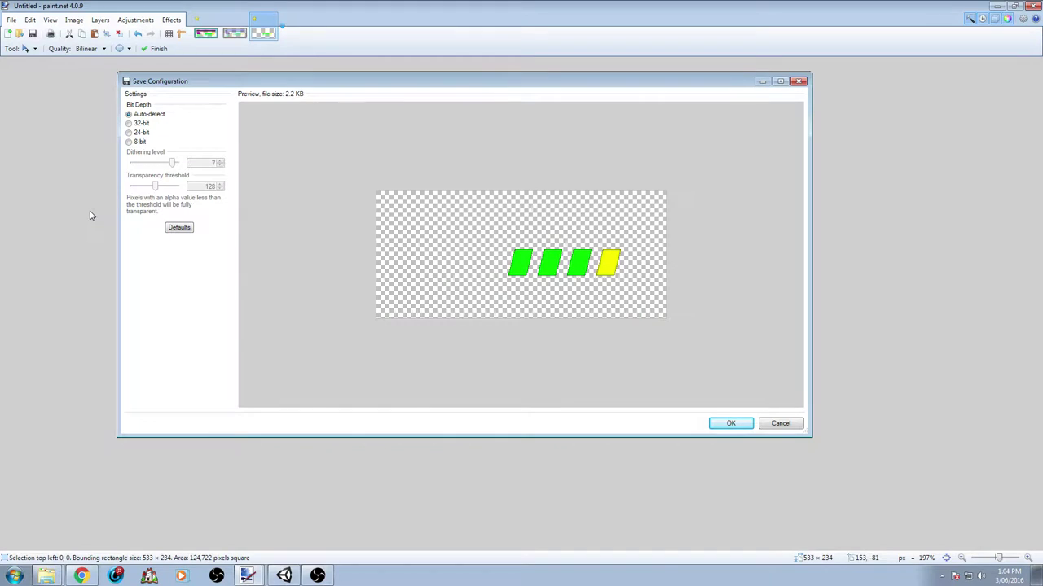
click(722, 423)
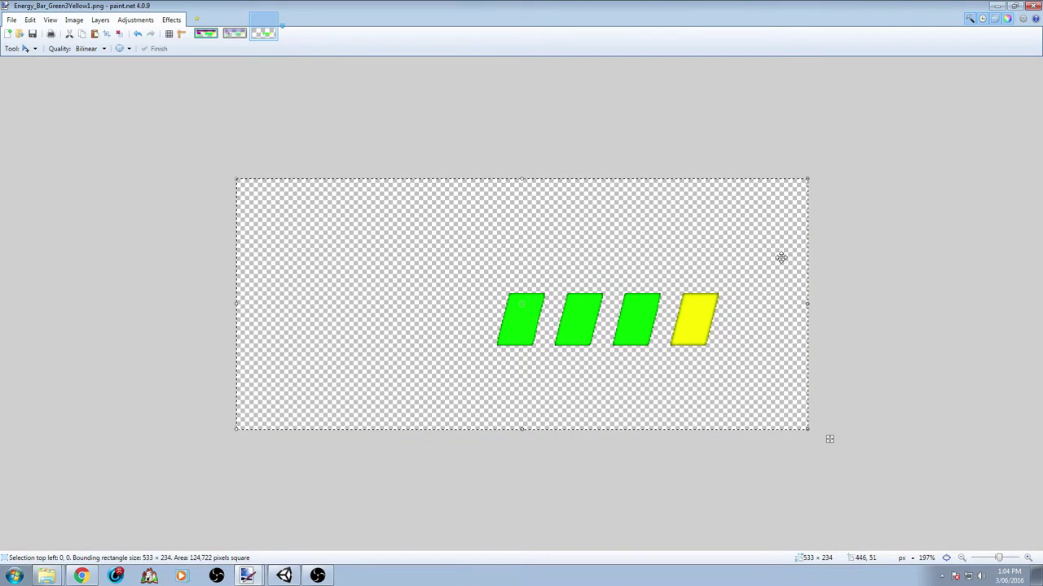
Rotate the selected energy bars 15° counter-clockwise so that their slanted sides stand upright.
key(s)
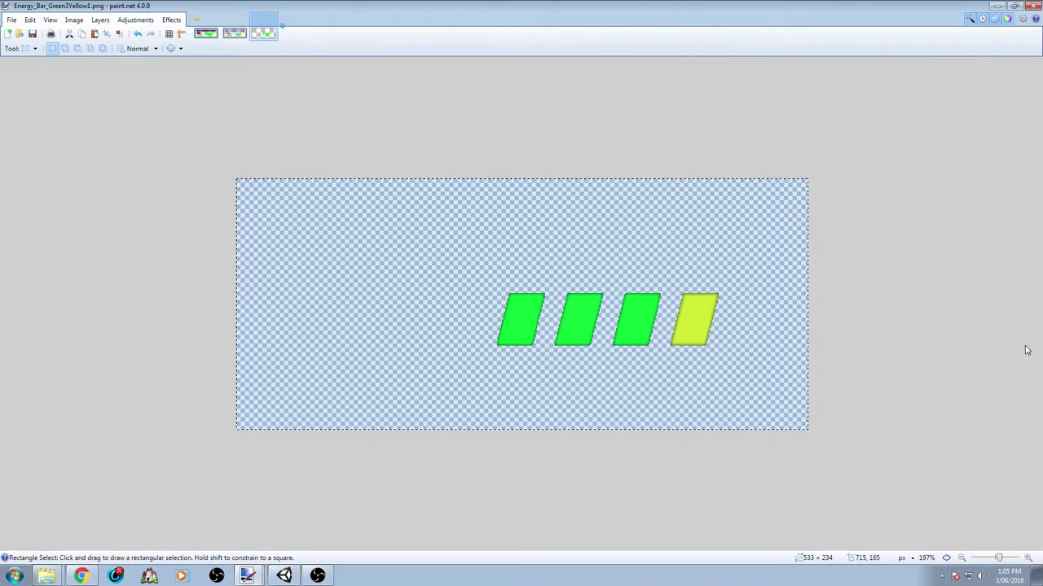
key(m)
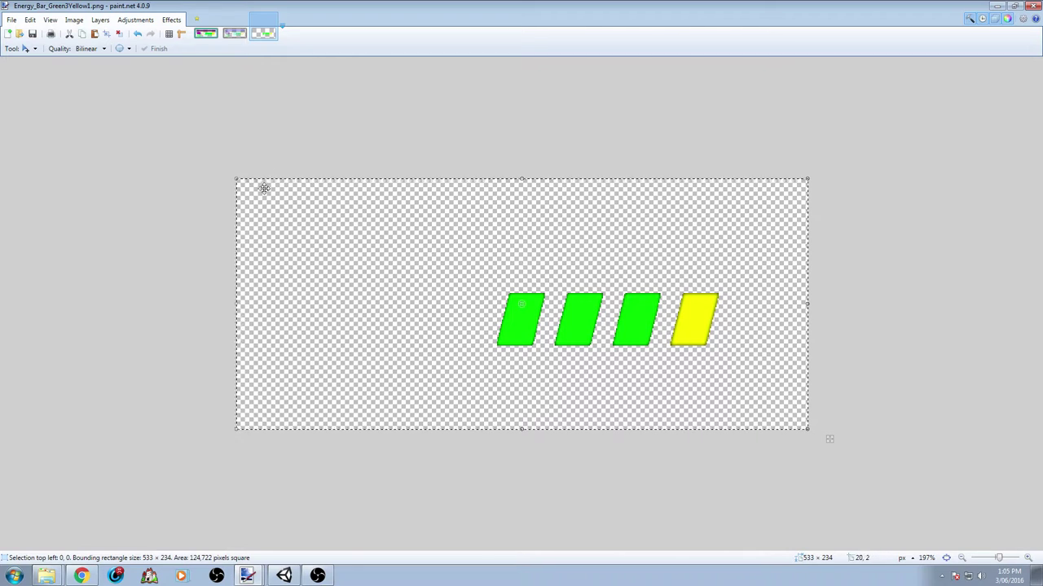
right_drag(235, 173, 211, 219)
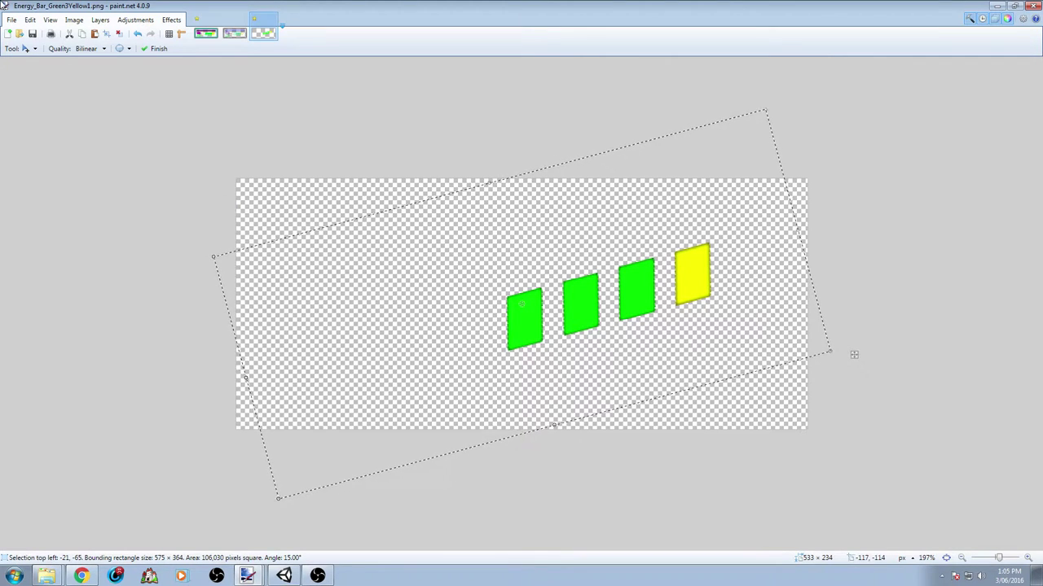
Save the rotated bars as a separate PNG named Energy_Bar_Green3Yellow1_Rotation.png with auto-detected bit depth.
click(6, 20)
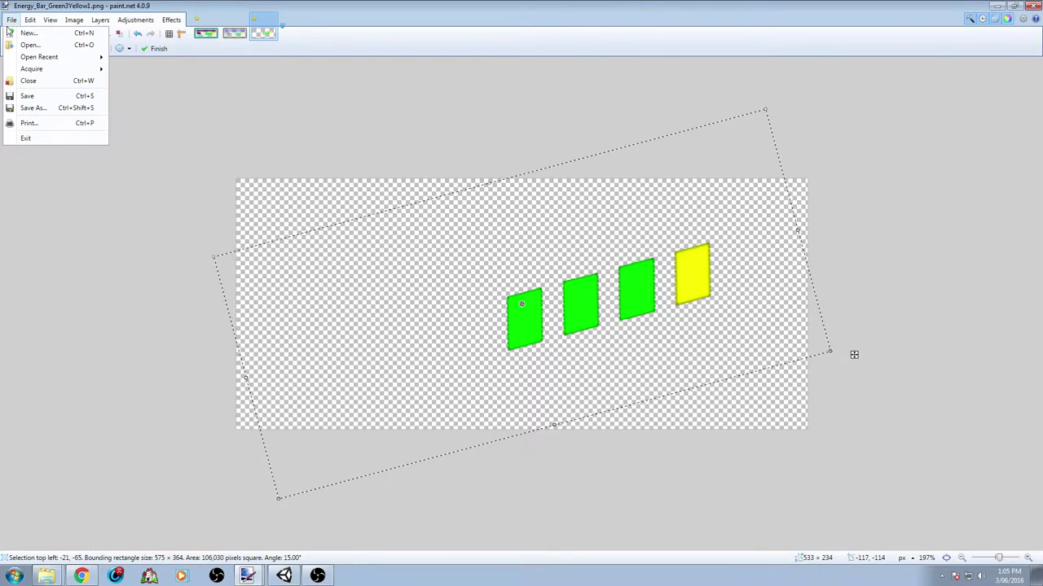
click(38, 109)
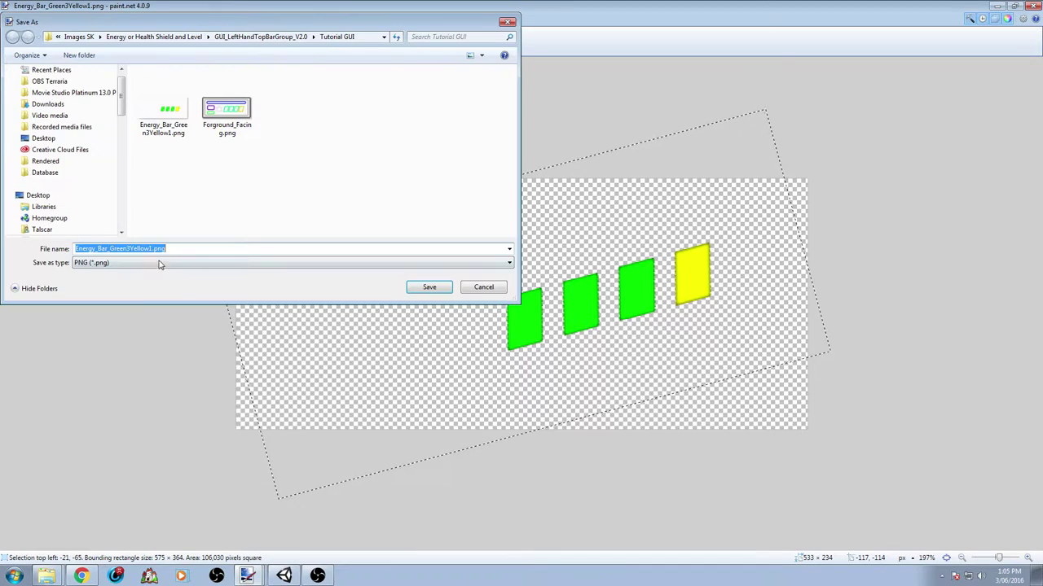
click(155, 251)
text(_Rotation)
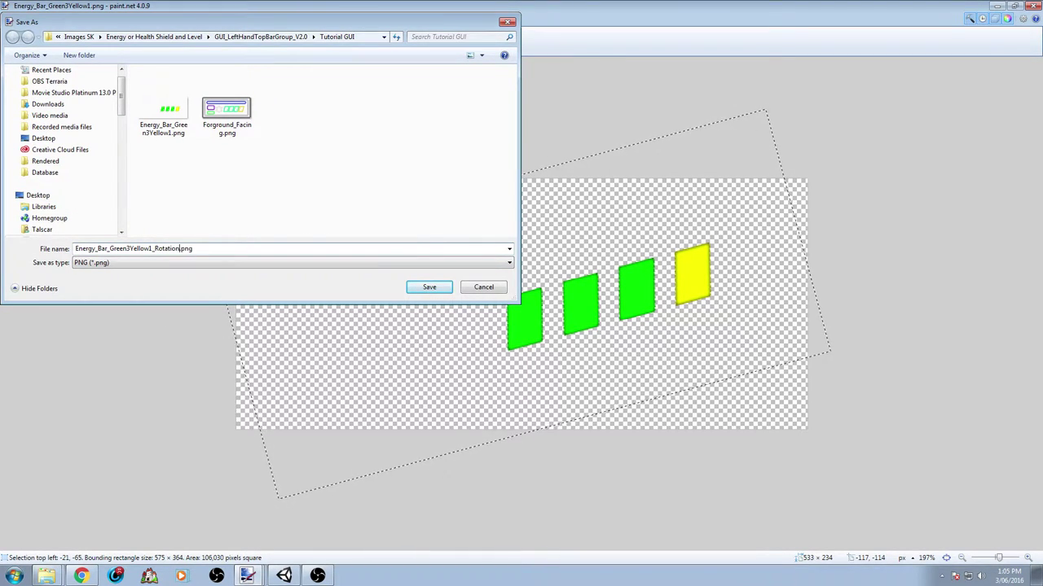
key(Return)
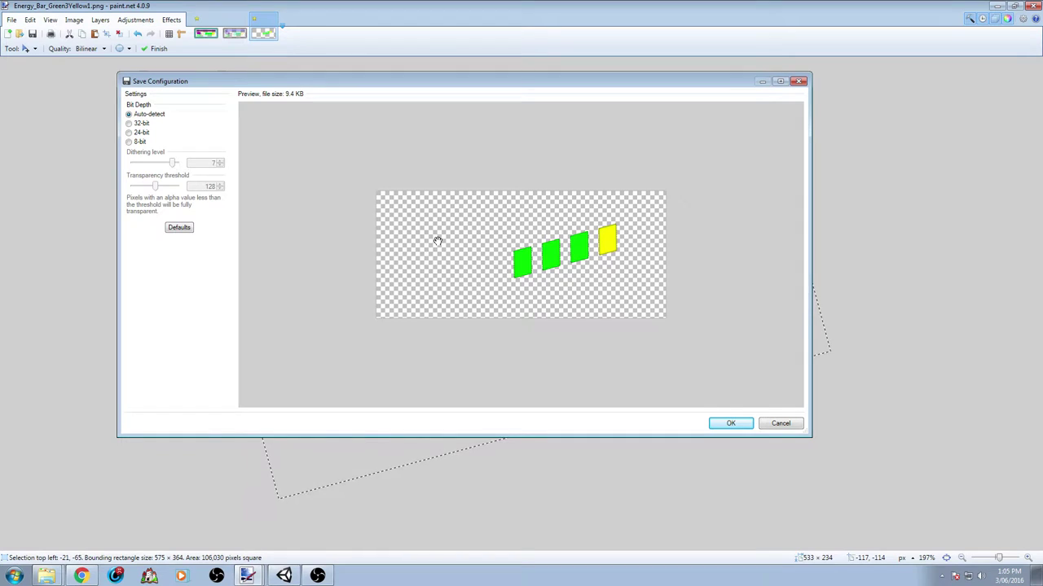
click(731, 423)
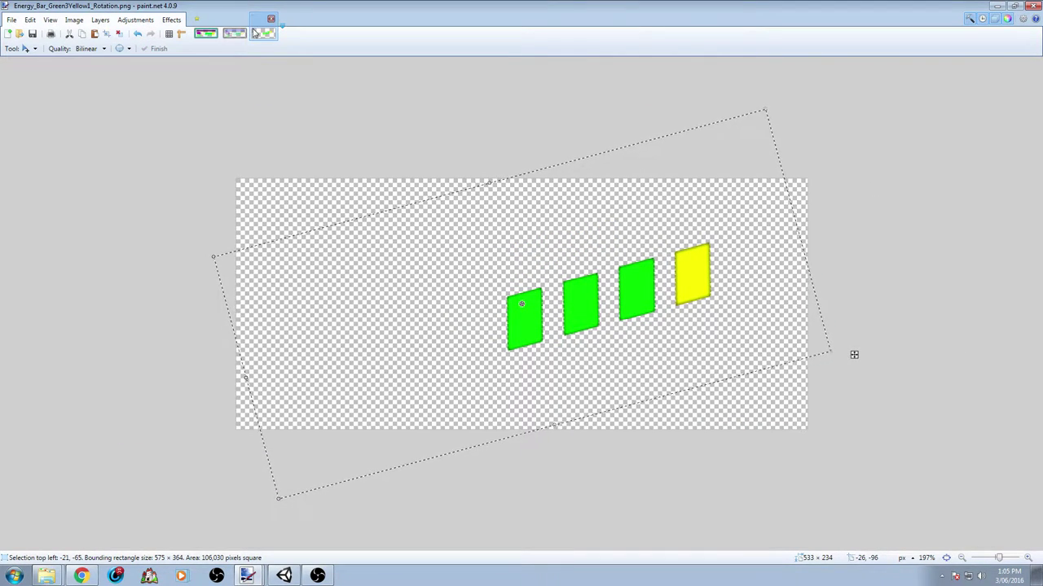
Return to Base_Forground.pdn and clear the green and yellow energy bar fills from the canvas.
click(199, 35)
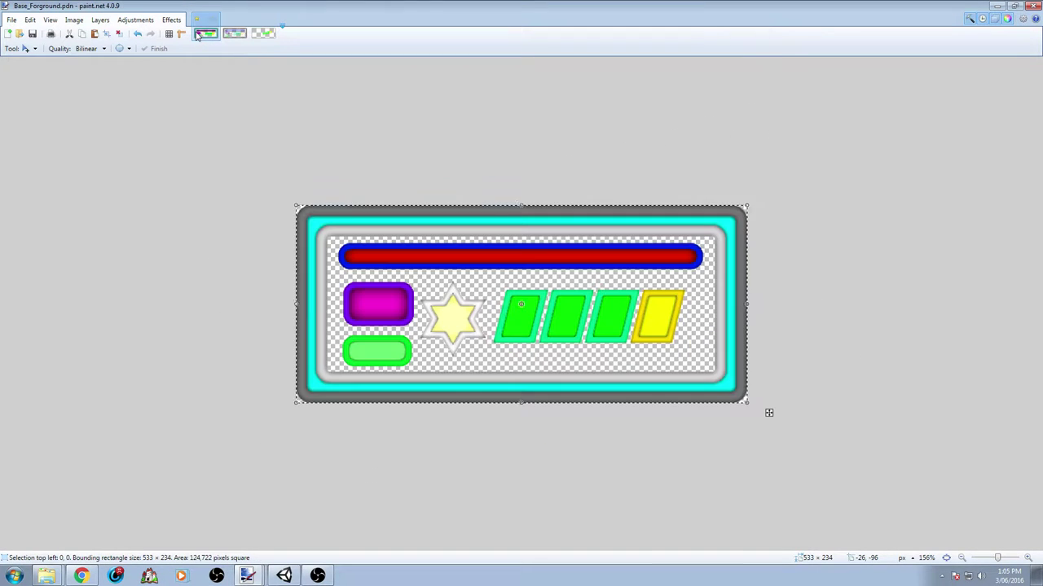
ctrl+scroll(444, 294, up, 3)
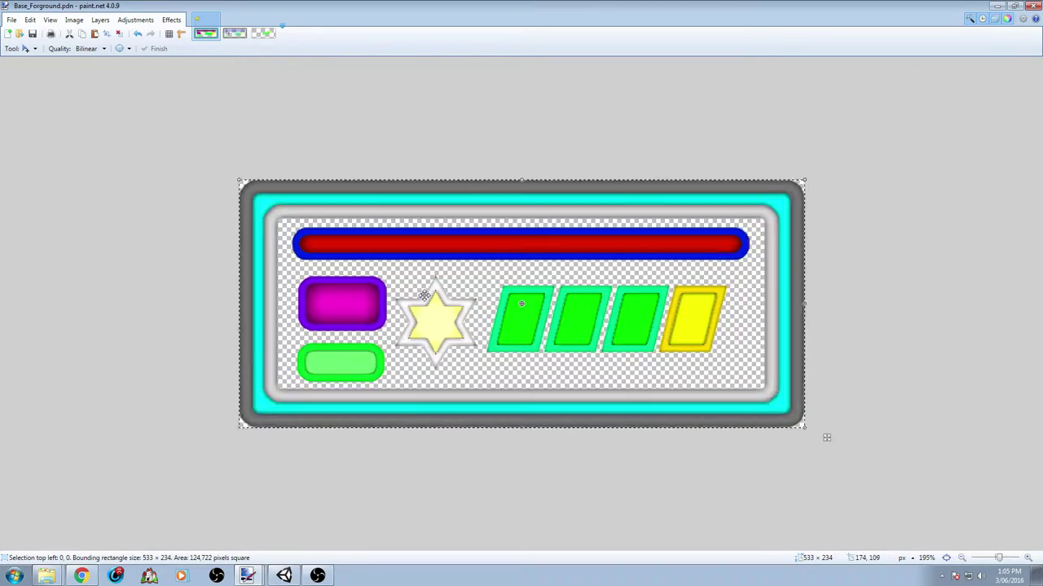
ctrl+scroll(415, 298, down, 2)
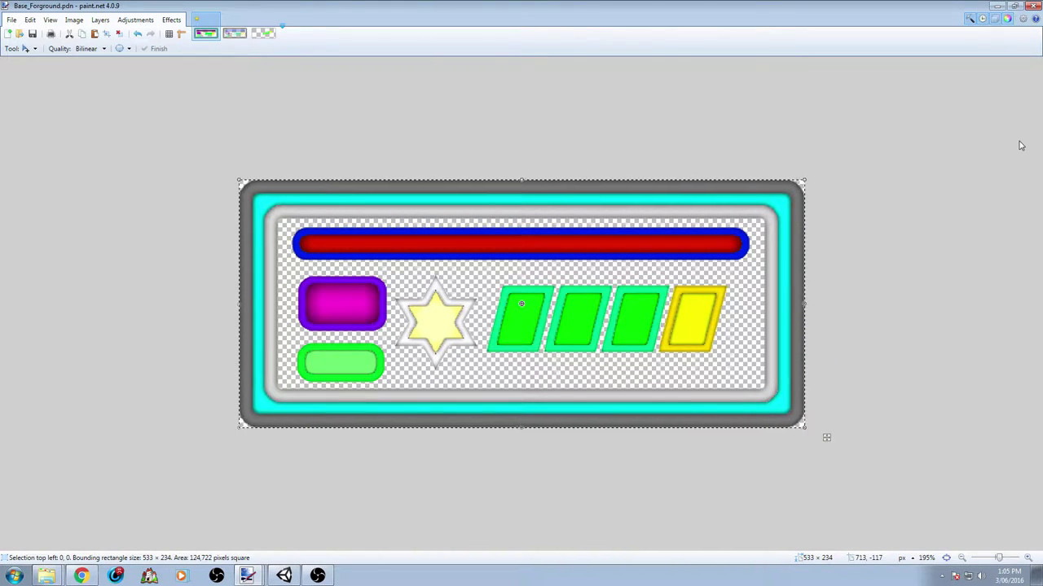
key(Delete)
Drop the full-canvas selection and select the red health bar fill on the Health layer with the Magic Wand.
key(F4)
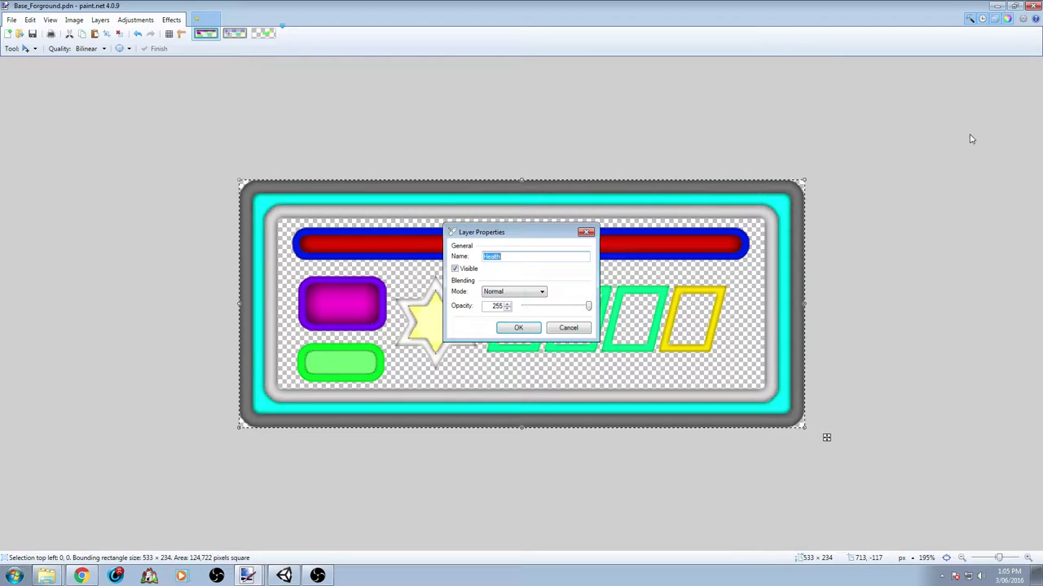
click(527, 328)
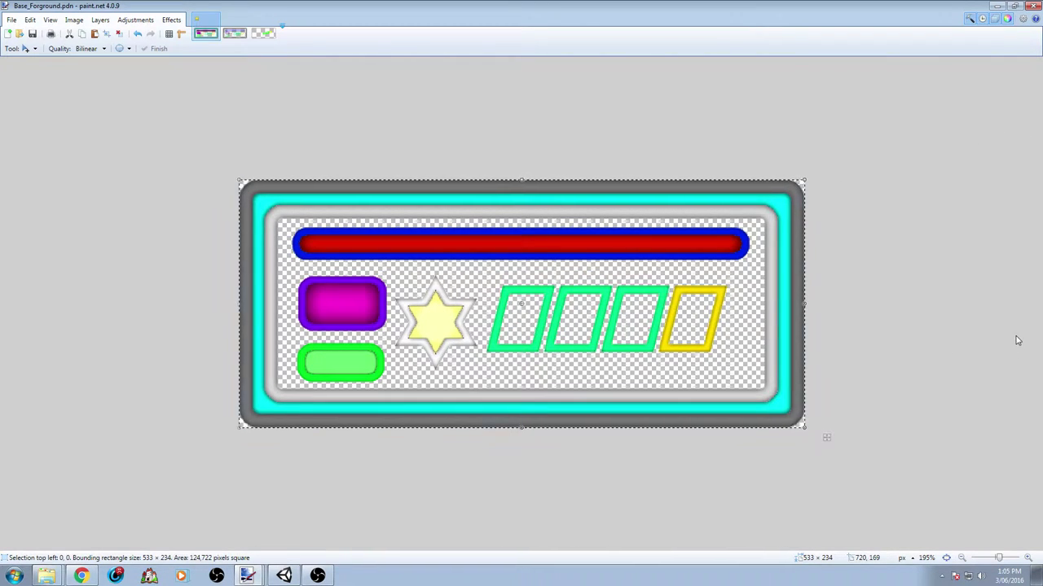
key(s)
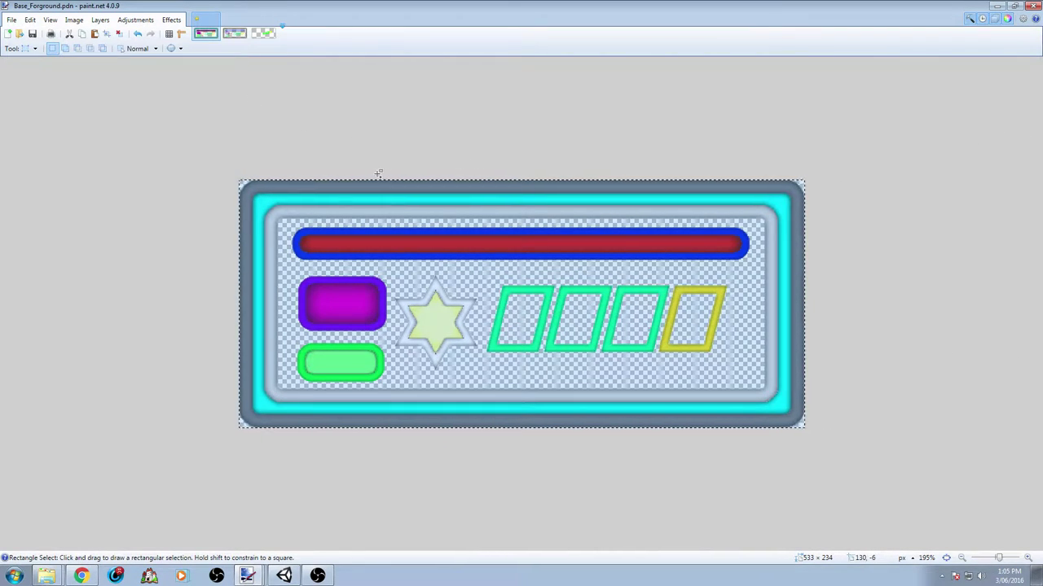
click(237, 143)
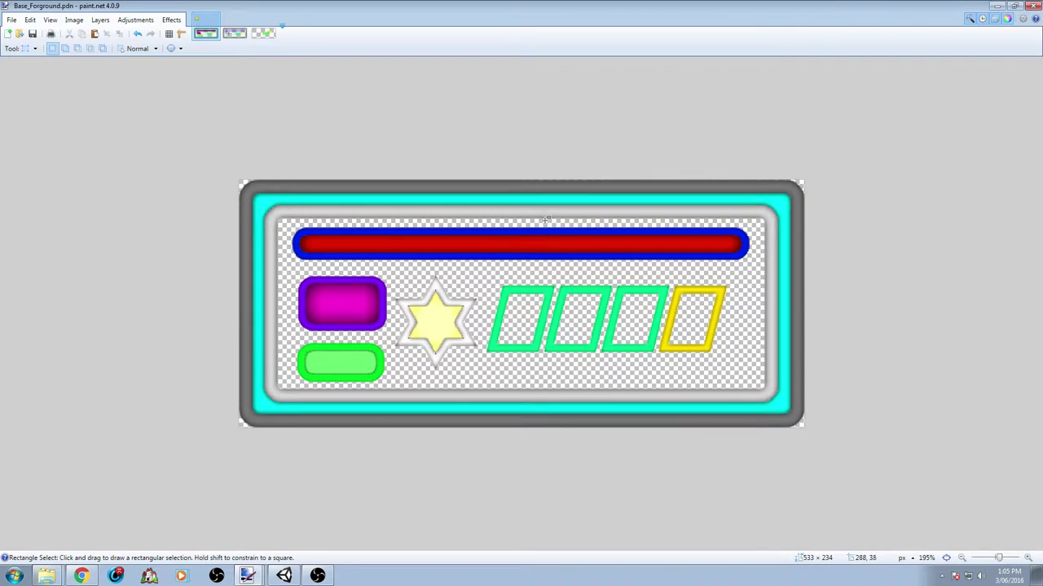
ctrl+scroll(575, 235, up, 4)
ctrl+scroll(573, 237, down, 2)
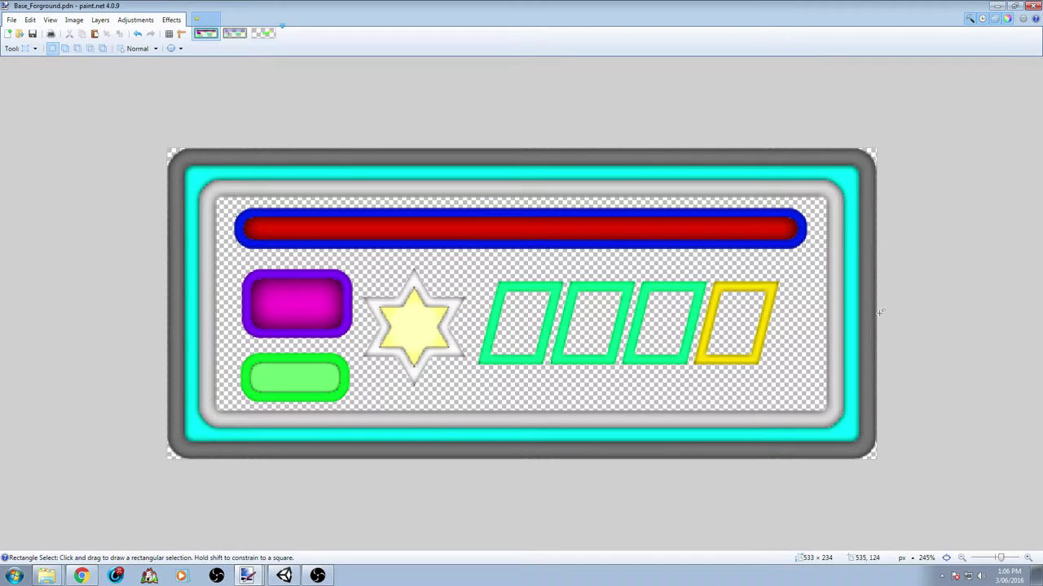
key(s)
key(s)
key(s)
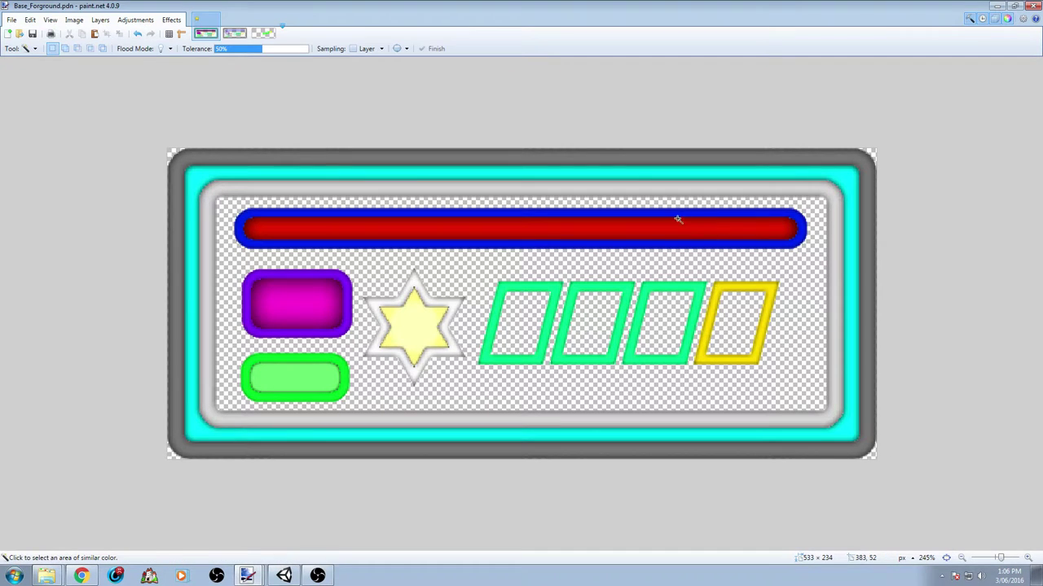
click(676, 219)
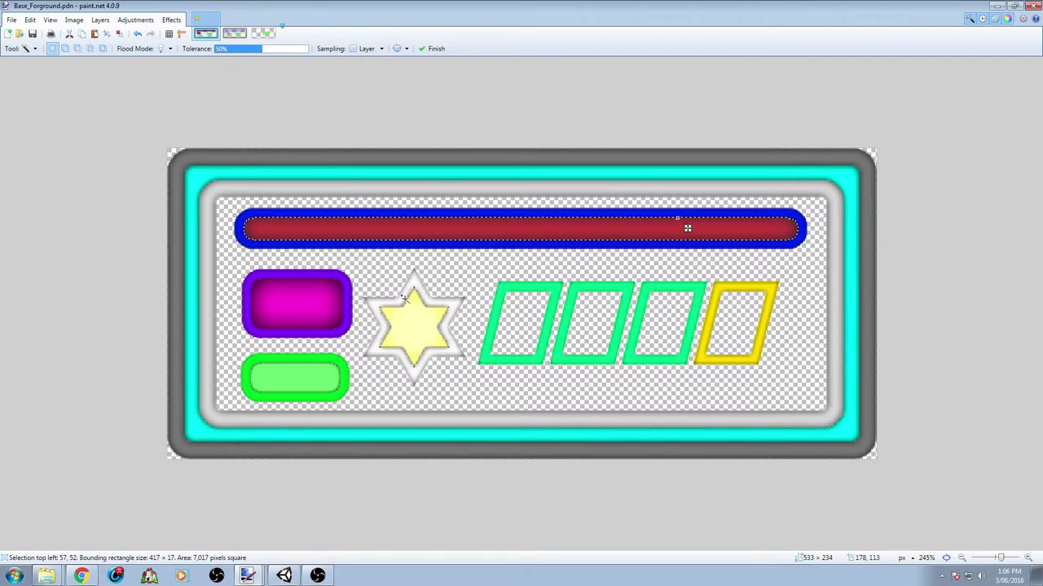
Create a new 417 × 17 pixel image and paste the copied red health bar into it.
click(12, 20)
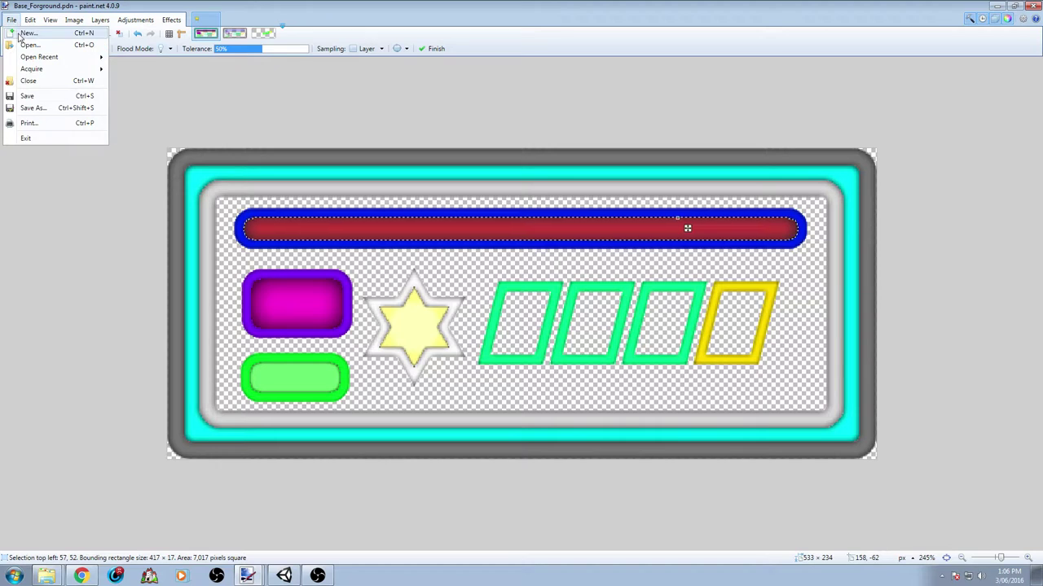
click(20, 36)
click(518, 347)
key(ctrl+v)
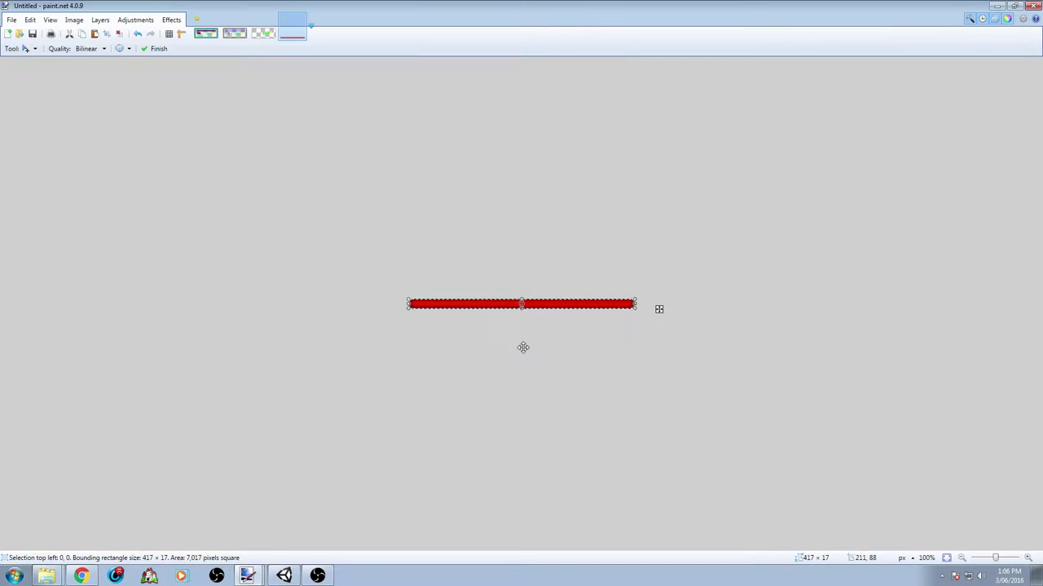
ctrl+scroll(516, 349, up, 4)
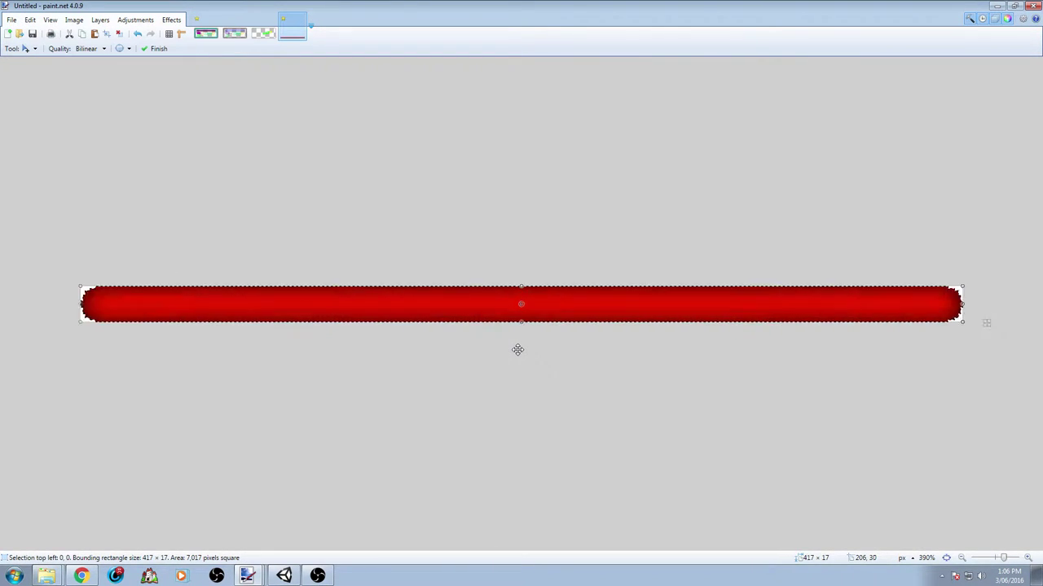
shift+scroll(360, 325, left, 3)
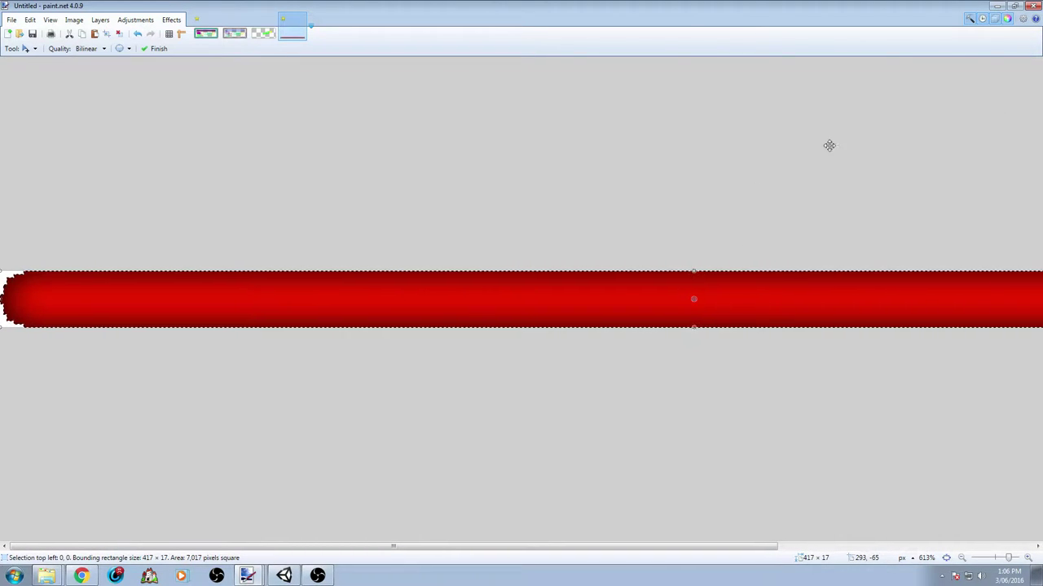
ctrl+scroll(366, 250, down, 2)
Invert the selection around the red bar and erase the white corners.
click(73, 20)
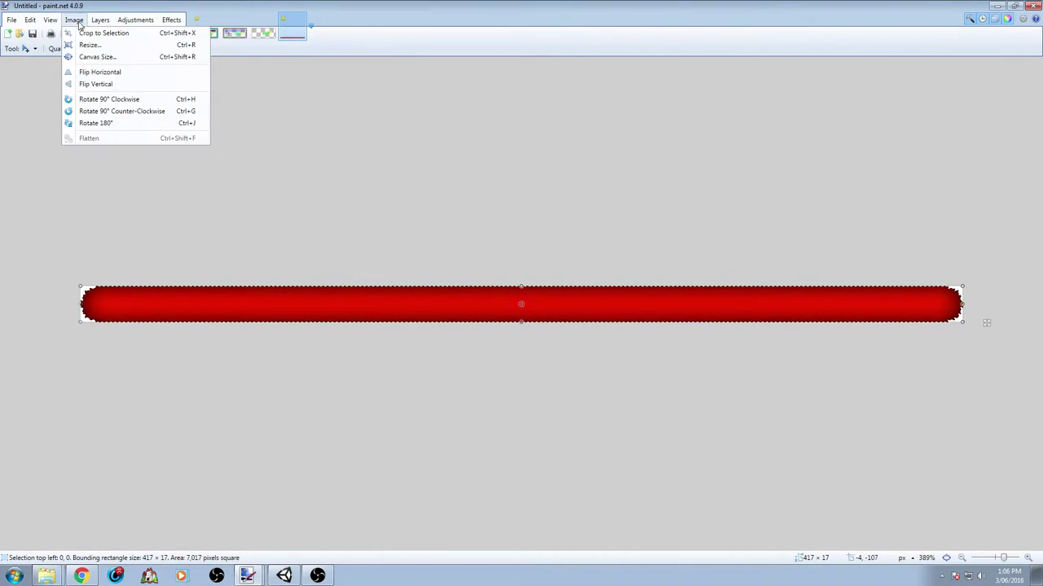
mouse_move(45, 20)
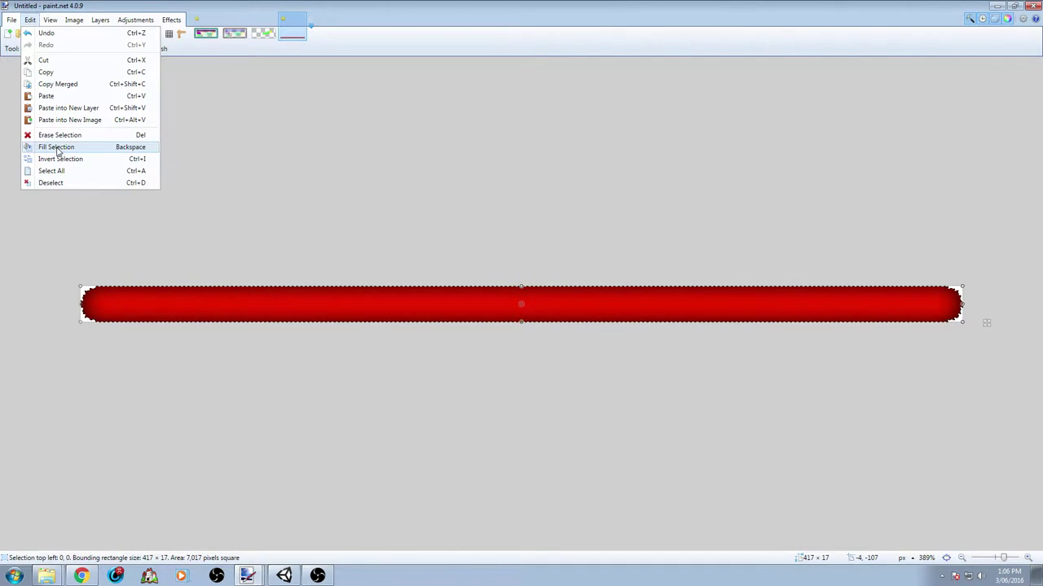
click(61, 159)
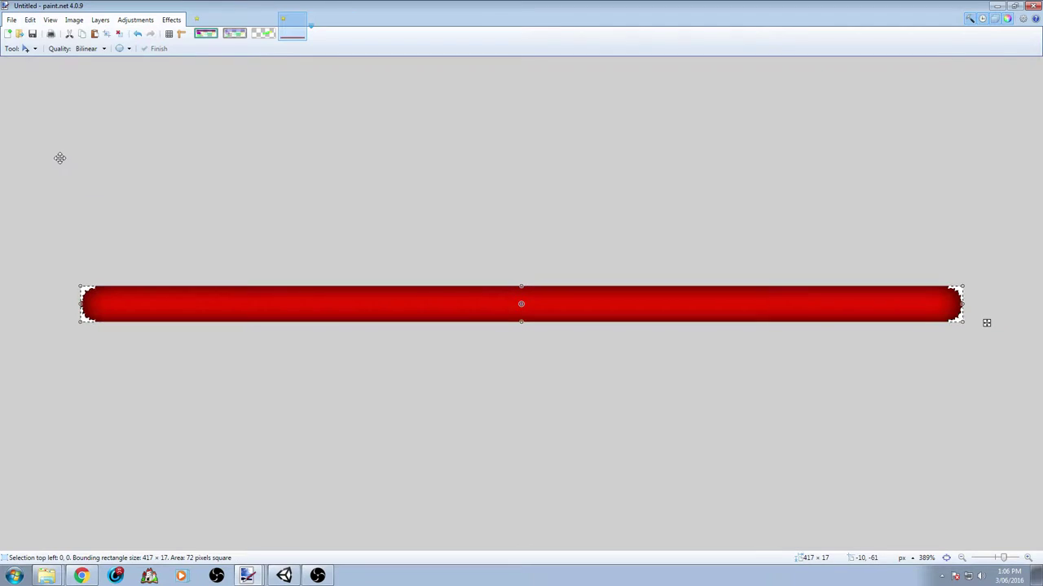
ctrl+scroll(201, 227, down, 1)
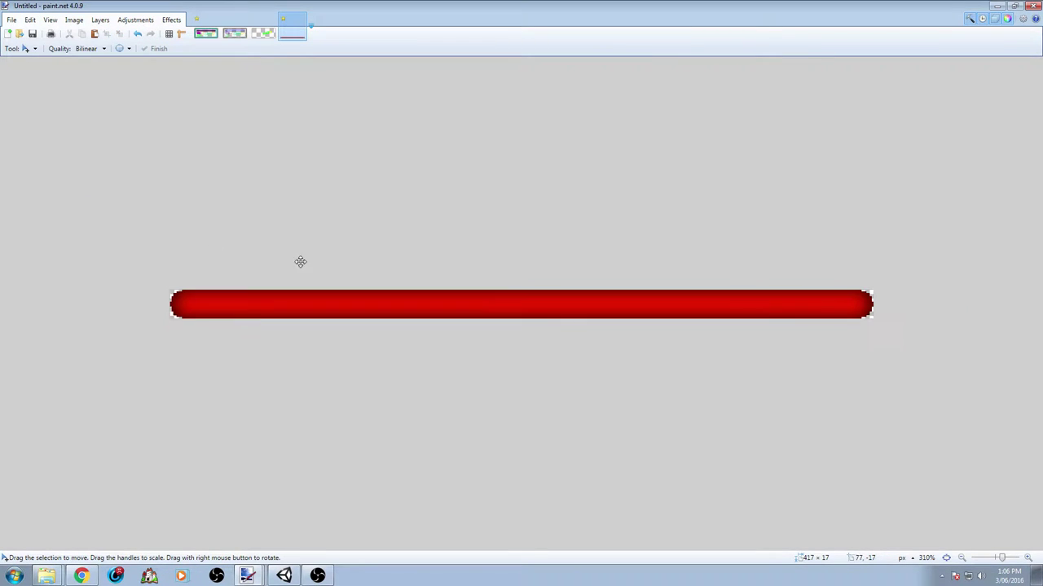
key(s)
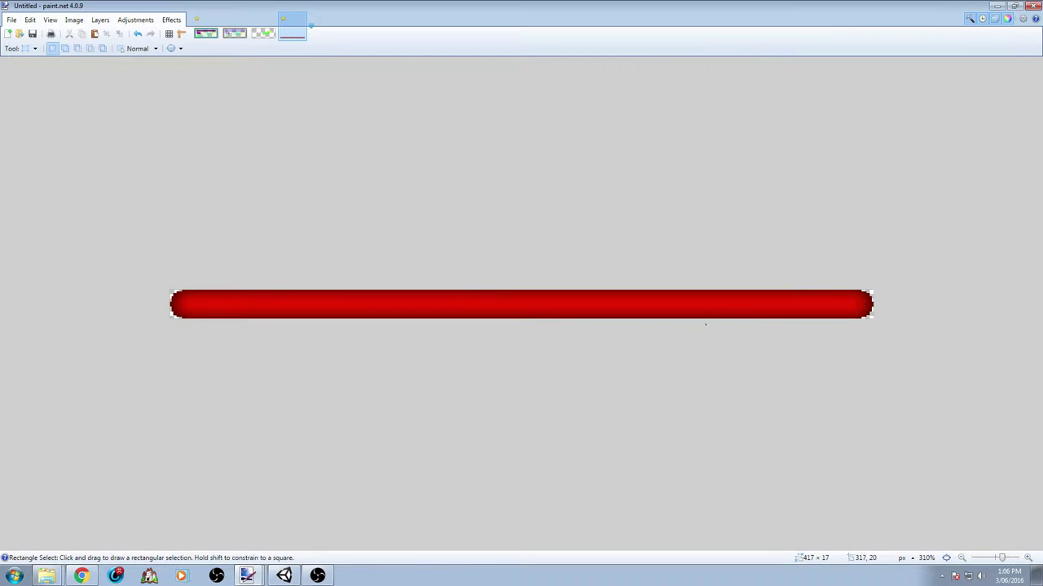
Save the red health bar image as Tutorial_Health.png in the Tutorial GUI folder with auto-detected bit depth.
ctrl+scroll(696, 350, up, 2)
ctrl+scroll(658, 359, down, 1)
ctrl+scroll(658, 359, down, 1)
click(259, 37)
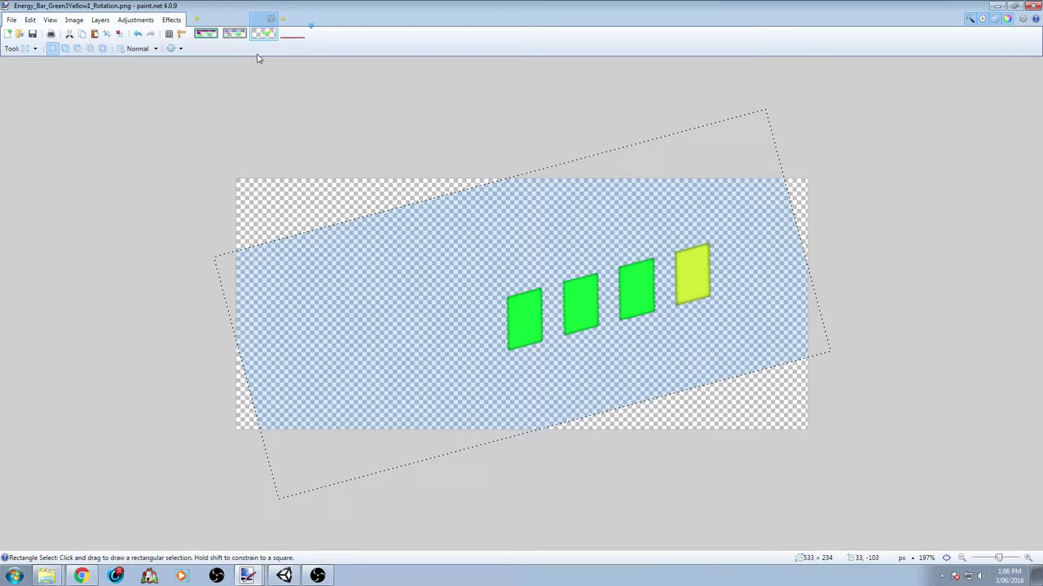
click(281, 33)
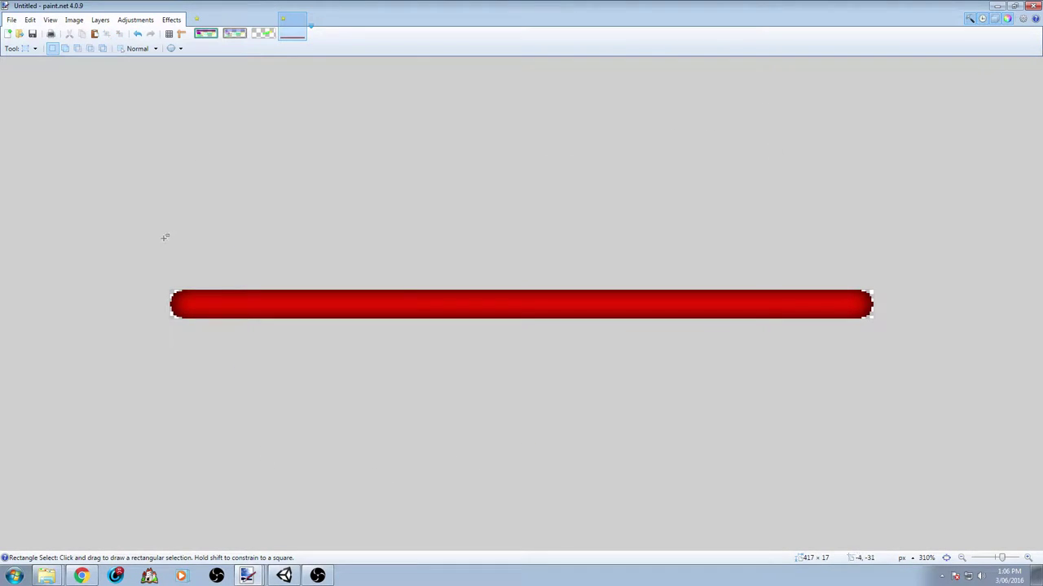
click(11, 18)
click(12, 19)
click(12, 19)
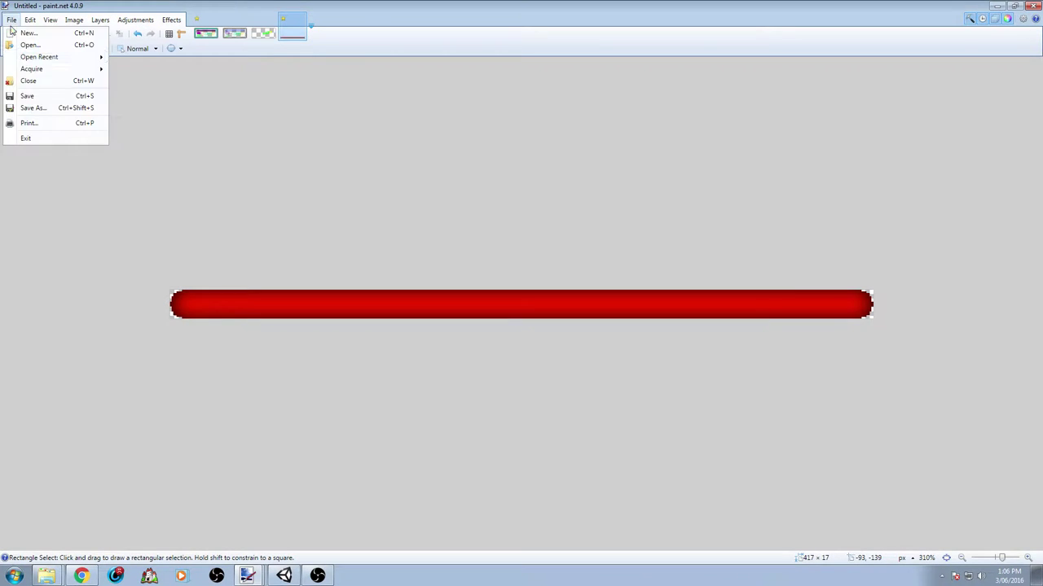
click(33, 107)
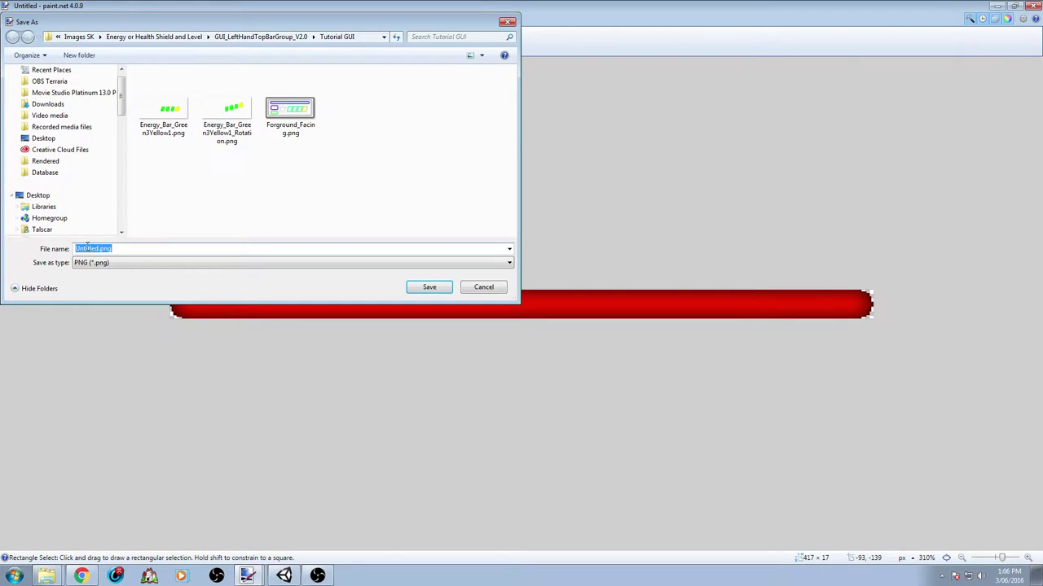
text(Tu)
text(th)
key(Return)
click(731, 423)
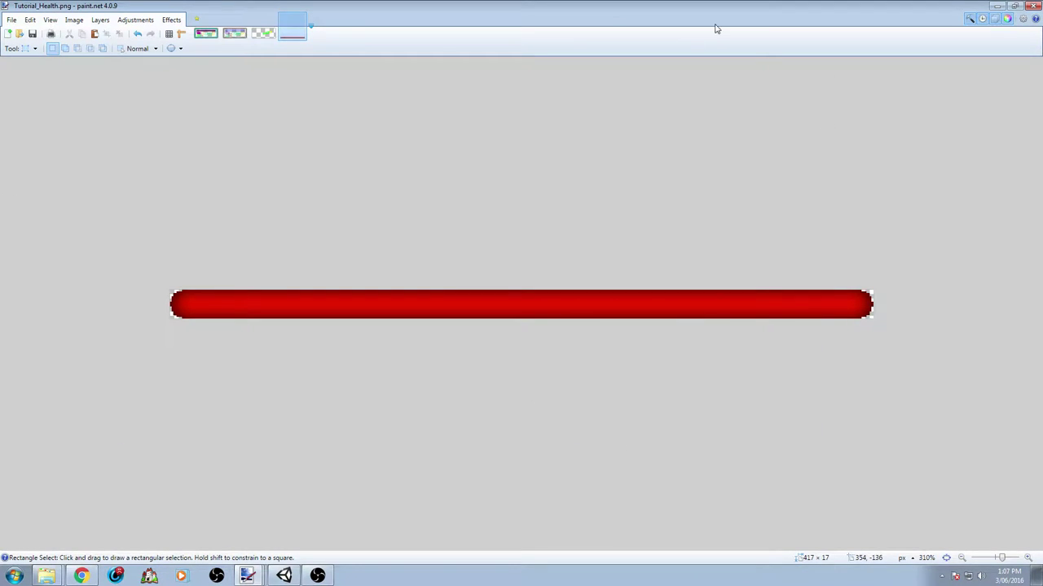
Crop Energy_Bar_Green3Yellow1_Rotation.png to a rectangle of about 190 × 101 pixels drawn tightly around the three green bars and the yellow bar.
click(263, 32)
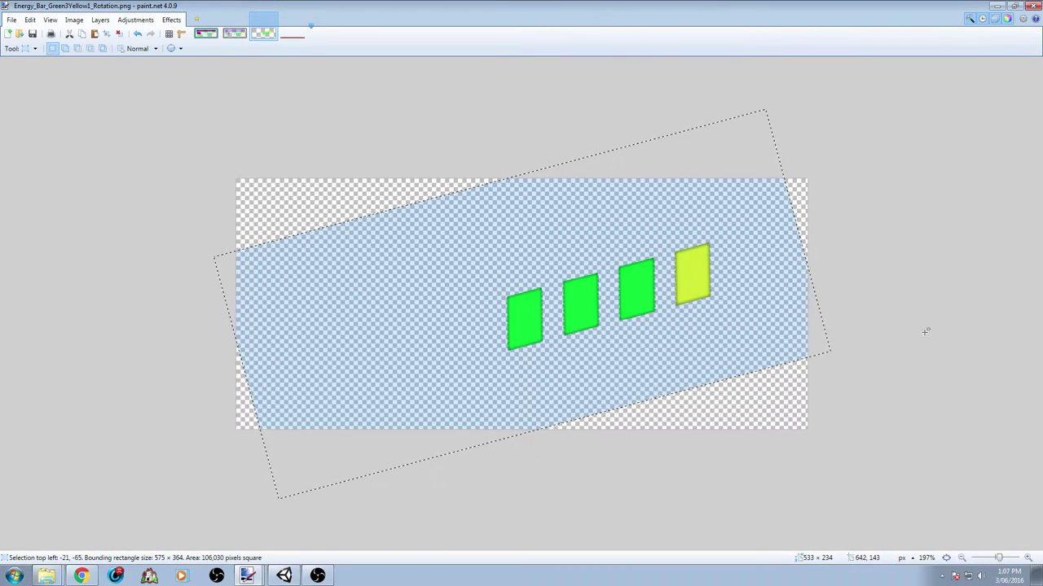
click(627, 316)
ctrl+scroll(627, 316, up, 5)
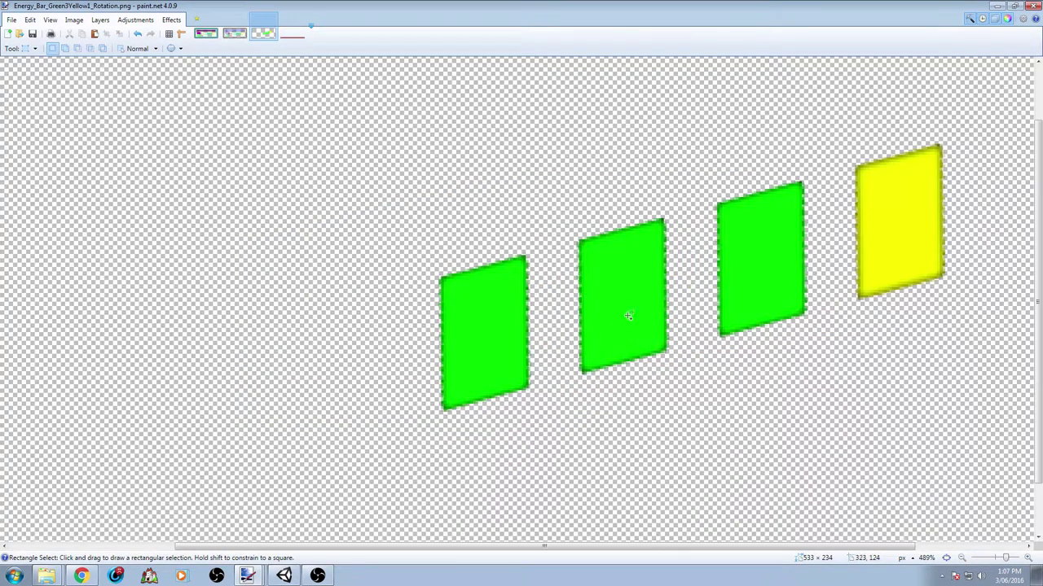
shift+scroll(461, 293, right, 2)
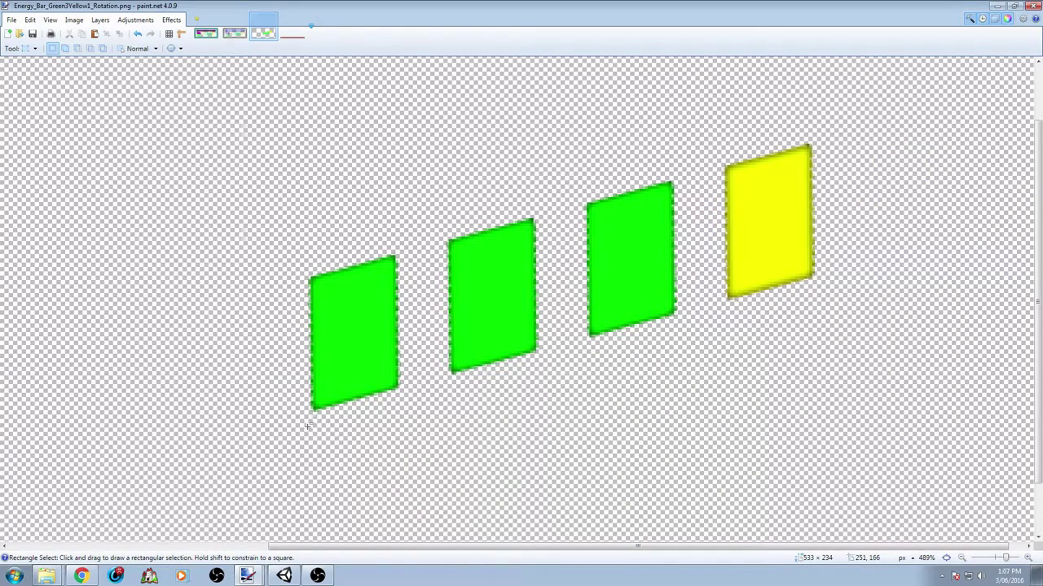
ctrl+scroll(308, 425, up, 4)
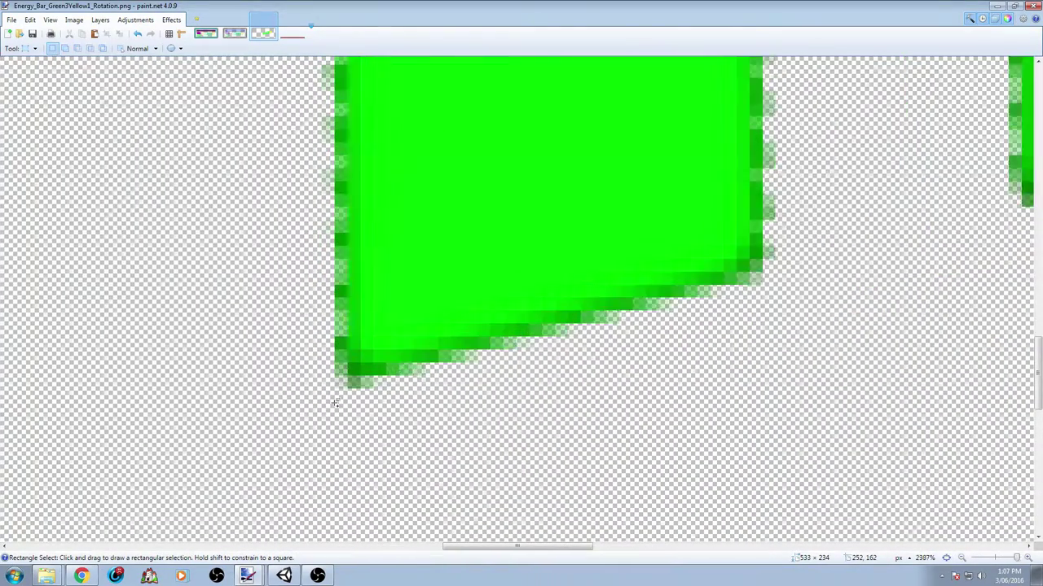
ctrl+scroll(334, 403, up, 1)
drag(380, 334, 702, 355)
ctrl+scroll(667, 380, down, 5)
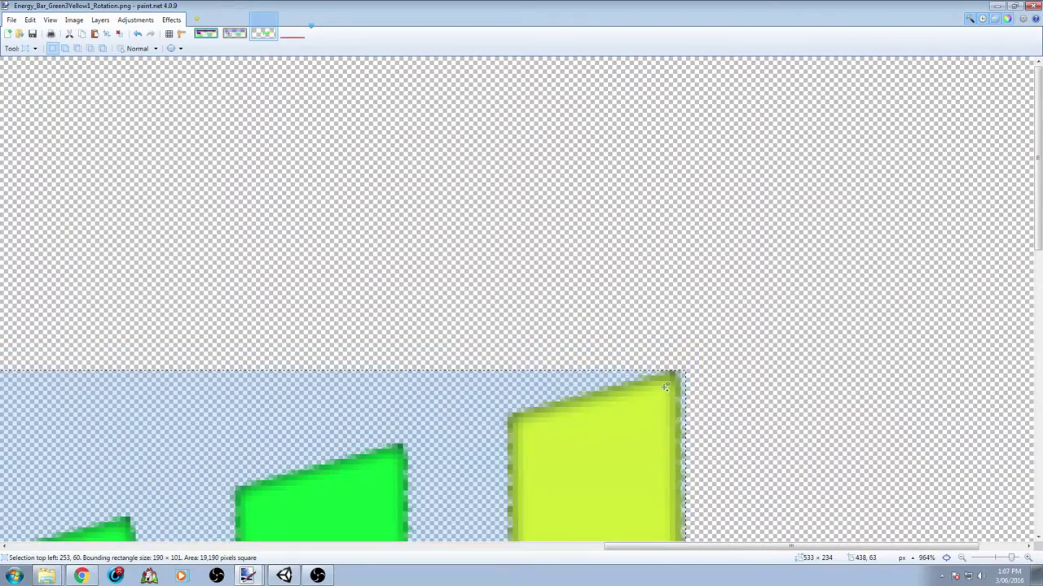
ctrl+scroll(666, 380, down, 2)
ctrl+scroll(657, 389, down, 2)
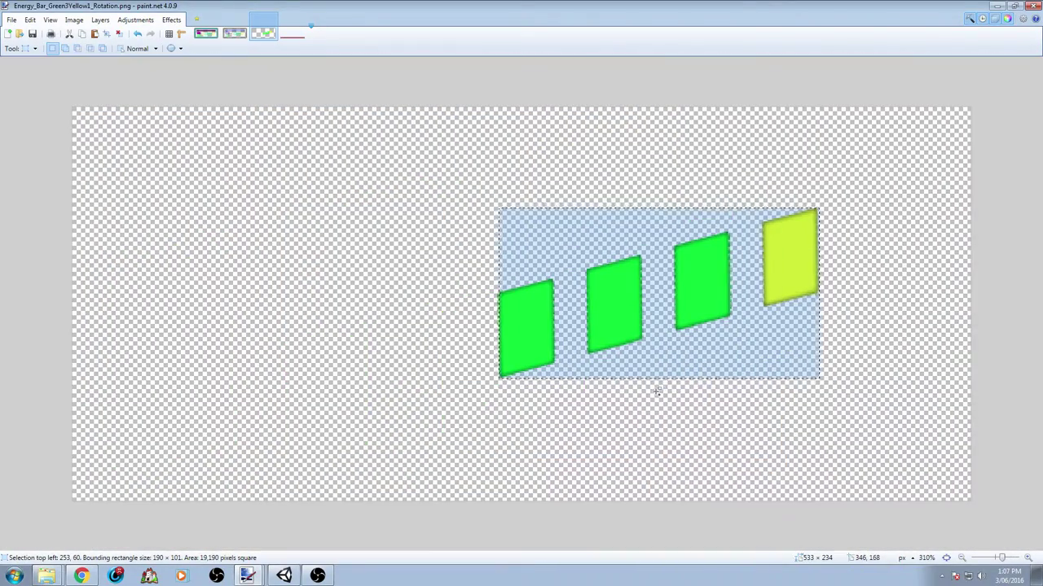
click(29, 19)
click(30, 20)
click(73, 19)
click(99, 34)
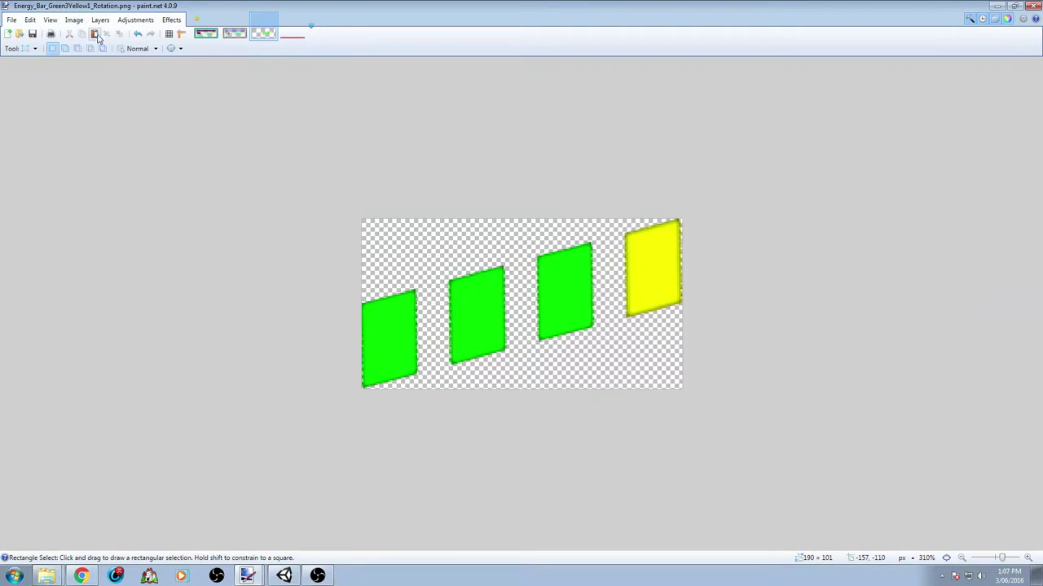
Save the cropped energy bars as a separate PNG named Energy_Bar_Green3Yellow1_Rotation_Cropped.png with auto-detected bit depth.
click(12, 20)
click(21, 108)
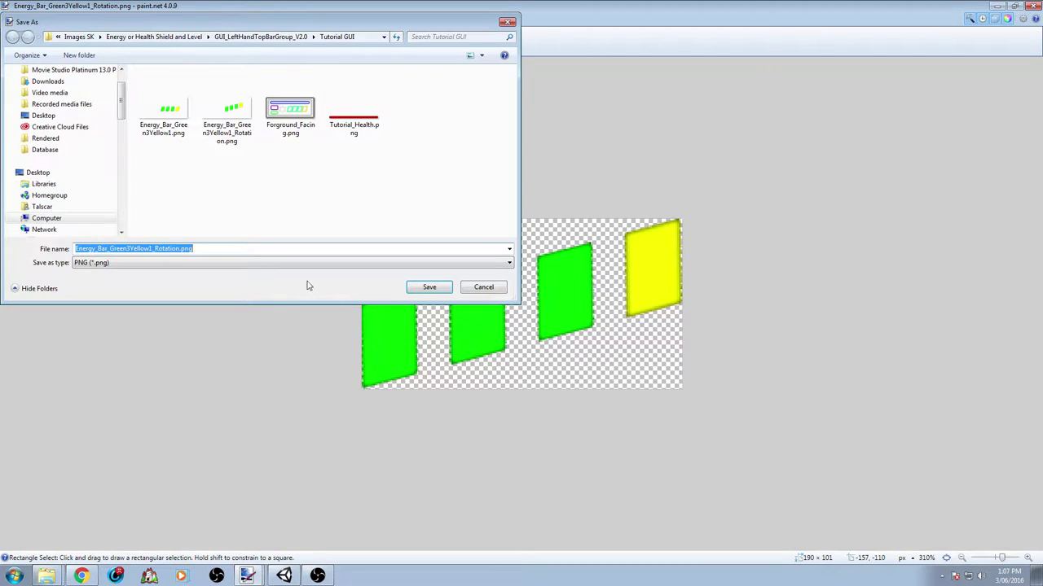
click(201, 249)
text(_CCX)
key(BackSpace)
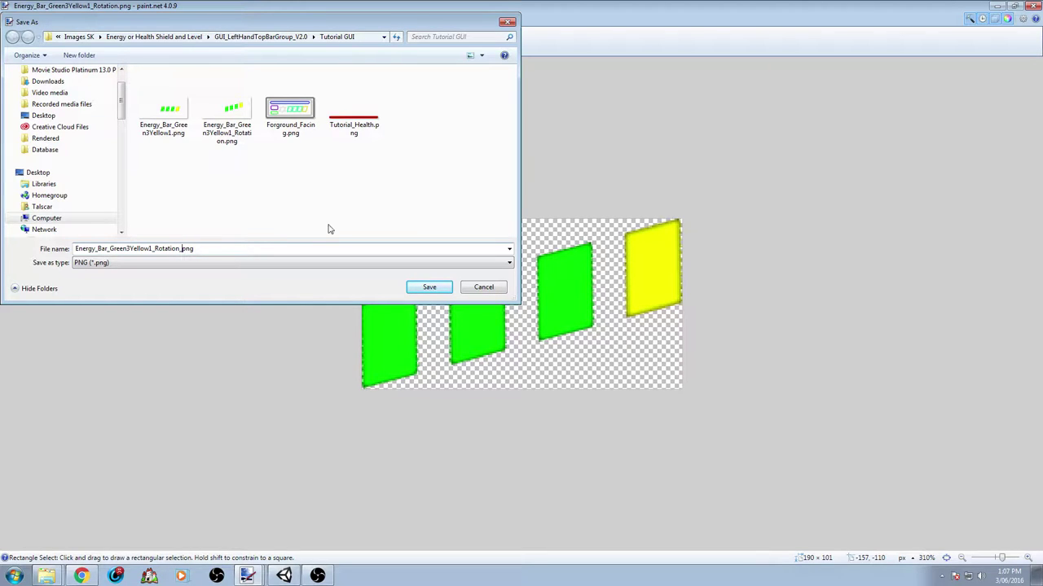
text(Cropped)
key(Return)
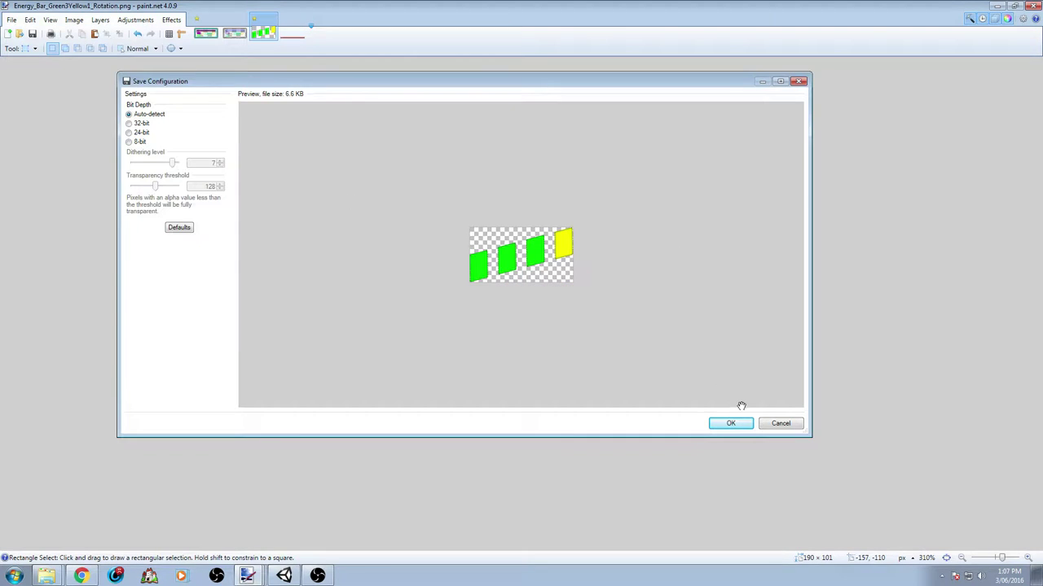
click(728, 421)
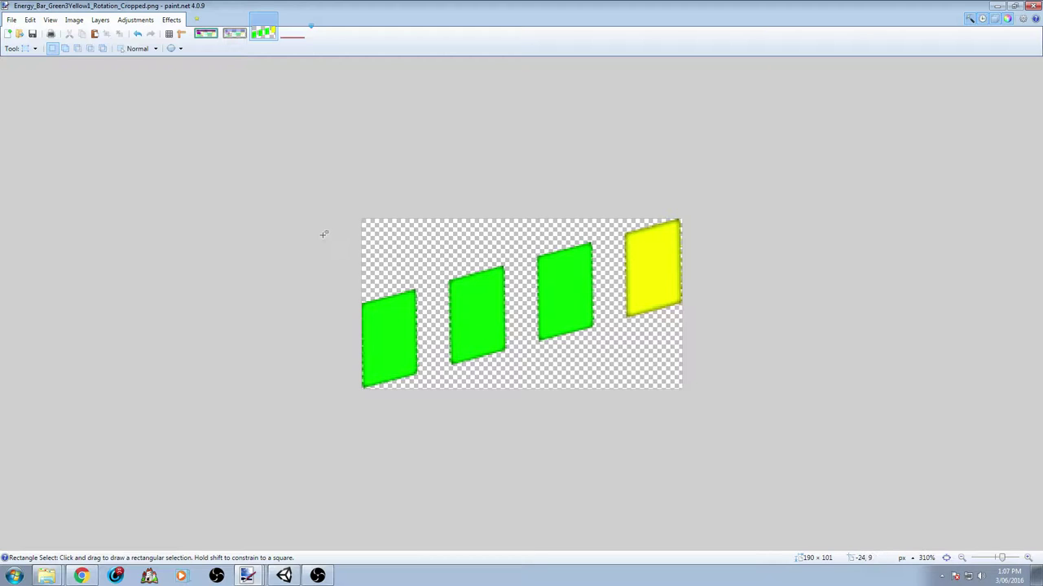
Drop the selection in Forground_Facing.png and compare it with the other open images, including Tutorial_Health.png and the cropped energy bars.
click(224, 37)
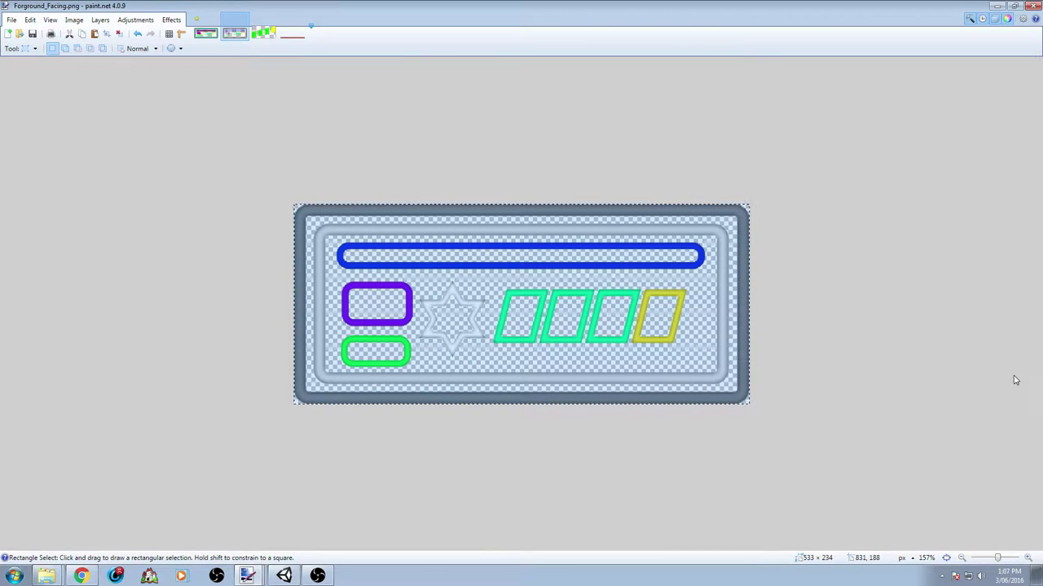
click(746, 363)
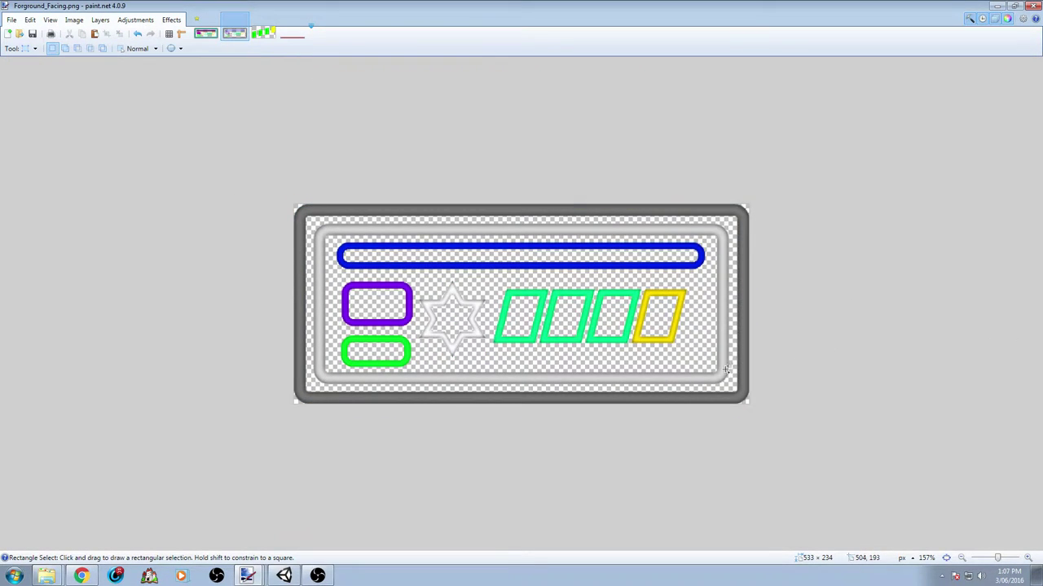
ctrl+scroll(721, 373, up, 1)
ctrl+scroll(706, 383, up, 1)
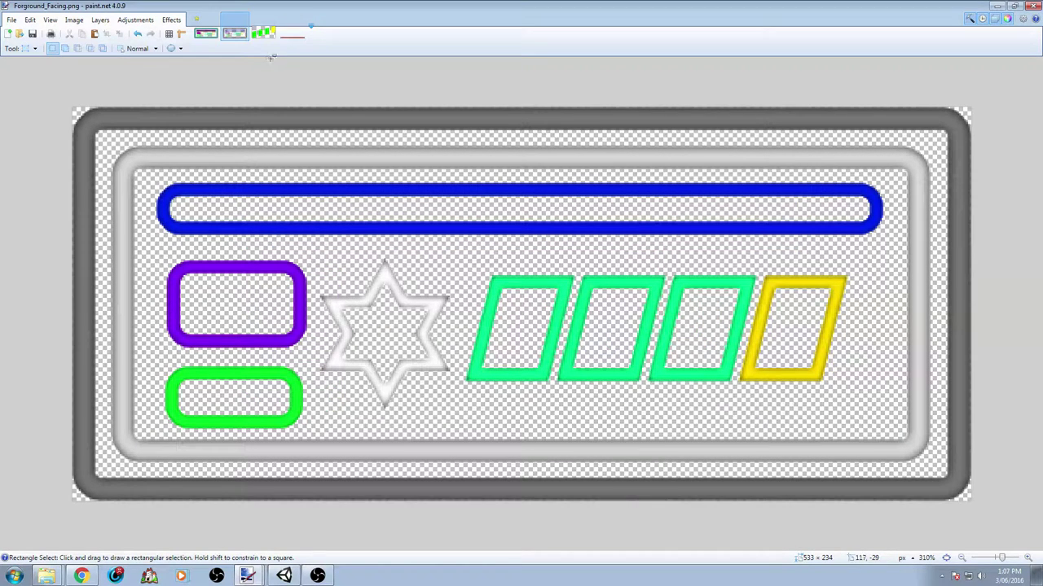
click(215, 37)
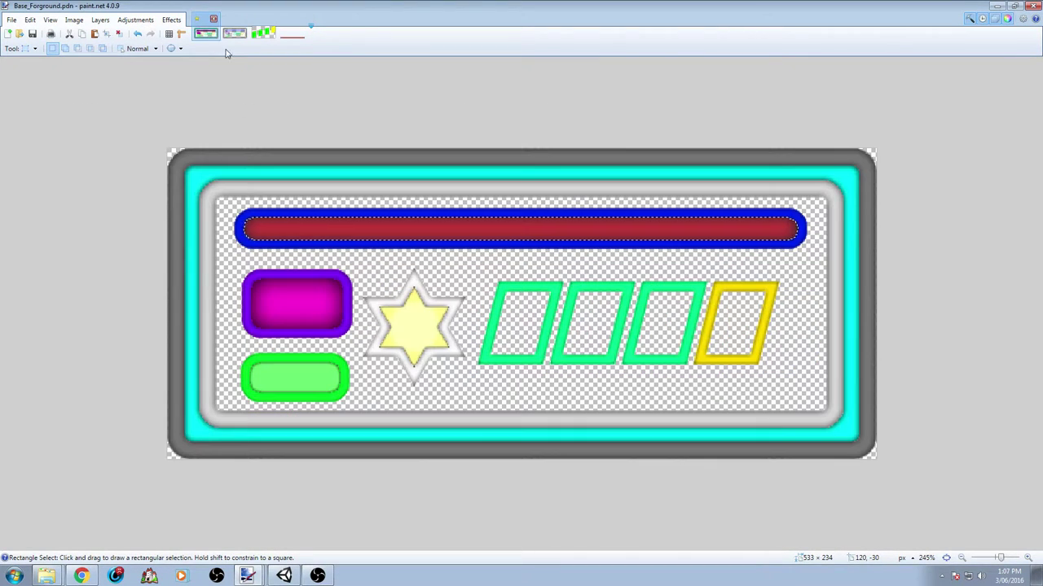
click(290, 37)
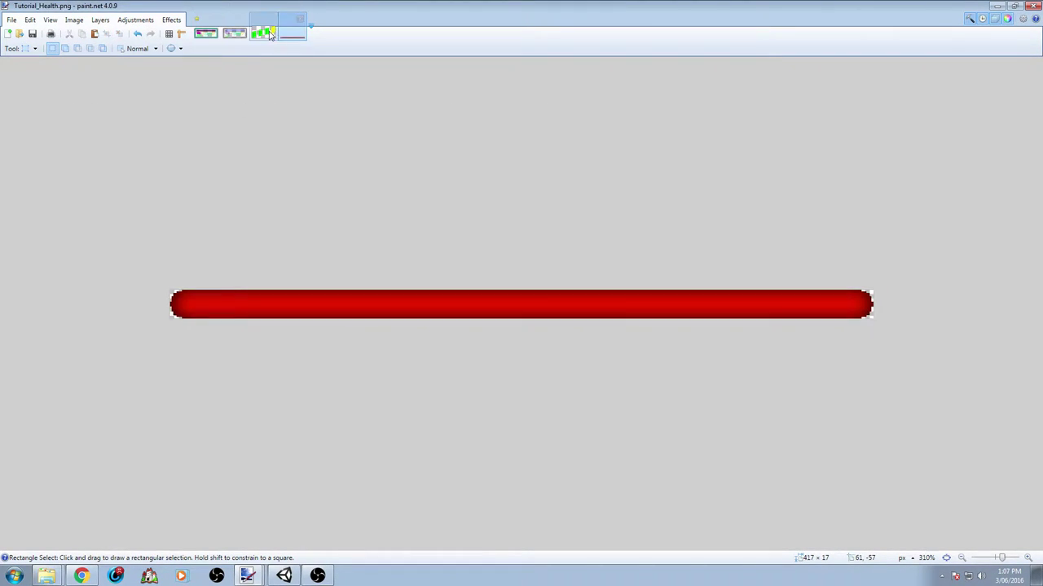
click(263, 37)
click(237, 37)
Return to Base_Forground.pdn and select the whole cyan frame between the two grey borders with the Magic Wand at 50% tolerance.
click(205, 34)
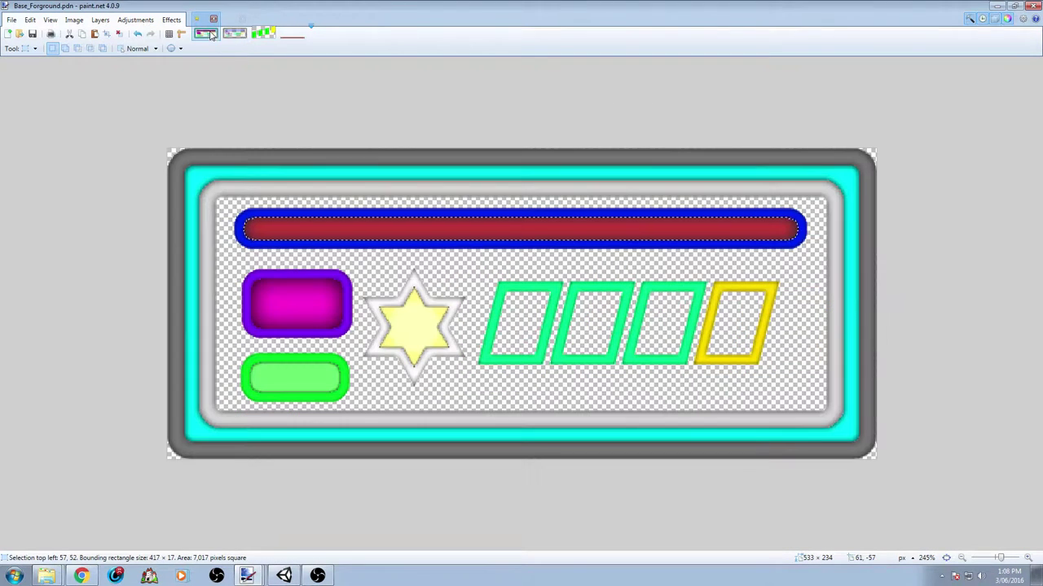
key(s)
key(s)
key(s)
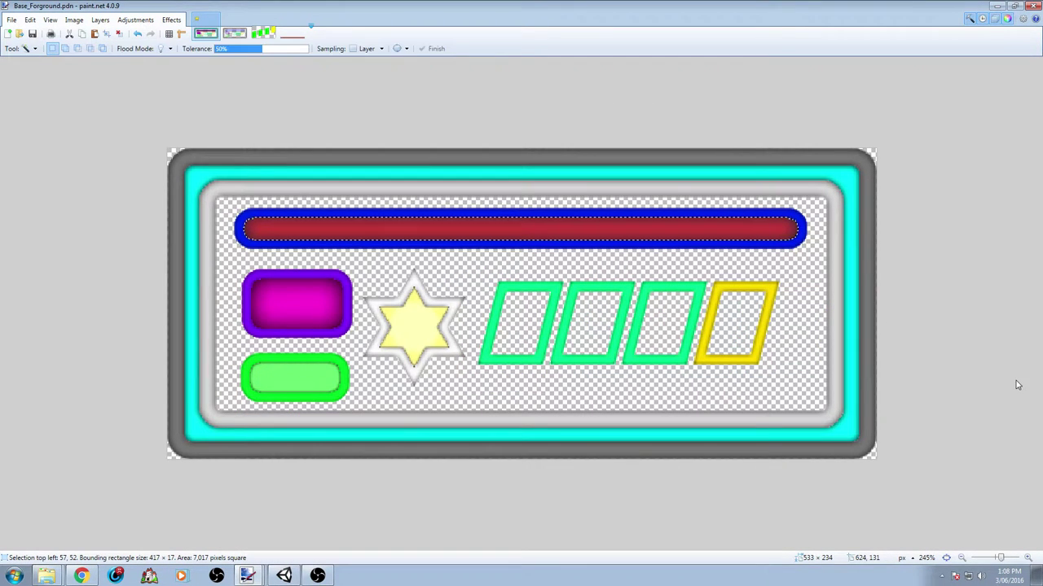
click(855, 175)
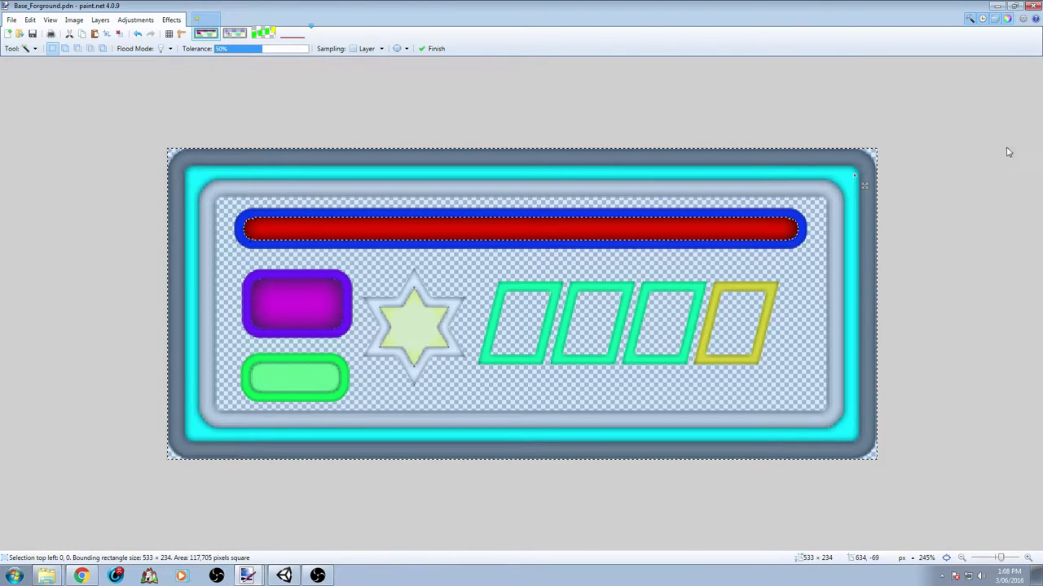
key(F4)
click(517, 329)
click(207, 167)
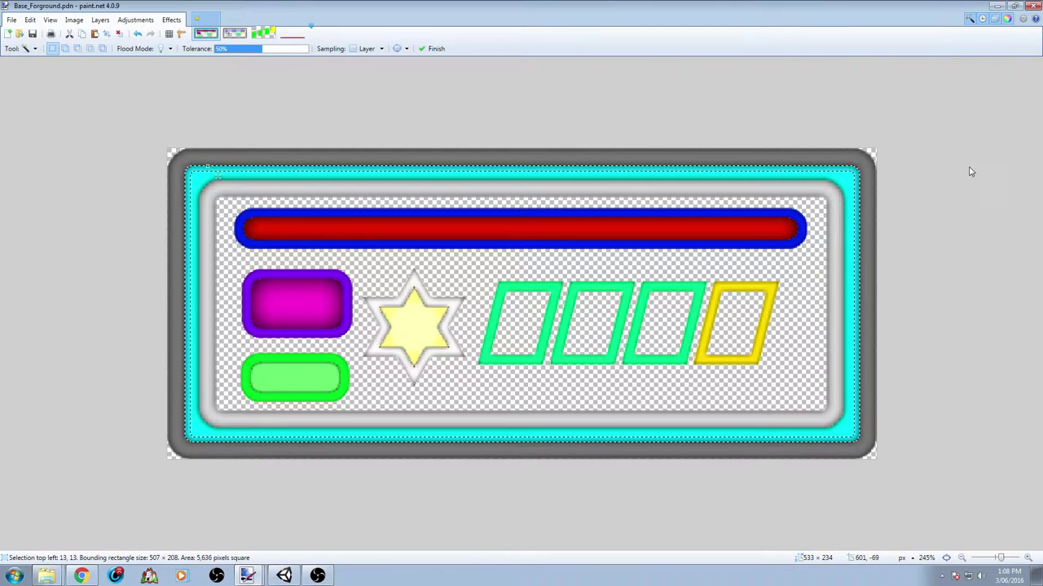
ctrl+click(503, 185)
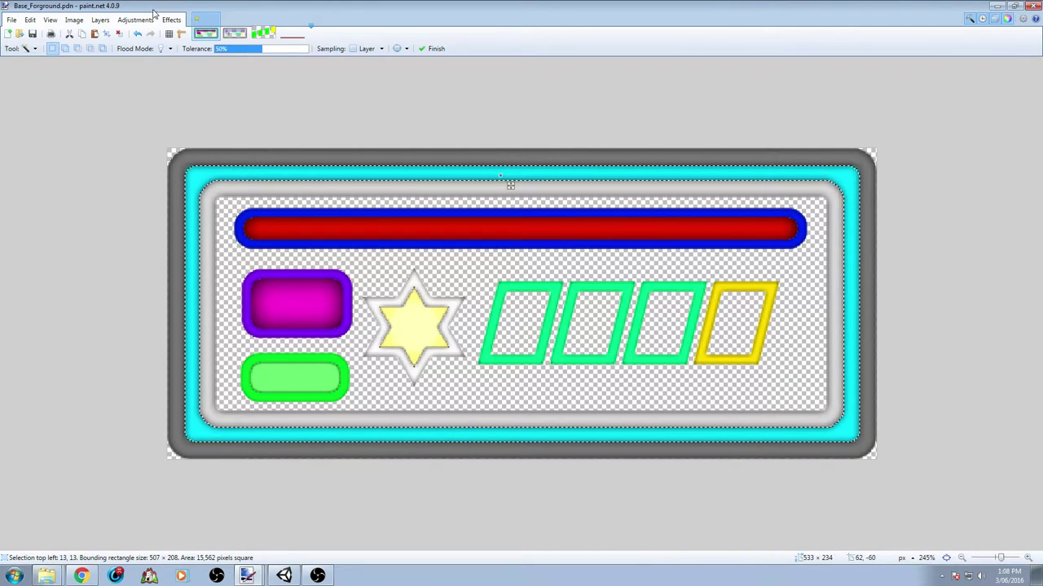
Create a new 507 × 208 pixel image and paste the copied cyan frame into it.
click(12, 20)
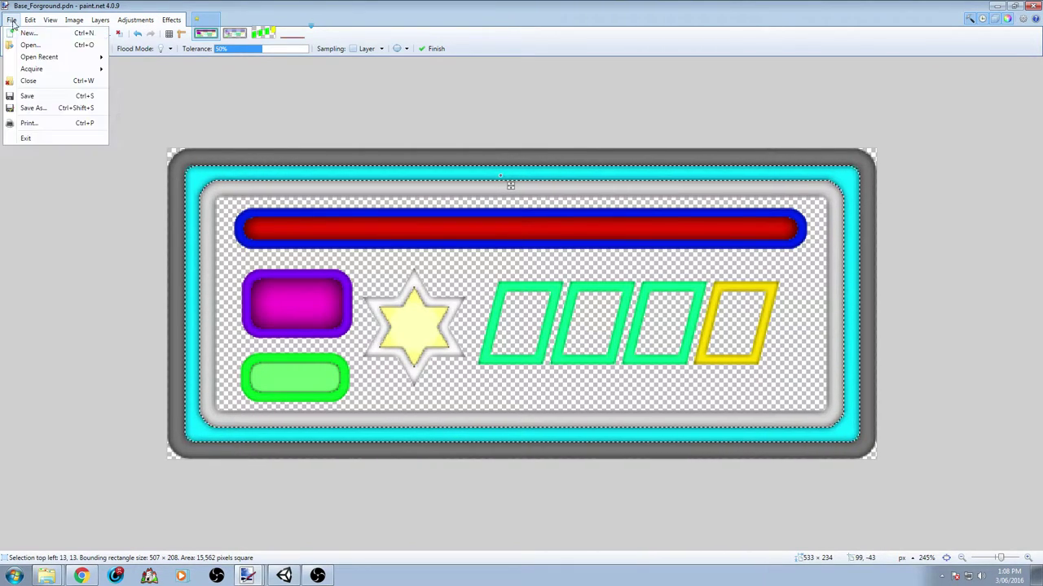
click(23, 34)
click(520, 347)
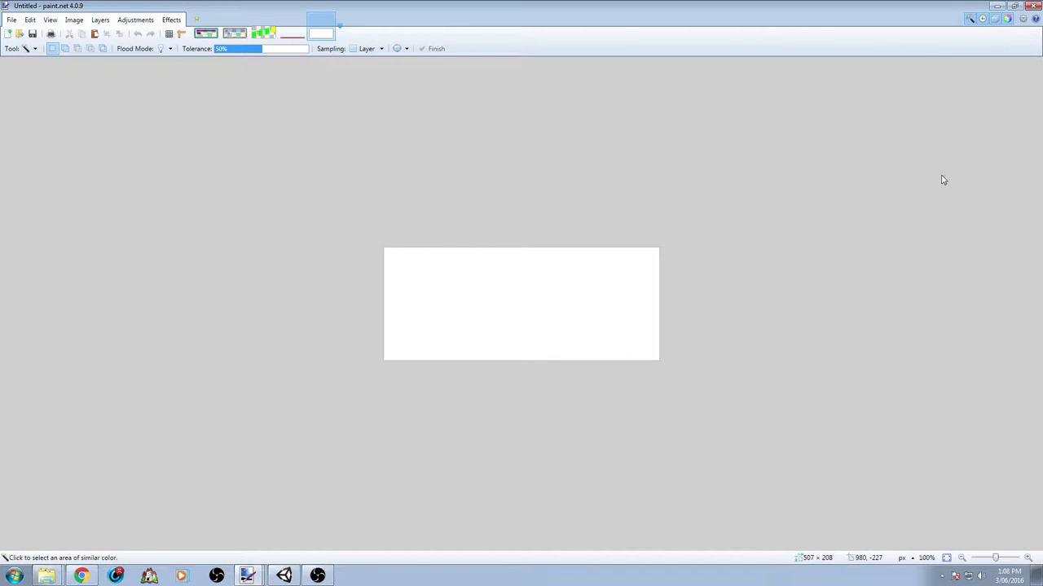
key(ctrl+v)
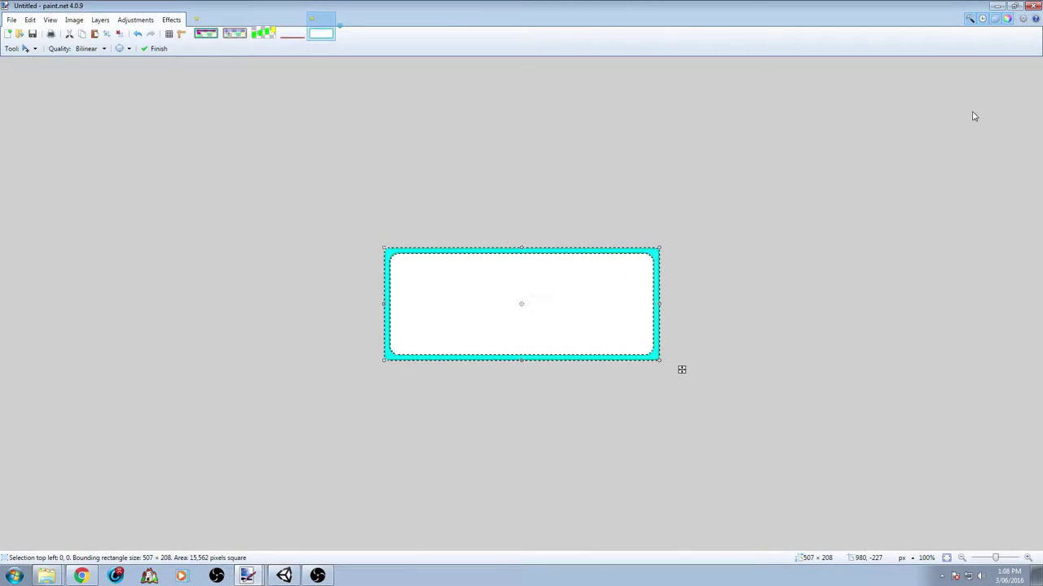
Clear the white background inside the cyan frame to transparency and drop the selection.
key(ctrl+d)
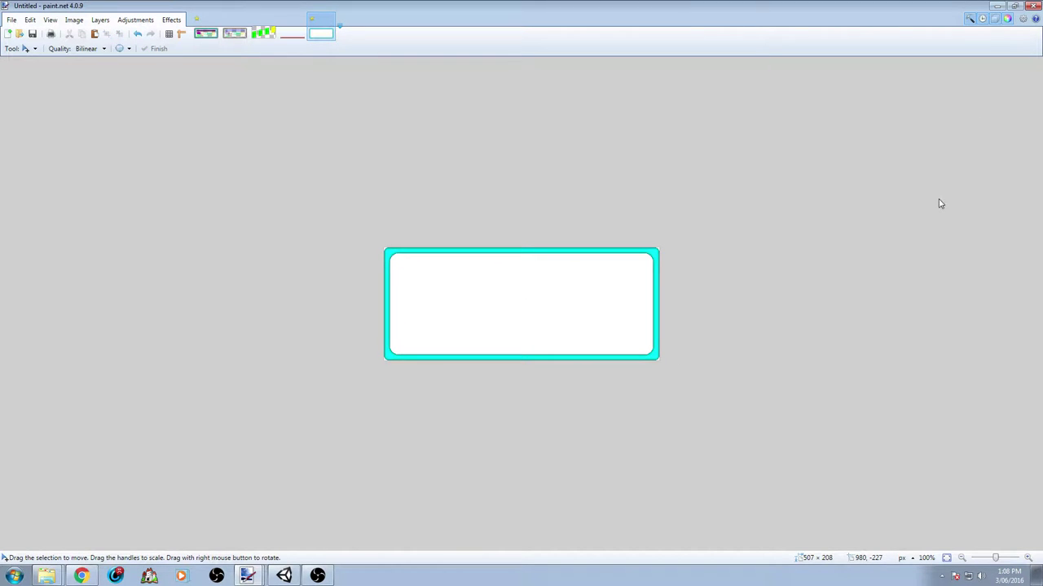
ctrl+scroll(562, 201, up, 3)
ctrl+scroll(555, 204, down, 1)
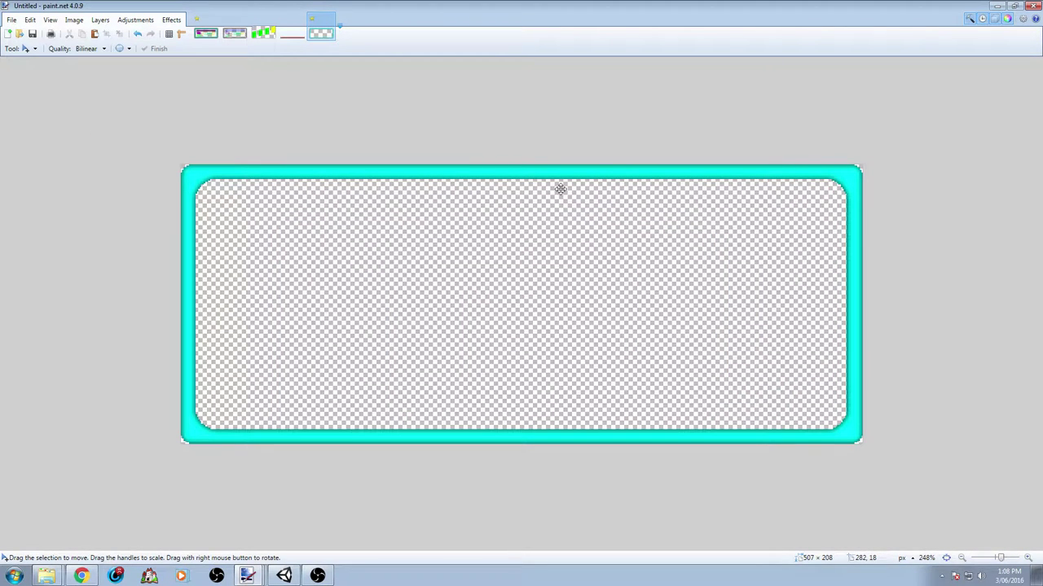
ctrl+scroll(458, 257, down, 1)
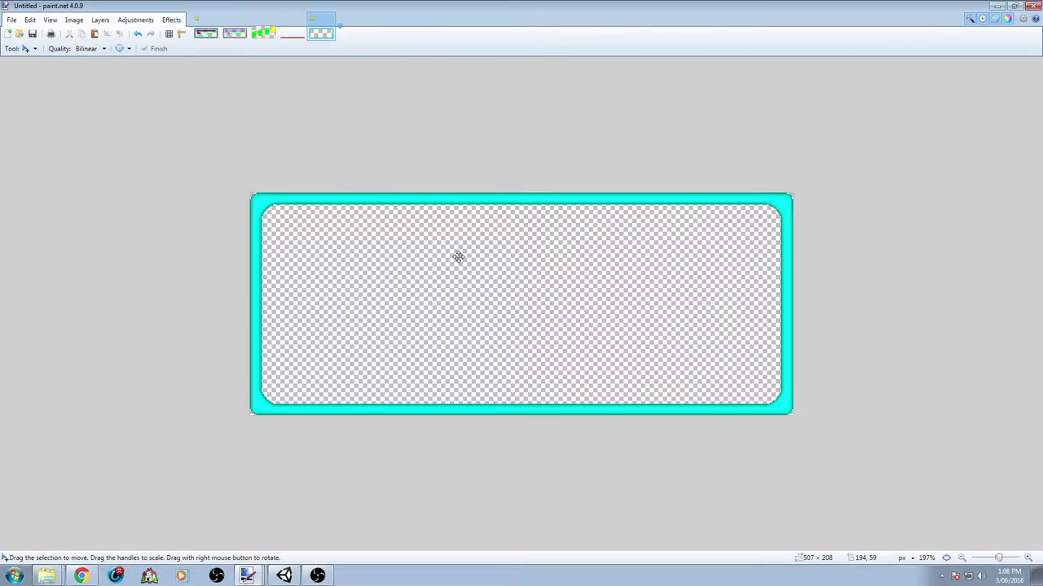
Save the cyan frame image as Energy2Bar.png in the Tutorial GUI folder with auto-detected bit depth.
click(11, 20)
click(37, 111)
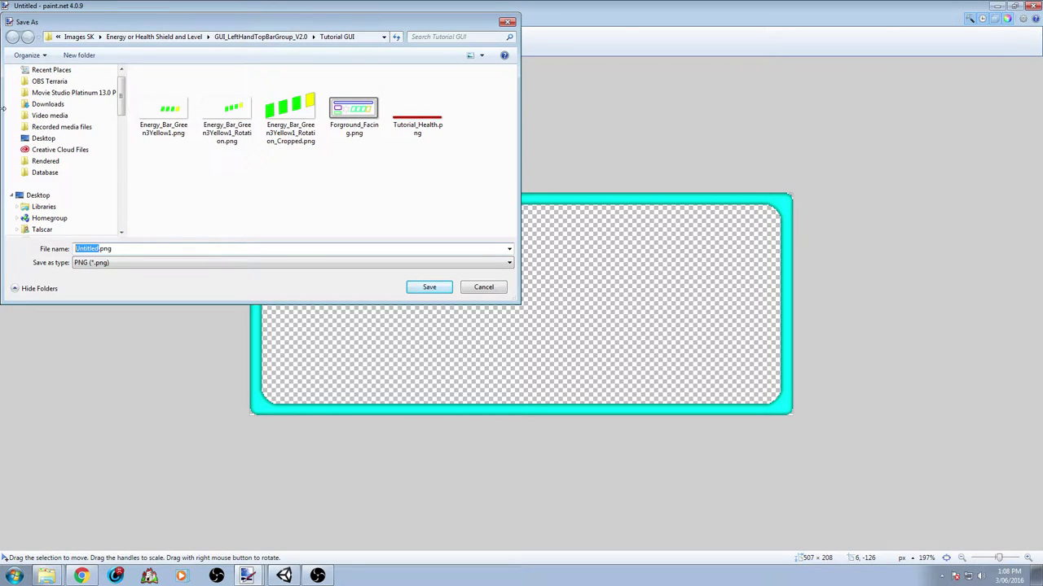
text(E)
key(Return)
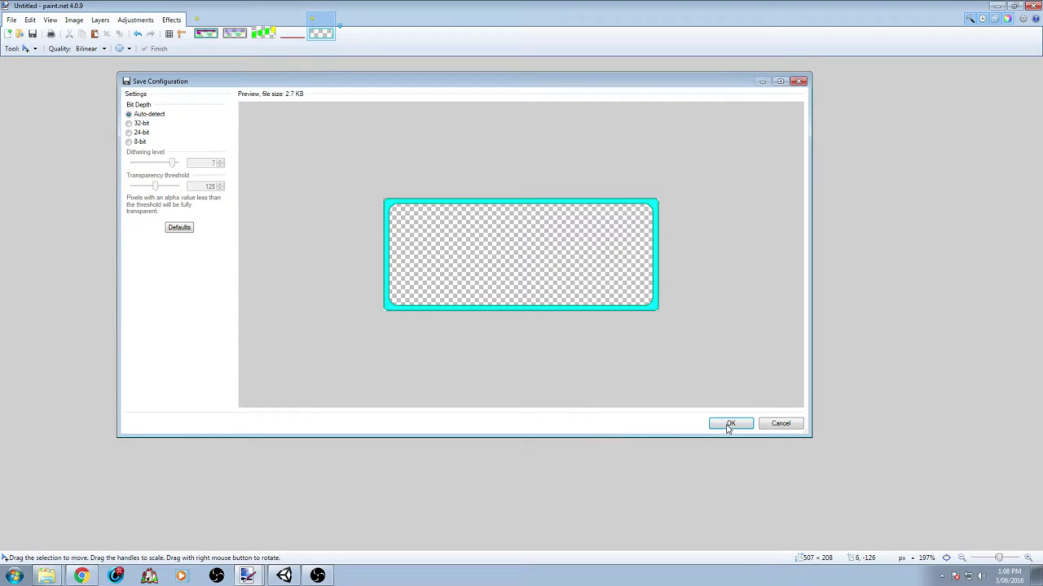
click(729, 424)
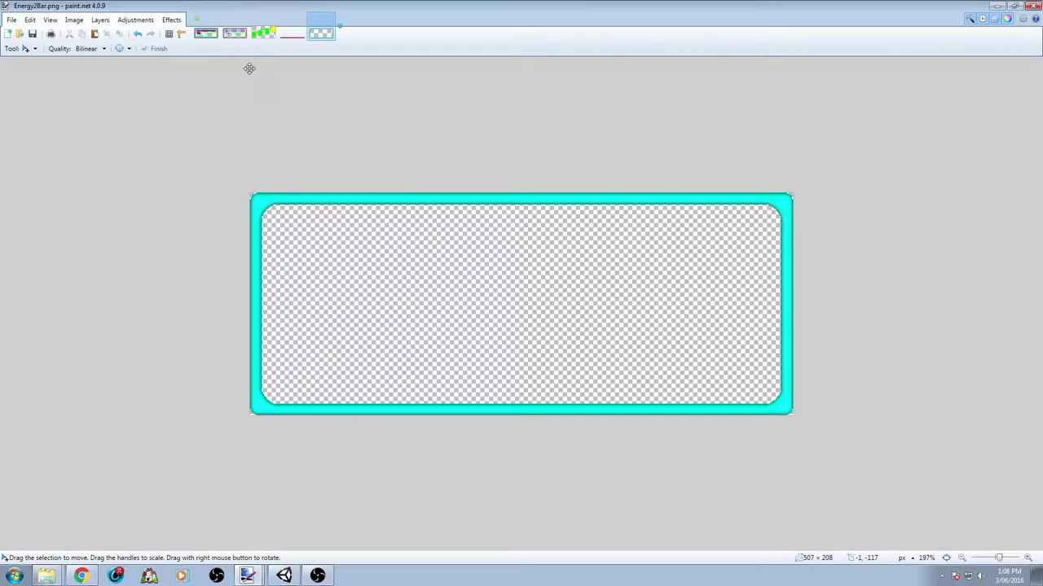
Return to Base_Forground.pdn and hide the cyan frame and the red health bar.
click(292, 34)
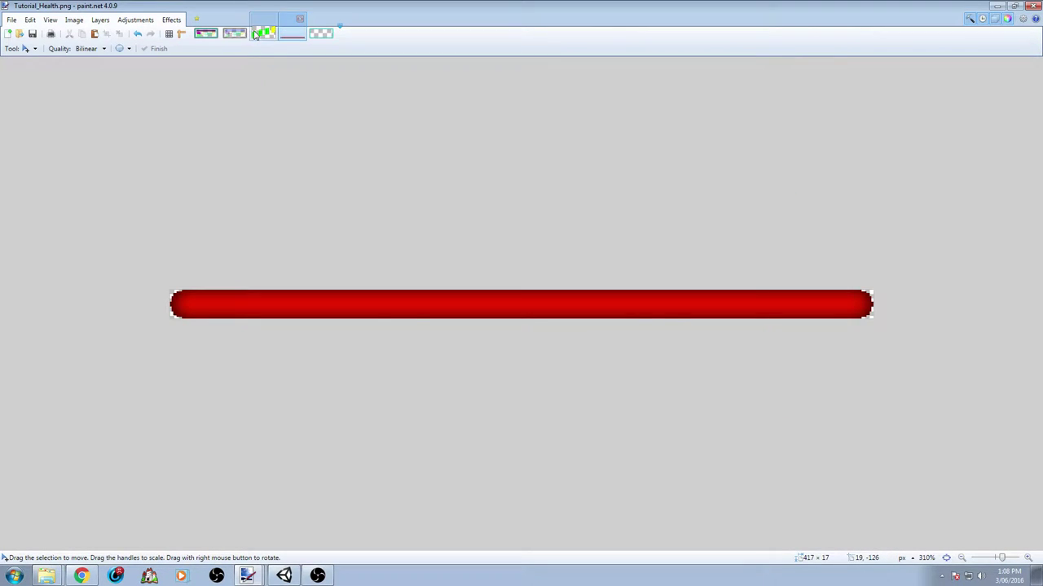
click(257, 35)
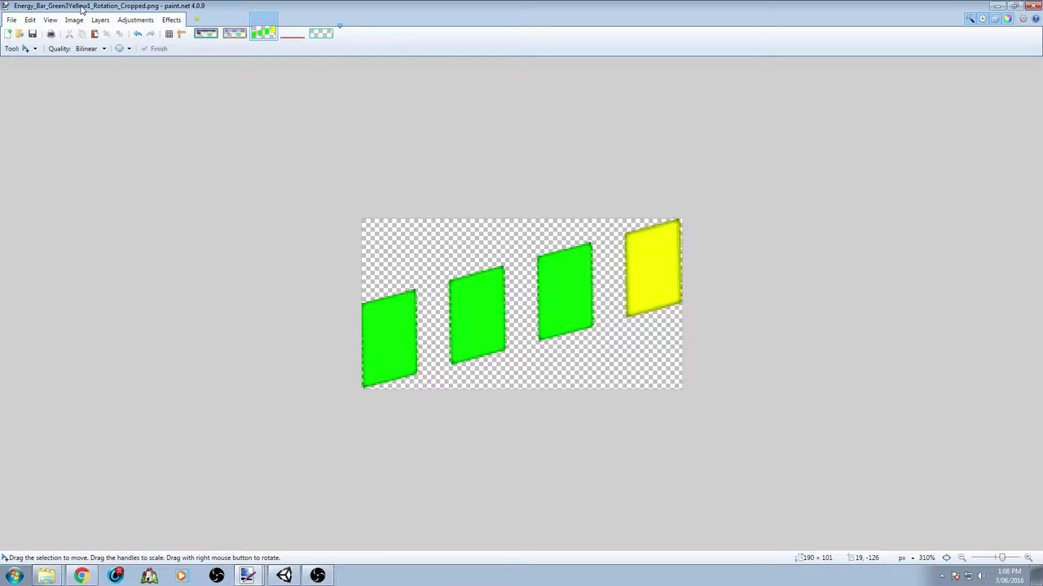
click(207, 34)
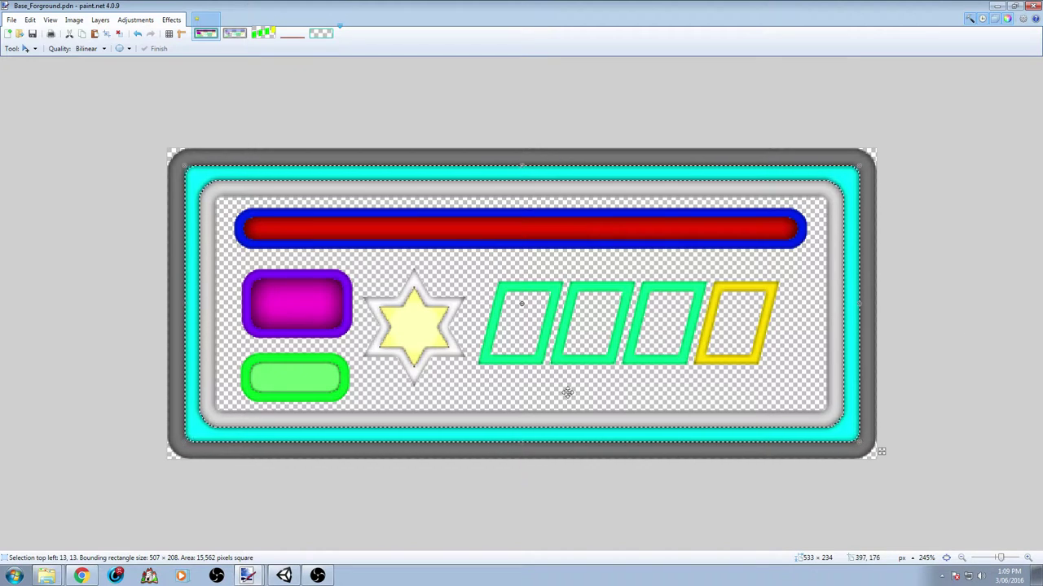
key(ctrl+z)
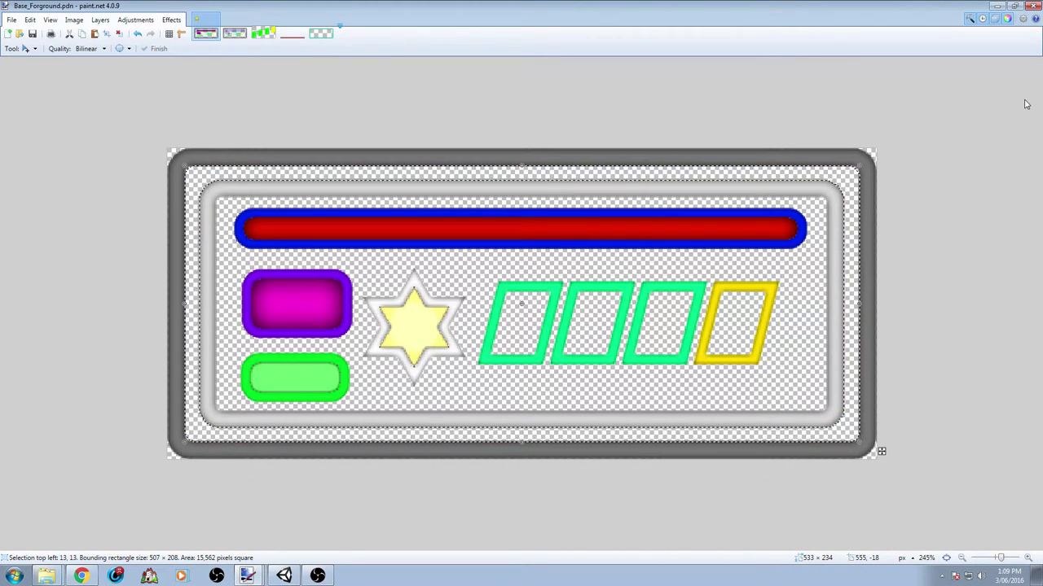
key(ctrl+z)
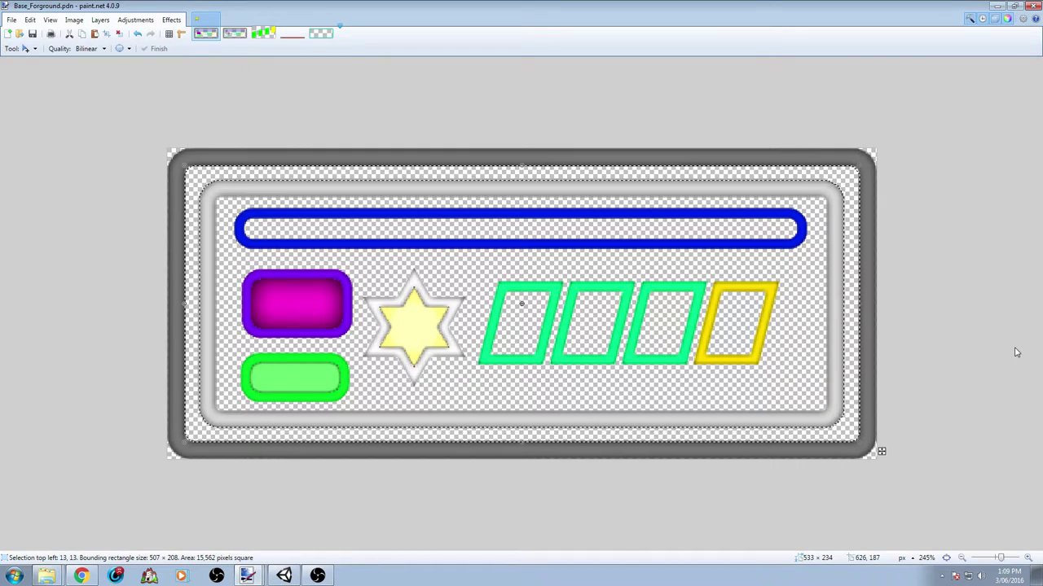
Select the empty area around the shapes inside the inner grey border with the Magic Wand at 50% tolerance.
key(ctrl+z)
click(787, 295)
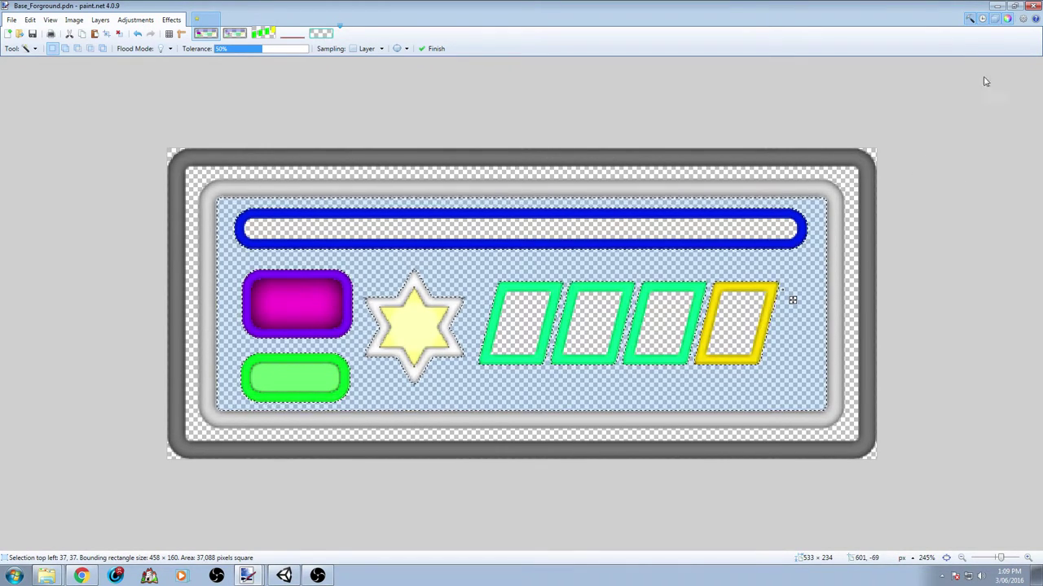
key(Return)
Fill the selected area around the shapes with solid light grey at 50% tolerance and drop the selection.
key(f)
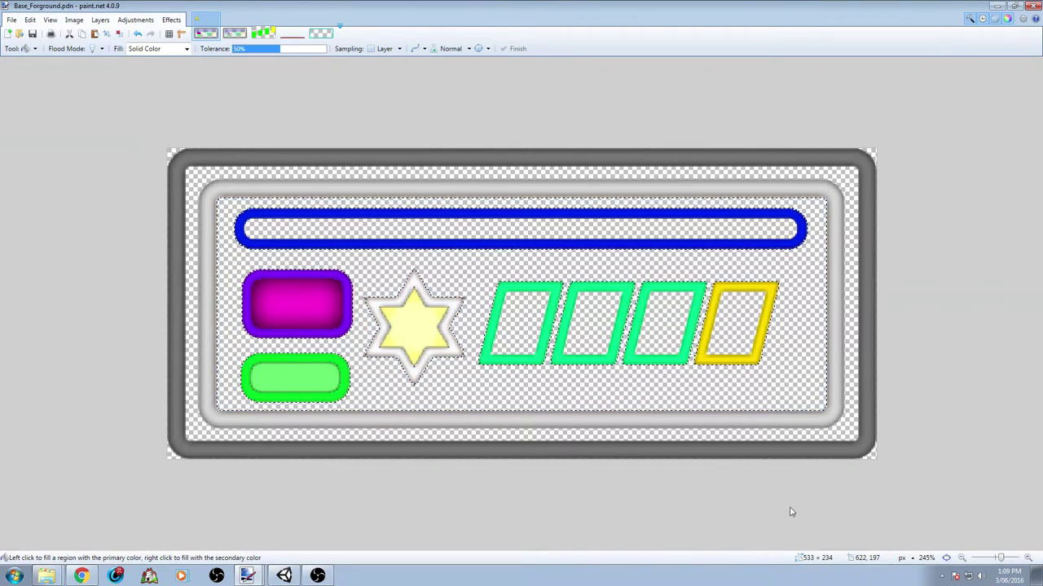
click(497, 255)
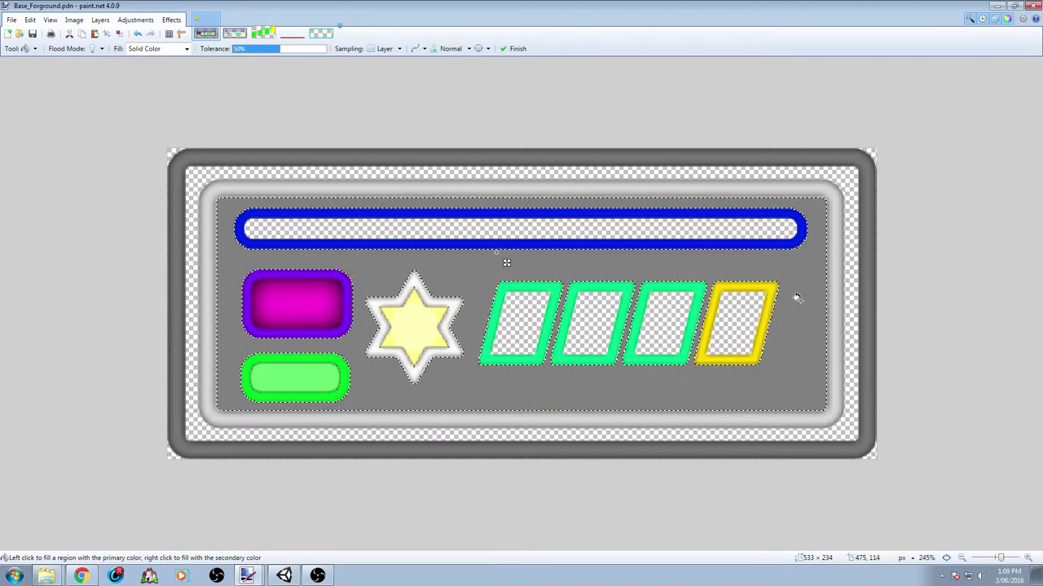
key(Return)
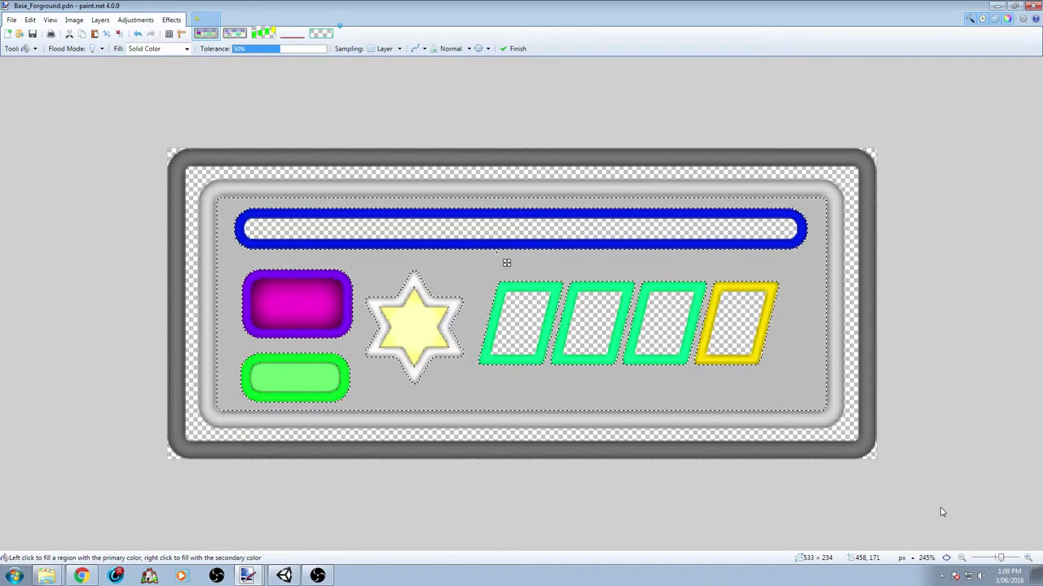
key(Return)
key(s)
key(ctrl+d)
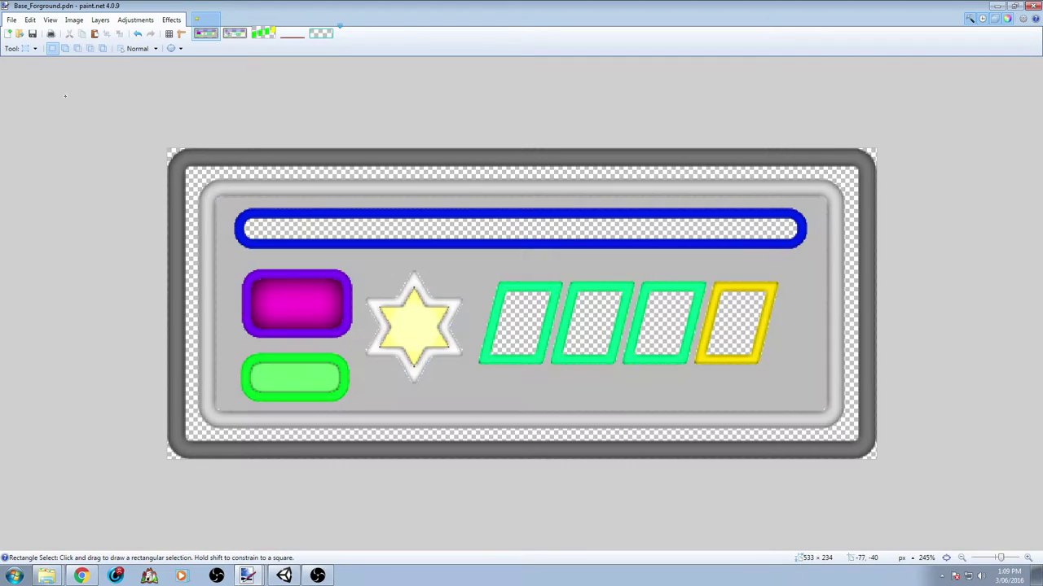
Copy the entire grey background layer and paste it into a new 533 × 234 pixel image.
key(ctrl+a)
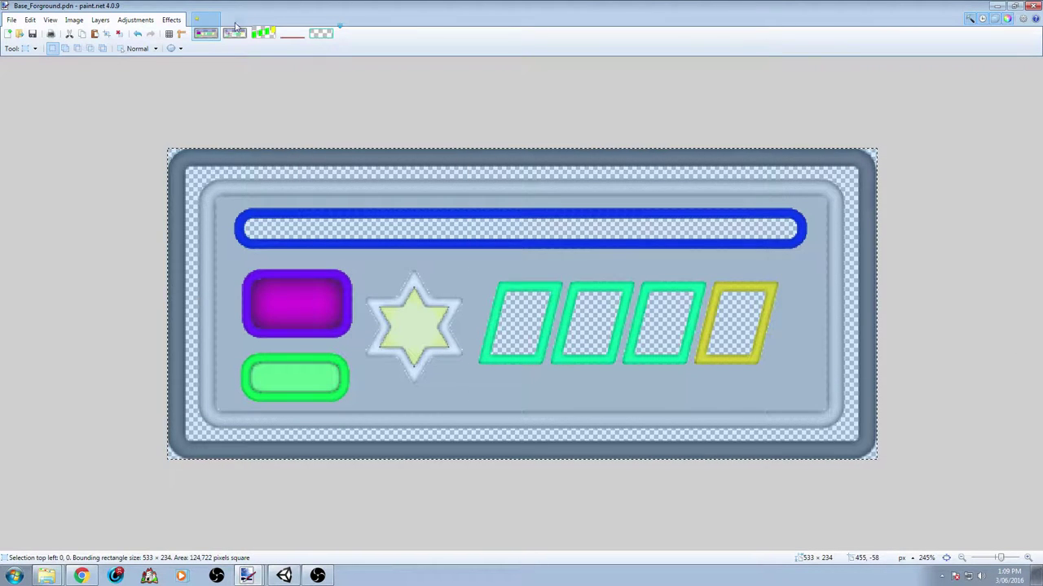
click(12, 20)
click(29, 33)
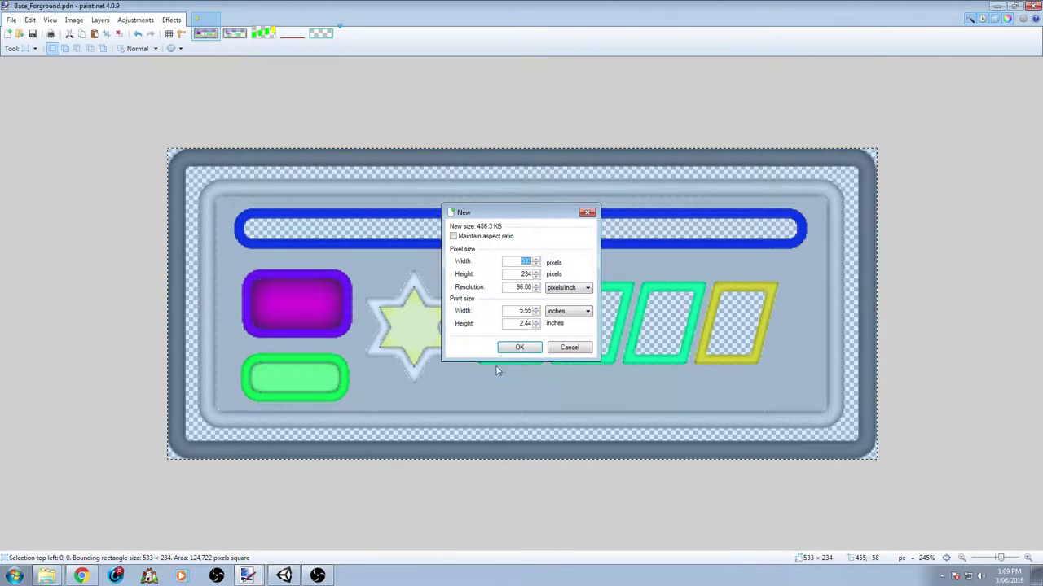
click(503, 345)
key(ctrl+v)
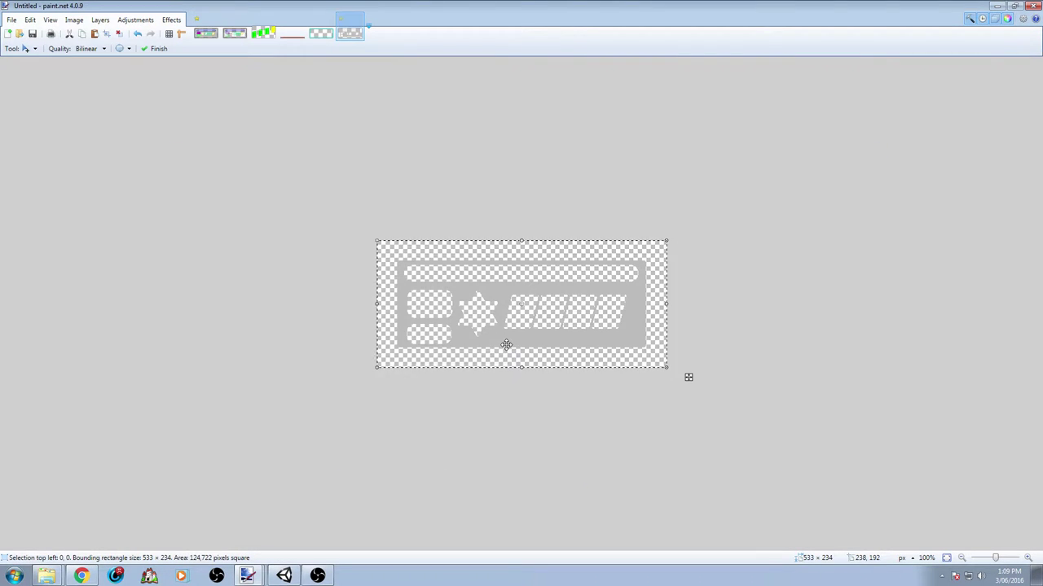
Save the pasted background as Base_Background.png in the Tutorial GUI folder with auto-detected bit depth.
click(11, 19)
click(44, 107)
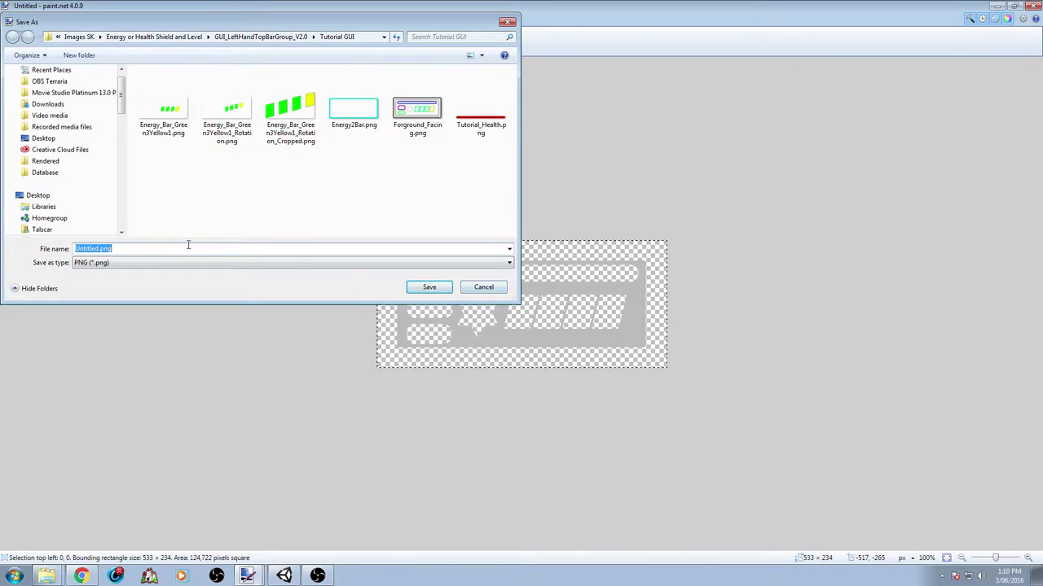
double_click(89, 248)
text(Base_Background)
key(Return)
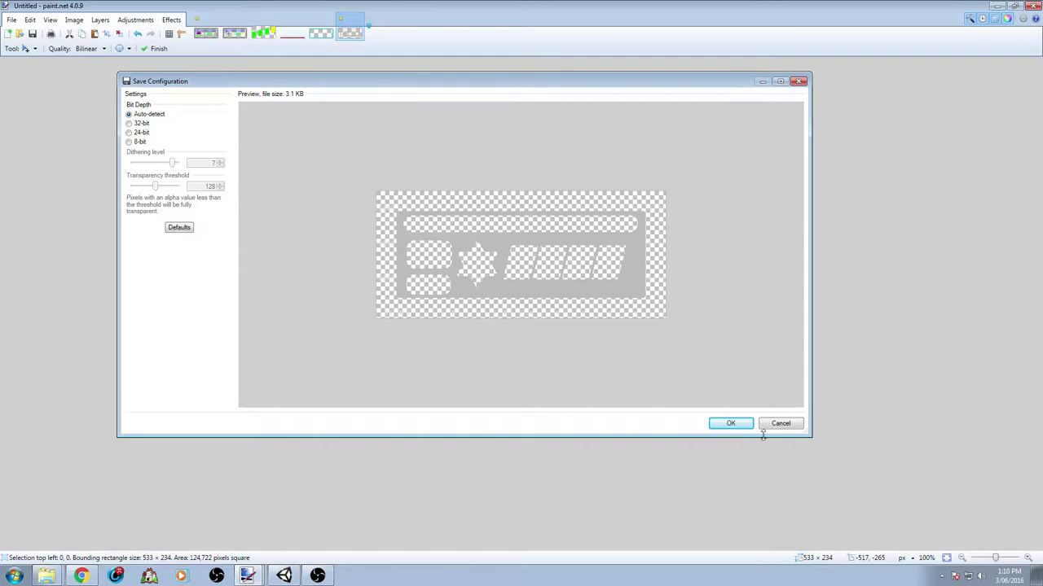
click(729, 422)
Fill the long bar, both rounded rectangles, the star and the four slanted slots with solid medium grey.
key(ctrl+b)
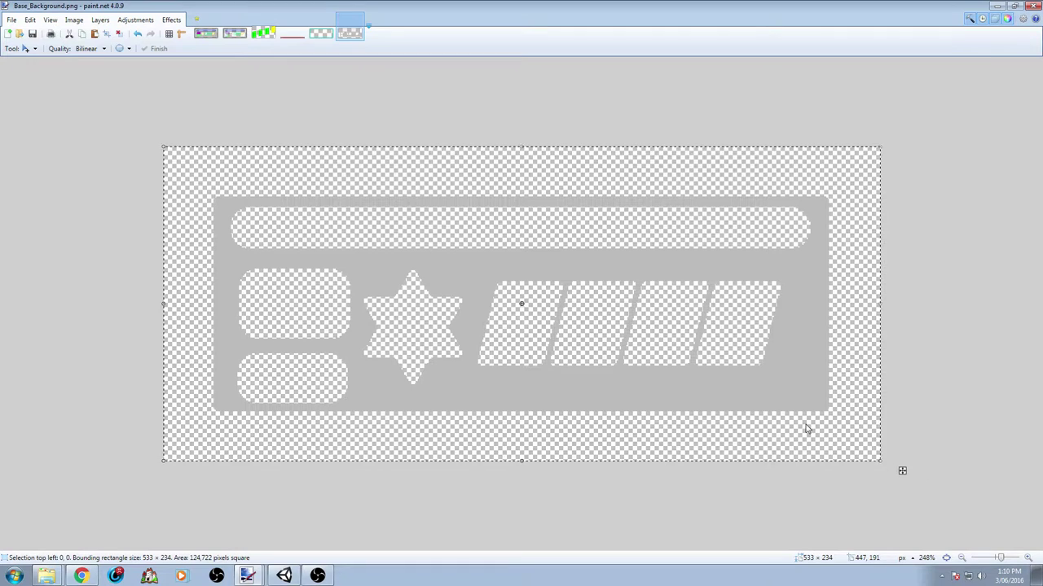
key(f)
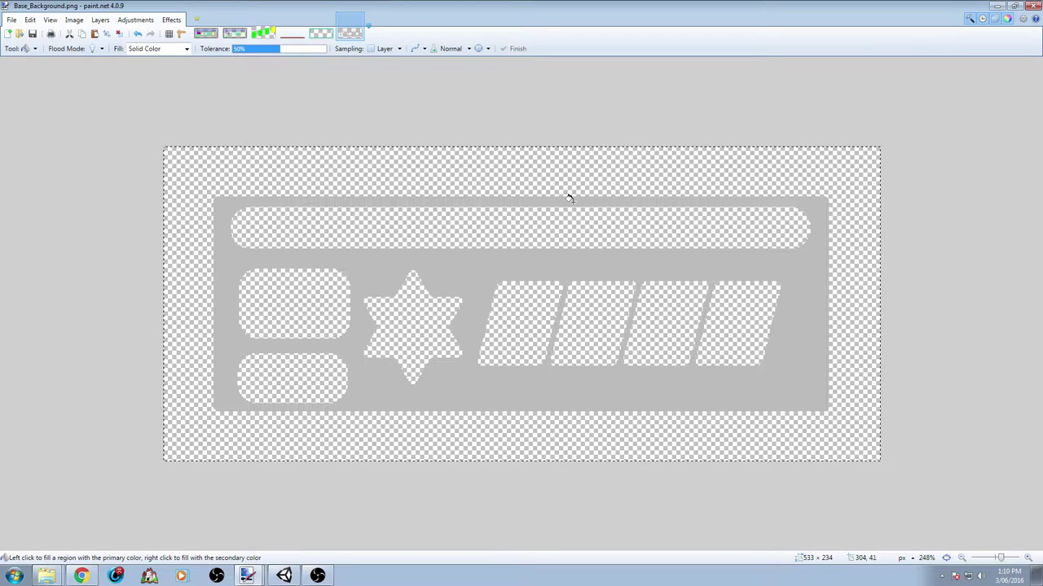
click(574, 226)
click(326, 334)
click(337, 378)
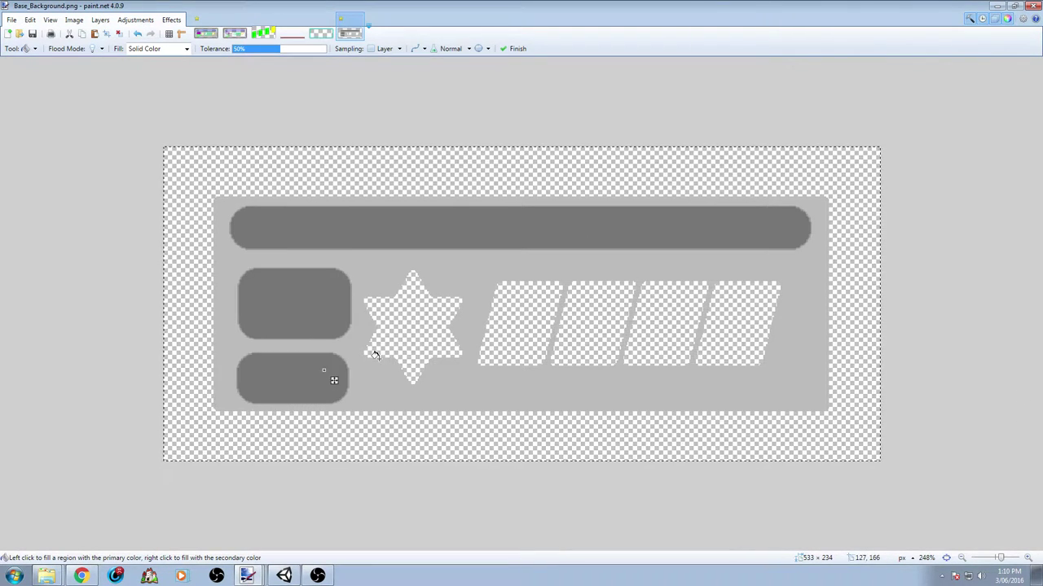
click(419, 345)
click(533, 335)
click(601, 338)
click(664, 334)
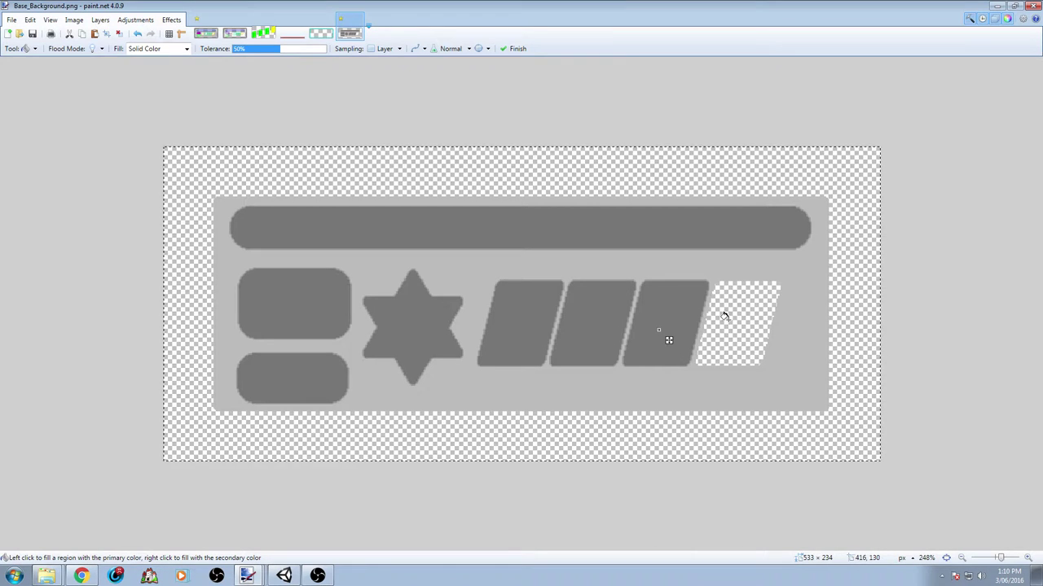
click(740, 326)
Fill the transparent area surrounding the light grey panel with solid very dark grey.
click(672, 163)
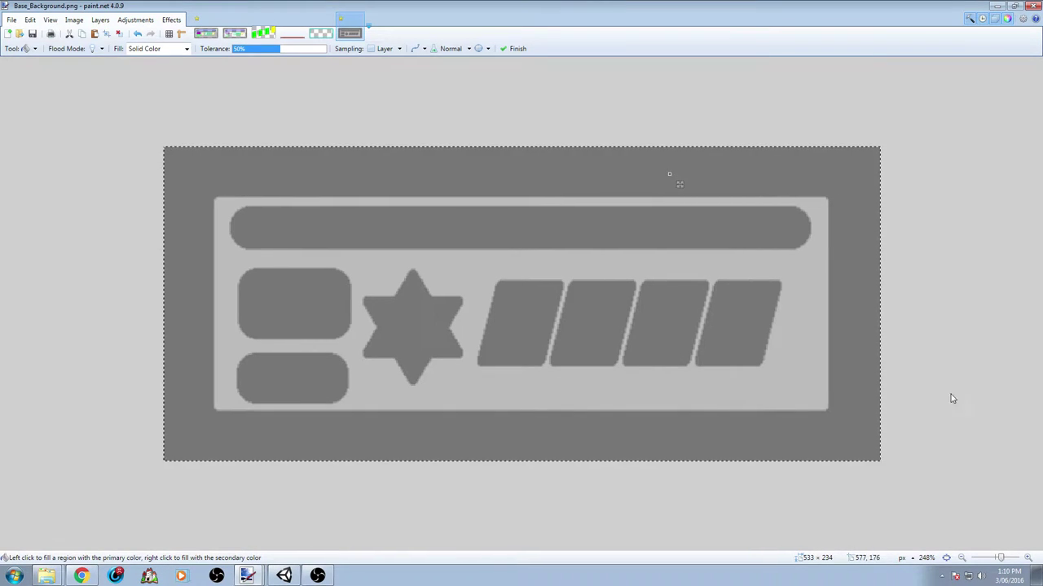
click(927, 511)
click(925, 512)
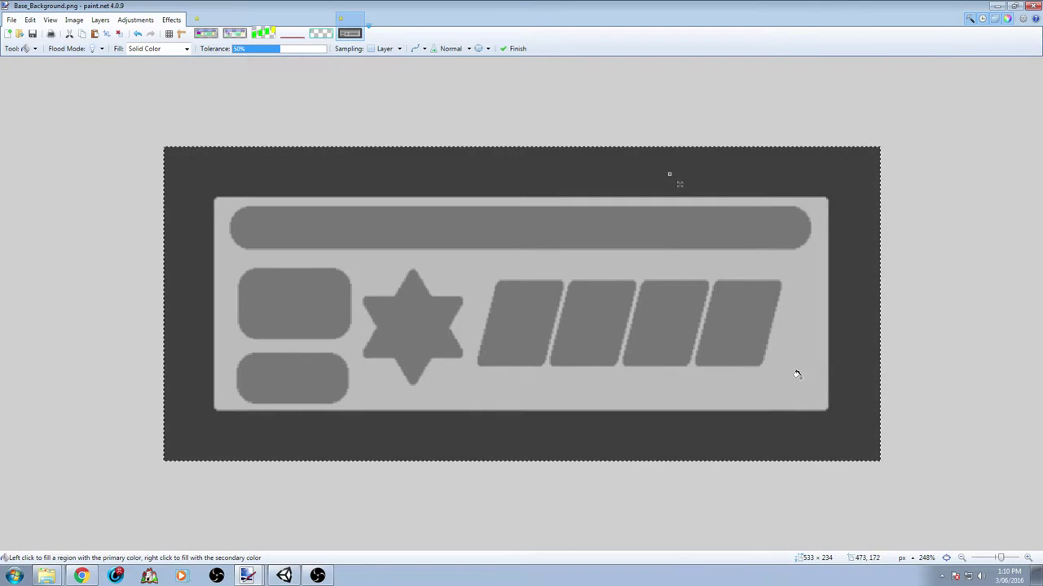
ctrl+scroll(260, 336, down, 3)
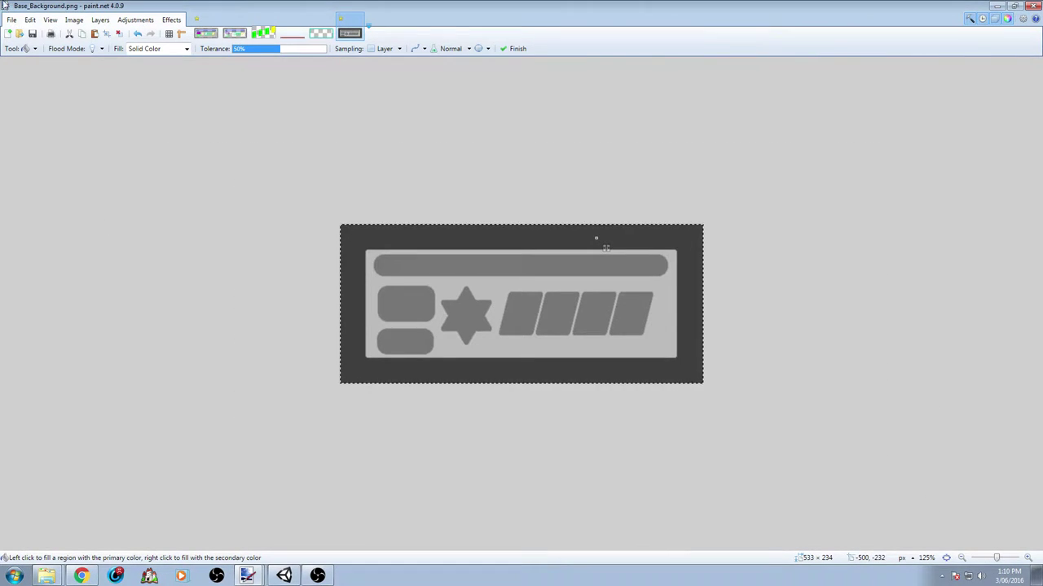
ctrl+scroll(728, 298, up, 3)
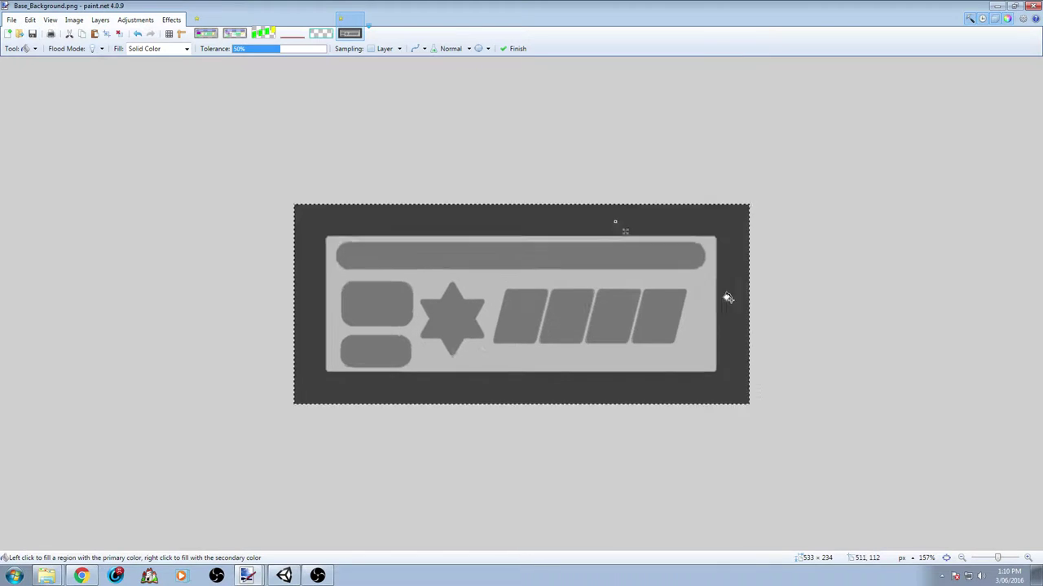
ctrl+scroll(718, 291, down, 1)
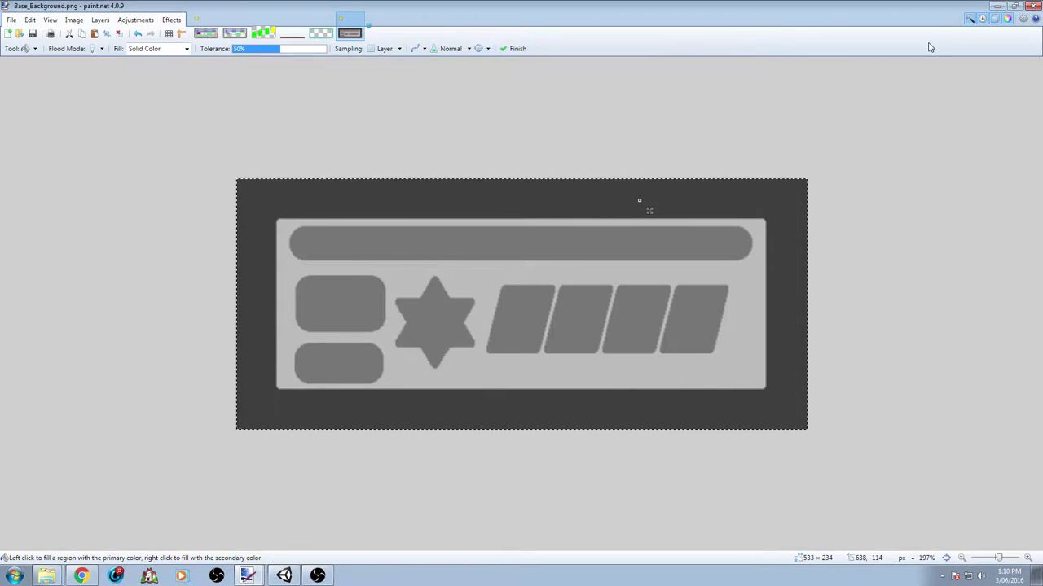
In Base_Forground.pdn, select the transparent area outside the dark grey outer border with the Magic Wand at 50% tolerance.
click(206, 32)
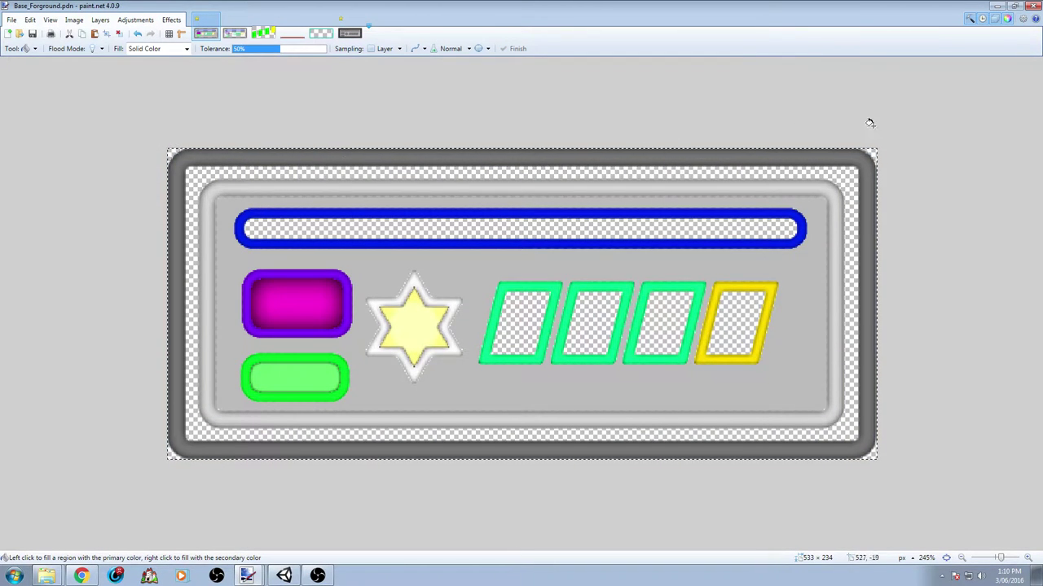
ctrl+scroll(870, 121, down, 2)
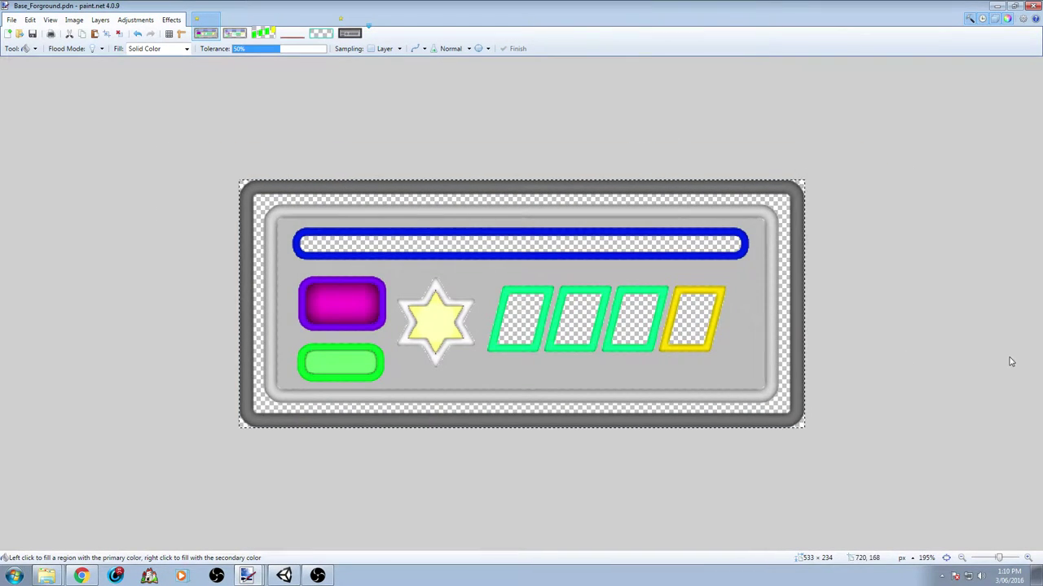
key(s)
key(ctrl+a)
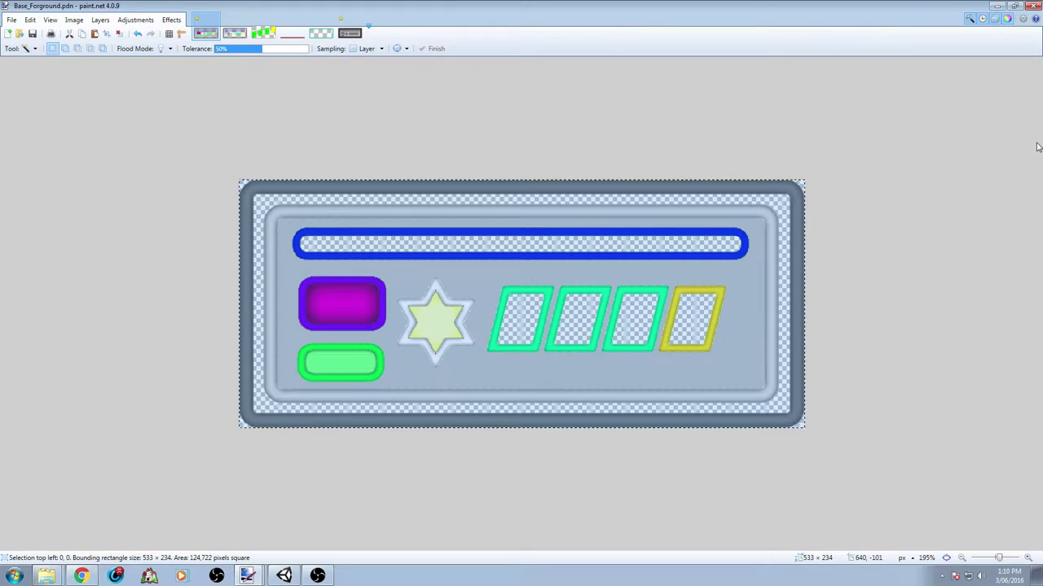
key(F4)
click(559, 329)
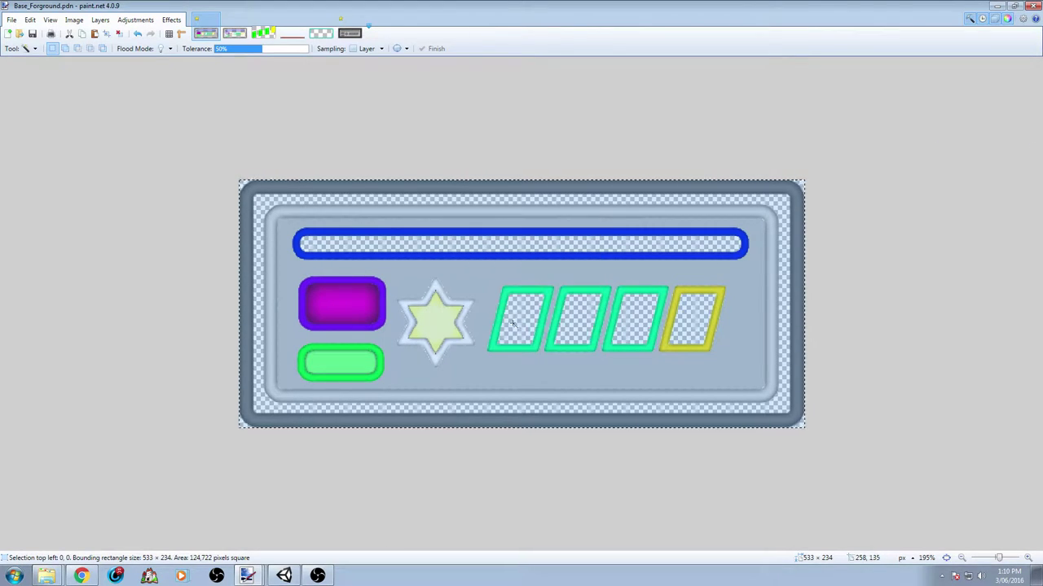
click(234, 163)
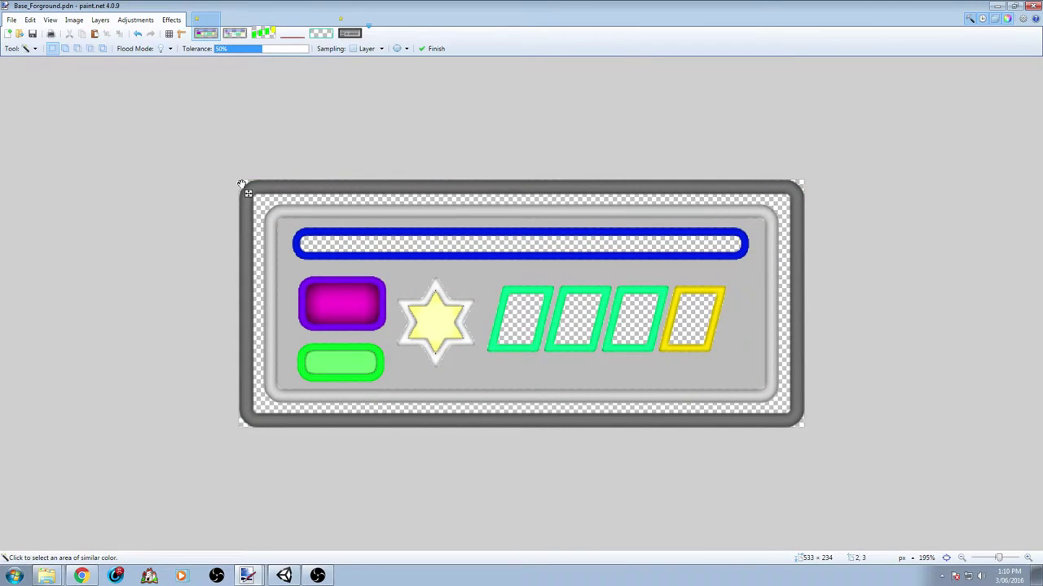
ctrl+scroll(247, 191, up, 3)
scroll(214, 175, up, 1)
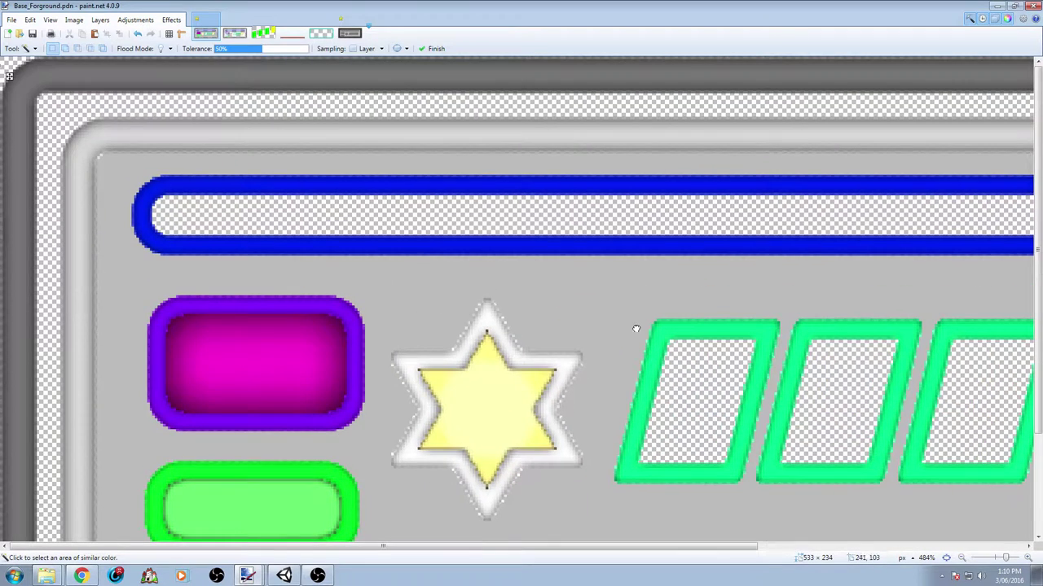
click(27, 71)
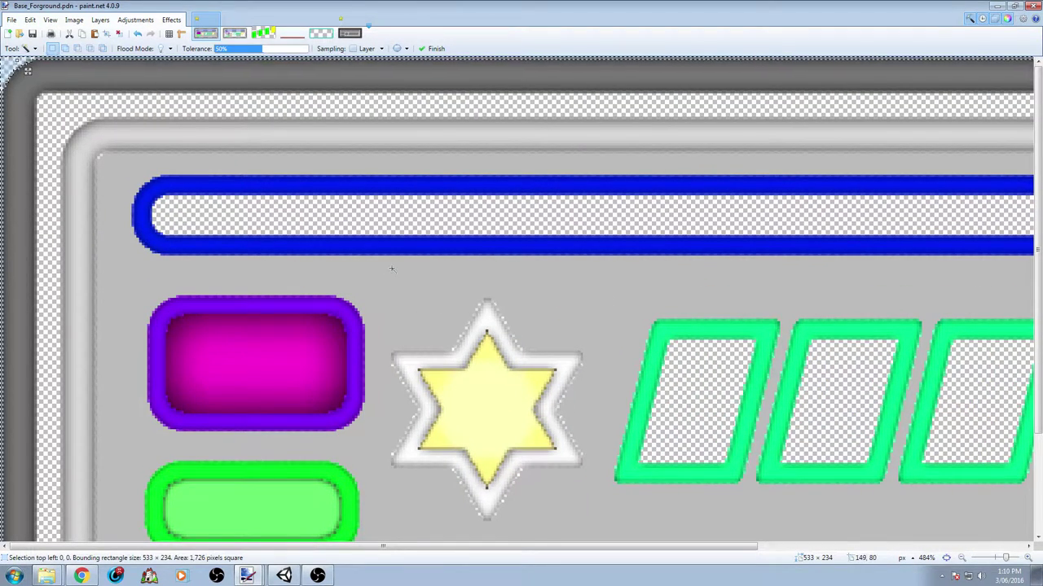
scroll(392, 269, down, 1)
ctrl+scroll(392, 272, down, 2)
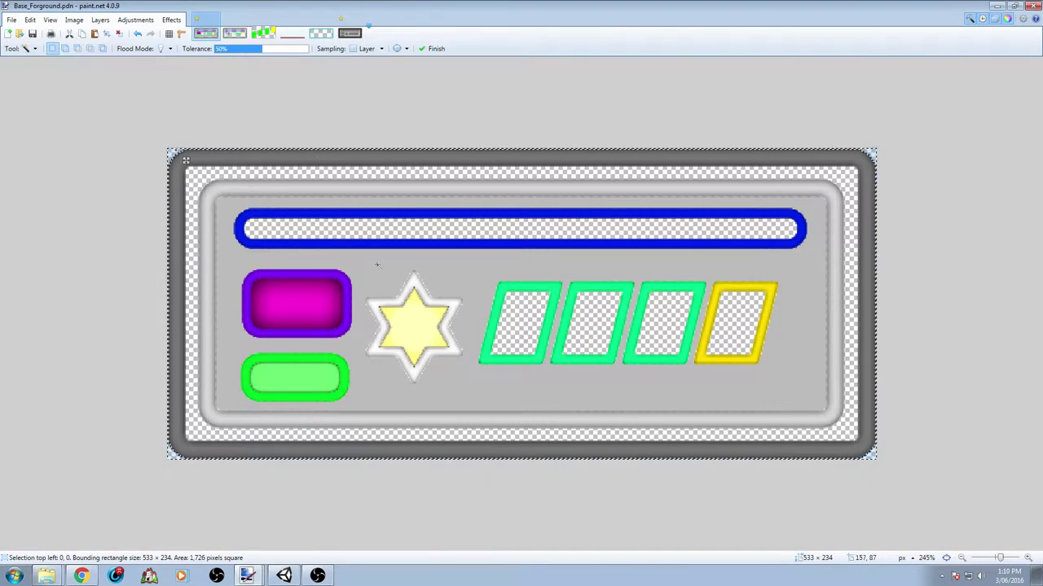
Clear the matching outer corners of Base_Background.png to transparency, save the file and minimize the editor.
click(350, 35)
key(m)
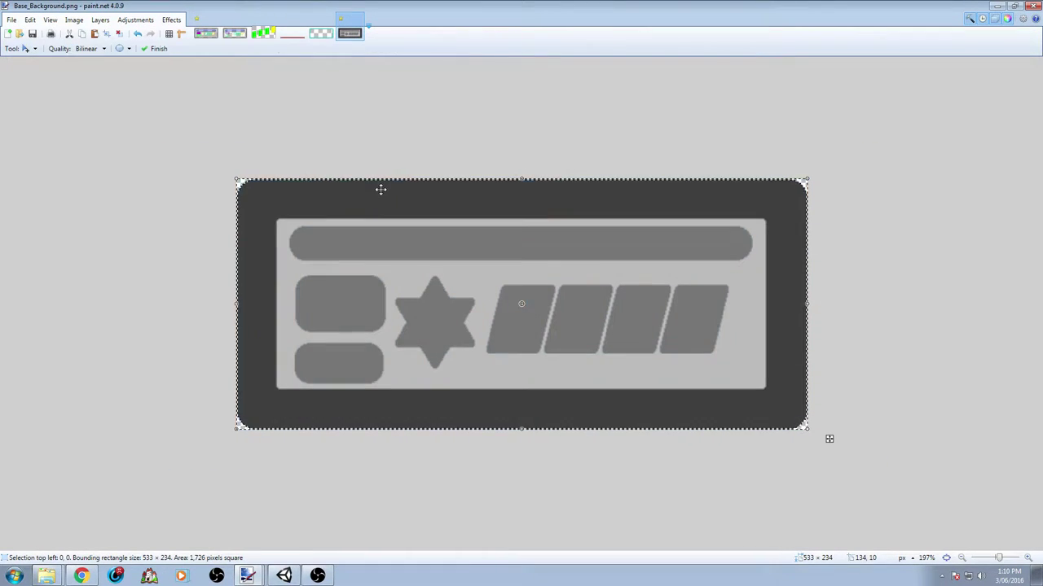
key(Return)
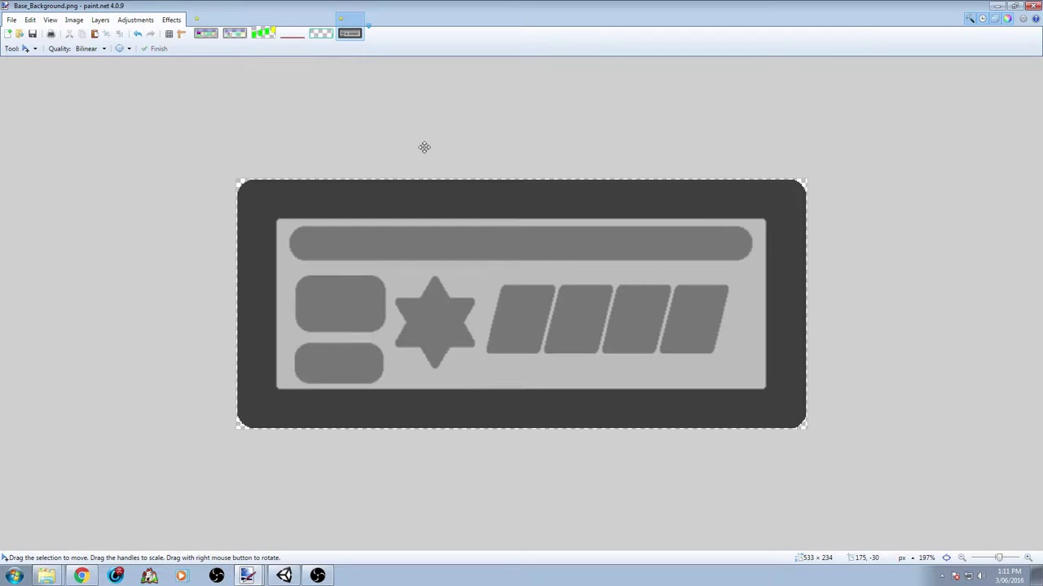
click(33, 33)
click(995, 6)
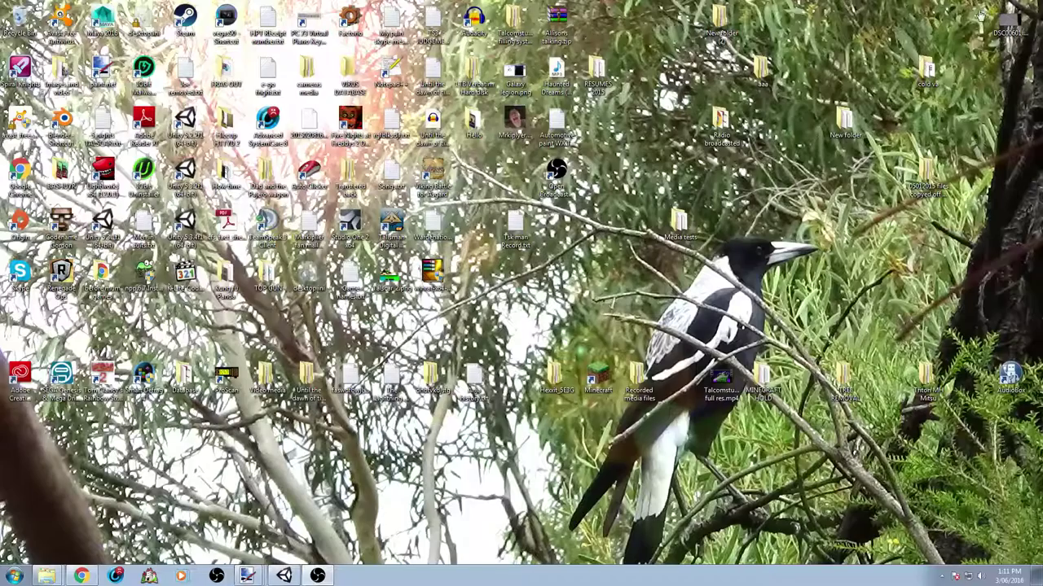
Switch to Unity and create a folder named Turtorial_Gui inside the GUI_Interface assets folder.
click(287, 577)
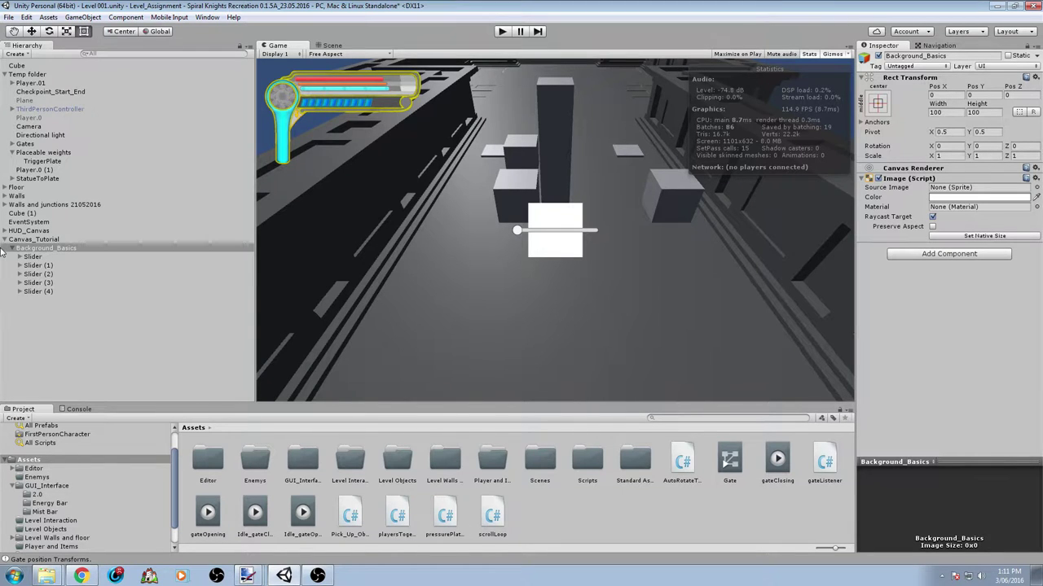
click(26, 240)
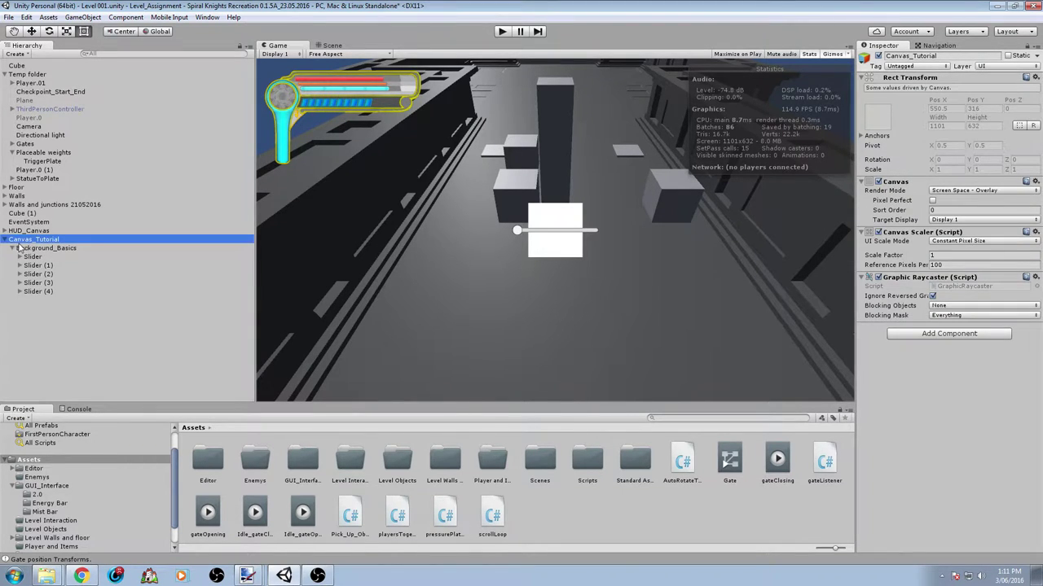
click(56, 247)
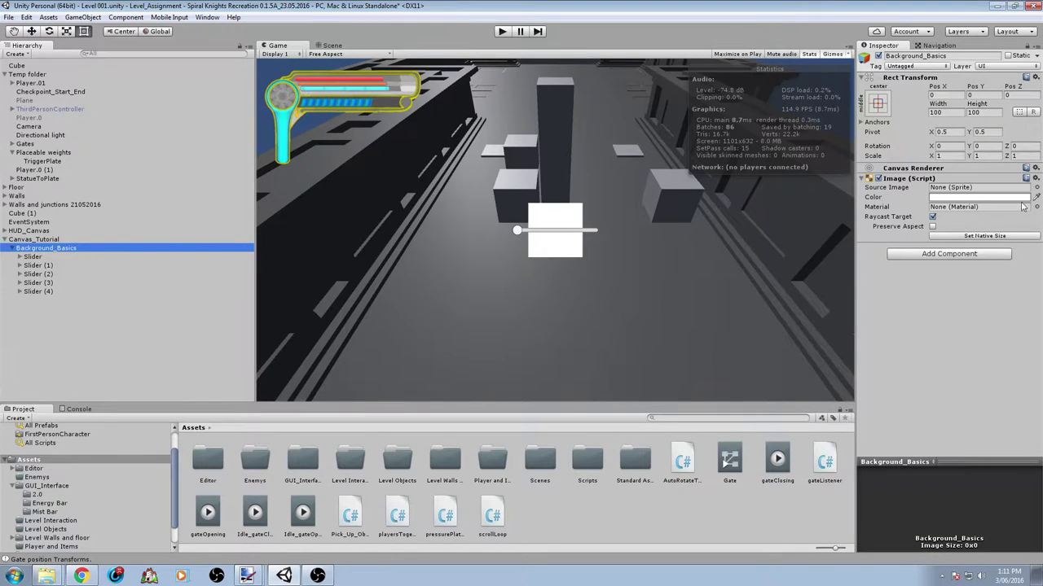
double_click(303, 479)
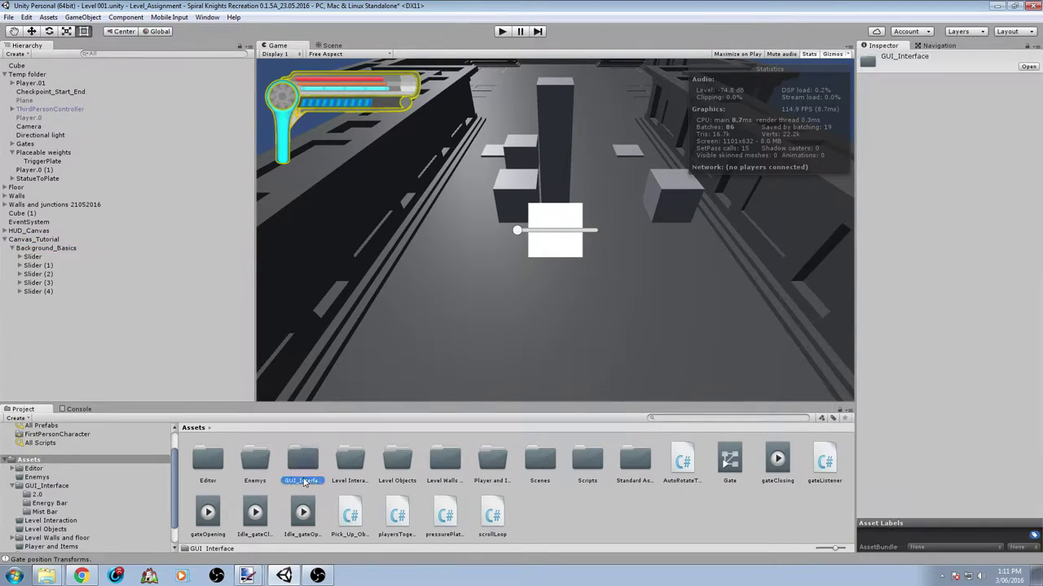
right_click(287, 511)
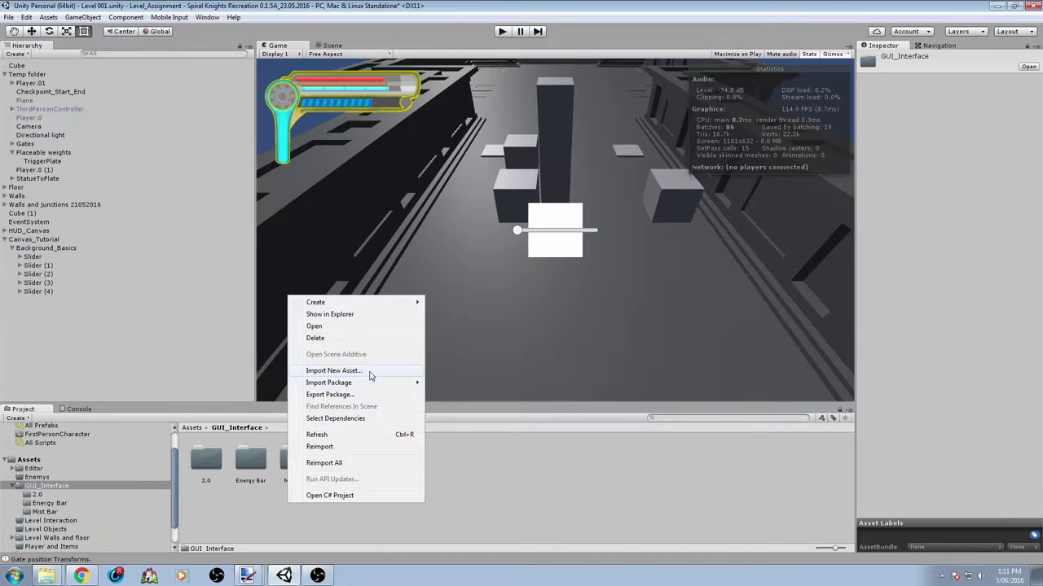
mouse_move(361, 304)
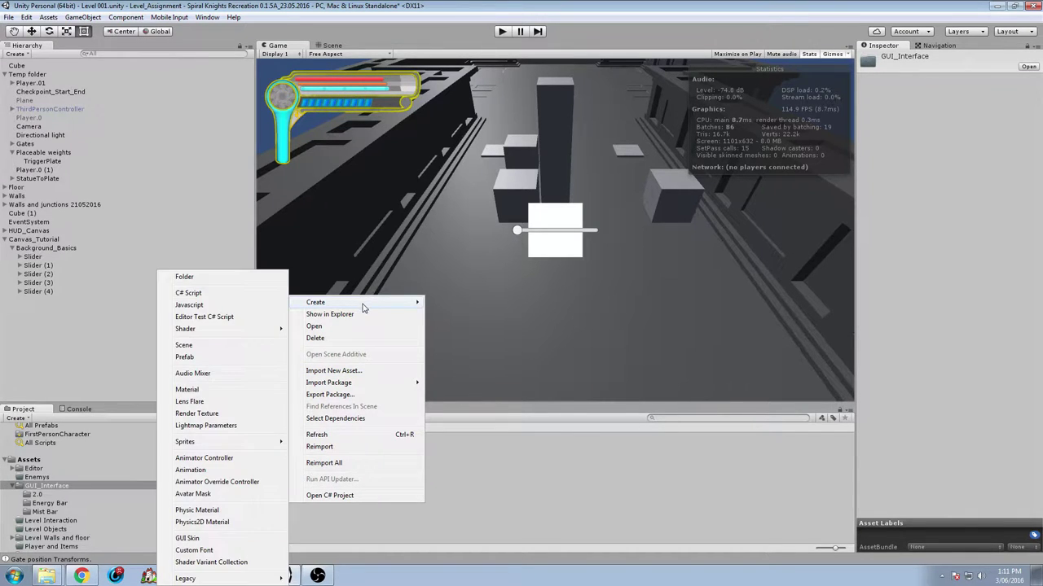
click(241, 279)
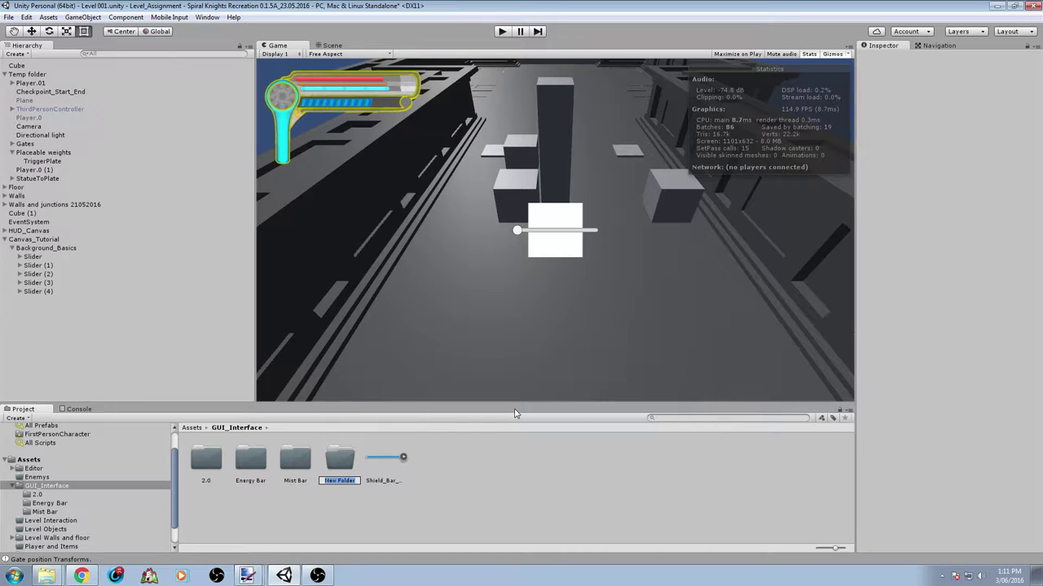
text(Turtorial_Gui)
key(Return)
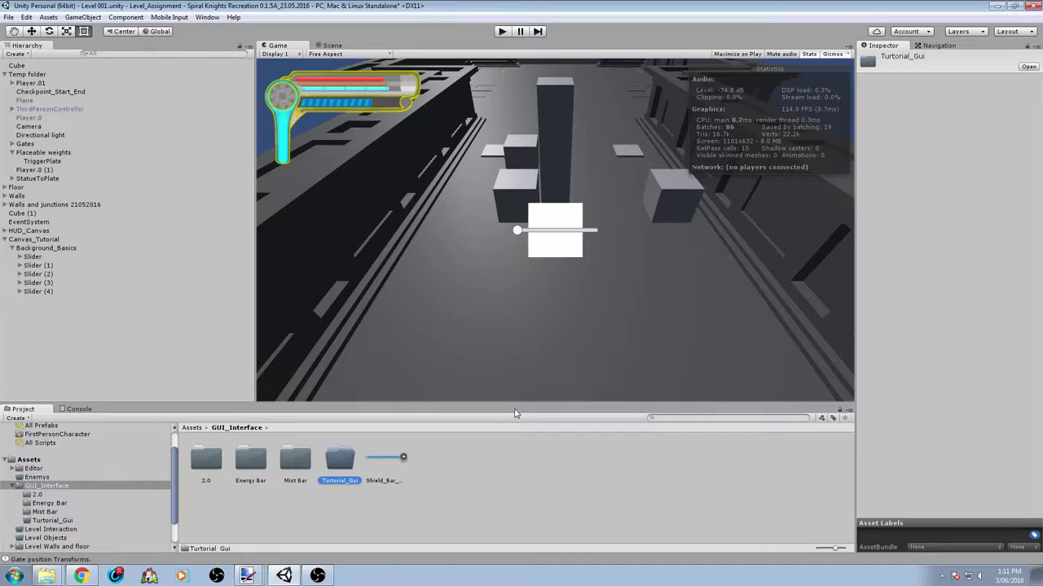
Import all seven PNG files from the Tutorial GUI folder in Explorer into Unity's Turtorial_Gui folder, leaving out Base_Forground.pdn.
double_click(346, 465)
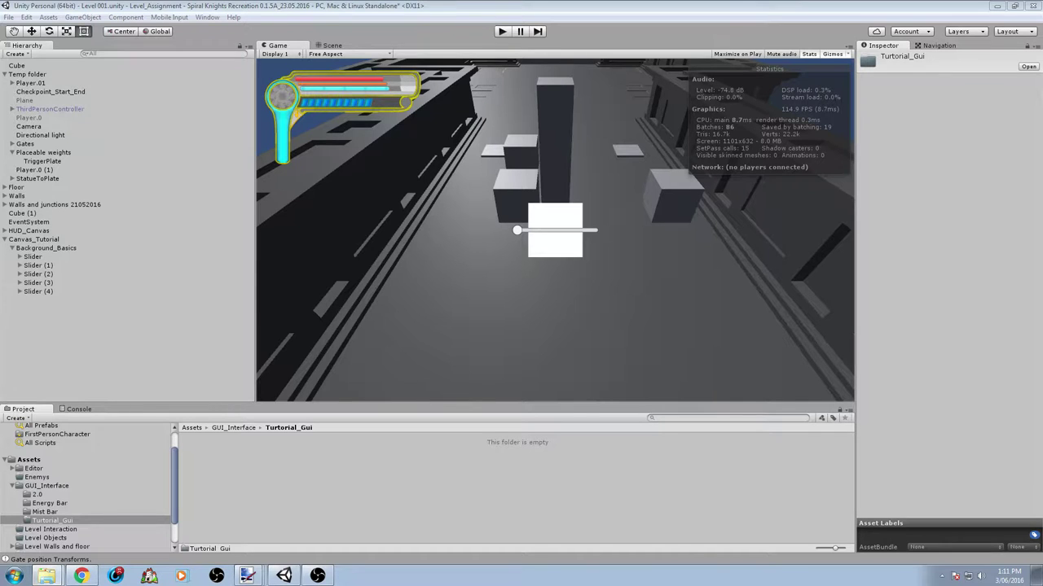
key(alt+Tab)
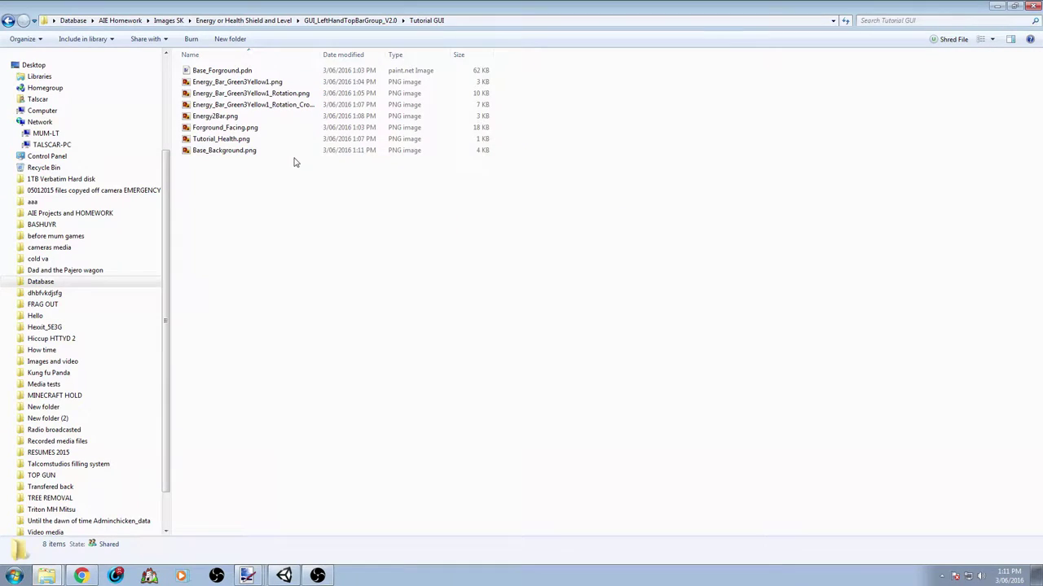
drag(275, 170, 242, 86)
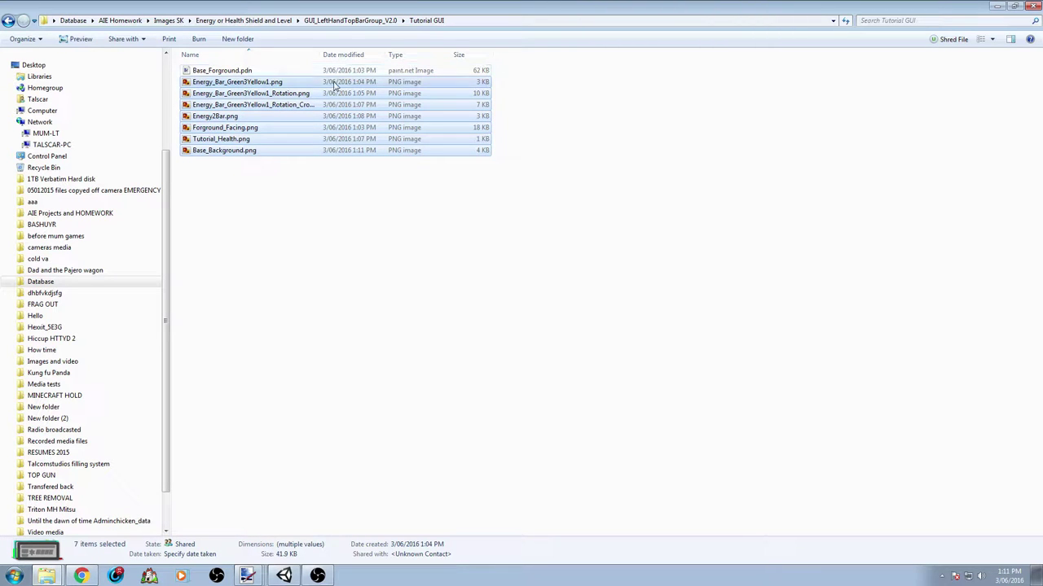
drag(505, 6, 920, 104)
drag(972, 206, 361, 466)
click(1035, 109)
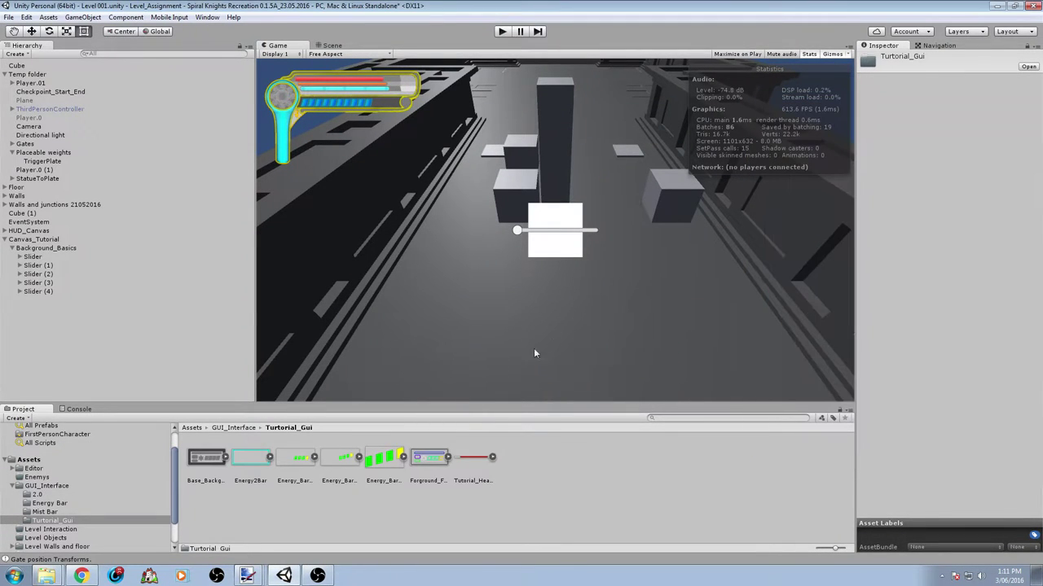
Assign Base_Background as the source image of Background_Basics and set the image to its native size.
click(57, 247)
click(200, 461)
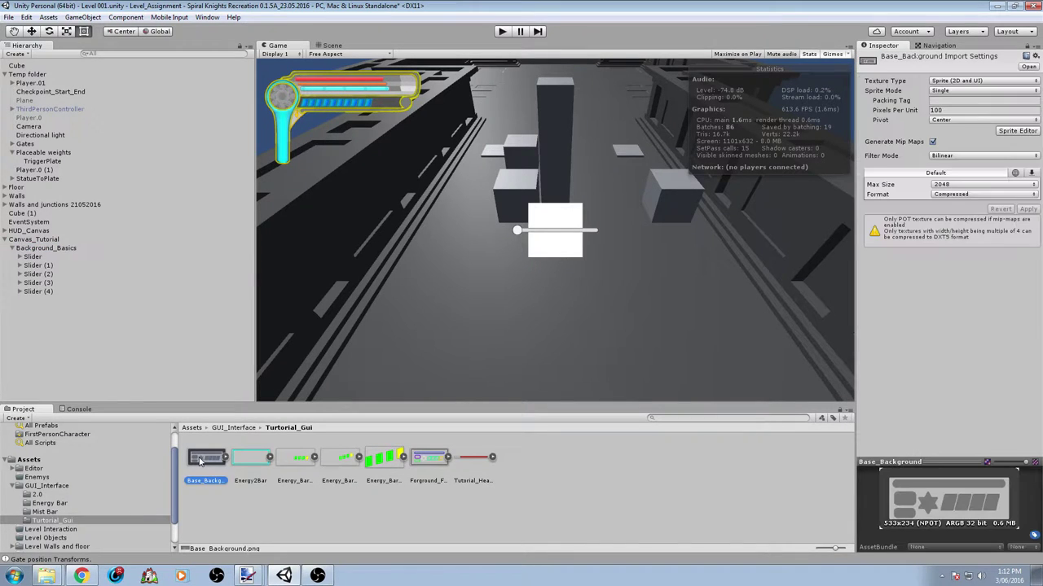
click(53, 247)
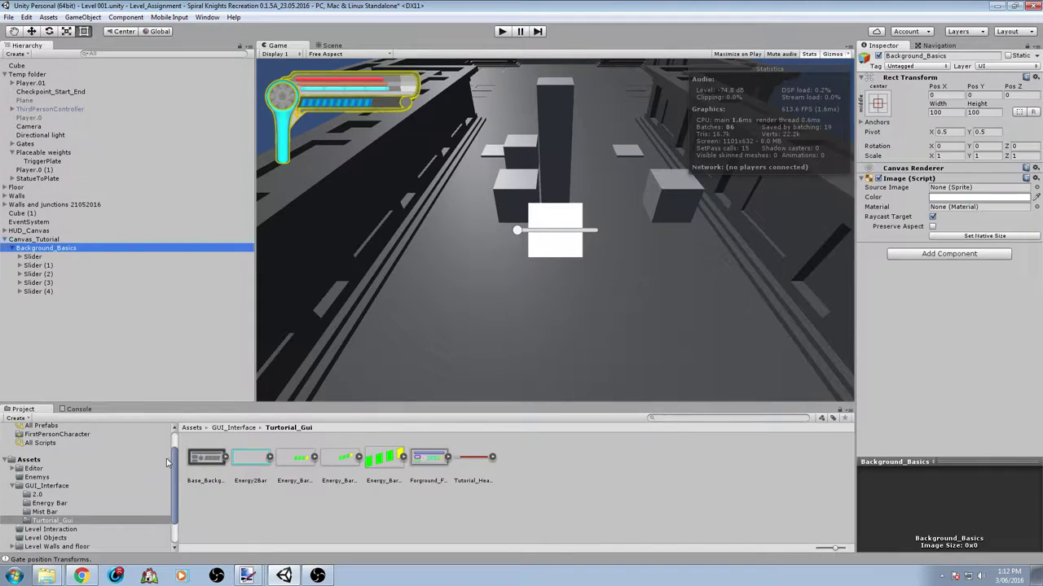
drag(200, 458, 977, 188)
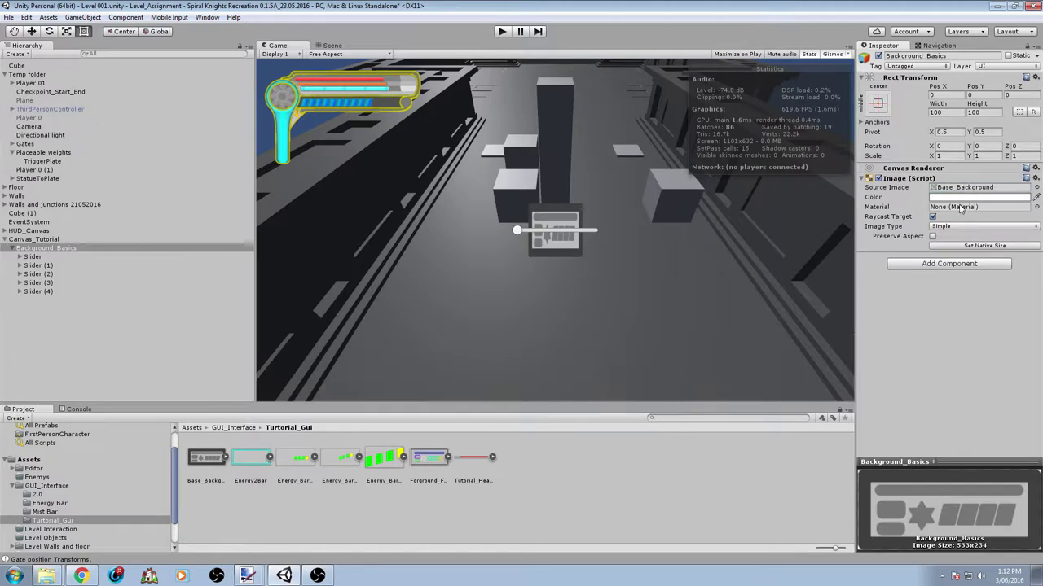
click(964, 246)
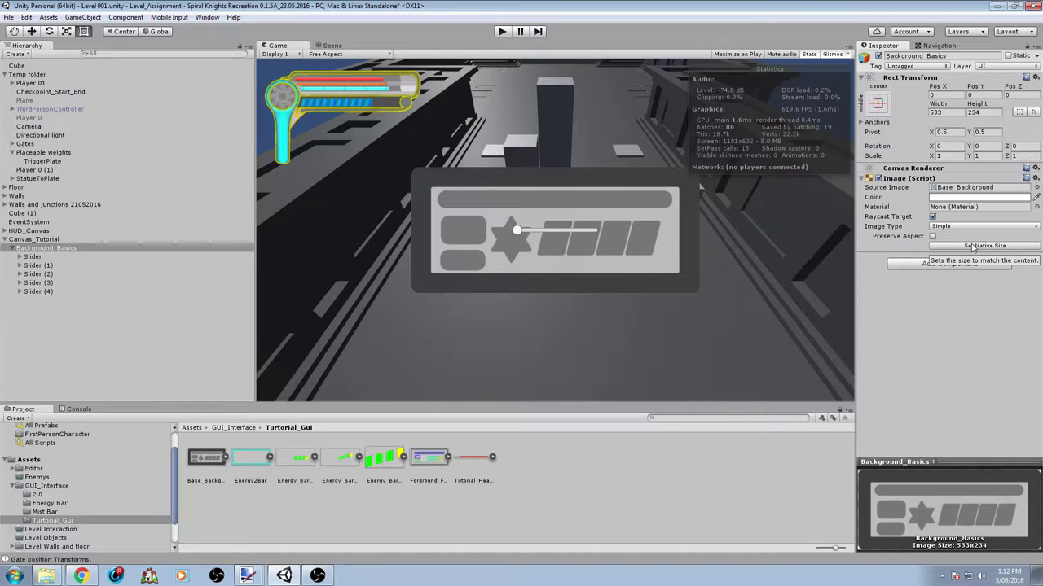
Rename the first Slider under Background_Basics as Energy2Bar.
click(19, 257)
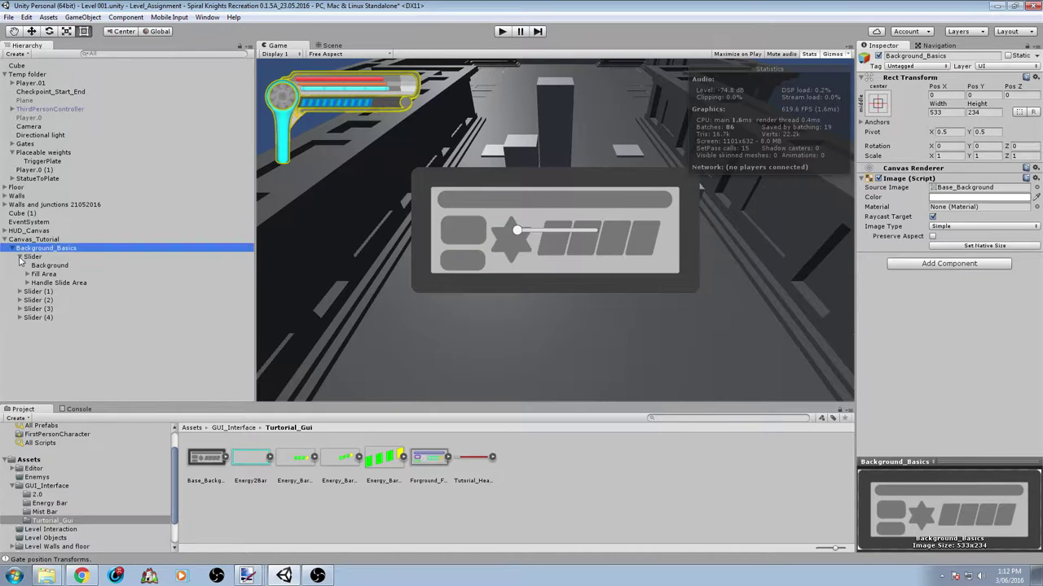
click(42, 266)
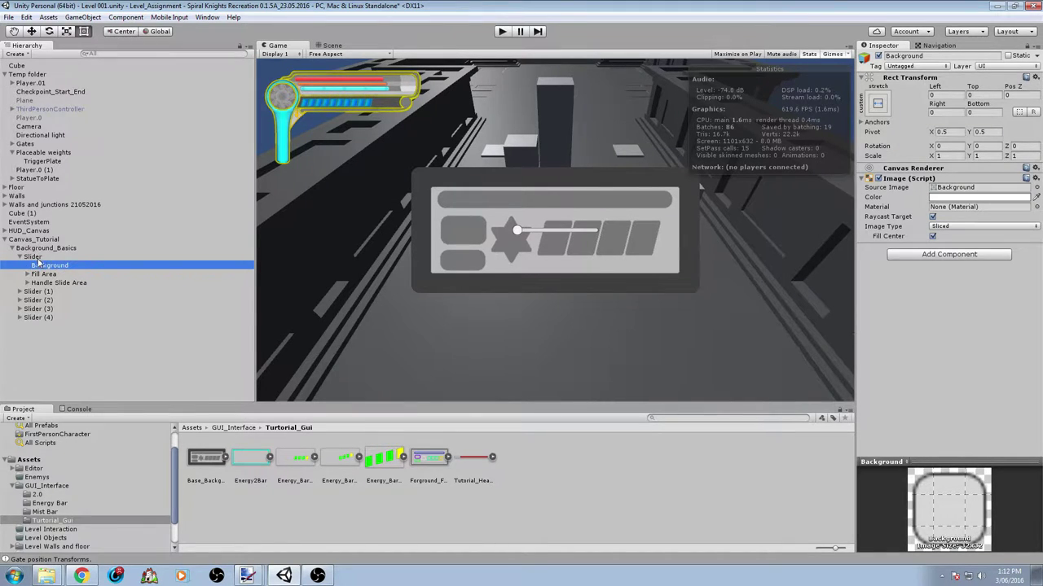
click(33, 257)
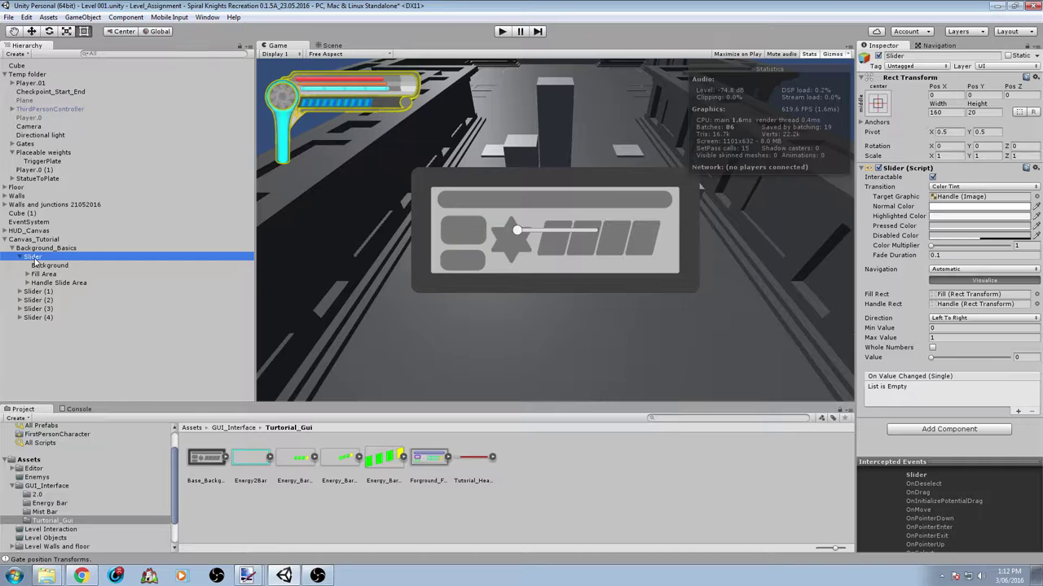
click(923, 56)
text(Energy2Bar)
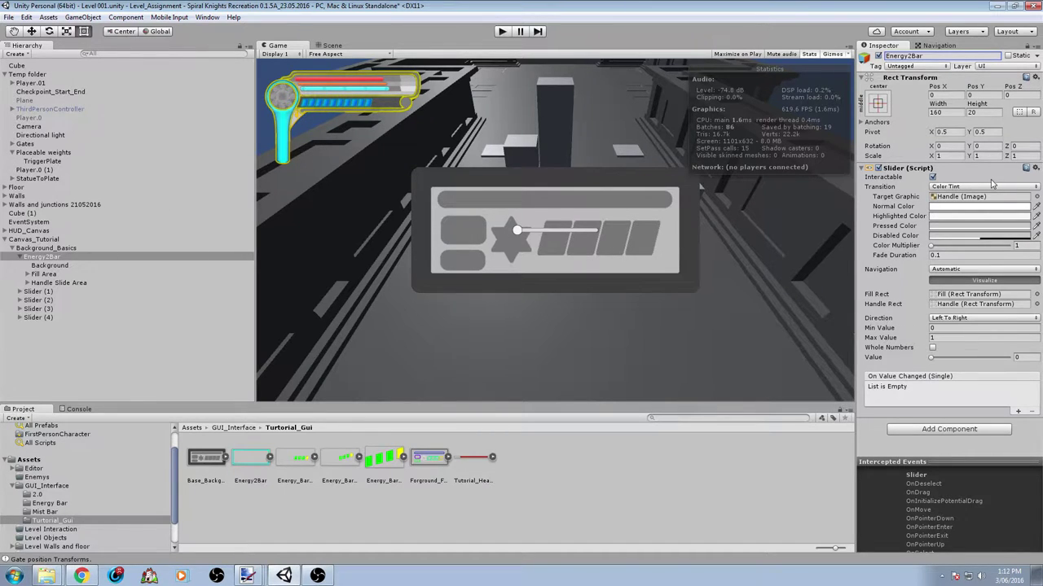
Delete the Handle Slide Area from Energy2Bar.
click(54, 275)
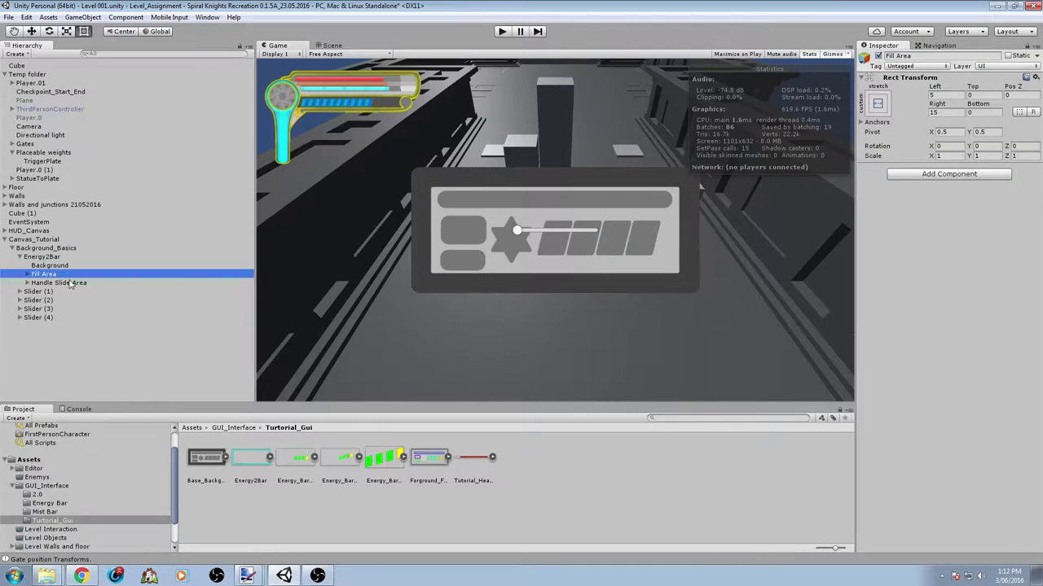
click(70, 283)
key(Delete)
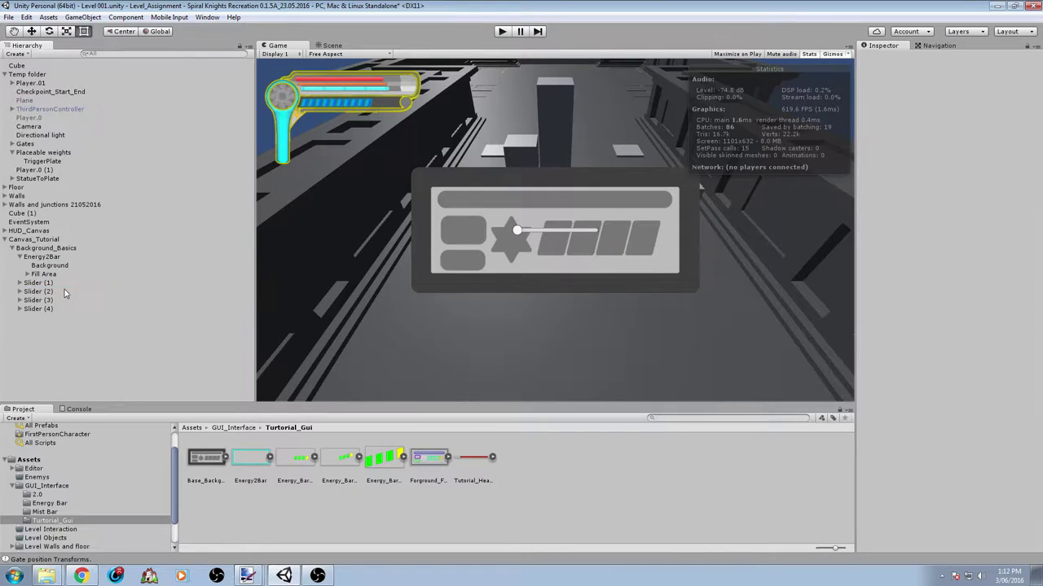
Assign the Energy2Bar sprite as the source image of the Fill object inside Energy2Bar's Fill Area.
click(27, 275)
click(41, 283)
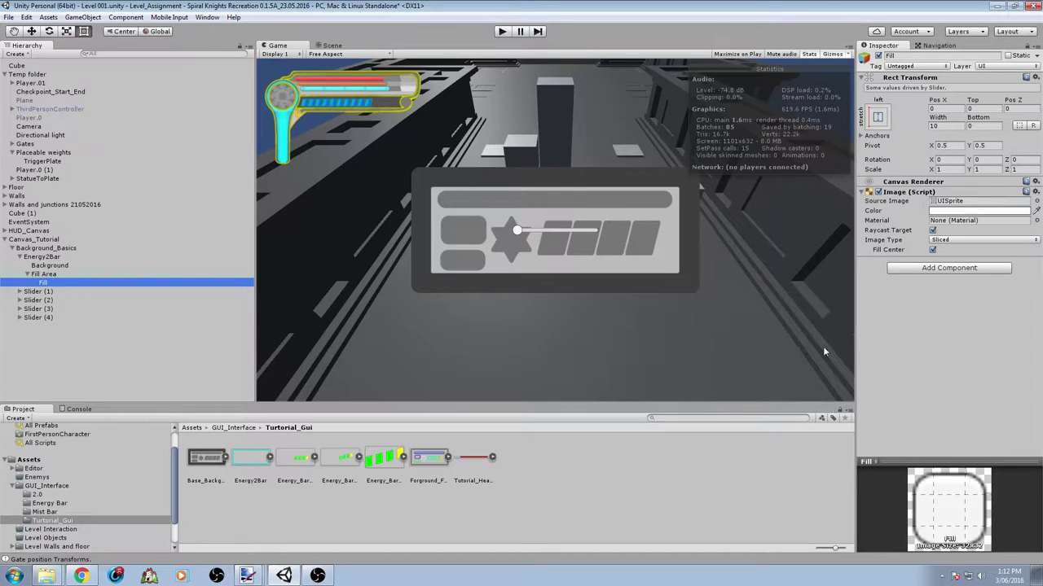
drag(251, 458, 978, 201)
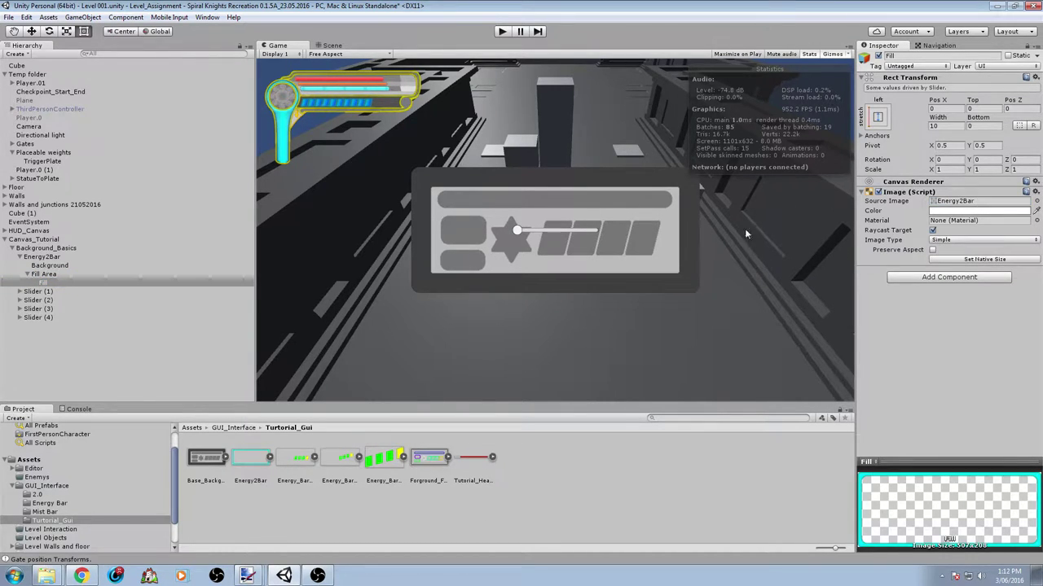
Set the Energy2Bar slider's value to 1 and its Fill image to native size.
click(155, 259)
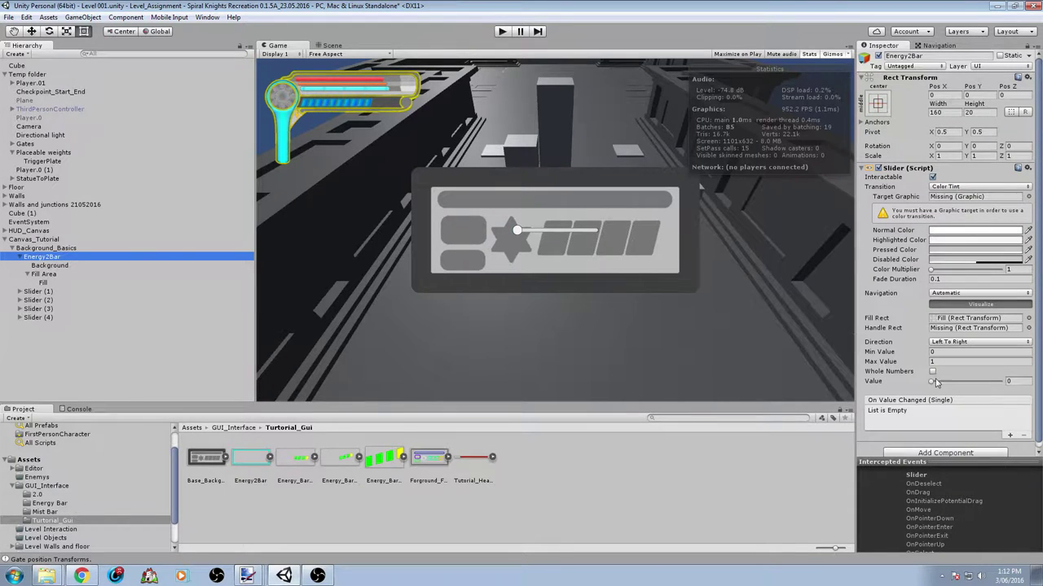
drag(933, 381, 1002, 381)
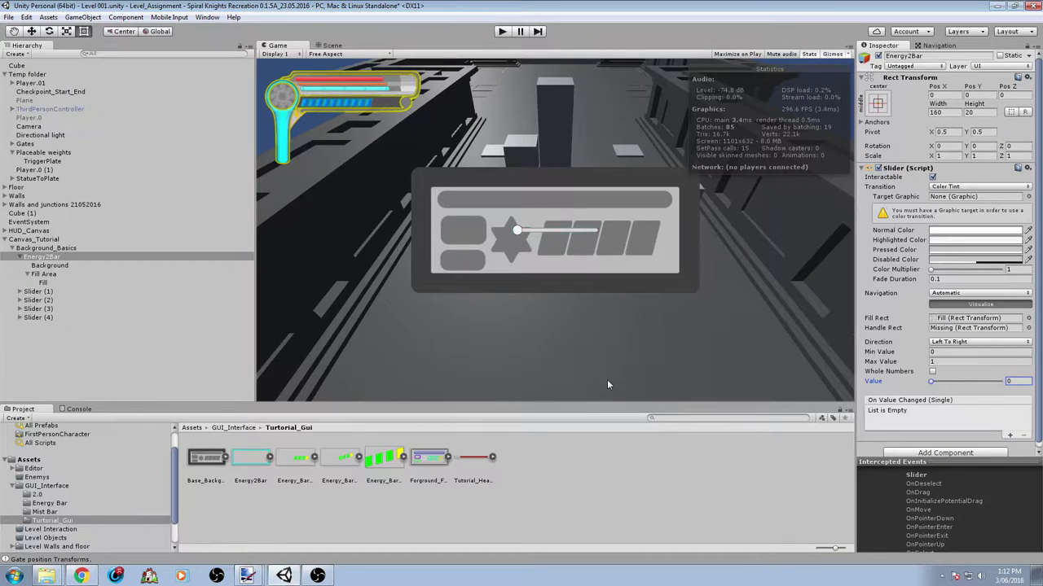
click(51, 266)
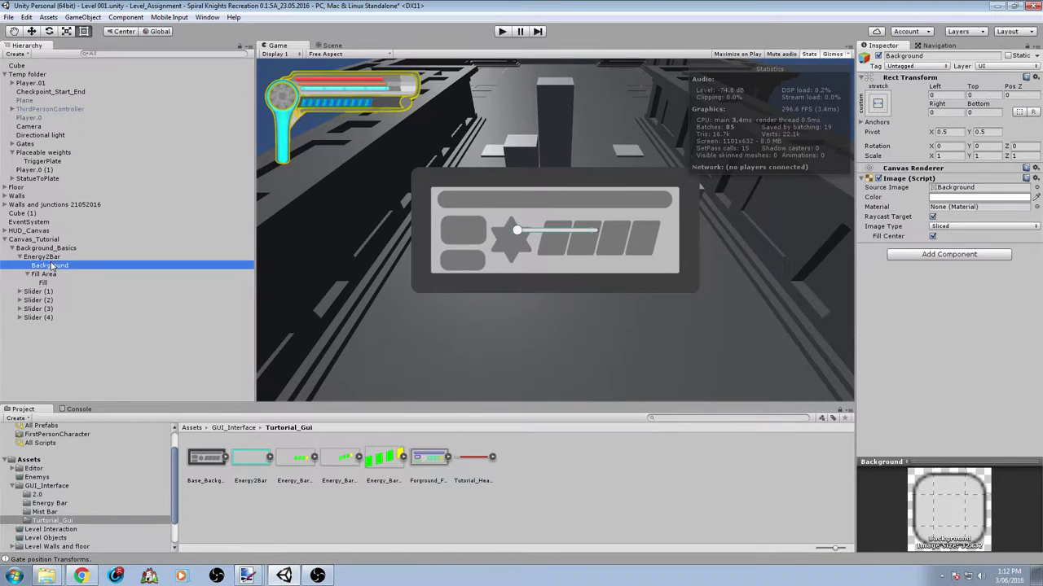
click(43, 282)
click(934, 278)
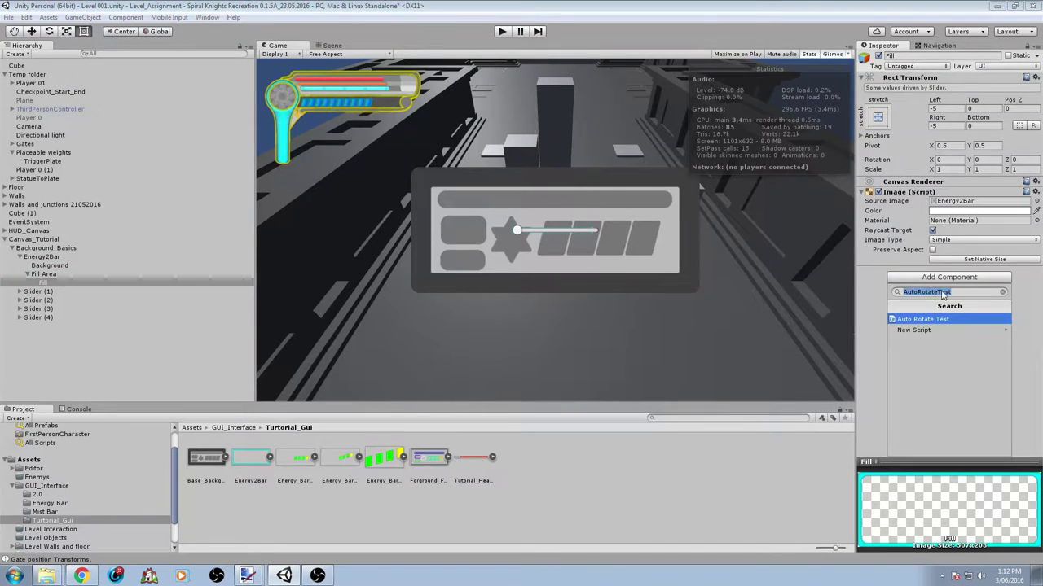
click(1004, 260)
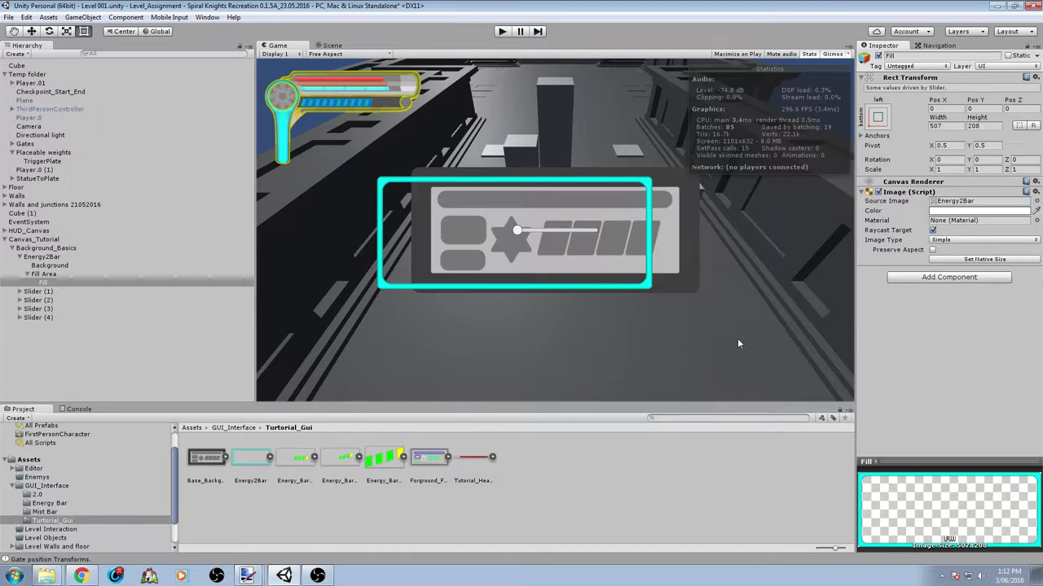
Move Energy2Bar horizontally in the Scene view to Pos X 75, centring its cyan frame on the grey background.
key(w)
click(55, 256)
click(50, 249)
click(50, 256)
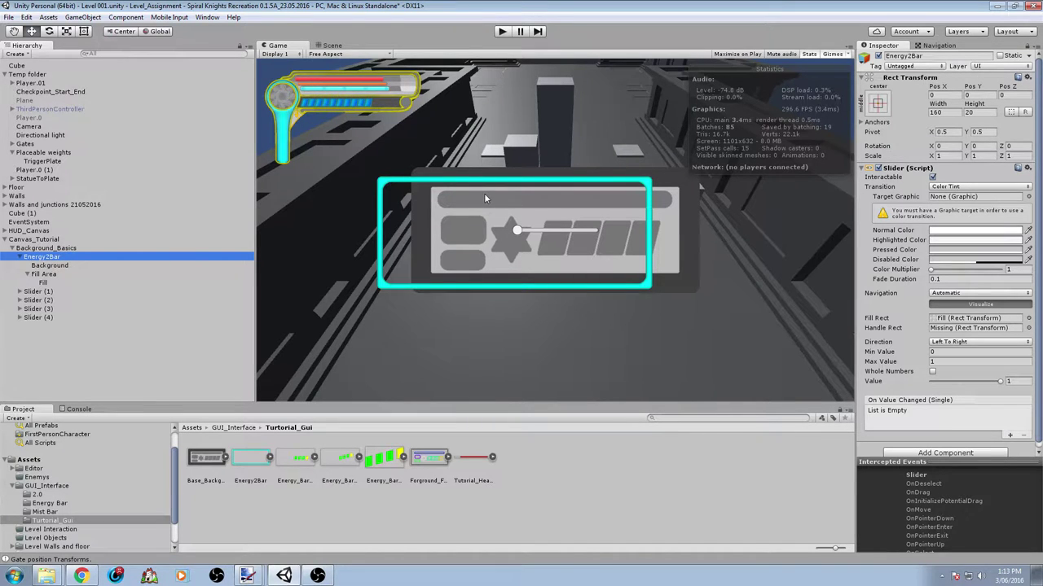
click(331, 46)
scroll(622, 237, down, 2)
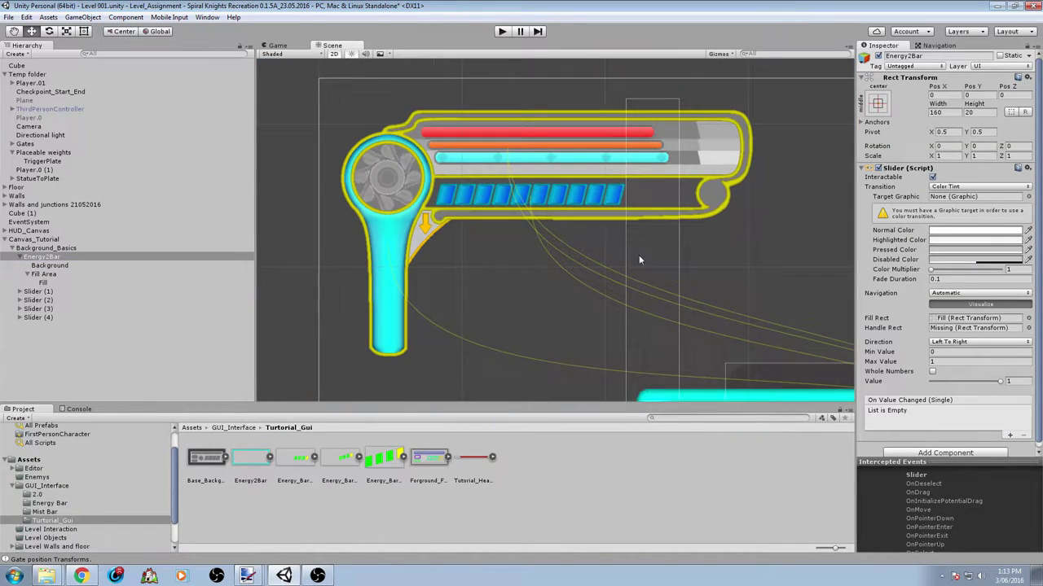
scroll(651, 253, up, 10)
scroll(570, 220, down, 6)
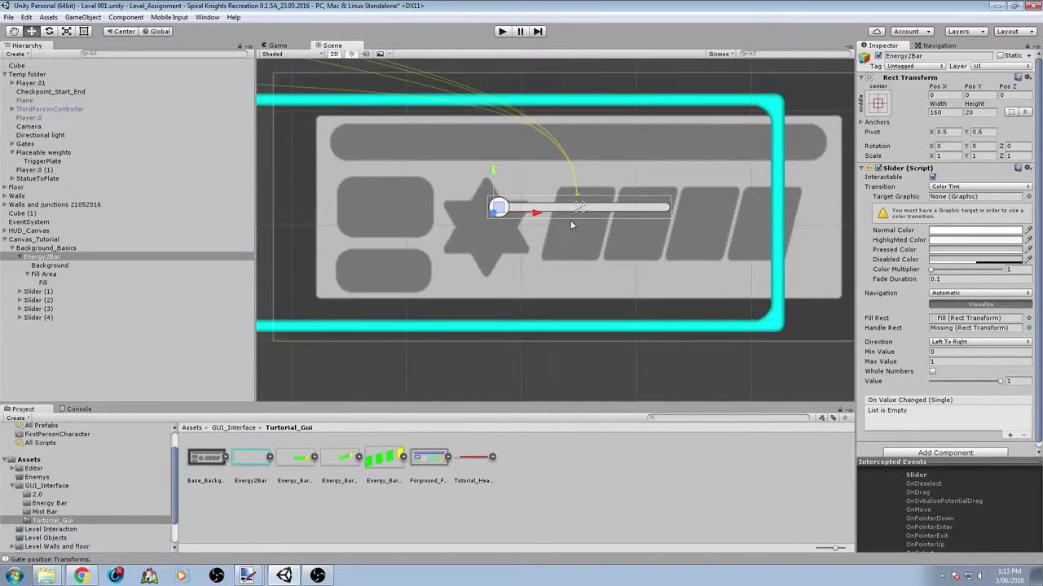
drag(572, 221, 618, 218)
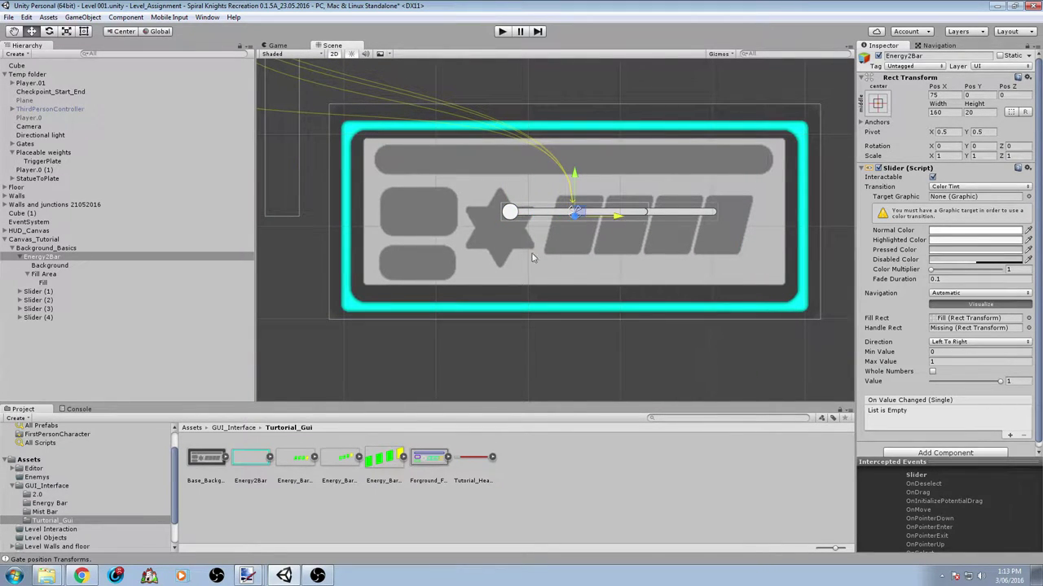
Add a UI Image as a child of Background_Basics and name it Forground.
right_click(39, 249)
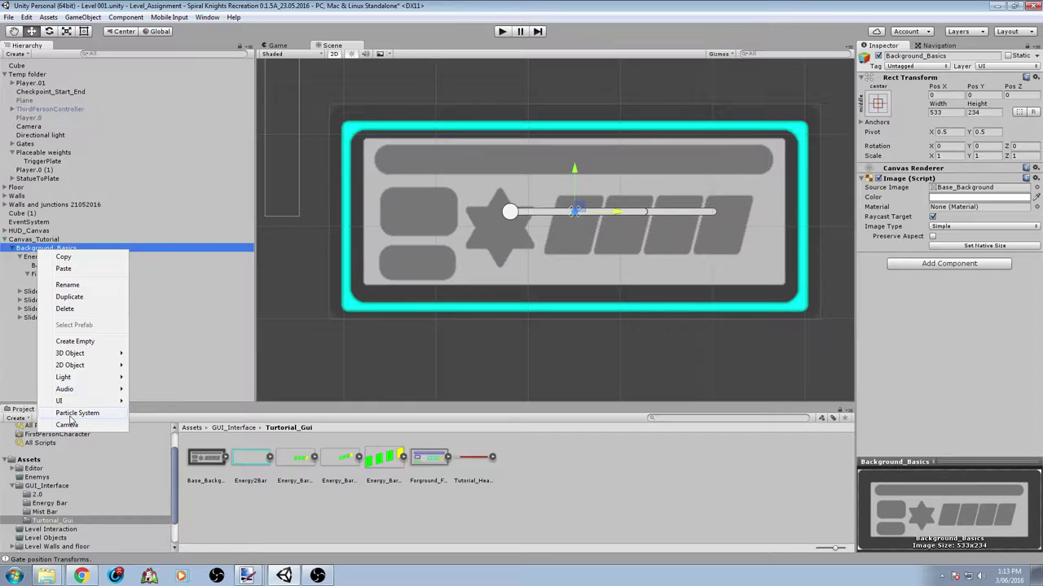
mouse_move(71, 401)
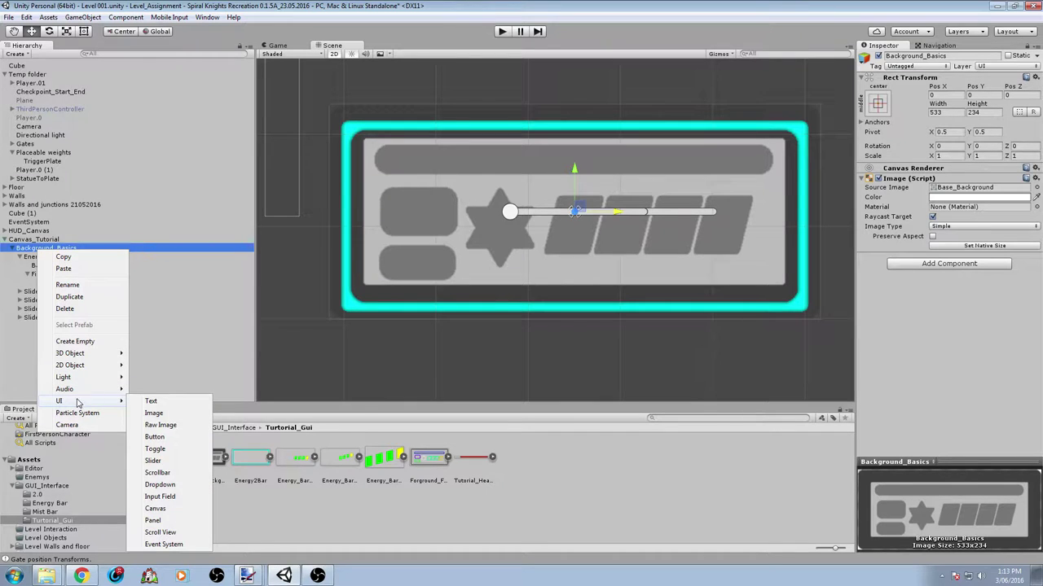
click(155, 413)
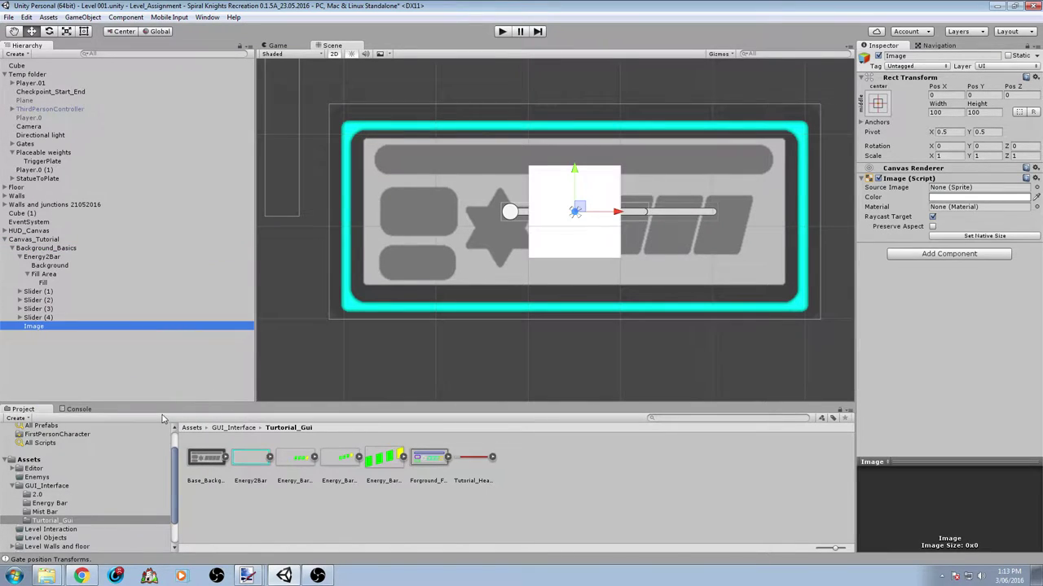
click(939, 55)
text(Forground)
key(Return)
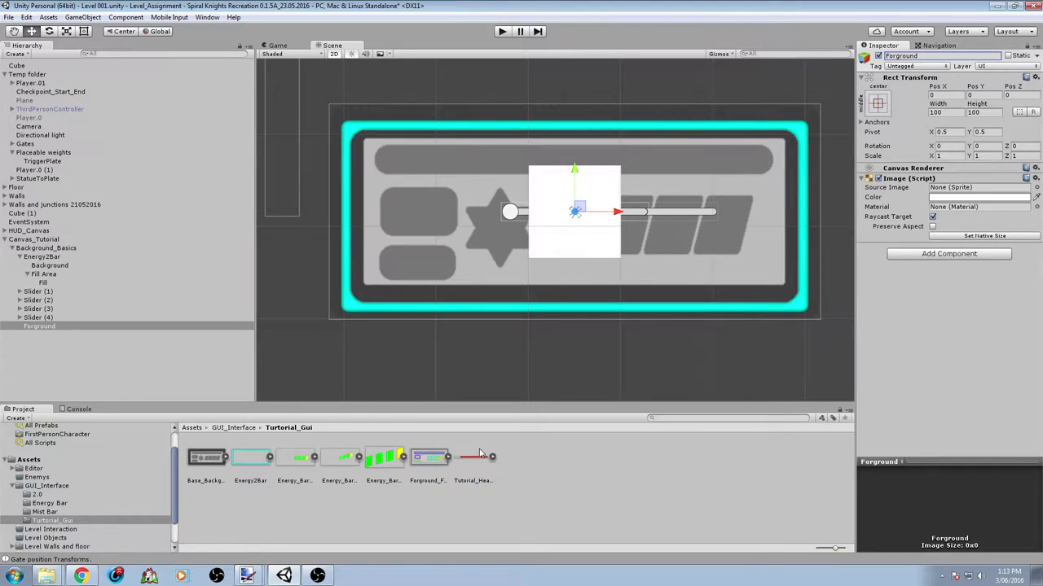
Assign the Forground_Facing sprite as Forground's source image, enable Preserve Aspect and set it to native size.
drag(425, 457, 956, 189)
click(961, 237)
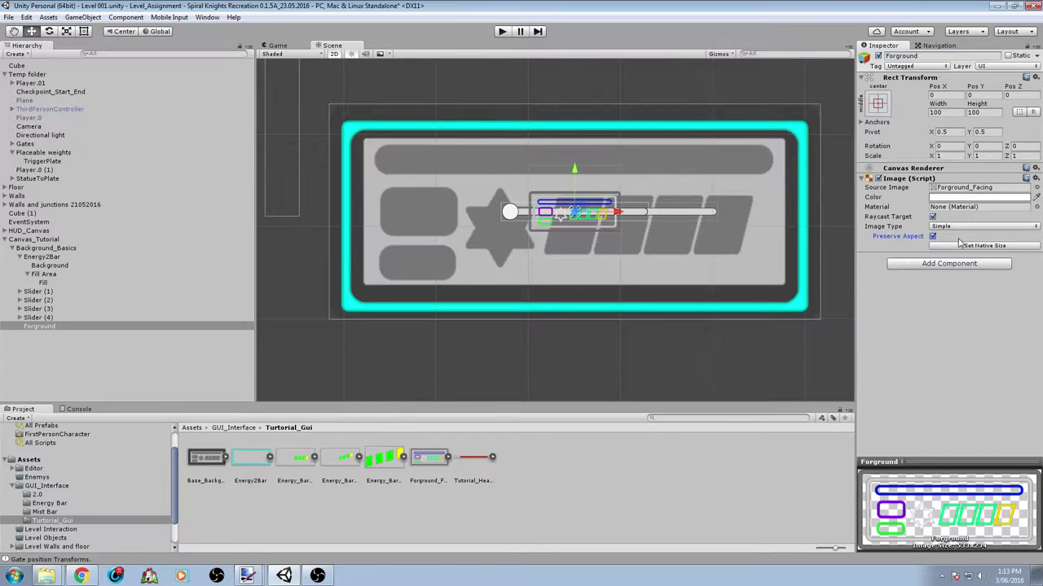
click(961, 247)
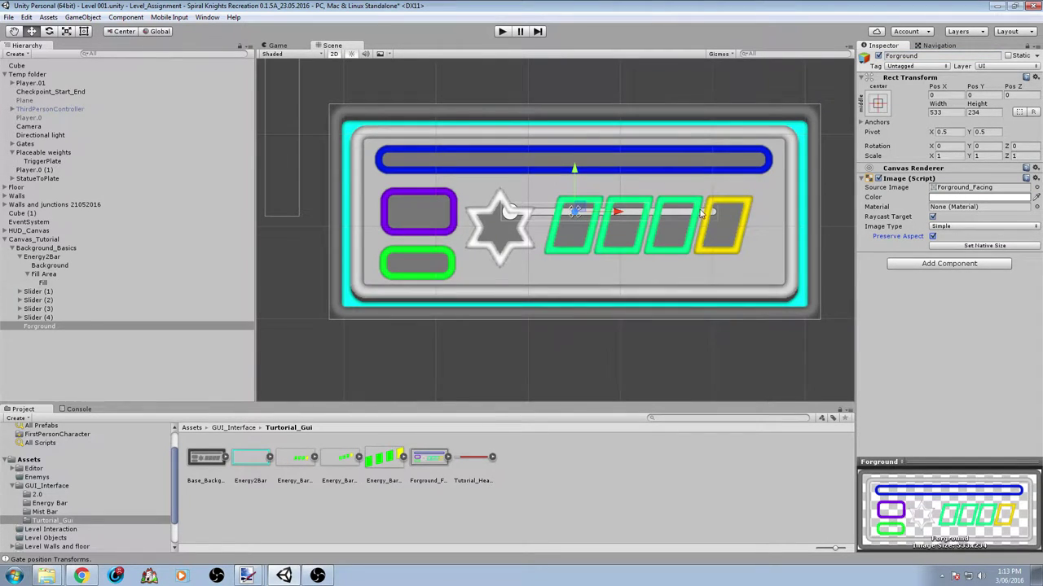
scroll(571, 212, down, 3)
scroll(649, 274, up, 1)
scroll(649, 274, up, 4)
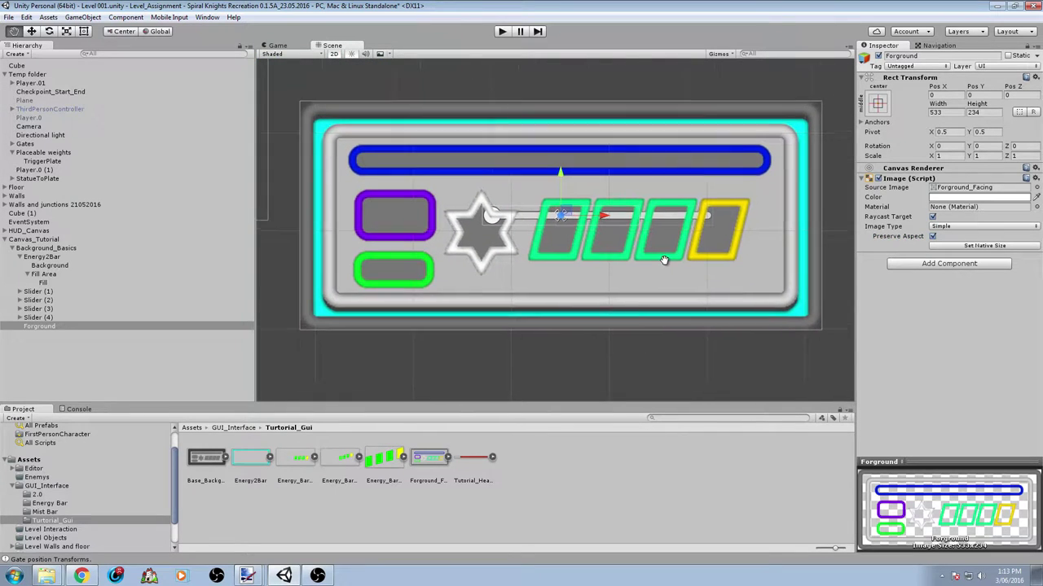
scroll(595, 269, up, 1)
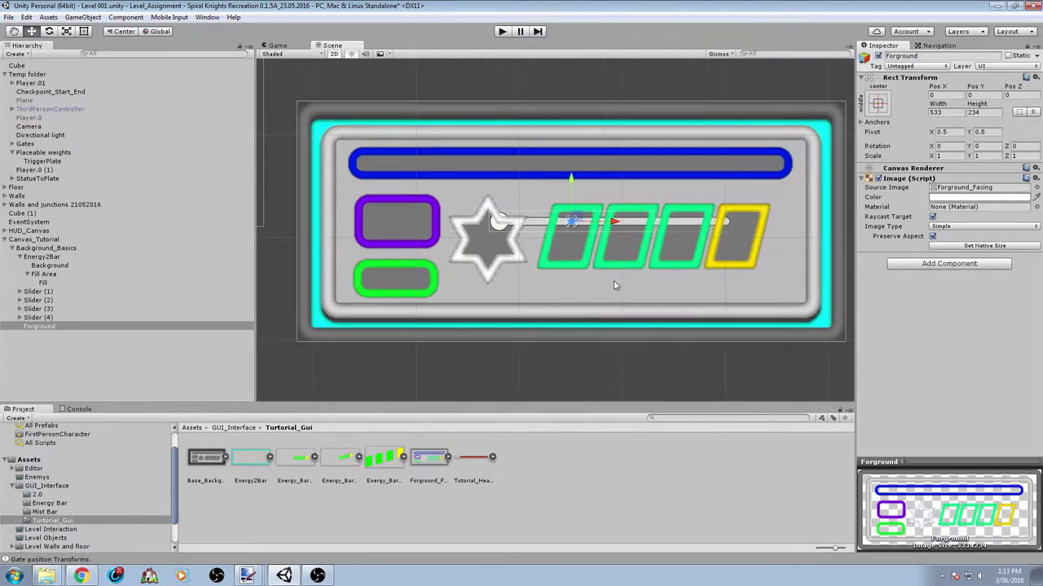
Reposition Energy2Bar in the Scene view to Pos X 75 and about Pos Y 4.2 to fit the foreground frame.
click(39, 258)
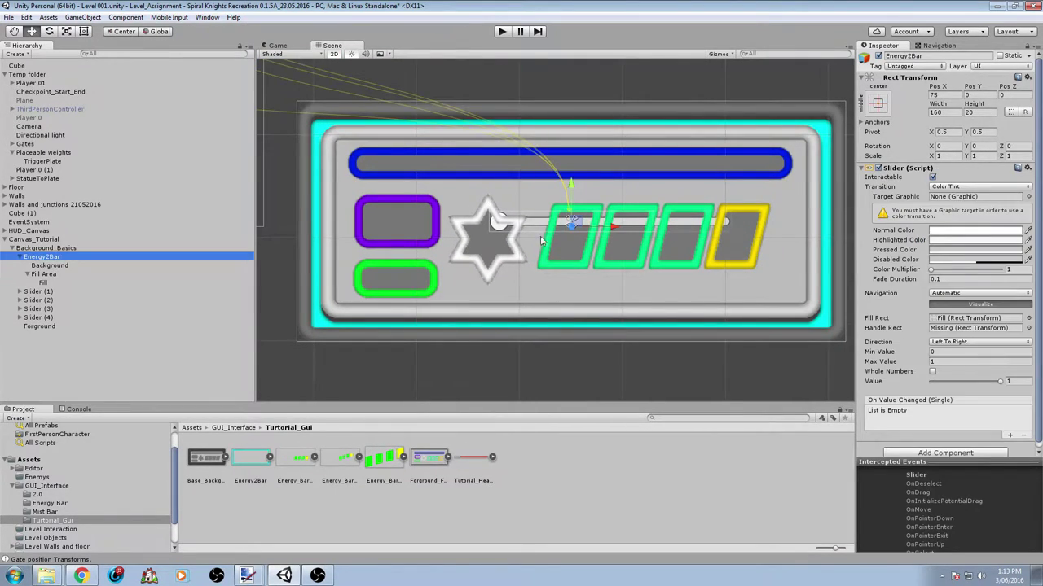
drag(629, 229, 617, 229)
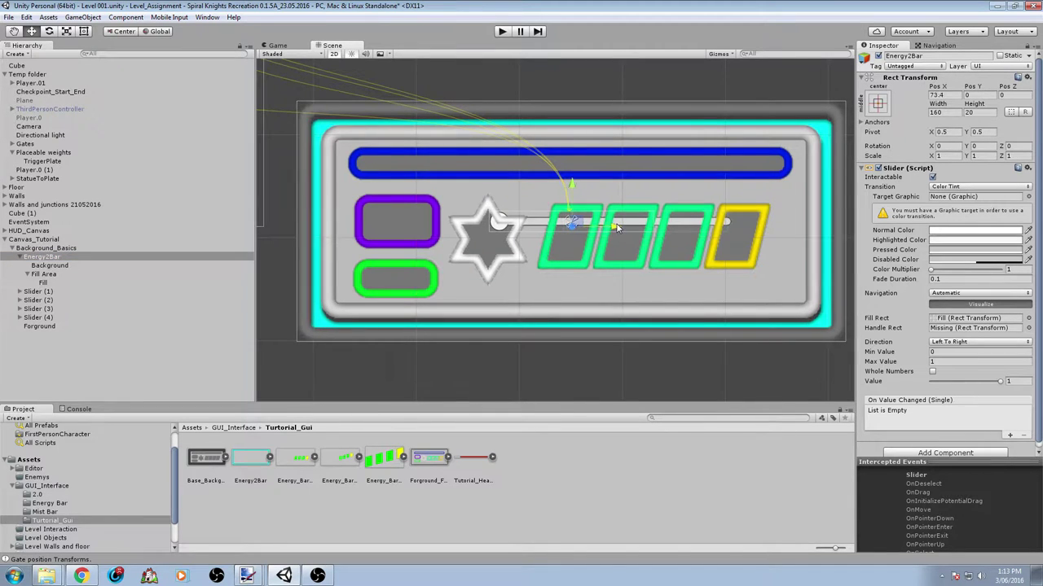
drag(572, 183, 570, 180)
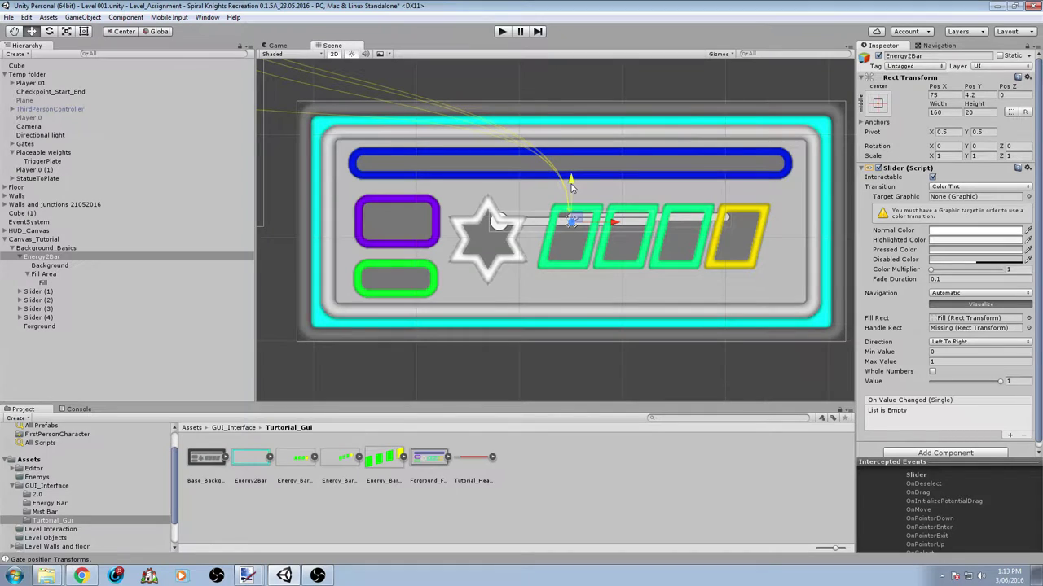
Place Forground first under Background_Basics and nest Energy2Bar with its parts and Slider (1) to Slider (4) inside it.
drag(37, 326, 49, 257)
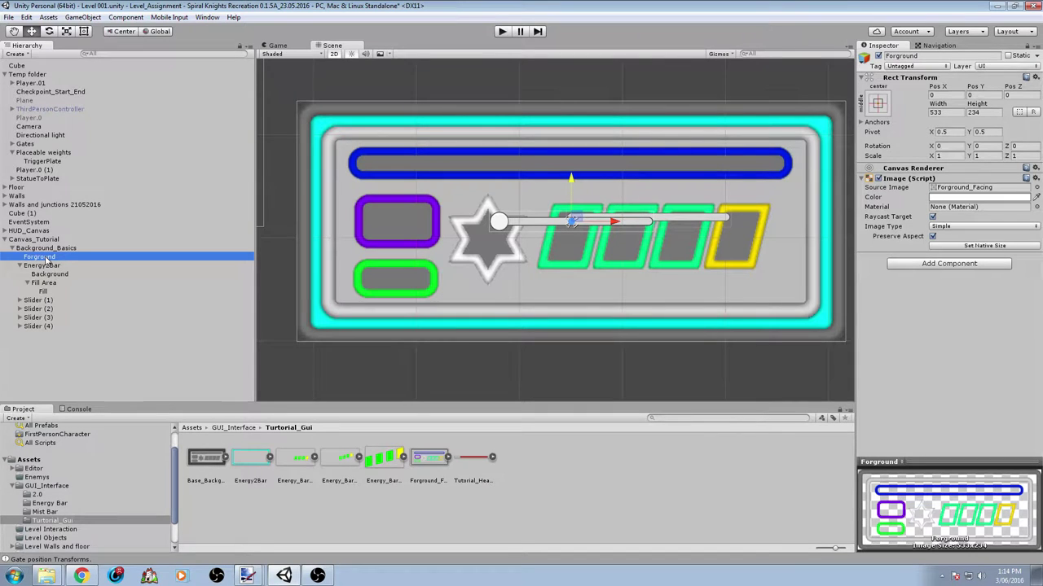
click(43, 267)
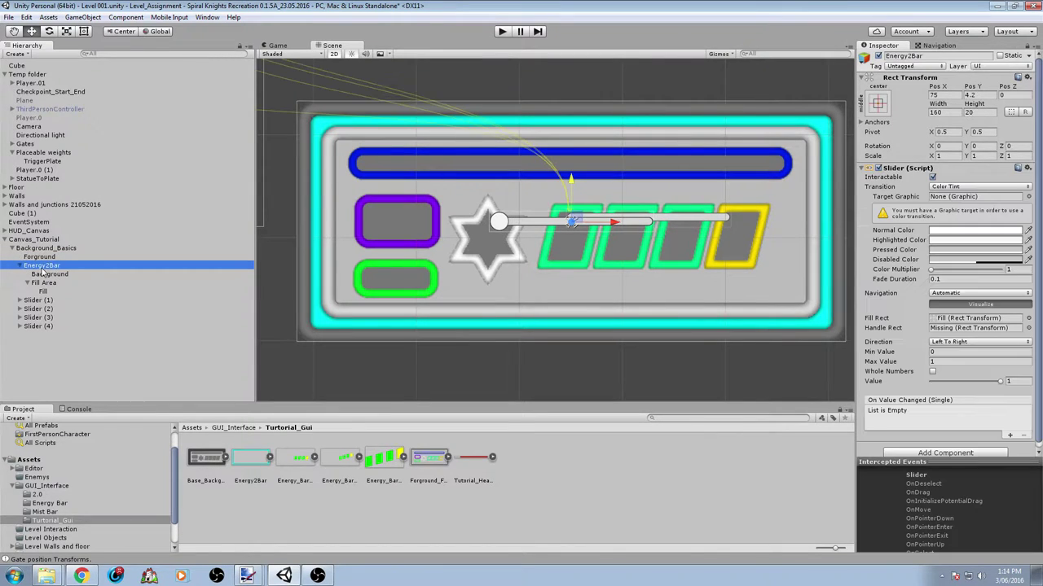
shift+click(39, 327)
drag(36, 310, 54, 260)
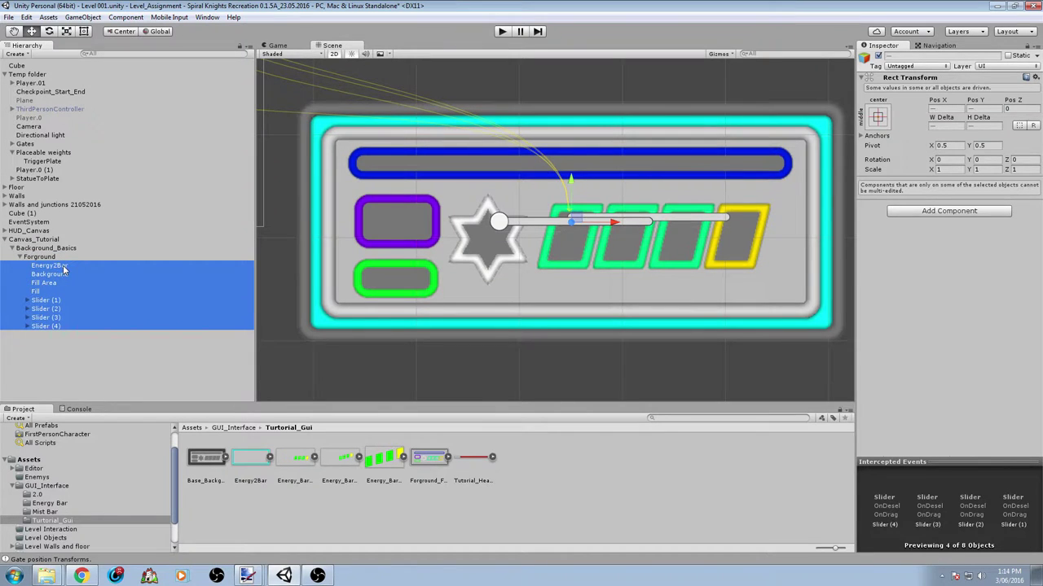
Nest Background, Fill Area and Fill back under Energy2Bar in the hierarchy.
click(64, 270)
scroll(587, 176, up, 3)
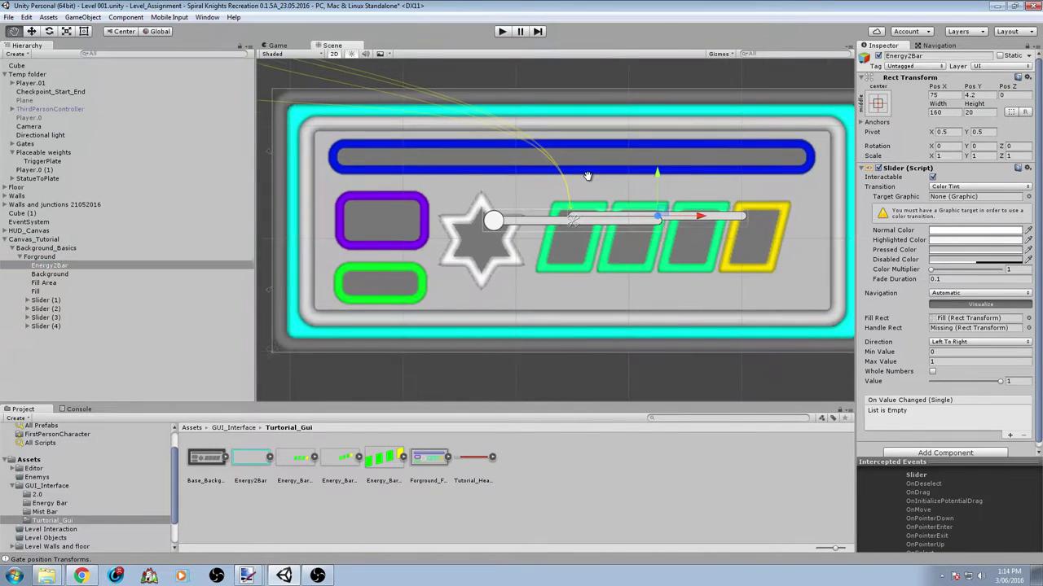
middle_drag(588, 176, 579, 202)
click(47, 258)
click(50, 266)
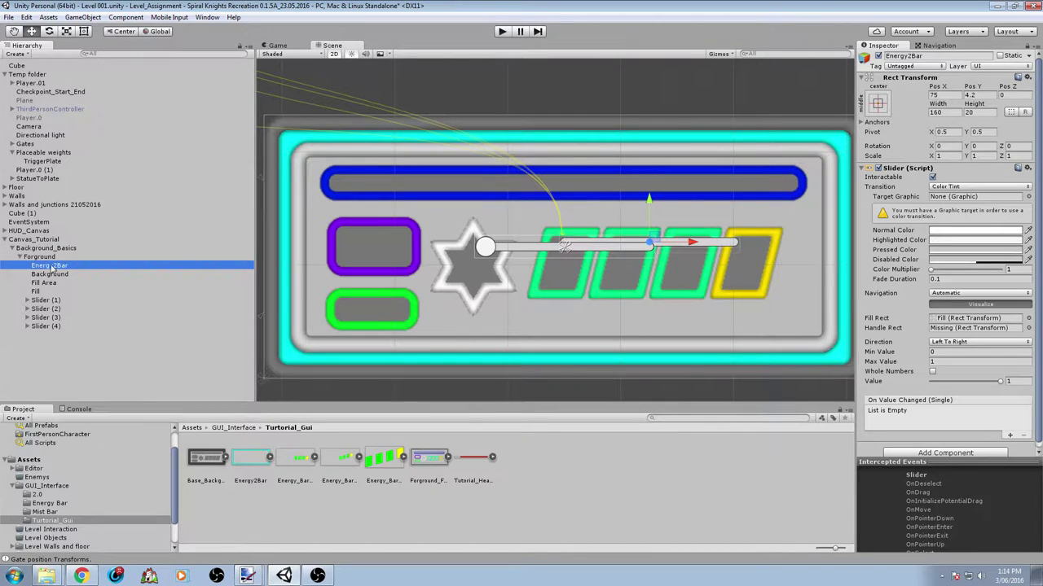
click(49, 266)
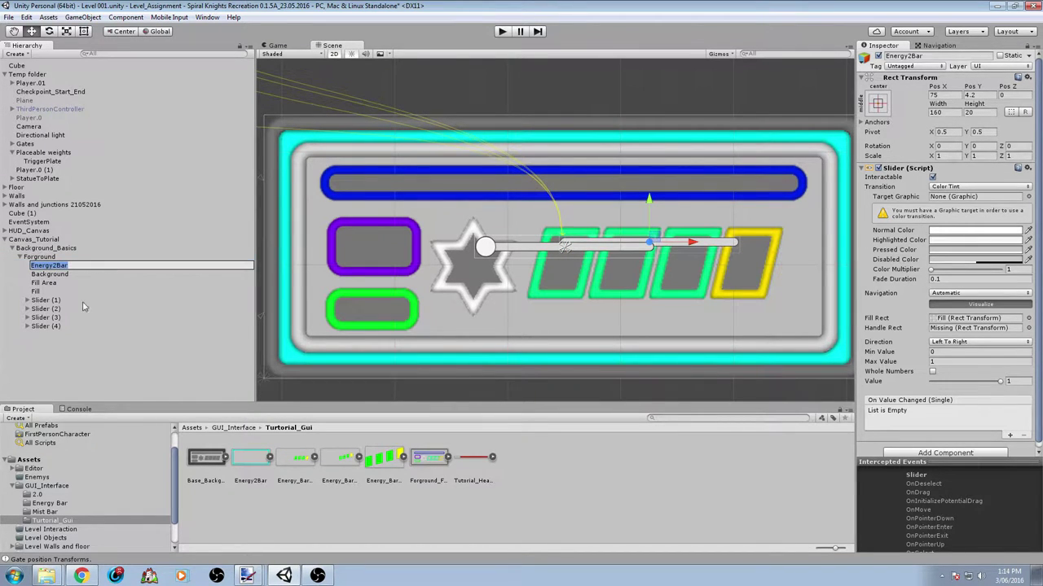
click(58, 276)
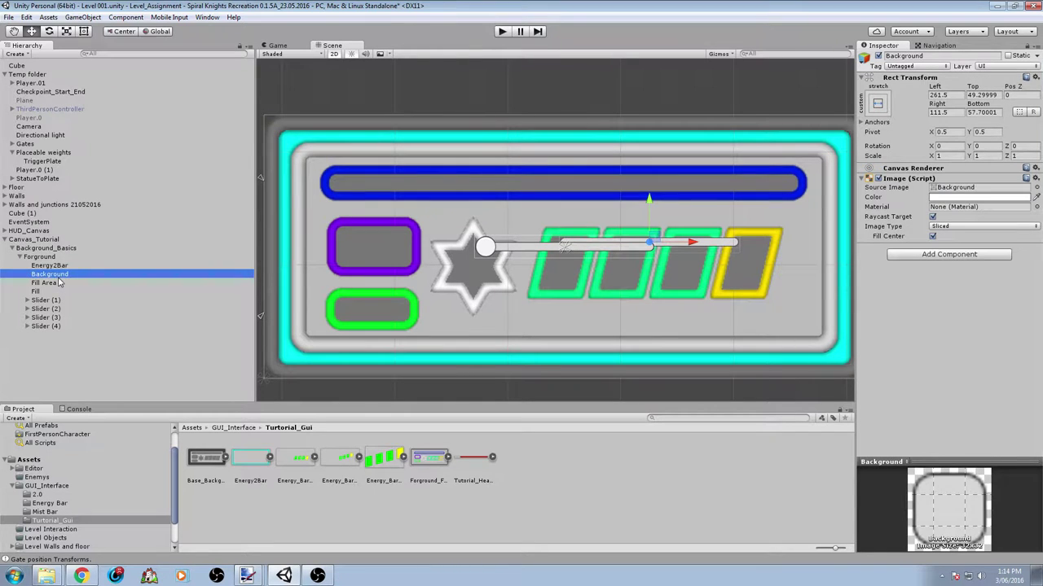
shift+click(53, 291)
drag(54, 291, 59, 270)
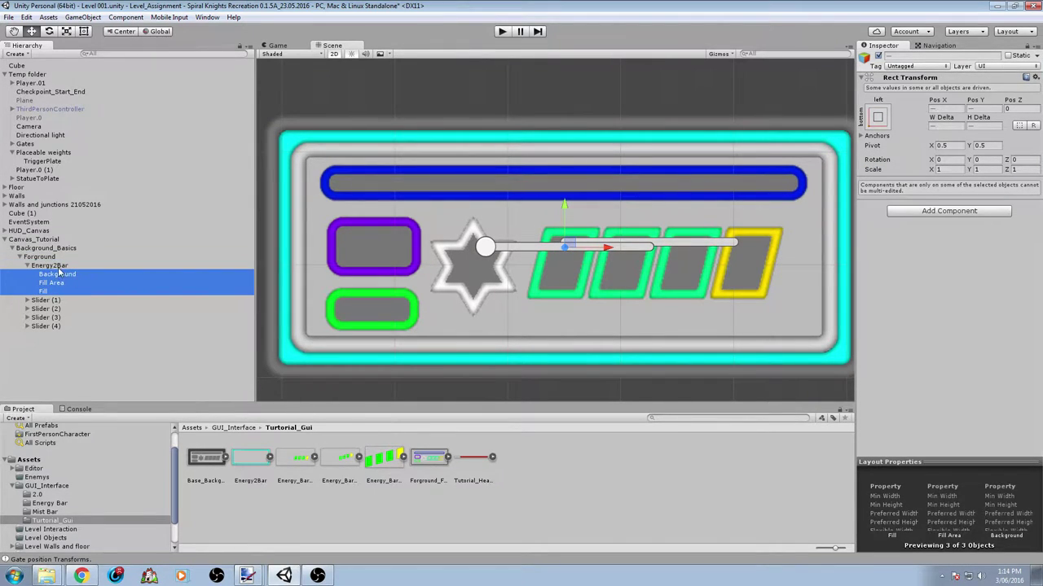
click(59, 268)
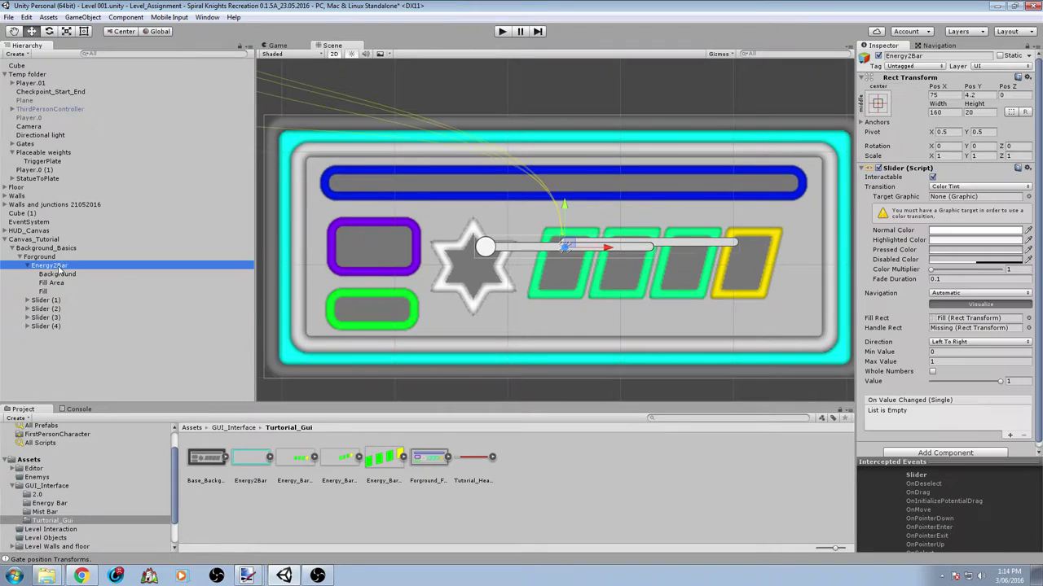
Turn off the navigation visualization of the Energy2Bar slider.
click(604, 250)
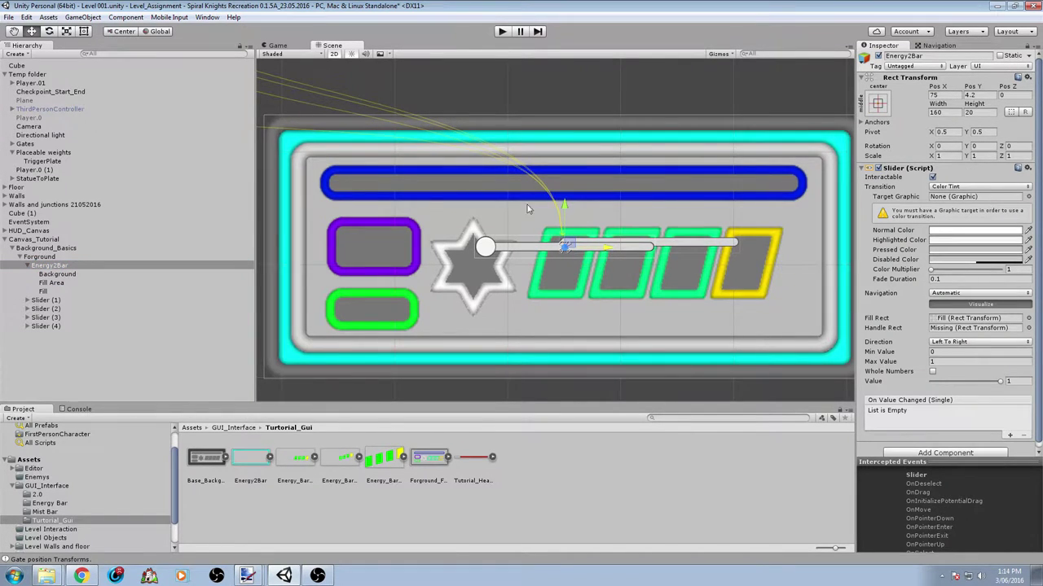
scroll(527, 205, up, 3)
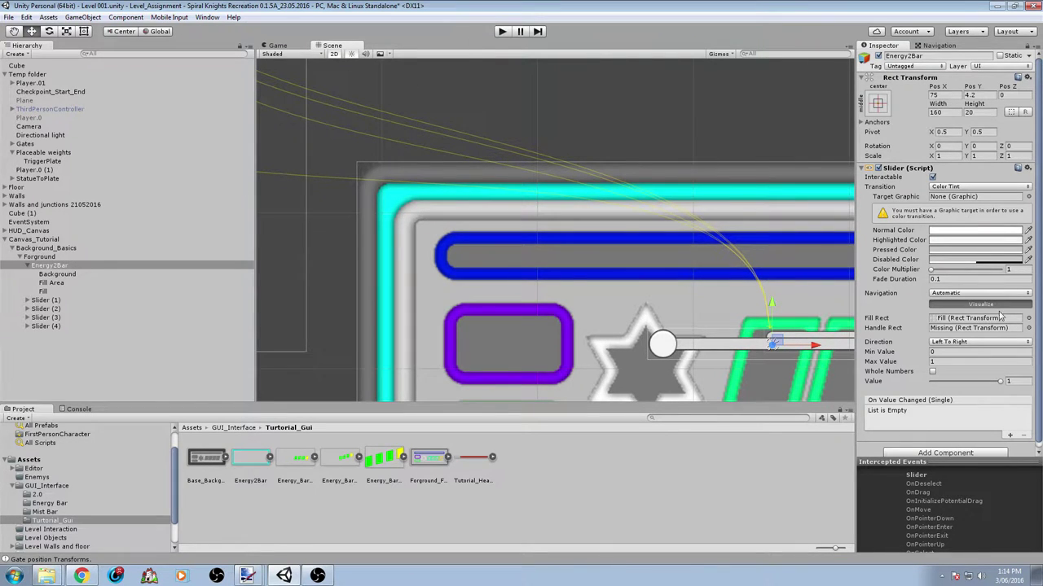
click(971, 304)
Fine-tune Energy2Bar's placement within the foreground frame to about Pos X 74.5 and Pos Y 4.7.
drag(768, 307, 768, 303)
drag(803, 344, 806, 346)
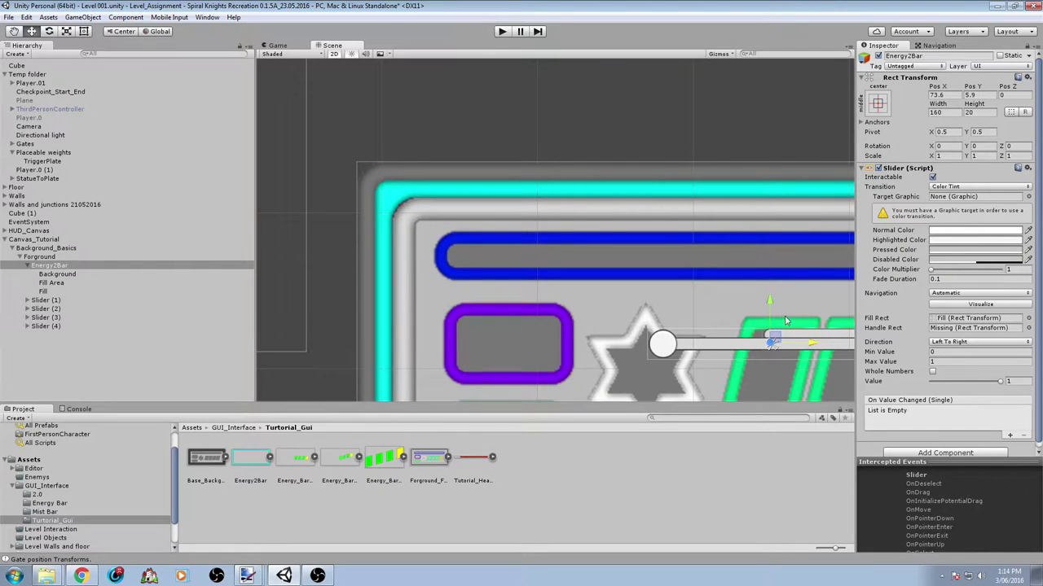
drag(774, 303, 775, 307)
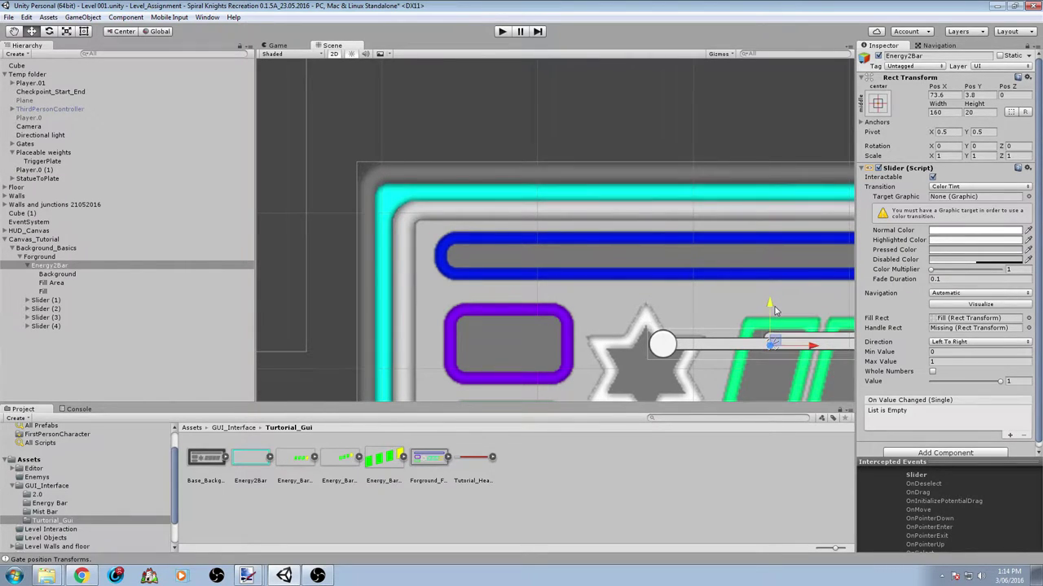
drag(803, 347, 804, 348)
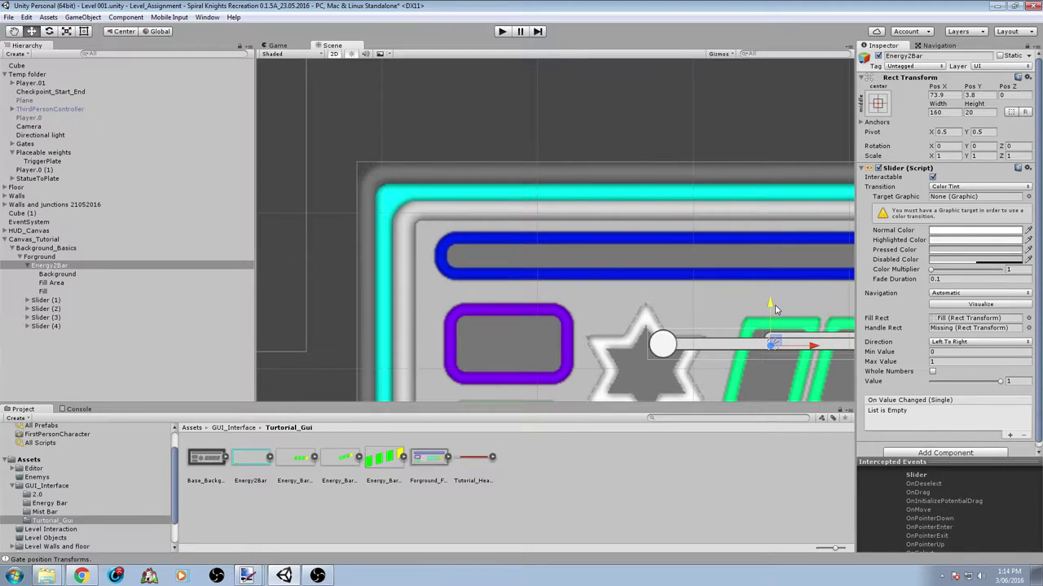
drag(775, 308, 774, 306)
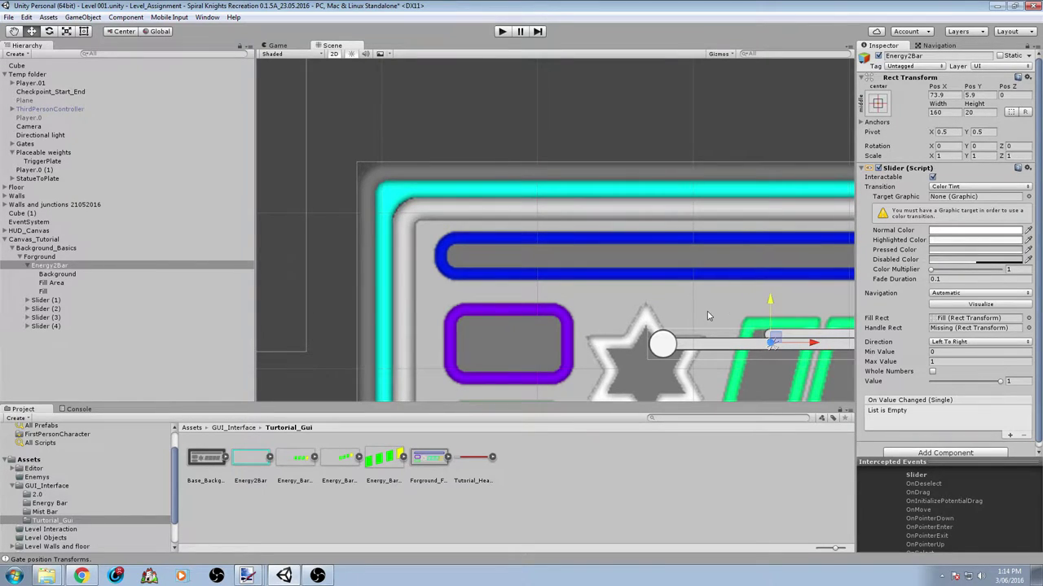
scroll(707, 316, down, 5)
middle_drag(707, 316, 581, 278)
scroll(568, 298, up, 3)
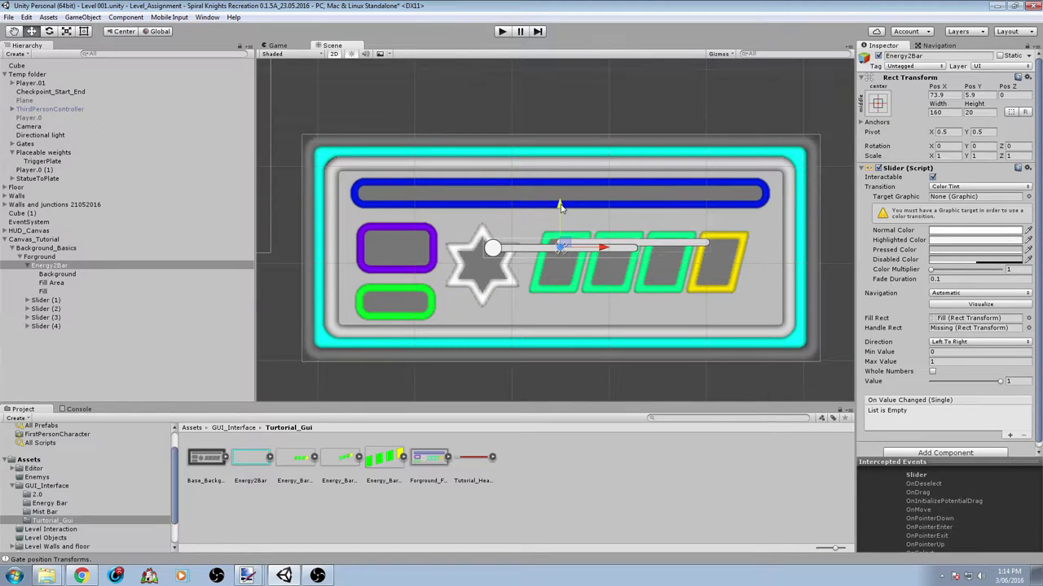
drag(560, 206, 559, 208)
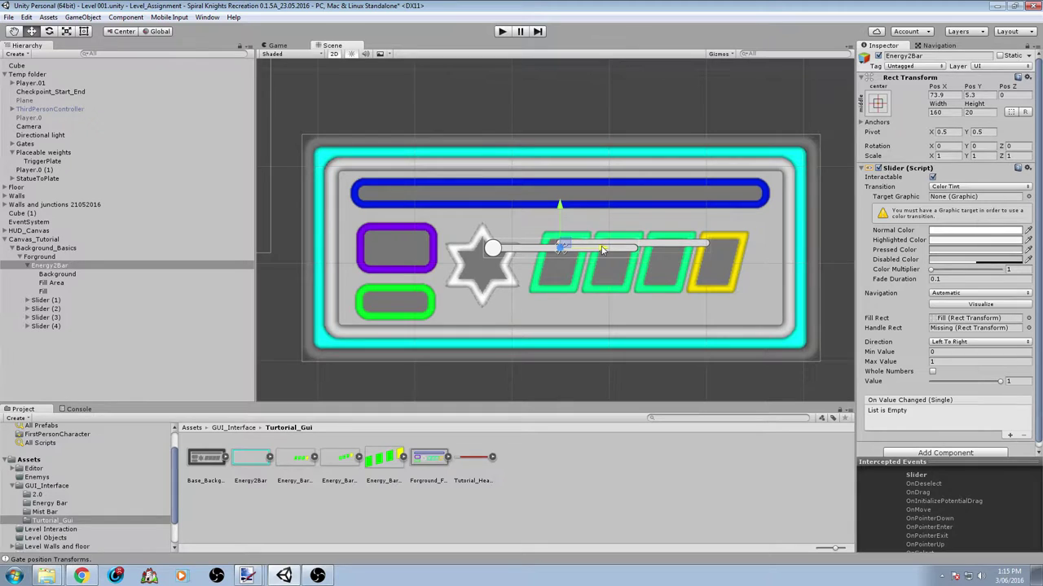
drag(603, 250, 603, 251)
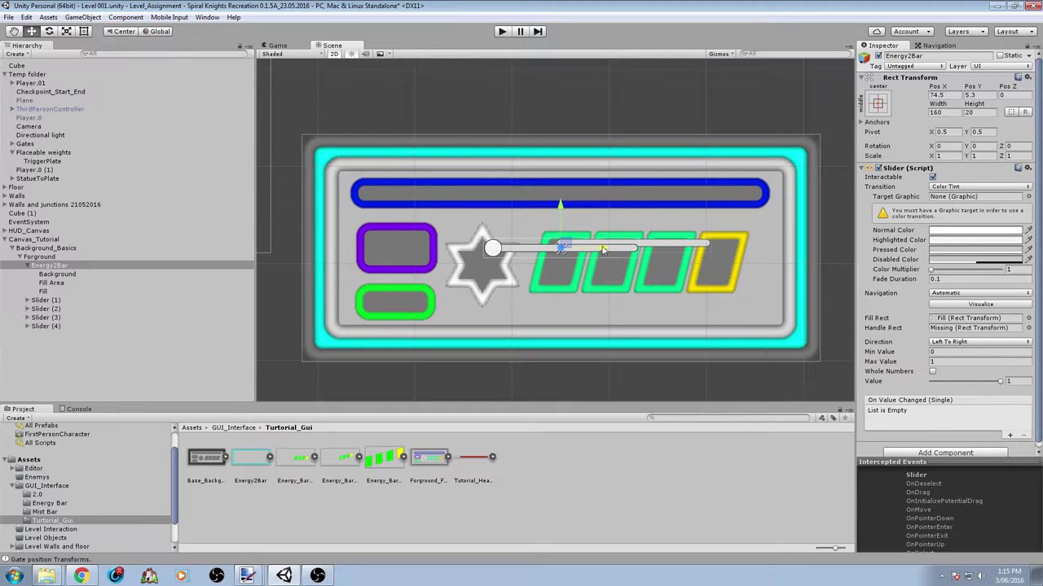
drag(561, 207, 561, 208)
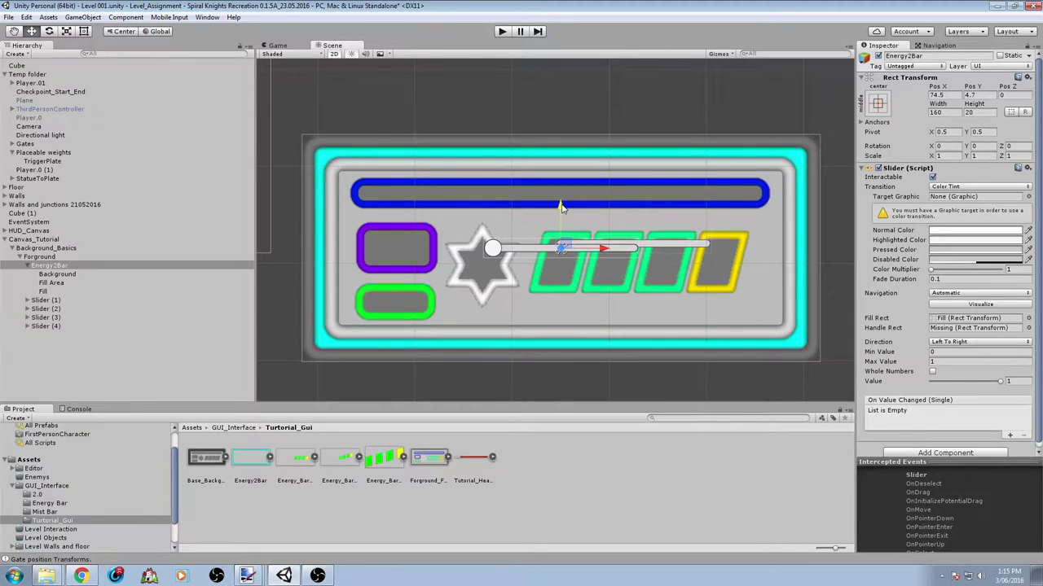
Disable the Interactable option on the Energy2Bar slider.
scroll(492, 281, up, 1)
scroll(493, 284, down, 3)
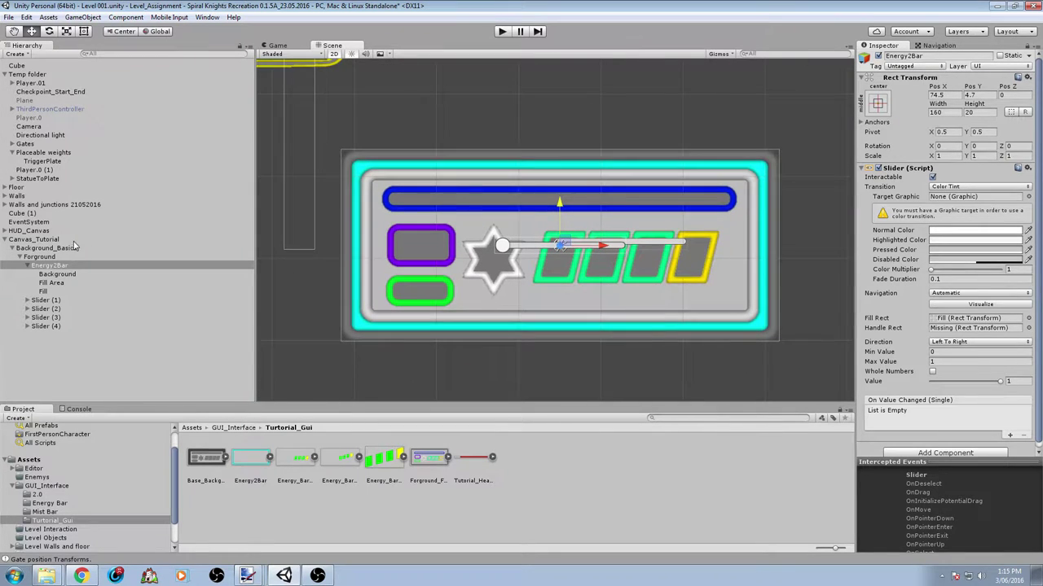
click(56, 275)
click(53, 266)
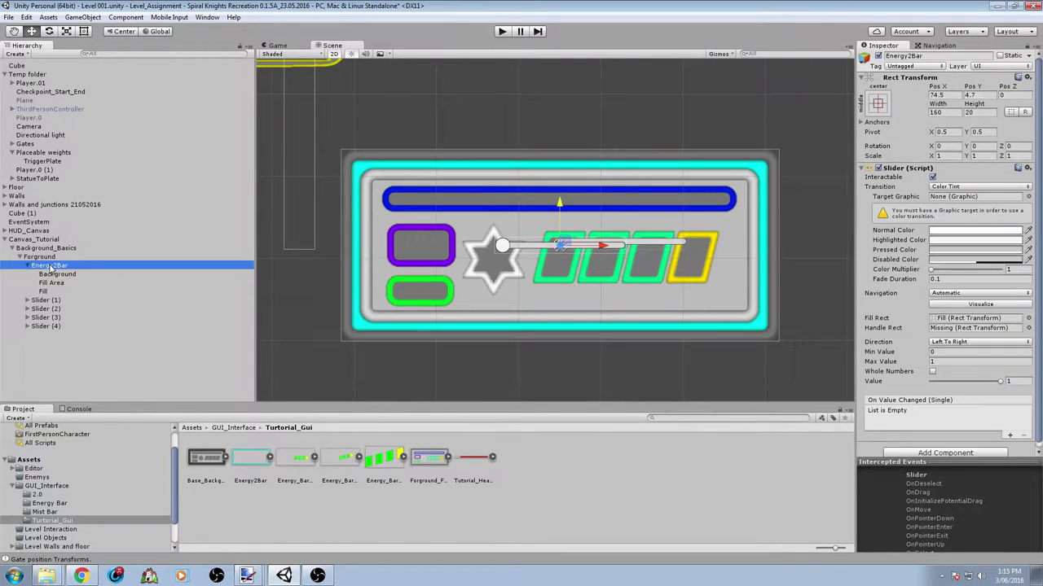
click(933, 178)
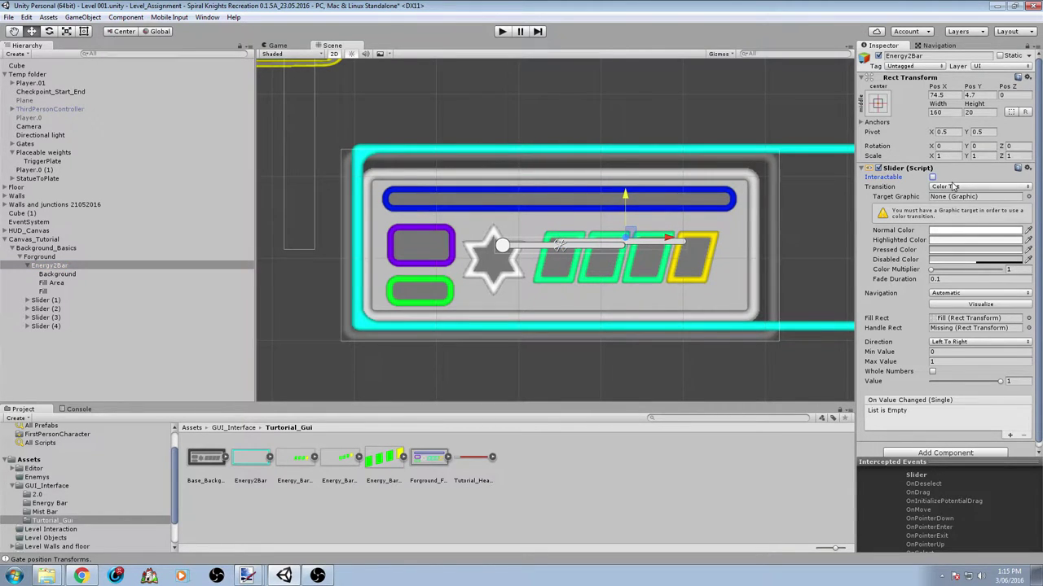
scroll(676, 219, down, 2)
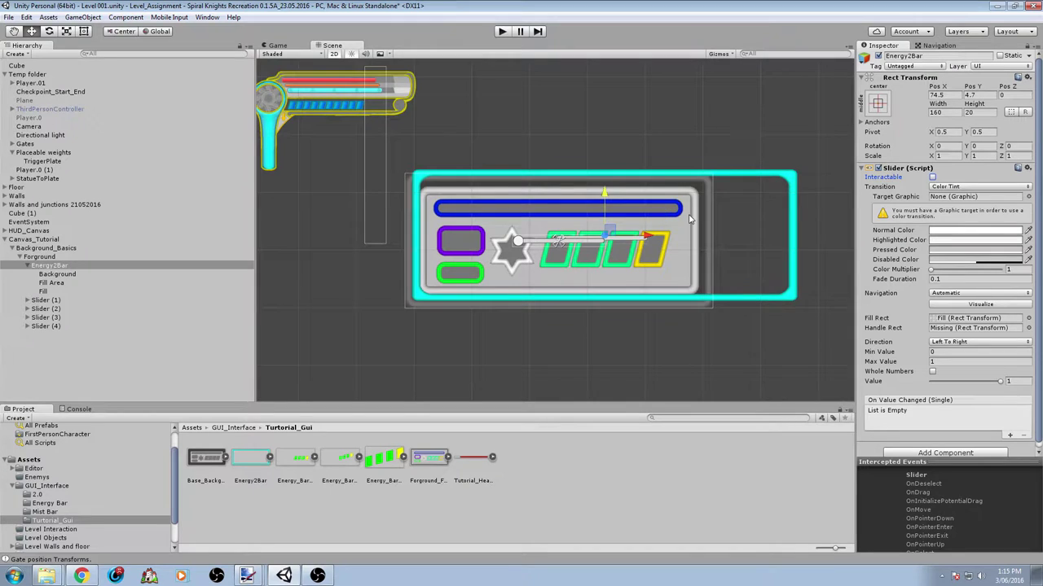
scroll(652, 226, up, 3)
drag(609, 230, 660, 230)
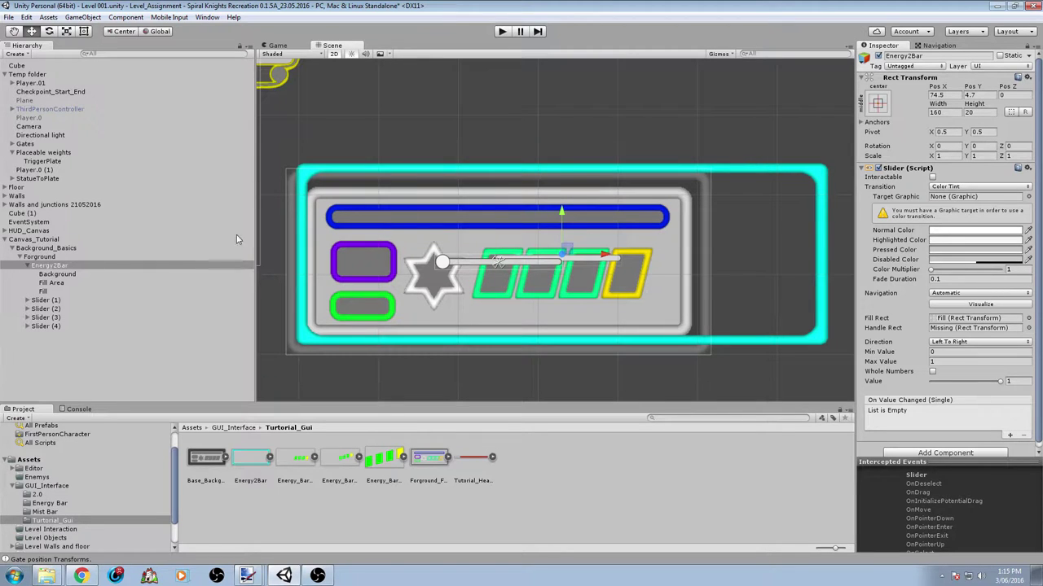
Set Energy2Bar's width to 20 and height to 1, and reposition it to about Pos X 3.5, Pos Y -4.2.
drag(953, 104, 951, 106)
text(20)
key(Tab)
text(1)
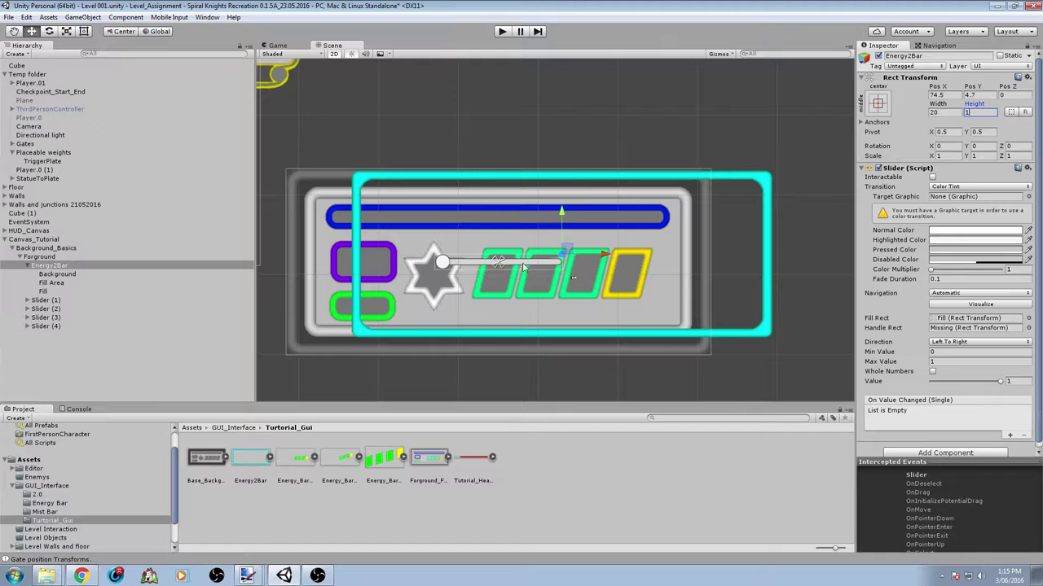
drag(607, 255, 551, 262)
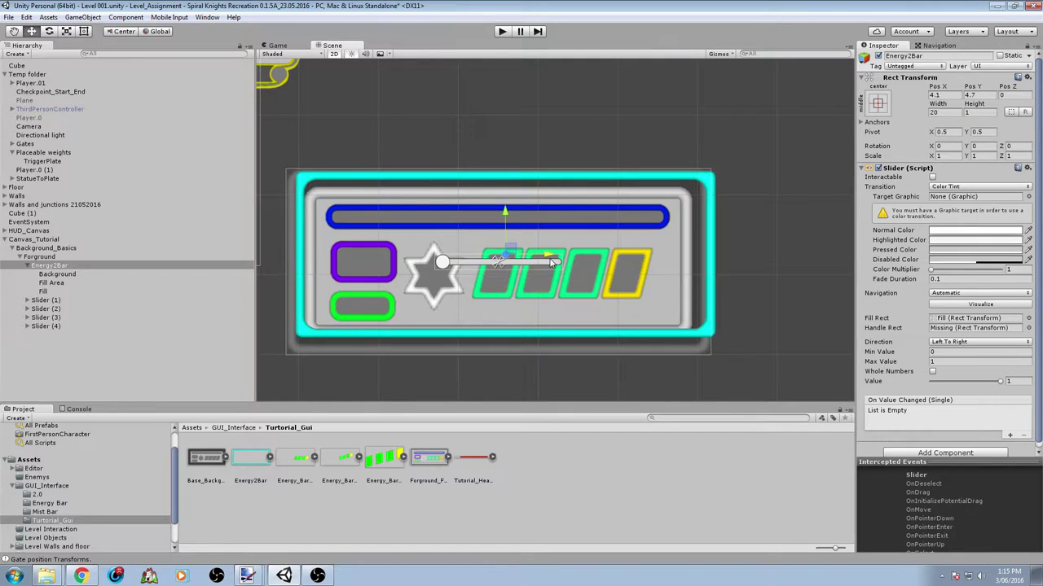
drag(510, 214, 511, 221)
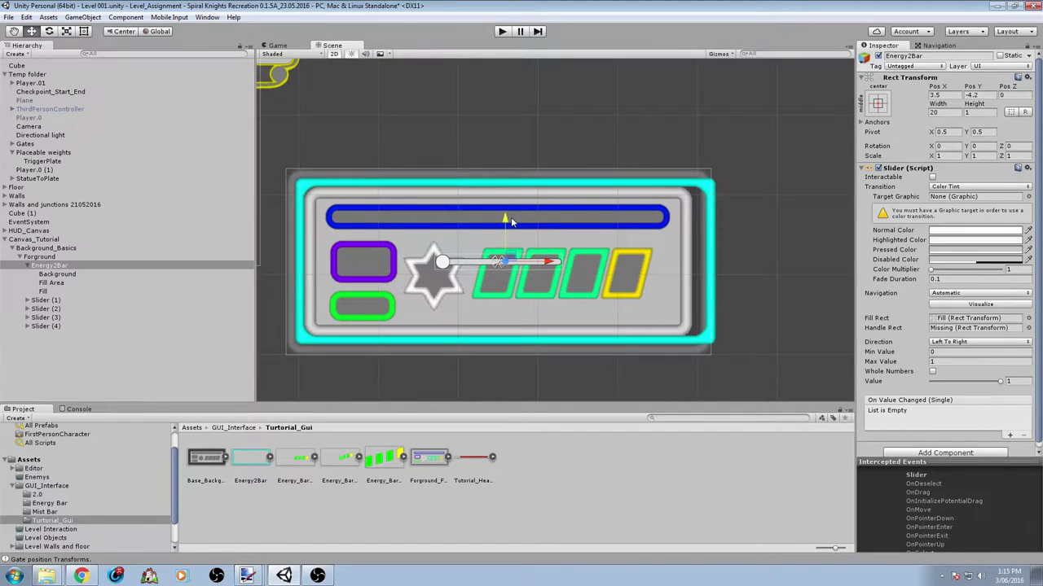
Set Energy2Bar's width to 10 and shift it horizontally to about Pos X -6.1.
click(953, 112)
text(10)
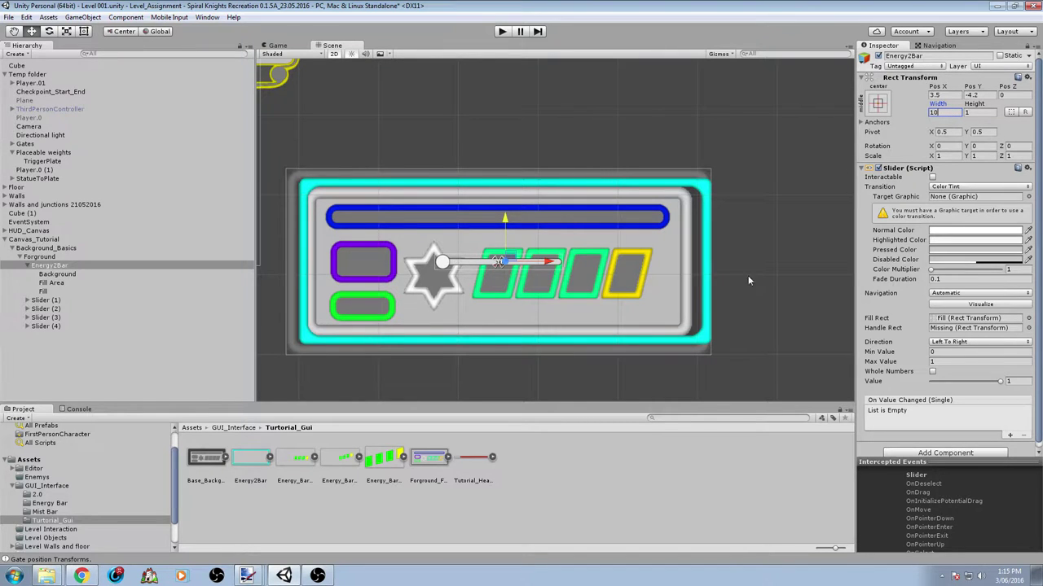
drag(554, 262, 542, 263)
Set Energy2Bar's width to 2 and restore its Fill image to native size.
click(946, 112)
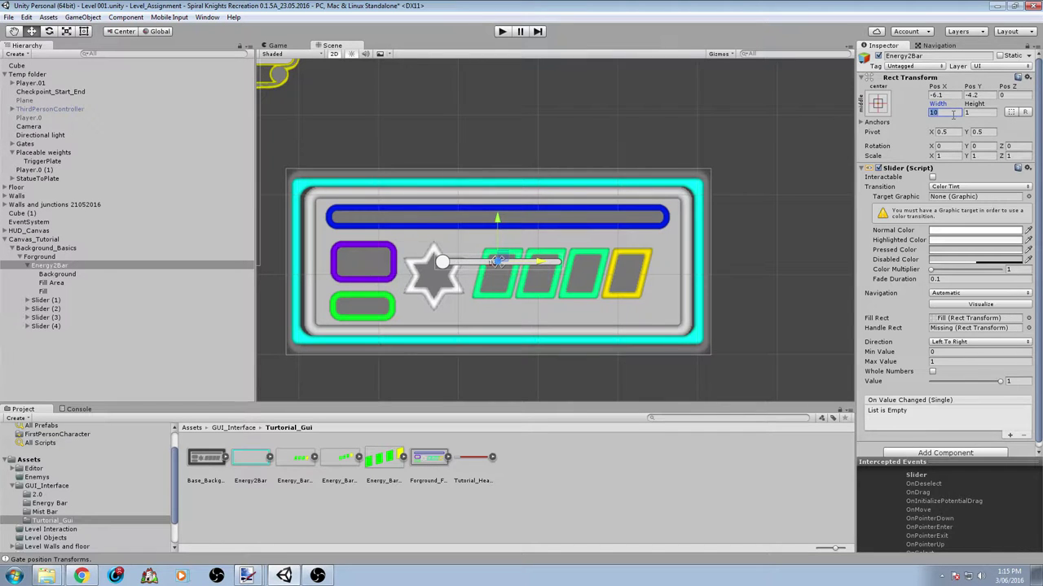
text(2)
scroll(525, 244, up, 5)
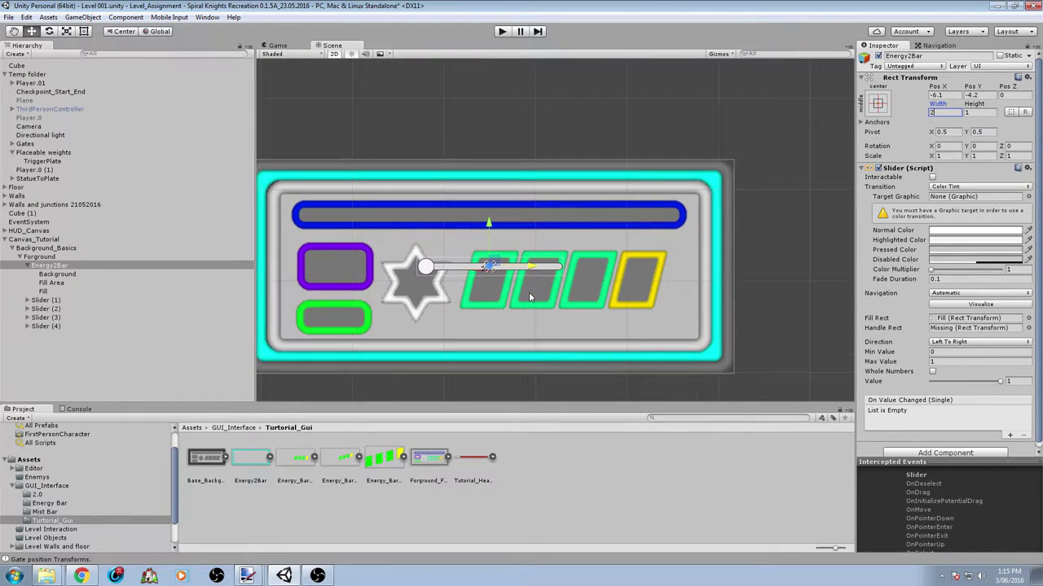
click(47, 283)
click(47, 293)
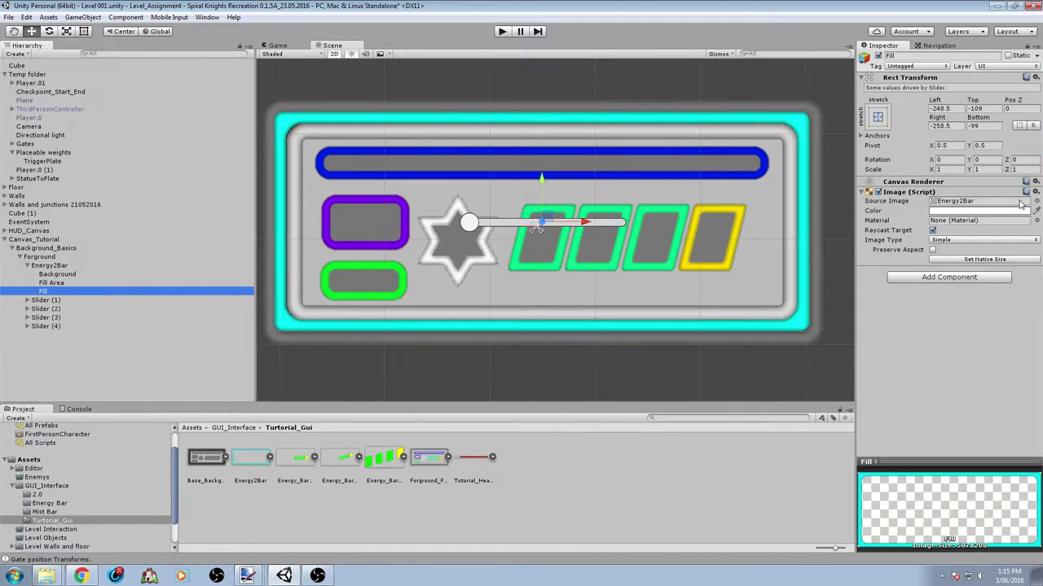
click(987, 260)
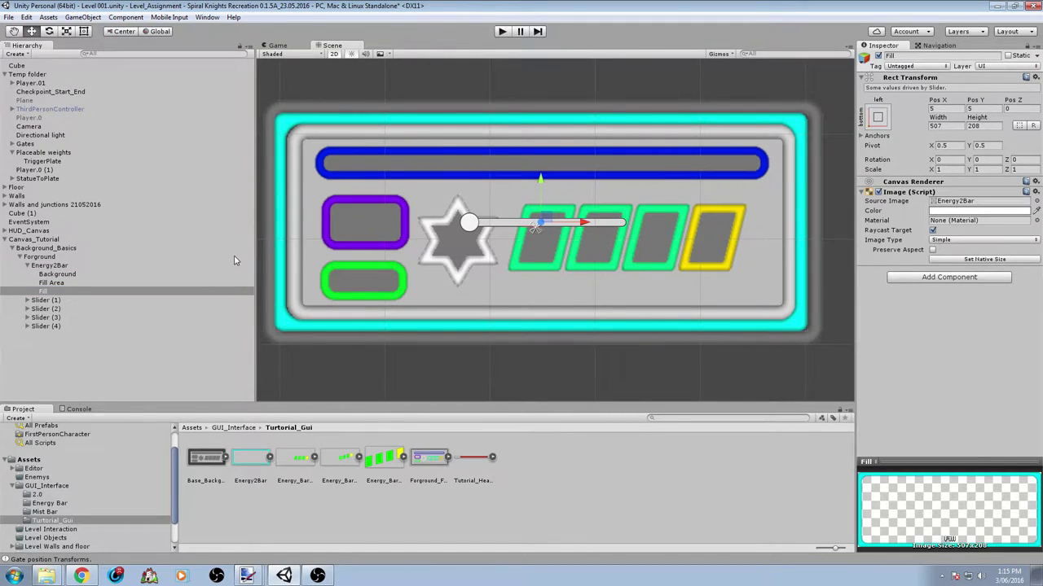
Nudge Energy2Bar to about Pos X -4.1, Pos Y -4.7 so the cyan border surrounds the foreground frame evenly.
click(42, 266)
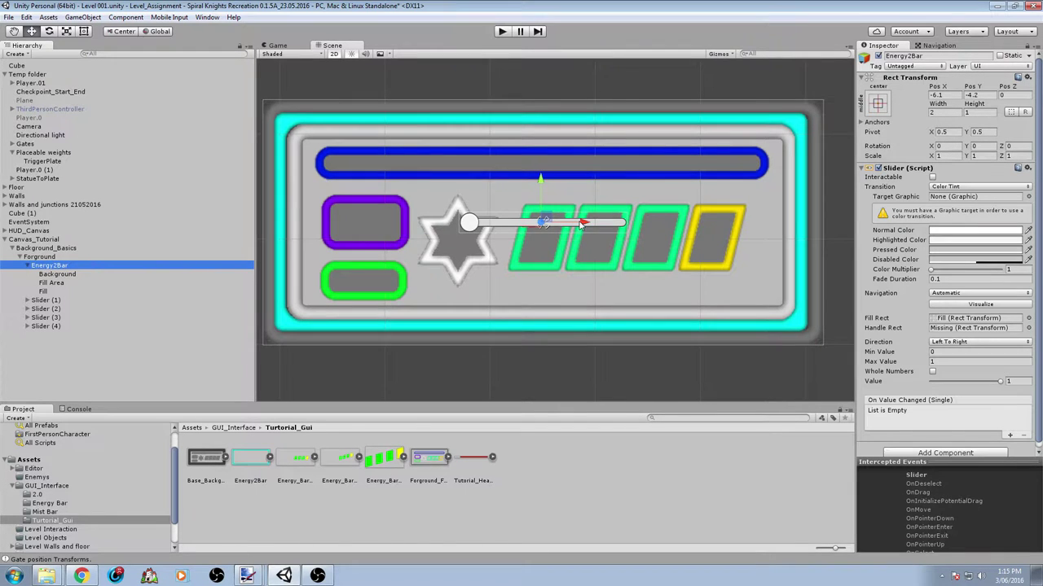
drag(580, 225, 584, 225)
drag(540, 183, 541, 181)
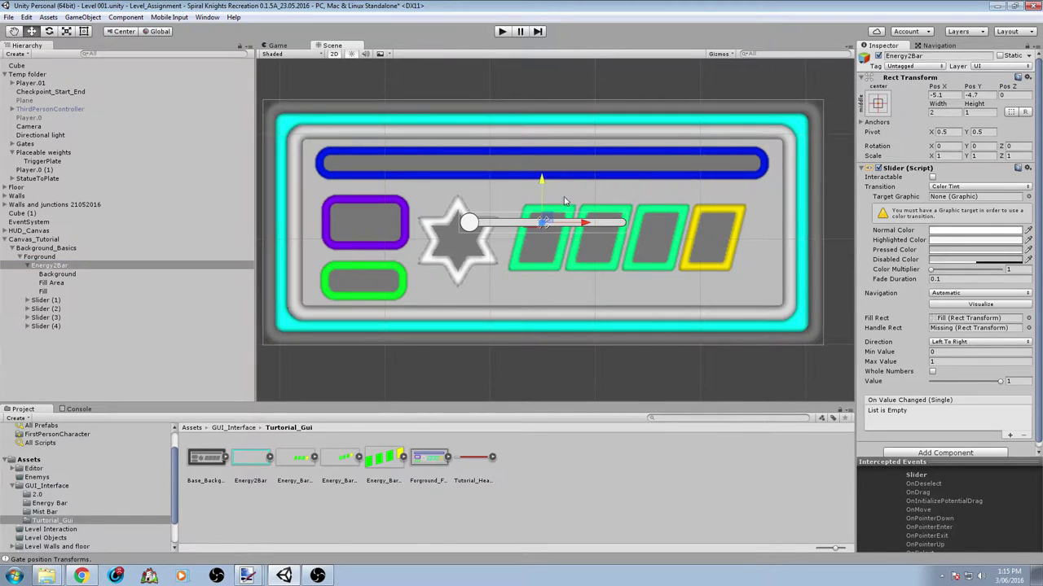
drag(582, 225, 583, 225)
click(933, 178)
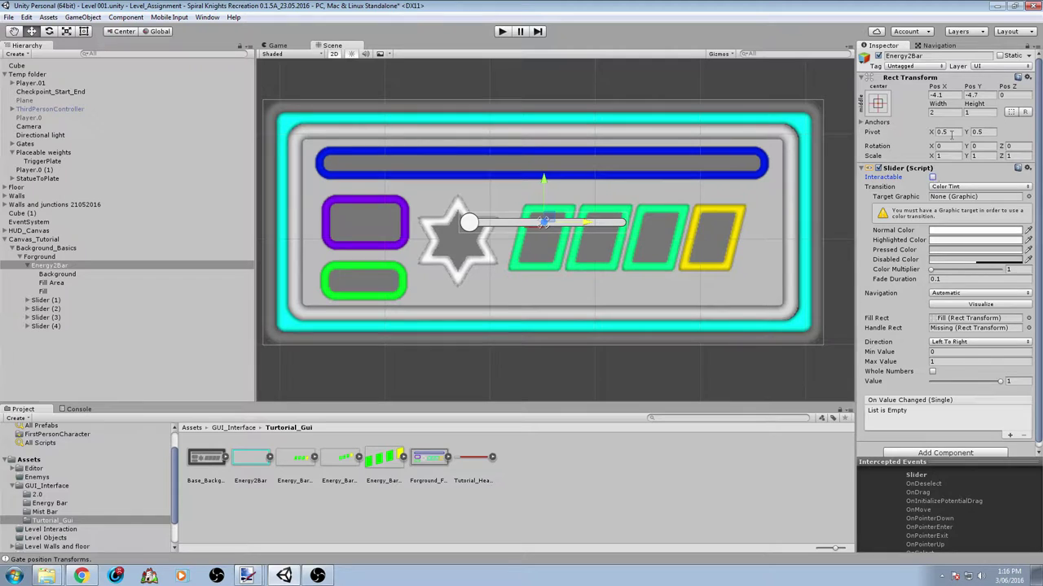
Set Energy2Bar's width to 1 and realign it to about Pos X -5.1, Pos Y -5.2.
click(941, 111)
text(1)
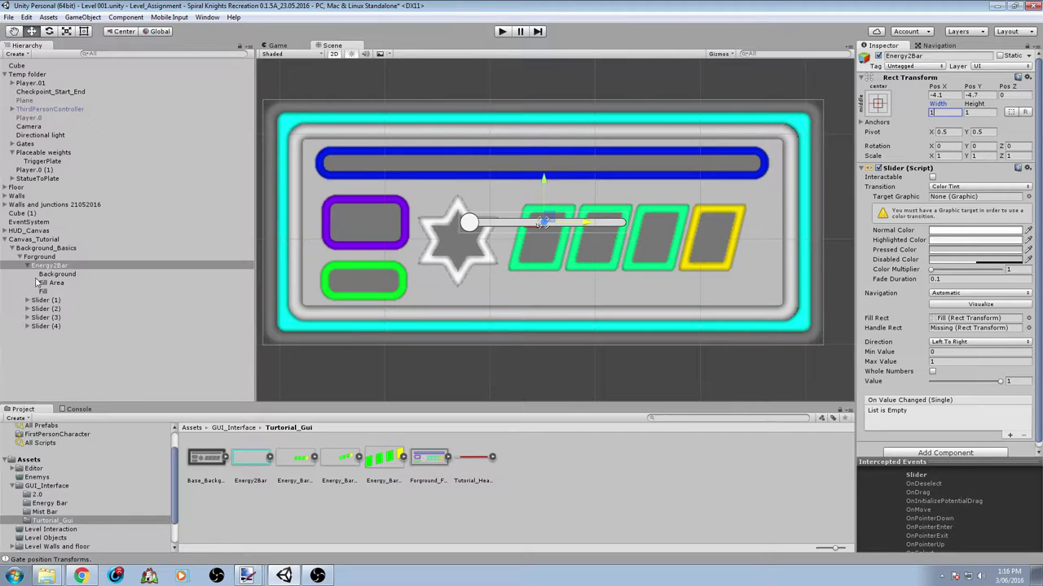
click(584, 225)
drag(584, 224, 583, 225)
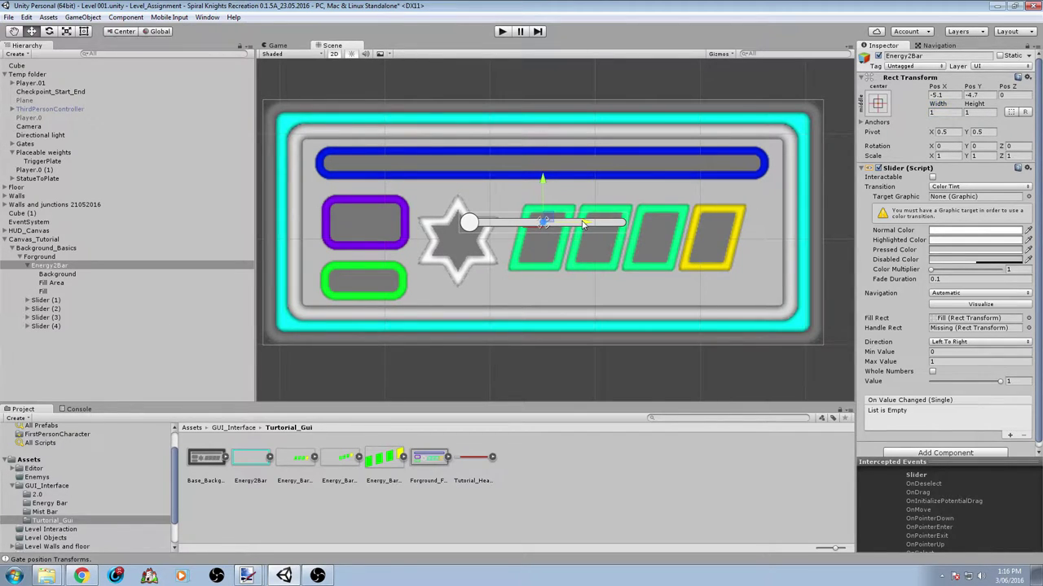
drag(545, 176, 545, 181)
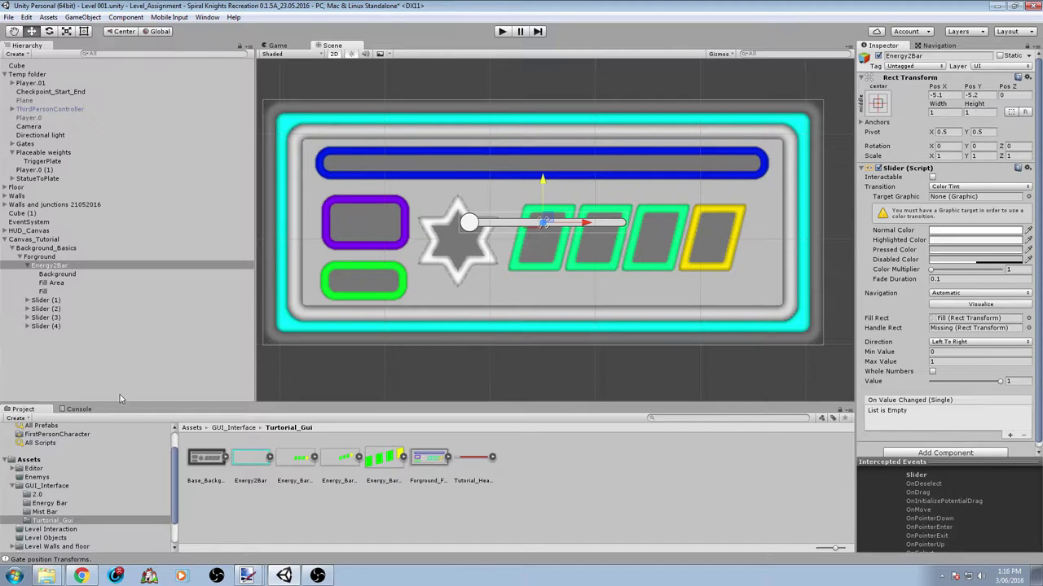
Rename Slider (1) to Health and delete its Handle Slide Area.
click(41, 301)
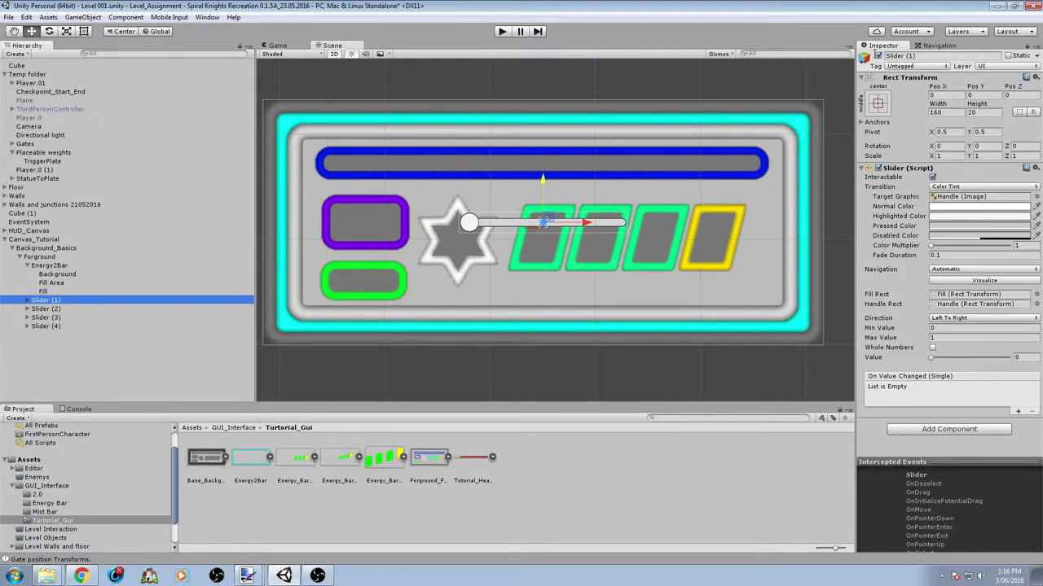
click(945, 56)
text(Health)
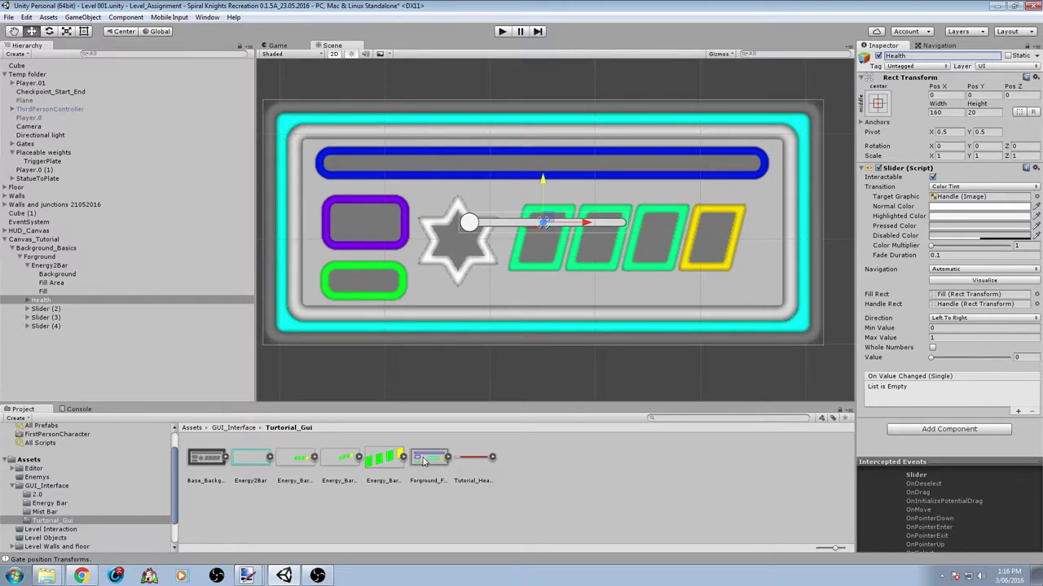
click(27, 302)
click(27, 301)
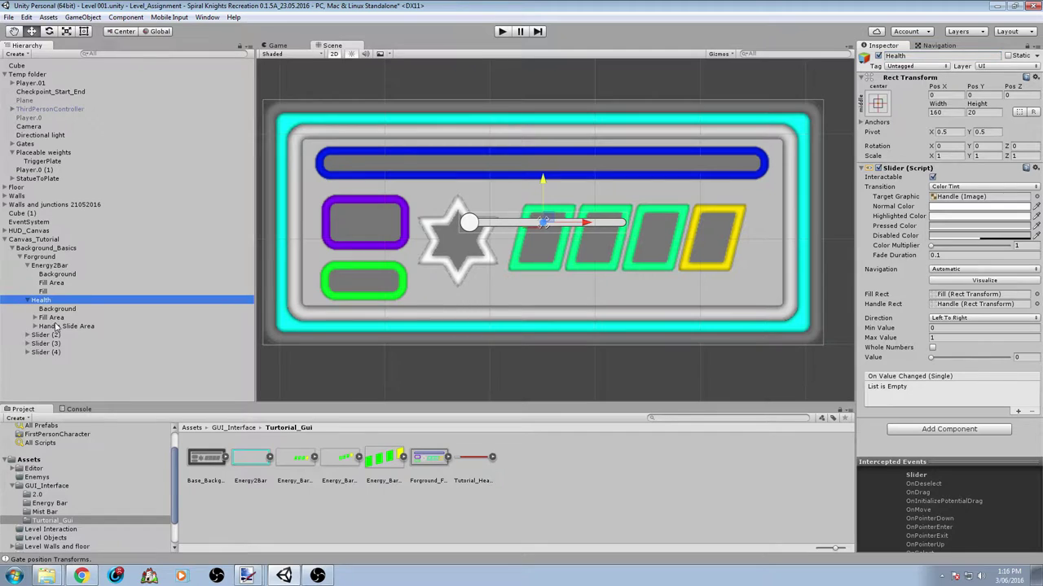
click(57, 326)
key(Delete)
Assign the Tutorial_Health image as the source image of the Health slider's Fill.
click(34, 318)
click(51, 326)
drag(474, 458, 962, 207)
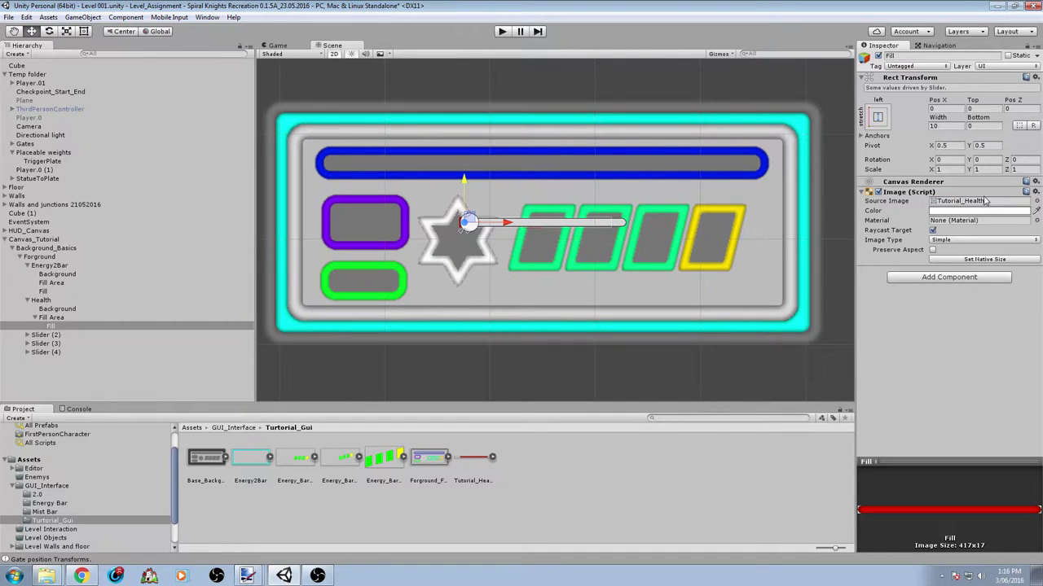
Set the Health Fill to native size and place it over the blue bar frame at about Pos X 75.1, Pos Y 55.5.
drag(463, 181, 469, 127)
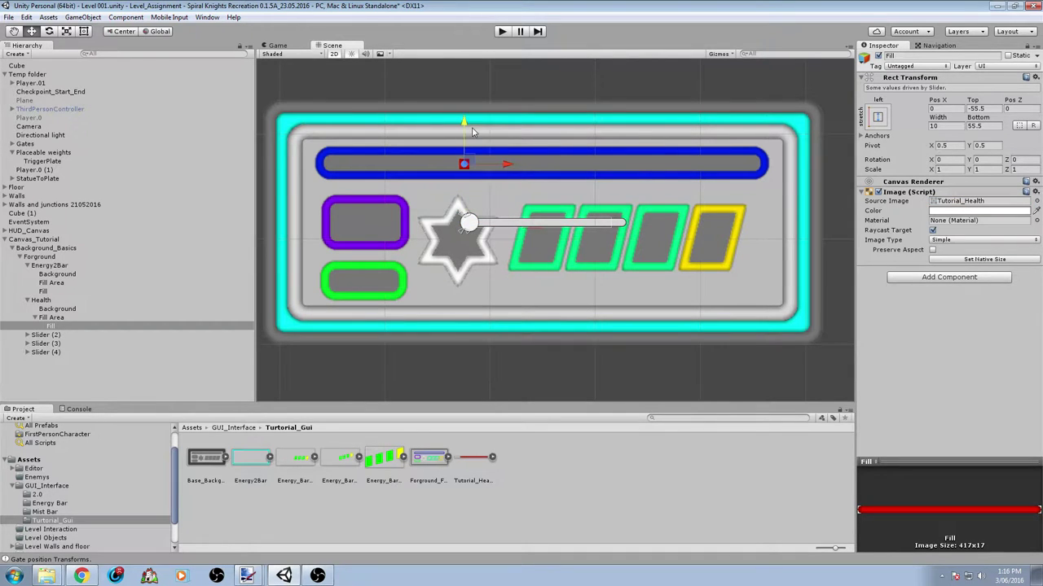
click(986, 259)
drag(485, 163, 565, 169)
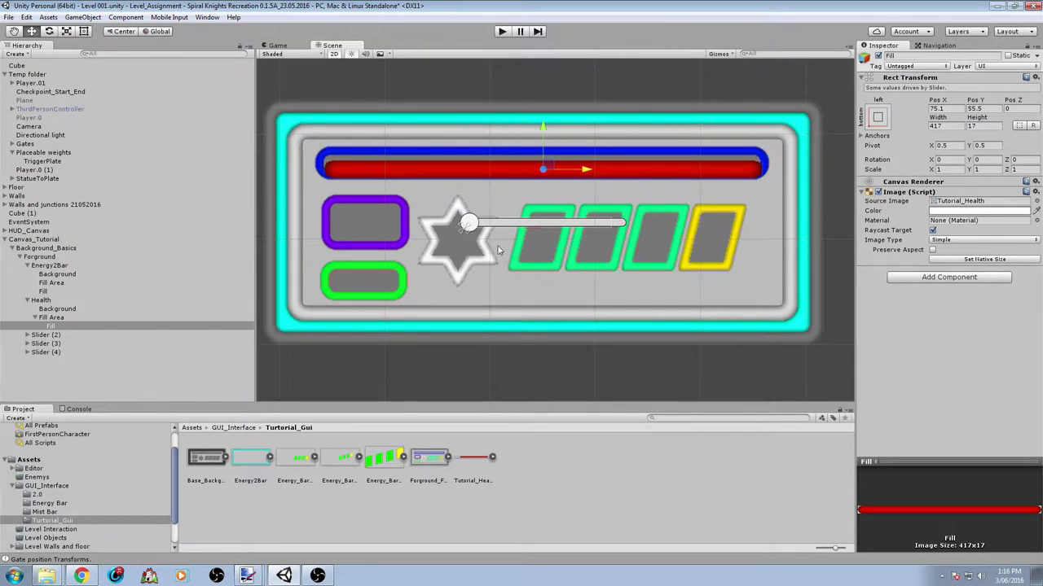
Set the Health slider's width and height to 1 and align its red fill within the blue frame at about Pos X -80.8, Pos Y 1.
click(43, 300)
click(954, 114)
text(1)
key(Tab)
text(1)
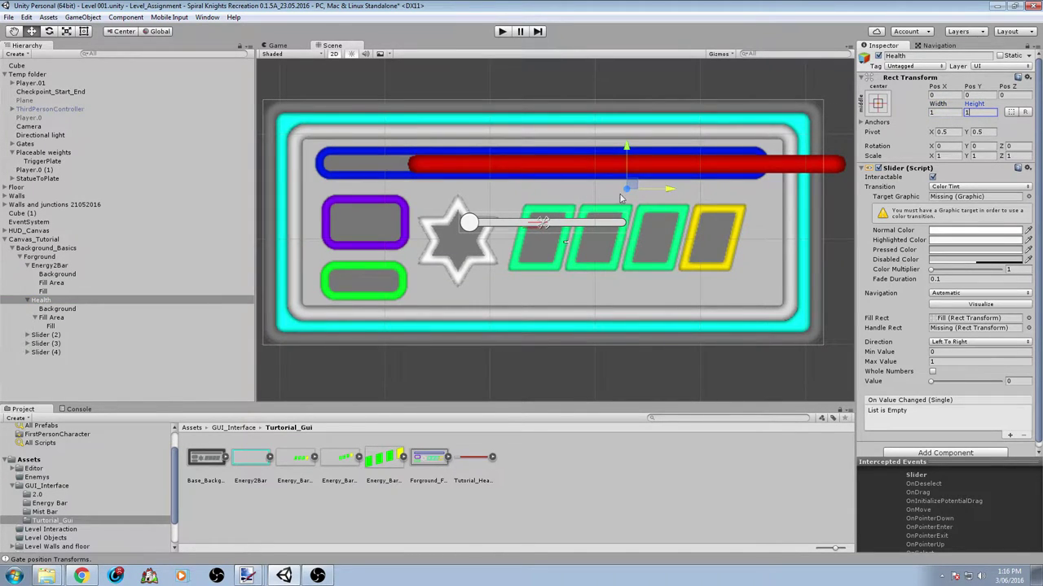
mouse_move(616, 198)
mouse_down()
mouse_move(529, 198)
mouse_move(584, 198)
mouse_up()
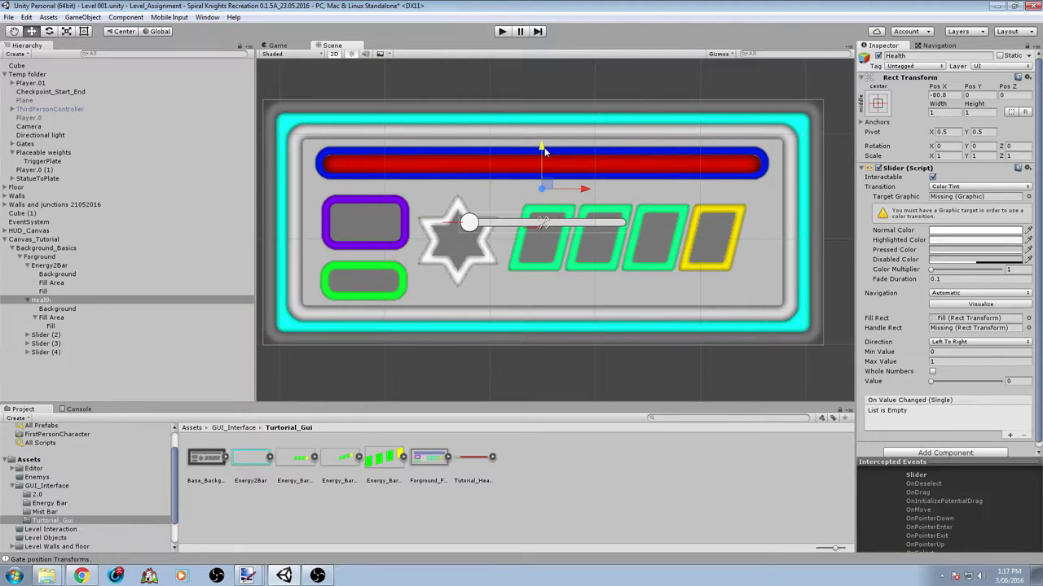
drag(543, 151, 543, 149)
Disable the Interactable option on the Health slider and set its Value to 1.
click(932, 178)
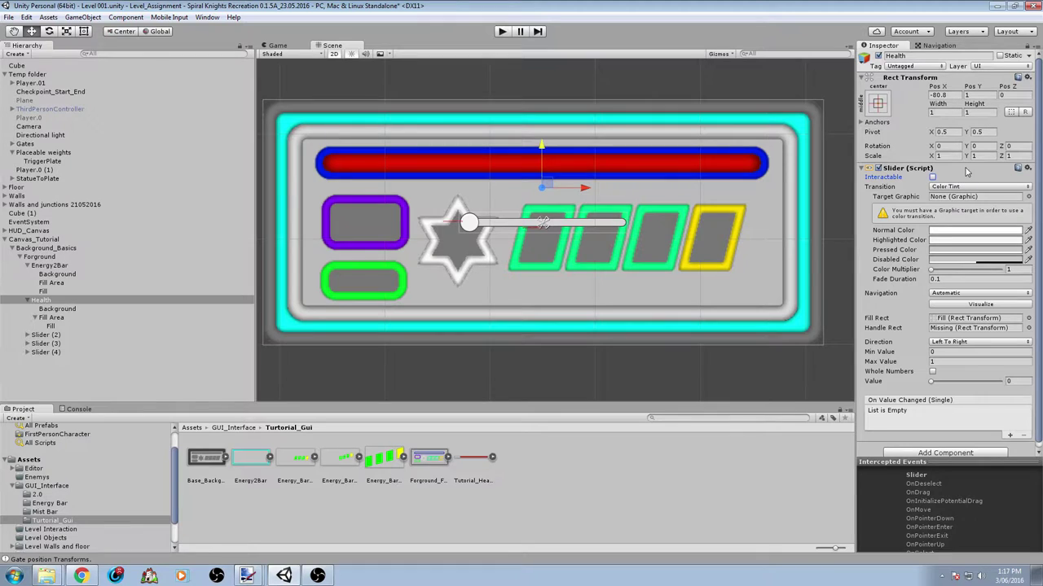
click(945, 111)
key(BackSpace)
text(1)
mouse_move(932, 382)
mouse_down()
mouse_move(1003, 382)
mouse_move(931, 382)
mouse_up()
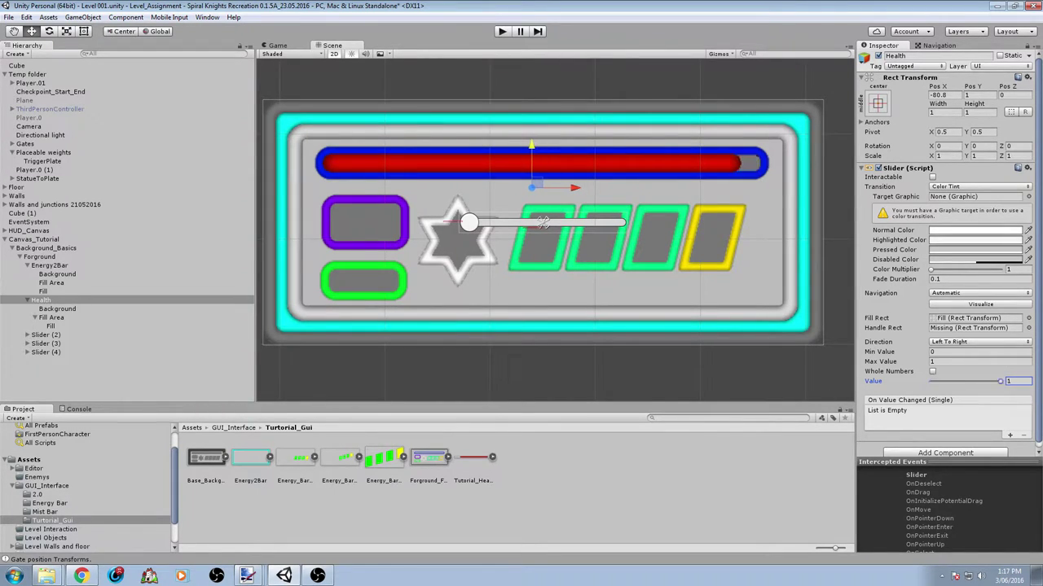
click(57, 308)
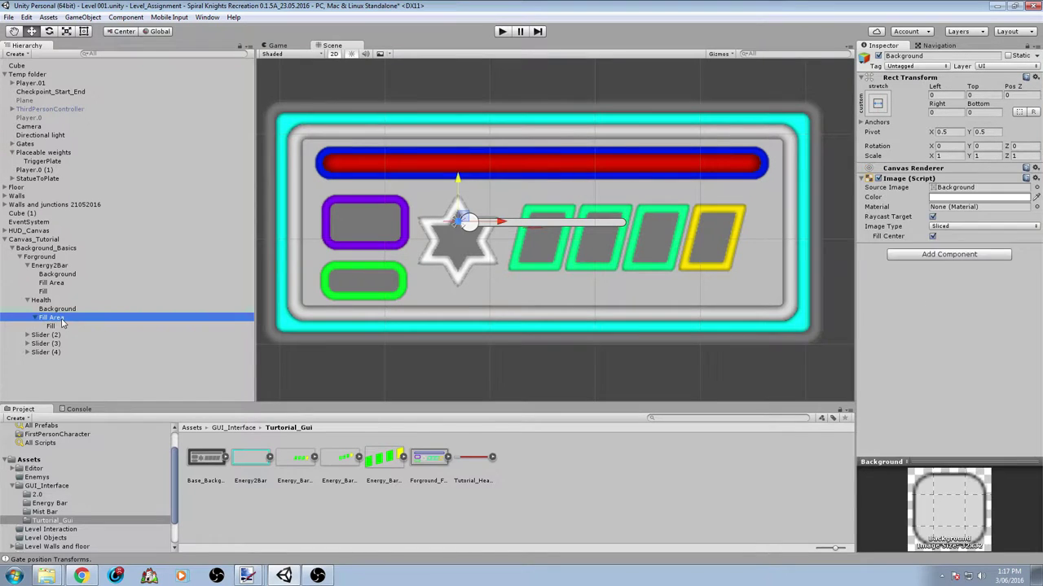
click(51, 318)
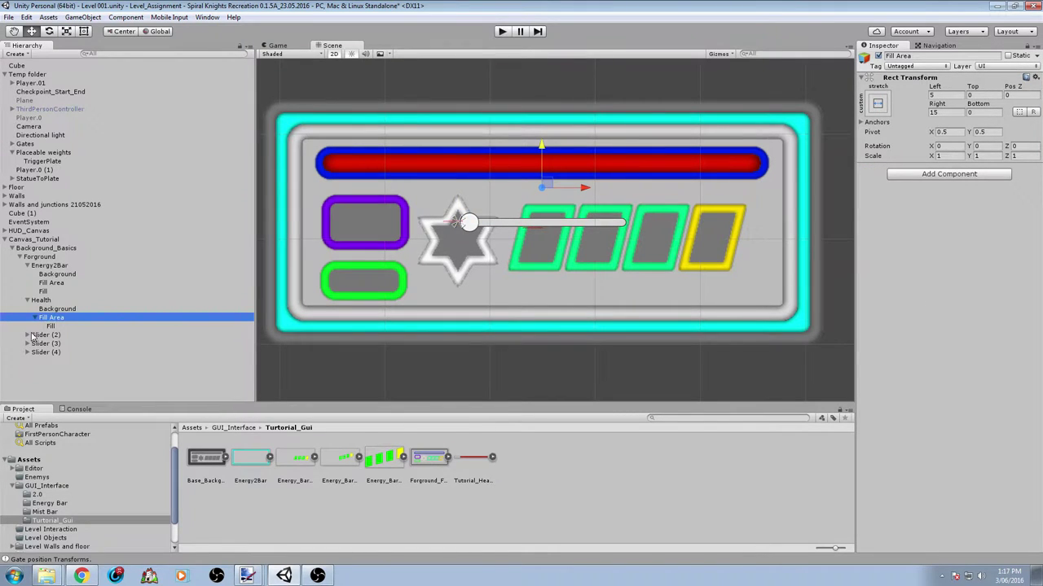
click(35, 327)
Rename Slider (2) to Energy_Bar.
click(27, 334)
click(47, 335)
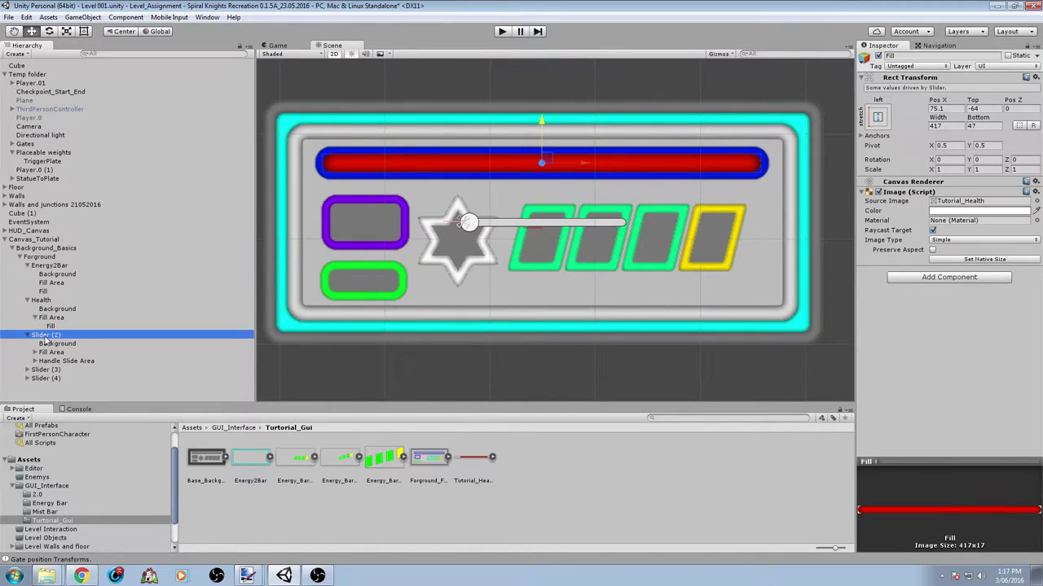
click(927, 54)
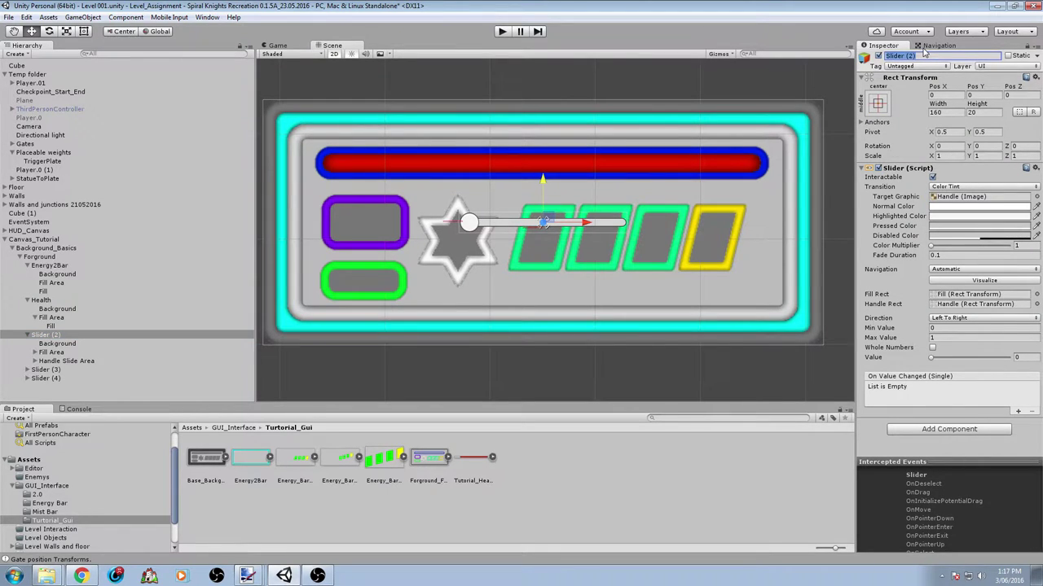
text(Energy_Bar)
Deactivate the Slider (3) and Slider (4) objects.
click(37, 370)
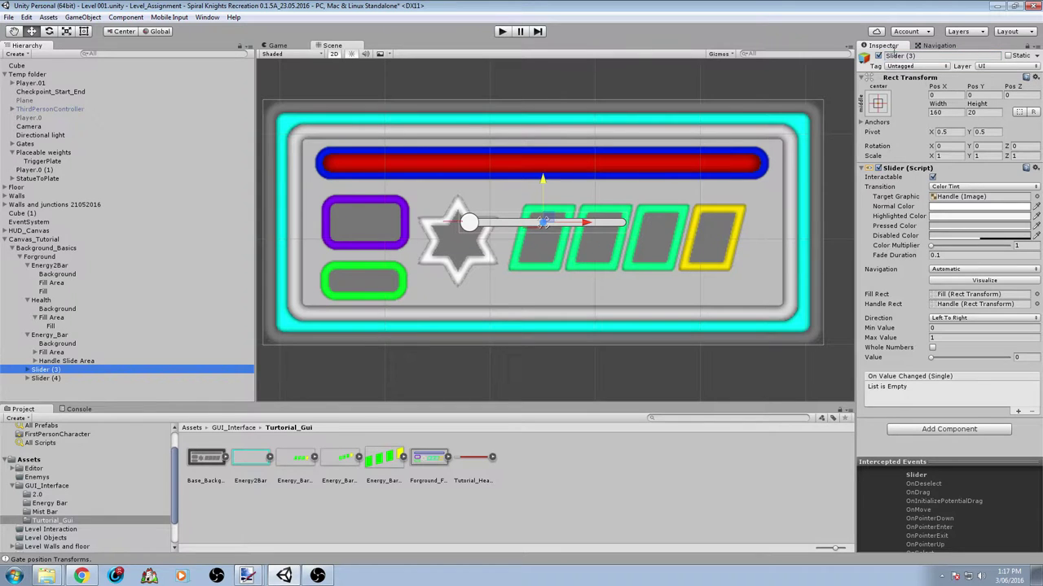
click(878, 56)
click(45, 378)
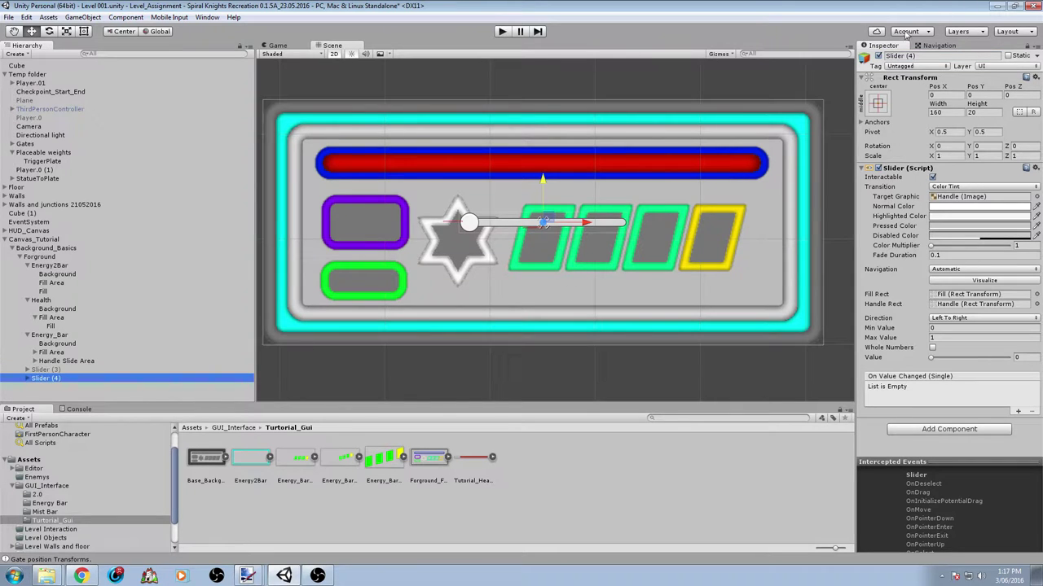
click(878, 56)
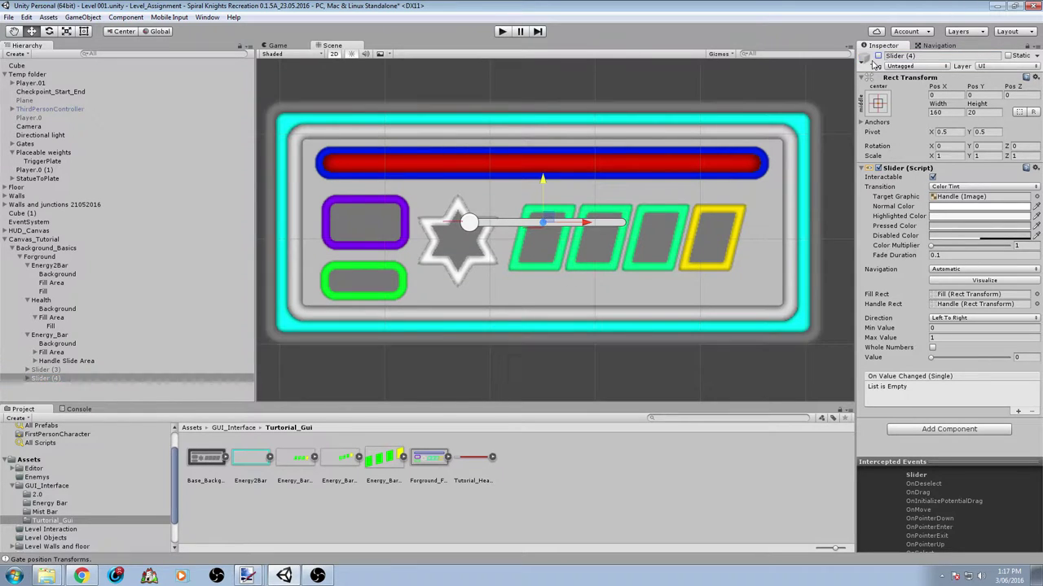
Delete Energy_Bar's Handle Slide Area and assign the Energy_Bar_Green3Yellow1 image as its Fill's source image.
click(45, 363)
key(Delete)
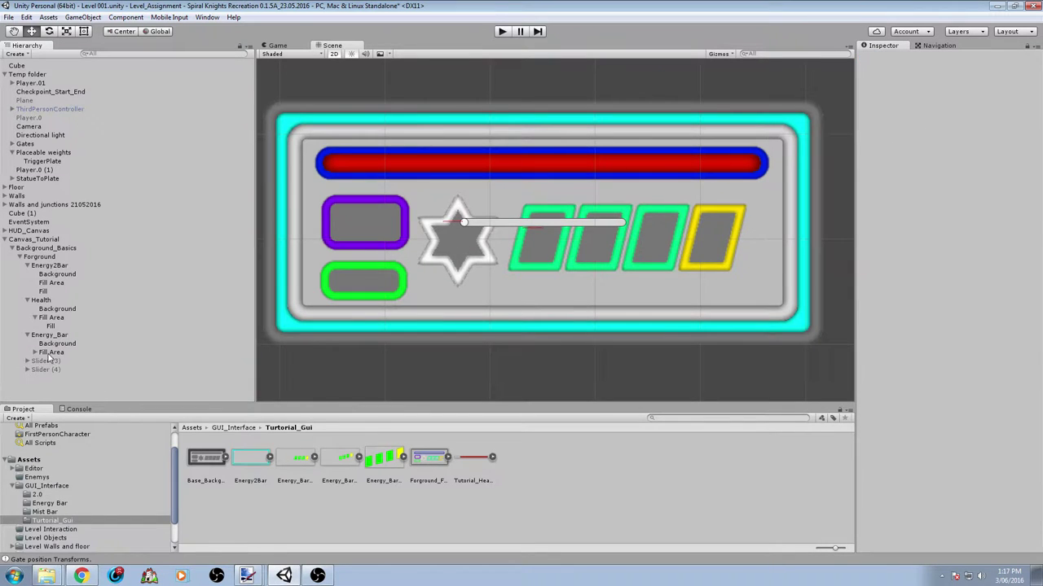
click(34, 352)
click(51, 360)
drag(393, 463, 974, 201)
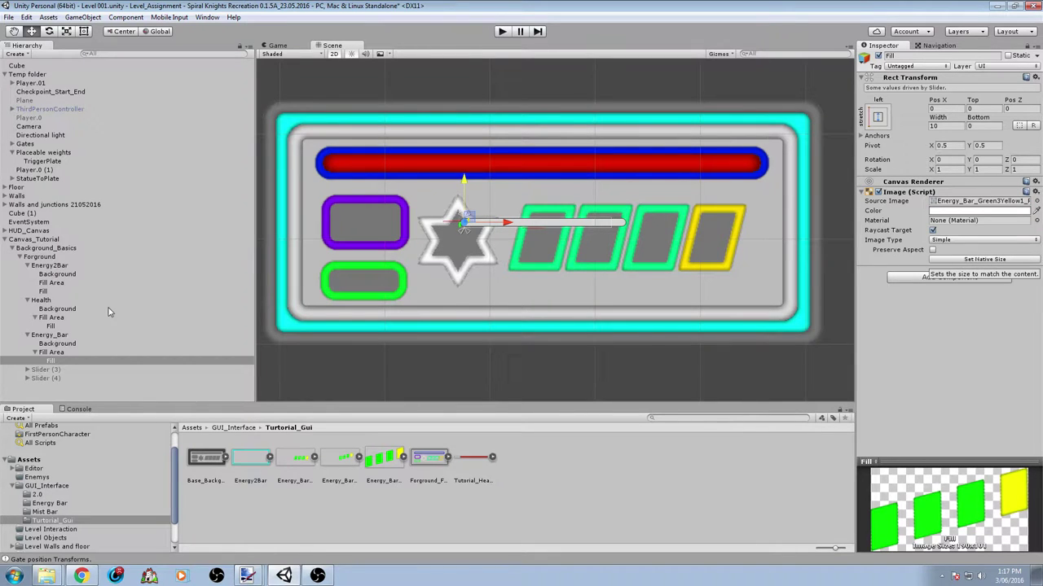
Set the Energy_Bar slider's width and height to 1.
click(51, 335)
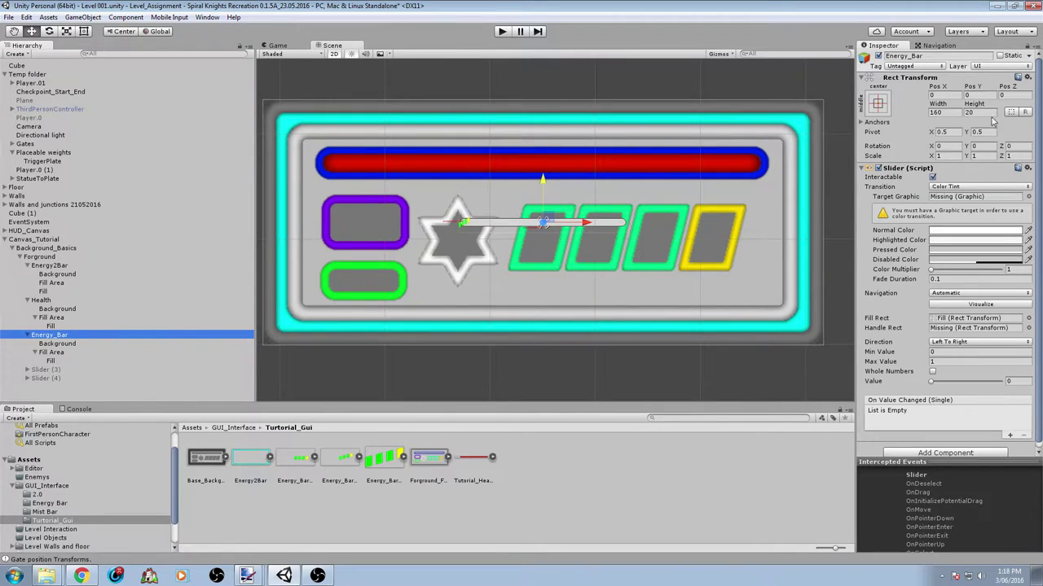
click(953, 110)
text(1)
click(983, 112)
text(1)
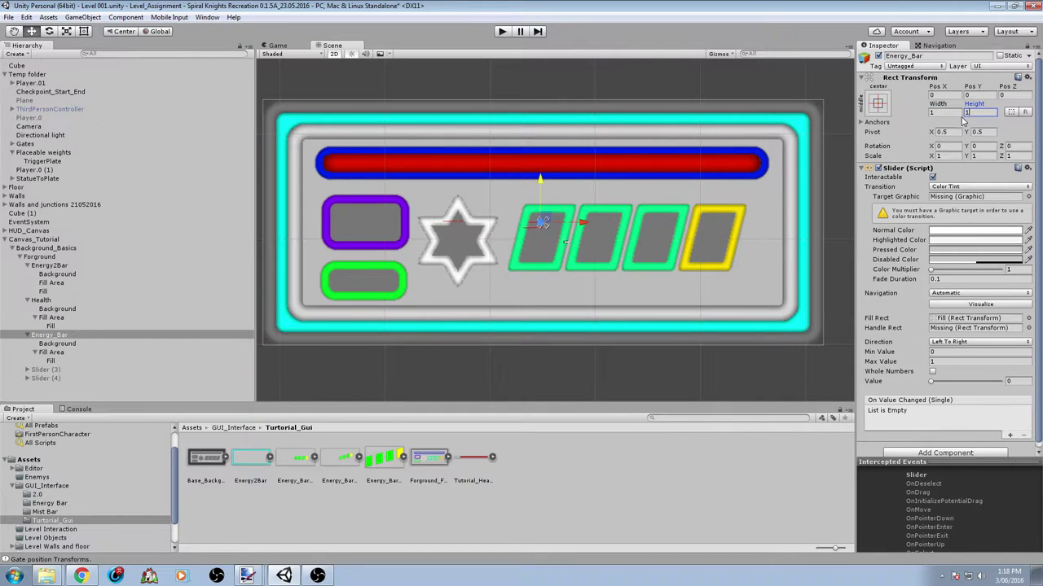
Set the Energy_Bar slider's Fill image to its native size.
click(52, 361)
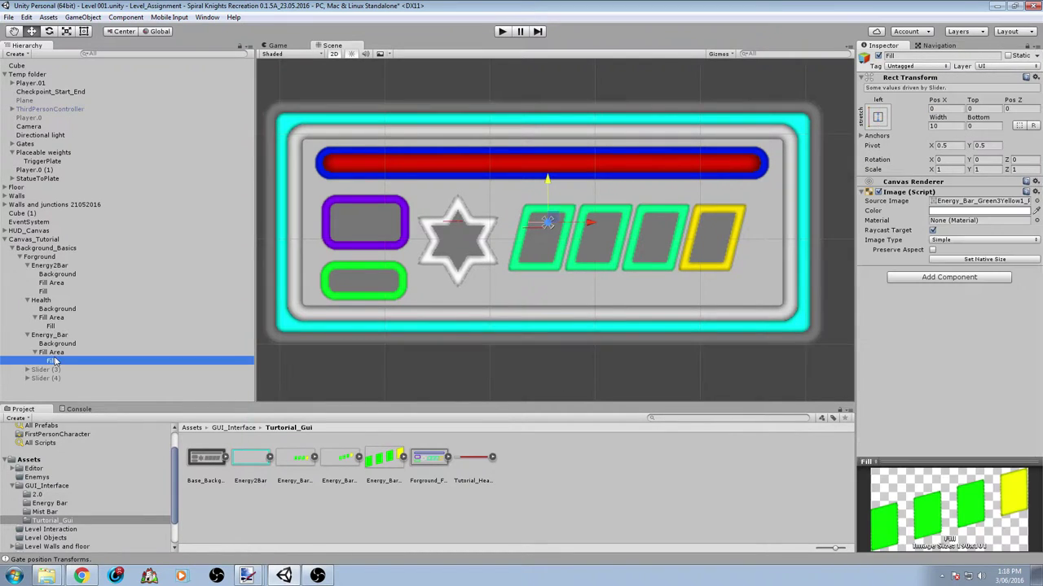
click(962, 259)
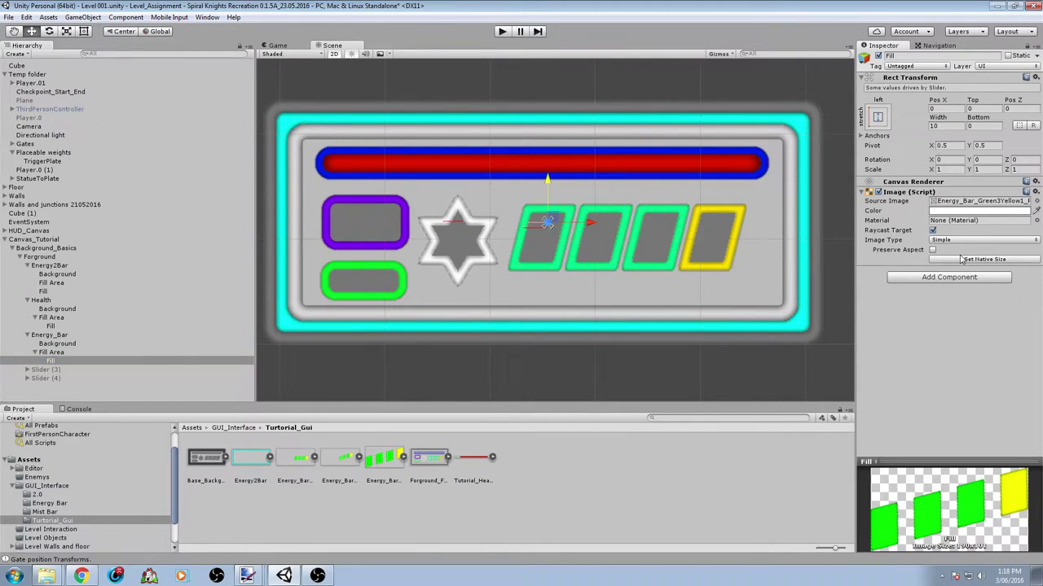
click(962, 259)
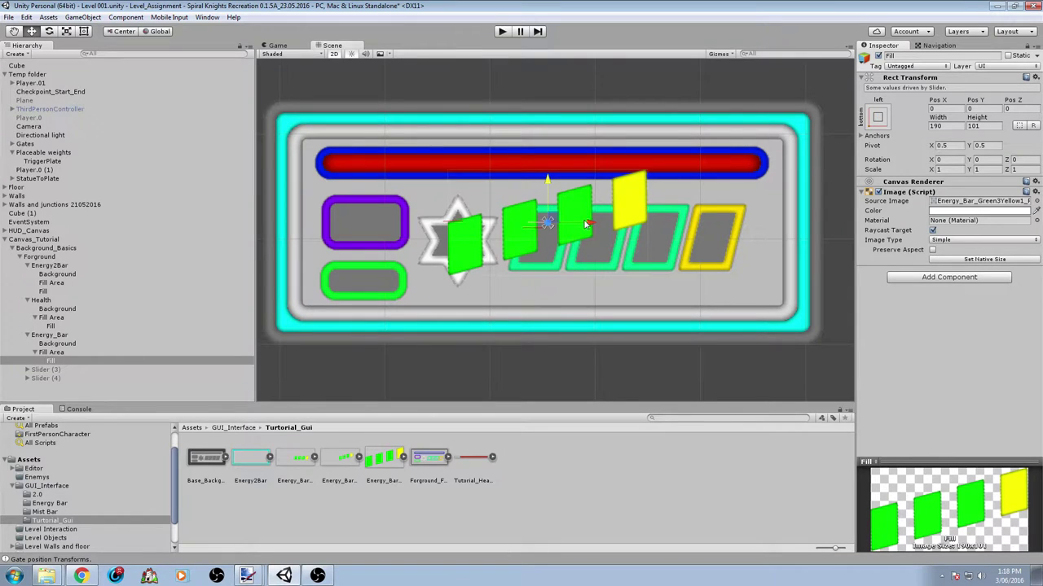
Move Energy_Bar's Fill over the four slanted frames and rotate it about -15 degrees on Z to match their slant.
drag(585, 224, 662, 223)
key(r)
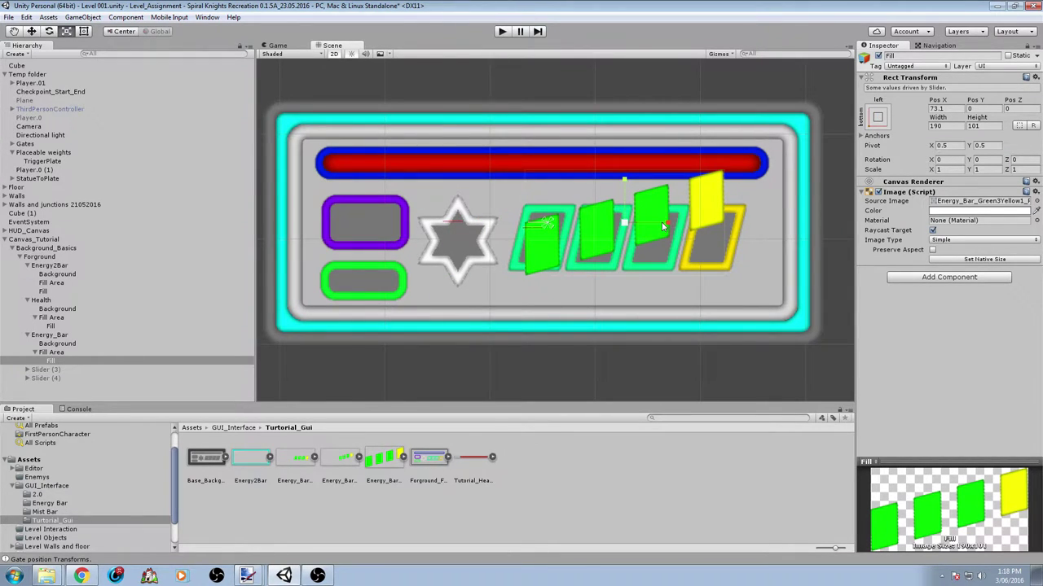
key(e)
drag(672, 222, 792, 219)
drag(665, 214, 743, 212)
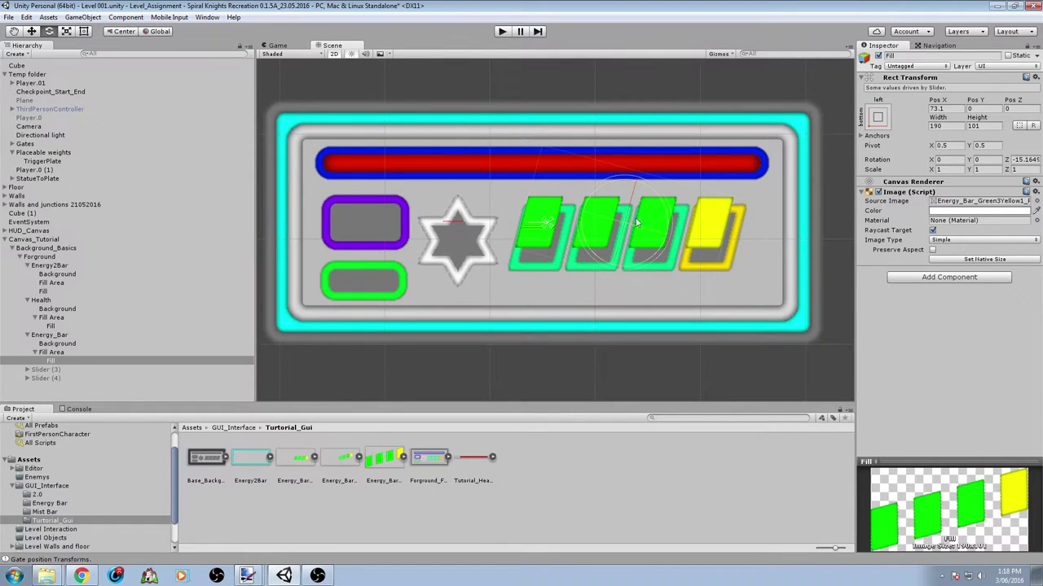
Align Energy_Bar's Fill inside the four frames, at about Pos X 75.8 and Pos Y -14.5.
key(w)
drag(624, 181, 624, 195)
drag(667, 238, 671, 241)
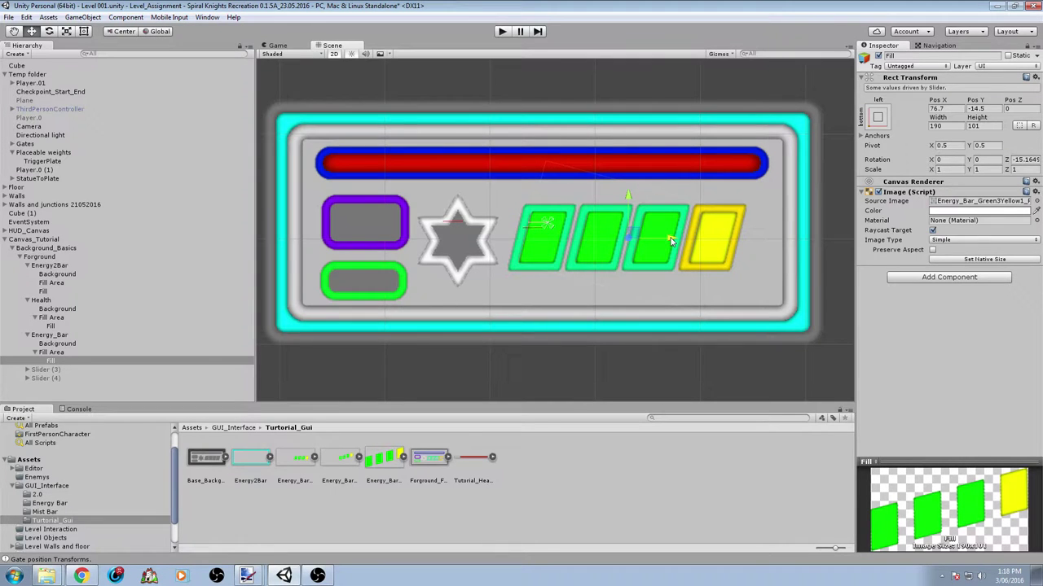
scroll(678, 235, up, 8)
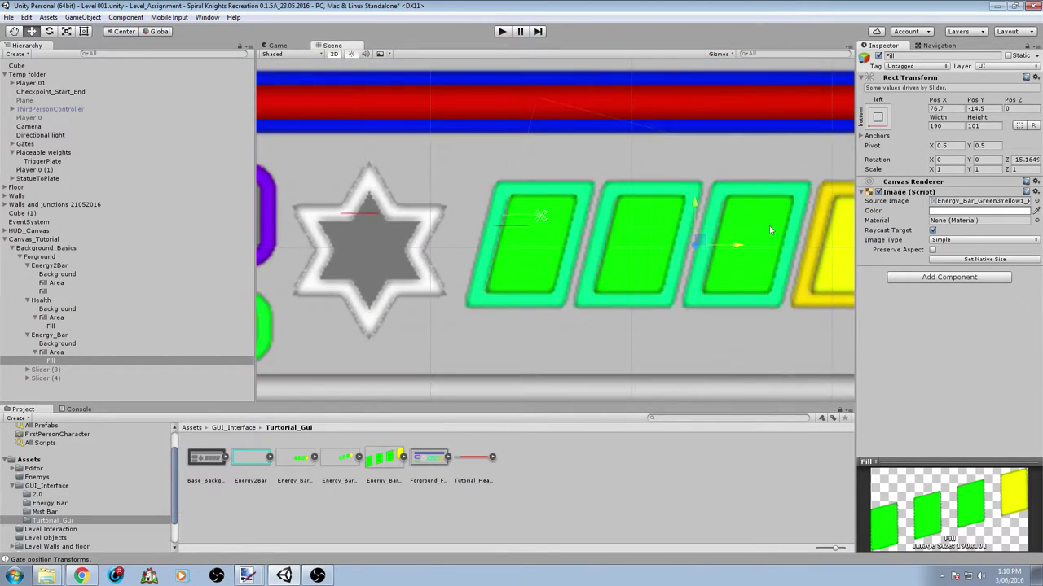
middle_drag(758, 224, 608, 211)
drag(612, 237, 614, 237)
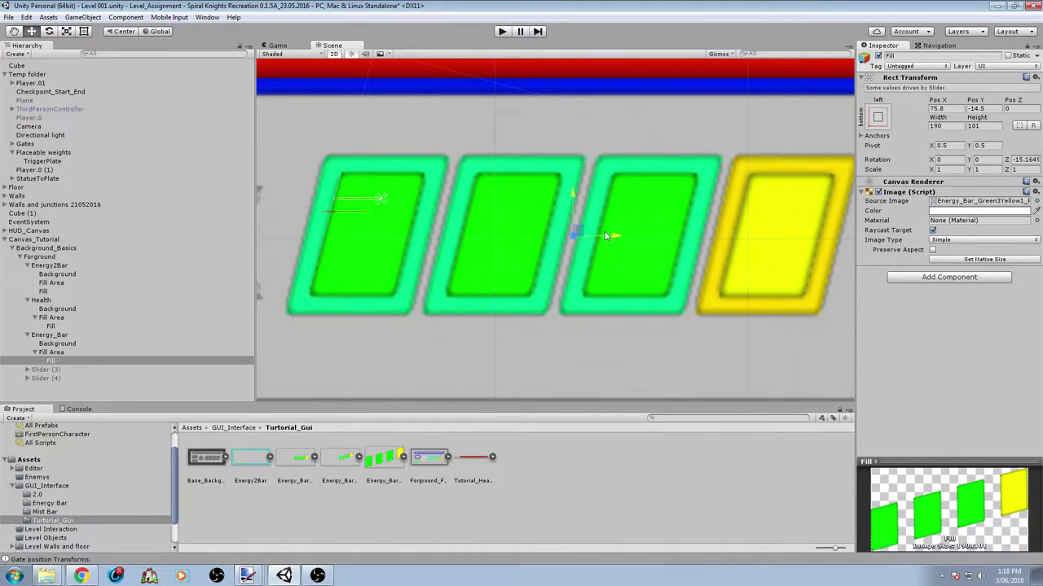
scroll(602, 230, down, 10)
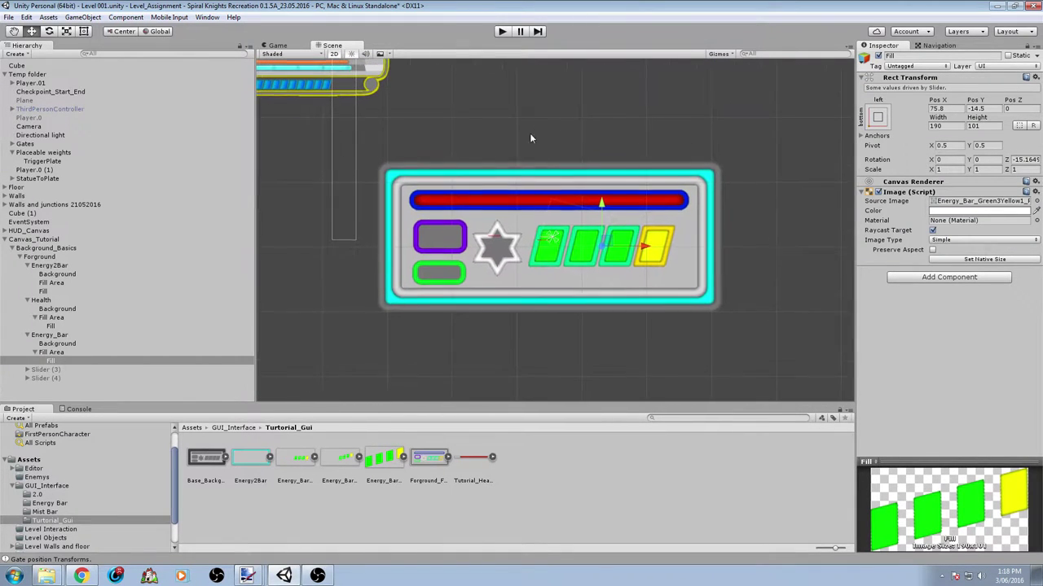
Make the Energy_Bar slider non-interactable and set its transition and navigation to None.
click(49, 335)
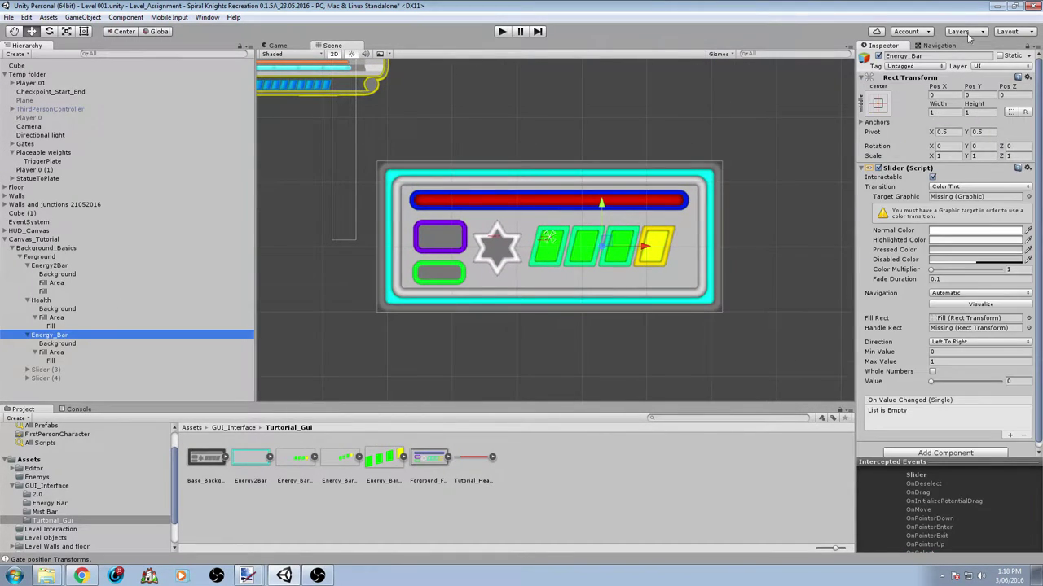
click(933, 177)
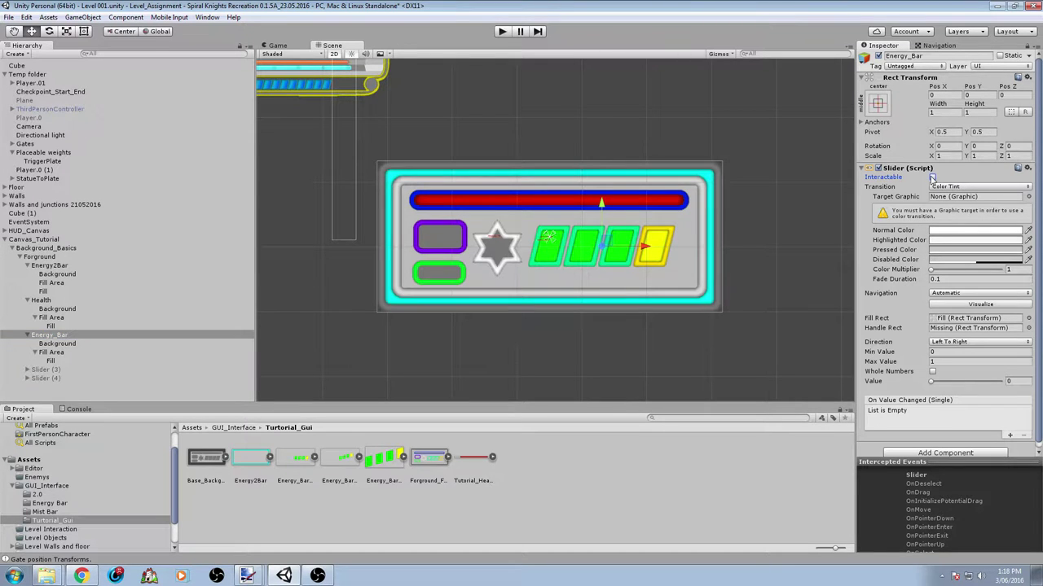
click(984, 187)
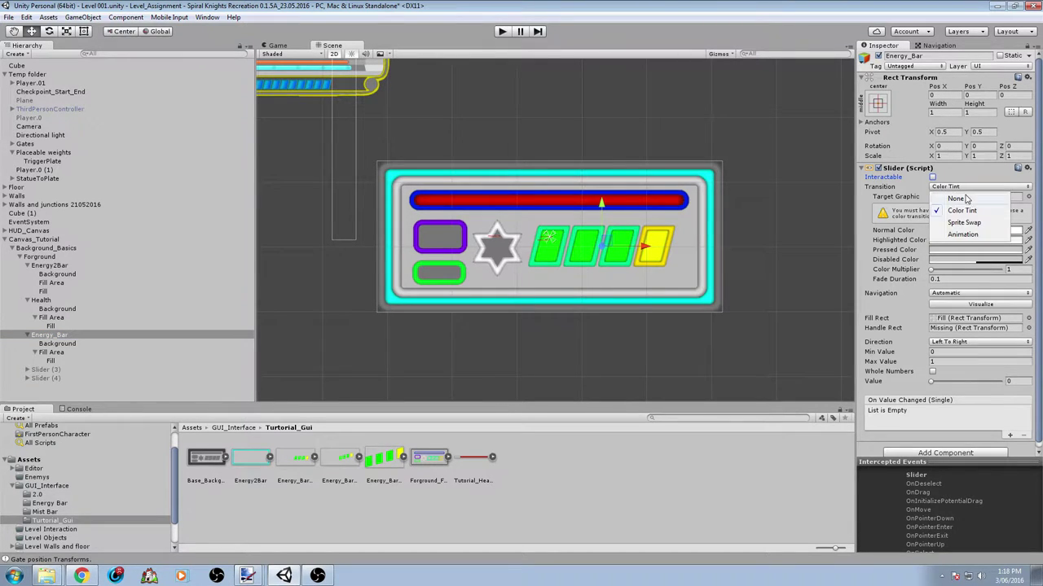
click(966, 196)
click(961, 201)
click(953, 205)
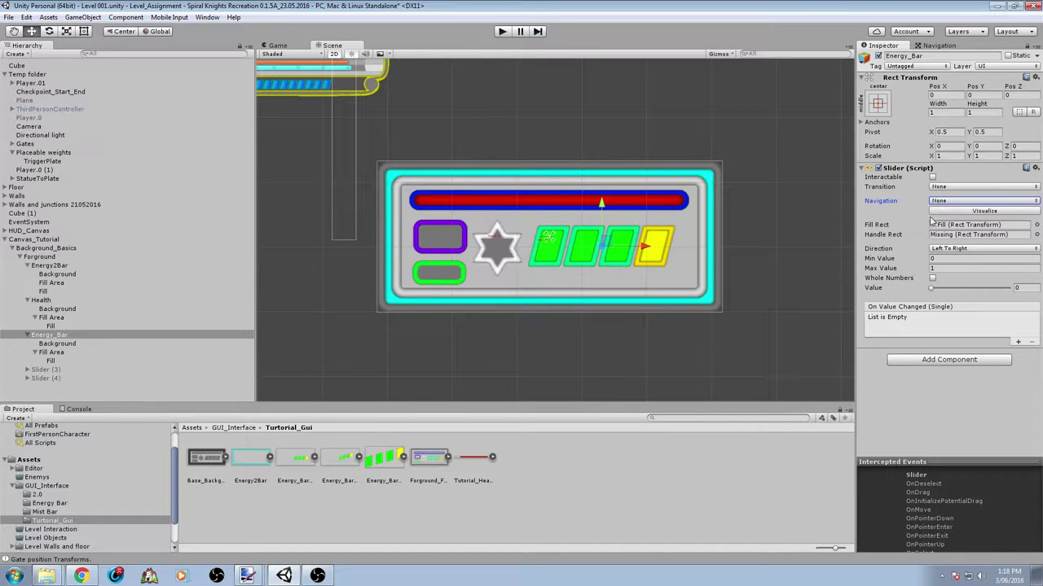
Test the Energy_Bar slider by raising its value to 1, and undo the change.
drag(931, 289, 1025, 289)
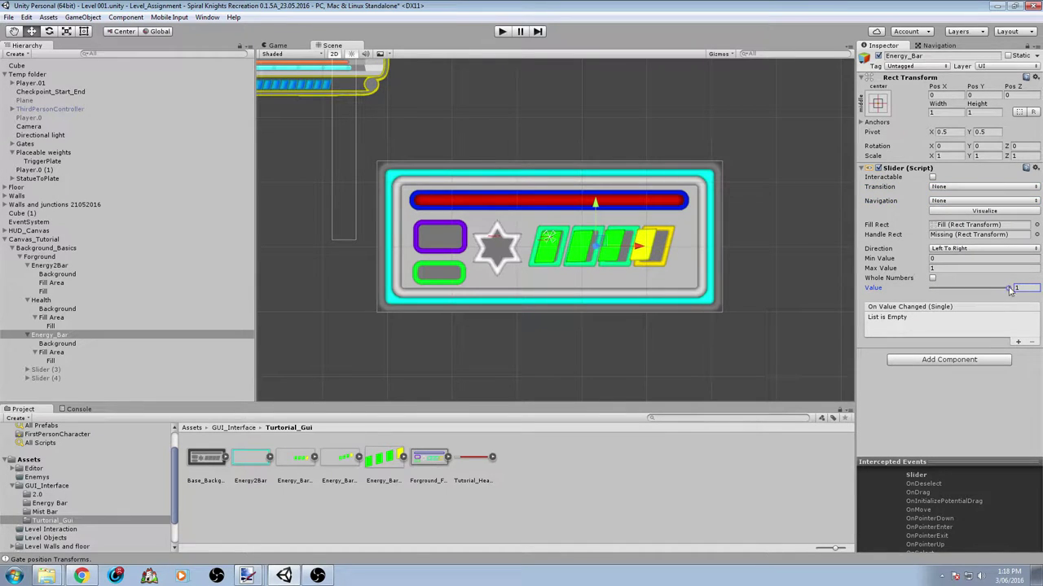
key(ctrl+z)
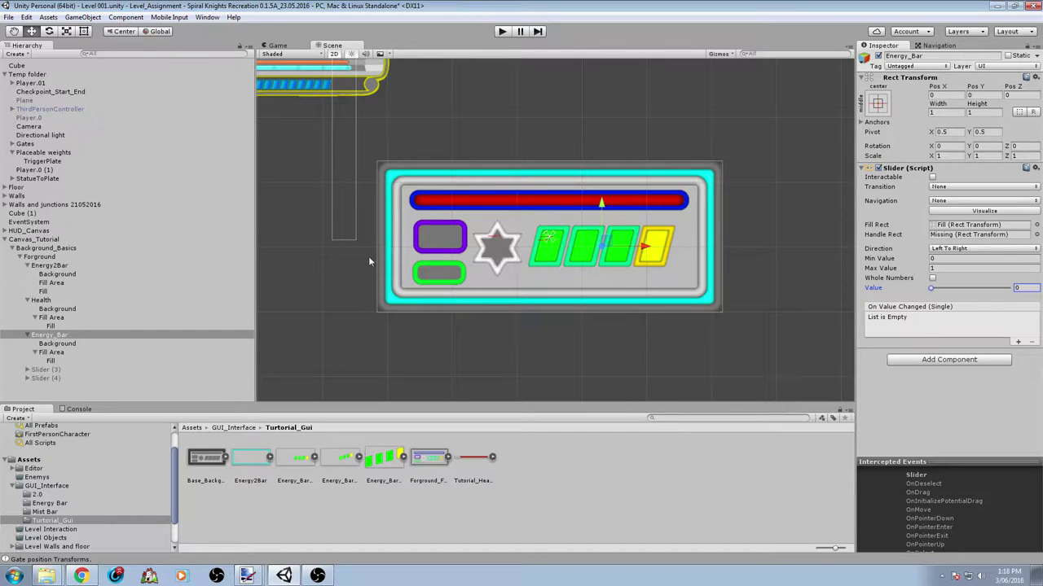
drag(48, 361, 945, 232)
drag(930, 291, 921, 255)
Set the image type of the Energy_Bar and Health Fill images to Filled.
click(52, 362)
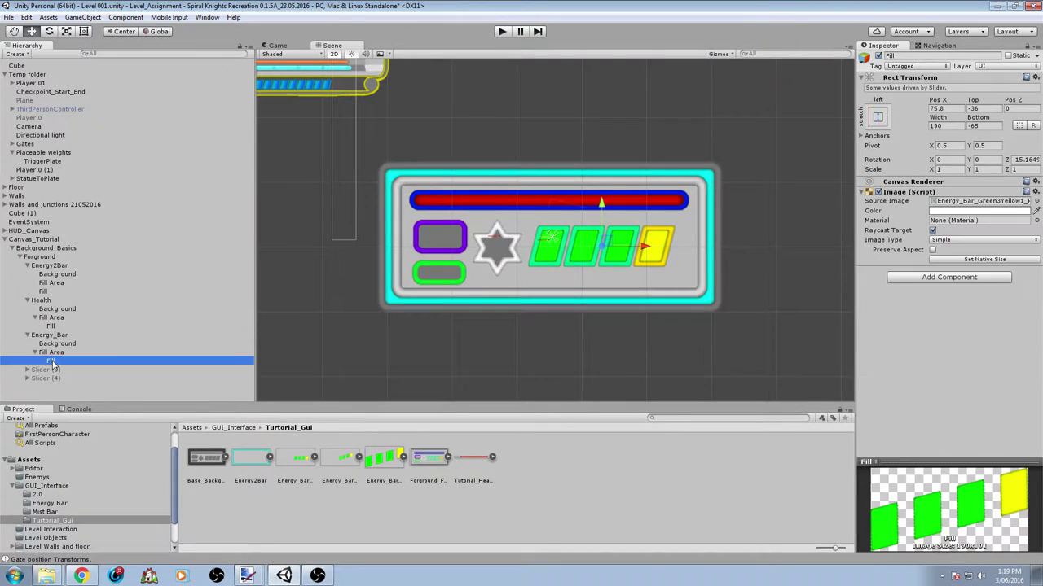
click(975, 240)
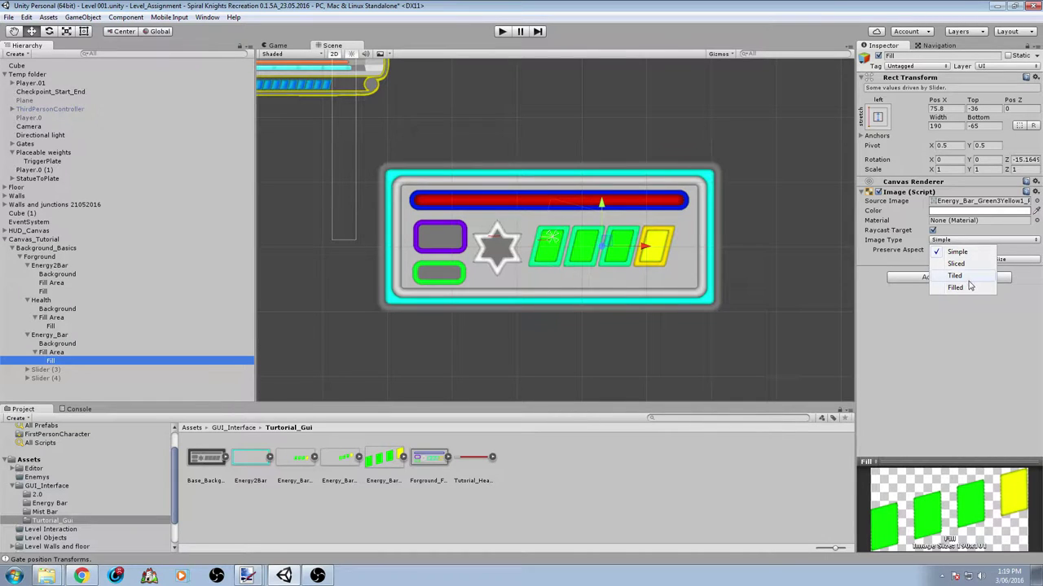
click(957, 288)
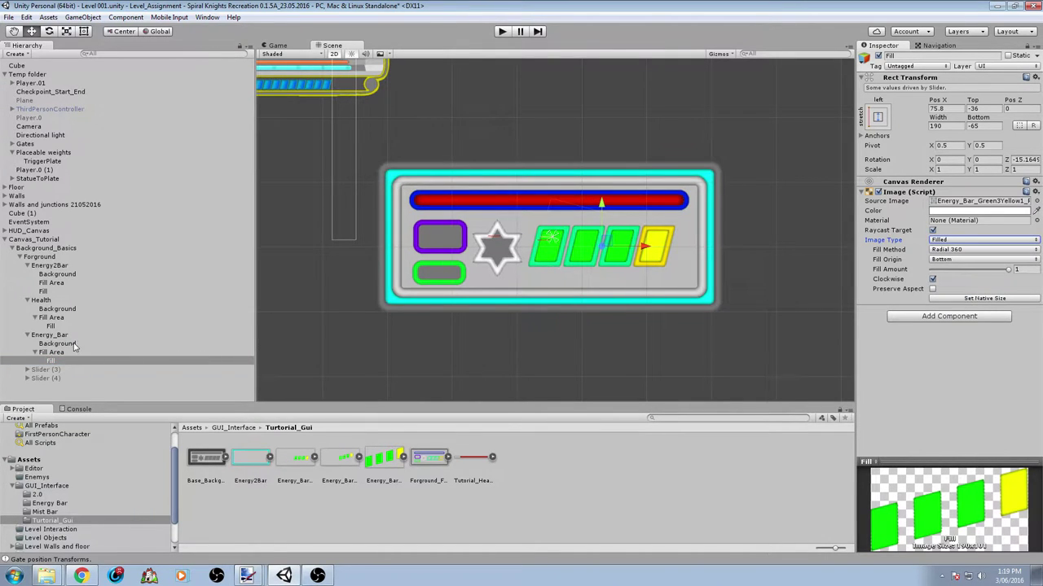
click(51, 325)
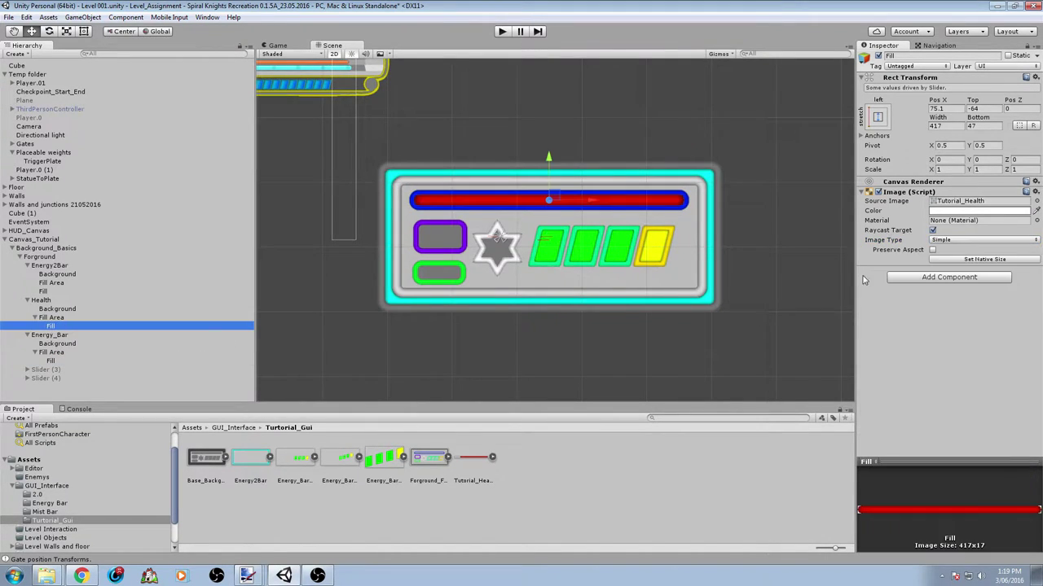
click(992, 243)
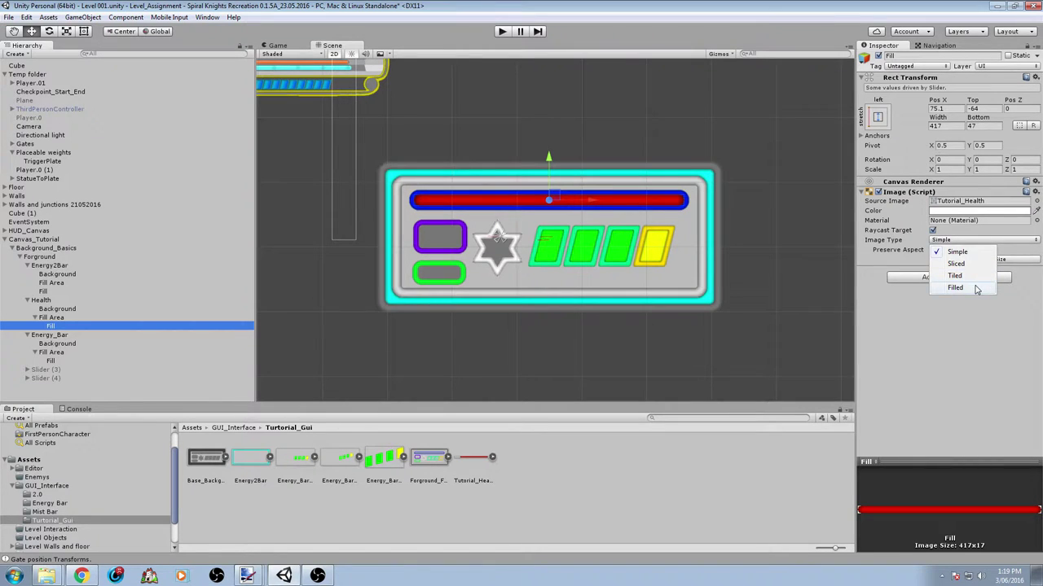
click(974, 287)
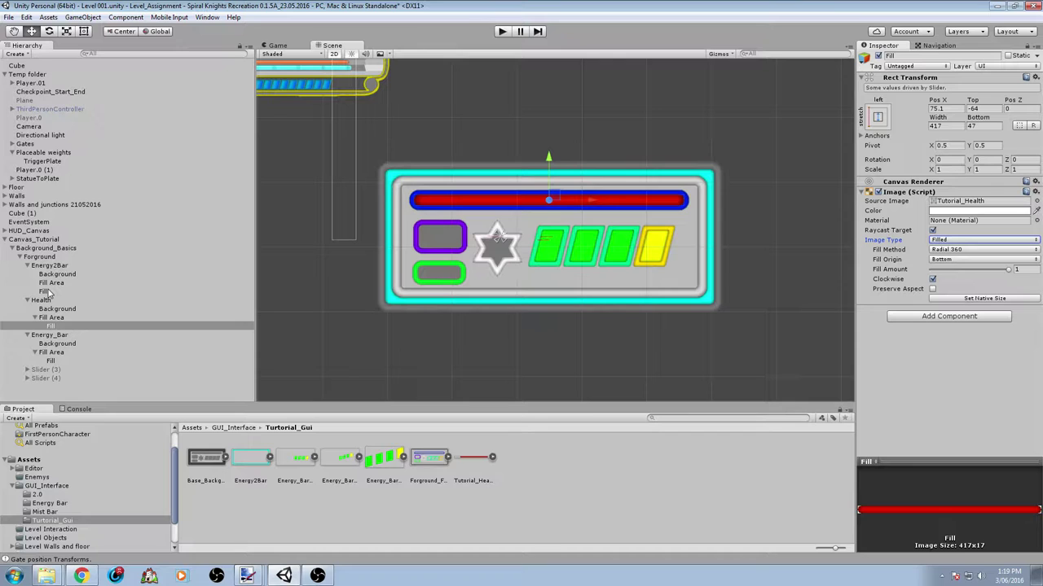
Set the fill method of the Energy_Bar and Health Fill images to Horizontal.
click(80, 362)
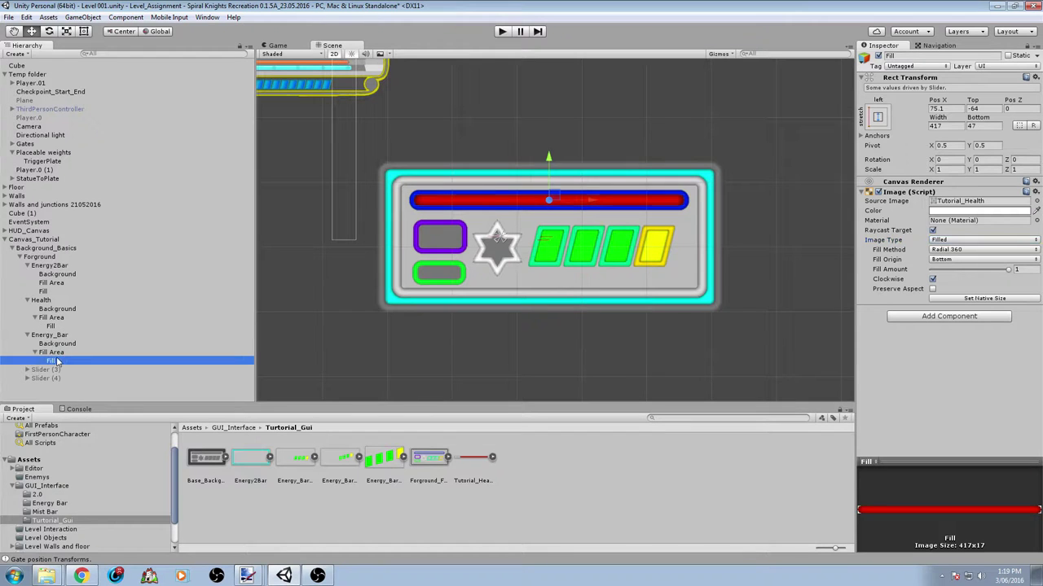
click(945, 251)
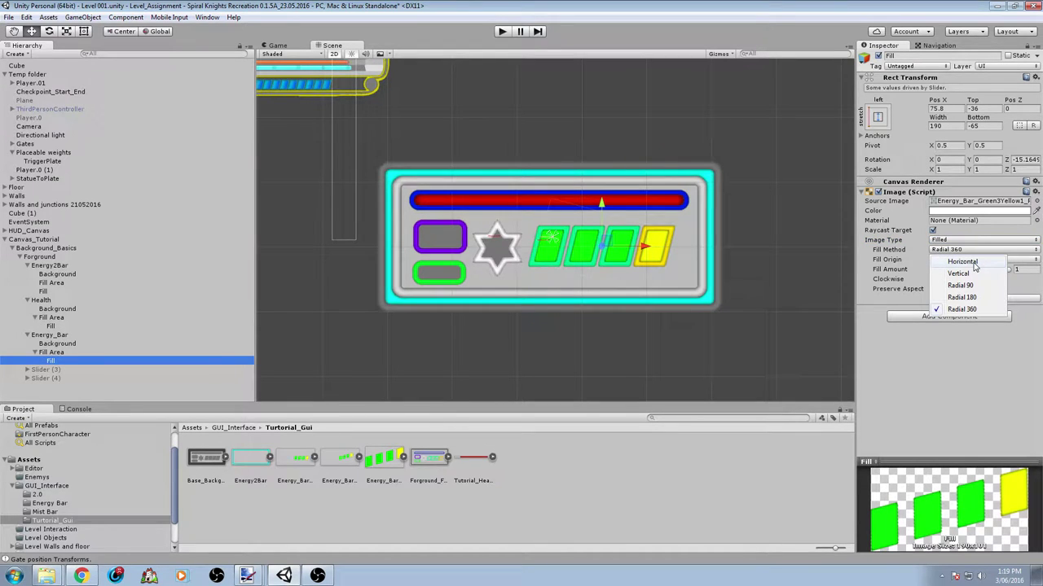
click(967, 273)
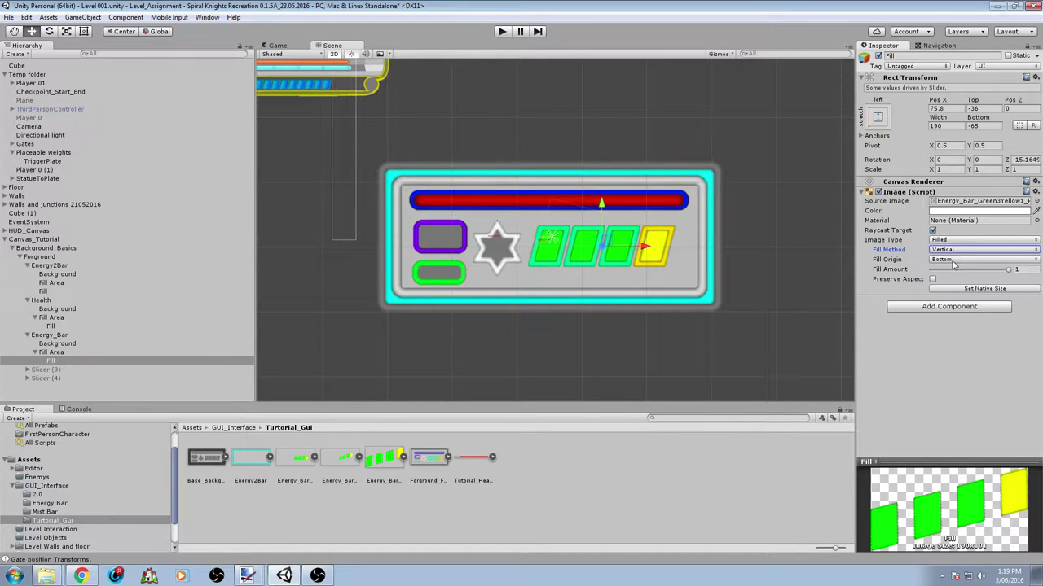
click(960, 252)
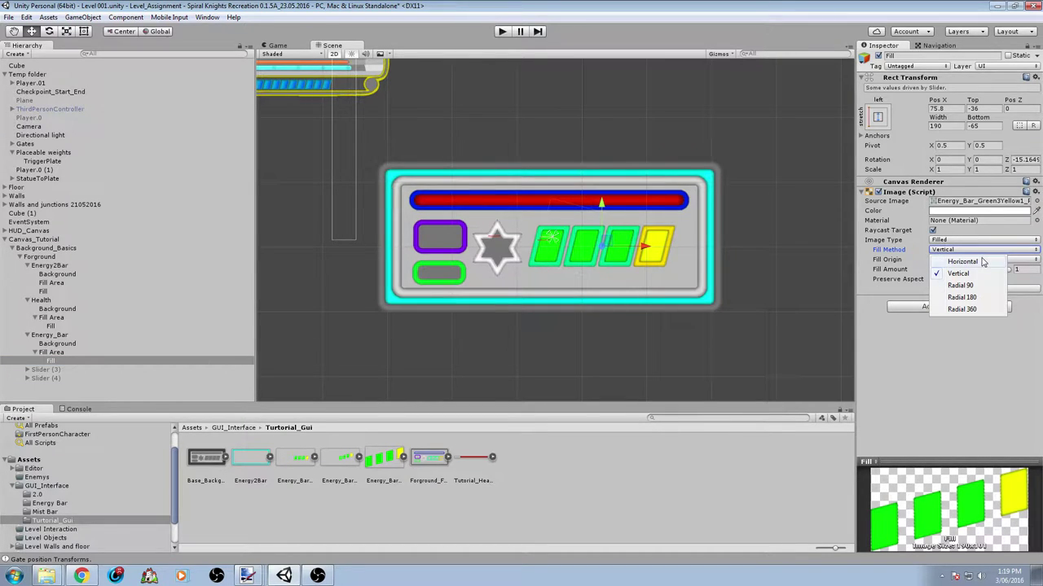
click(983, 261)
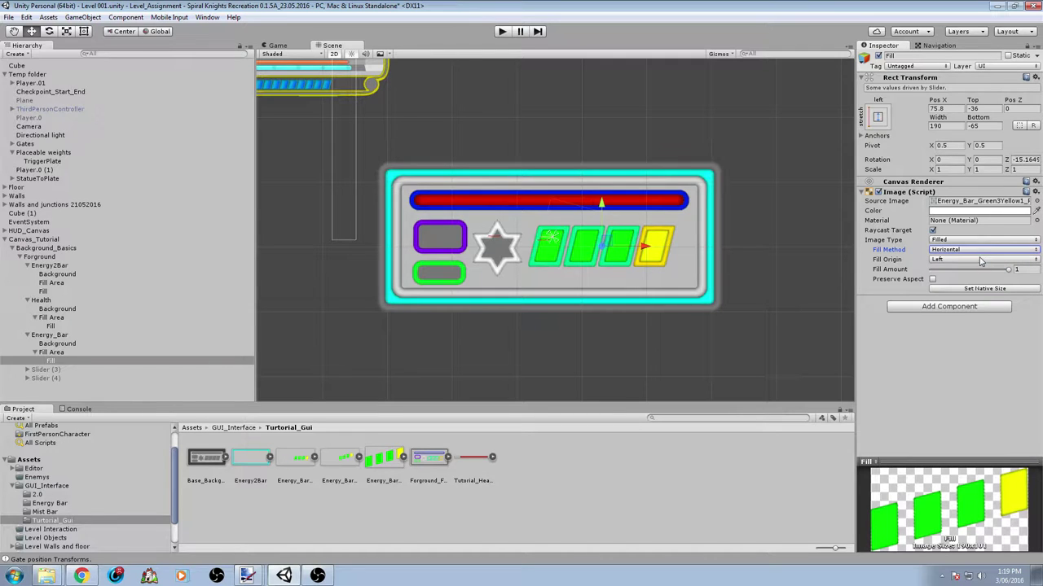
click(51, 326)
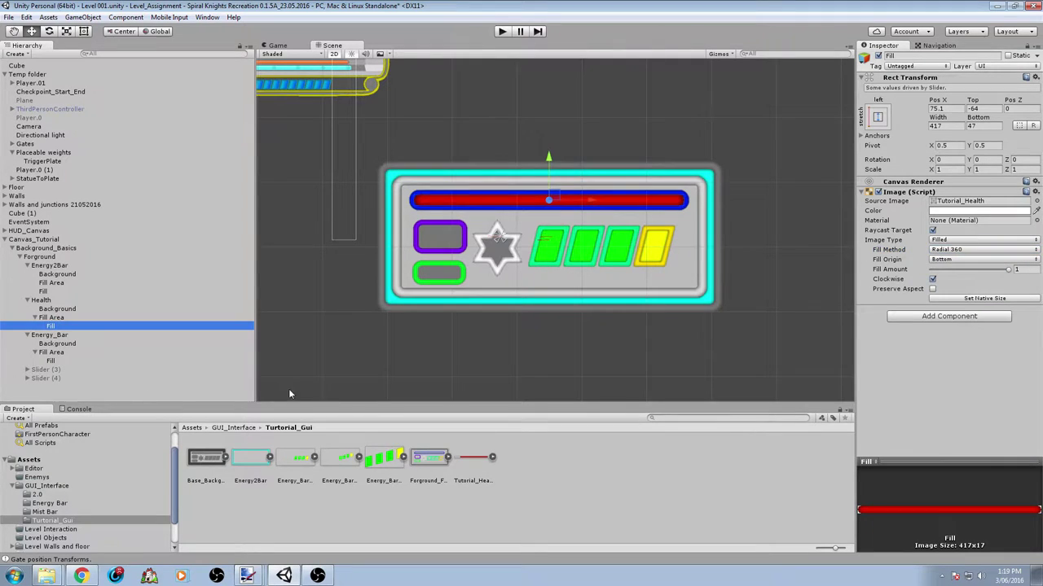
click(961, 250)
click(964, 261)
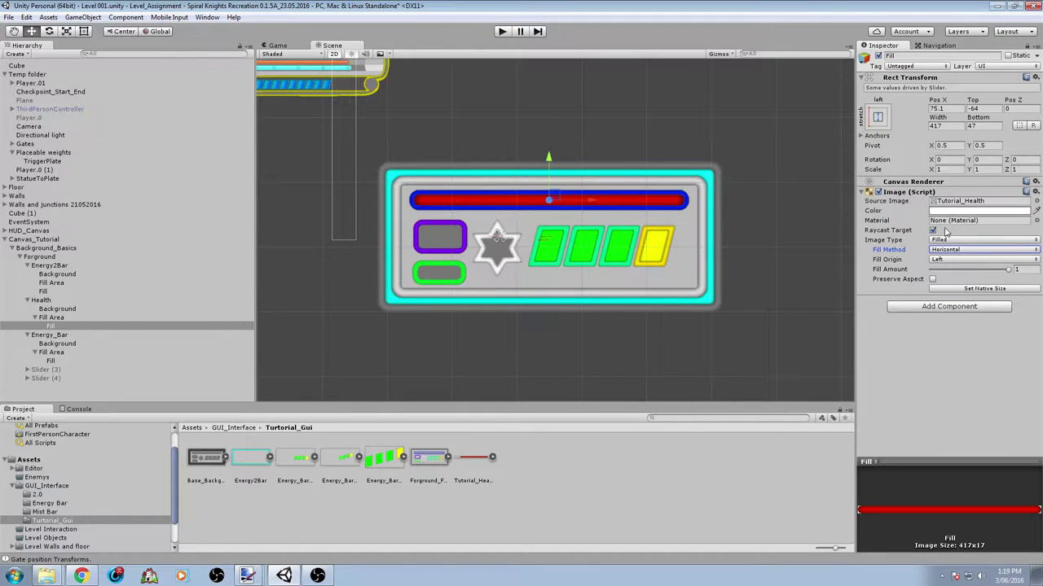
Test the Energy2Bar slider by lowering its value to 0.
click(49, 293)
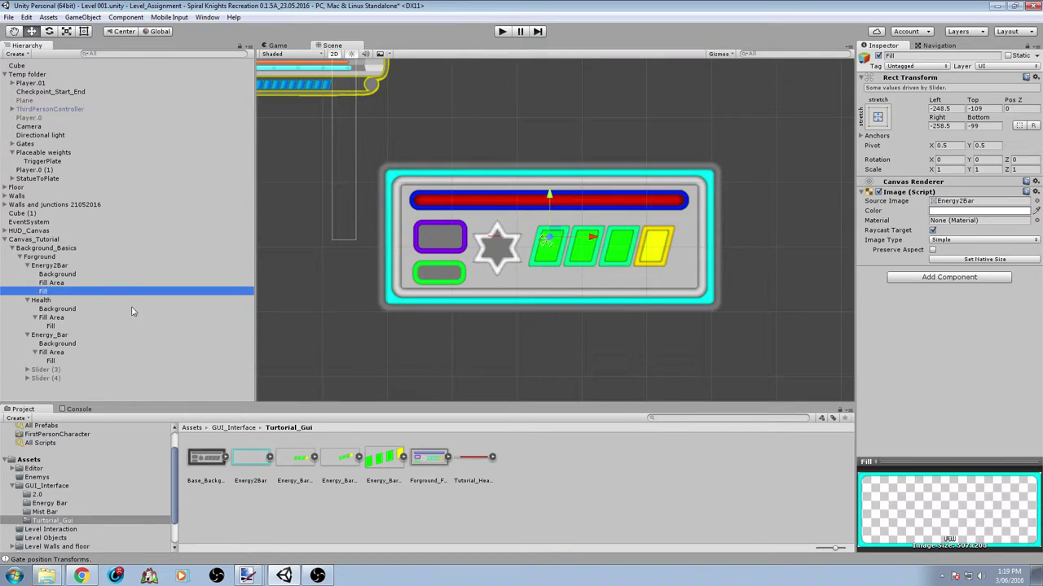
click(72, 268)
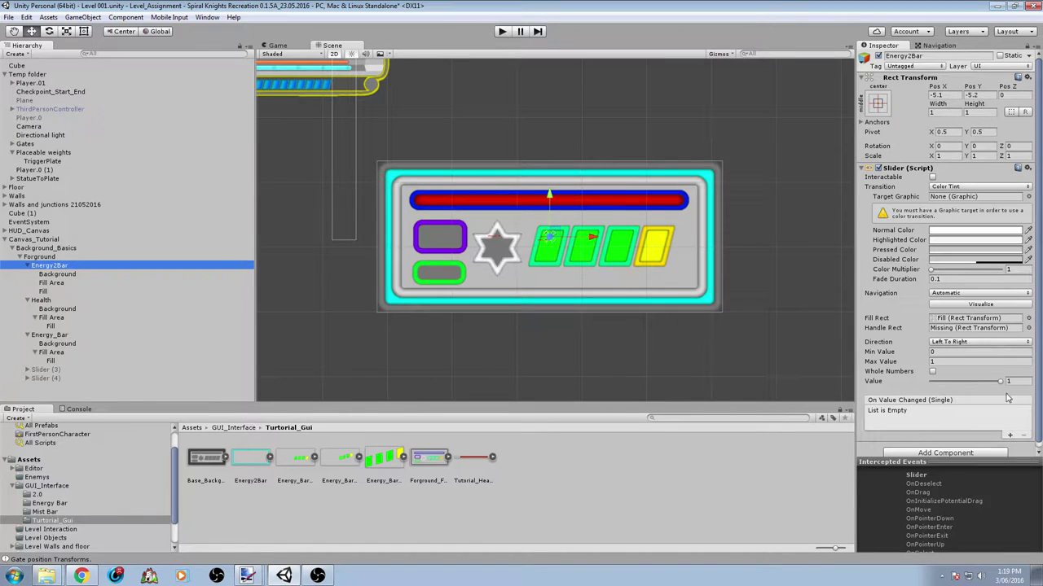
click(1001, 384)
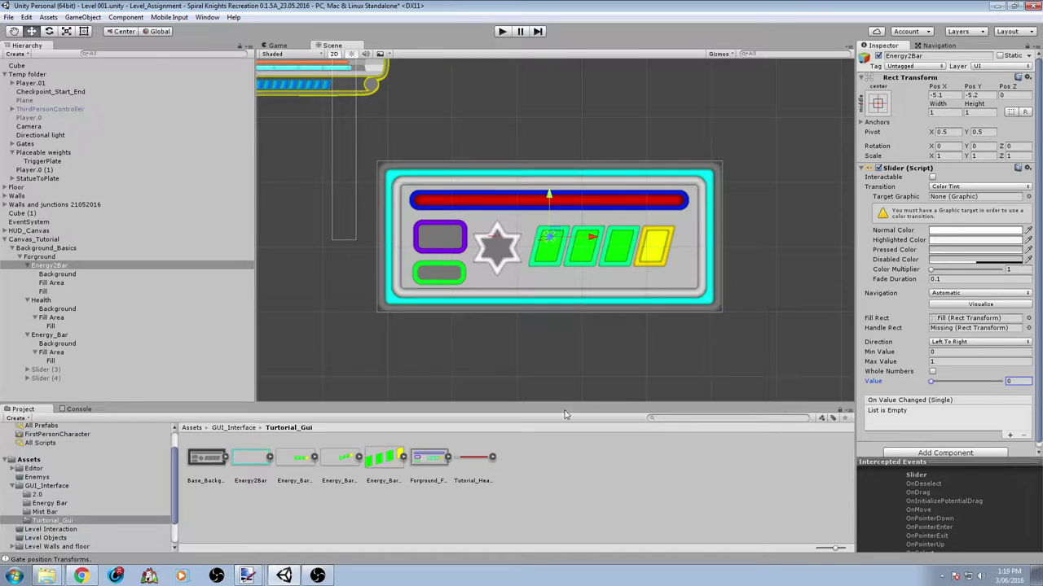
click(948, 343)
click(904, 332)
click(904, 332)
Set the Energy2Bar slider's maximum value to 100 and its current value to 100.
click(939, 363)
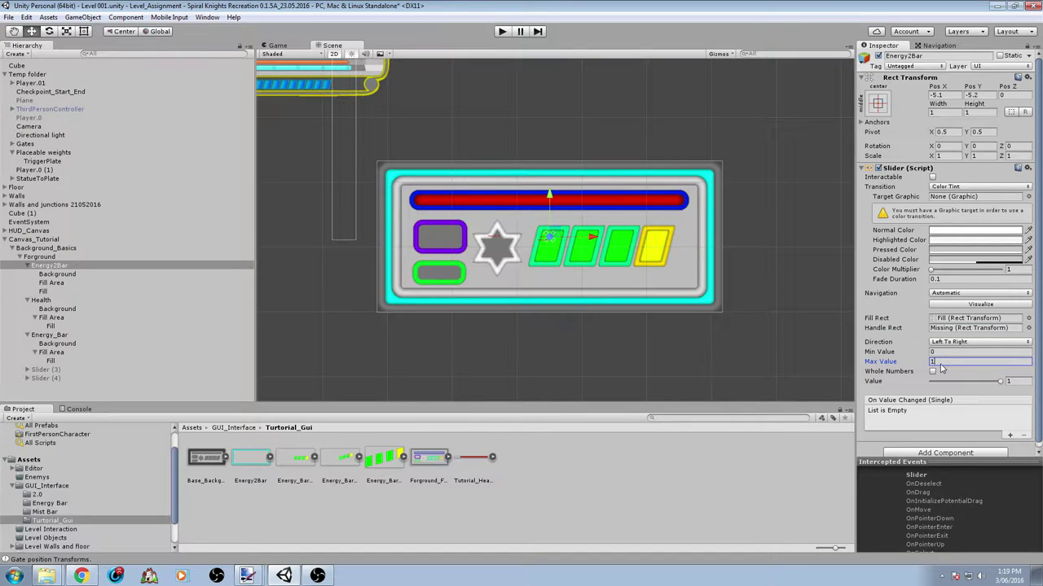
text(00)
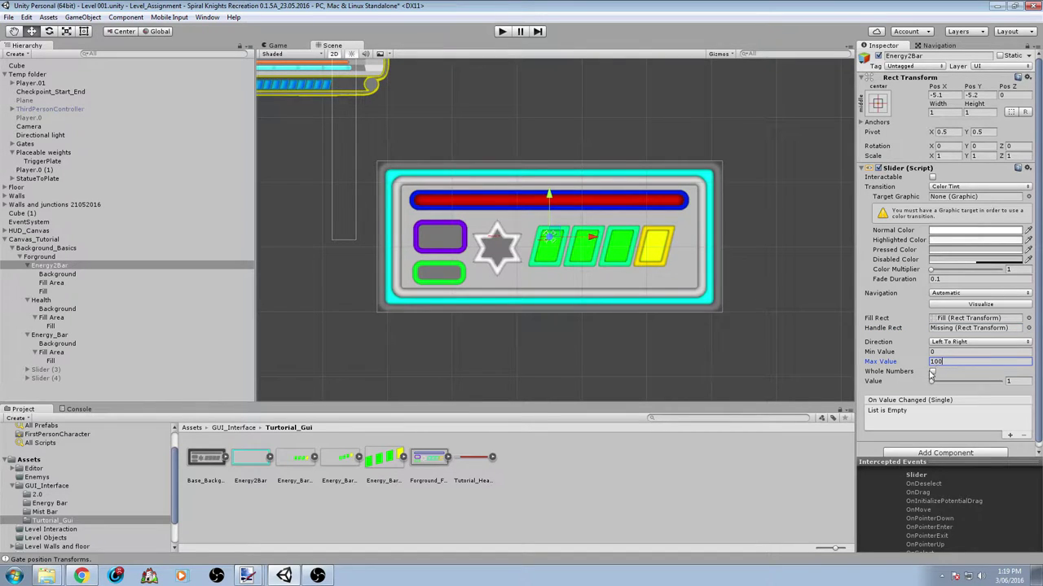
drag(932, 381, 1002, 381)
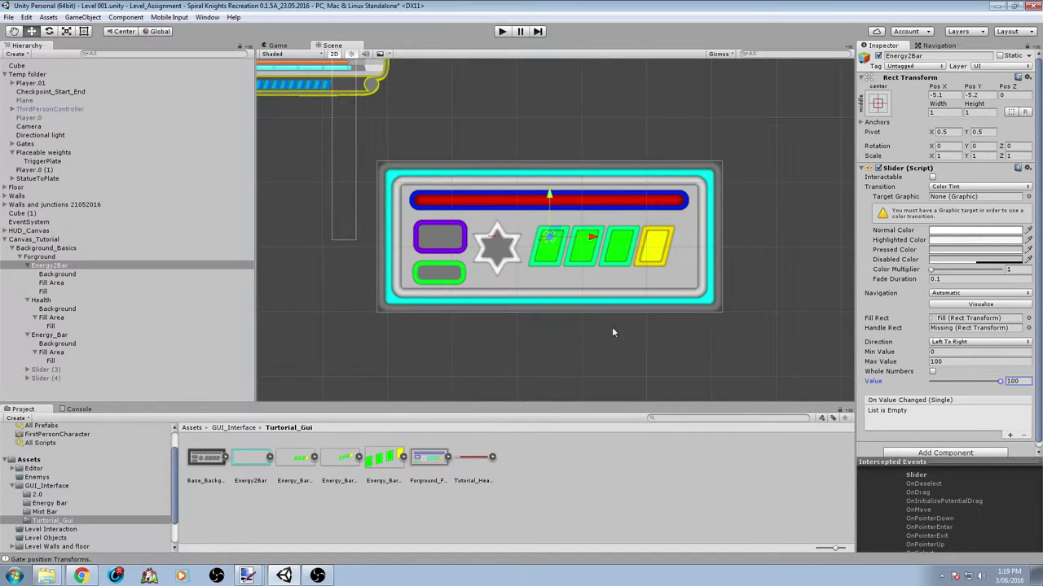
Set the image type of Energy2Bar's Fill to Filled and keep the Energy2Bar slider's value at 100.
click(46, 293)
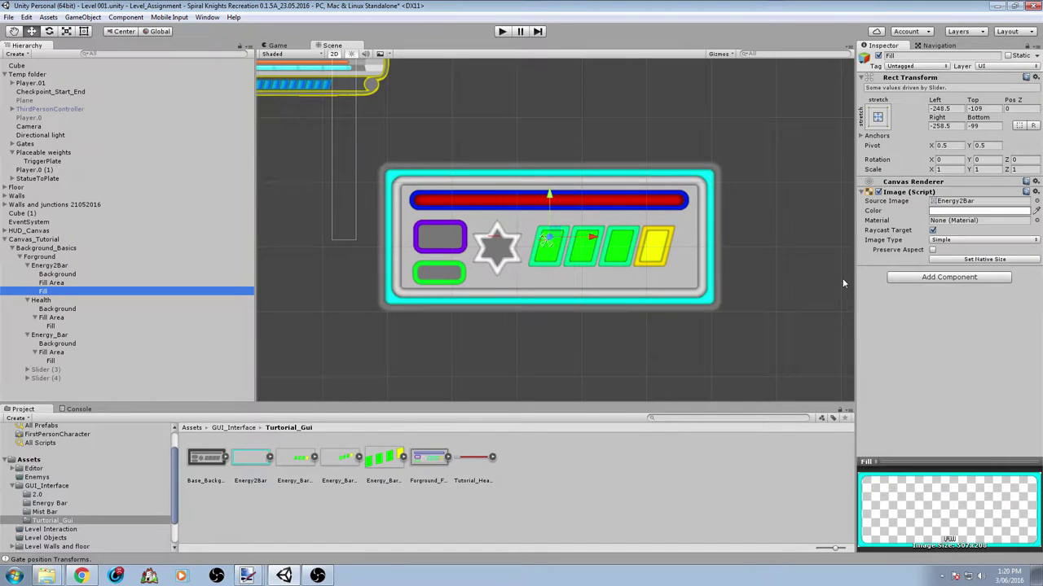
click(961, 240)
click(955, 287)
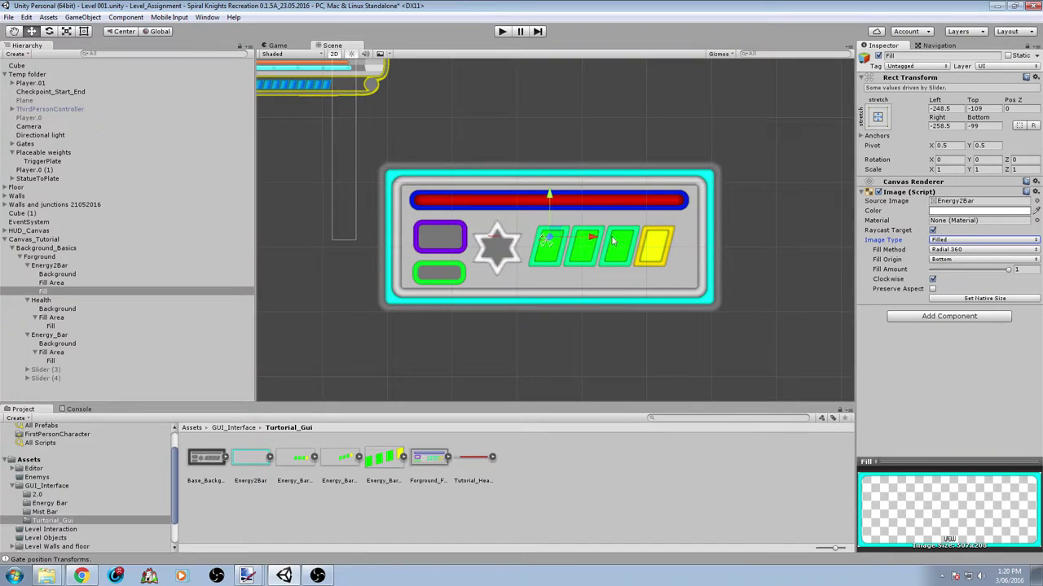
click(47, 266)
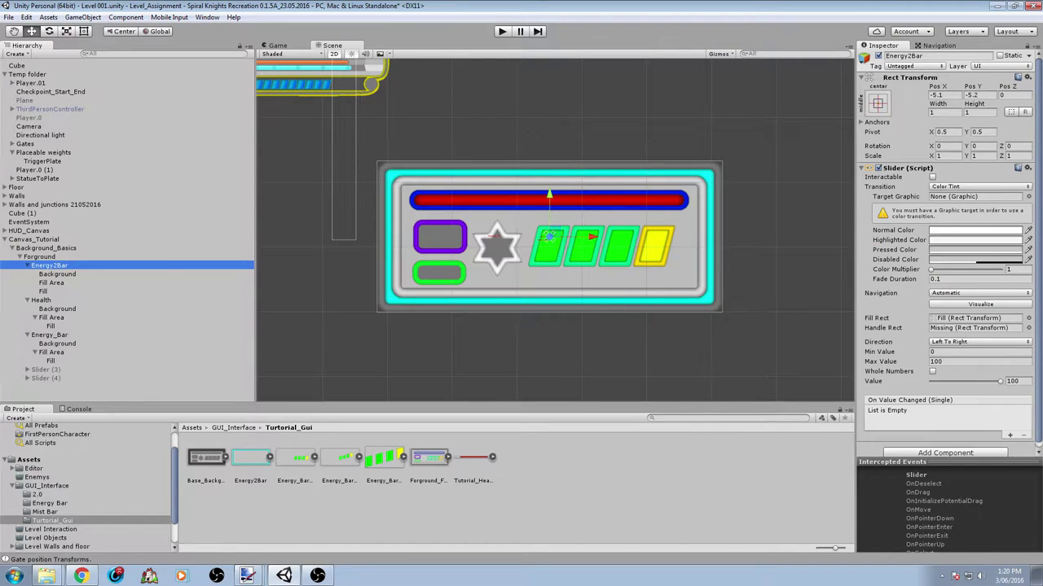
drag(1005, 385, 1034, 381)
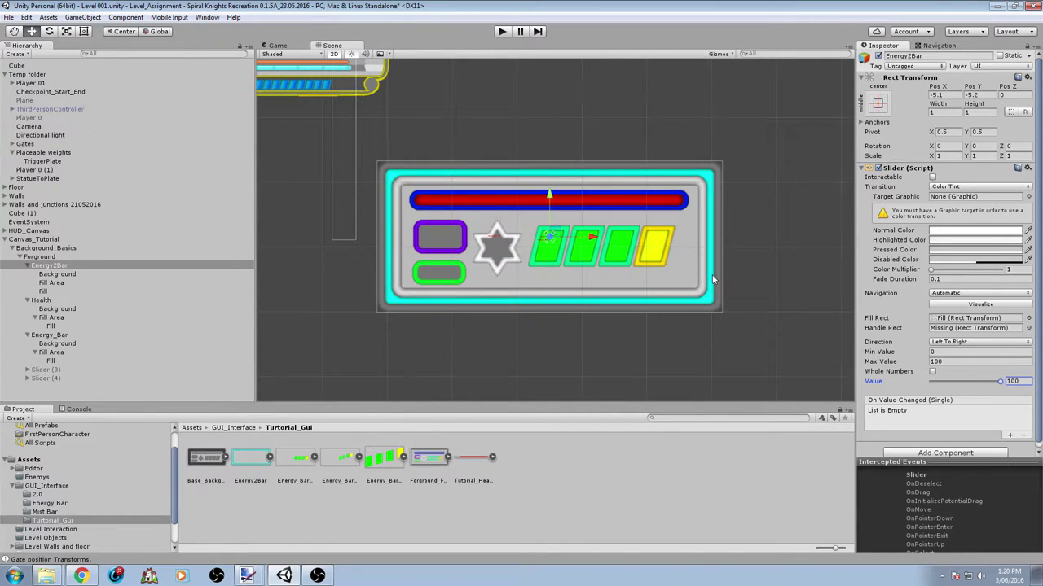
Test the Health bar's Fill image by lowering its fill amount to 0.
scroll(713, 280, up, 5)
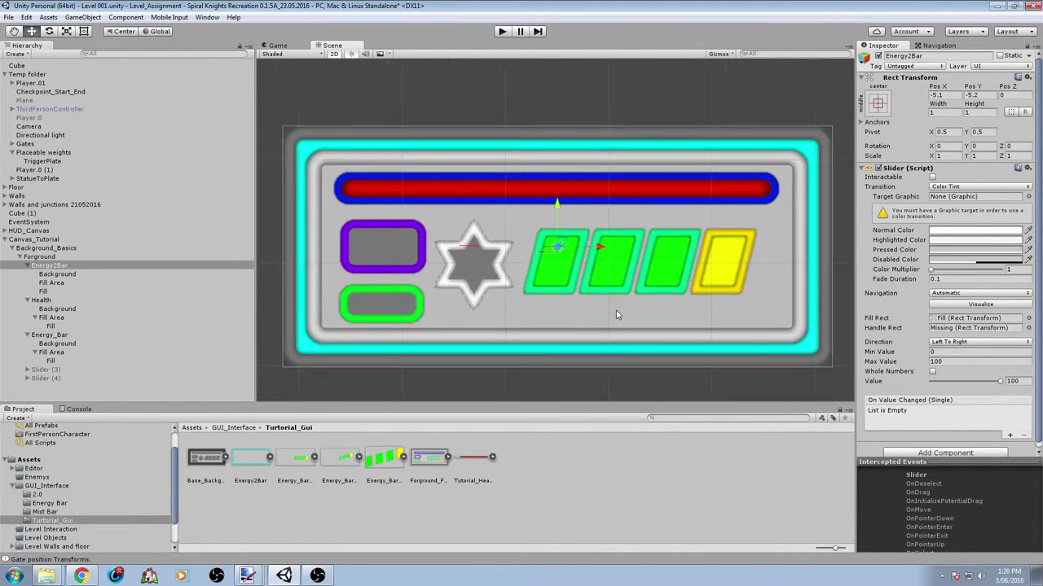
middle_drag(616, 295, 598, 317)
middle_drag(412, 385, 425, 373)
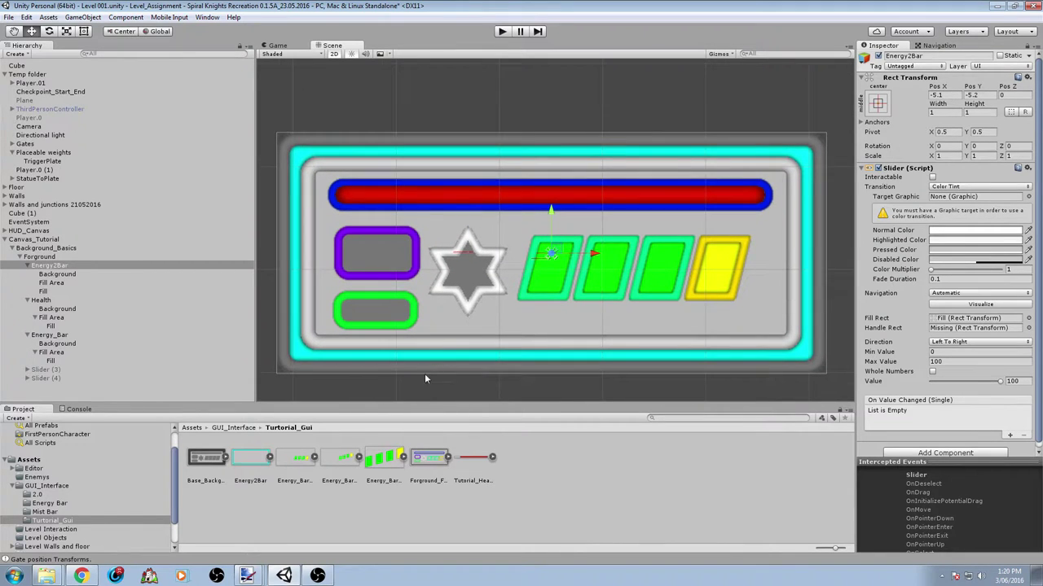
click(54, 326)
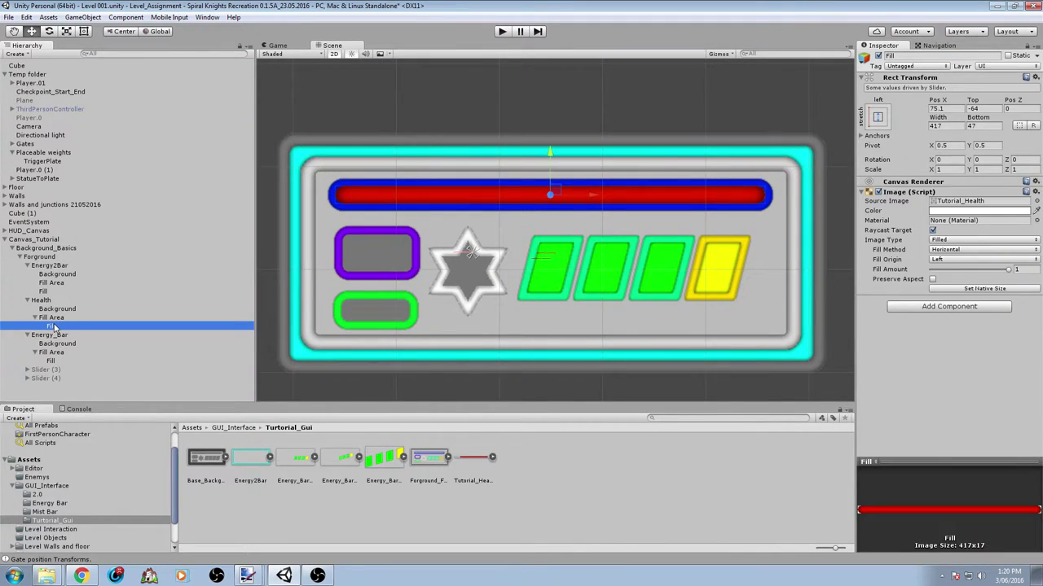
mouse_move(1008, 269)
mouse_down()
mouse_move(913, 280)
mouse_move(933, 275)
mouse_up()
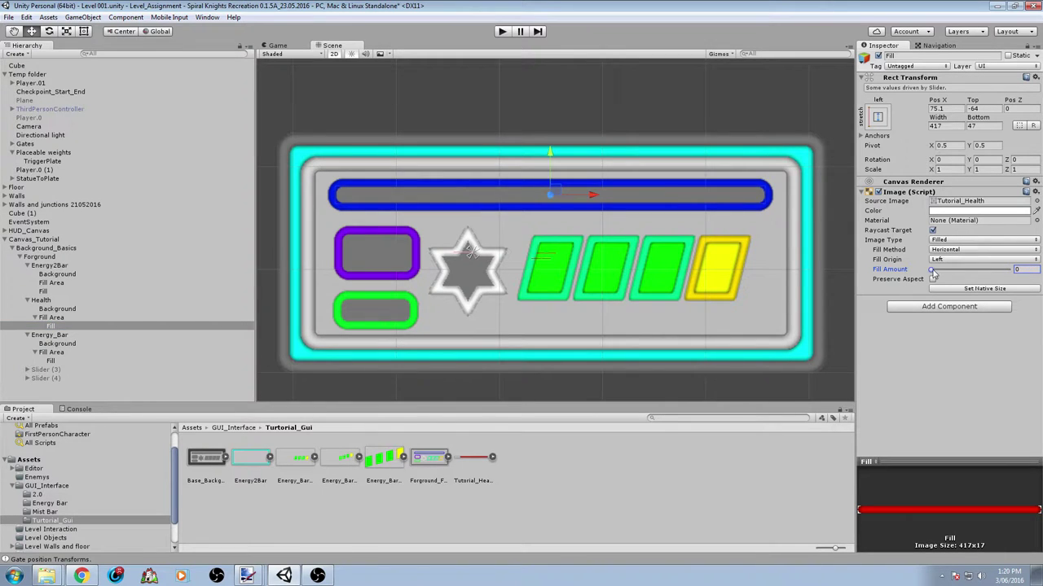
Test how the Energy_Bar's slanted Fill image empties by varying its fill amount, ending at 0.147.
click(57, 361)
drag(1012, 270, 944, 281)
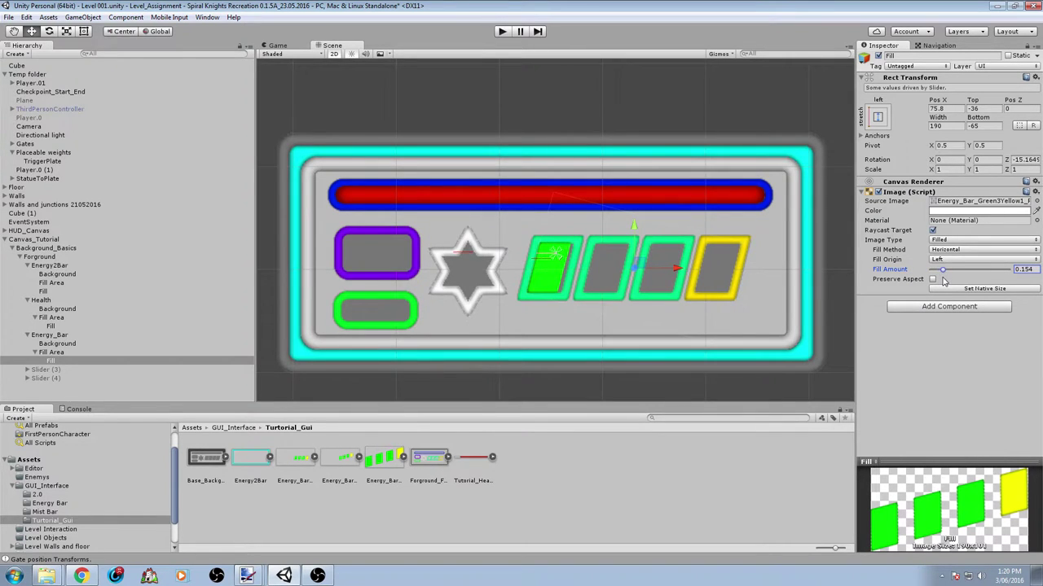
scroll(607, 282, up, 8)
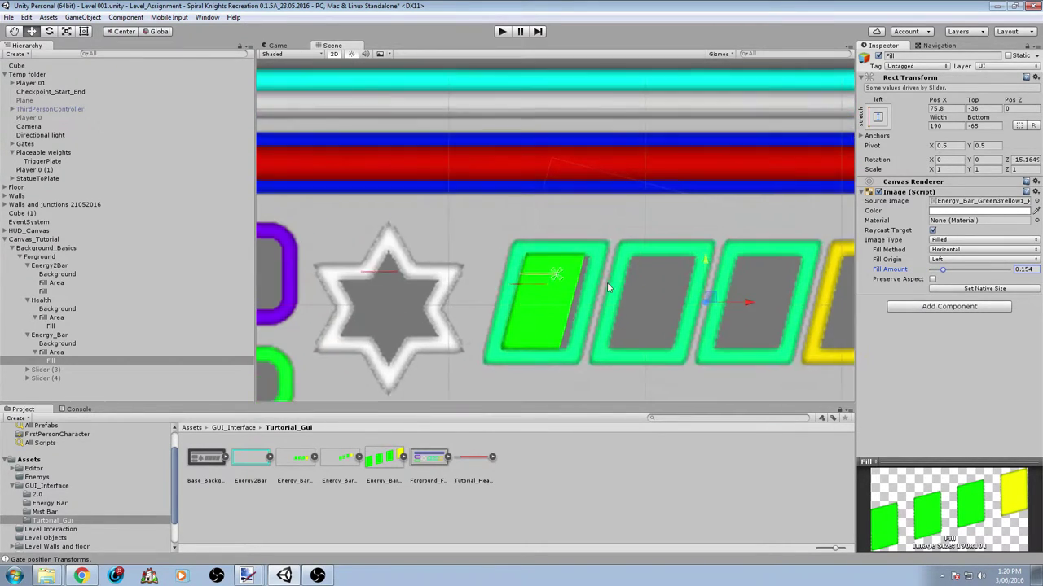
scroll(546, 250, up, 5)
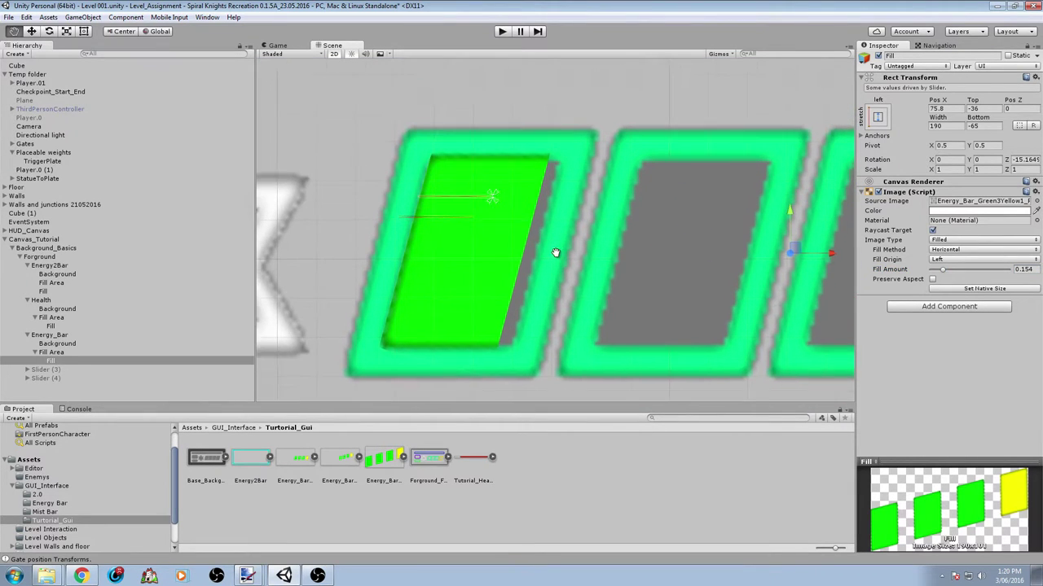
mouse_move(943, 269)
mouse_down()
mouse_move(931, 270)
mouse_move(944, 269)
mouse_up()
drag(971, 268, 945, 272)
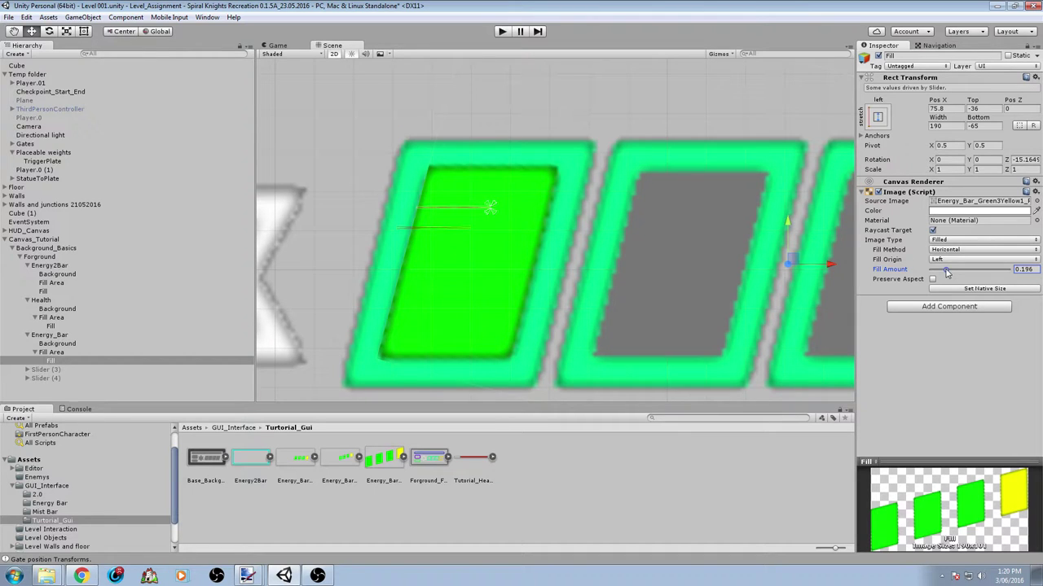
drag(947, 273, 943, 273)
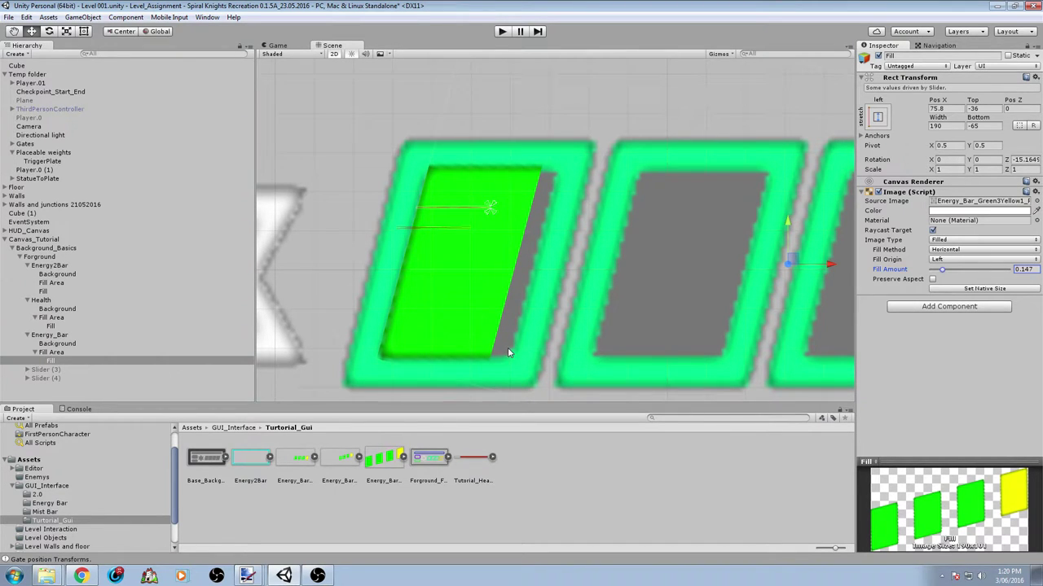
Compare the plain, rotated and cropped Energy_Bar_Green3Yellow1 sprites in the Turtorial_Gui folder.
scroll(505, 348, down, 6)
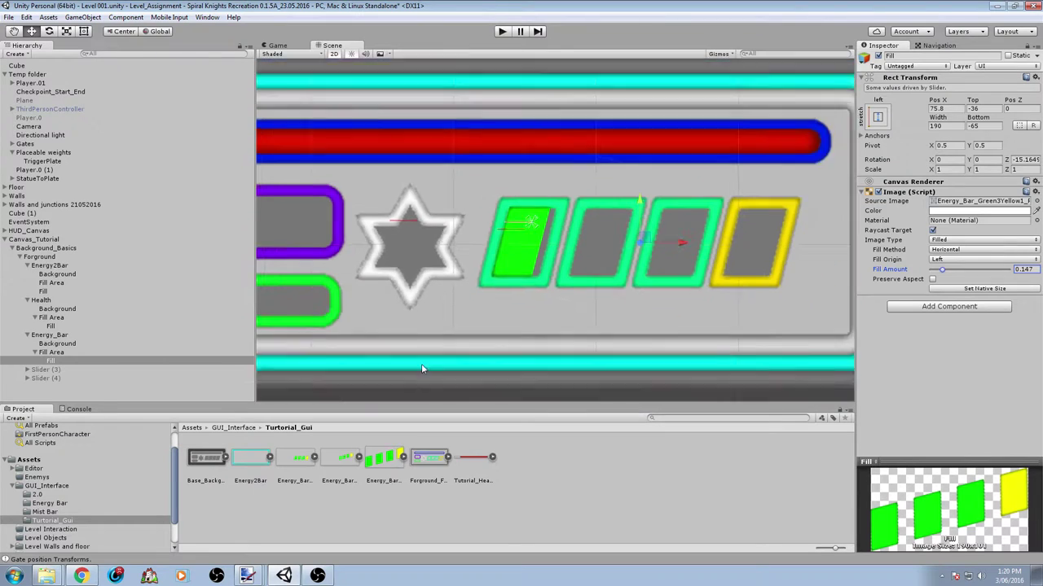
scroll(421, 363, down, 2)
click(306, 461)
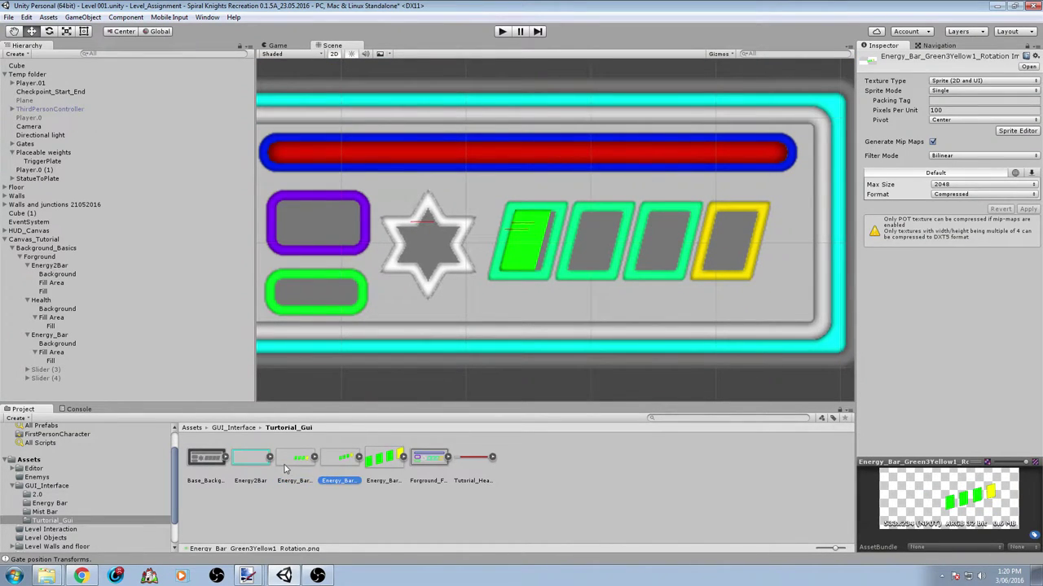
click(313, 457)
click(390, 468)
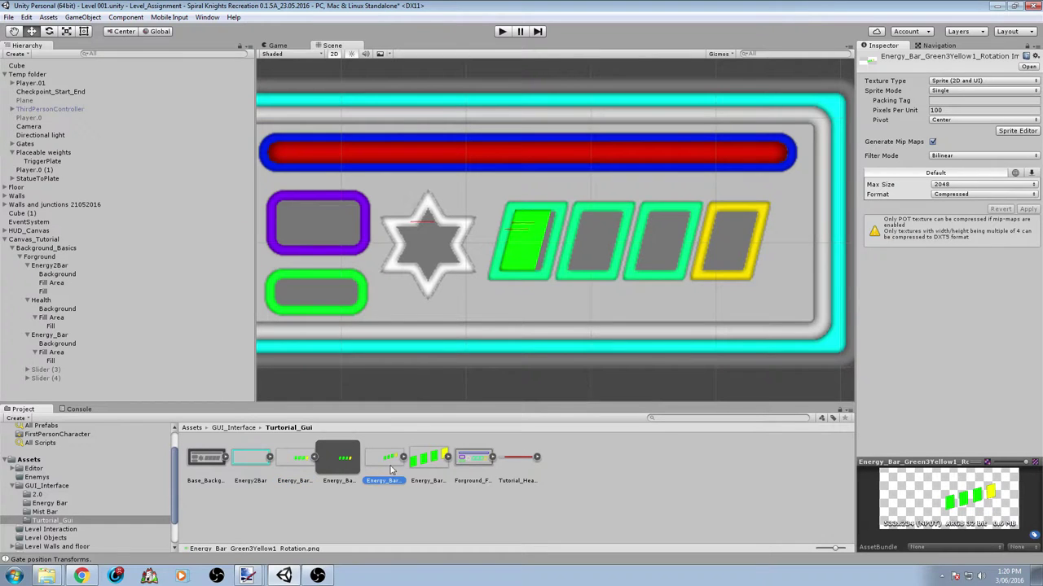
scroll(451, 366, down, 2)
click(289, 461)
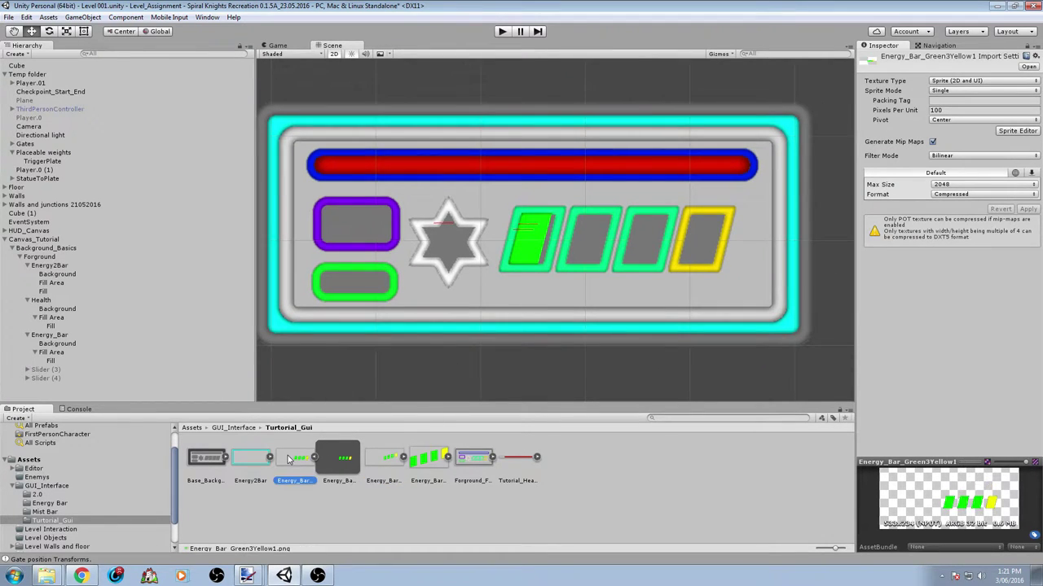
click(346, 457)
click(429, 460)
Set the fill amount of the Energy_Bar's Fill image back to 1.
scroll(551, 227, up, 6)
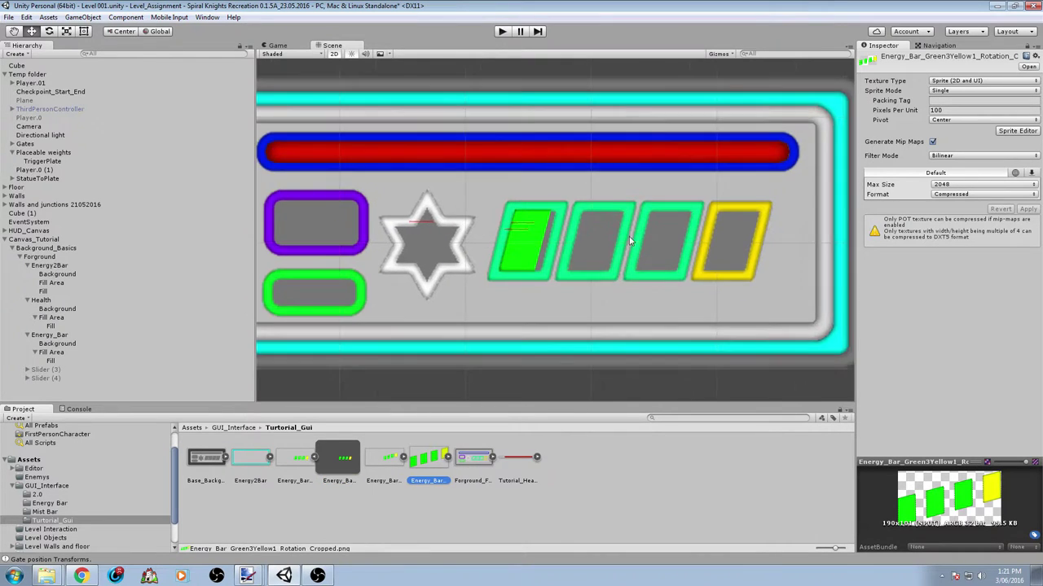
click(49, 361)
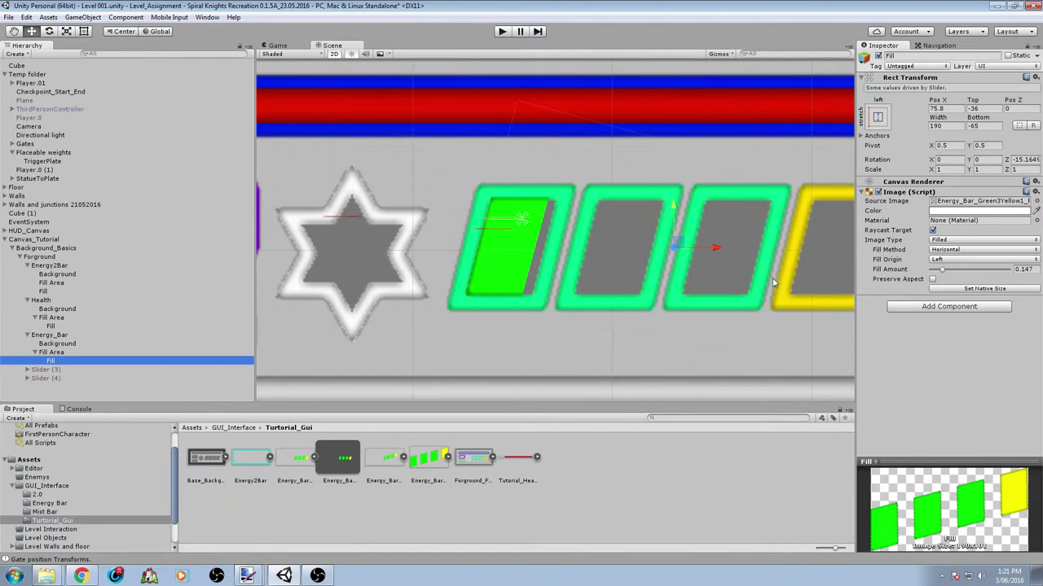
drag(943, 271, 1010, 270)
scroll(510, 227, down, 5)
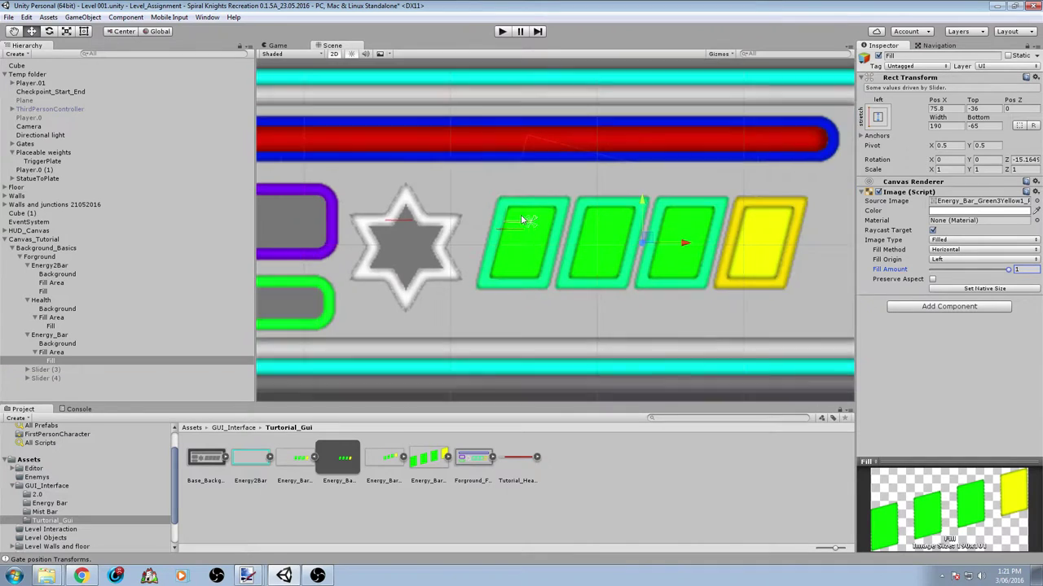
scroll(439, 204, up, 1)
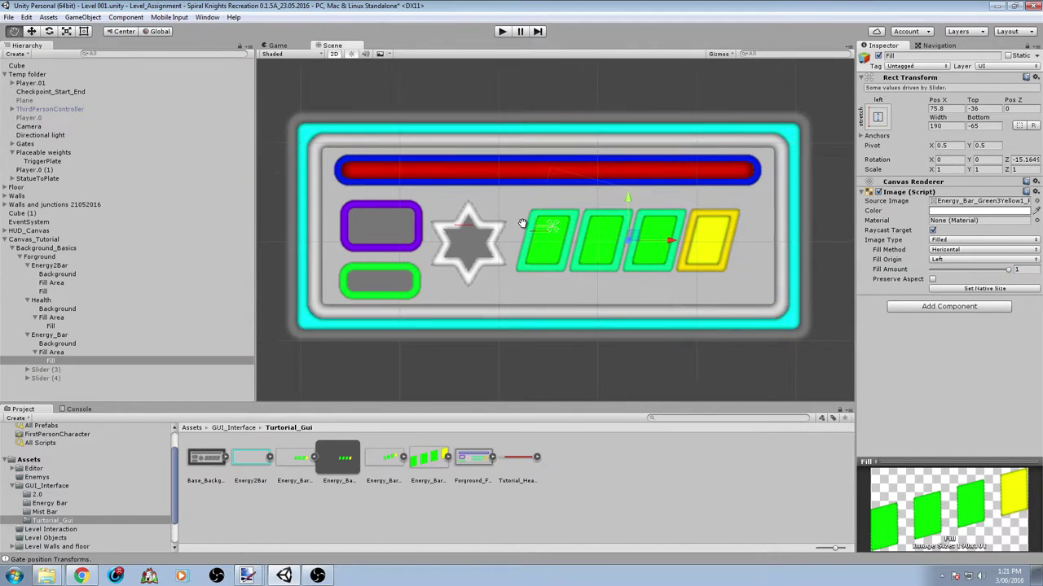
Inspect the Mist Value and Energy Value slider references in Player.01's New Player Controller script.
click(306, 131)
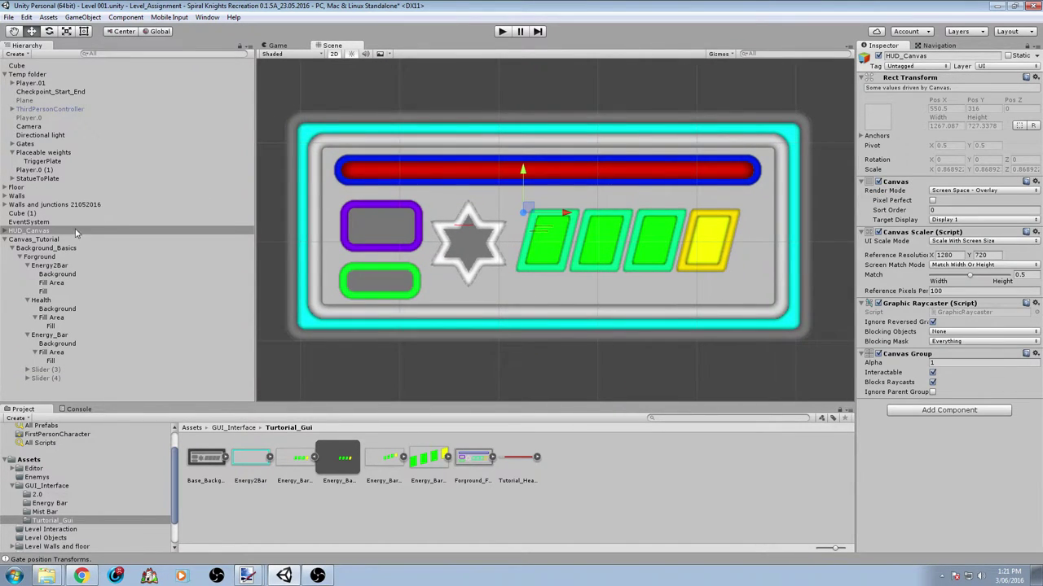
click(12, 83)
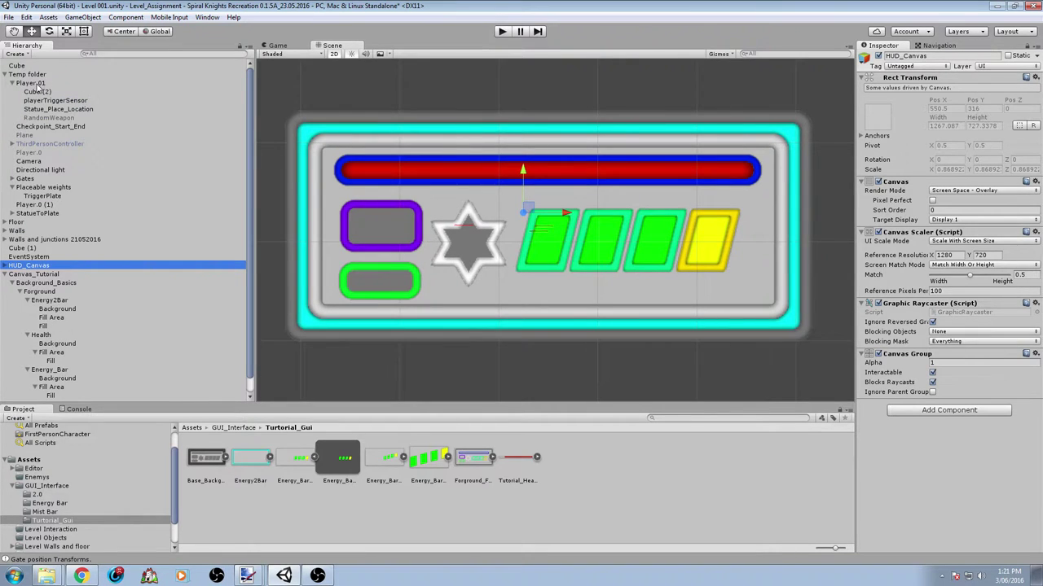
click(35, 85)
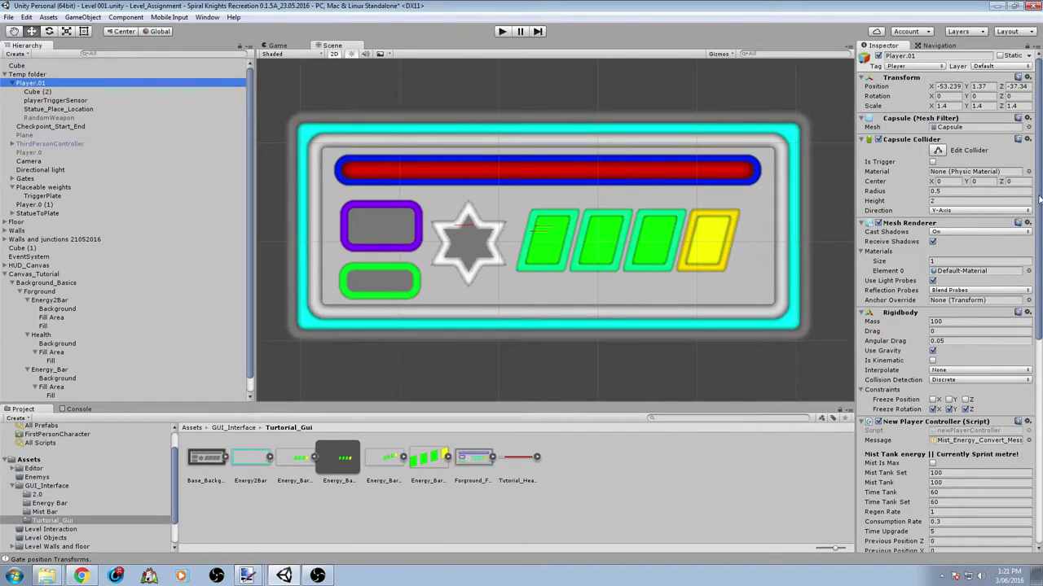
scroll(964, 264, down, 8)
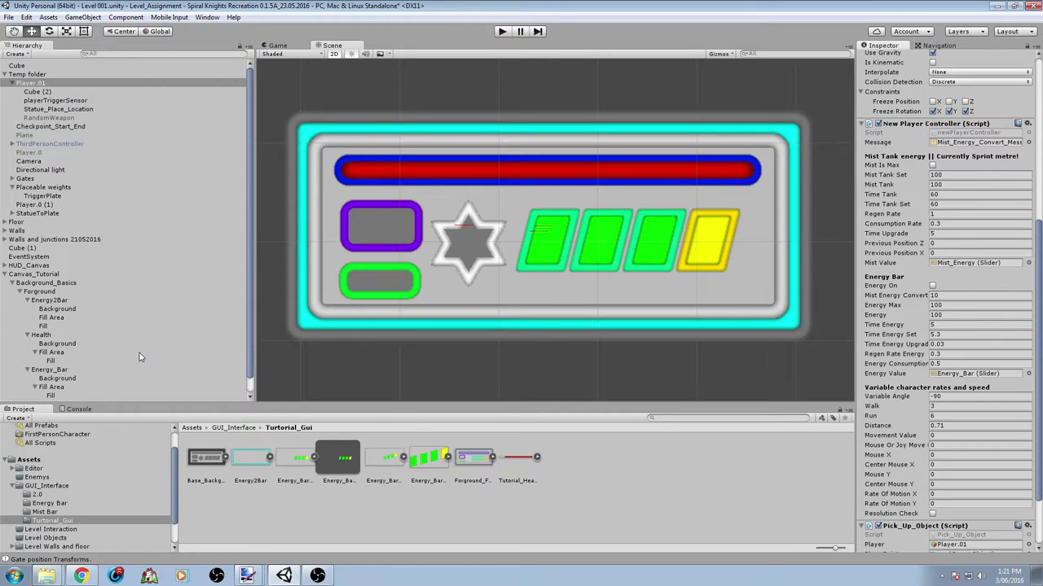
scroll(139, 353, down, 1)
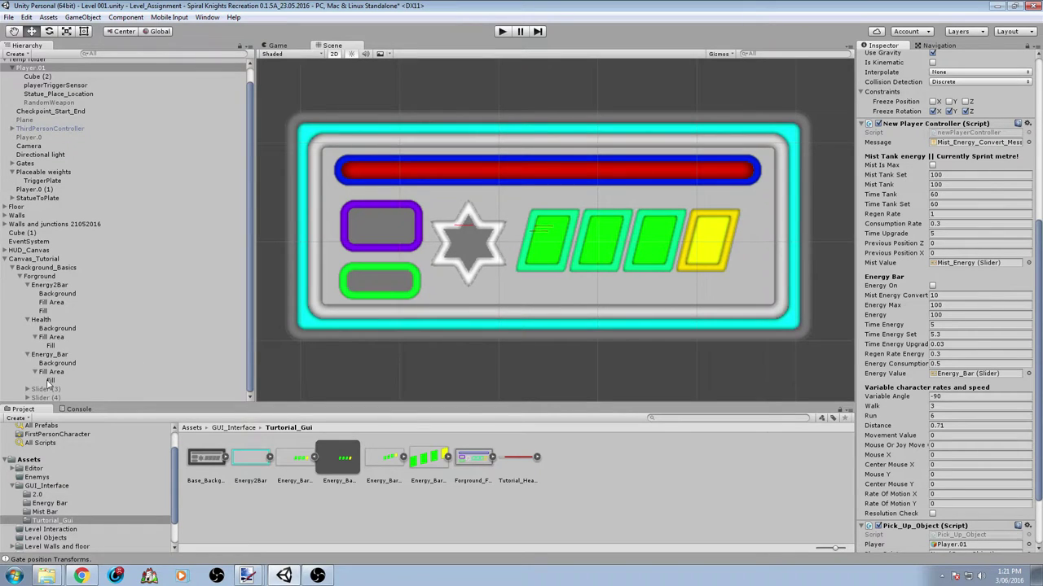
drag(52, 380, 85, 372)
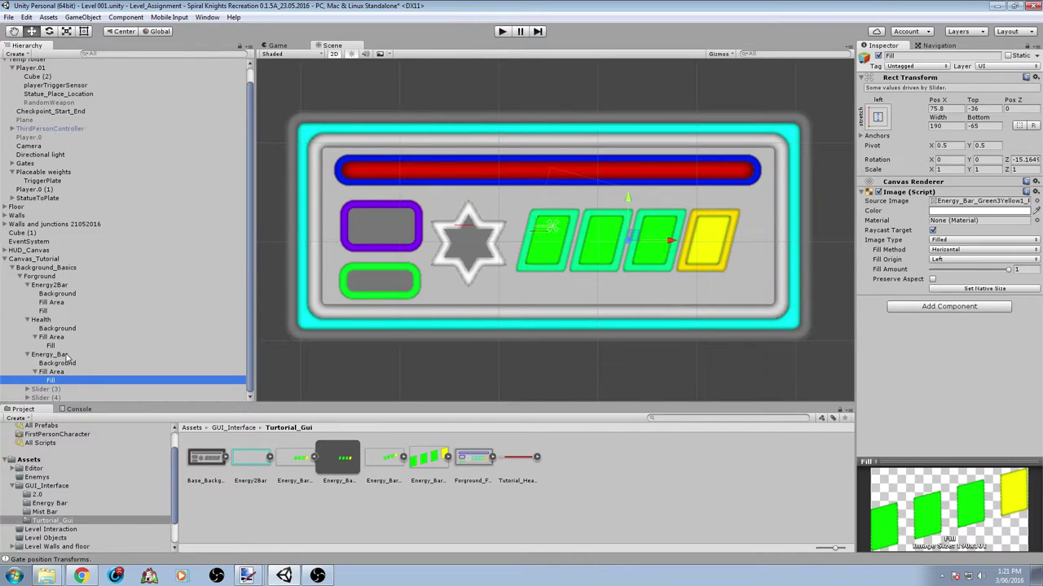
scroll(88, 364, up, 1)
click(36, 83)
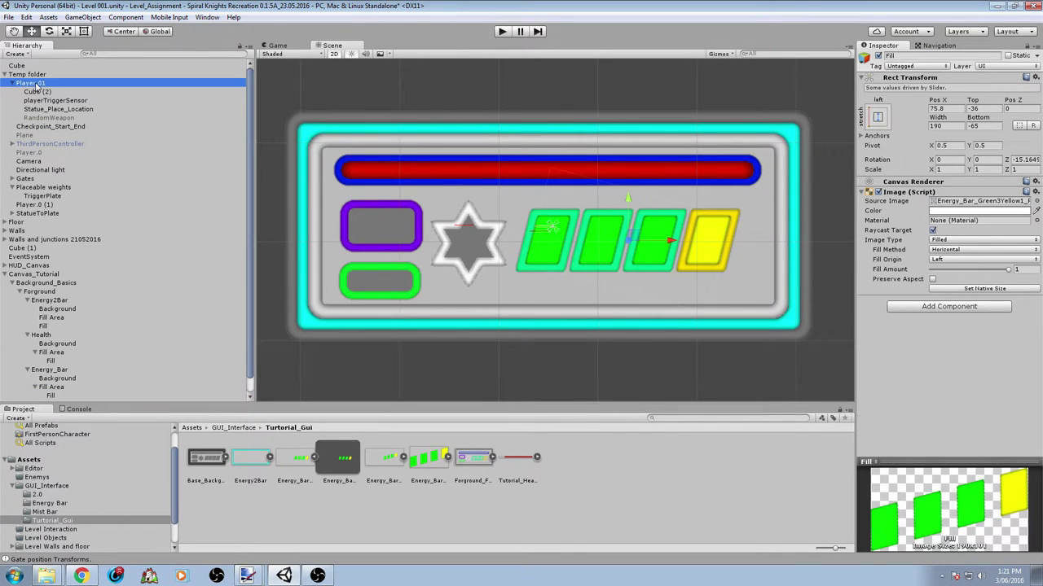
scroll(949, 325, down, 15)
scroll(949, 325, down, 2)
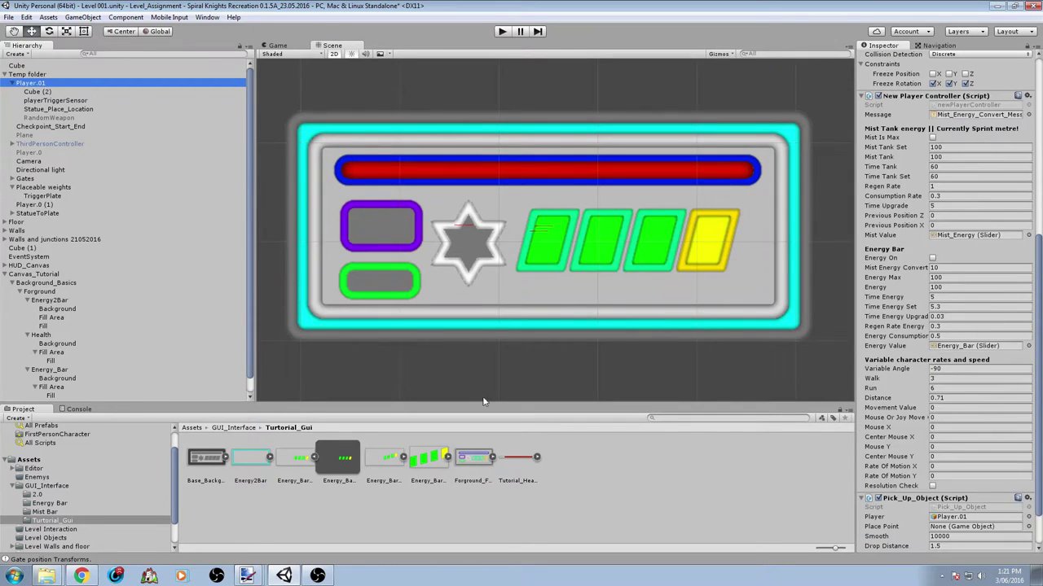
scroll(98, 363, down, 1)
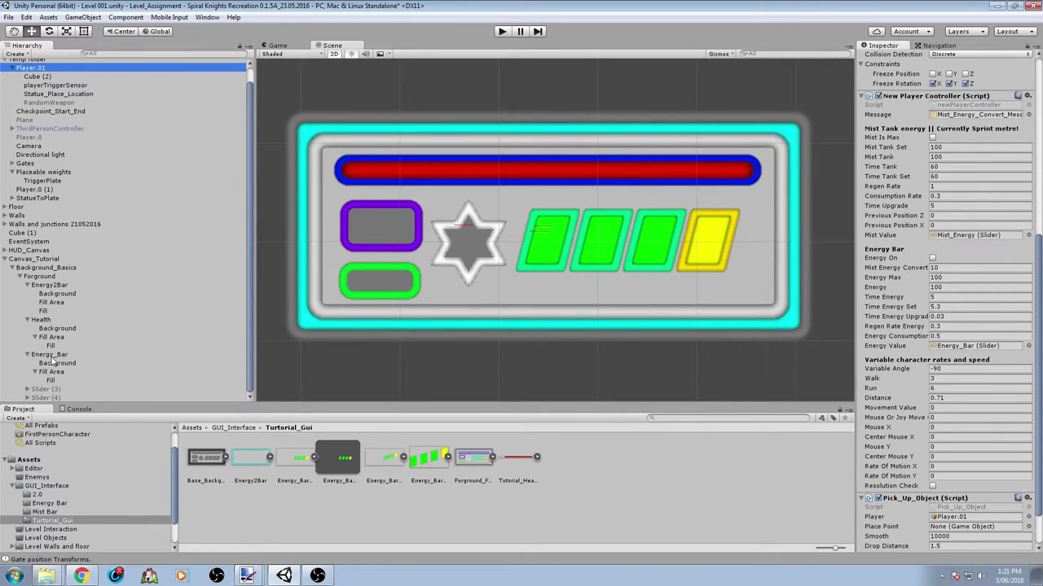
Assign Canvas_Tutorial's Energy_Bar slider to Energy Value and its Energy2Bar slider to Mist Value on Player.01's New Player Controller.
drag(51, 358, 948, 345)
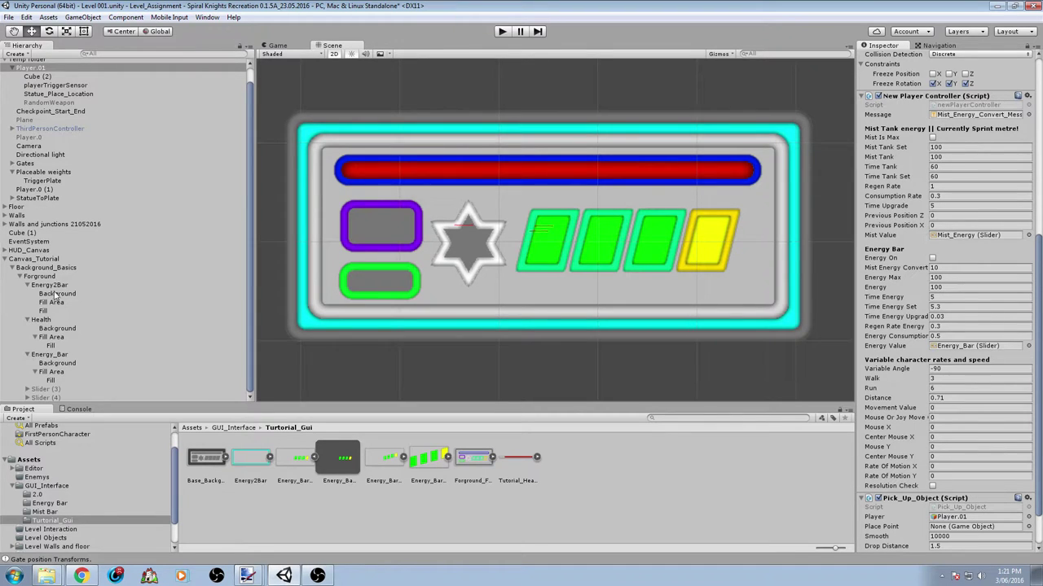
drag(56, 292, 955, 351)
drag(52, 363, 968, 348)
drag(50, 286, 965, 235)
Run the game to test the bars linked to the player controller, and stop play mode.
click(502, 32)
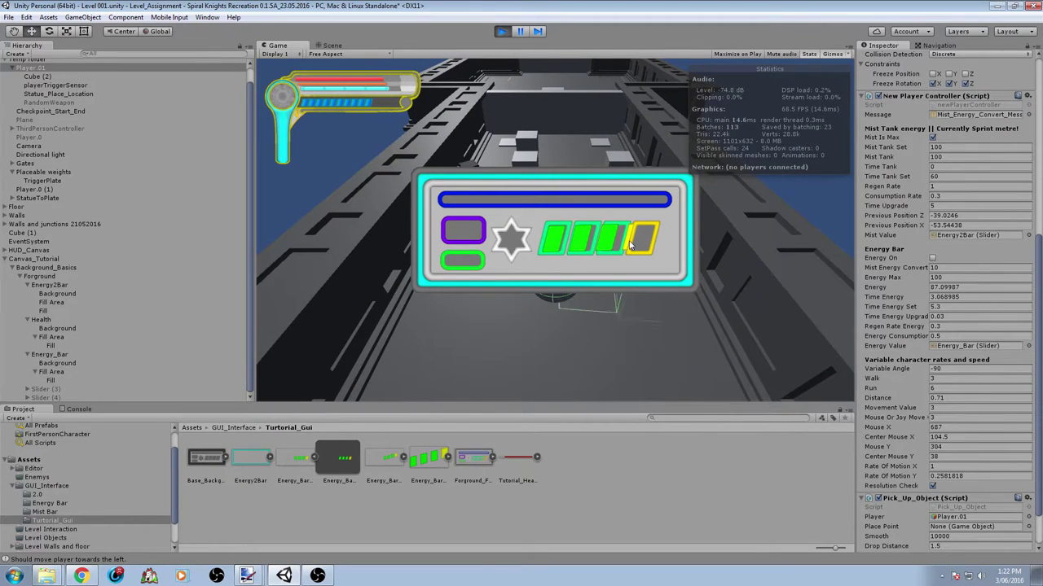
click(502, 31)
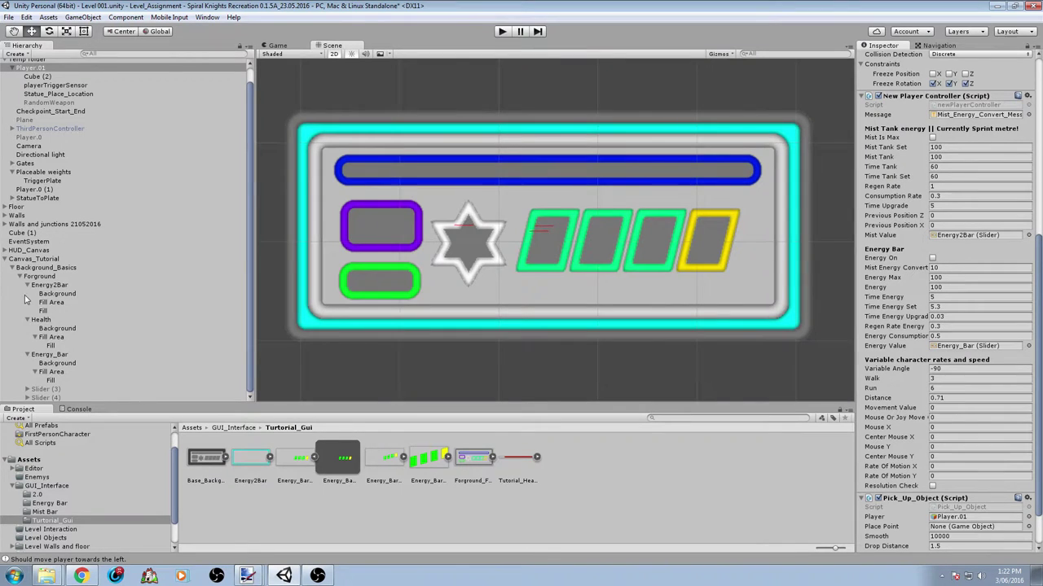
Set the Health slider's Max Value to 100 and raise its Value to 100.
click(40, 319)
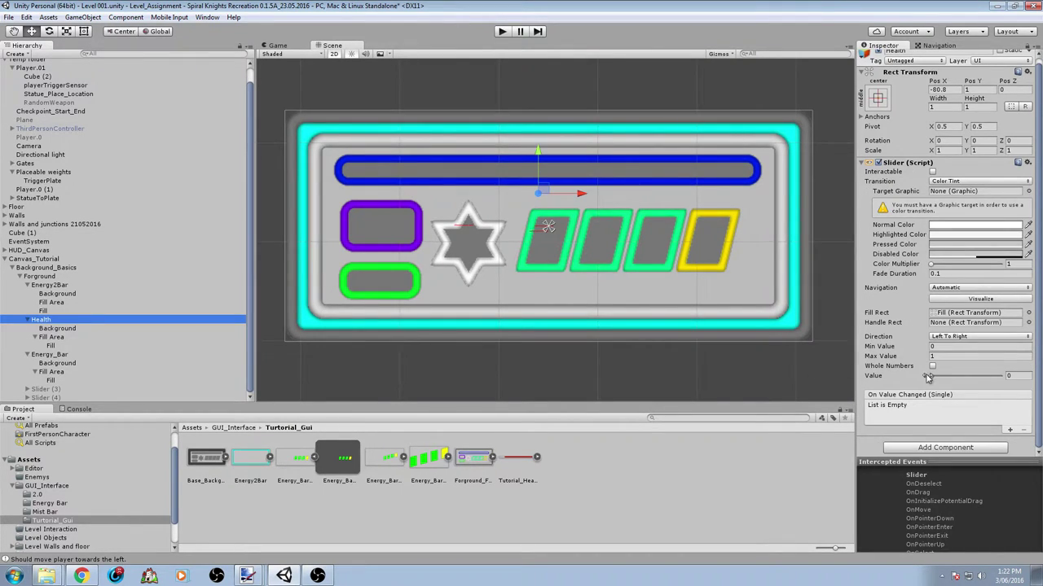
drag(933, 376, 1001, 377)
click(967, 356)
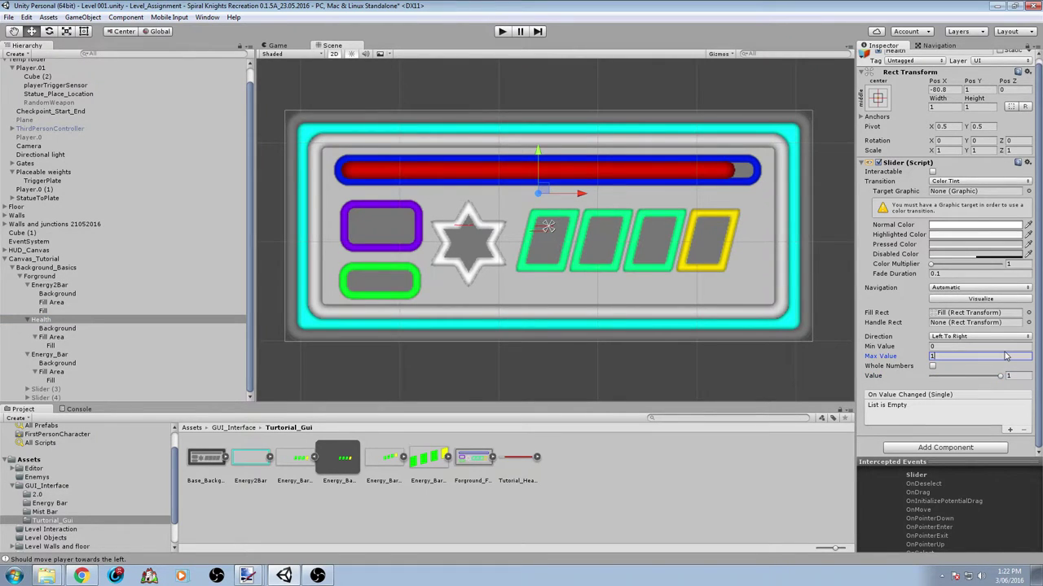
text(100)
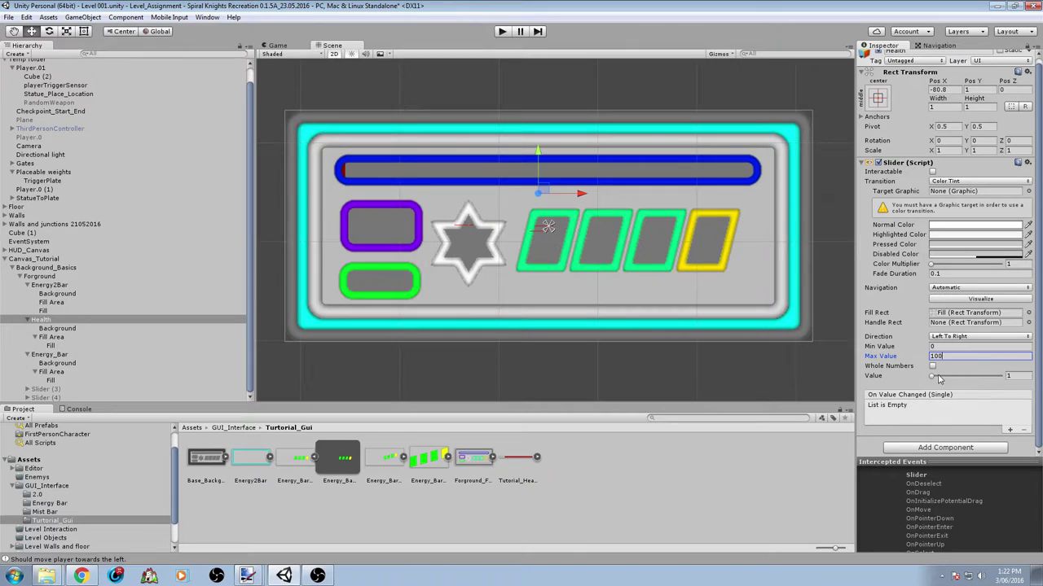
drag(936, 376, 1026, 376)
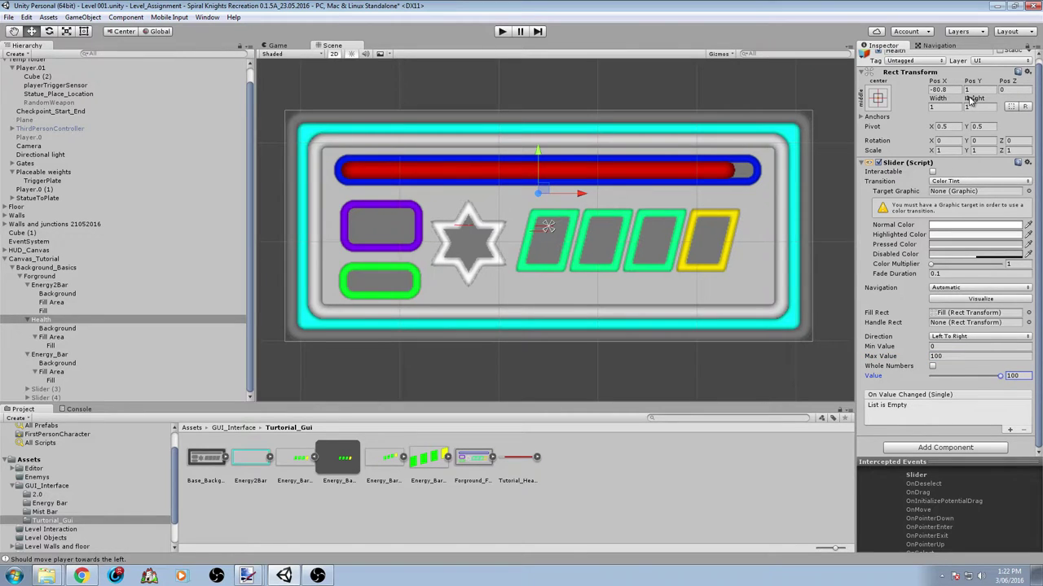
Set the Health slider's width to 2, test the game briefly, and stop play mode.
click(938, 107)
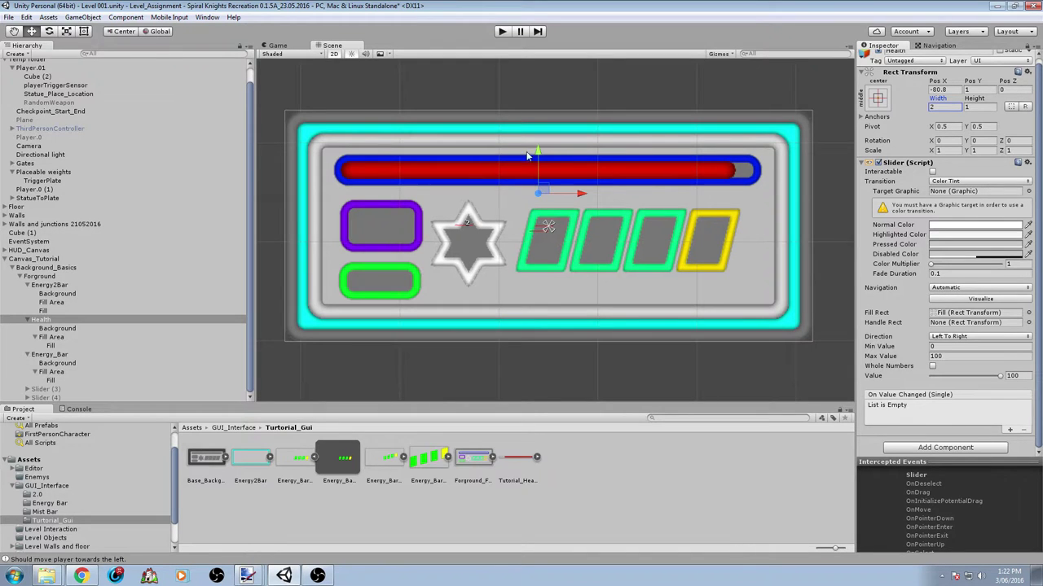
click(508, 33)
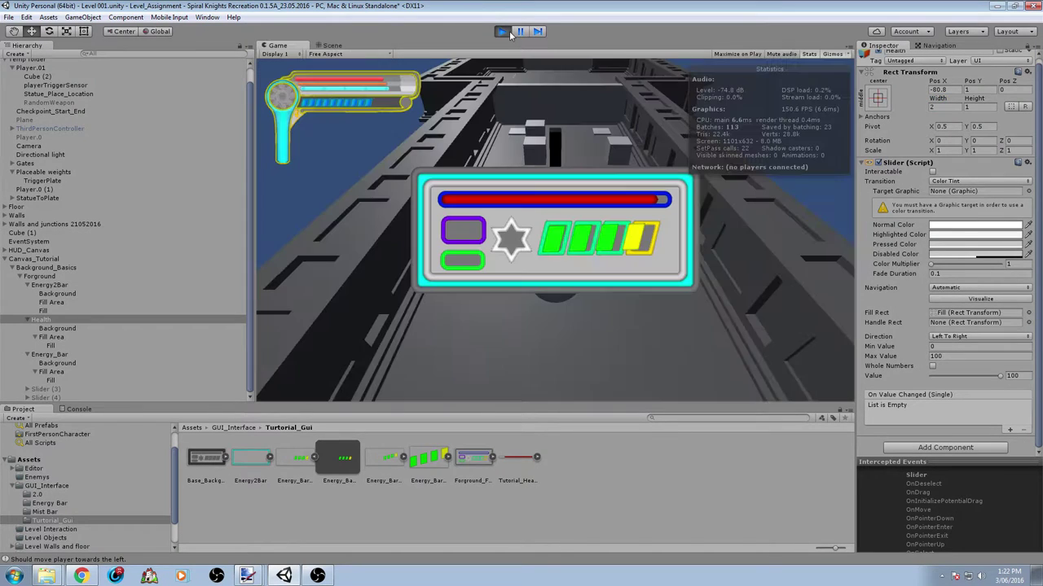
click(508, 34)
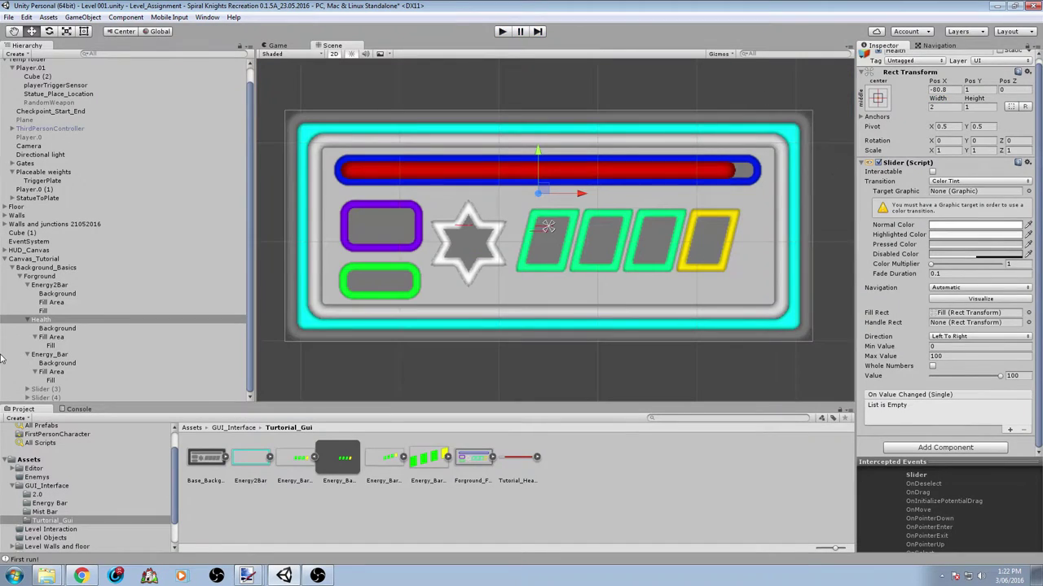
Set the Health slider's width to 20 and move it to Pos X about -71.4 so the red fill spans its frame.
click(49, 346)
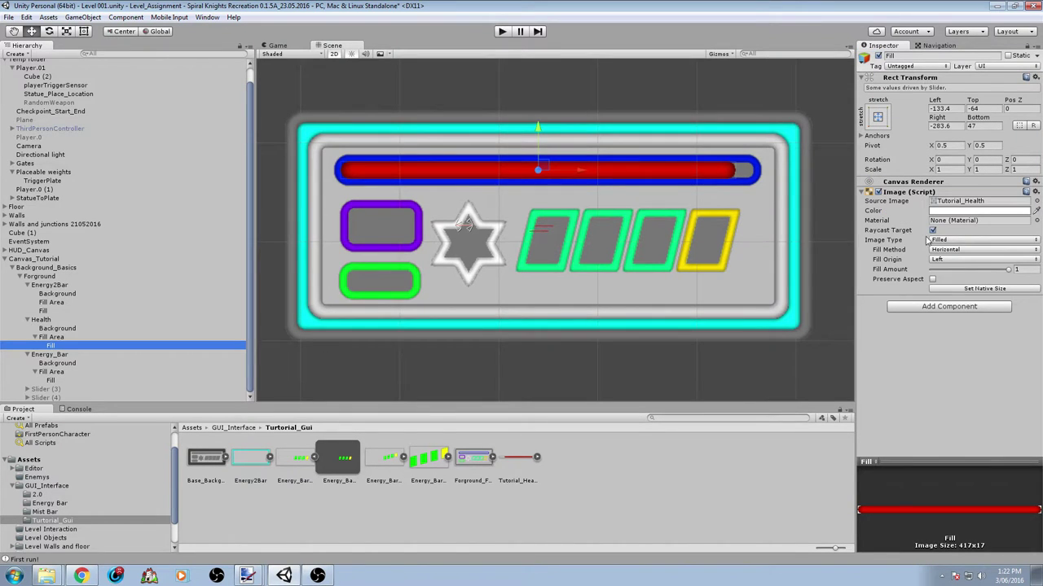
mouse_move(1005, 275)
mouse_down()
mouse_move(919, 274)
mouse_move(1010, 270)
mouse_up()
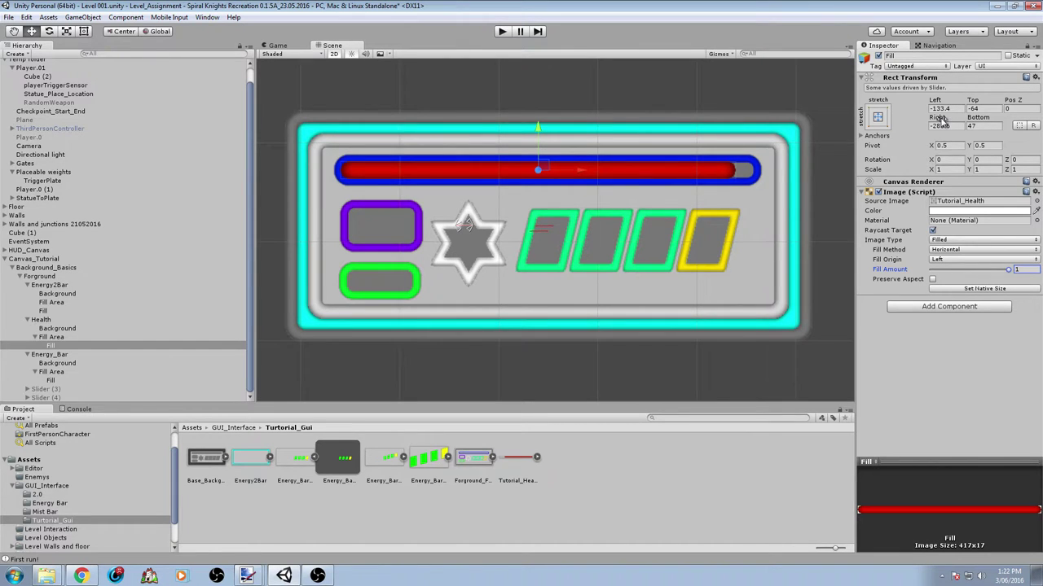
click(55, 328)
click(42, 320)
click(51, 330)
click(52, 321)
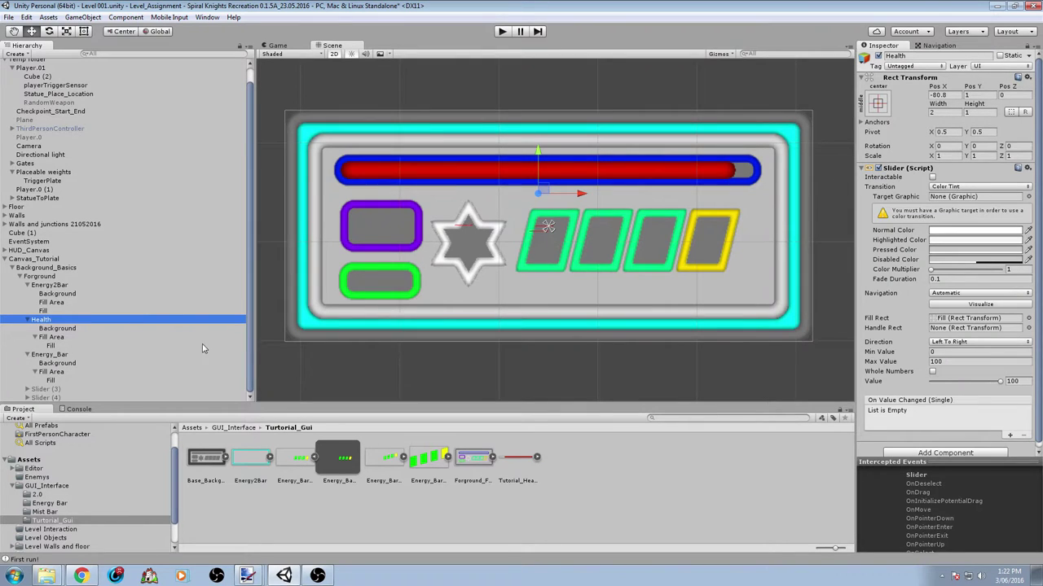
mouse_move(937, 103)
mouse_down()
mouse_move(1002, 106)
mouse_move(355, 121)
mouse_move(398, 122)
mouse_move(379, 122)
mouse_up()
click(953, 112)
text(20)
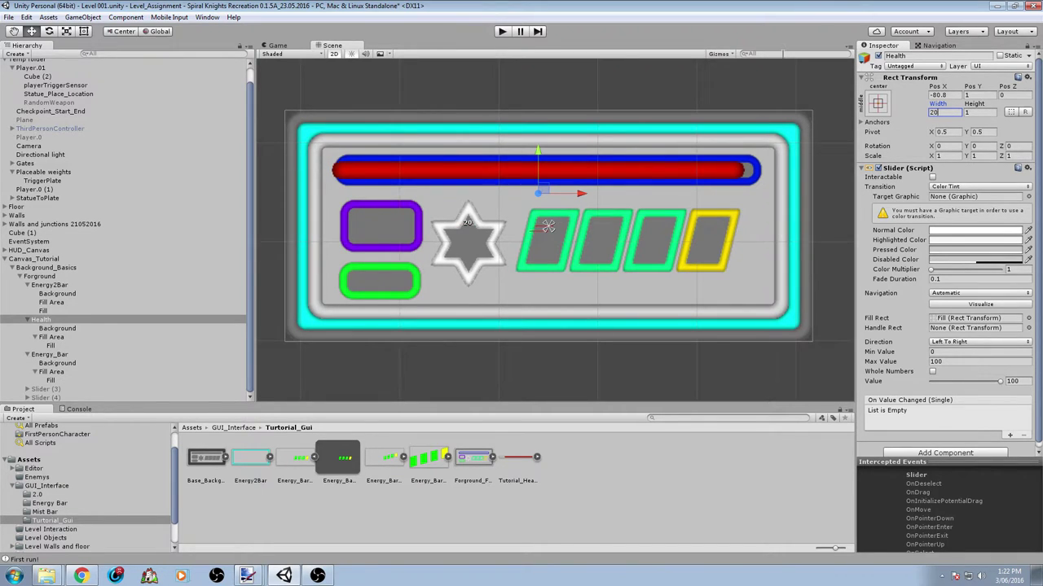
drag(585, 194, 589, 198)
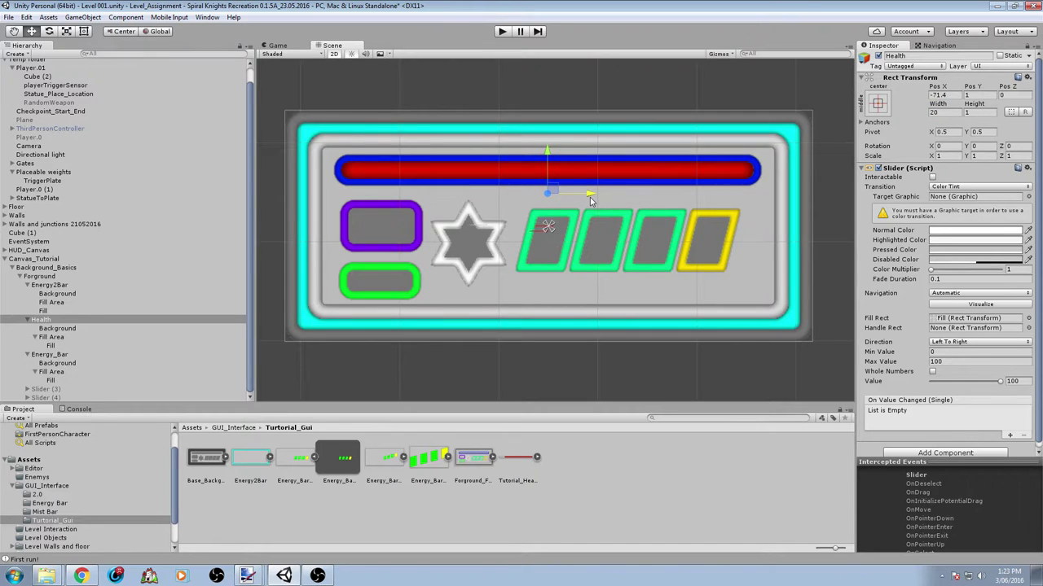
Run the game to test the widened health bar, and stop play mode.
click(8, 17)
click(371, 7)
click(501, 33)
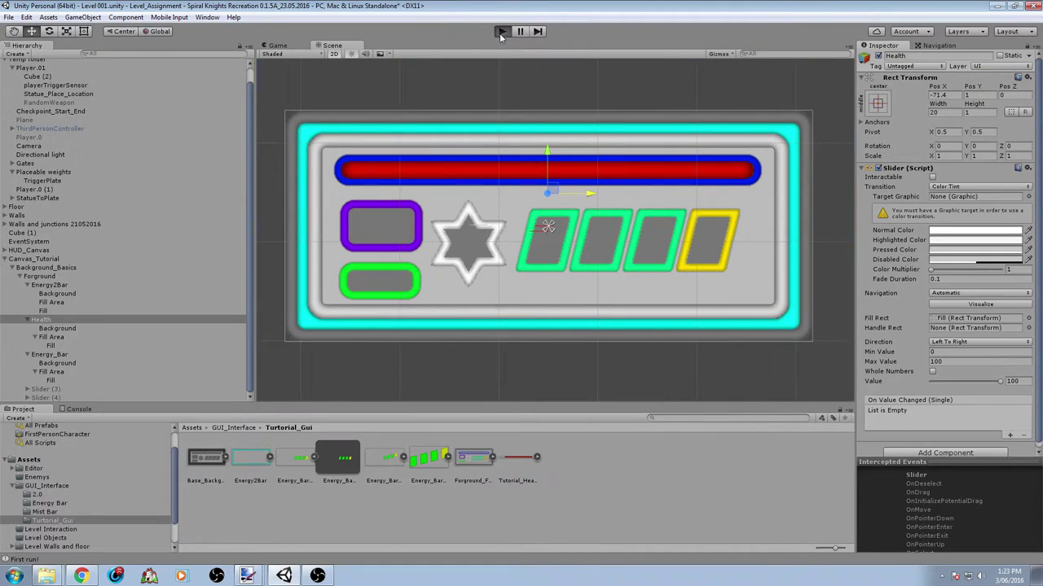
click(501, 33)
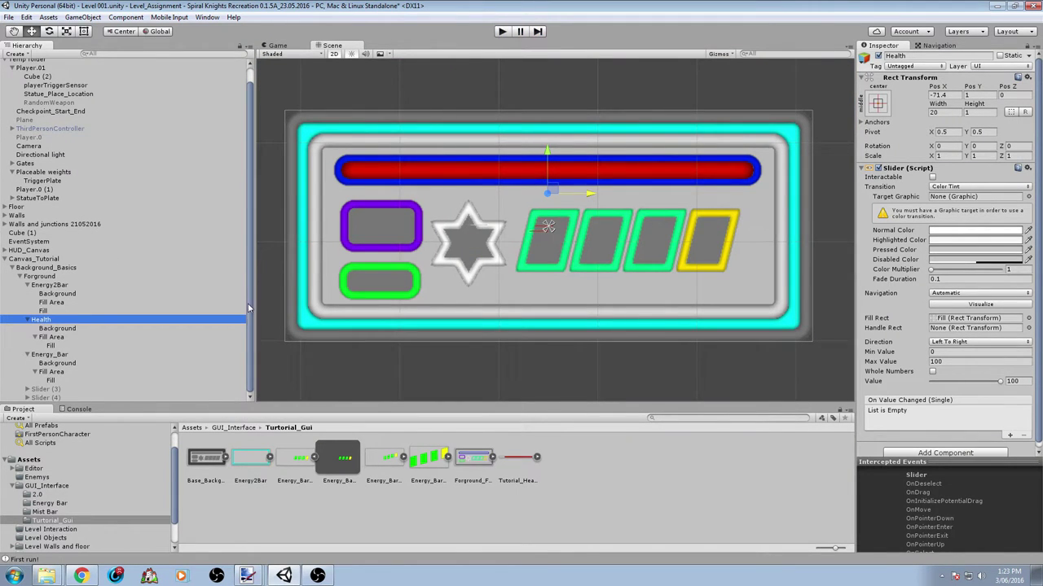
Collapse the Health and Energy2Bar groups and set the fill amount of Energy_Bar's Fill image to 1.
click(50, 381)
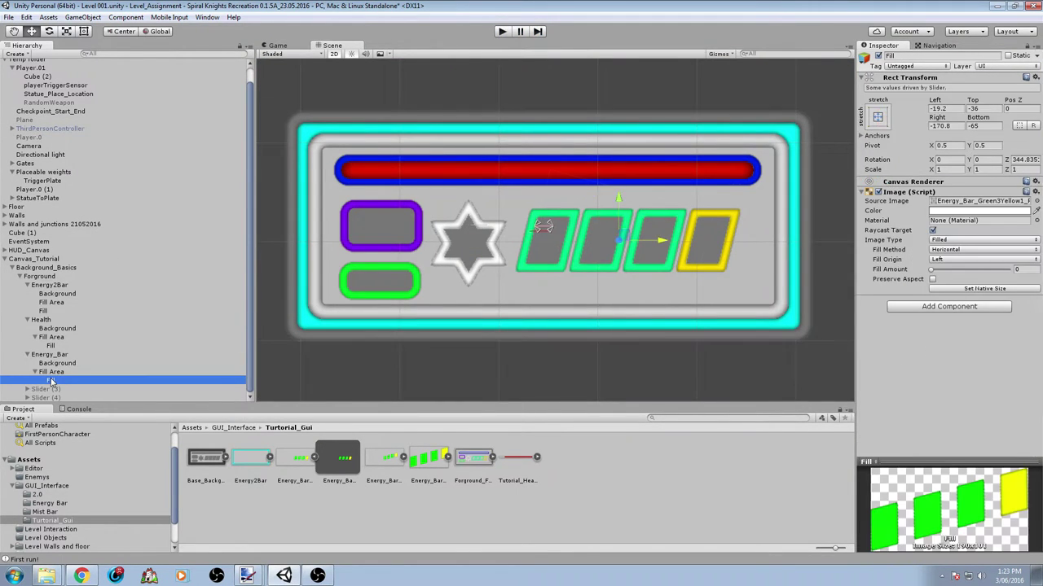
click(26, 320)
click(27, 302)
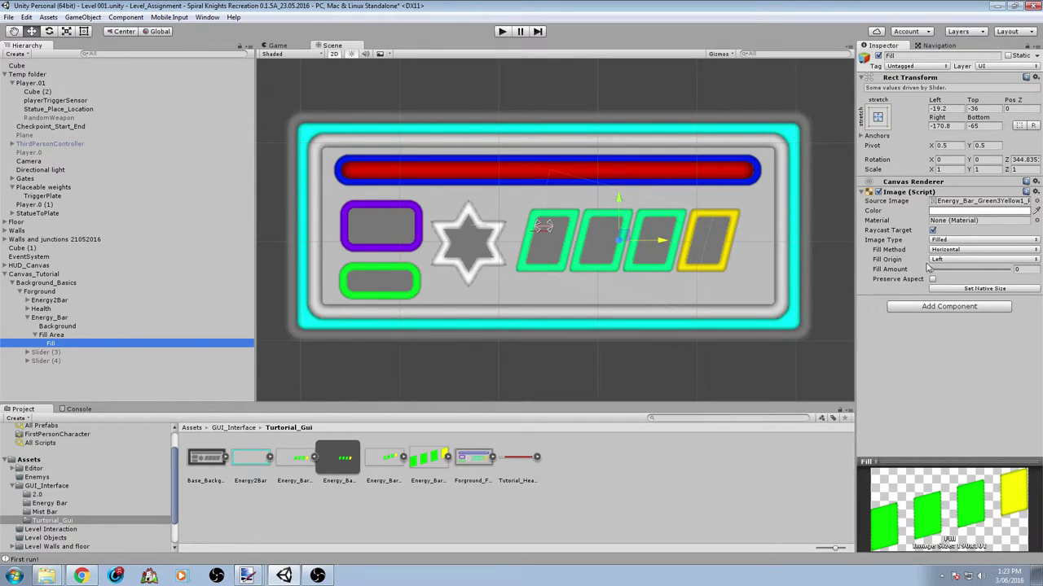
drag(932, 269, 1028, 269)
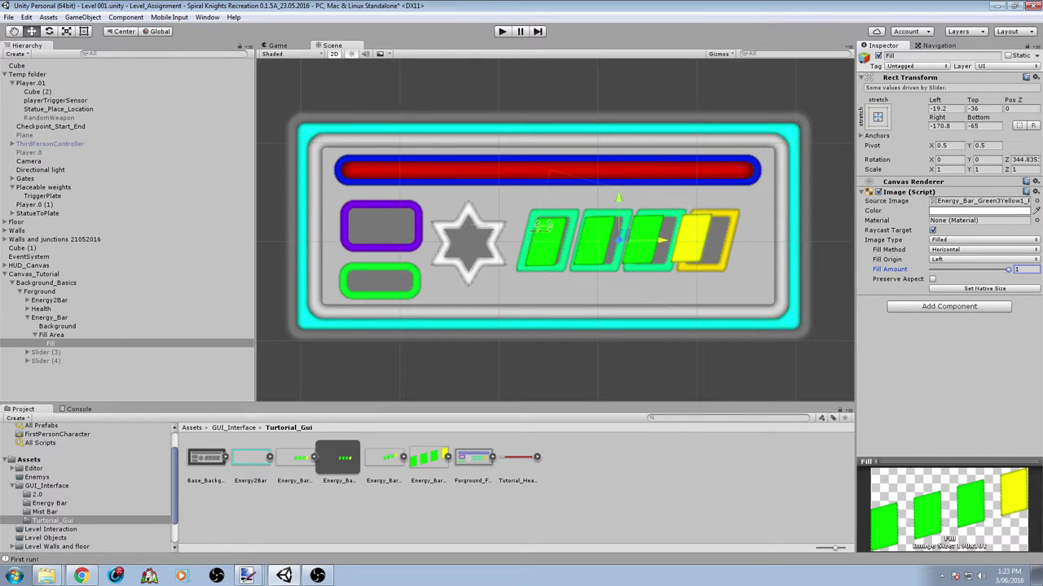
click(967, 289)
Raise the Energy_Bar slider's Value to 1.
click(58, 334)
click(59, 327)
click(58, 320)
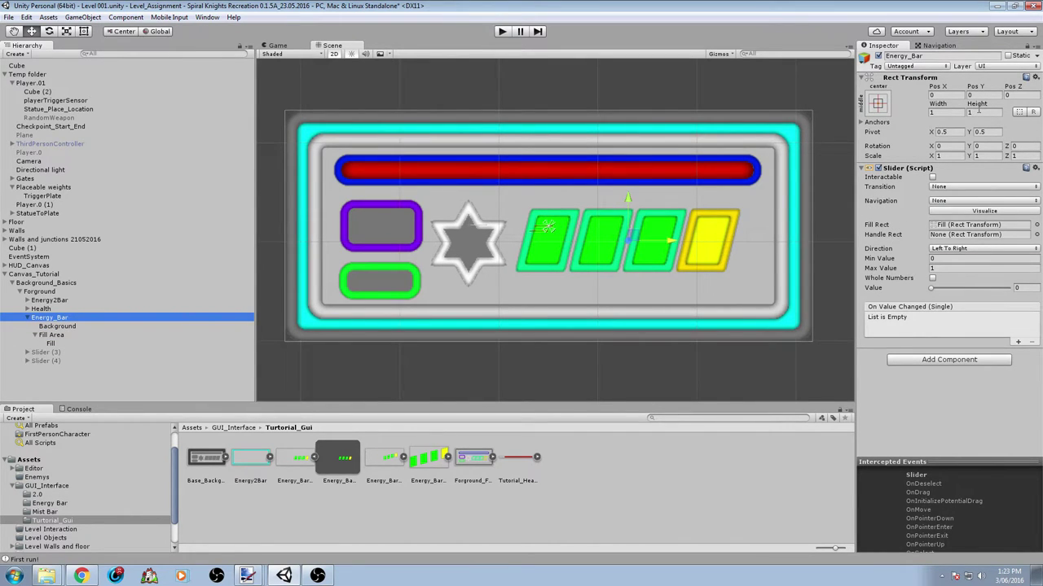
drag(931, 288, 1009, 288)
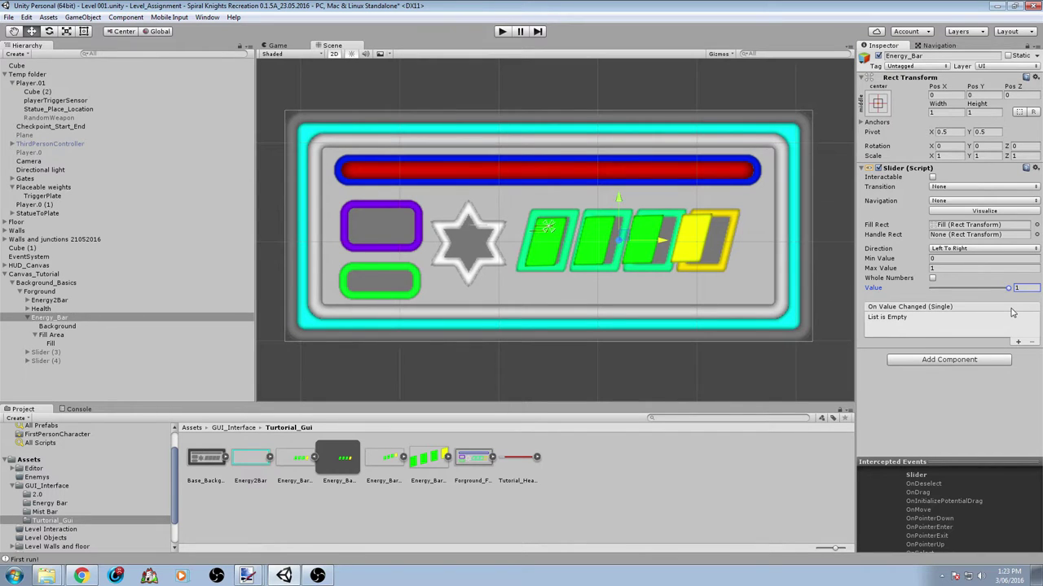
Set Energy_Bar's width to 20 and move it to Pos X about 9.9 so the segments fit their frames.
click(940, 113)
text(2)
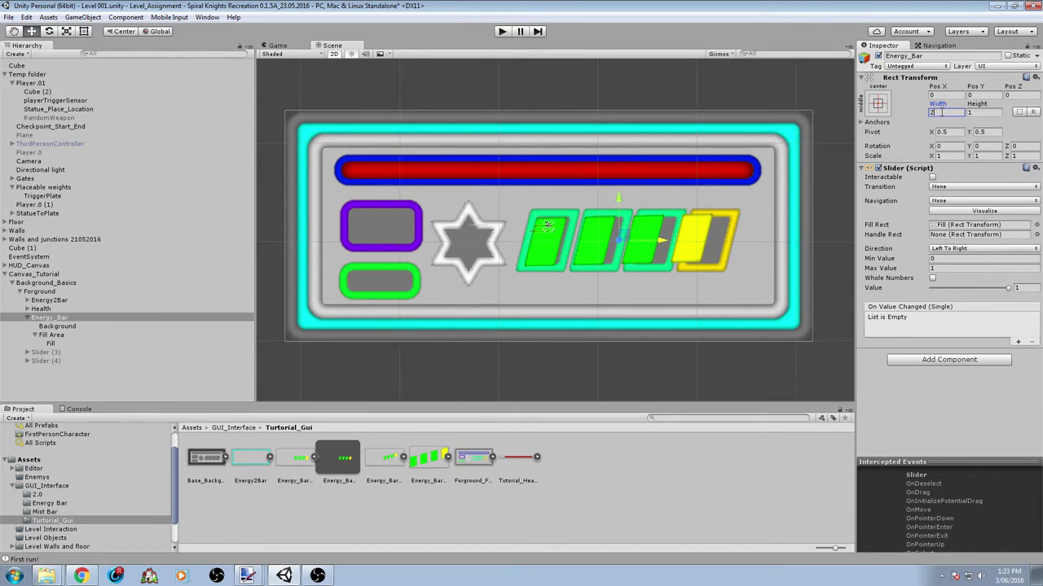
text(90)
key(BackSpace)
key(BackSpace)
text(0)
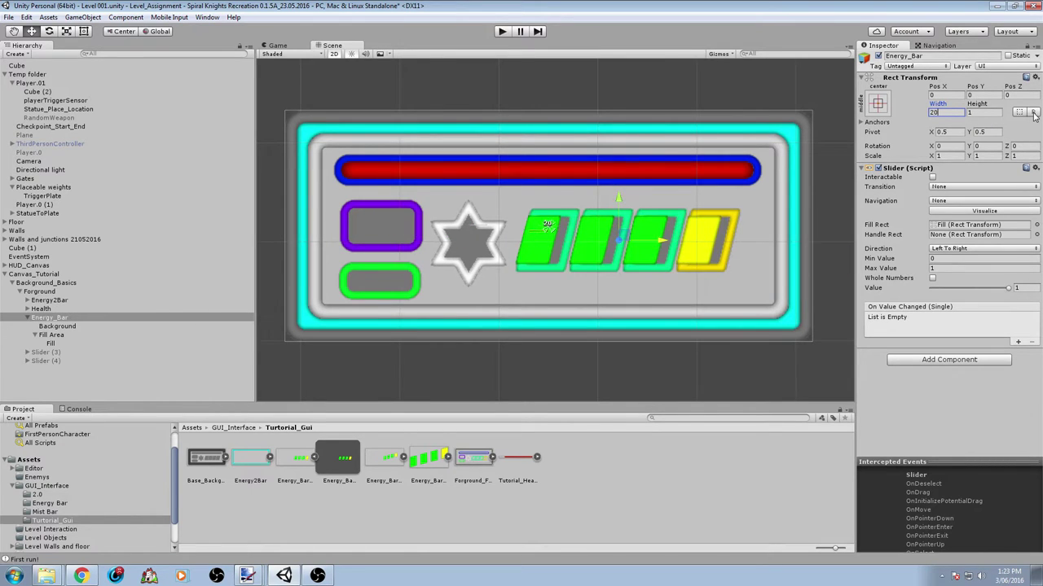
drag(670, 246, 670, 245)
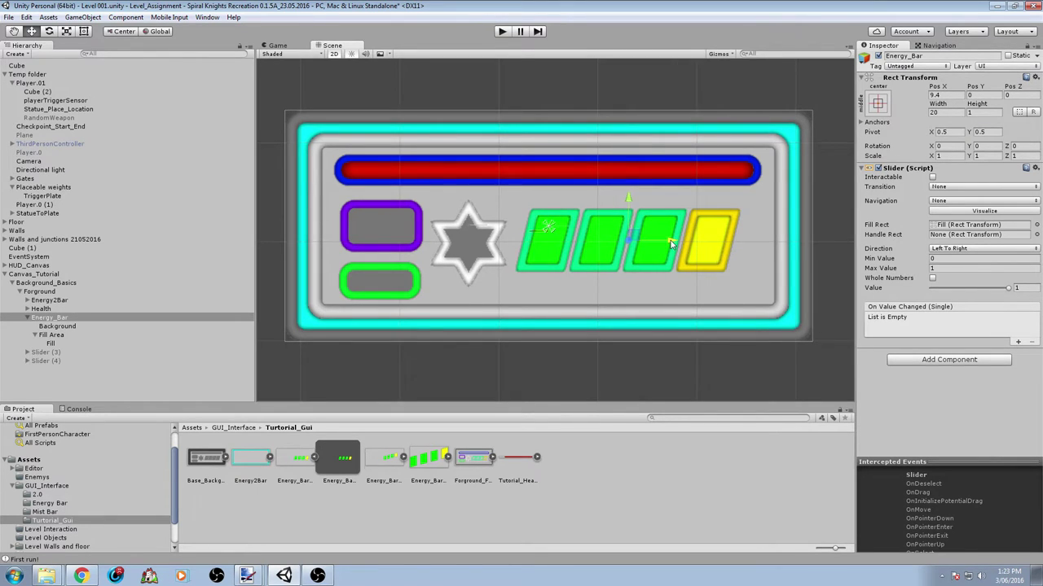
Run the game and move the player forward to watch the Energy_Bar drain.
click(502, 32)
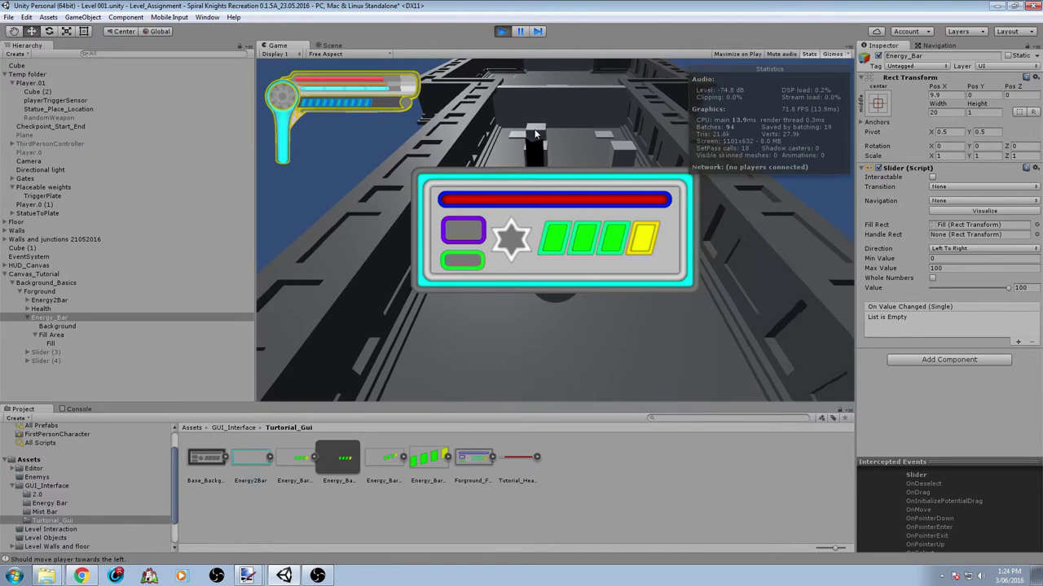
key(w)
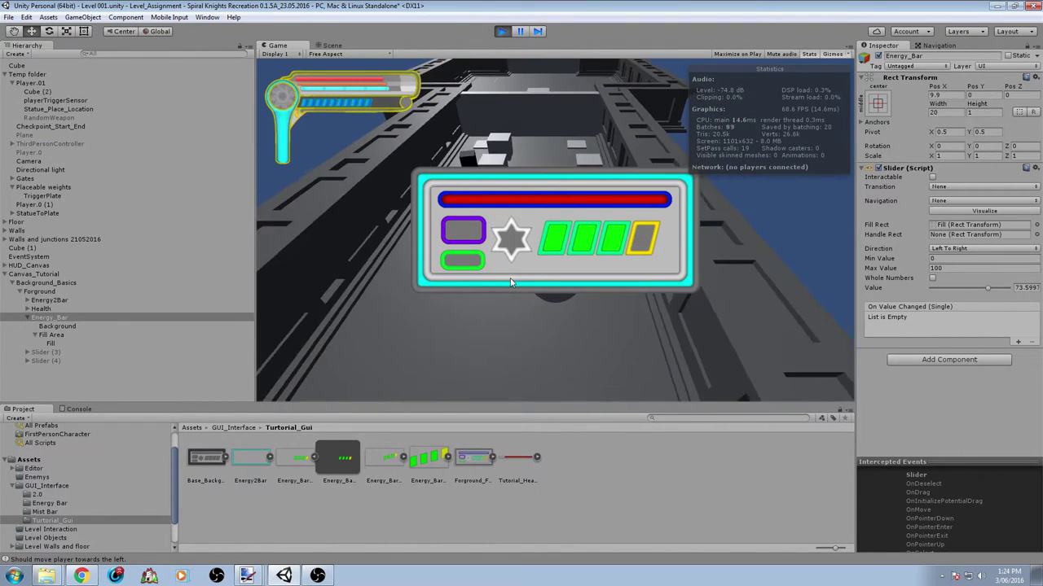
key(w)
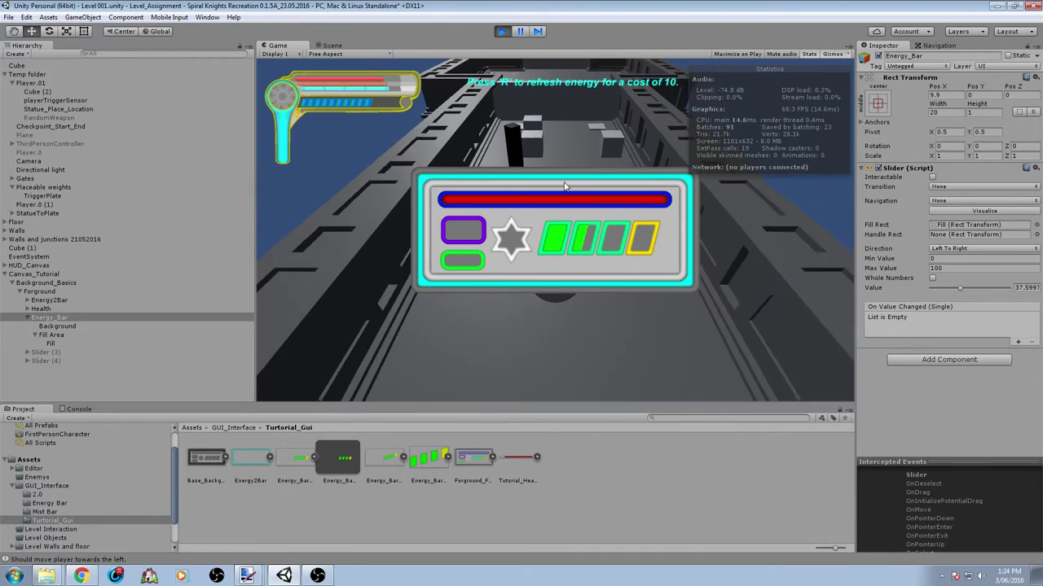
key(w)
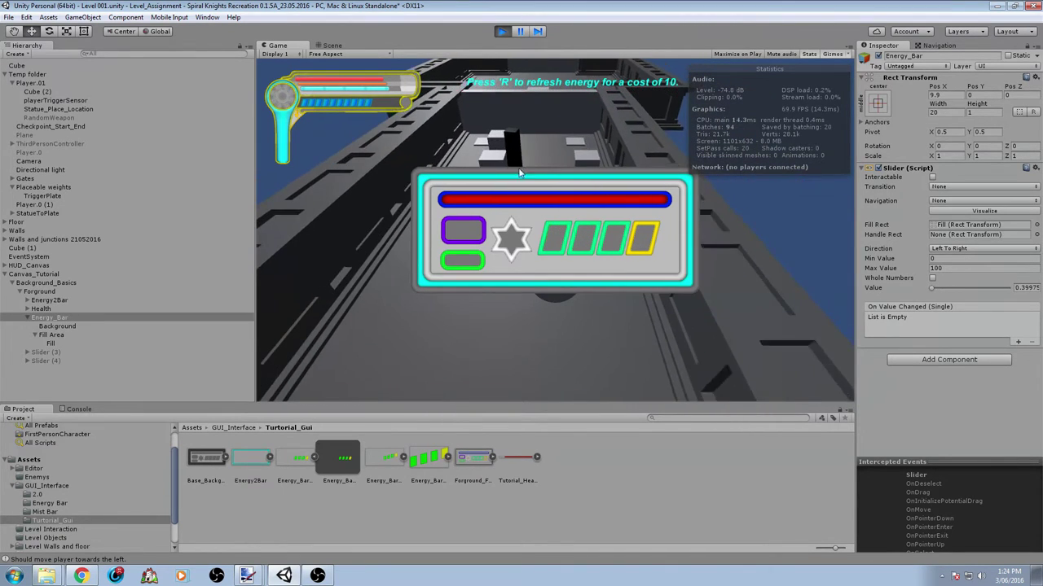
Refresh the player's energy in the running game and keep moving to test both energy bars draining.
key(r)
key(w)
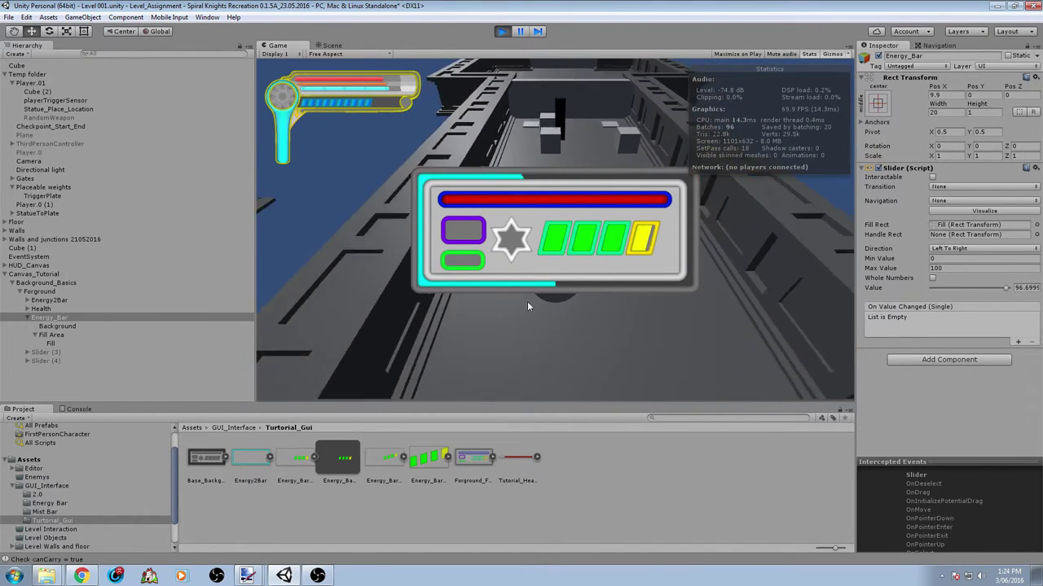
key(w)
key(w)
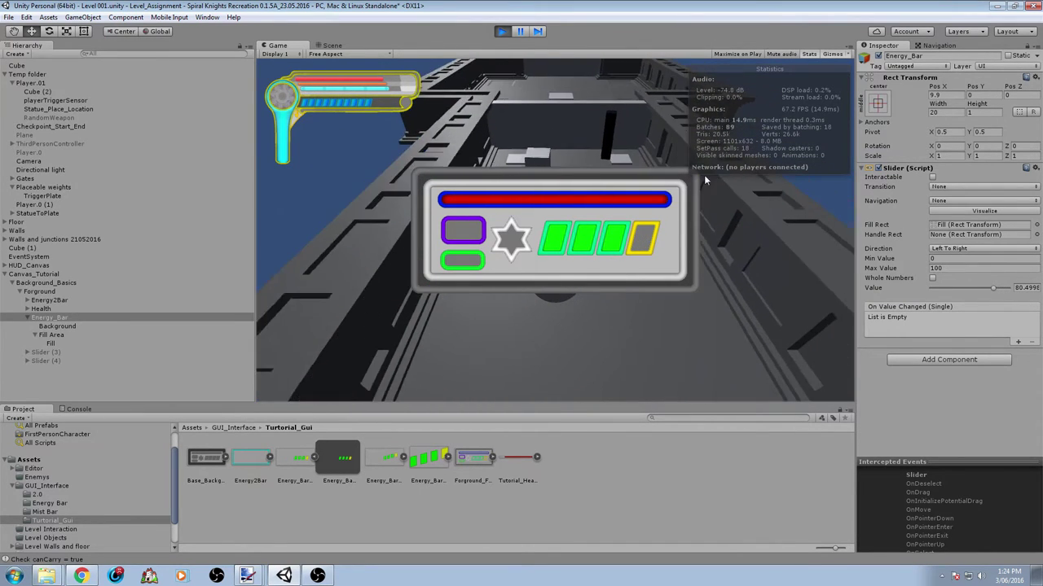
key(w)
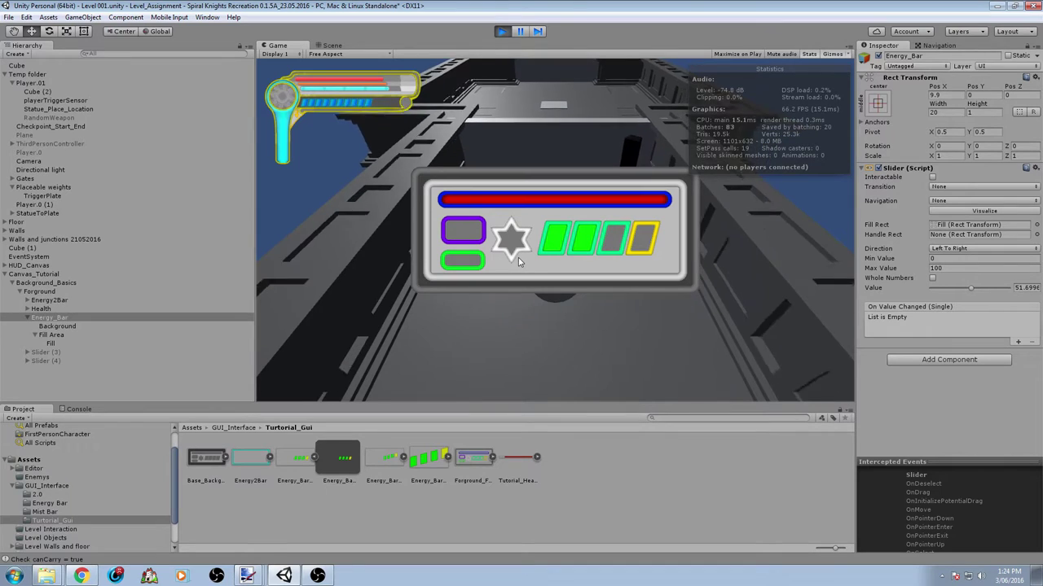
key(w)
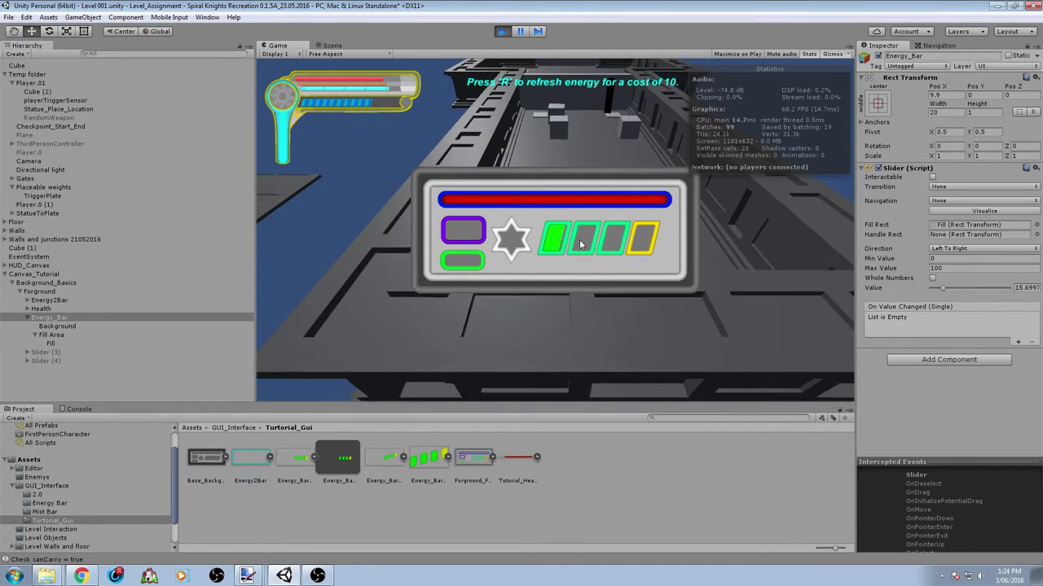
key(w)
key(w)
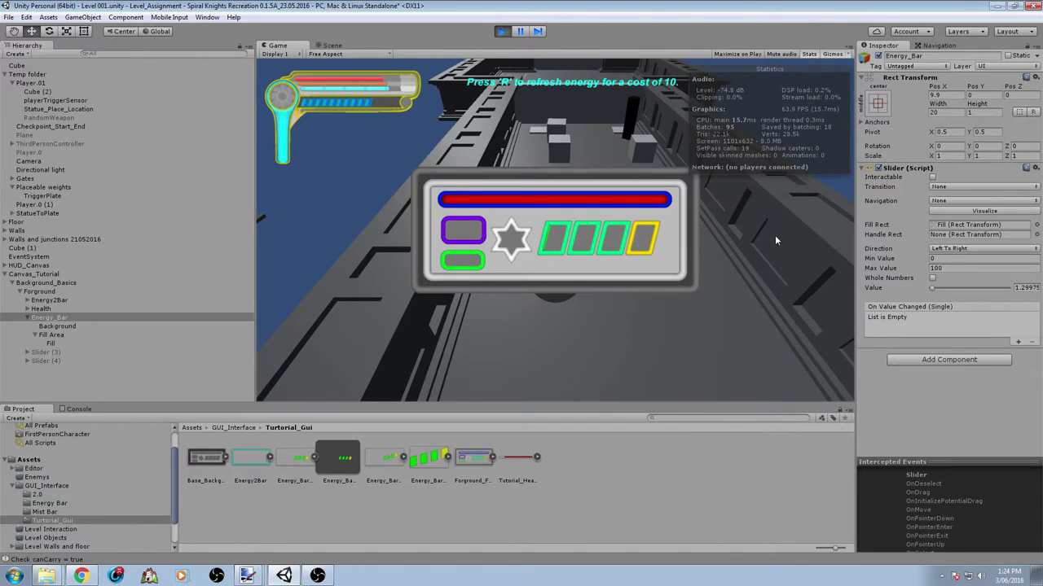
Scale the Background_Basics panel down uniformly to about 0.238 in the Scene view while the game runs.
click(37, 282)
click(36, 275)
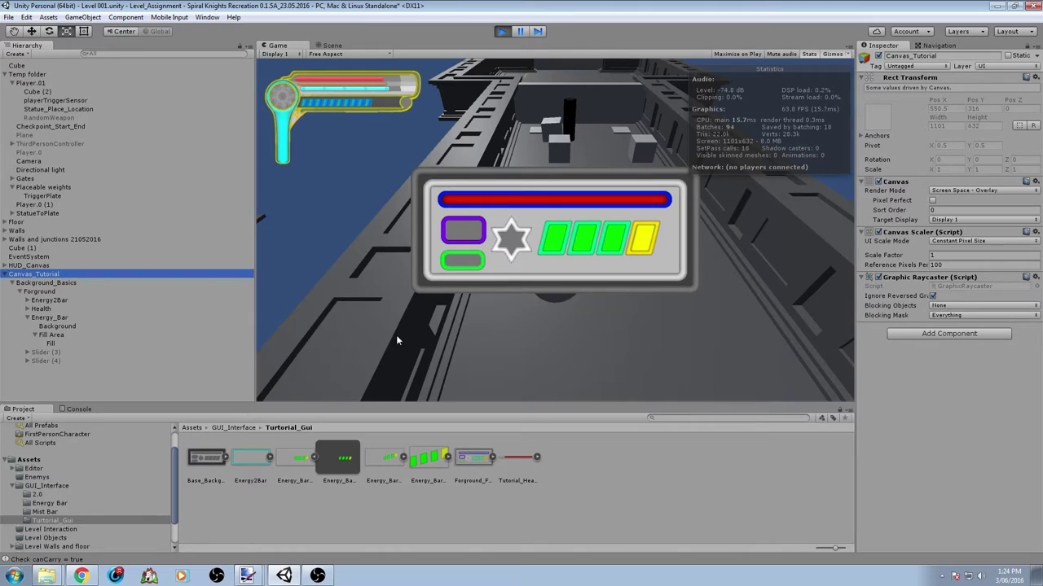
click(331, 45)
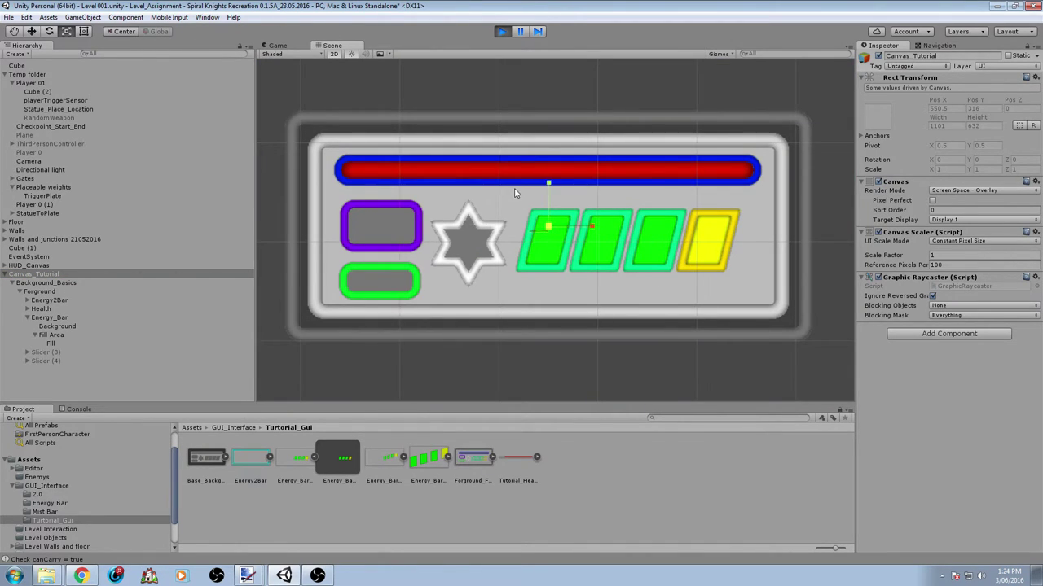
click(49, 283)
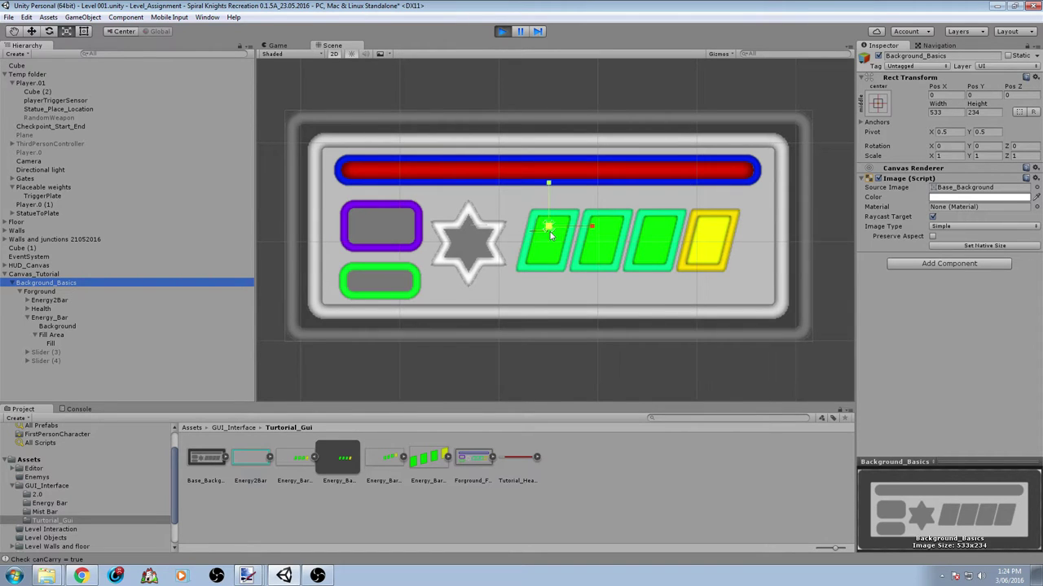
drag(548, 232, 520, 243)
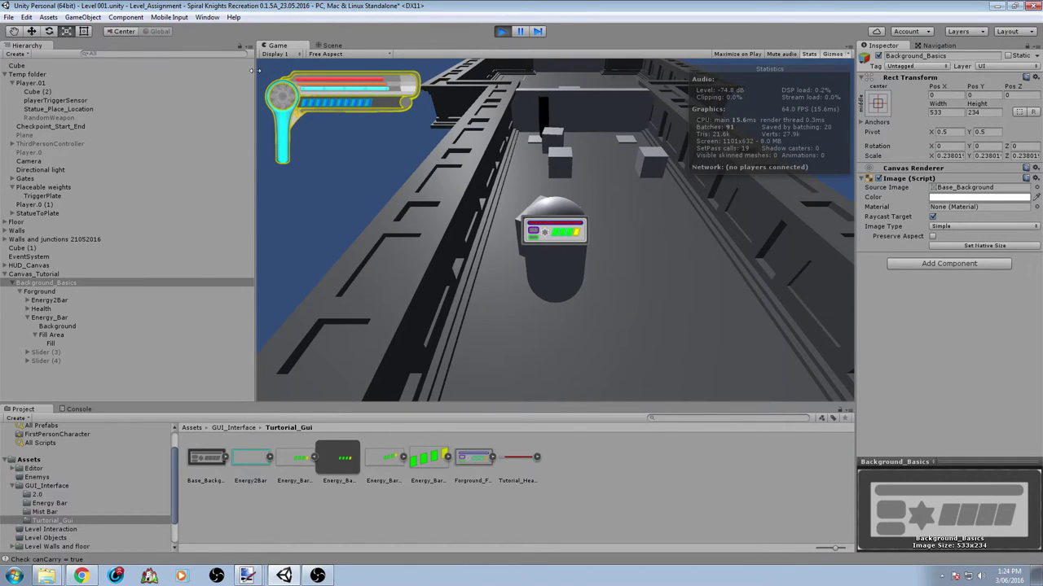
Undock the Scene view into its own floating window, leaving the Game view in the main layout.
click(331, 46)
click(276, 46)
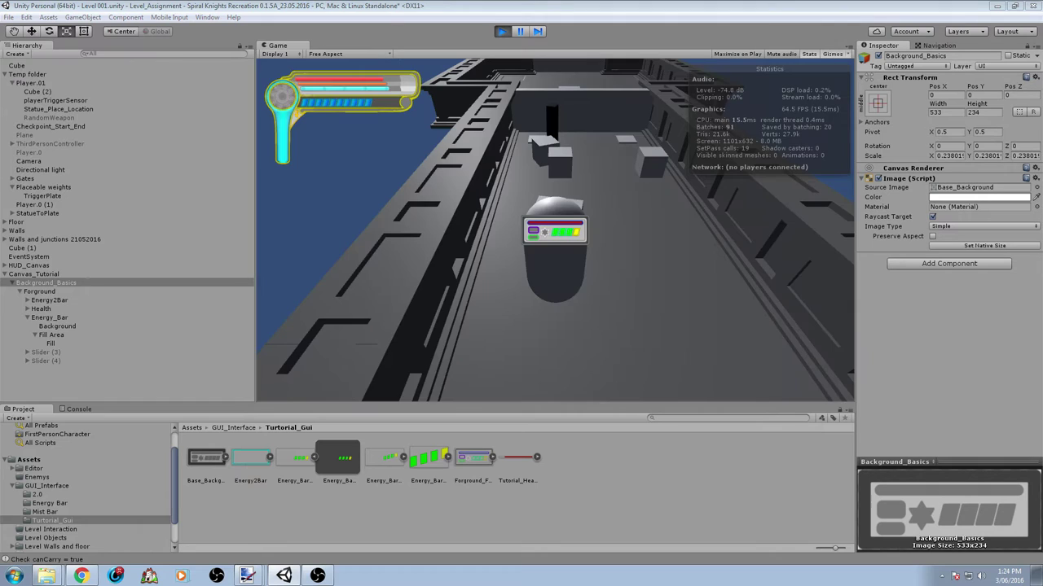
drag(318, 46, 641, 148)
Scale Background_Basics uniformly to about 0.492, raise it to Pos Y 188 and anchor it to top center during play.
click(588, 78)
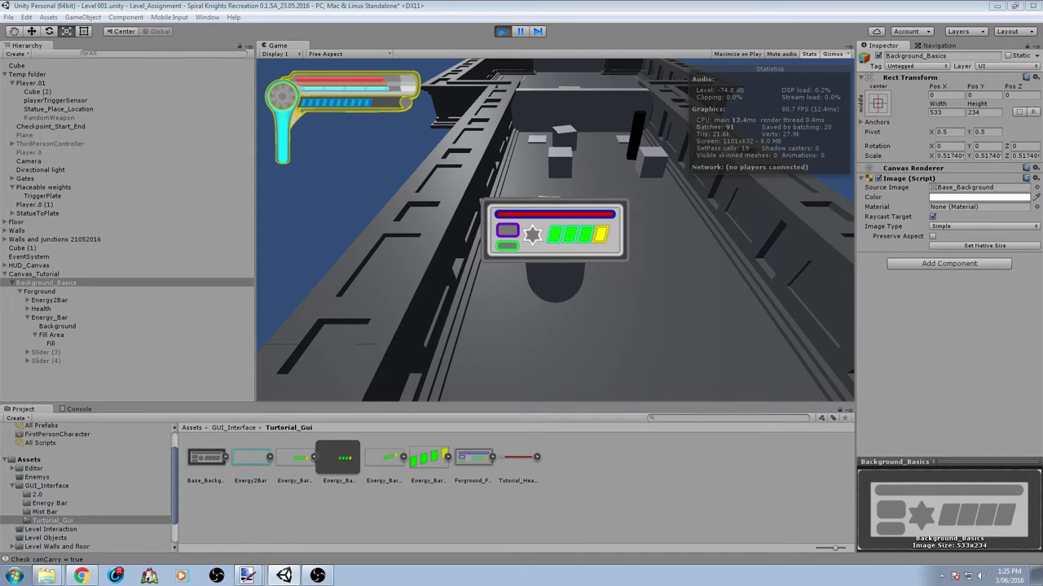
key(e)
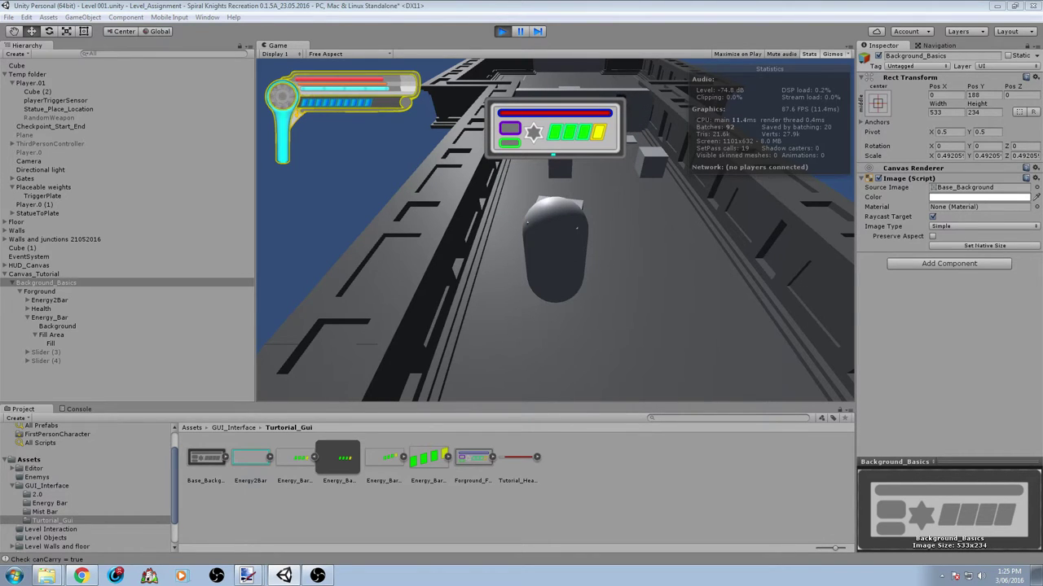
click(878, 103)
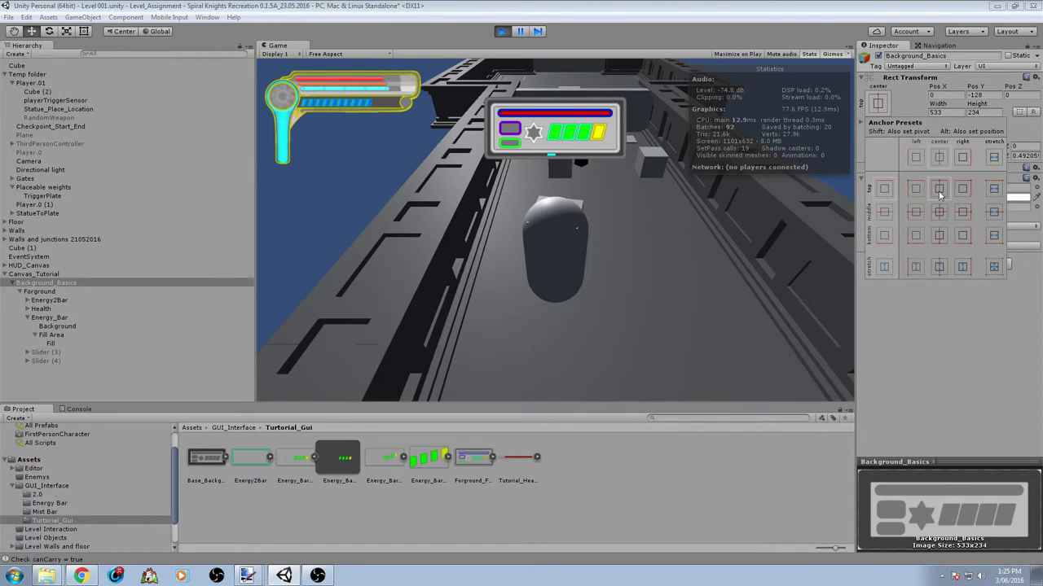
click(750, 36)
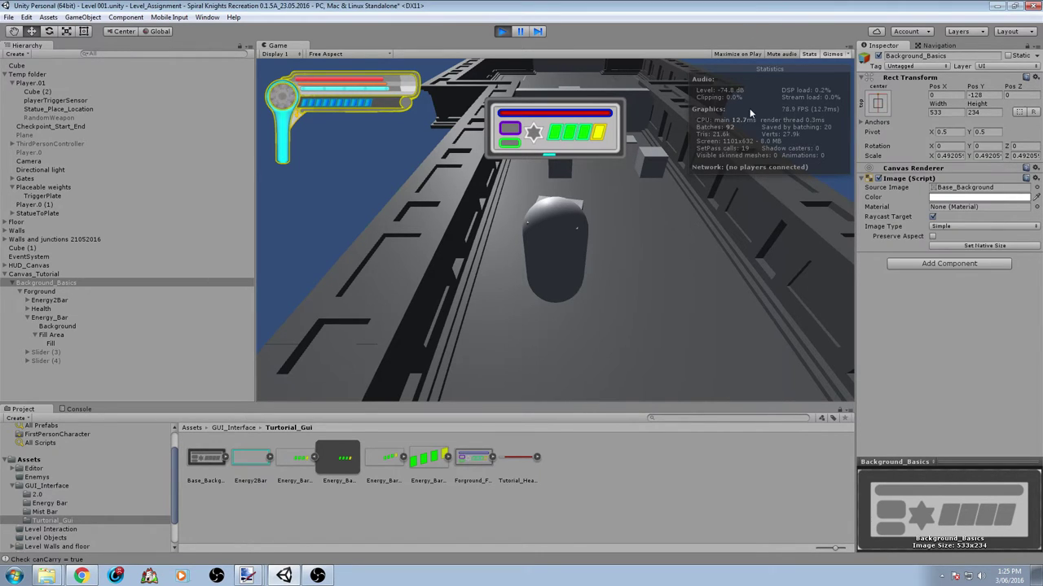
Enlarge the Game view by narrowing the Inspector and Hierarchy and slightly shortening the Project area.
drag(852, 88, 893, 77)
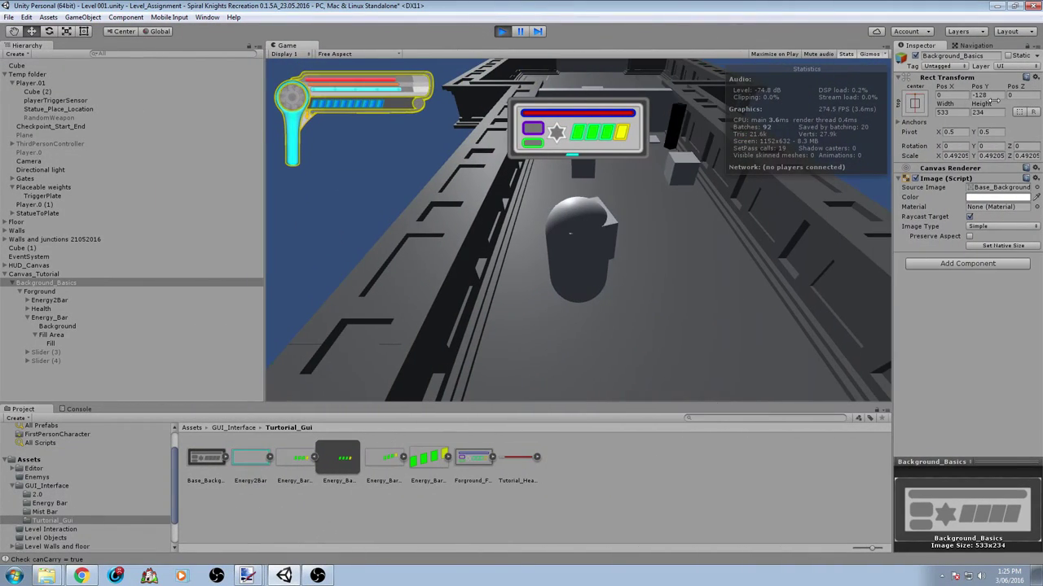
mouse_move(649, 405)
mouse_down()
mouse_move(645, 107)
mouse_move(644, 408)
mouse_up()
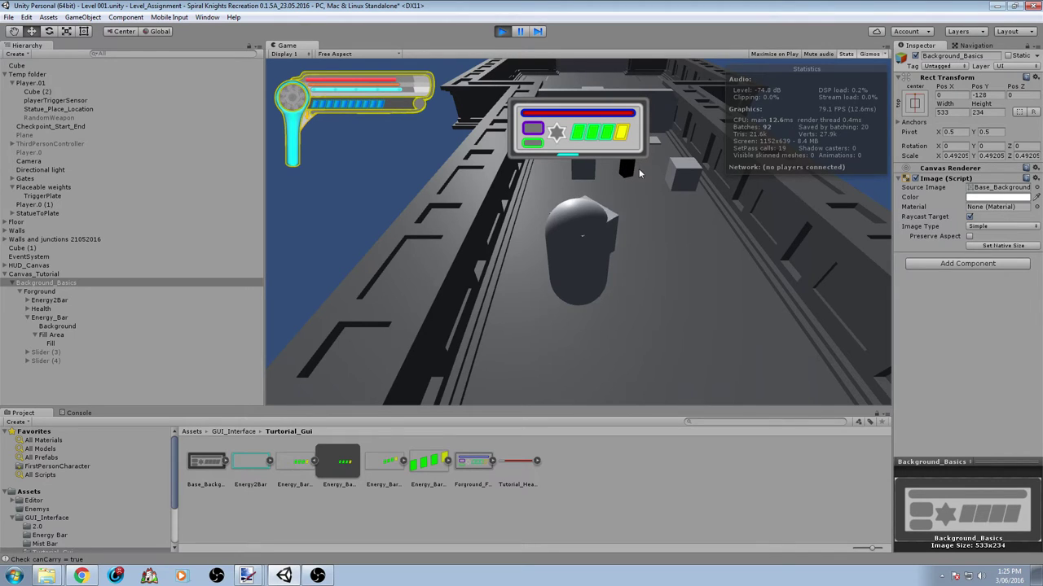
drag(264, 206, 171, 192)
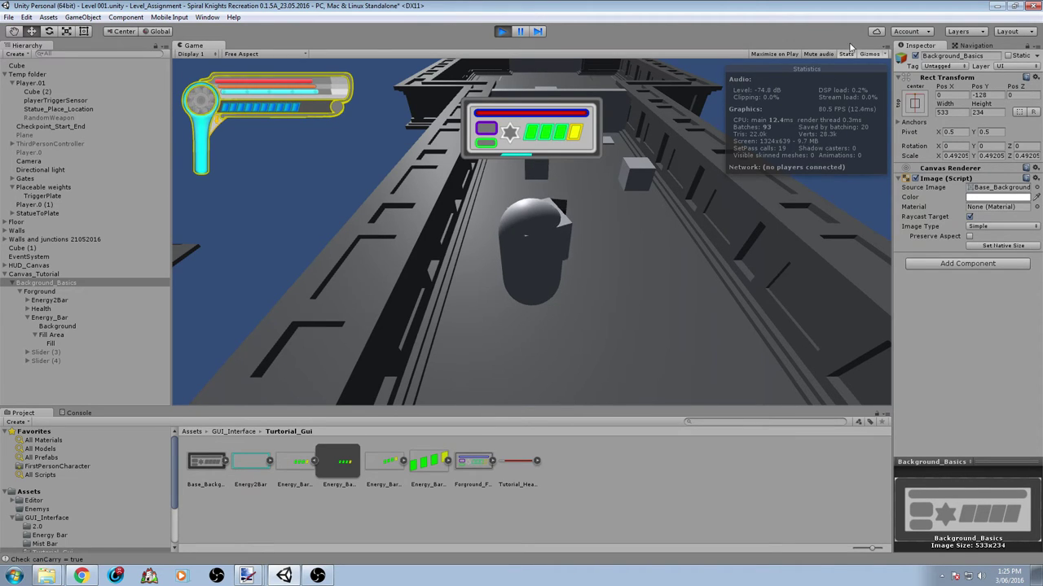
Restart the game with the Game view maximized, move the player and refresh the energy to test the energy bar.
click(502, 34)
click(502, 34)
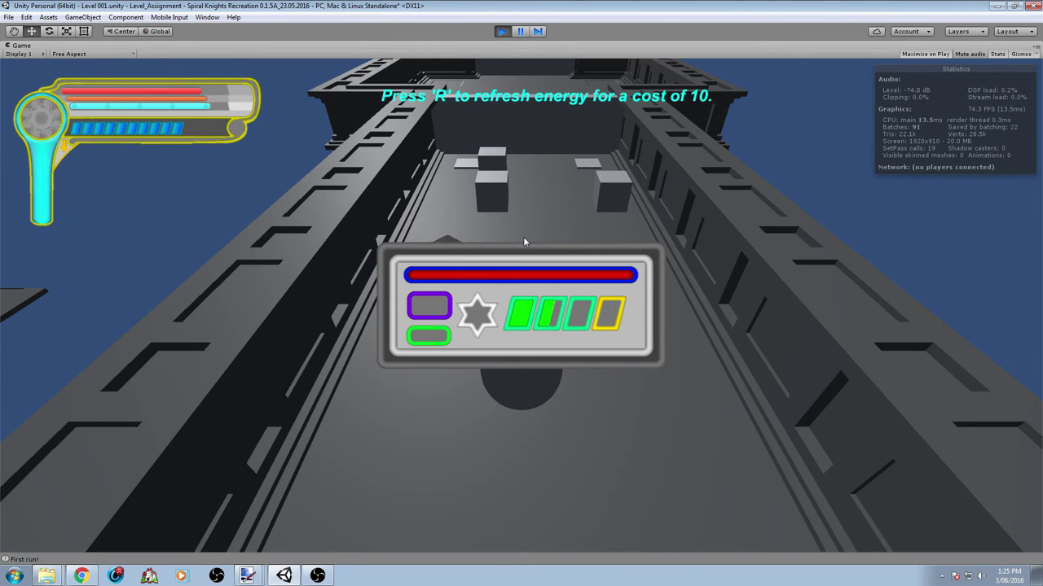
key(a)
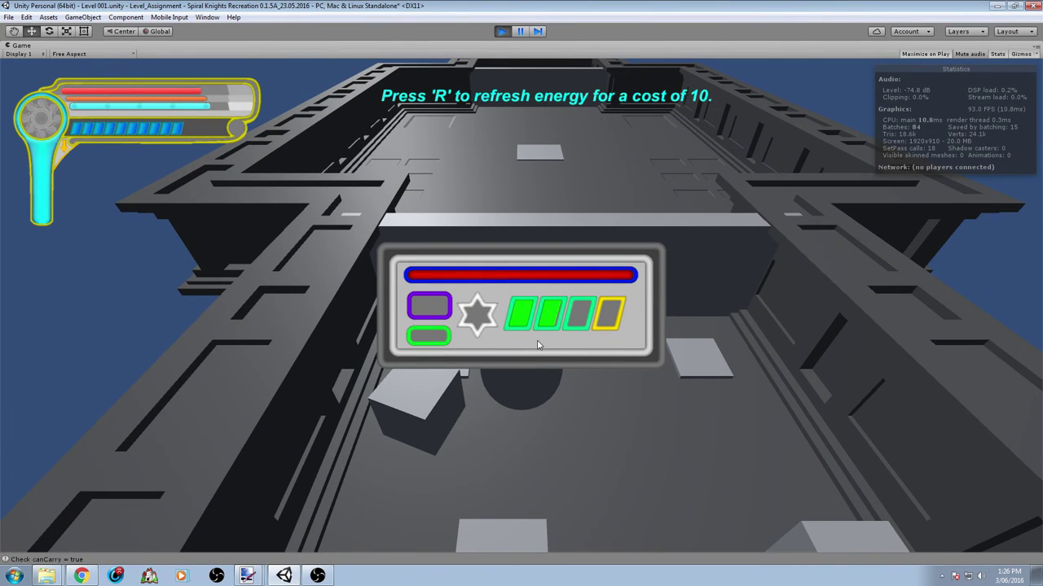
key(r)
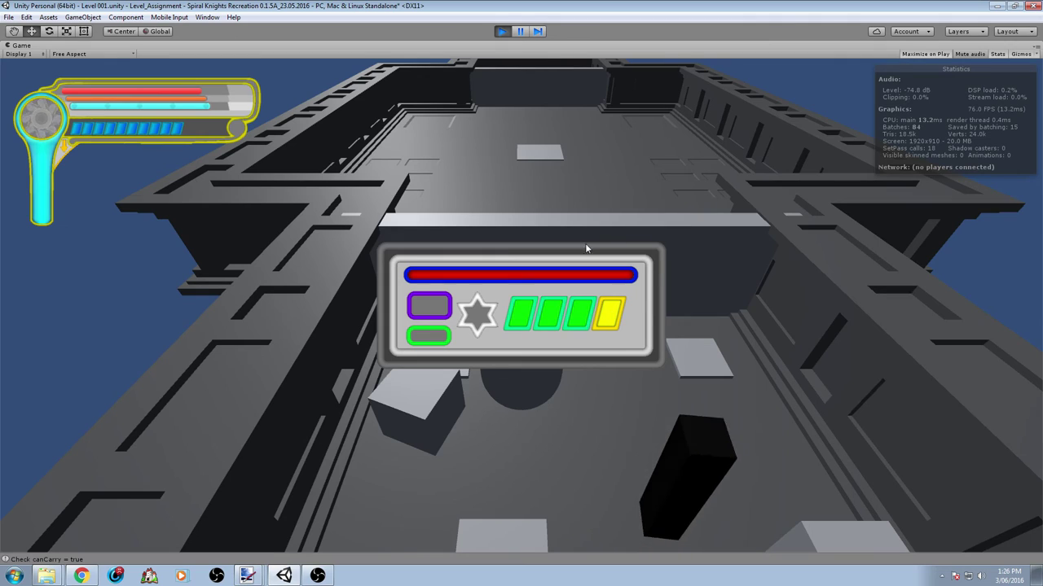